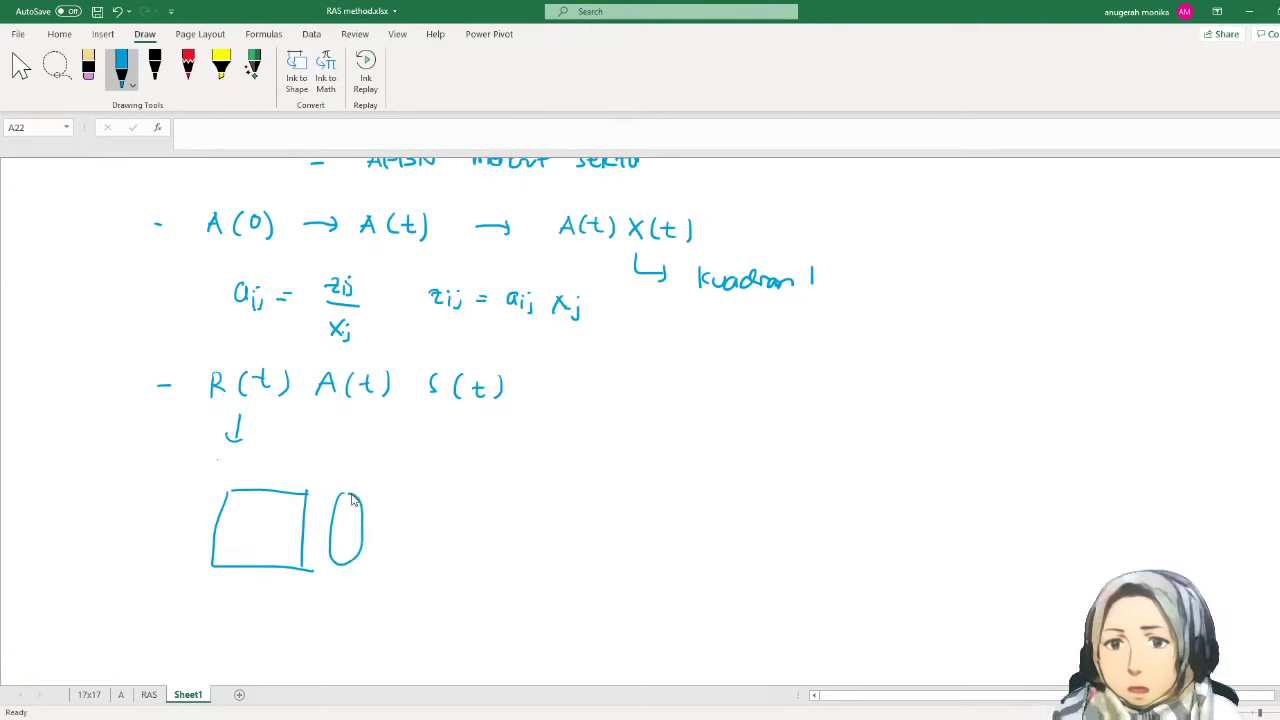
- Annotate the matrix sketch with an arrow to "R", an oval below the box with an arrow to "S", and a line marking its first row
mouse_move(434, 490)
left_mouse_down()
mouse_move(435, 508)
mouse_move(456, 507)
left_mouse_up()
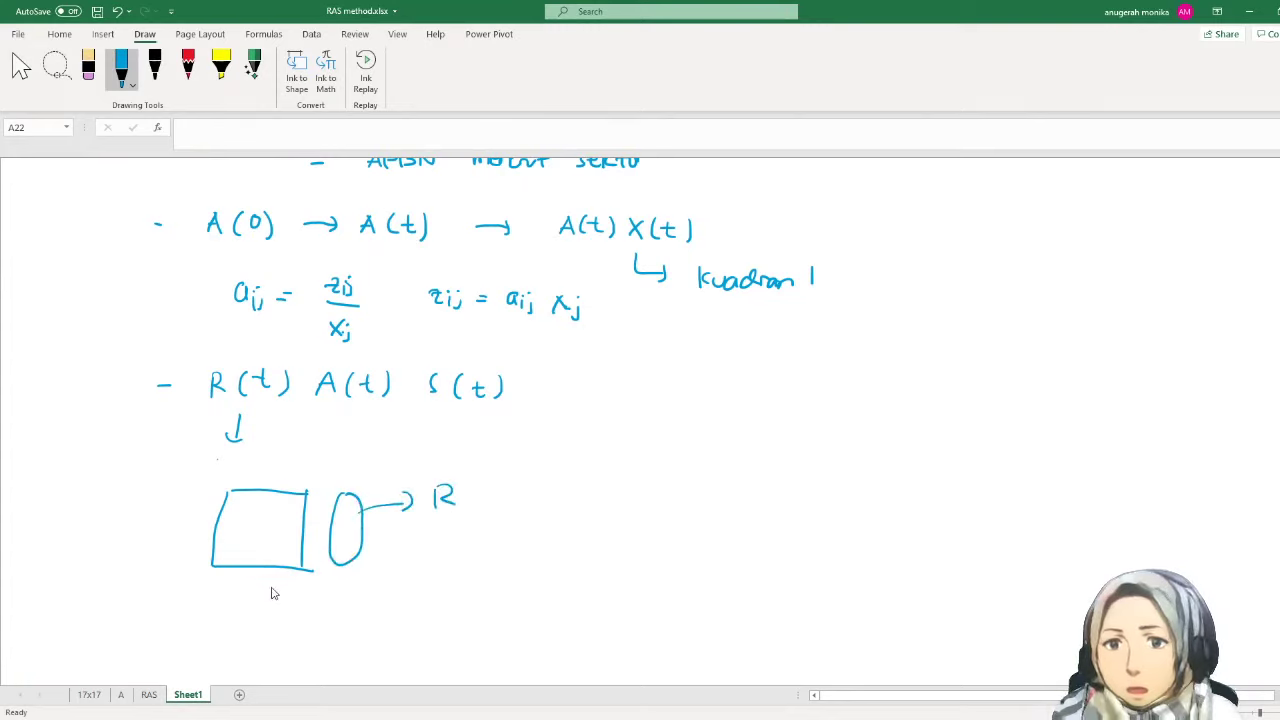
left_click_drag(300, 584, 265, 608)
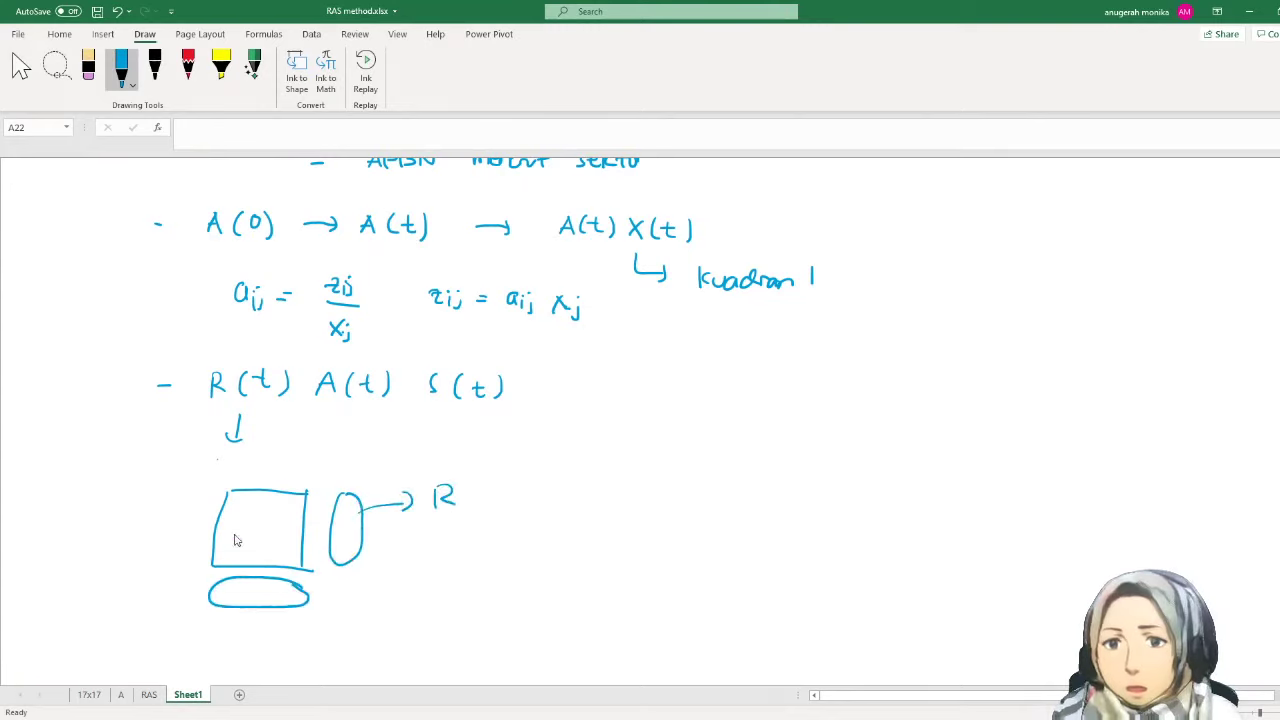
left_click_drag(232, 505, 305, 508)
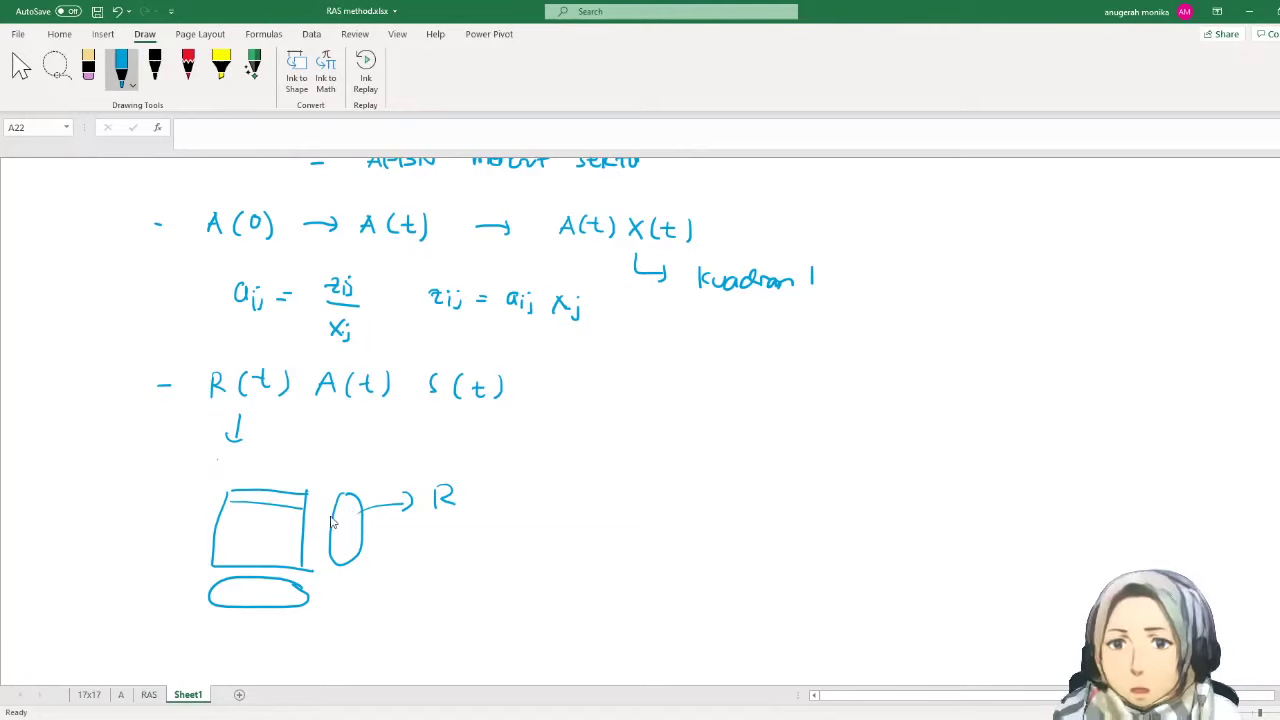
left_click_drag(251, 597, 244, 656)
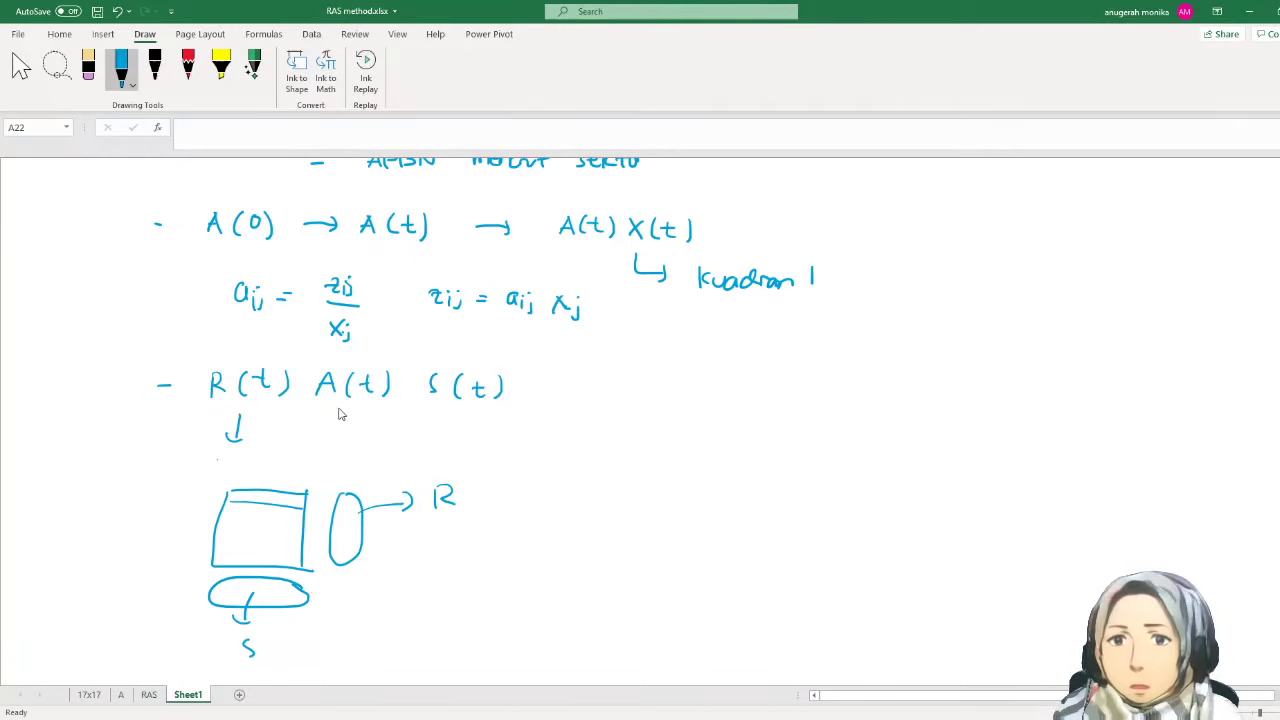
- Draw a box around A(t) in the R(t) A(t) S(t) formula and handwrite "A(t) → Z(t)" with a check mark beside the sketch
mouse_move(326, 413)
left_mouse_down()
mouse_move(356, 420)
mouse_move(410, 357)
mouse_move(317, 392)
mouse_move(328, 405)
left_mouse_up()
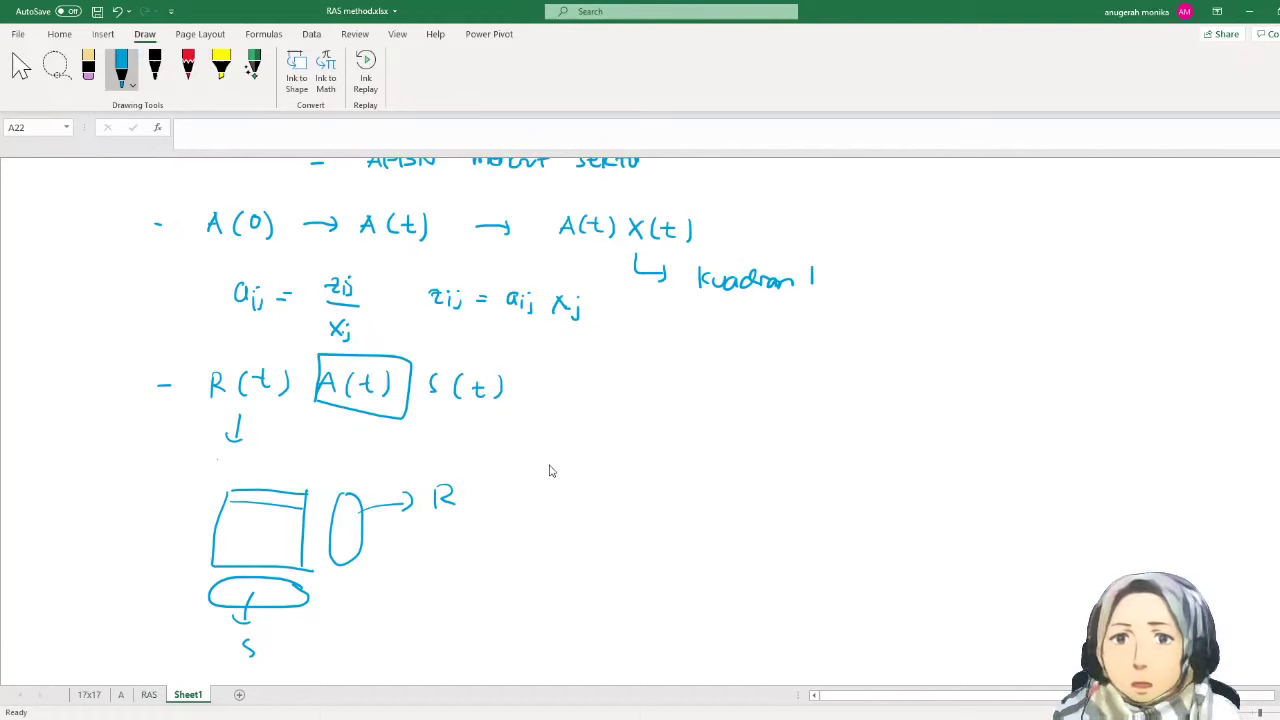
mouse_move(566, 513)
left_mouse_down()
mouse_move(555, 533)
mouse_move(742, 510)
mouse_move(730, 526)
mouse_move(784, 528)
left_mouse_up()
mouse_move(772, 514)
left_mouse_down()
mouse_move(792, 512)
mouse_move(796, 532)
mouse_move(858, 509)
left_mouse_up()
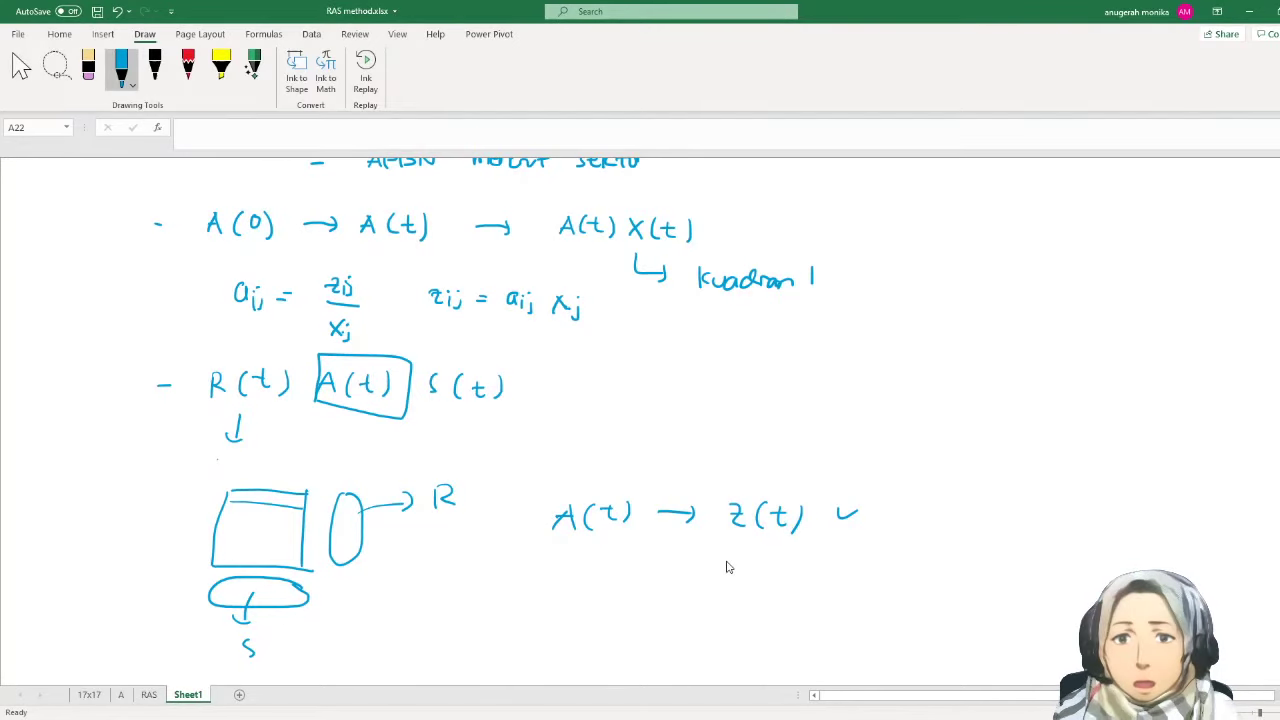
- On the RAS sheet, examine the 1800, 1800 *, 3090 * and 7000 * columns of the 2013 target I-O table
scroll(640, 420, "down", 1)
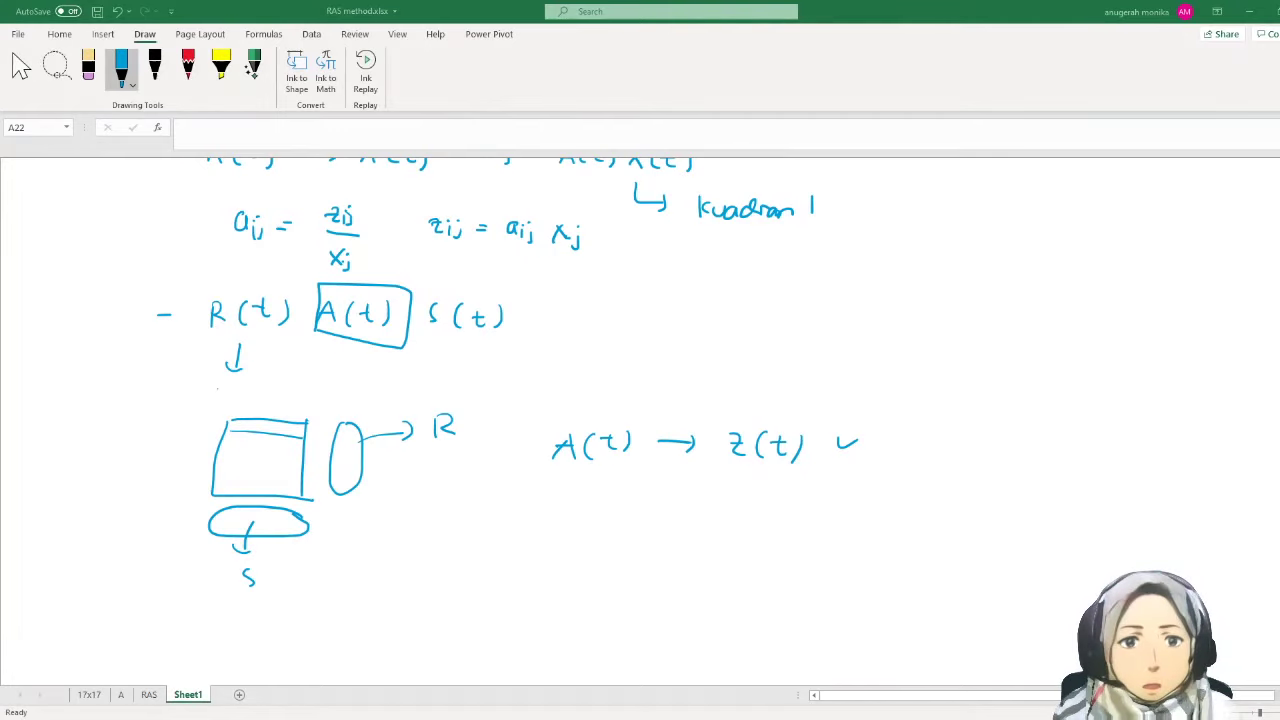
left_click(149, 694)
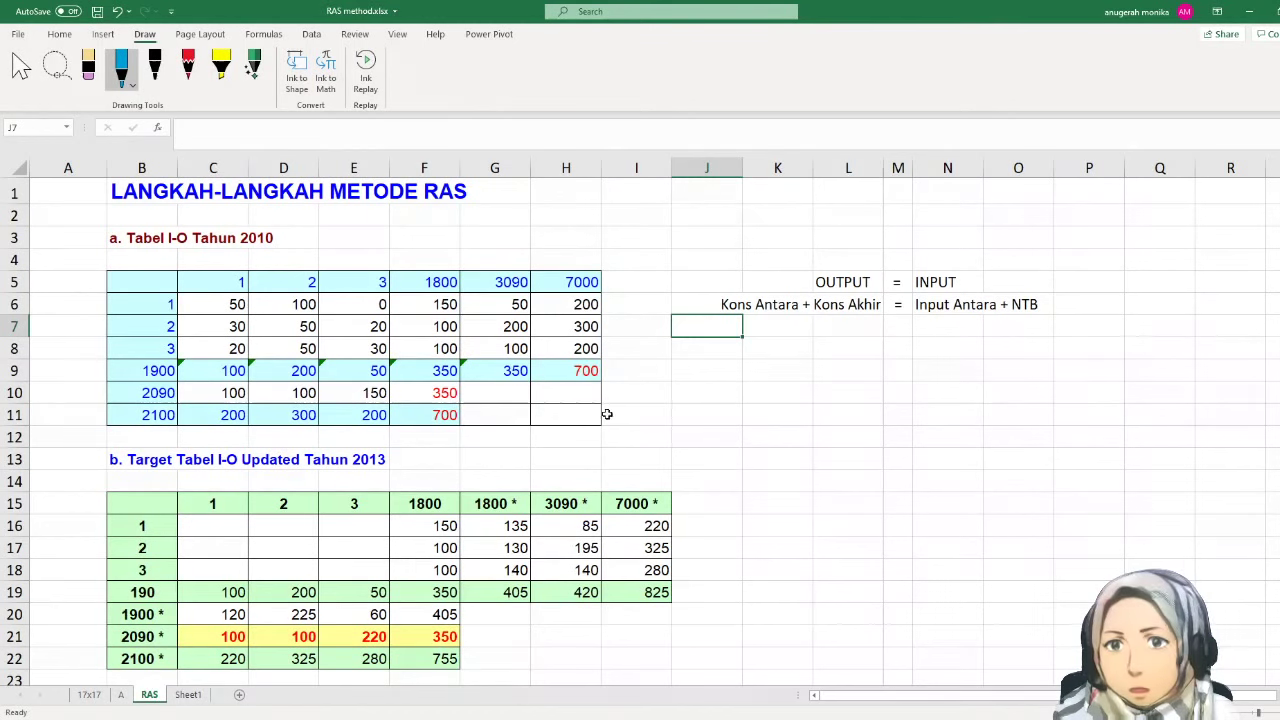
left_click(708, 390)
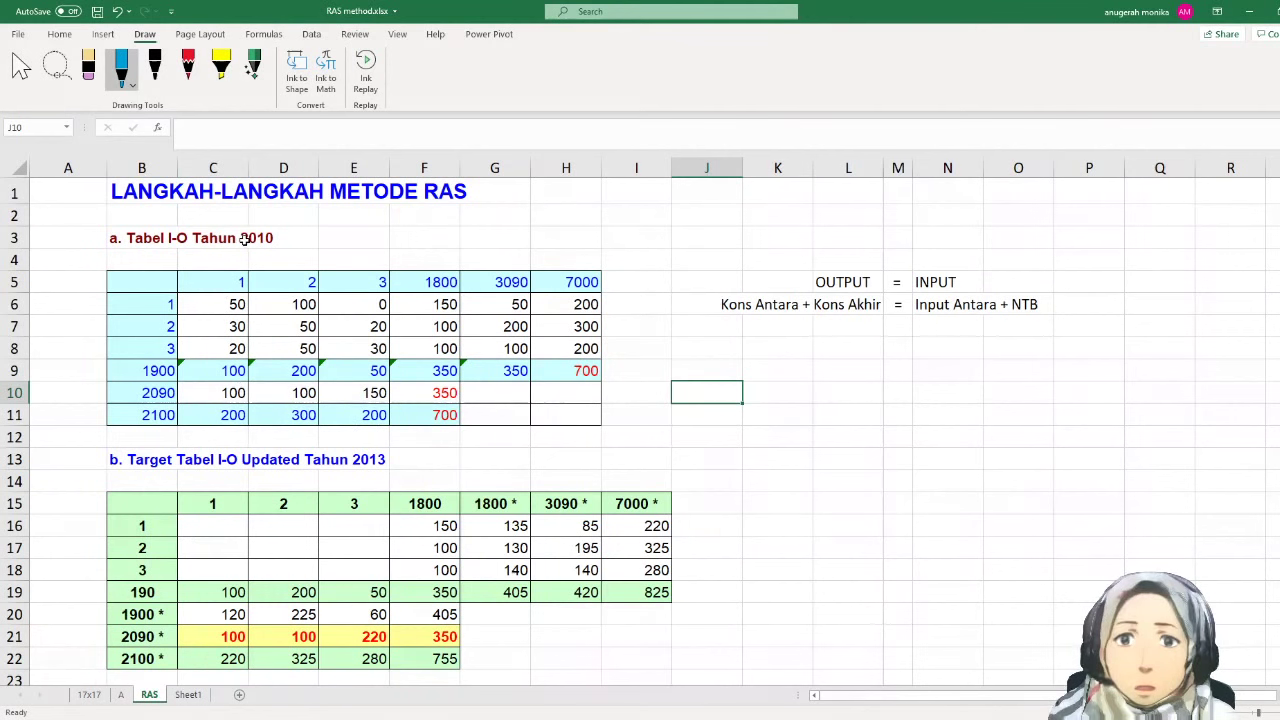
scroll(393, 405, "down", 2)
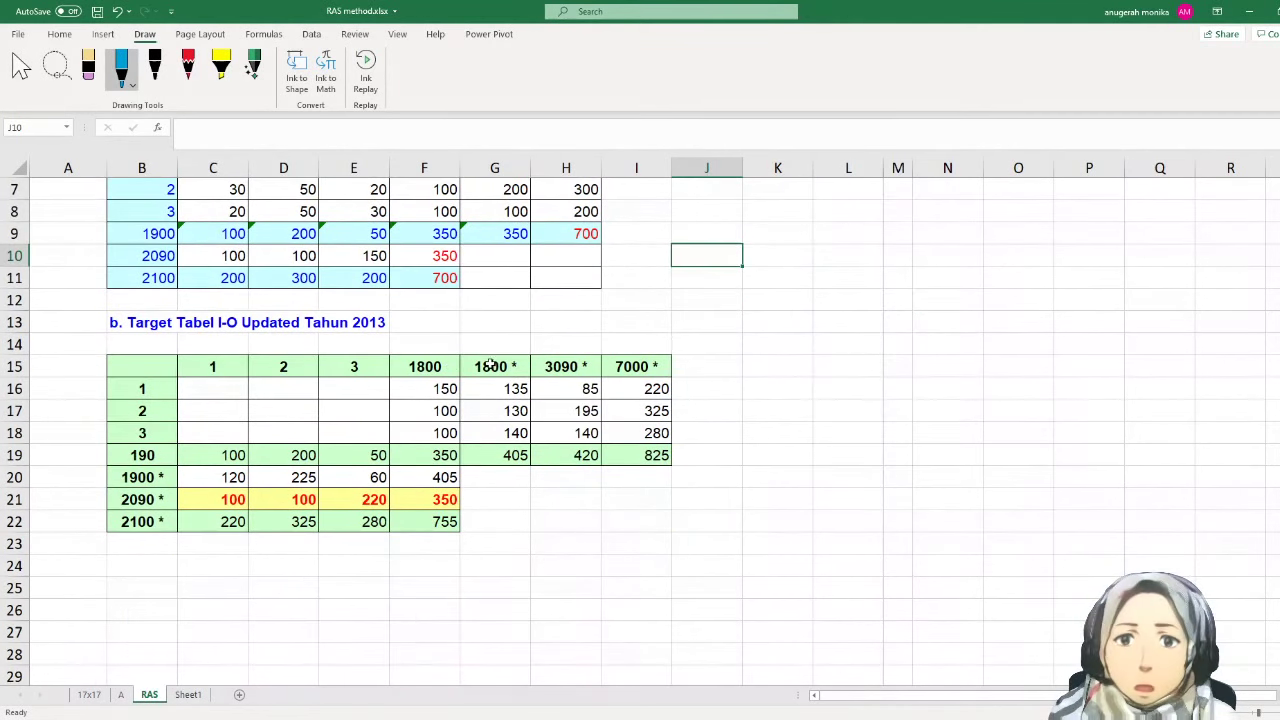
left_click_drag(494, 366, 504, 450)
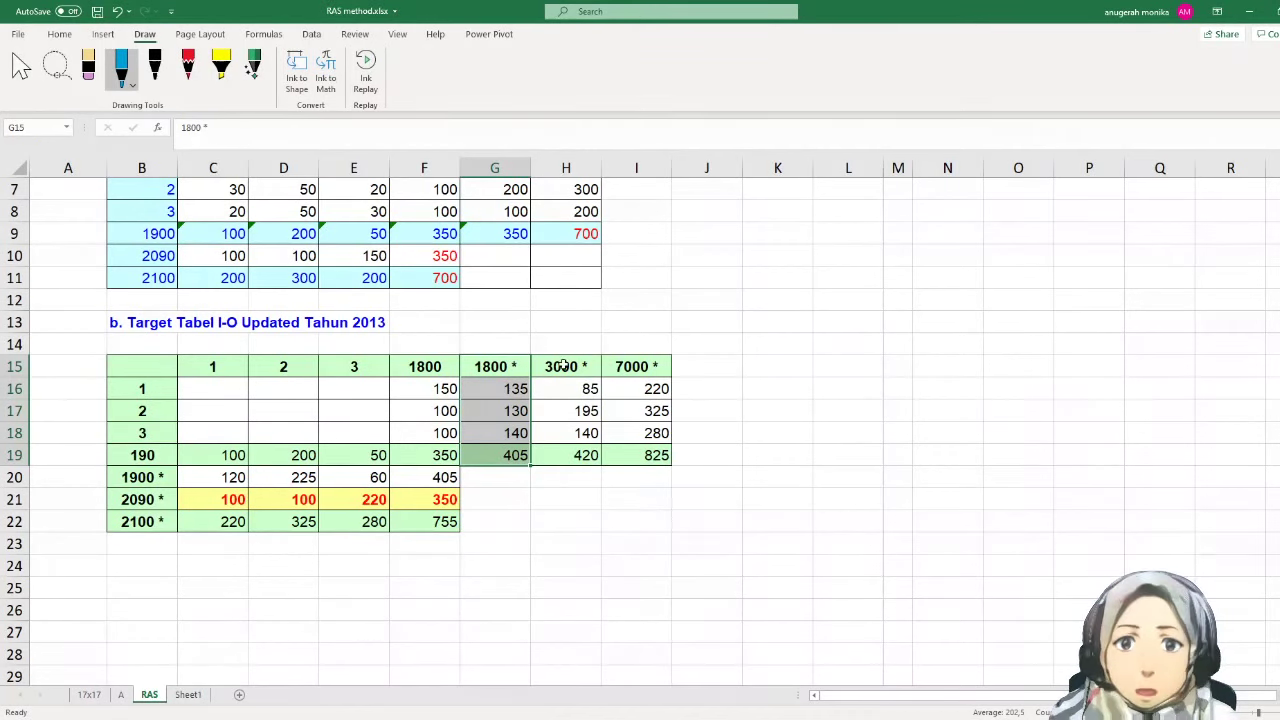
left_click(522, 366)
left_click(566, 366)
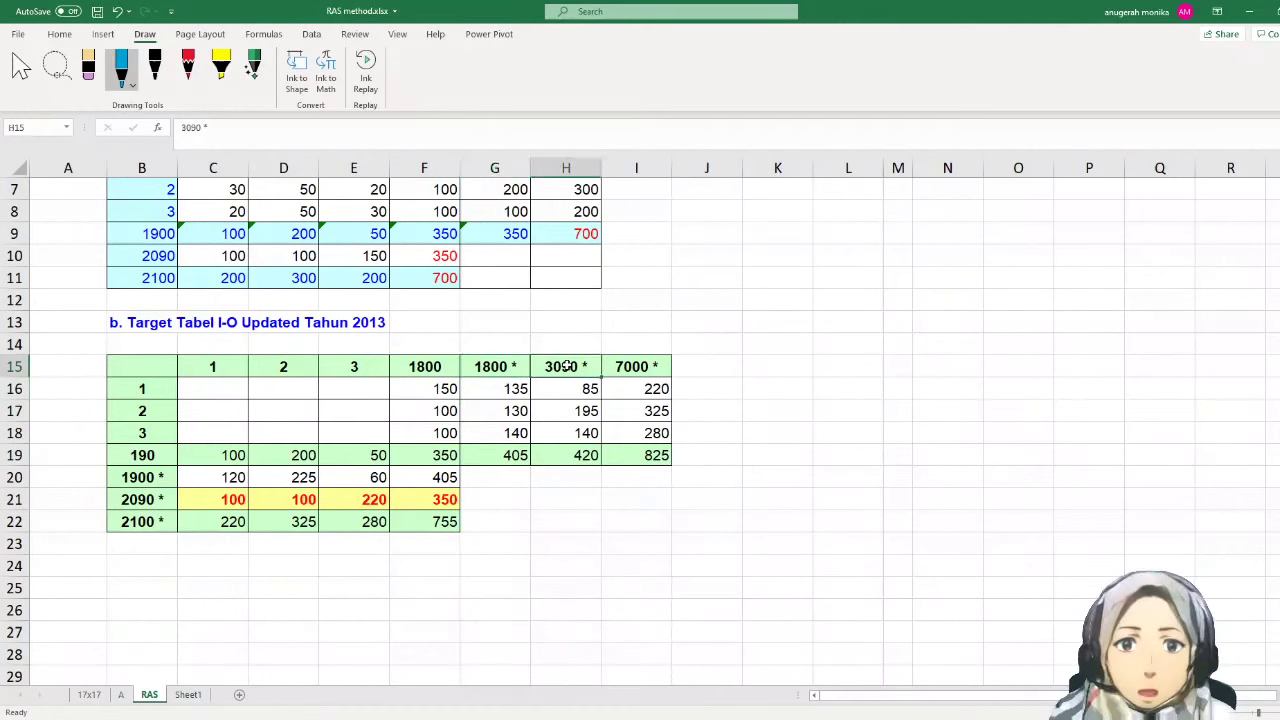
left_click(424, 367)
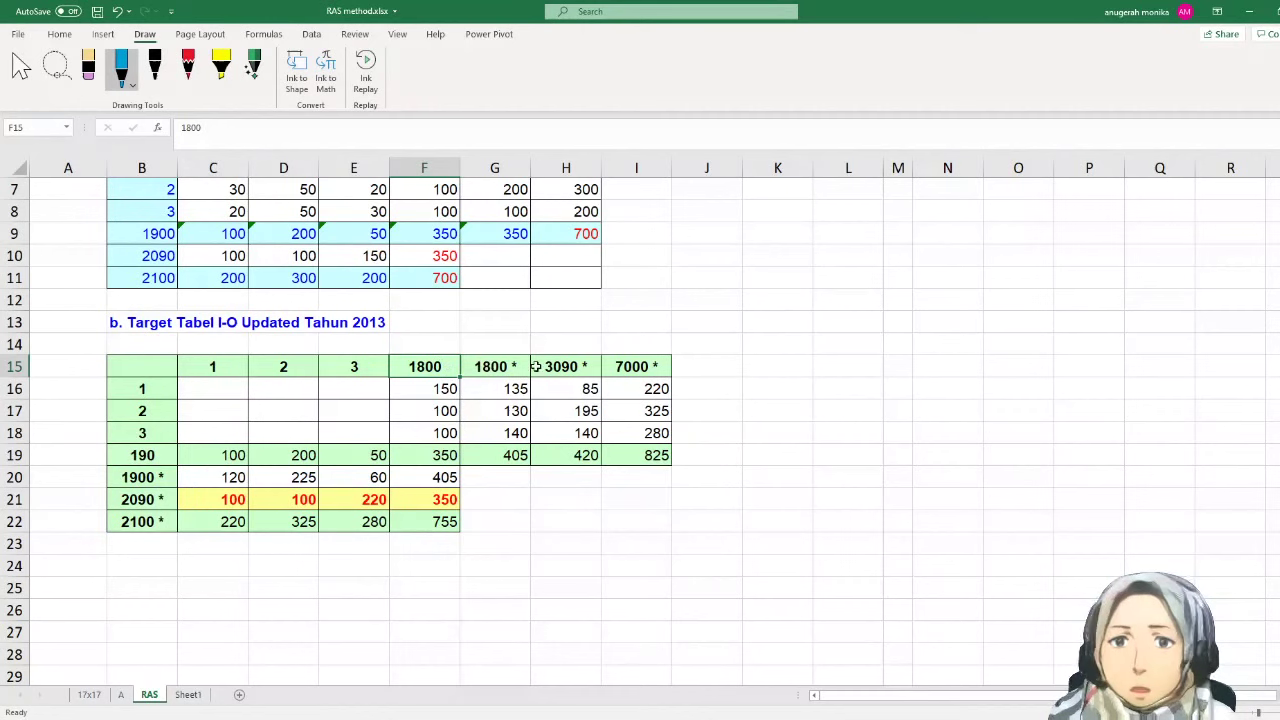
left_click_drag(575, 366, 580, 454)
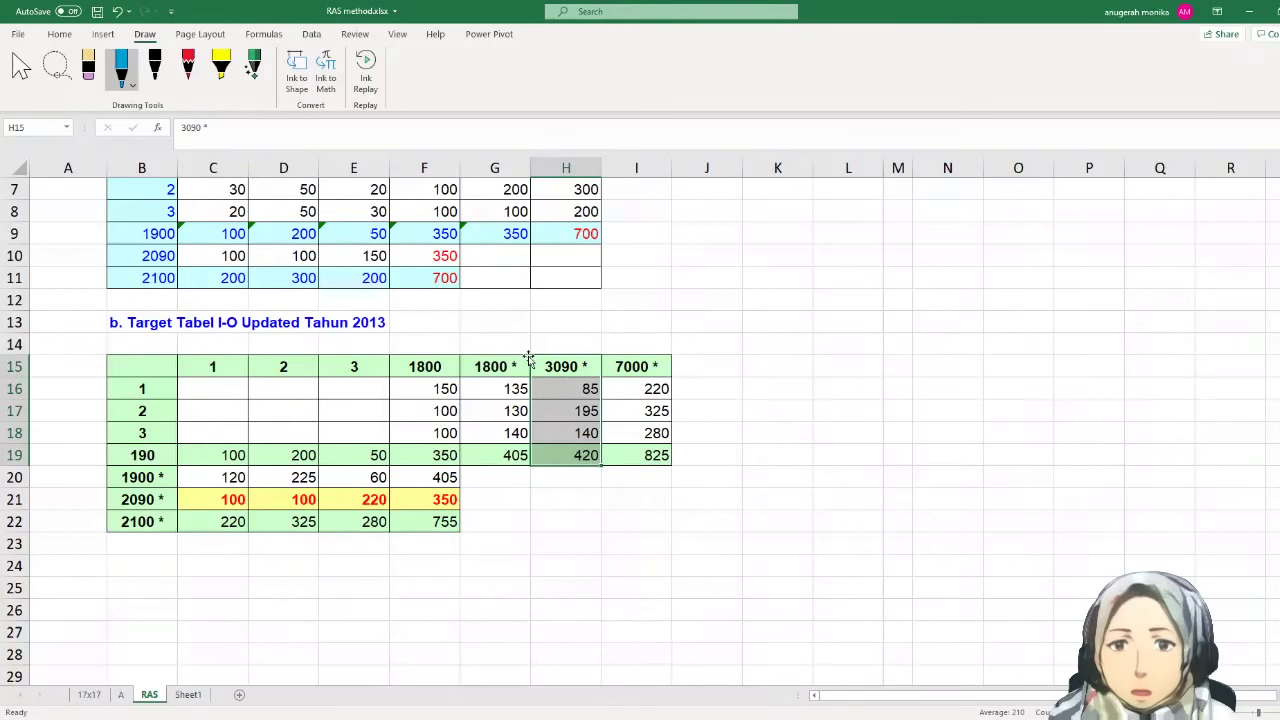
scroll(528, 357, "up", 2)
scroll(528, 357, "down", 2)
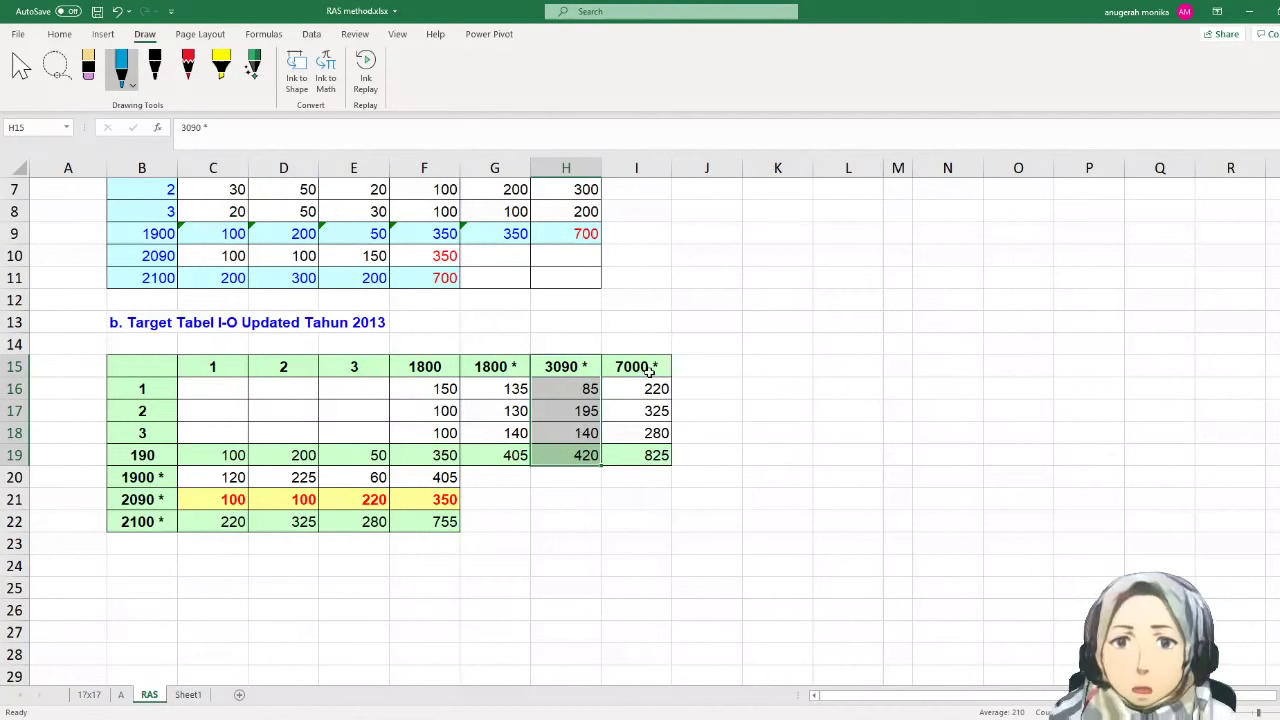
left_click_drag(656, 367, 656, 448)
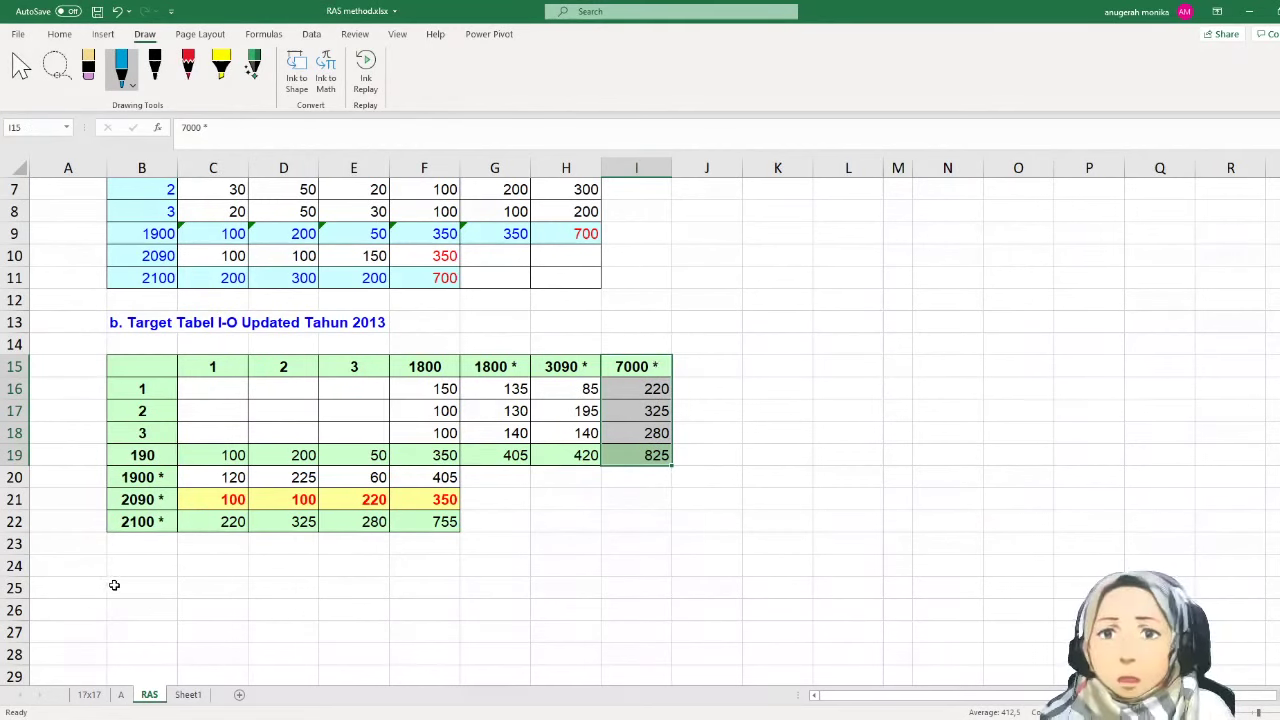
- Examine the 2100 *, 1900 * and 2090 * rows of the 2013 target I-O table
left_click(152, 527)
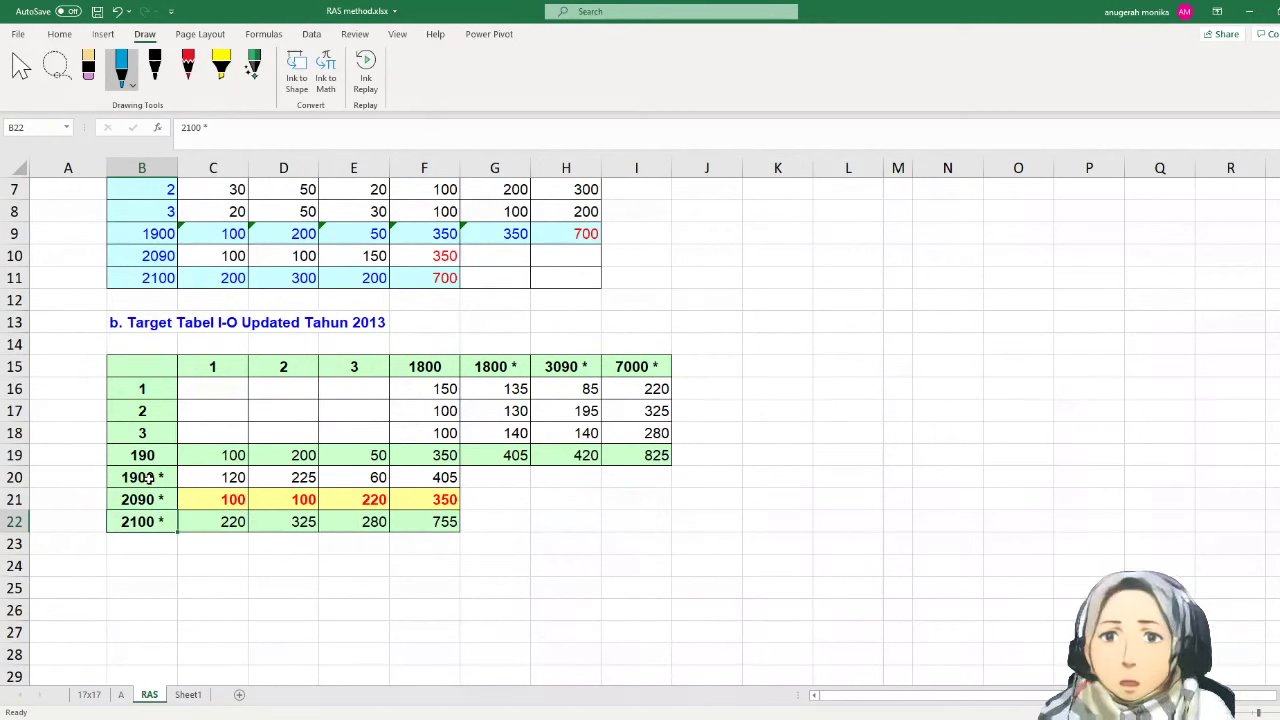
left_click_drag(147, 478, 383, 472)
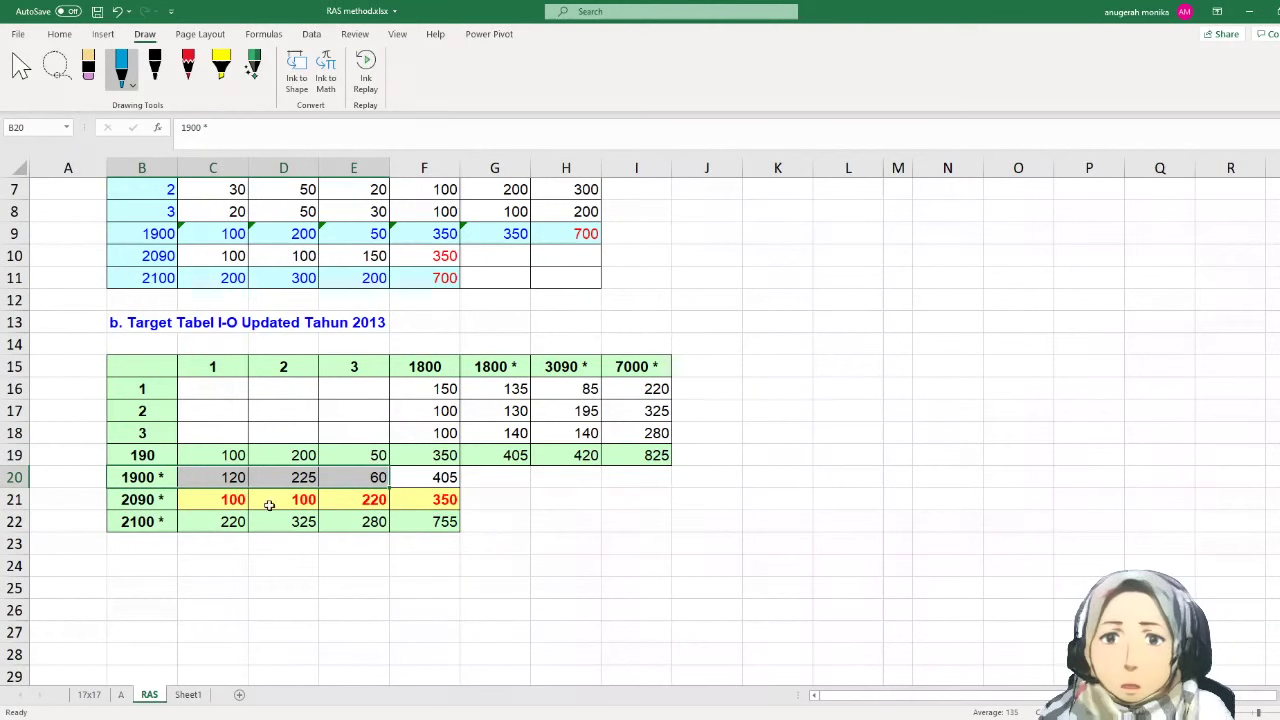
left_click(151, 502)
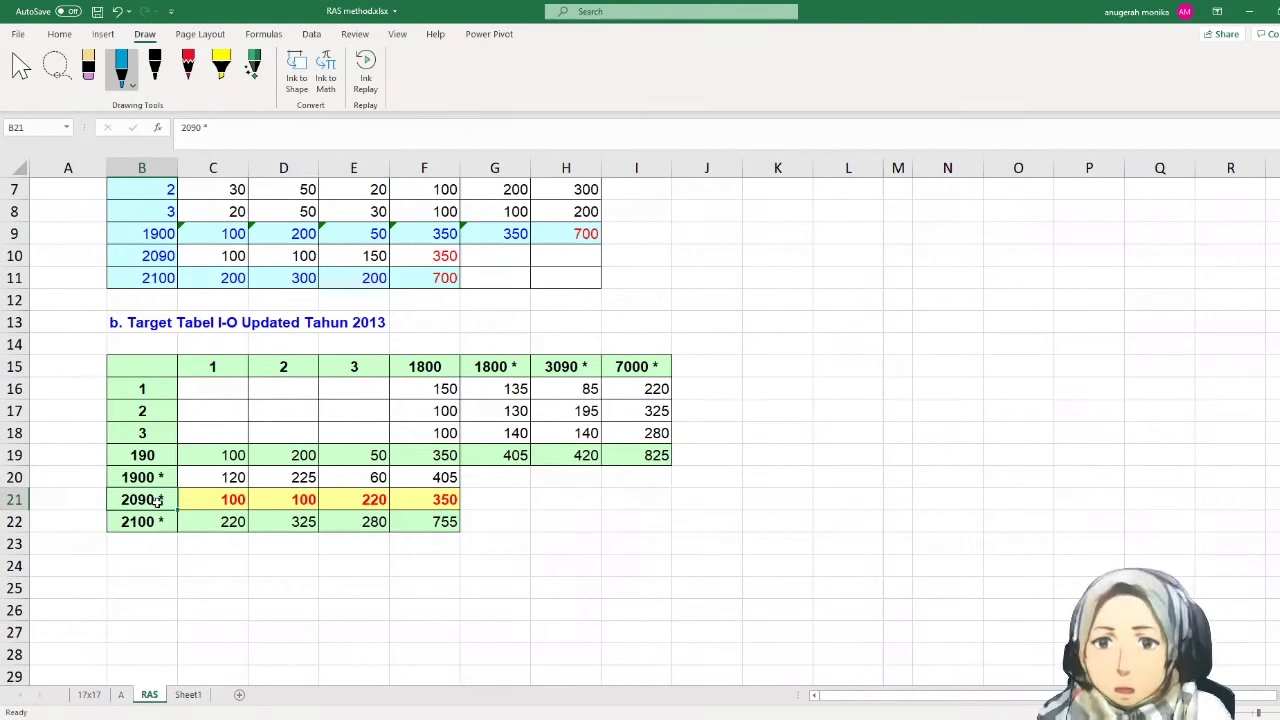
left_click_drag(157, 502, 350, 490)
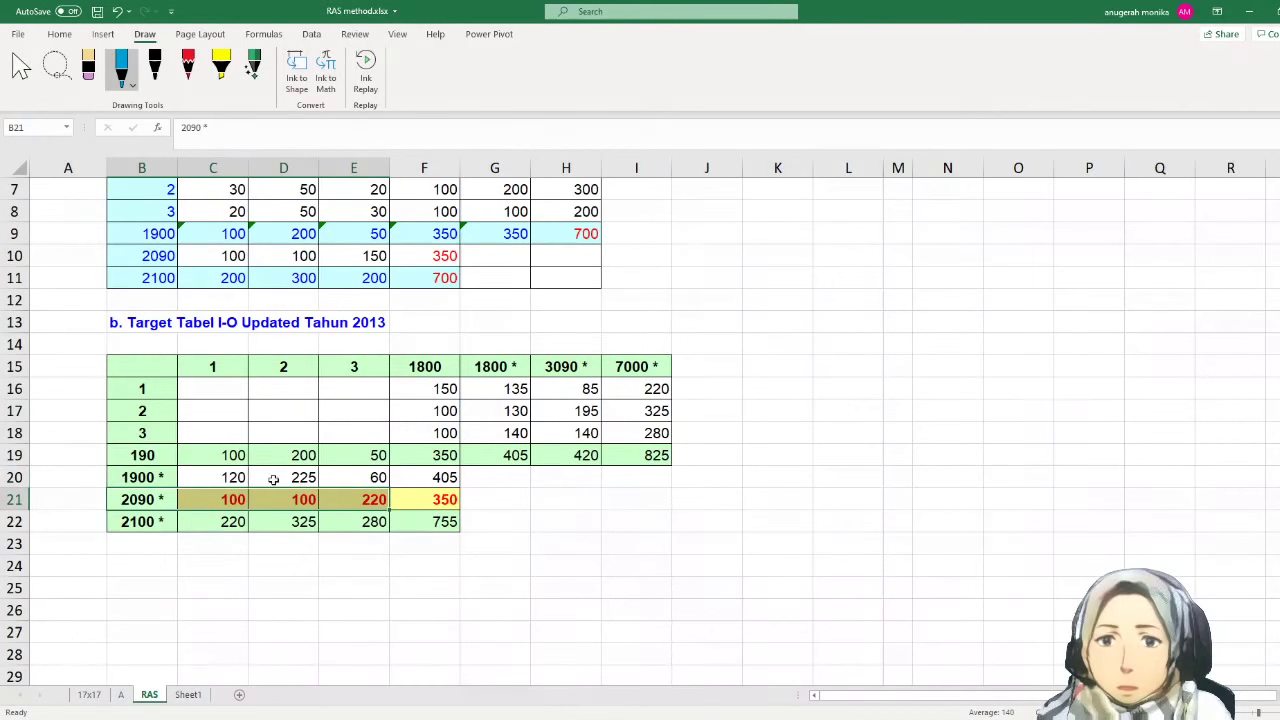
- Label the 1900 row of the 2010 I-O table "input antara" in cell A9
scroll(273, 480, "up", 2)
left_click(47, 371)
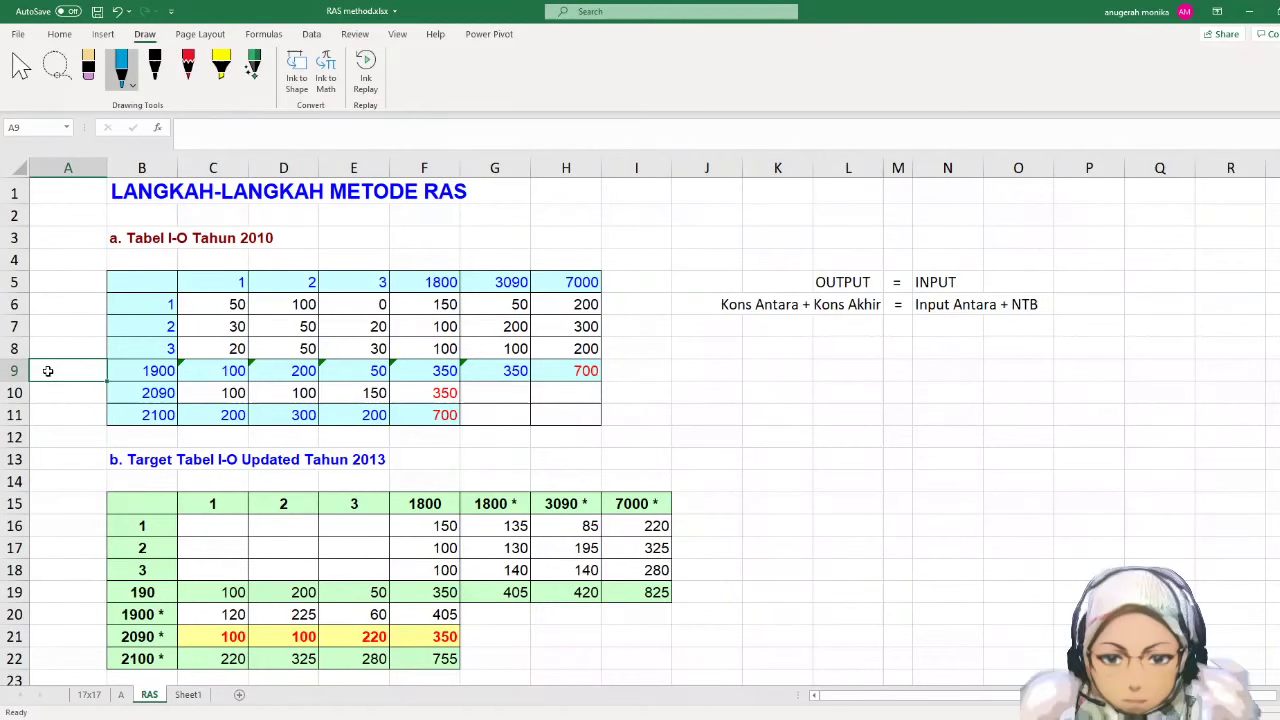
type("kons")
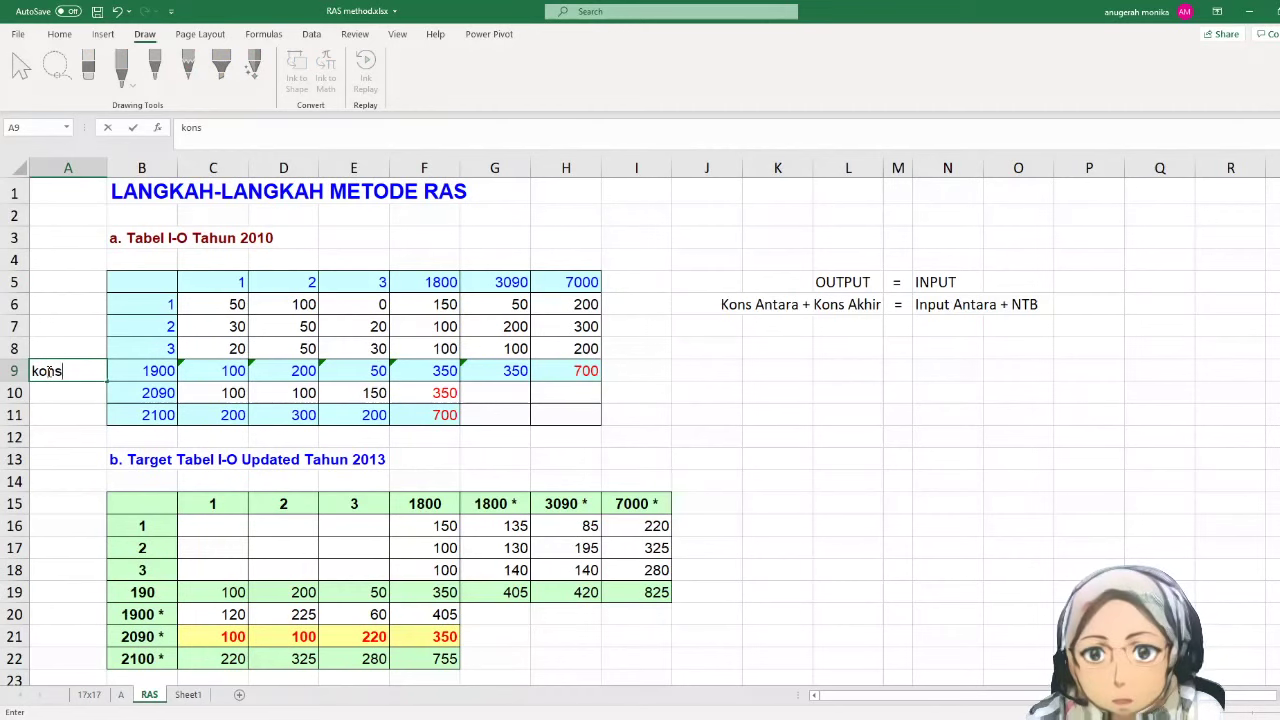
key("BackSpace")
key("BackSpace")
key("BackSpace")
key("BackSpace")
type("i")
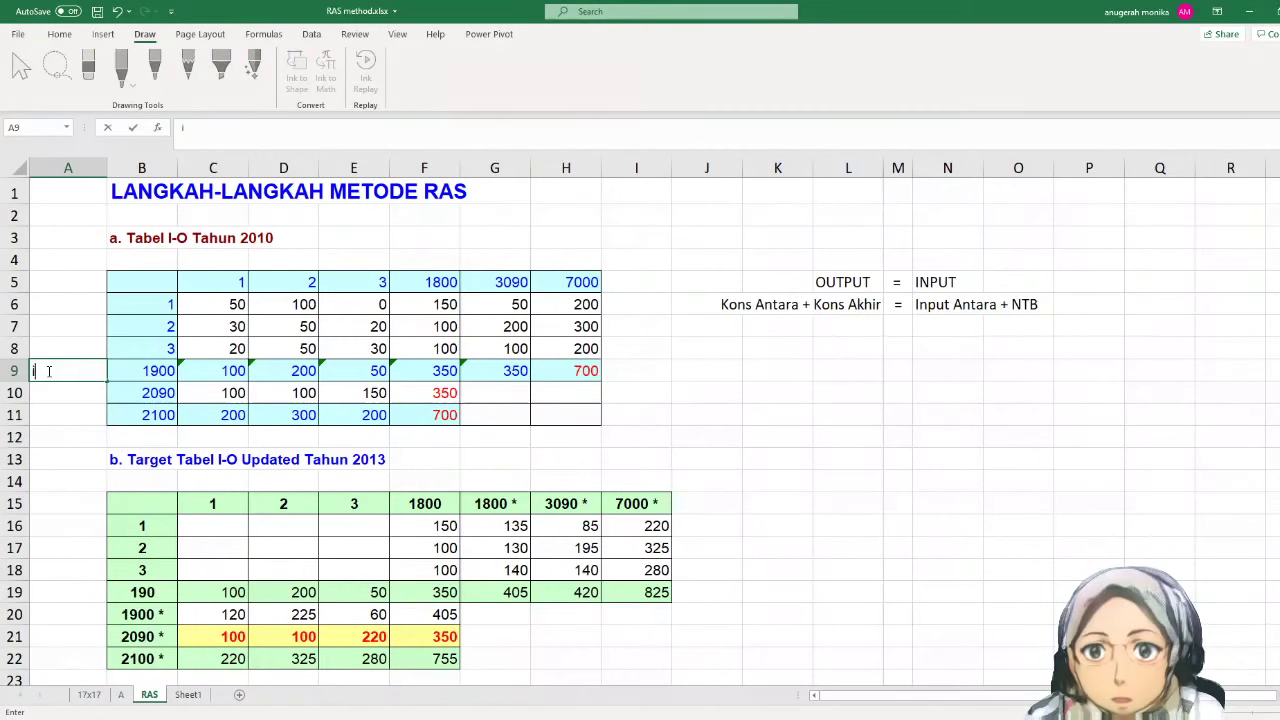
type("nput antara")
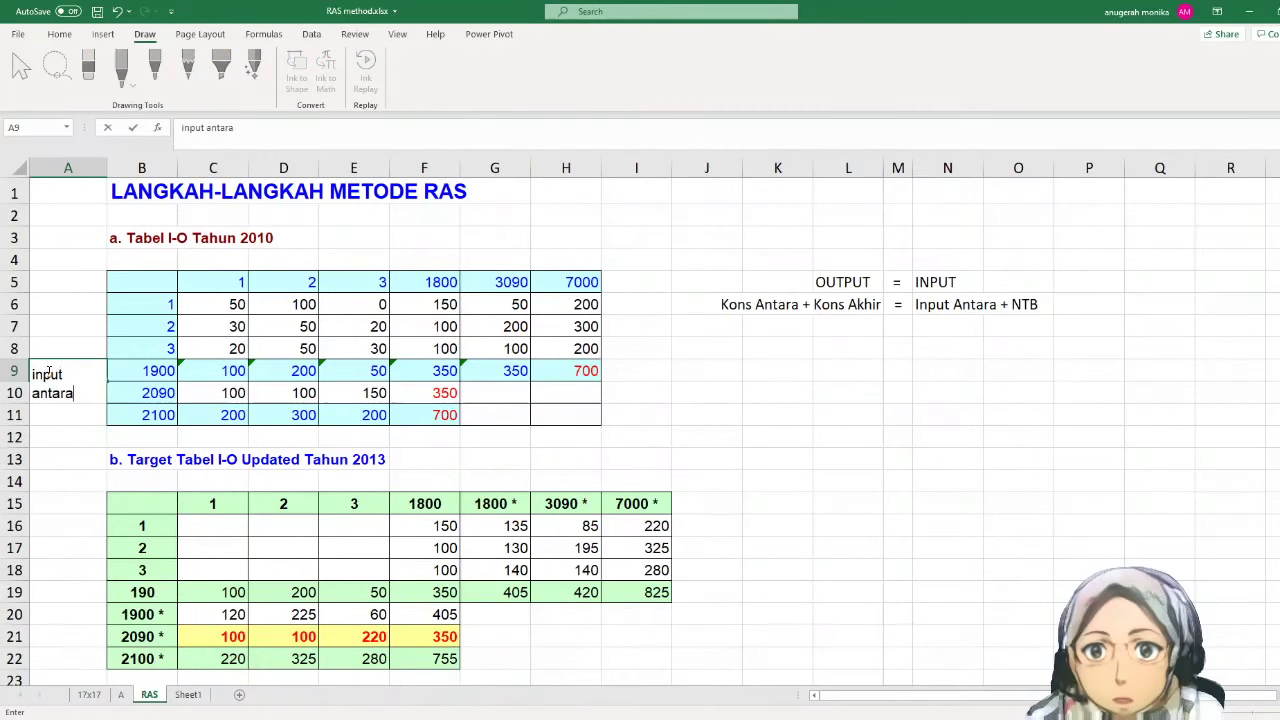
key("Return")
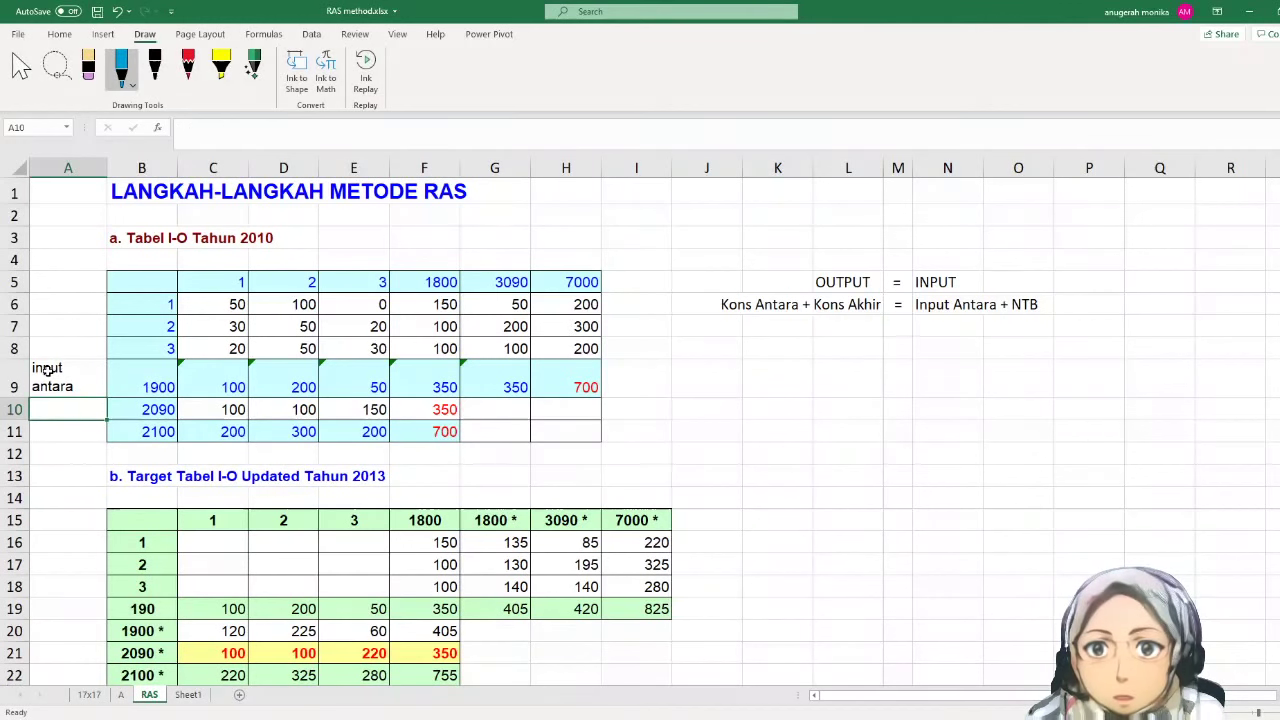
- Label the 2090 row "input primer = NTB =PDB" in A10 and the 2100 row "INPUT" in A11
type("input")
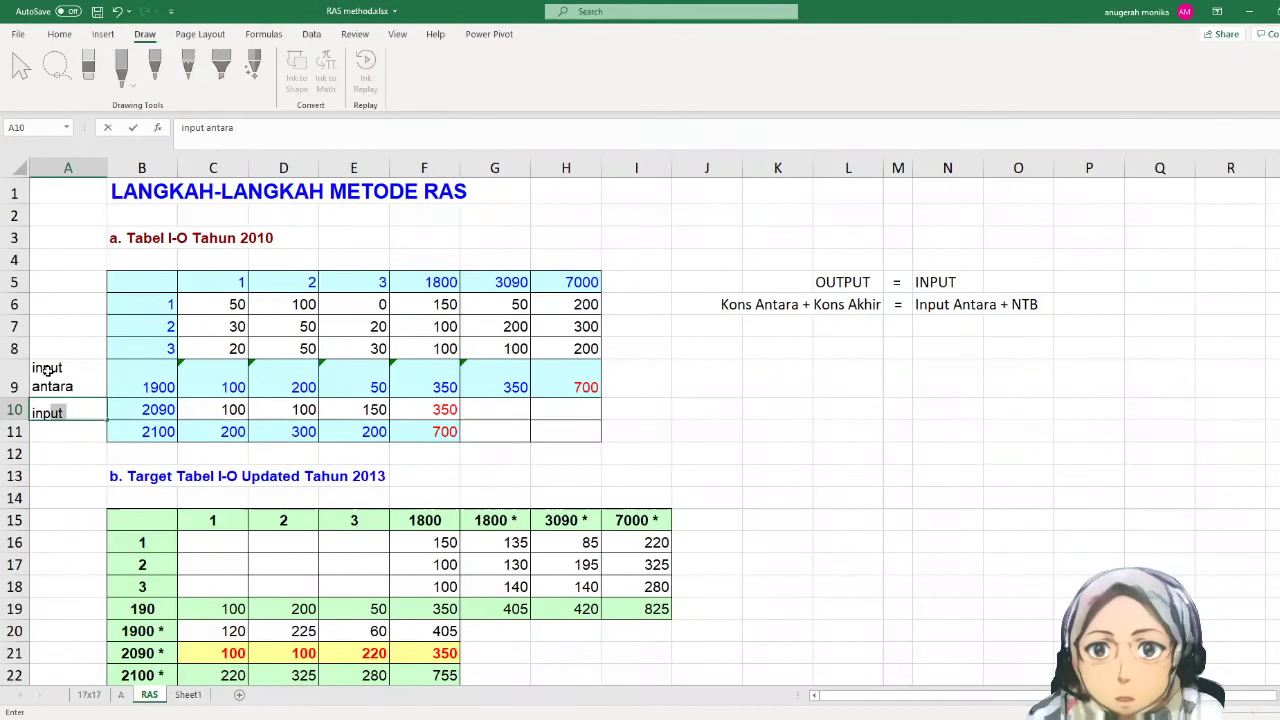
type(" primer")
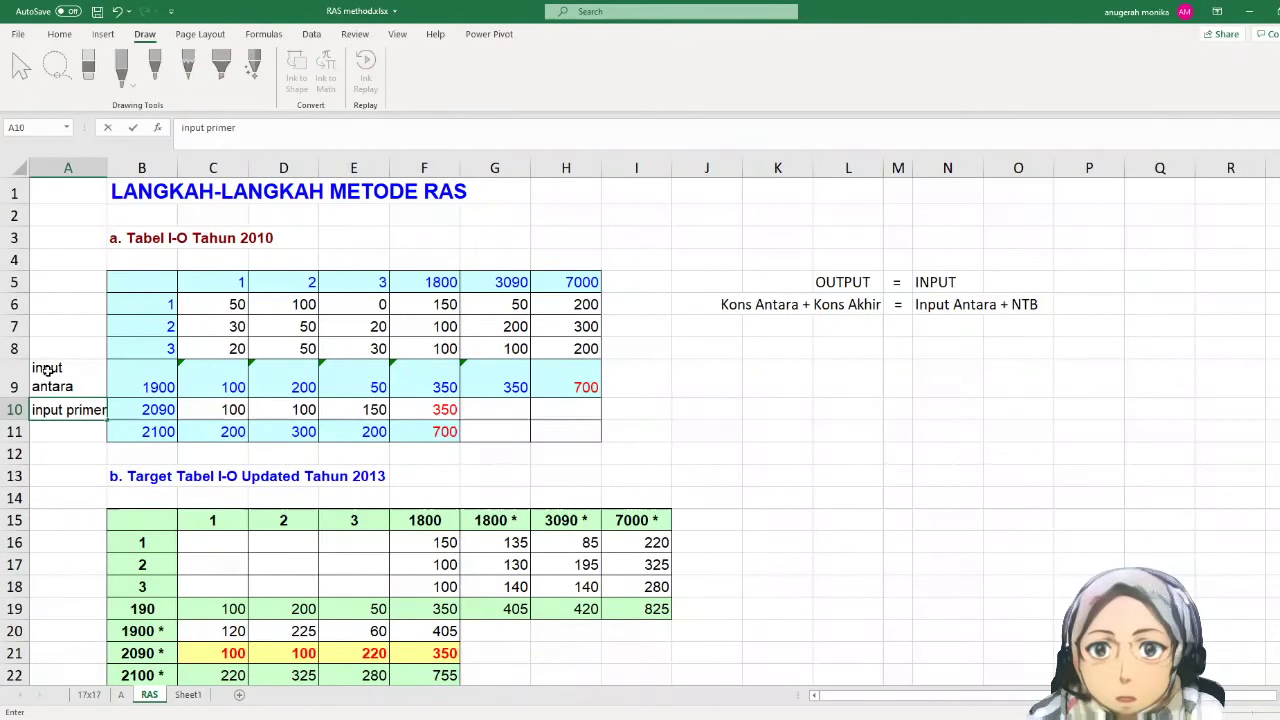
key("alt+Return")
type("= NTB")
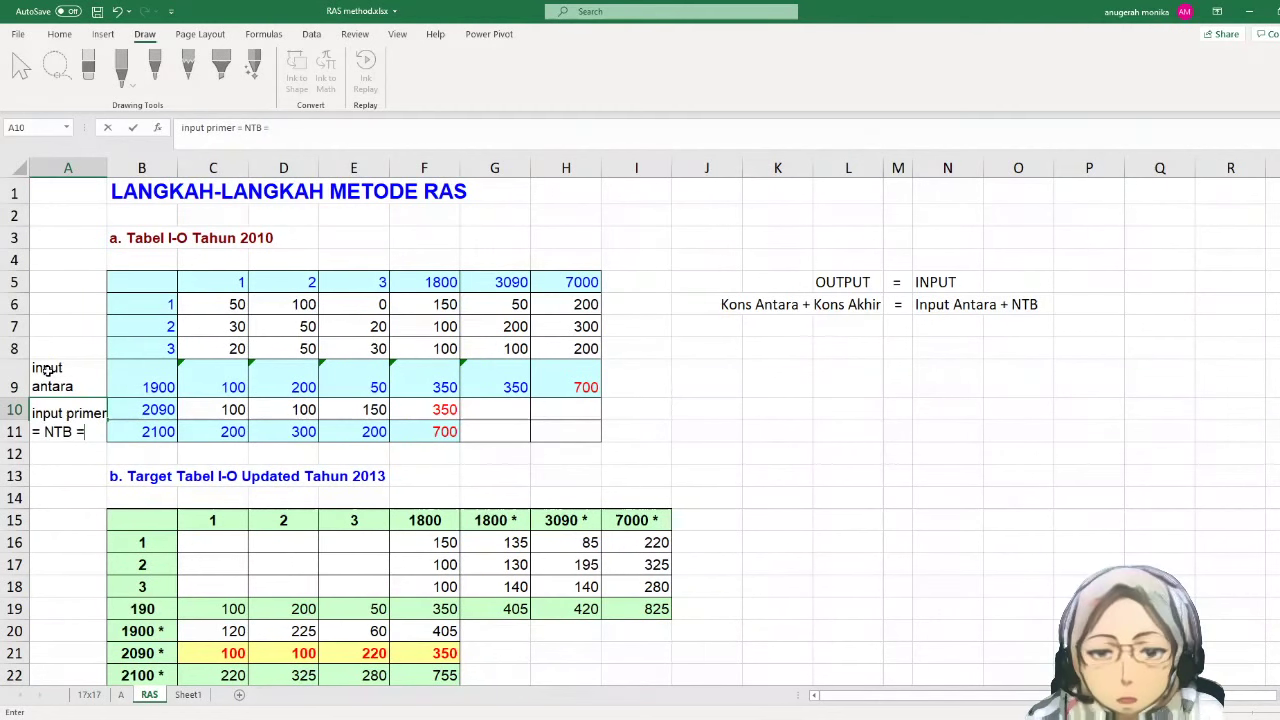
type(" =PDB")
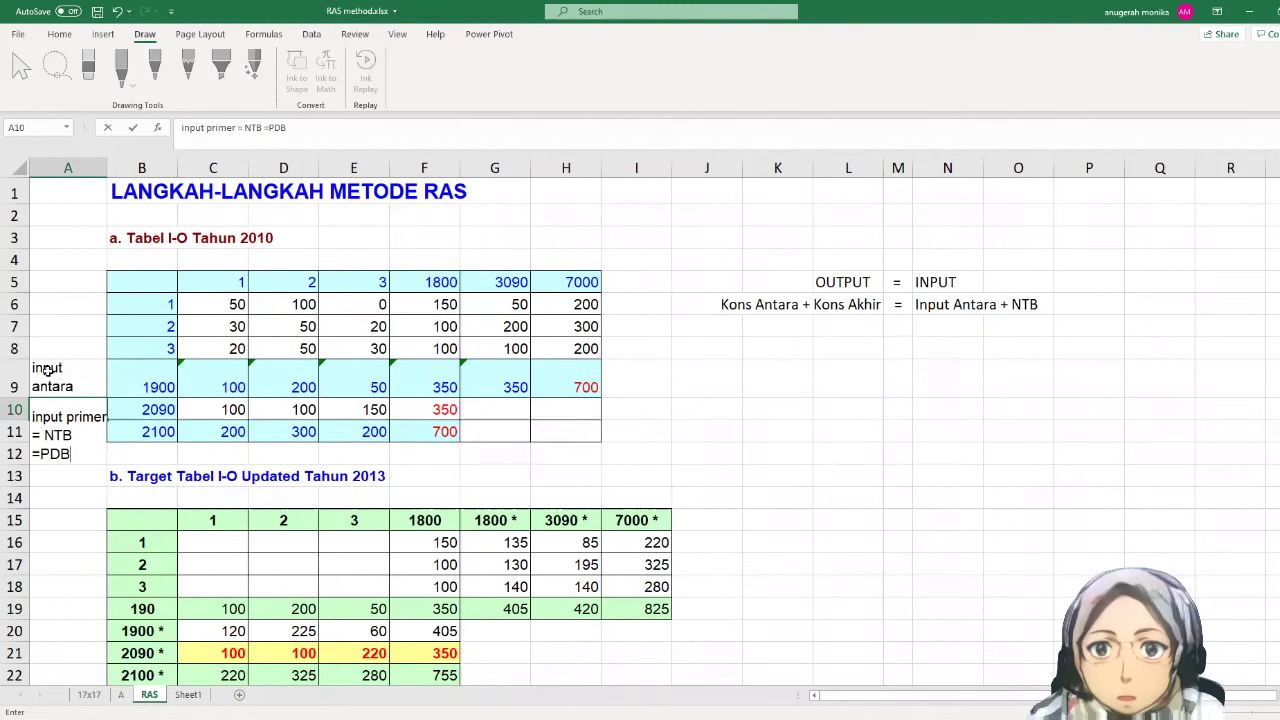
key("Return")
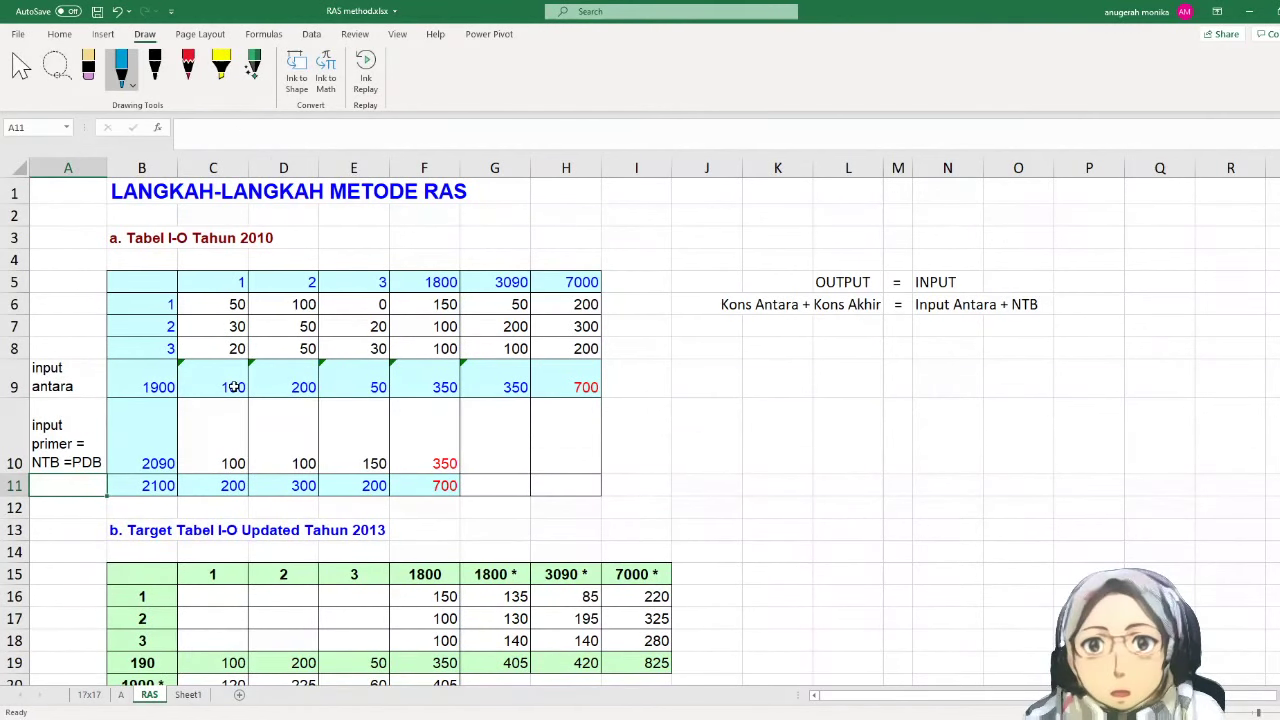
type("INPUT")
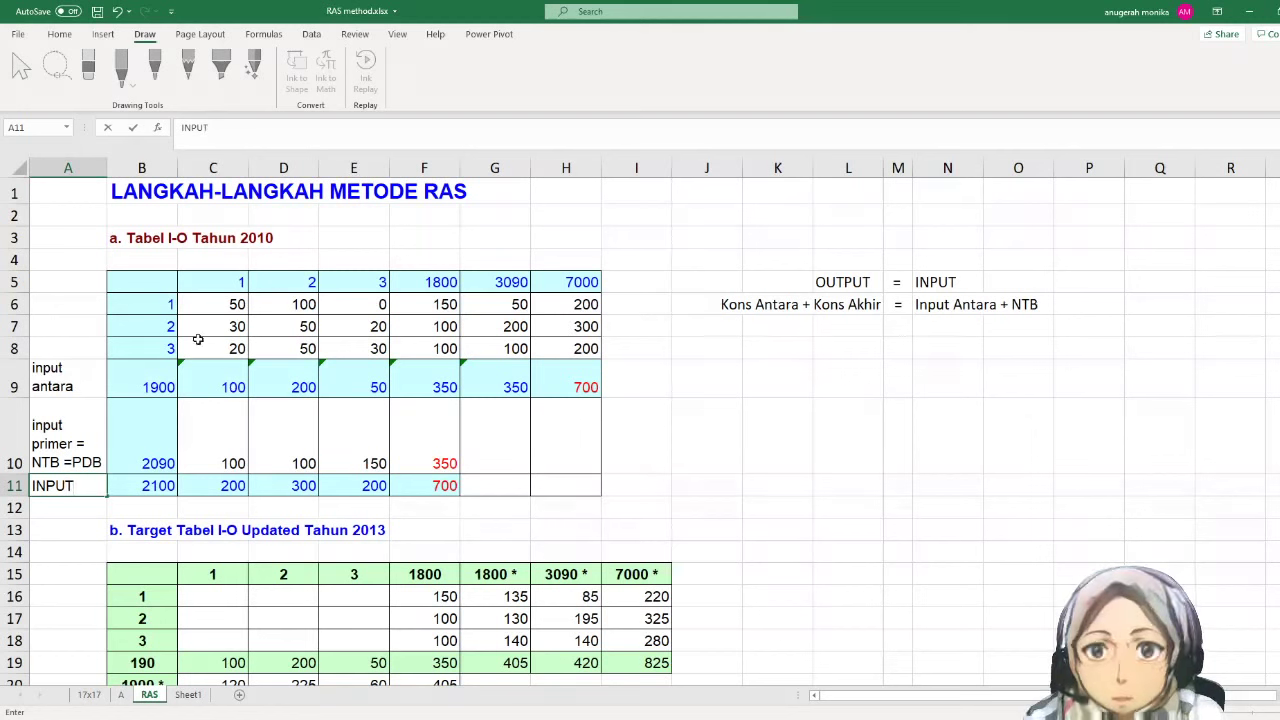
- Label the 1800, 3090 and 7000 columns of the 2010 I-O table "kons antara", "kons akhir" and "OUTPUT" in F4:H4
left_click(433, 257)
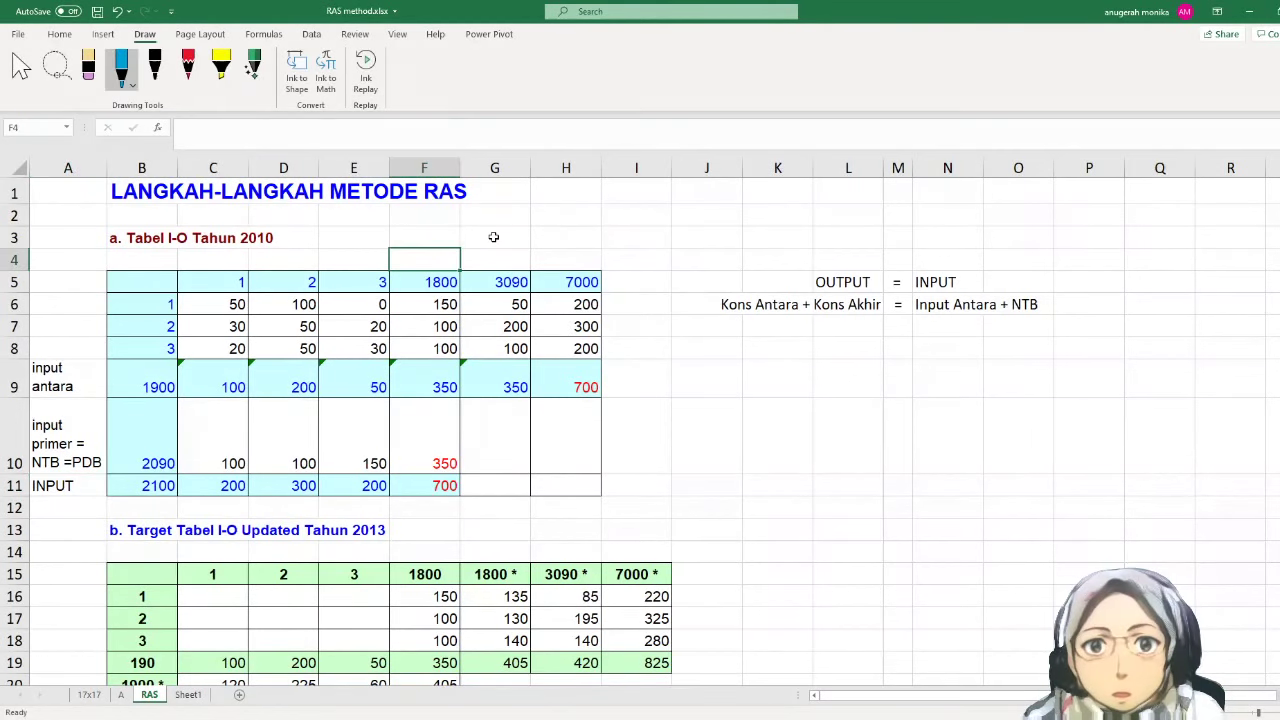
type("kons ant")
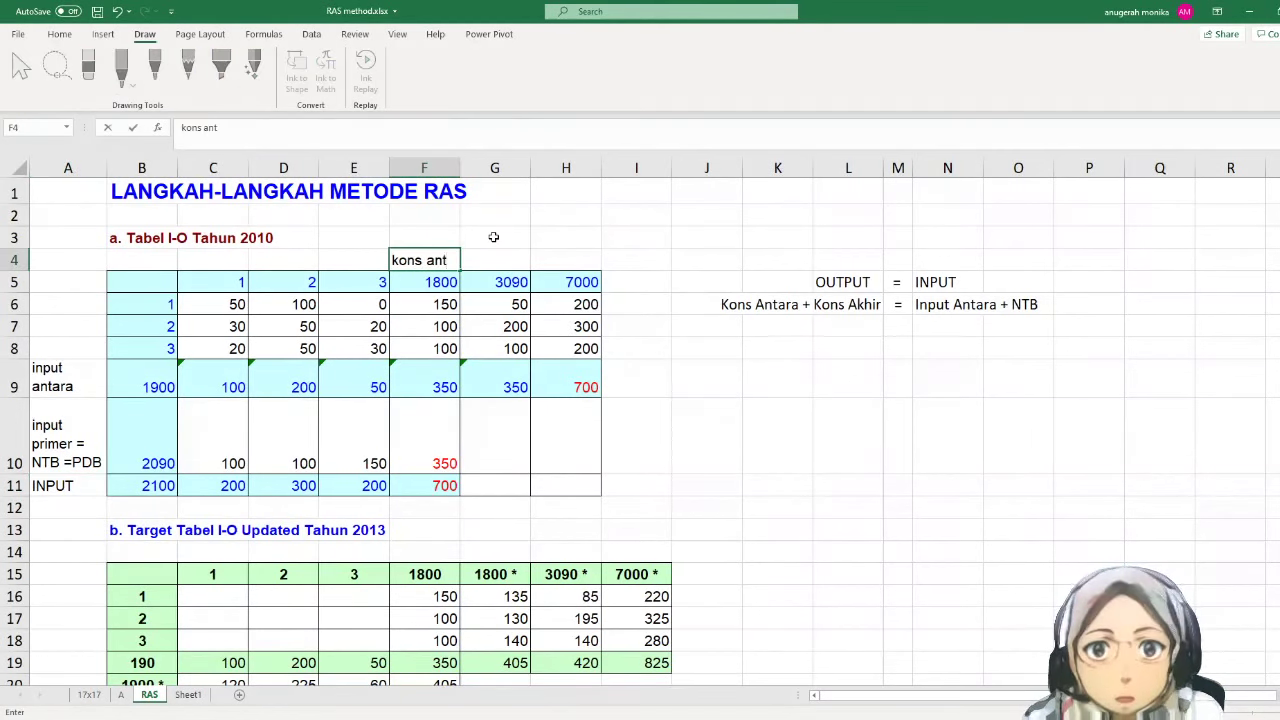
type("ara")
key("Tab")
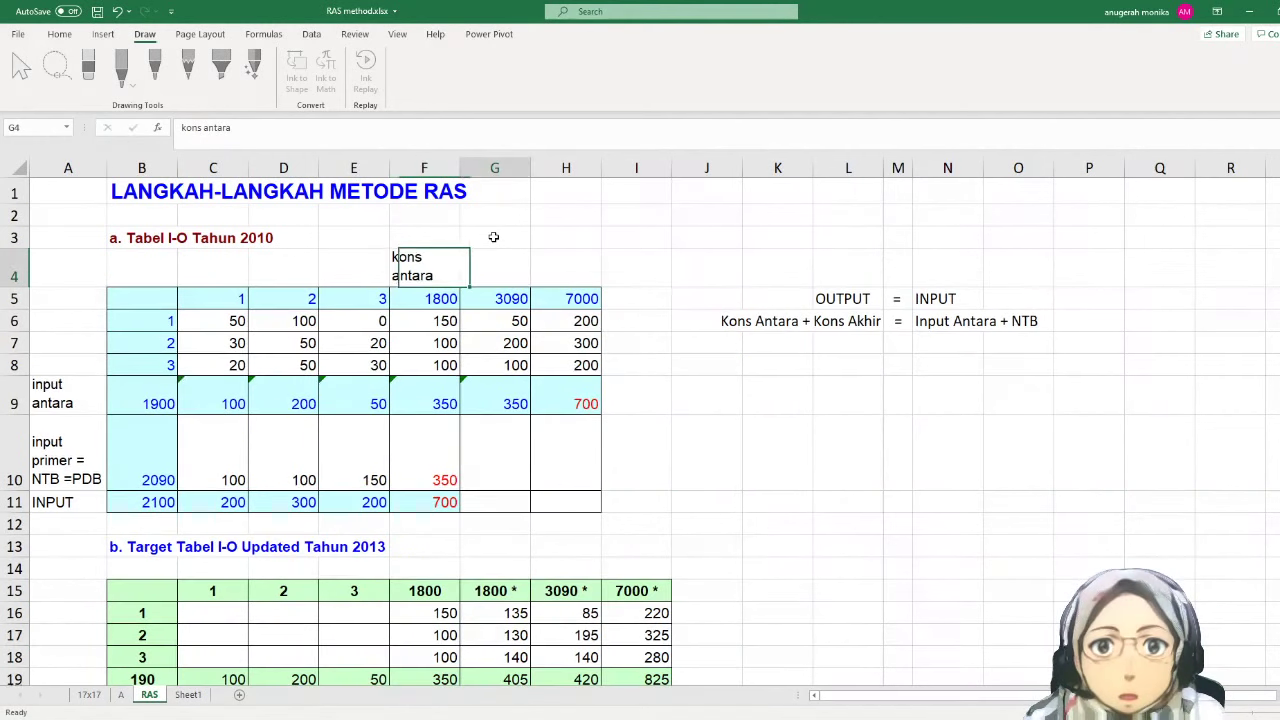
type("kons a")
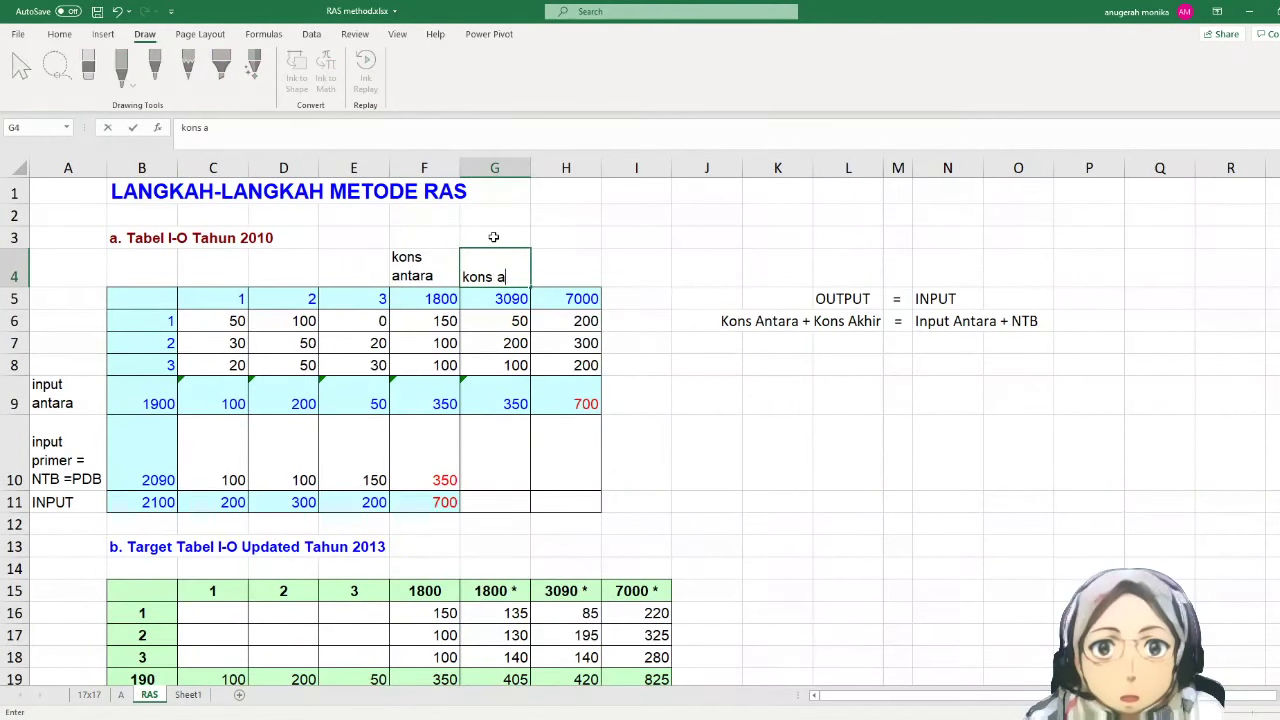
type("khir")
key("Tab")
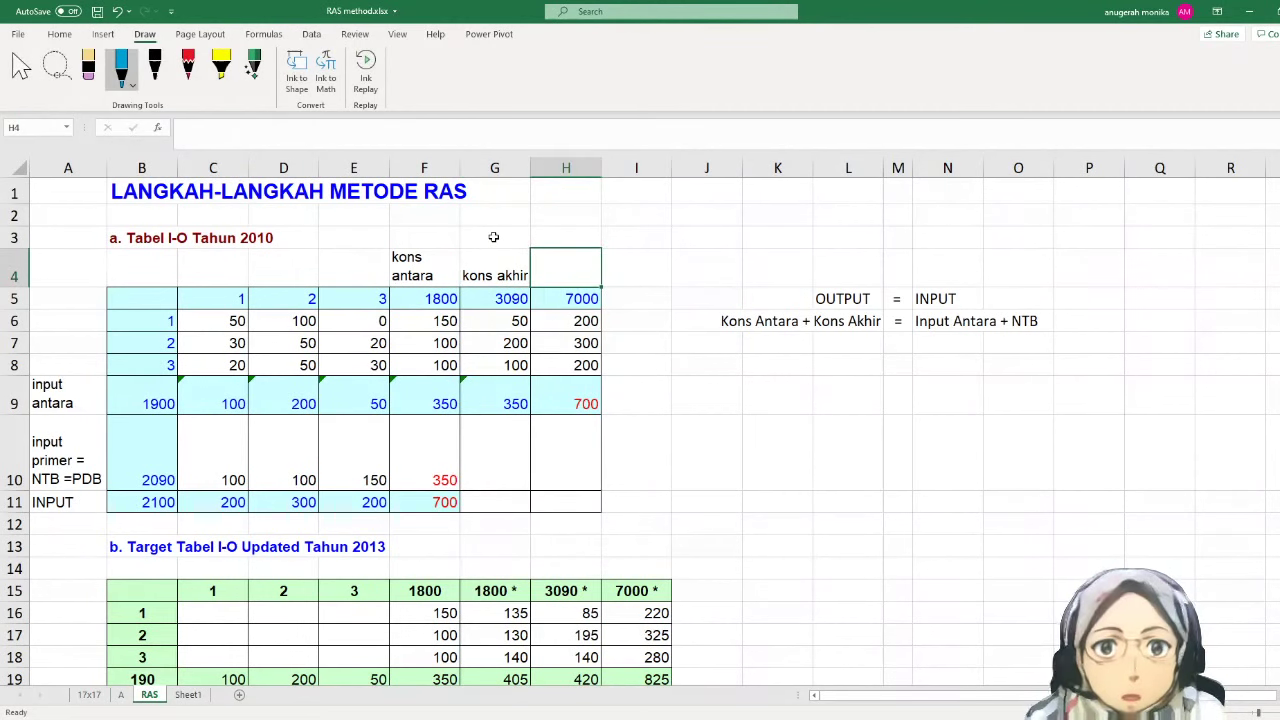
type("OUTPUT")
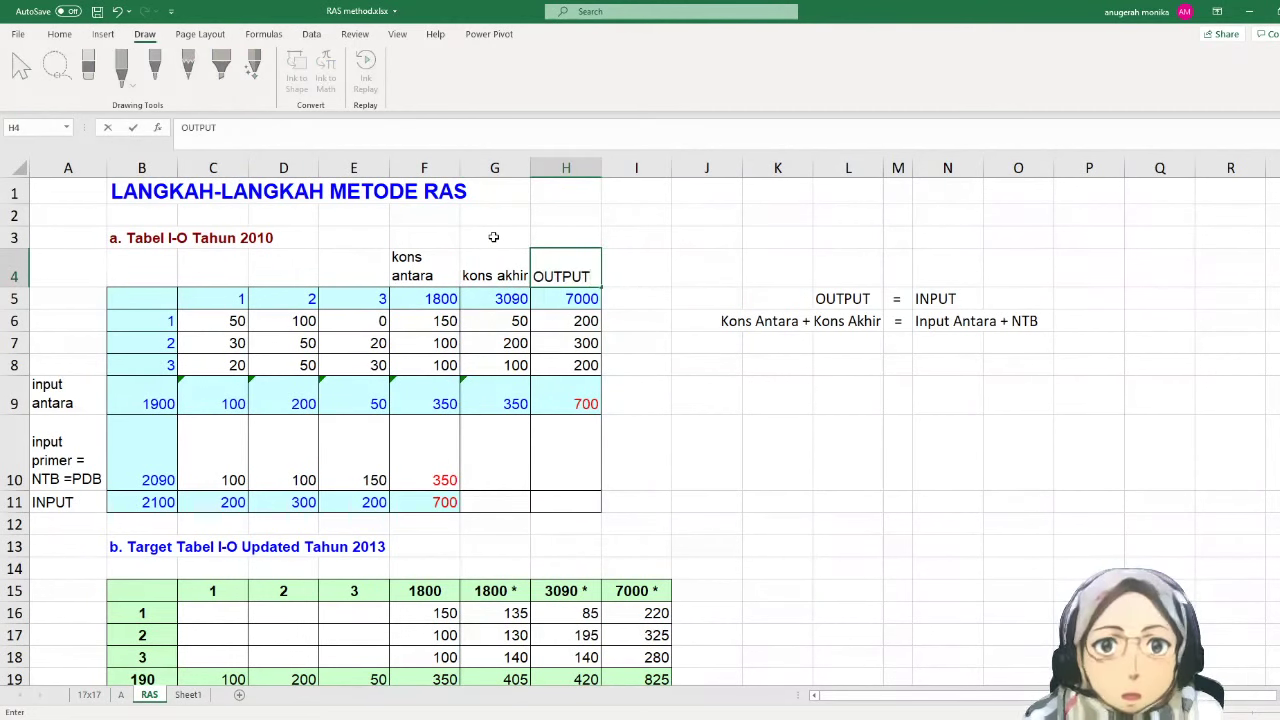
left_click(688, 408)
- Compare the OUTPUT = INPUT identity with the 2010 table's labels and the 2090 * row of the 2013 target table
left_click(840, 298)
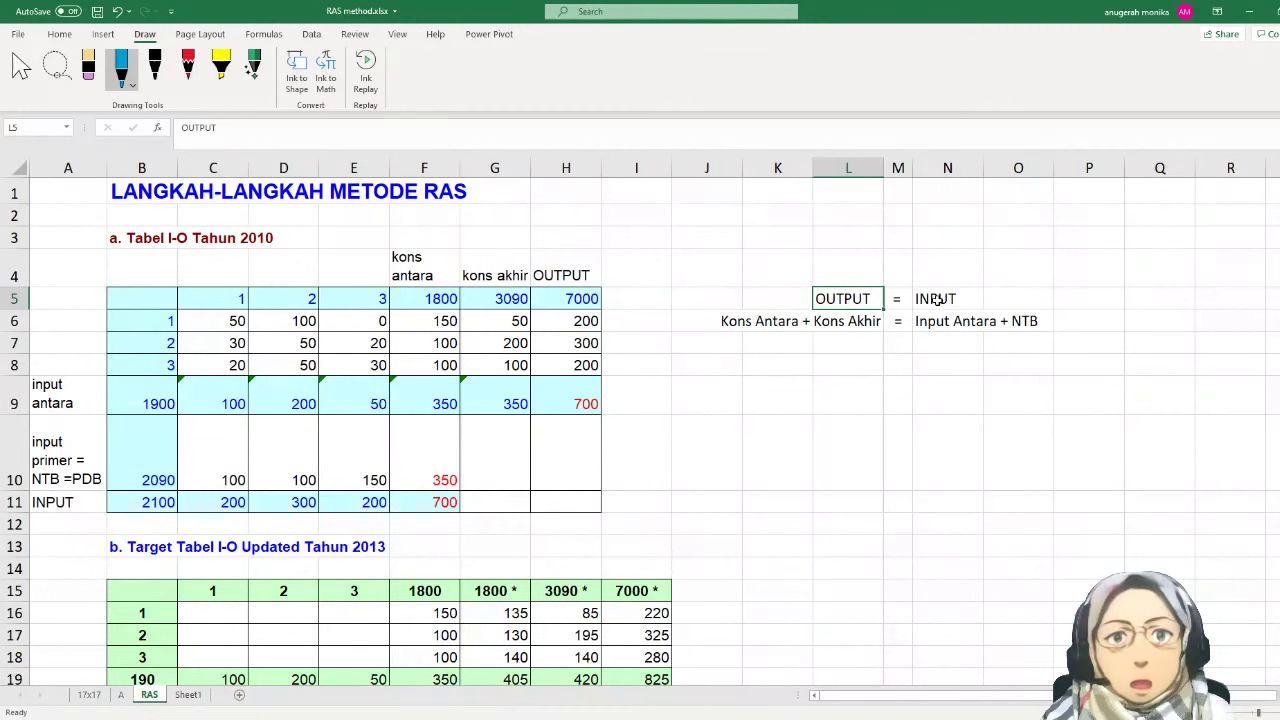
left_click(856, 321)
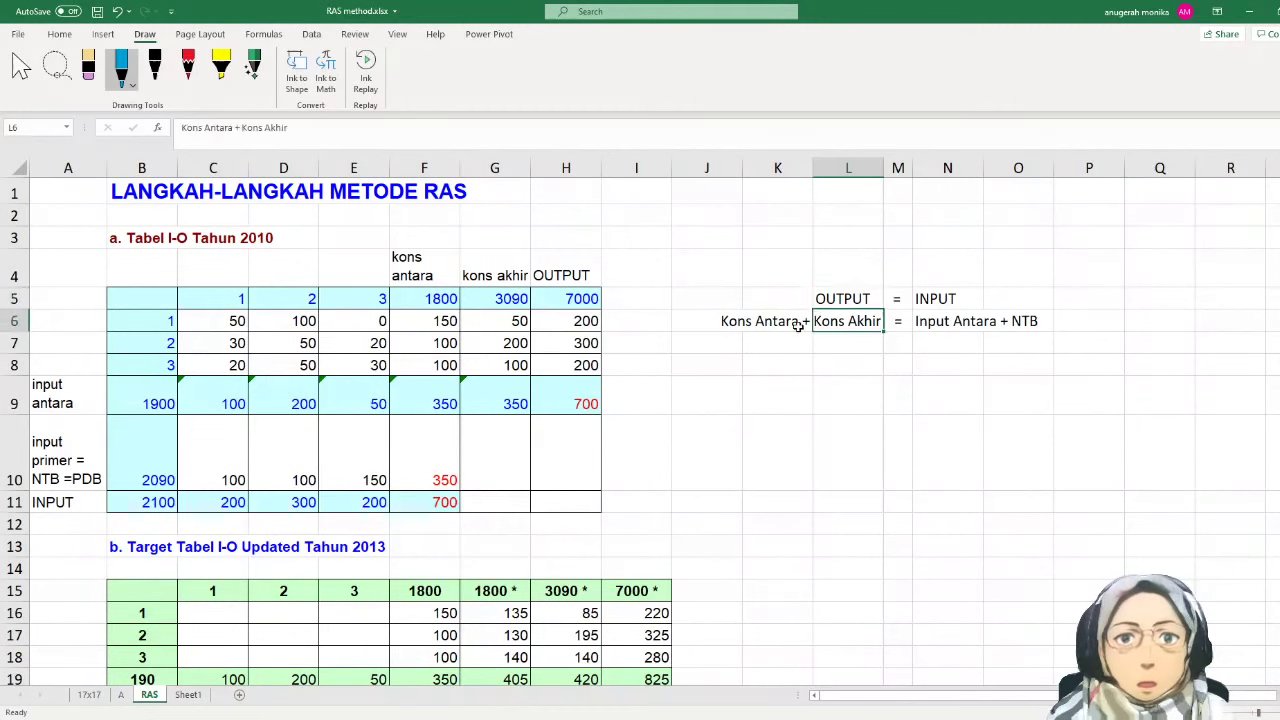
left_click(494, 266)
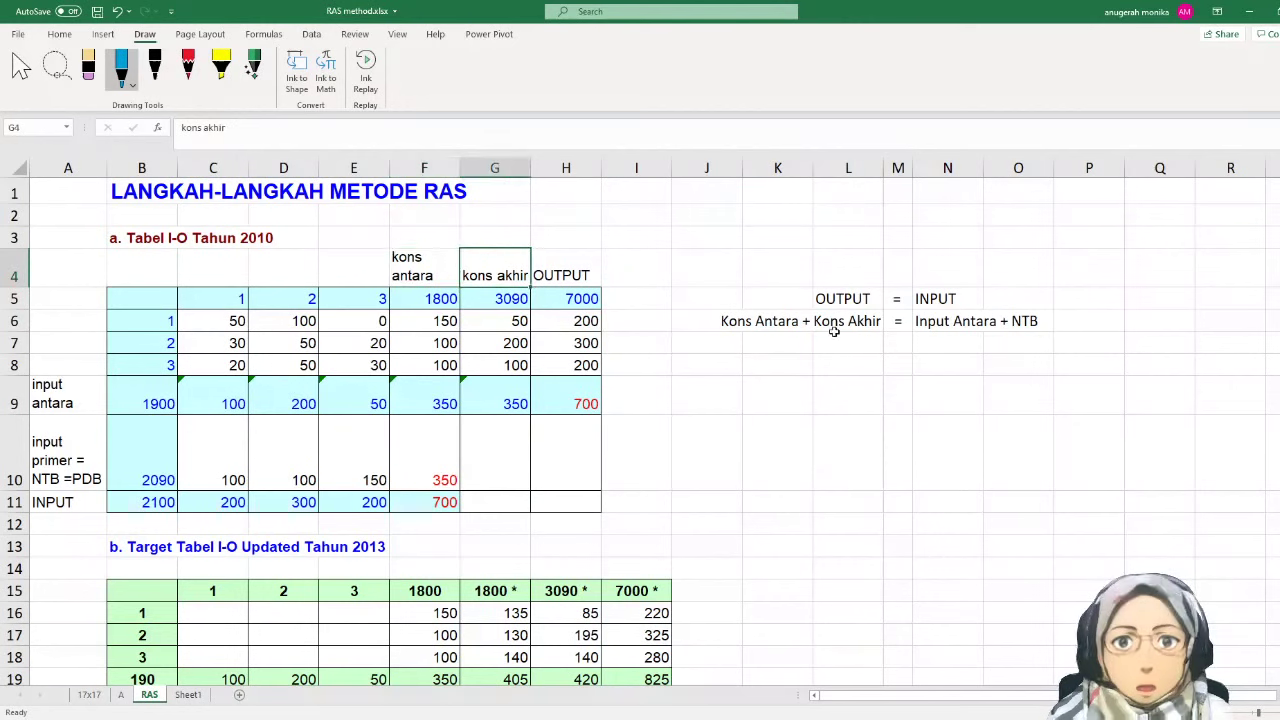
left_click(951, 320)
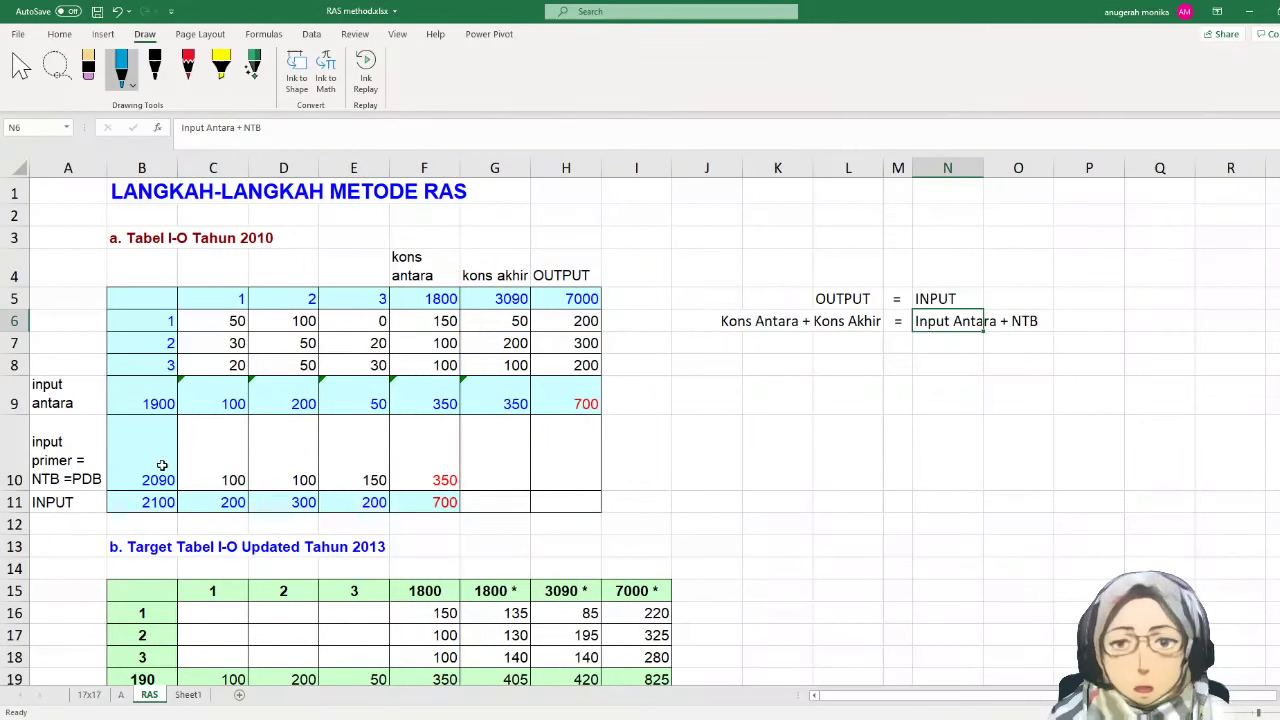
left_click_drag(158, 465, 322, 462)
scroll(268, 487, "down", 3)
left_click(128, 488)
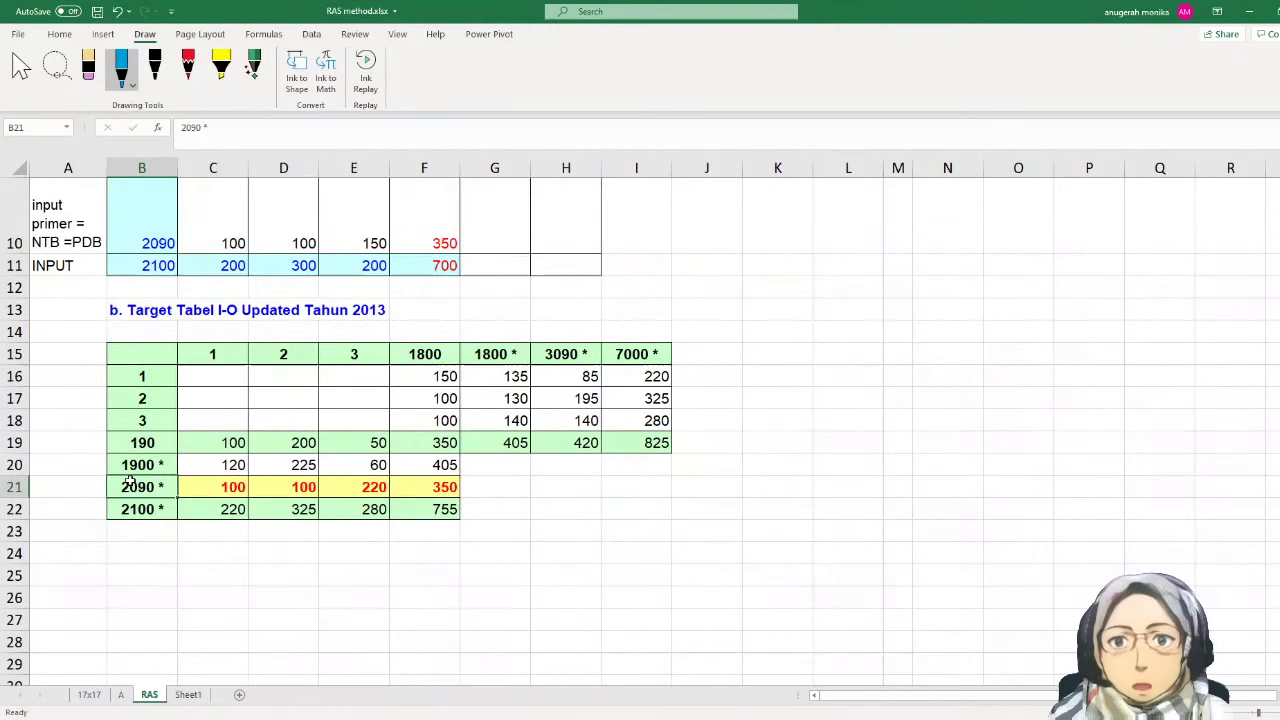
scroll(336, 472, "down", 1)
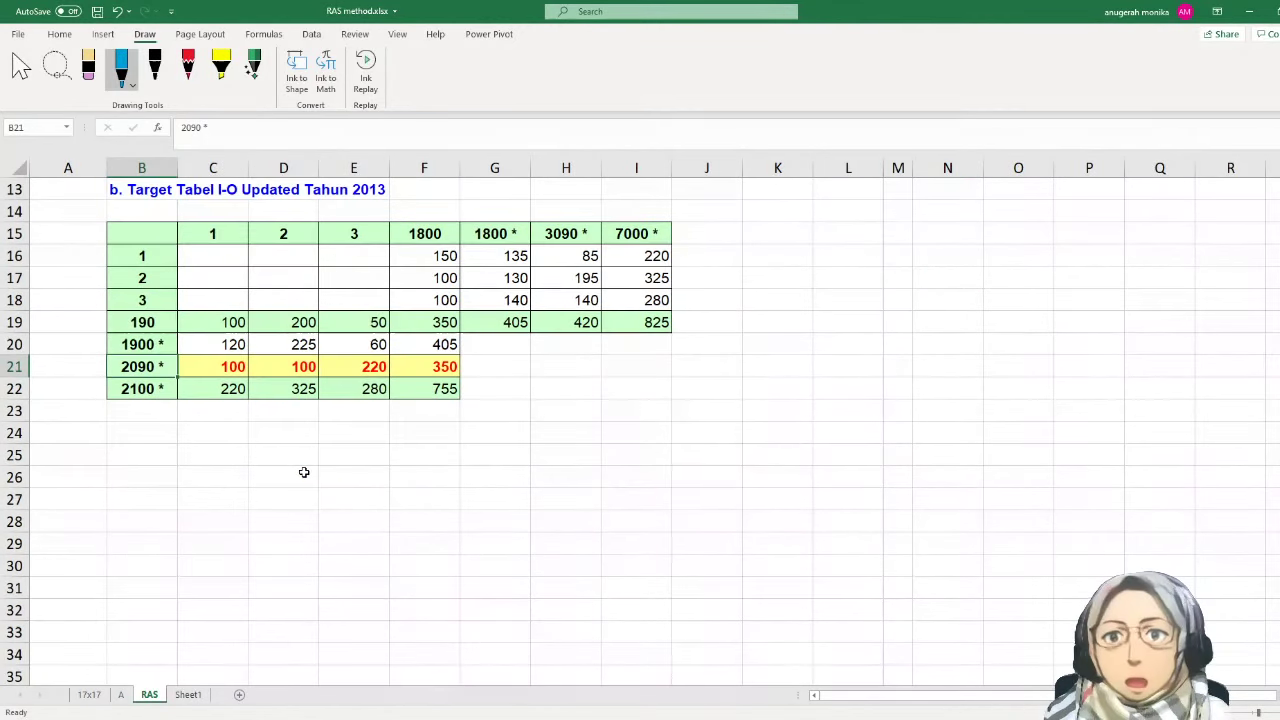
scroll(126, 437, "up", 4)
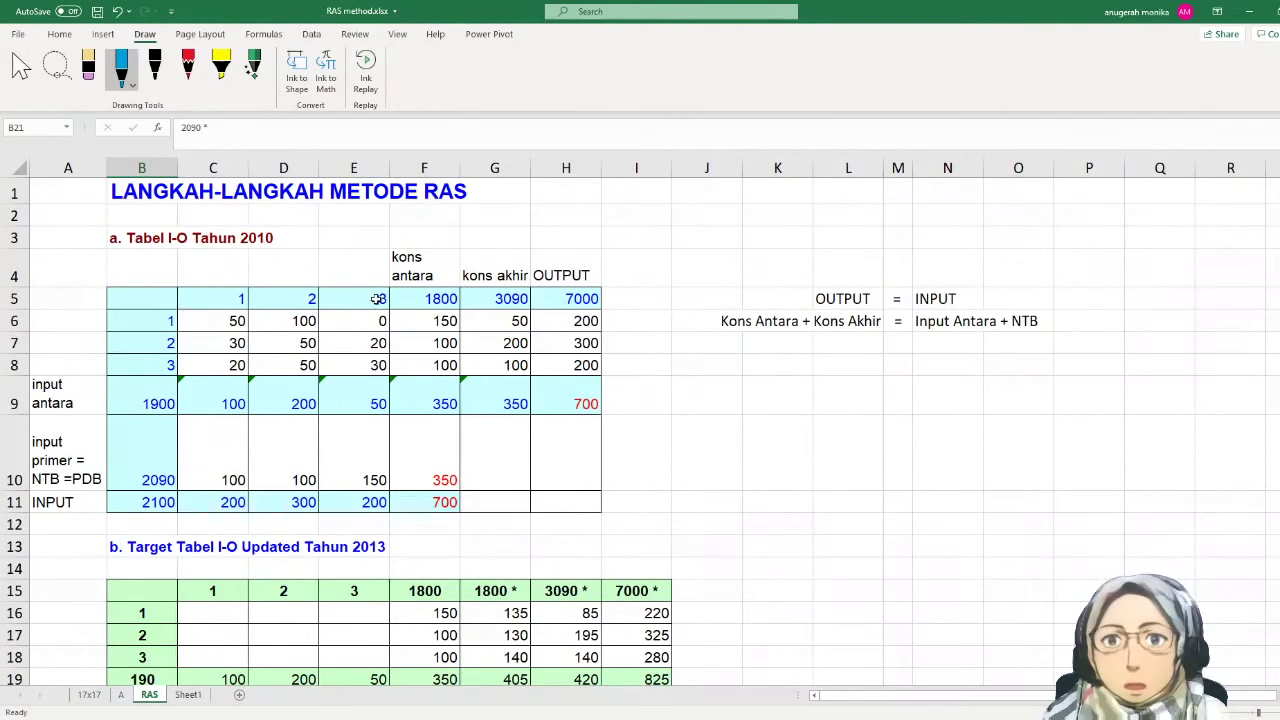
scroll(370, 310, "down", 6)
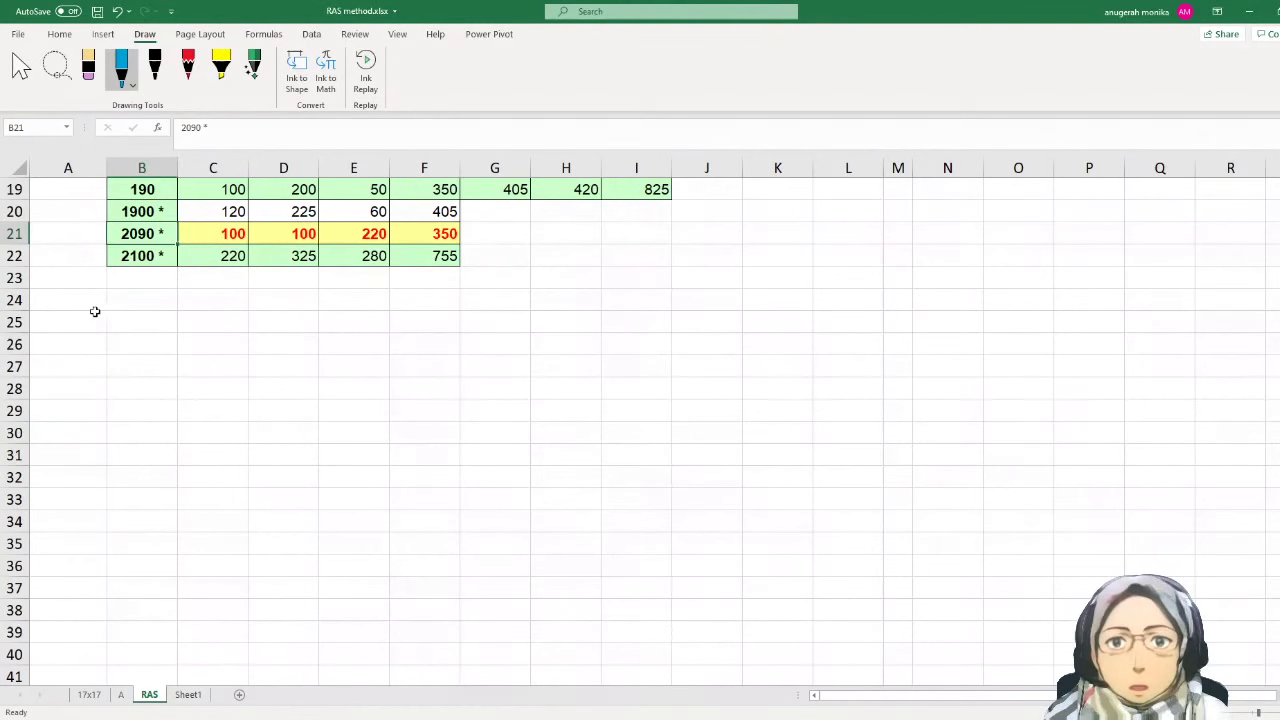
- Enter the heading "Matriks X(1)" in cell B24 below the 2013 target table
scroll(115, 320, "up", 2)
left_click(138, 433)
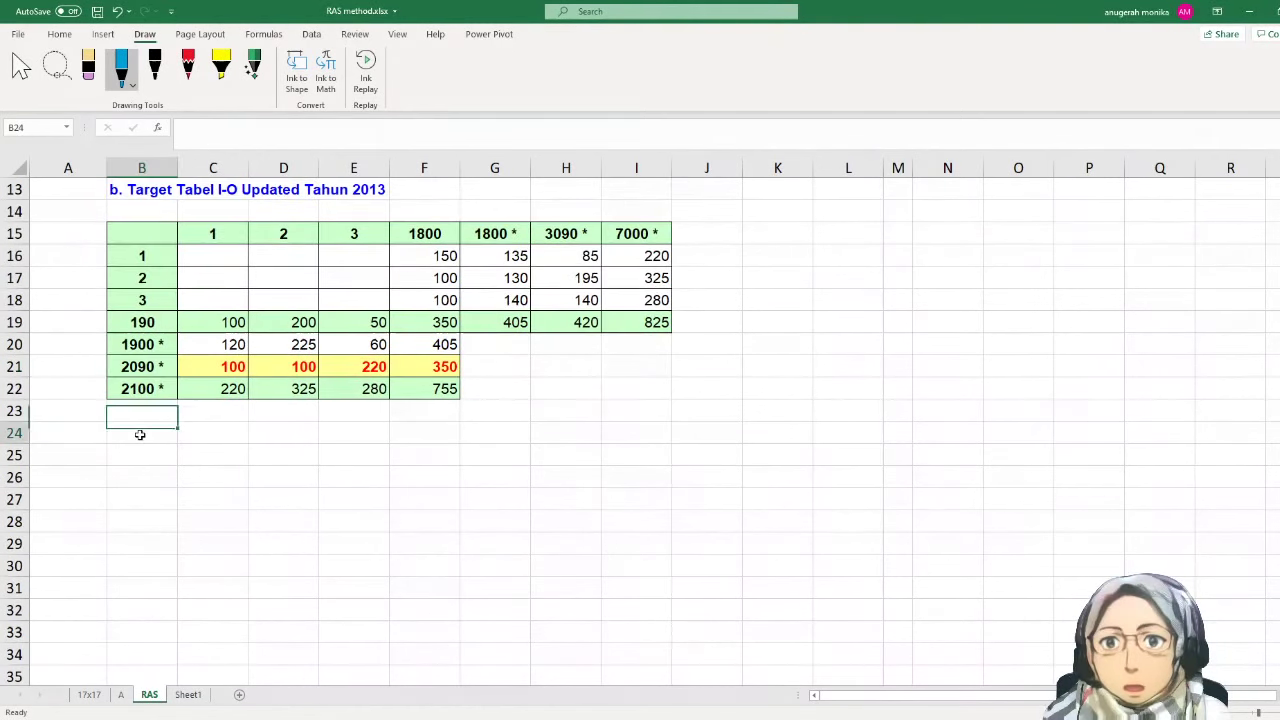
type("Ma")
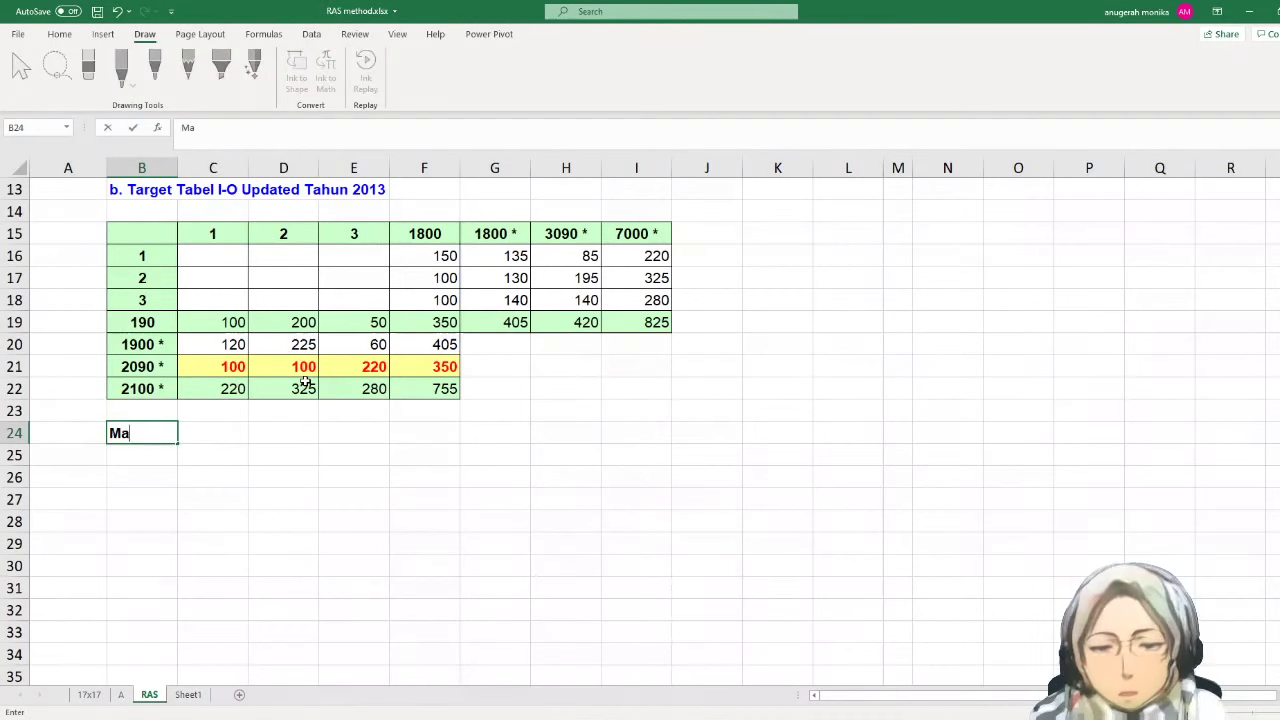
type("triks ")
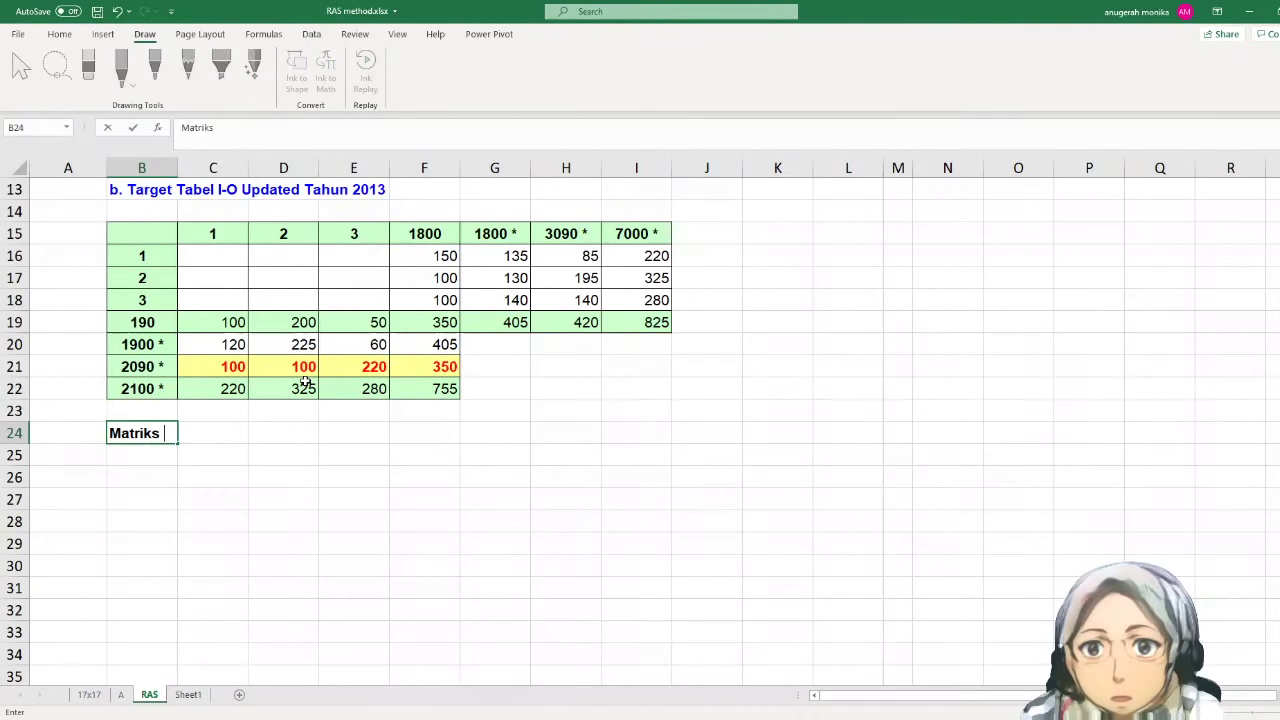
type("X")
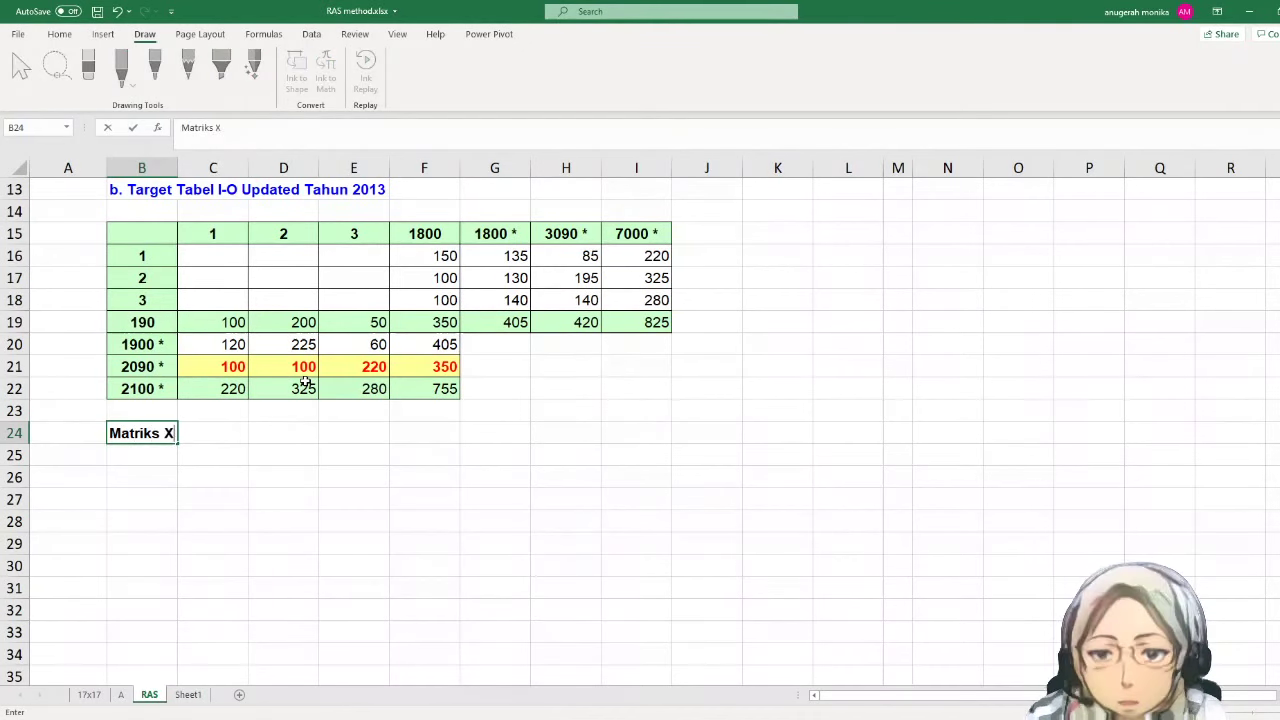
type("(1")
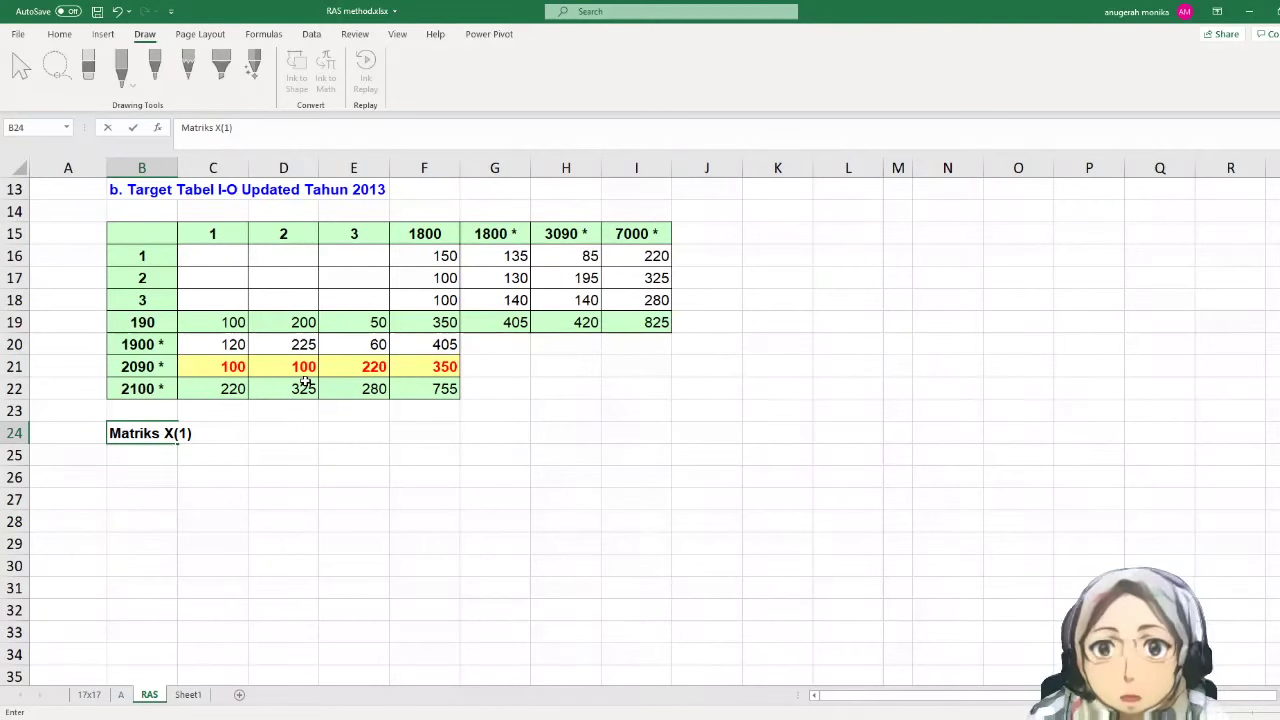
key("Return")
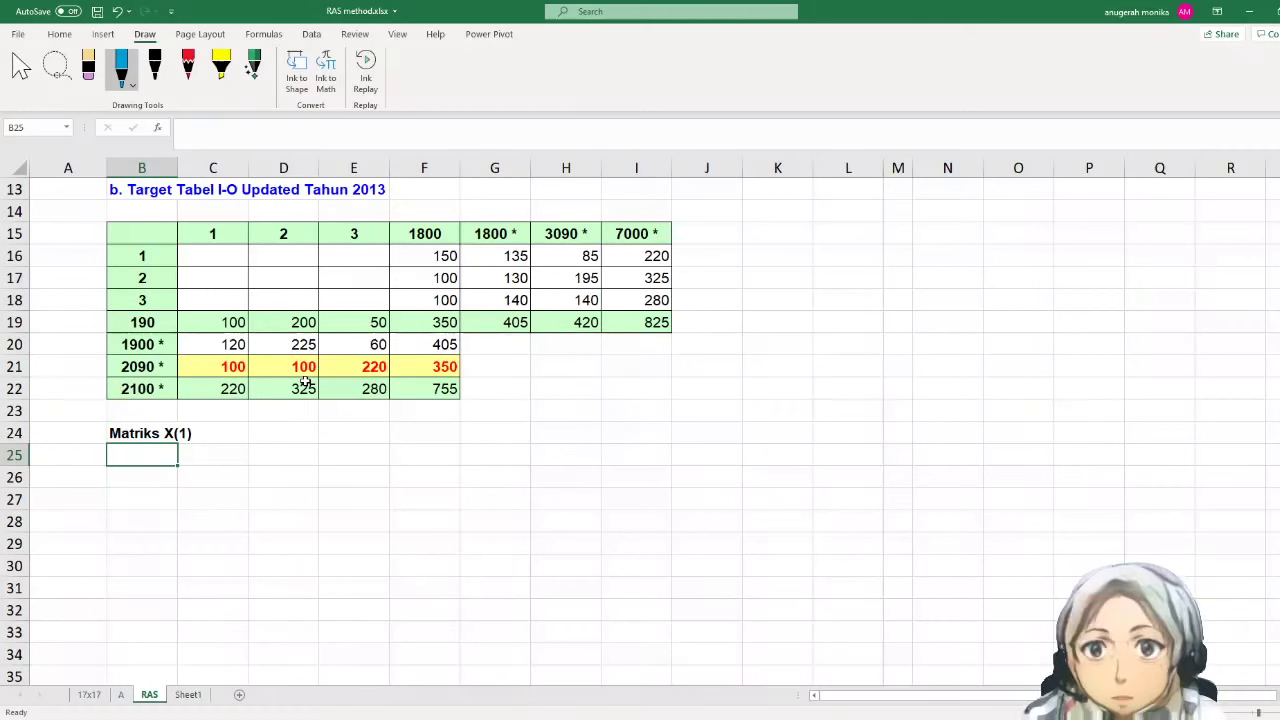
- Number the rows of Matriks X(1) 1, 2 and 3 in cells B26 to B28
key("Return")
type("1")
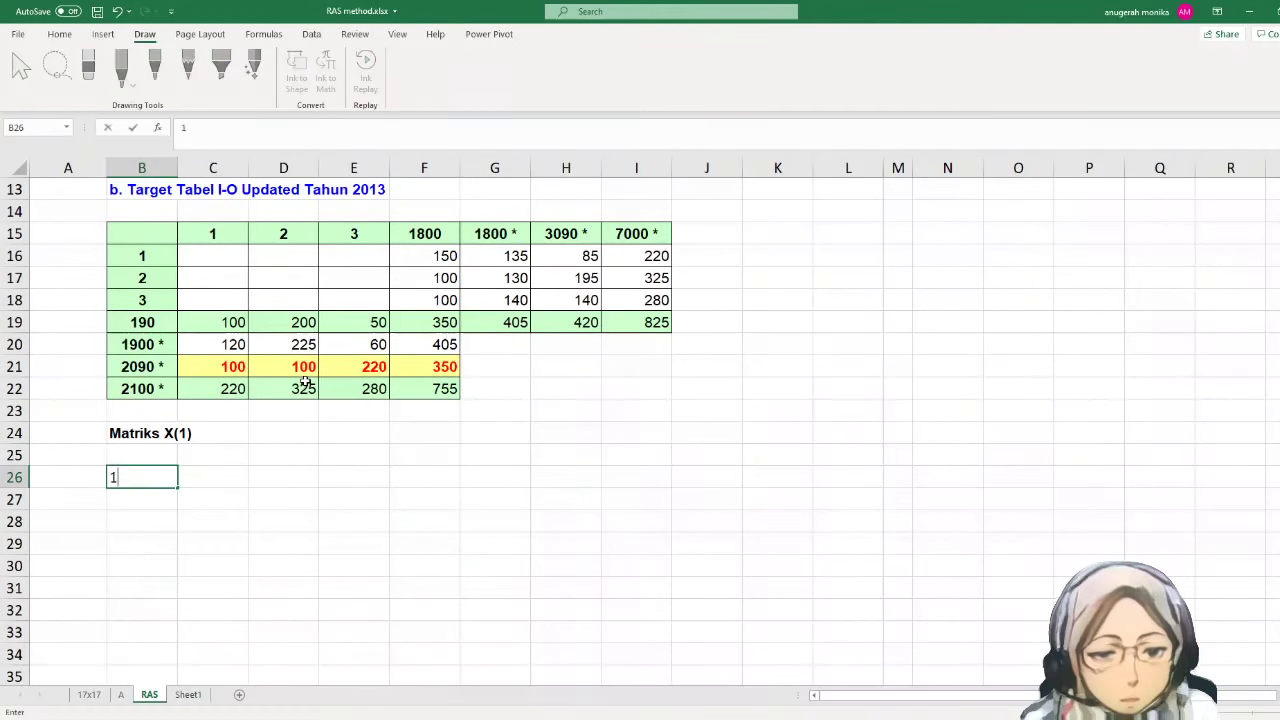
key("Return")
type("2")
key("Return")
type("3")
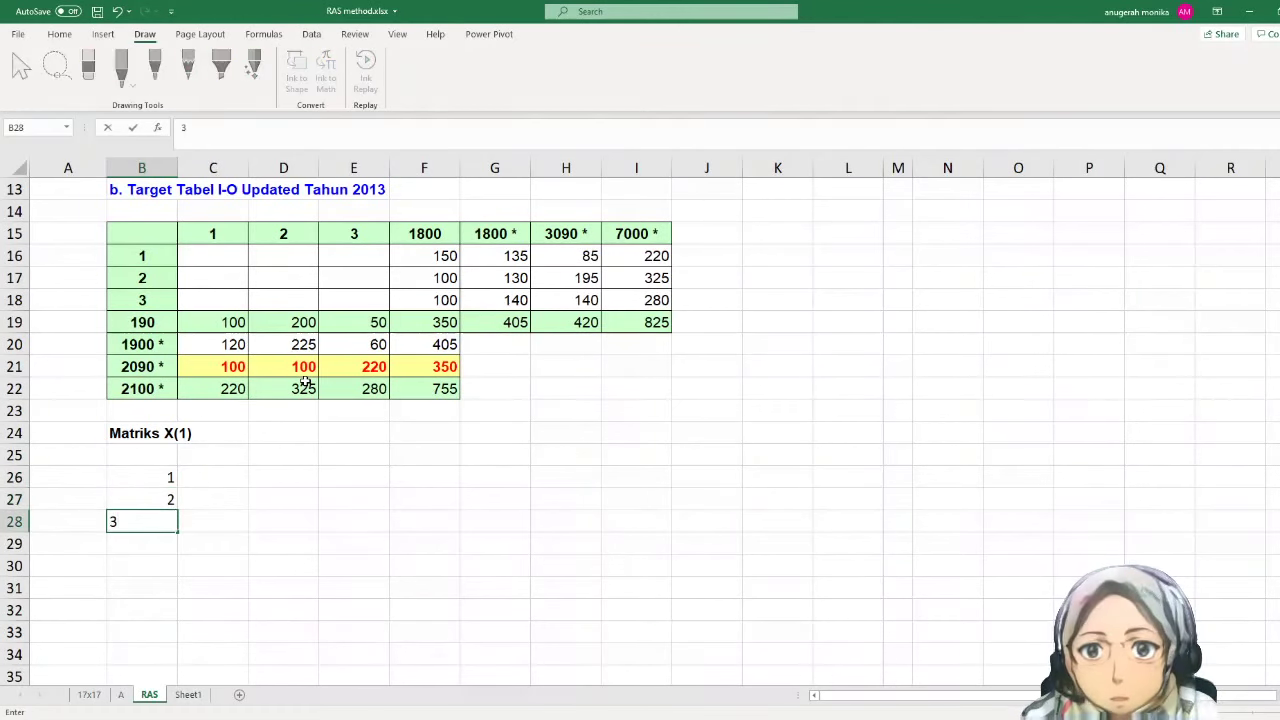
left_click(244, 494)
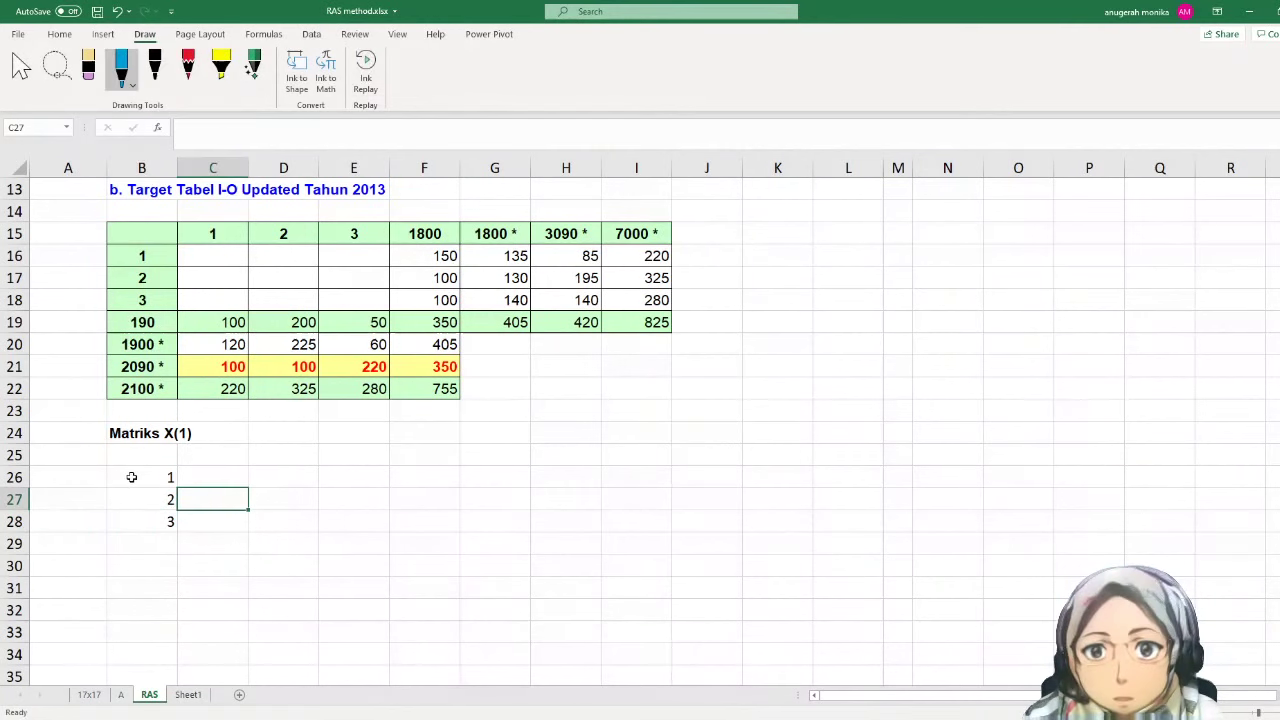
- Copy the row numbers B26:B28 and paste them transposed as column headers in C25:E25
left_click_drag(131, 477, 143, 517)
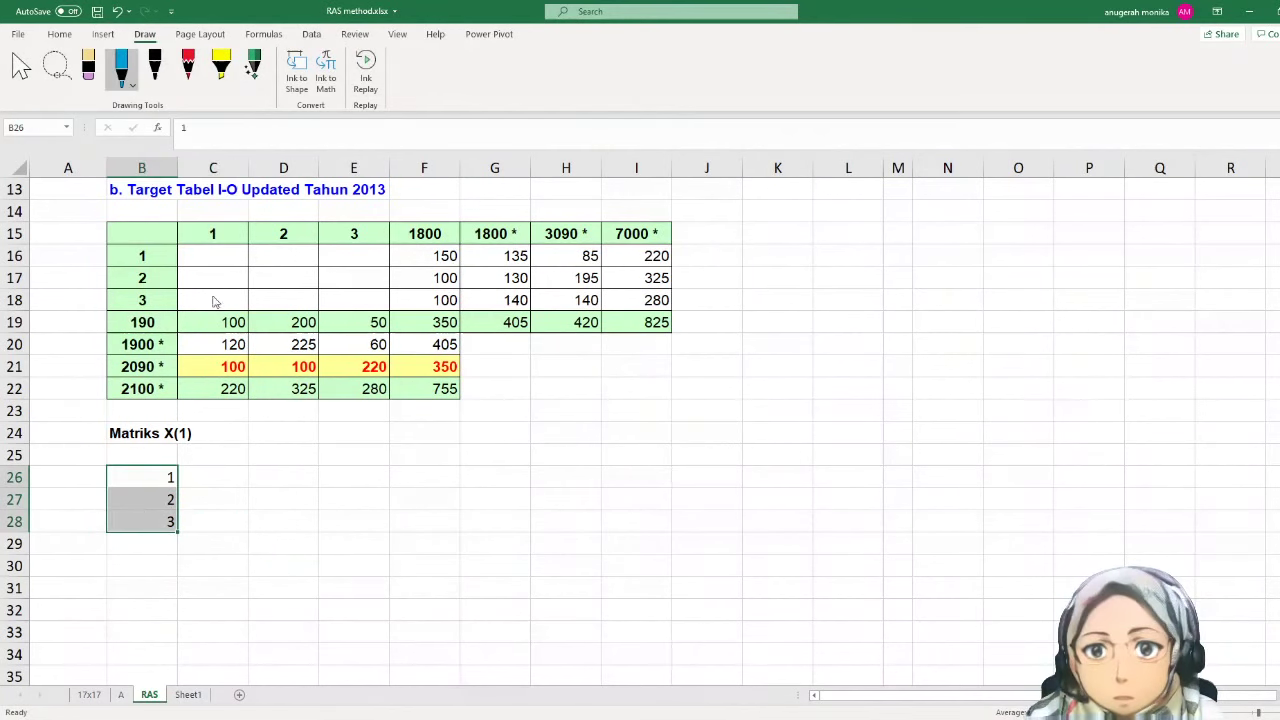
key("ctrl+c")
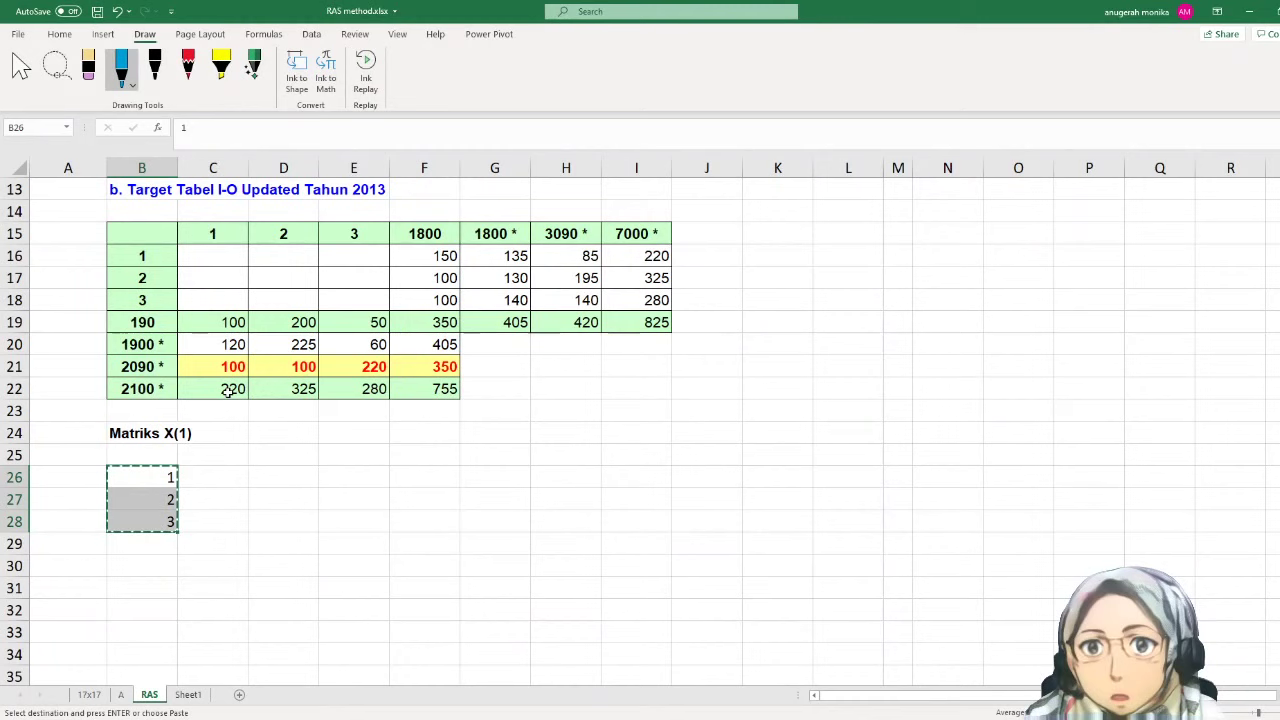
left_click(212, 454)
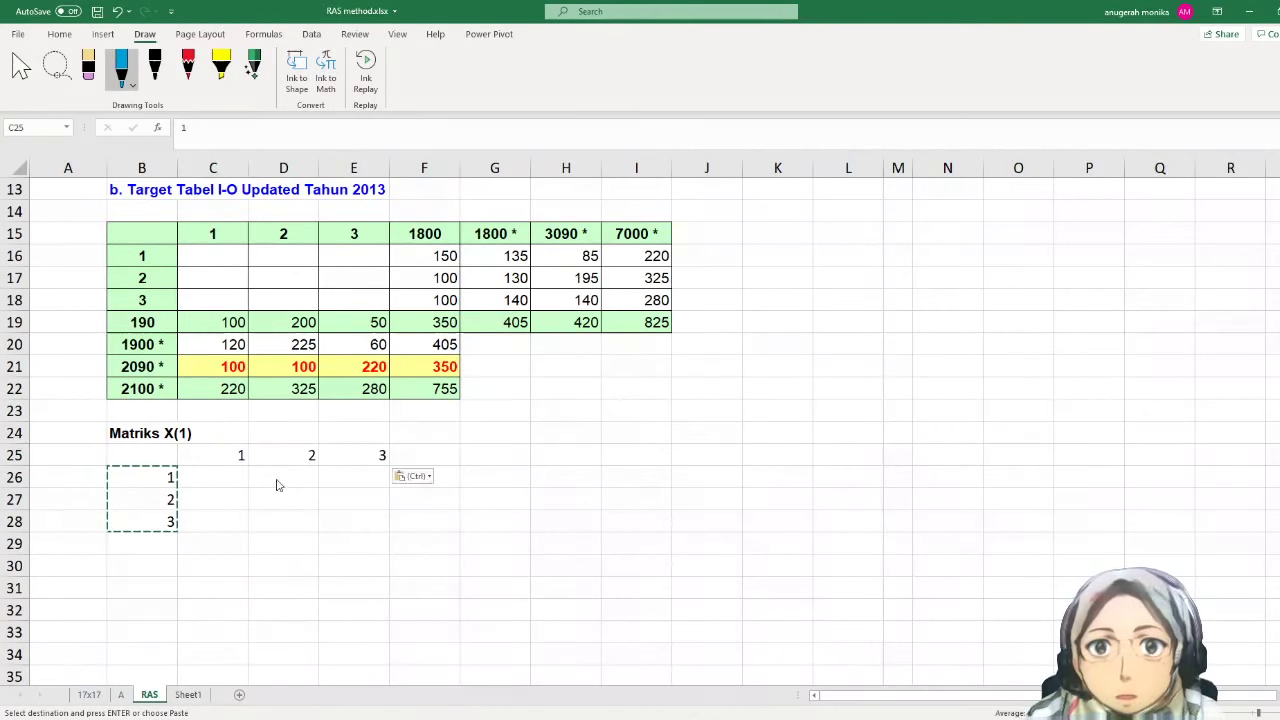
- Enter the formula =IF(B26=C25;C22;0) in C26, the first cell of Matriks X(1)
left_click(231, 477)
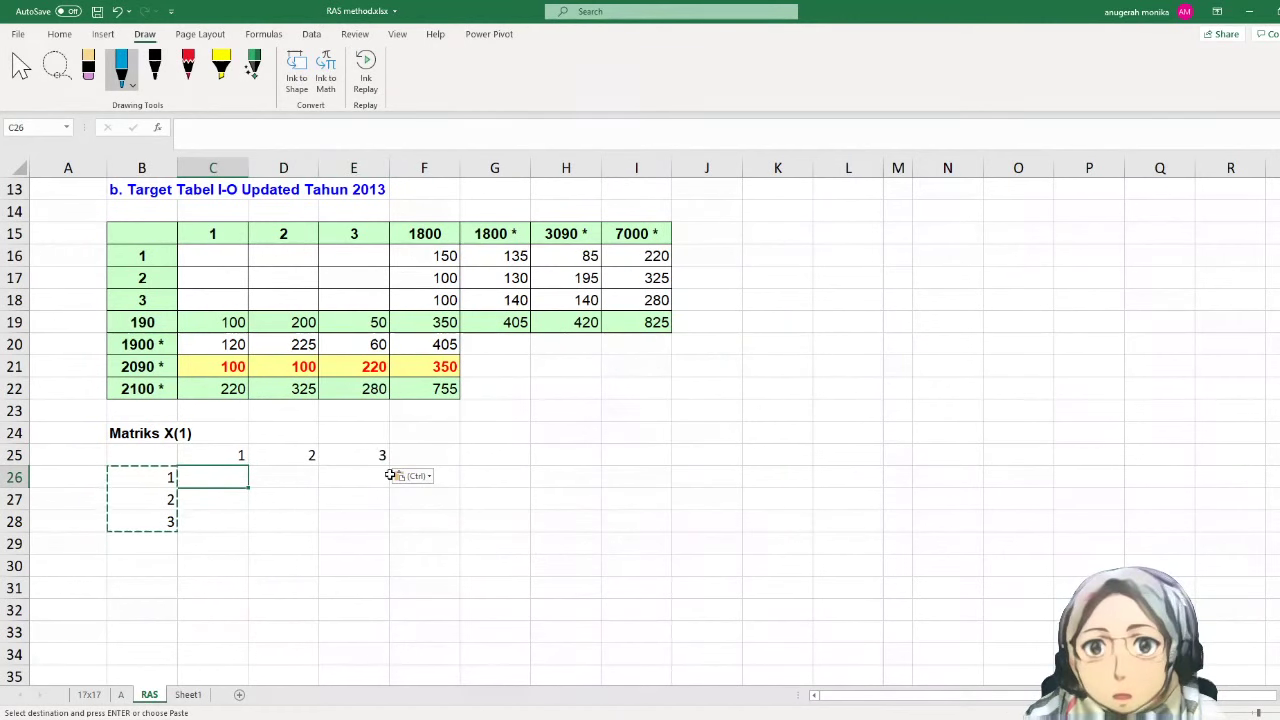
type("=")
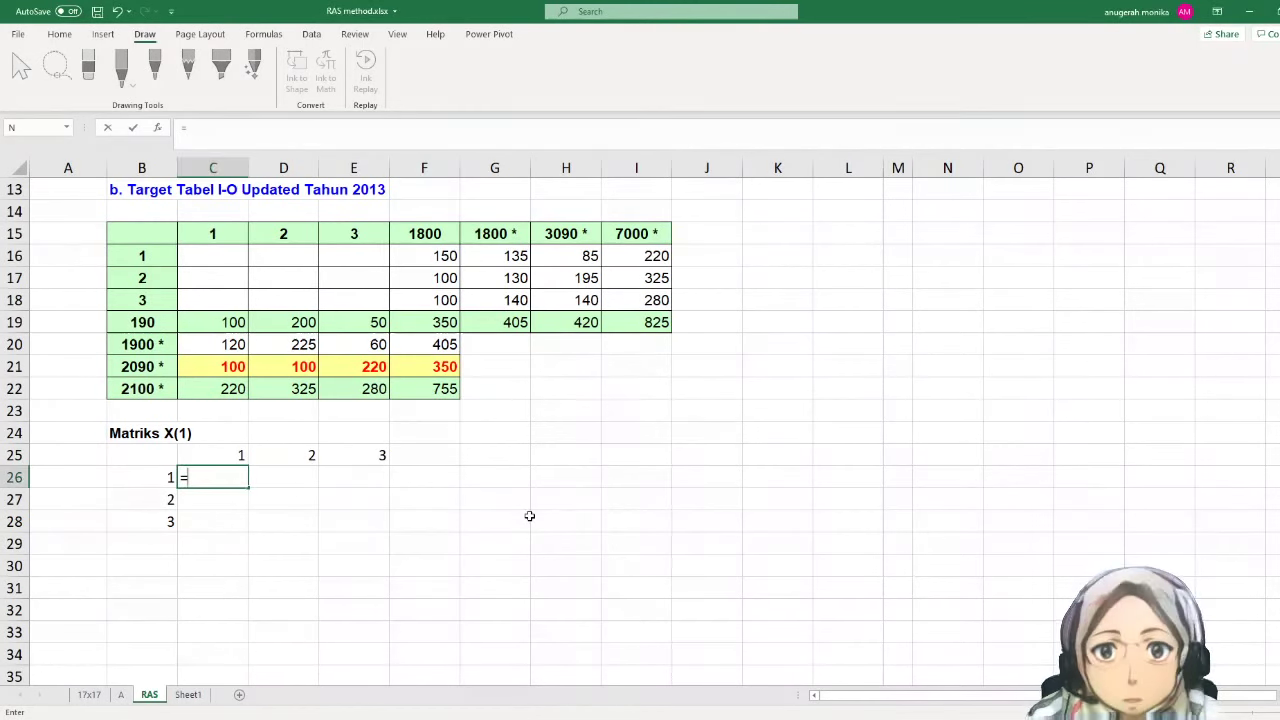
type("f(")
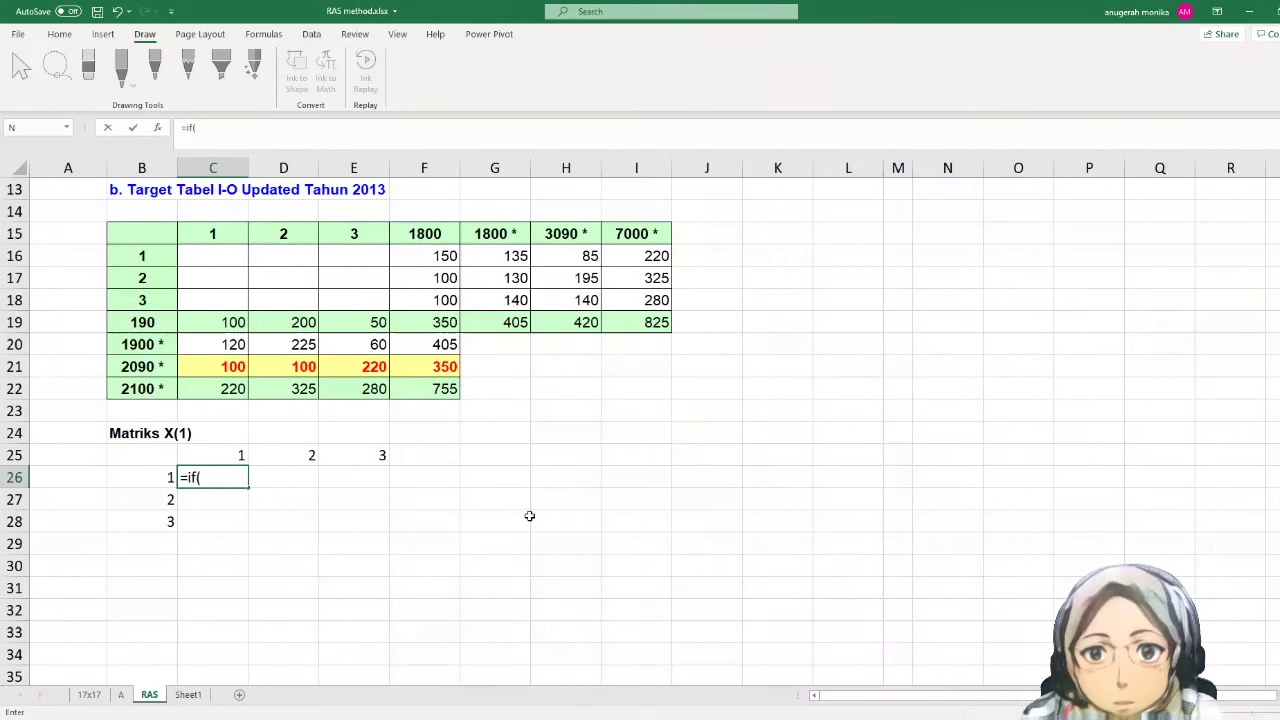
key("Left")
type("=")
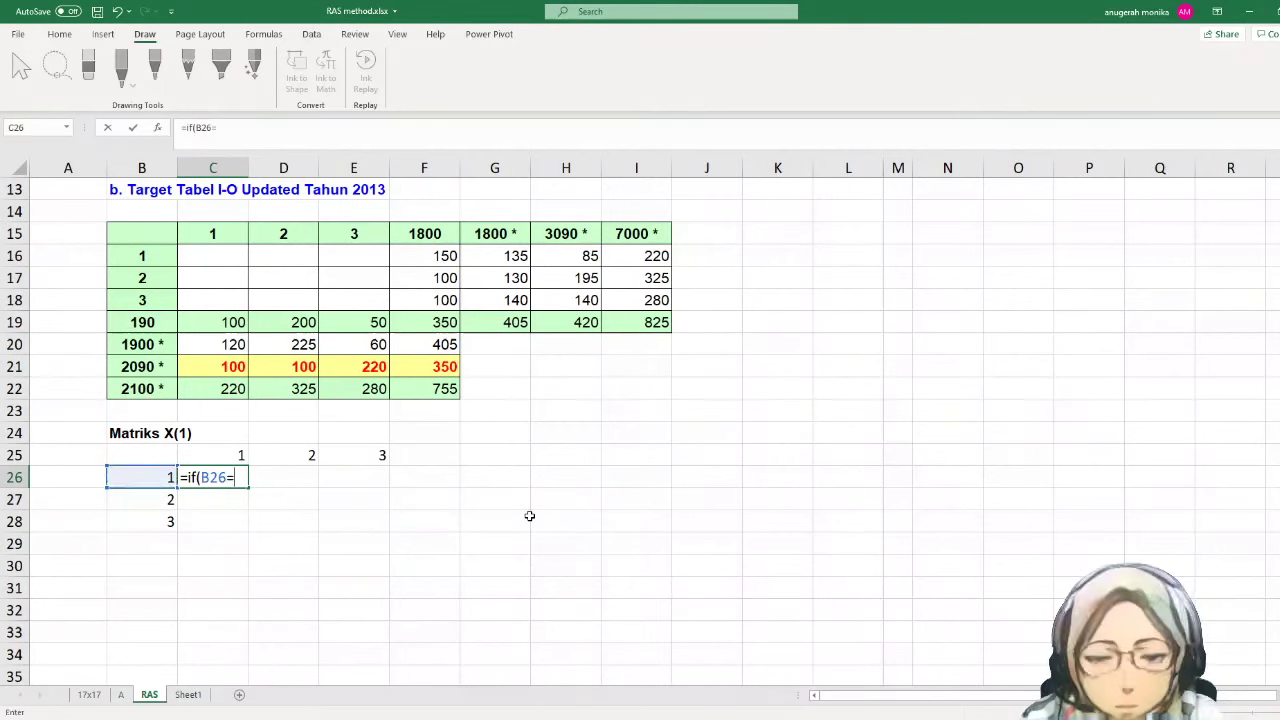
key("Up")
type(";")
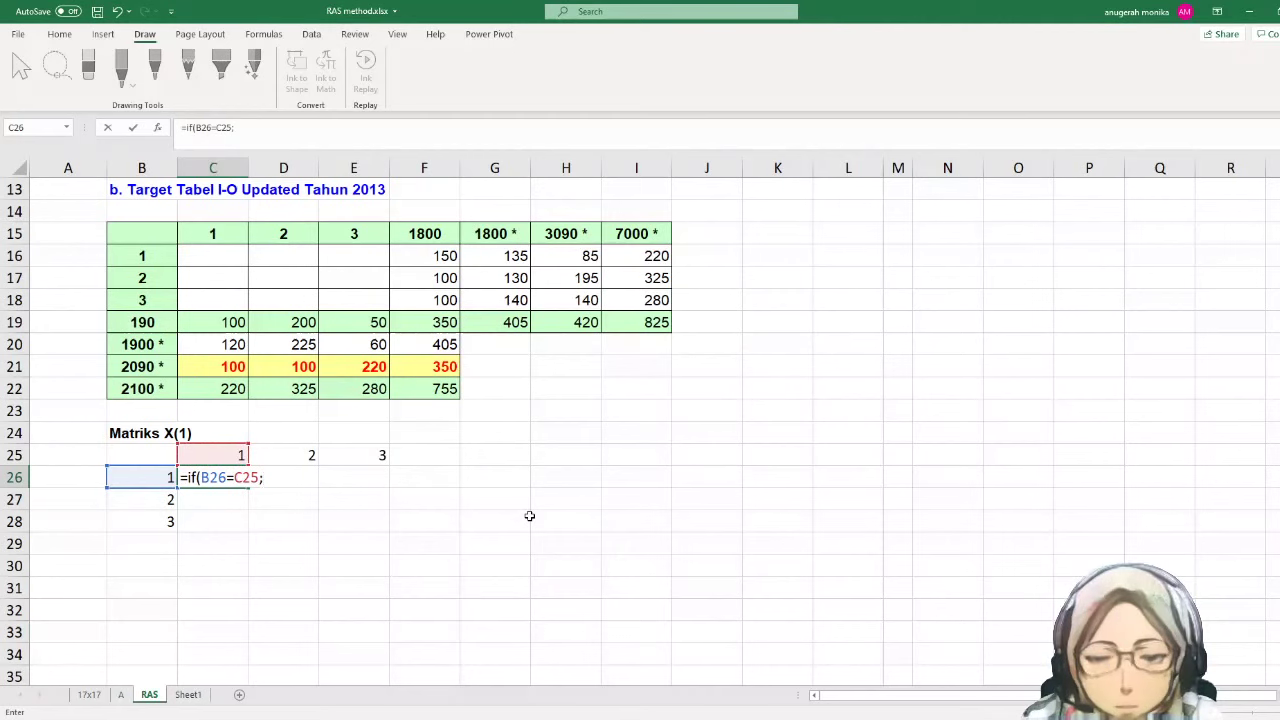
key("Up")
key("Up")
key("Up")
key("Up")
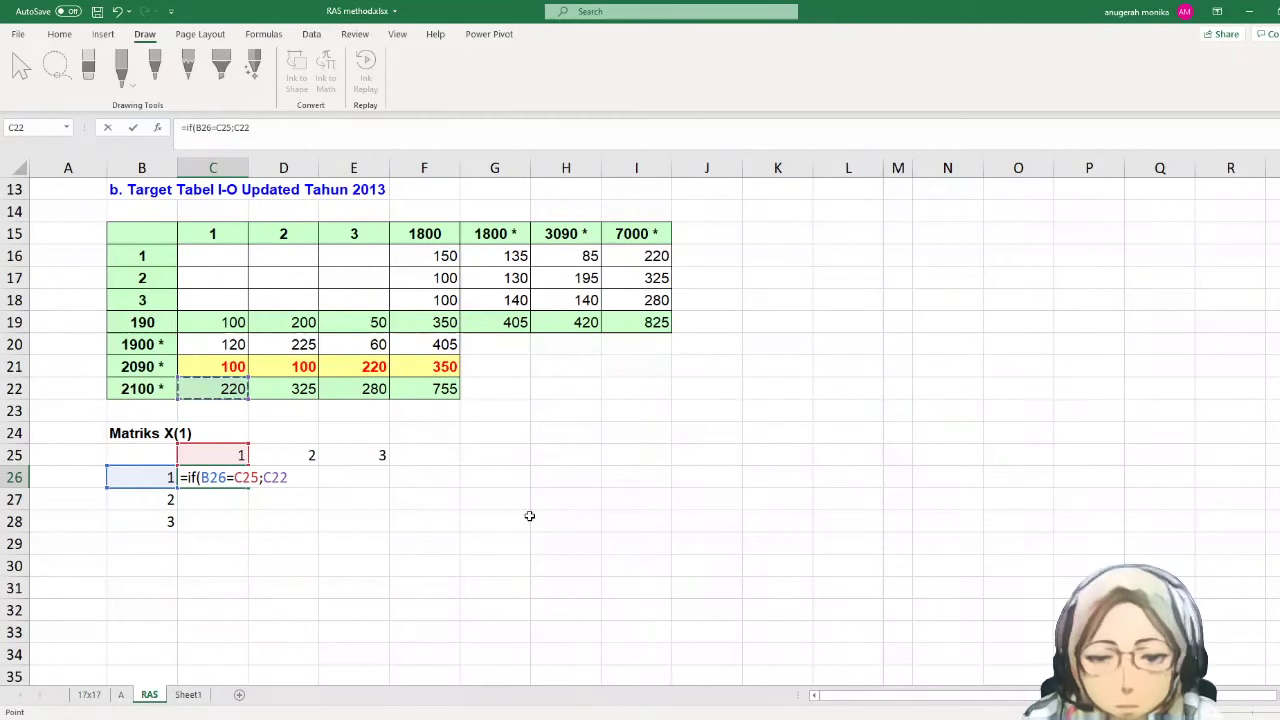
type(";0)")
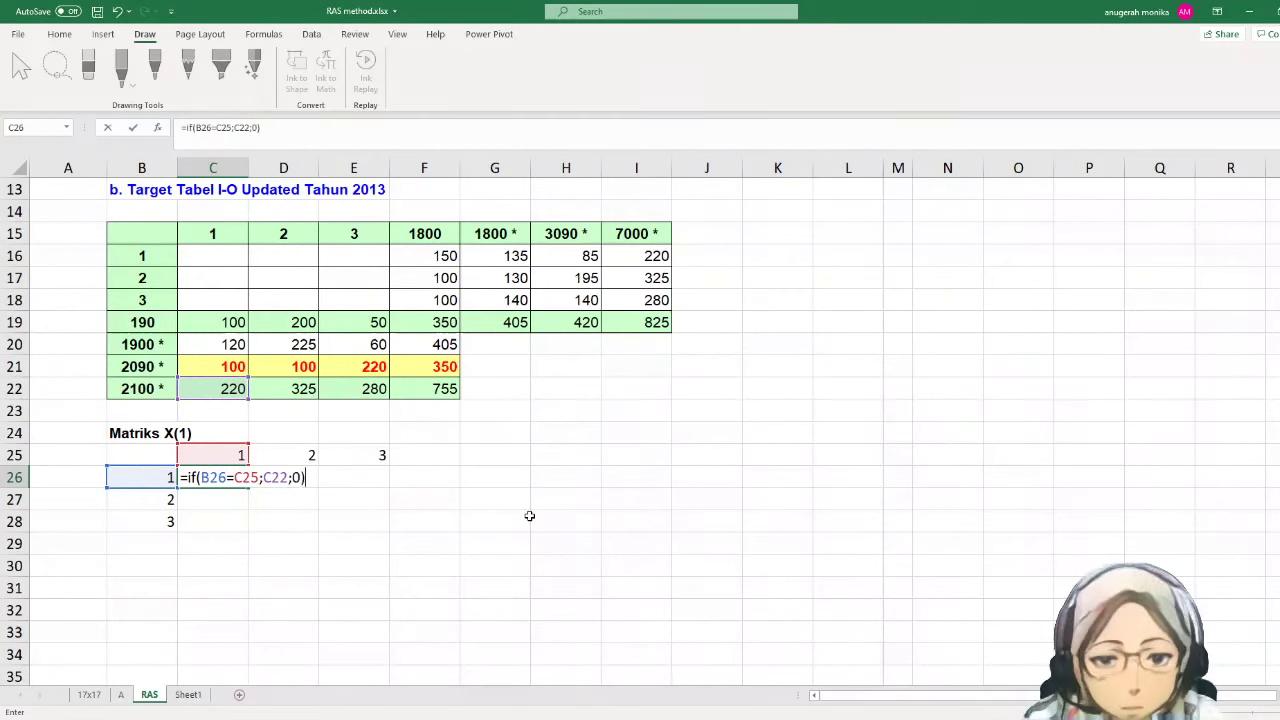
key("Return")
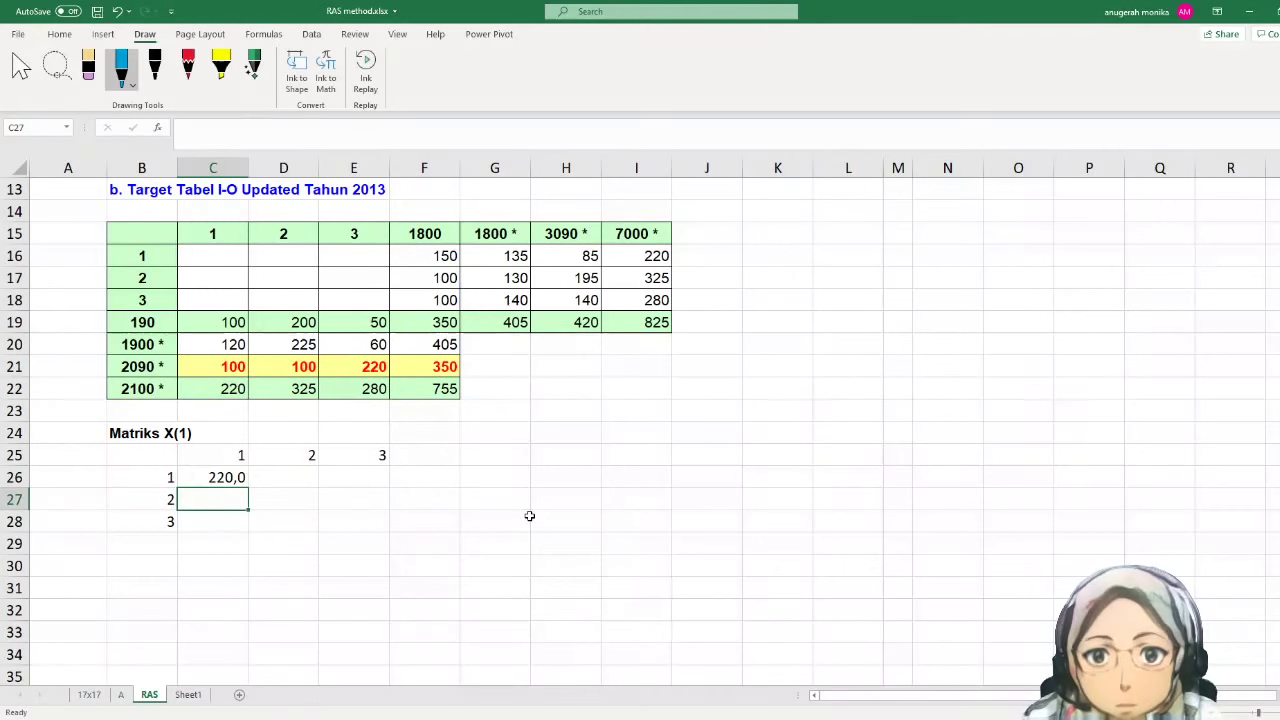
key("Up")
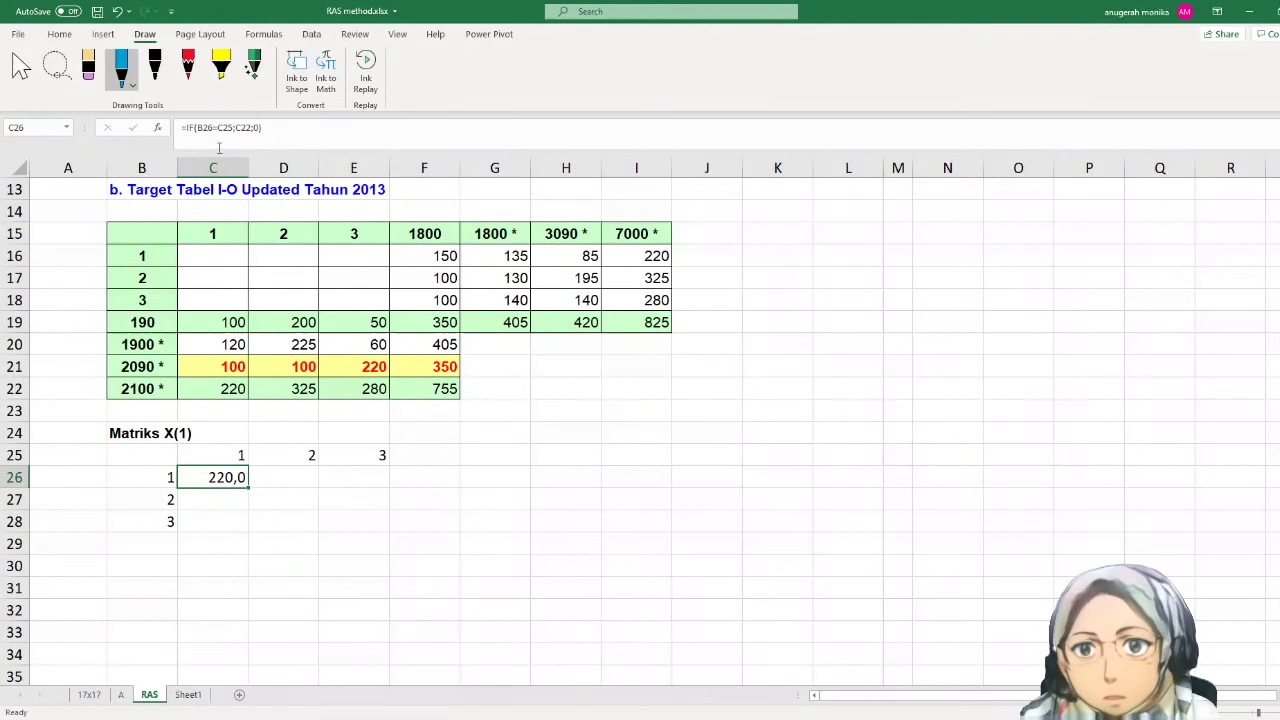
- Anchor the references in the C26 formula so it reads =IF($B26=C$25;C22;0)
left_click(204, 131)
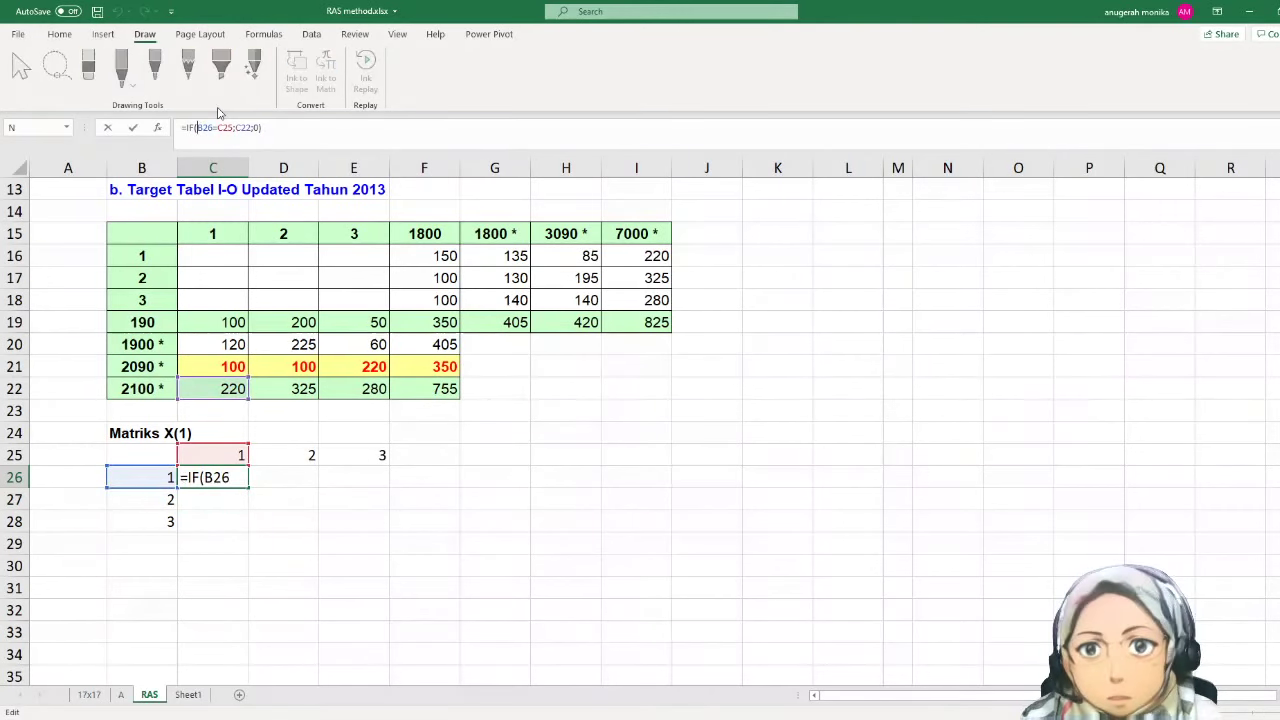
type("$")
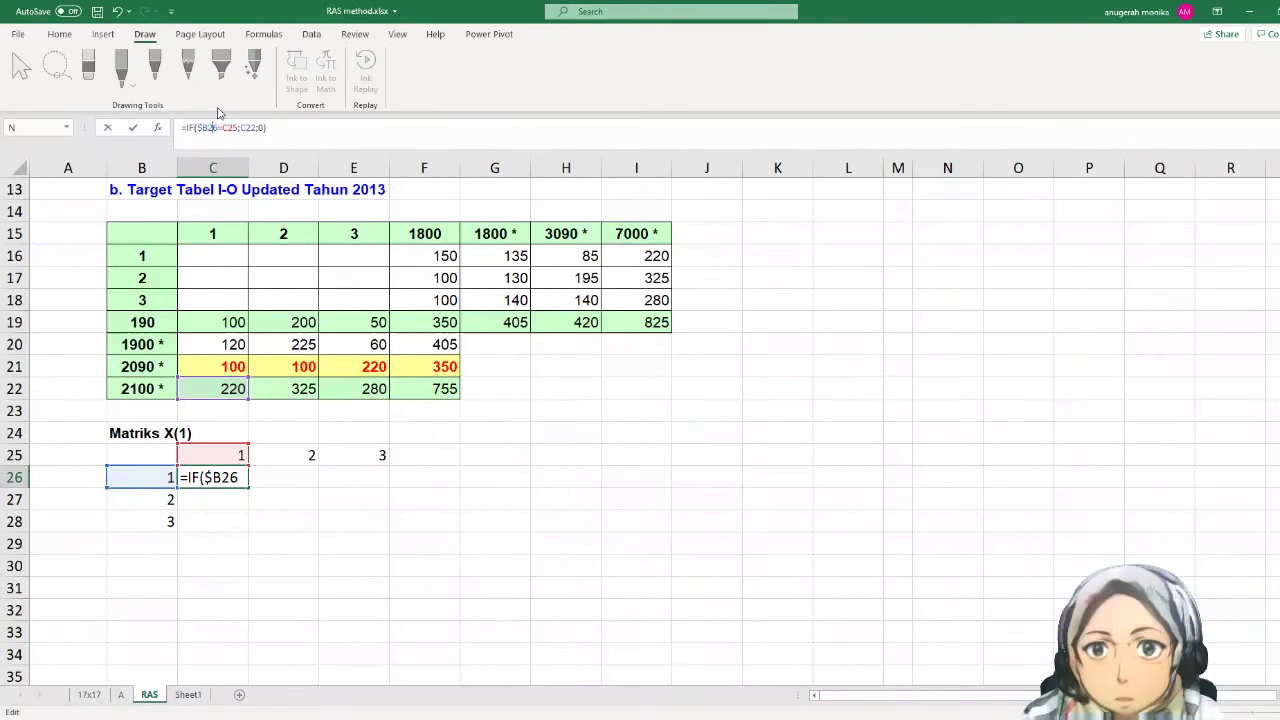
key("Right")
key("Right")
key("Right")
key("Right")
key("Right")
type("$")
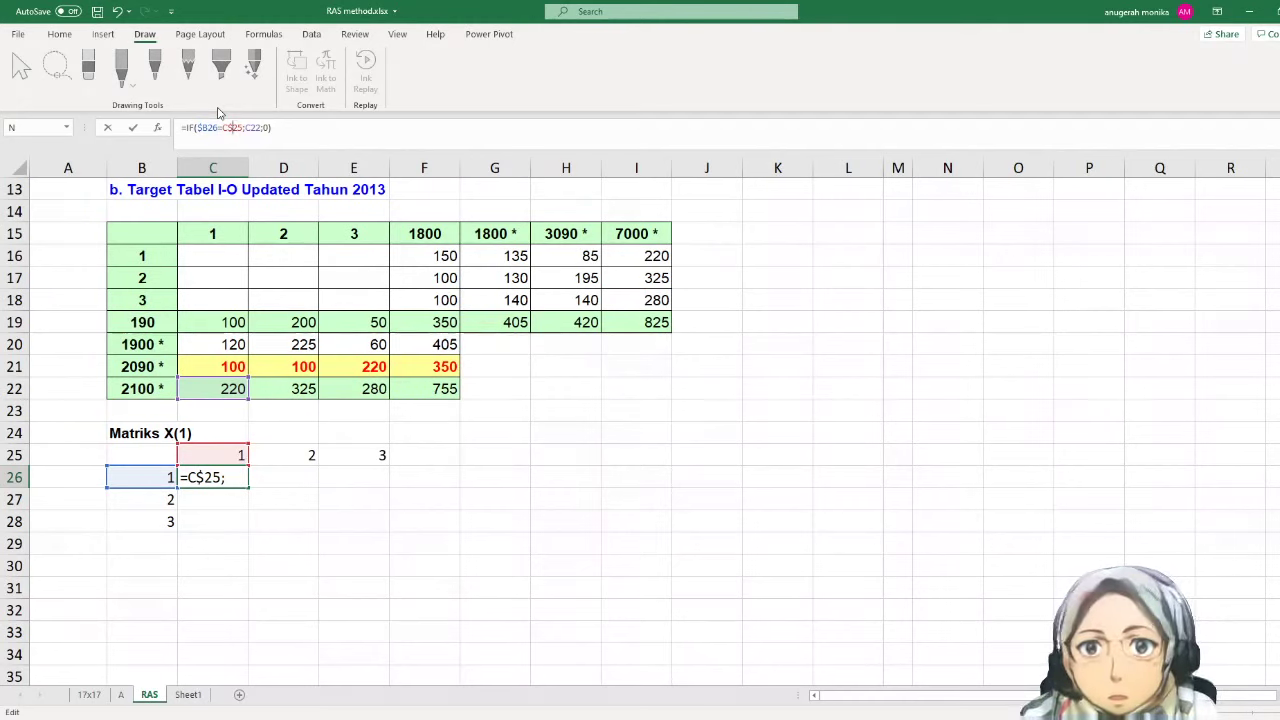
key("Right")
key("Right")
key("Right")
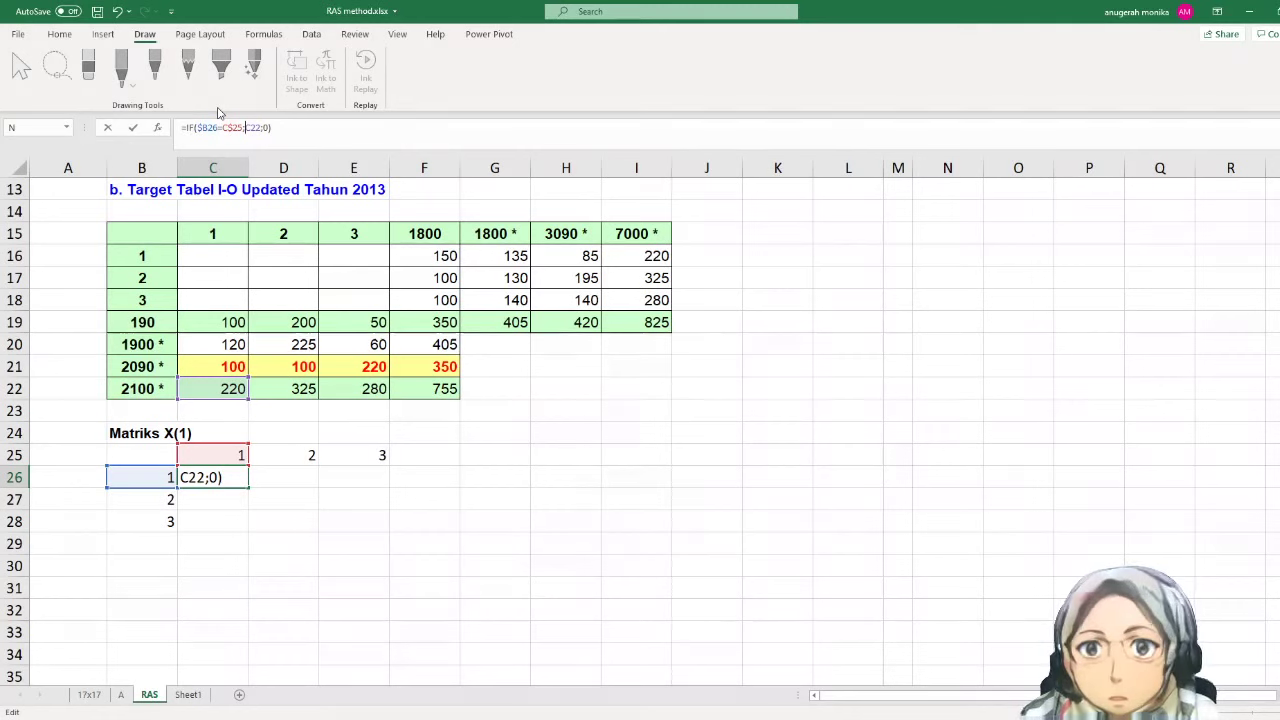
key("ctrl+Return")
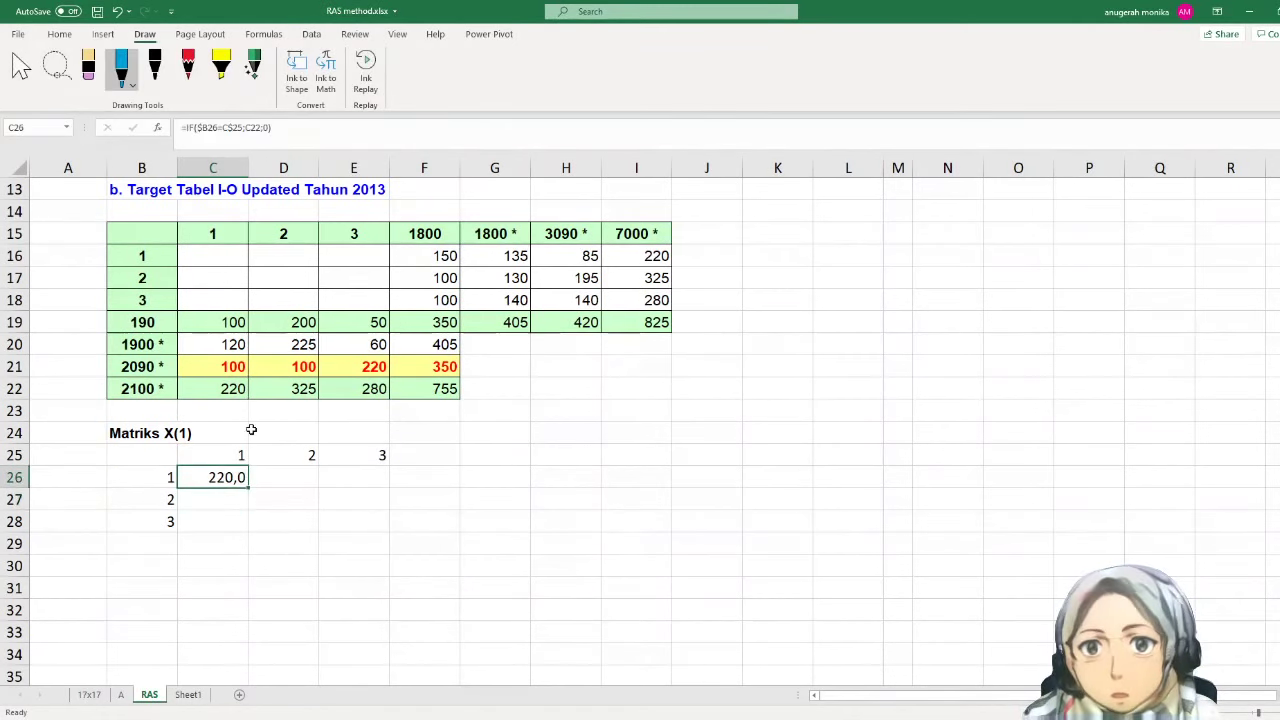
- Format C26 without decimals and fill its formula across C26:E28 of Matriks X(1)
left_click(59, 34)
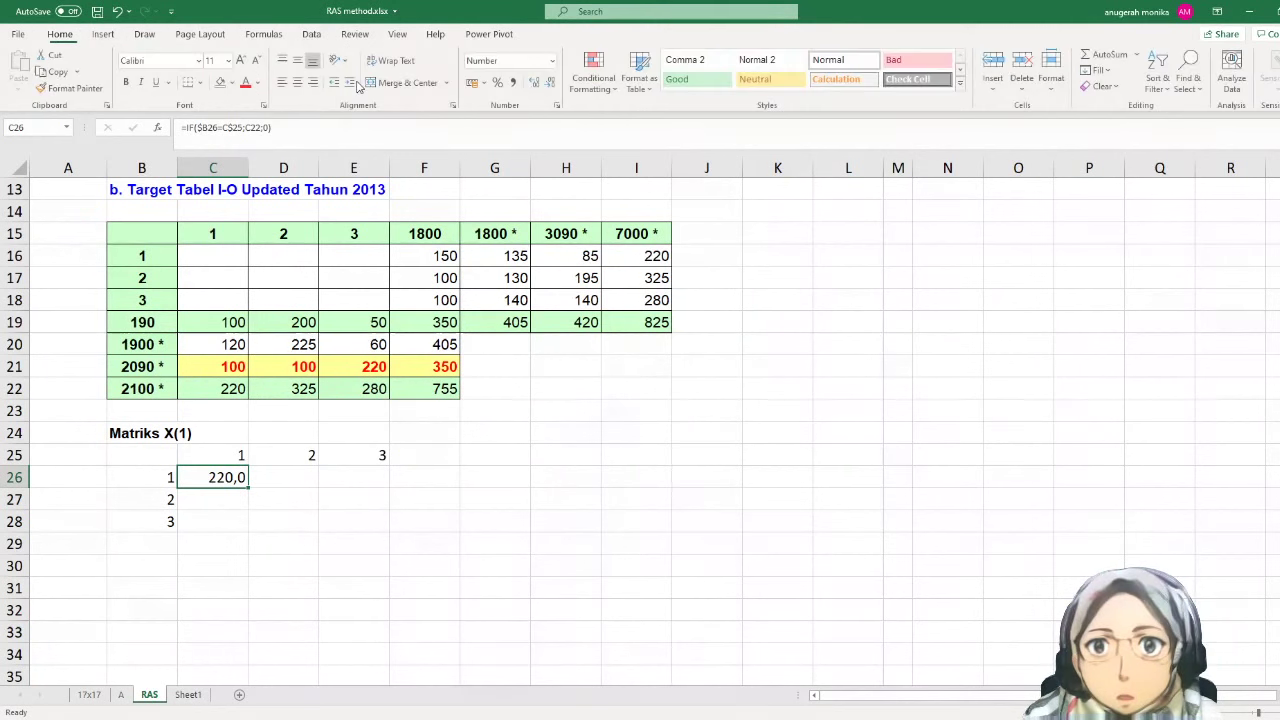
left_click(551, 82)
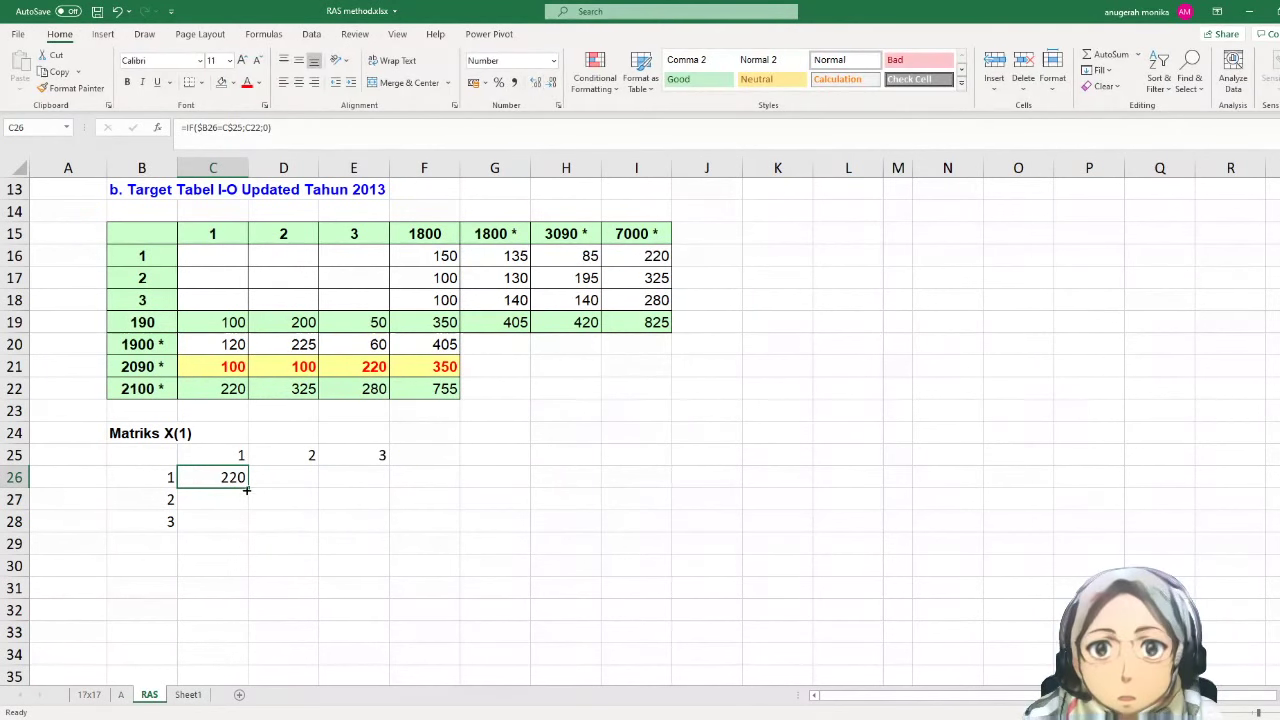
left_click_drag(246, 490, 382, 528)
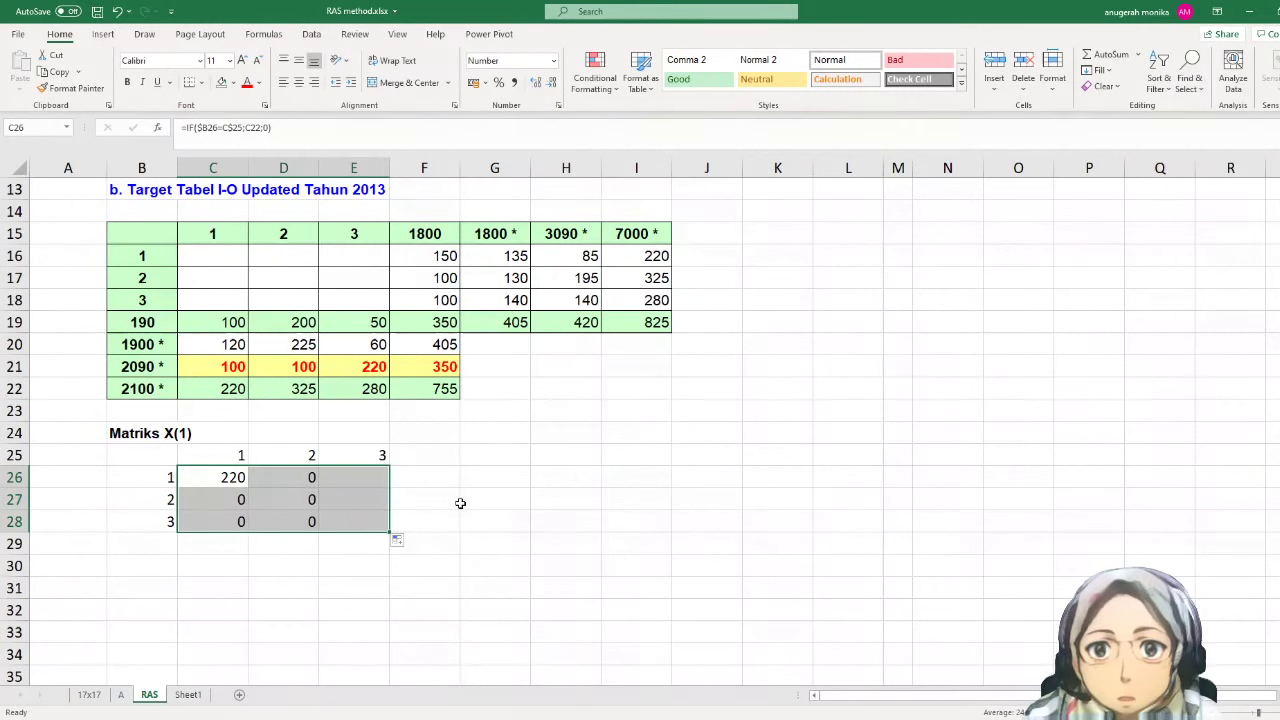
left_click(151, 567)
left_click(824, 718)
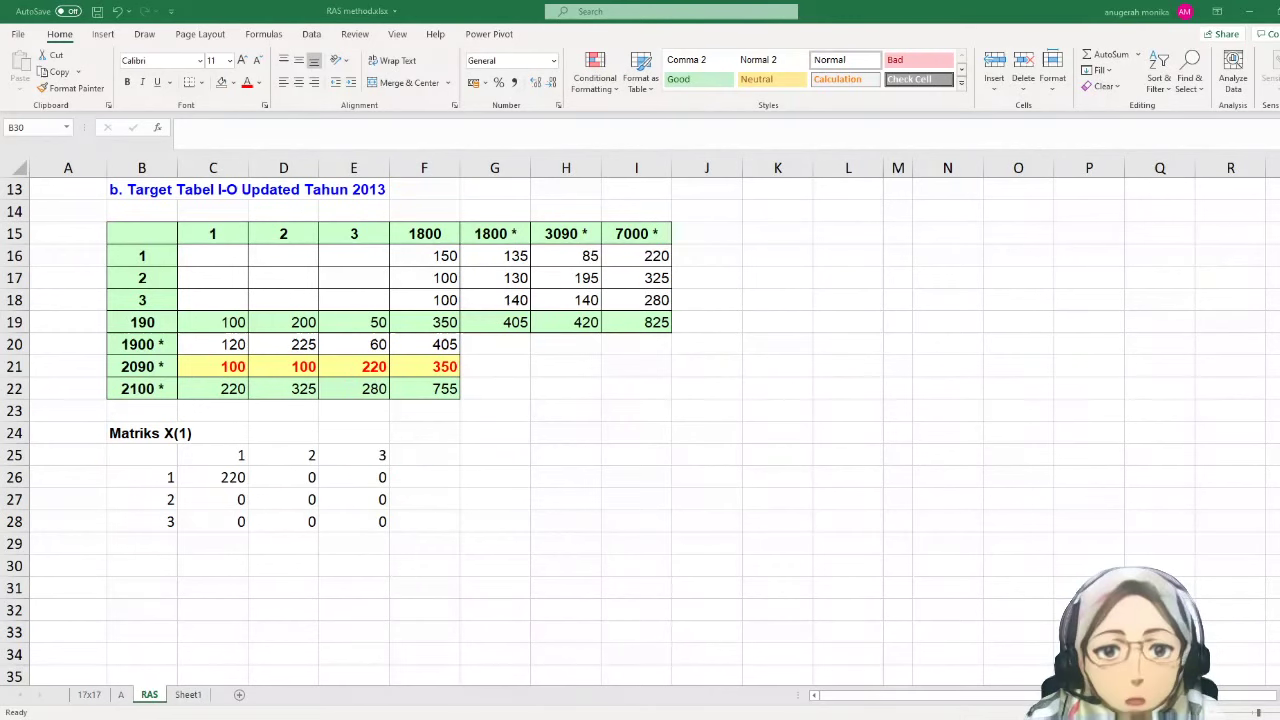
left_click(824, 718)
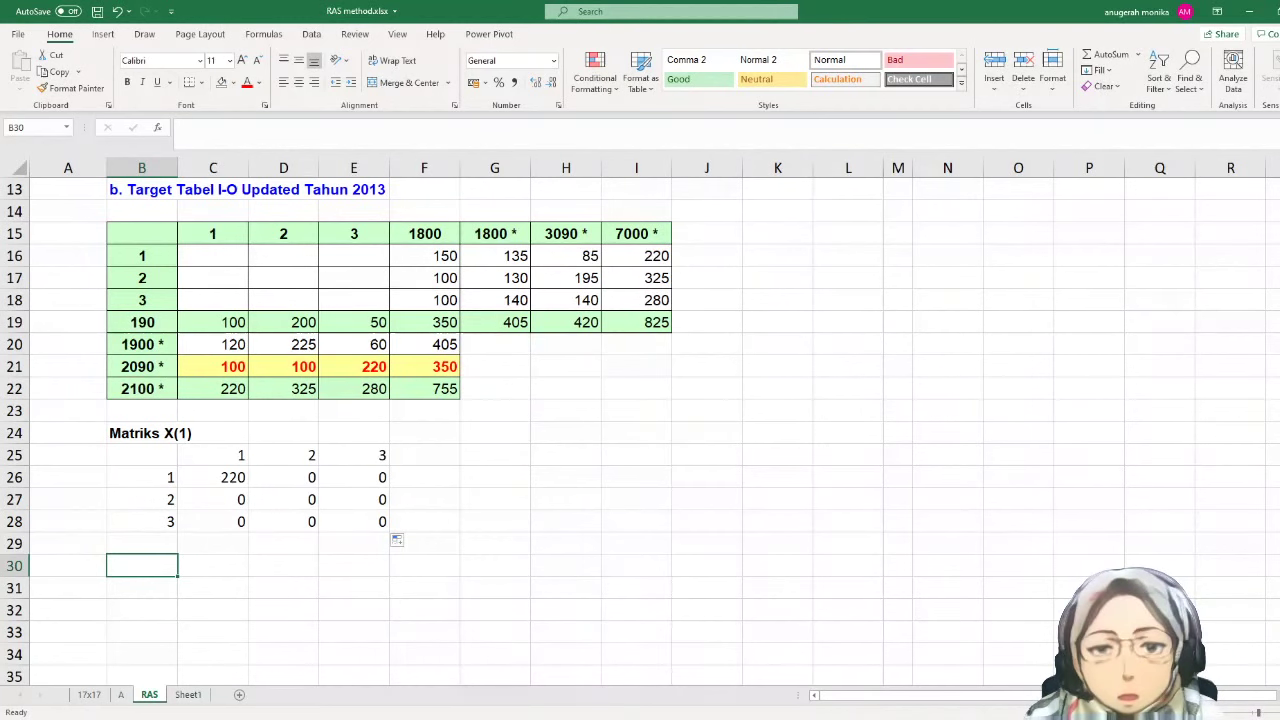
left_click(864, 718)
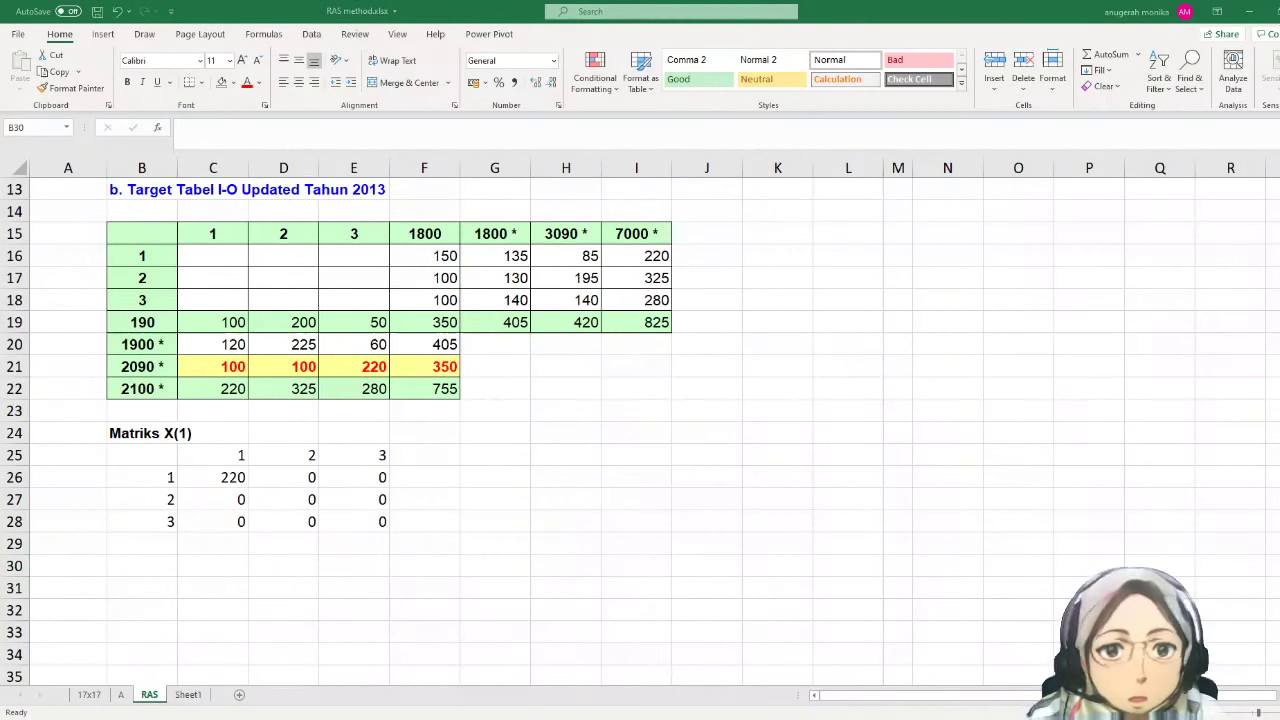
left_click(781, 702)
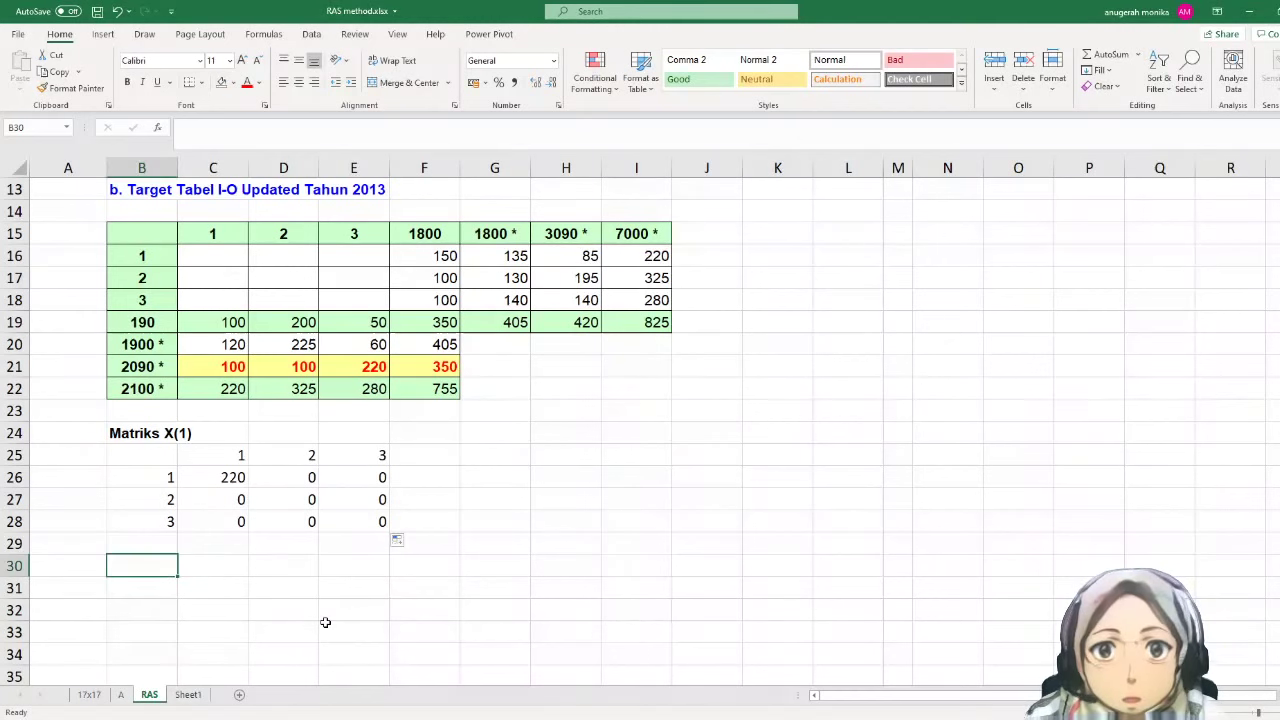
- Enter the heading "Matriks A(0)" in cell B30 below Matriks X(1)
type("Matik")
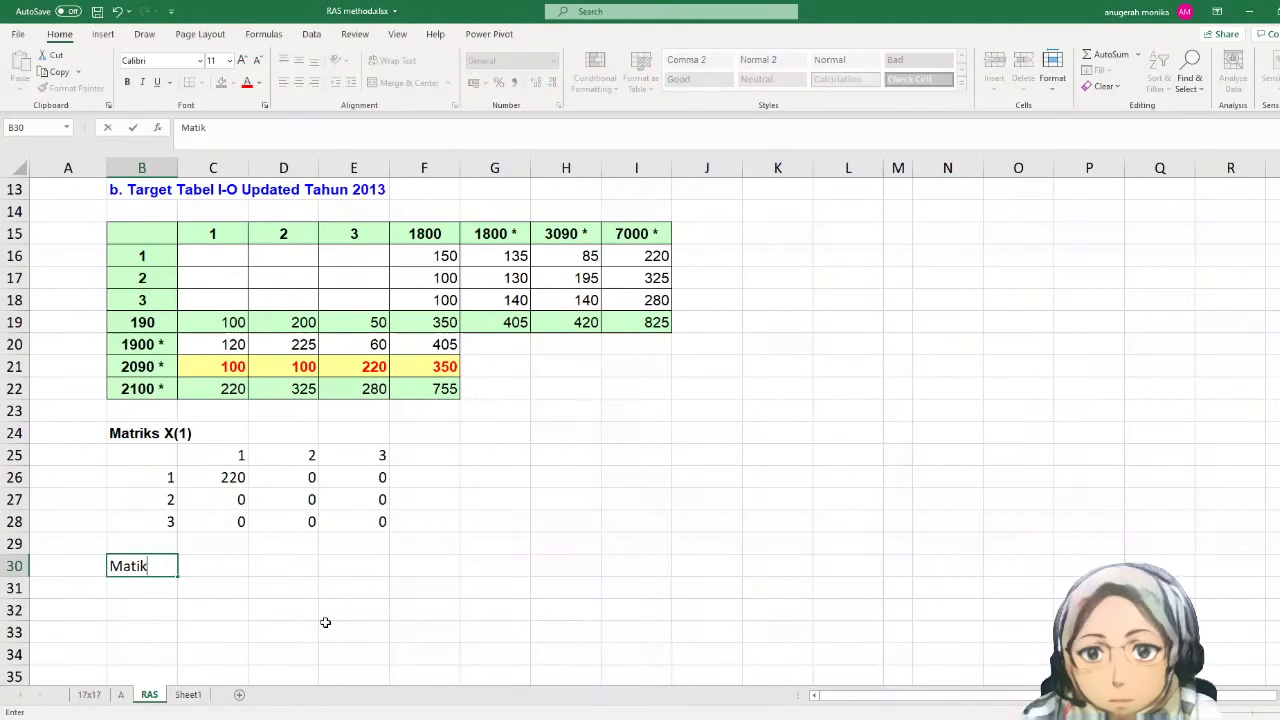
key("BackSpace")
key("BackSpace")
type("riks ")
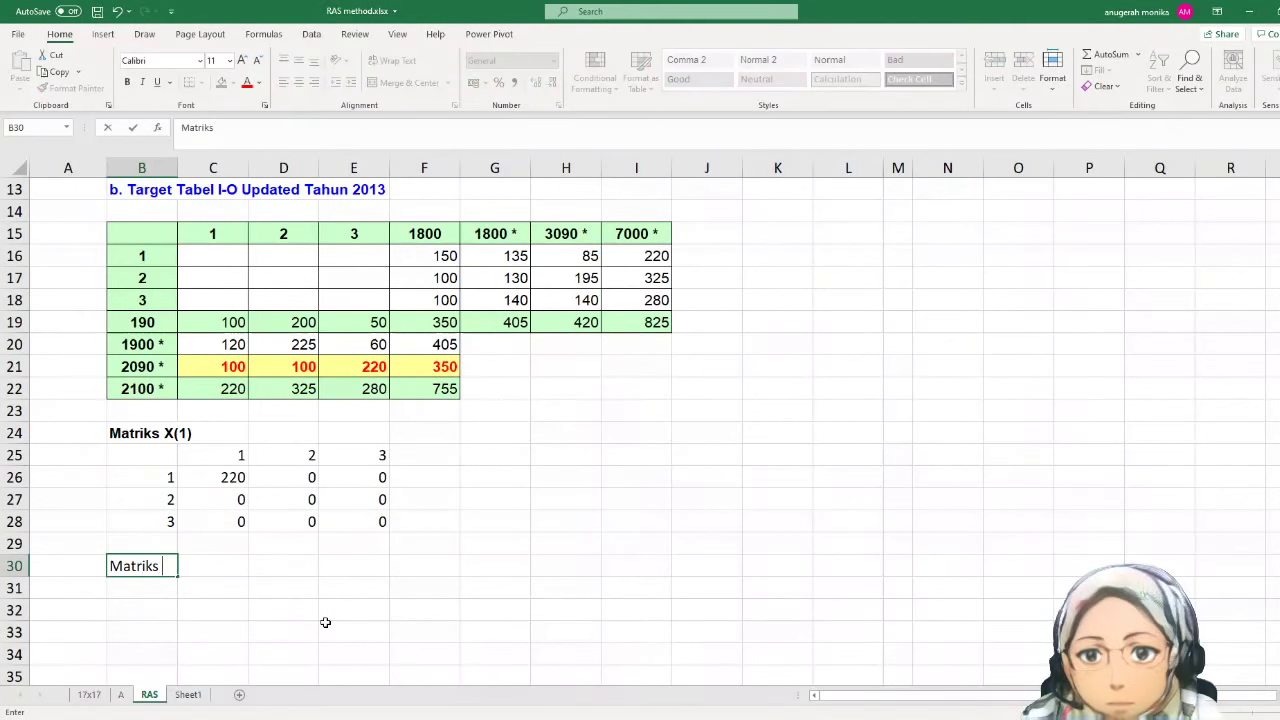
type("A(0")
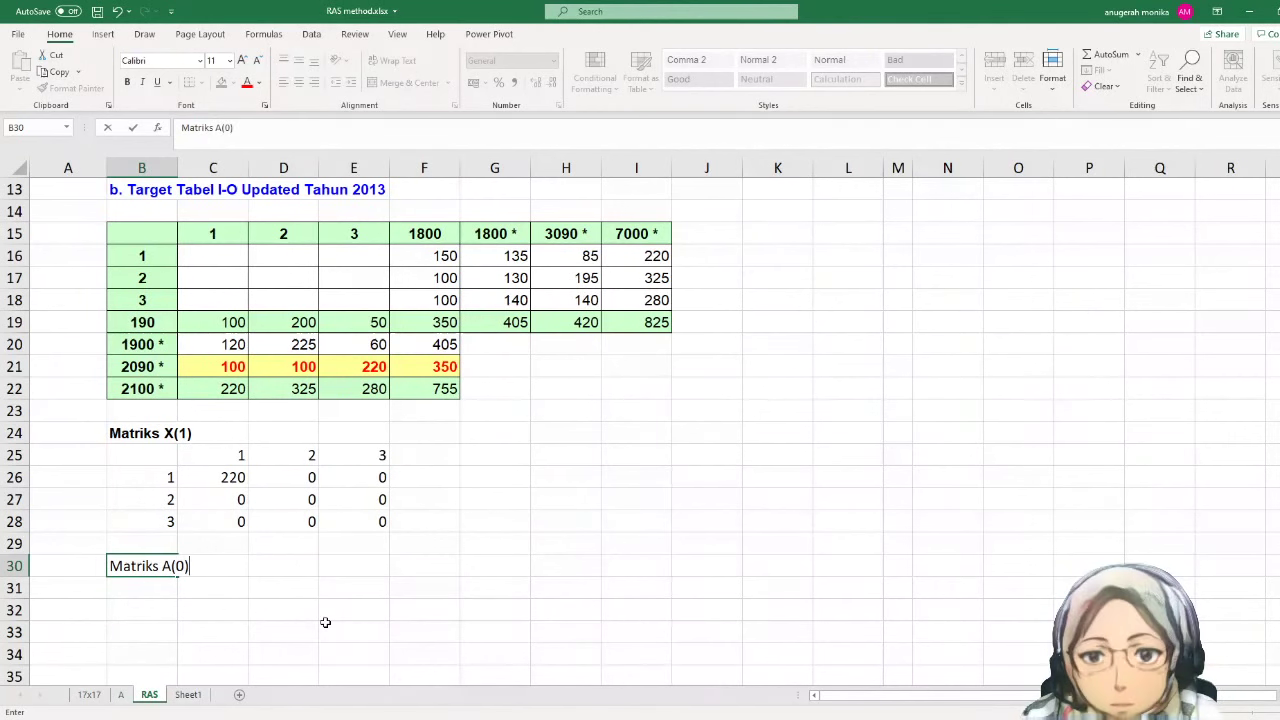
key("Return")
- Copy the row numbers B26:B28 of Matriks X(1) to B32:B34 as the rows of Matriks A(0)
scroll(285, 585, "down", 1)
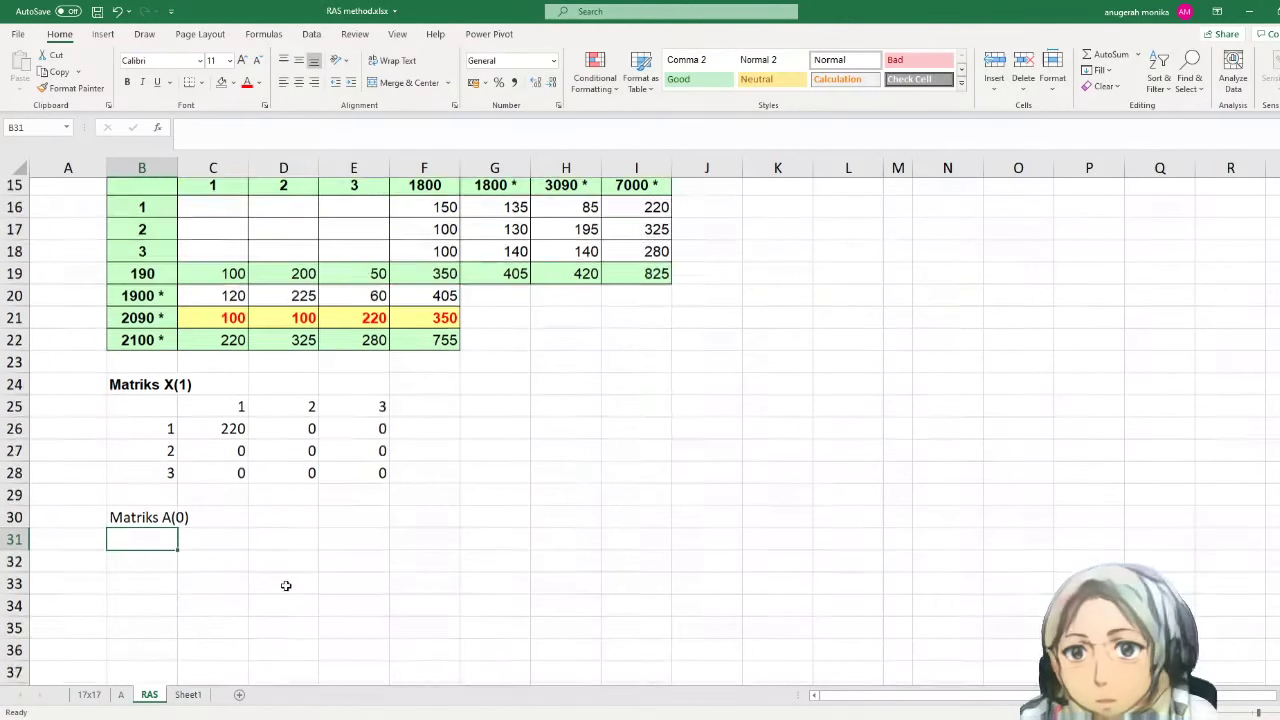
scroll(285, 585, "down", 3)
scroll(283, 578, "up", 1)
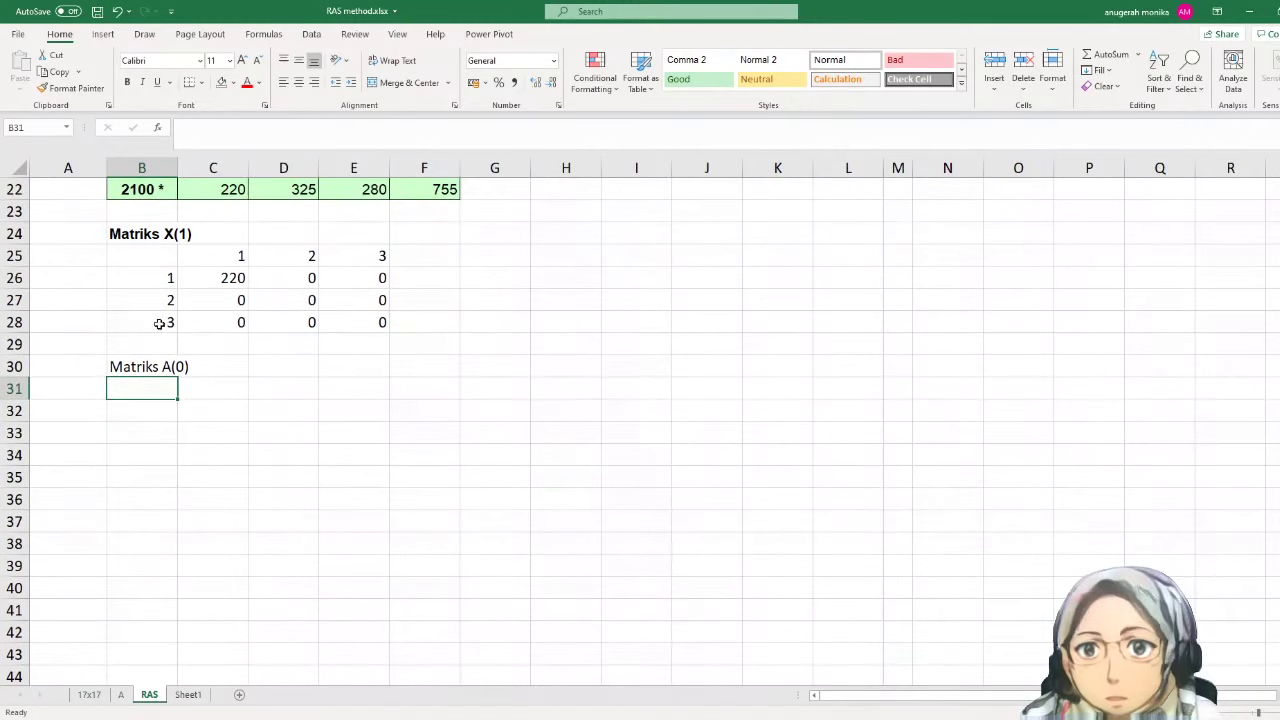
left_click_drag(154, 278, 149, 315)
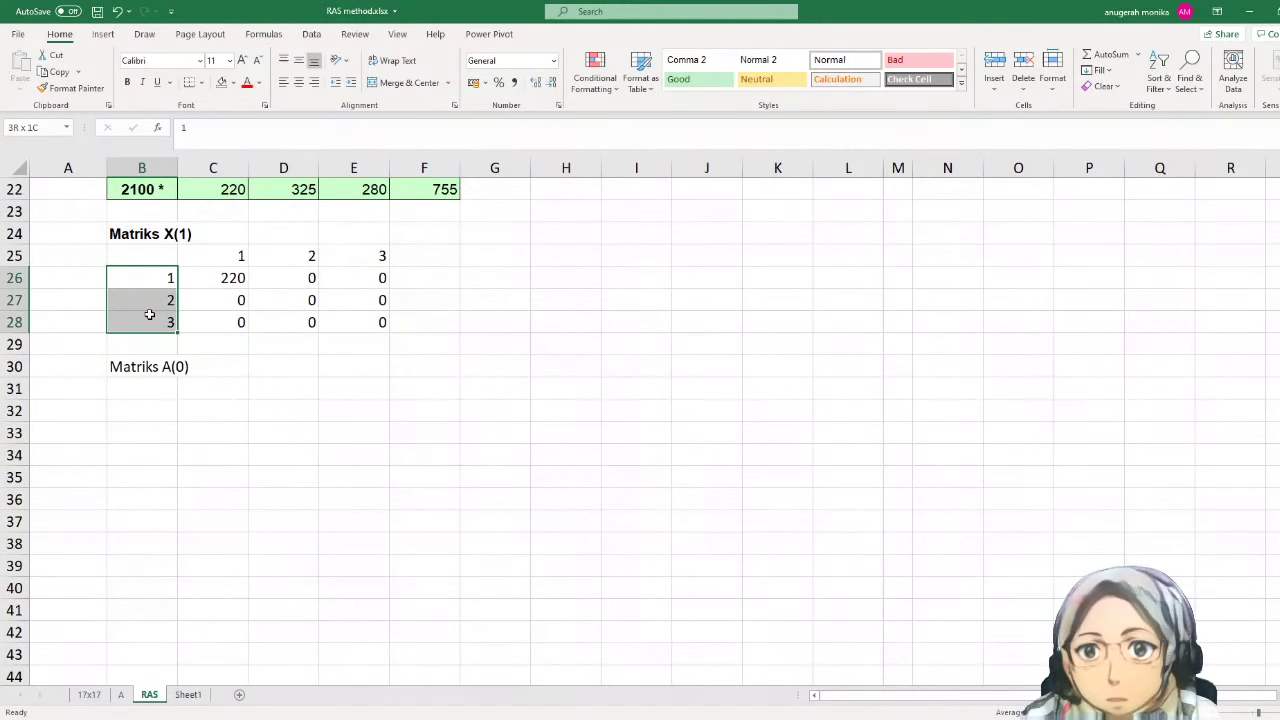
key("ctrl+c")
key("Down")
key("Down")
key("Down")
key("Down")
key("Down")
key("Down")
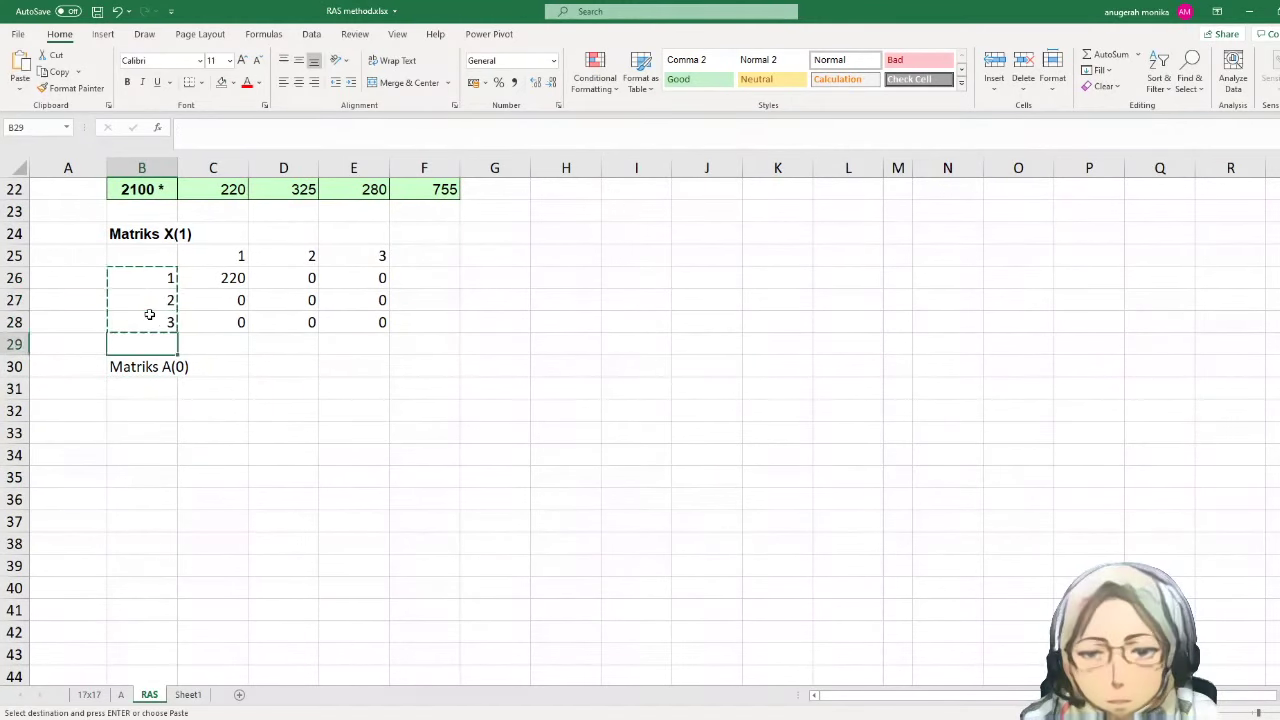
key("ctrl+v")
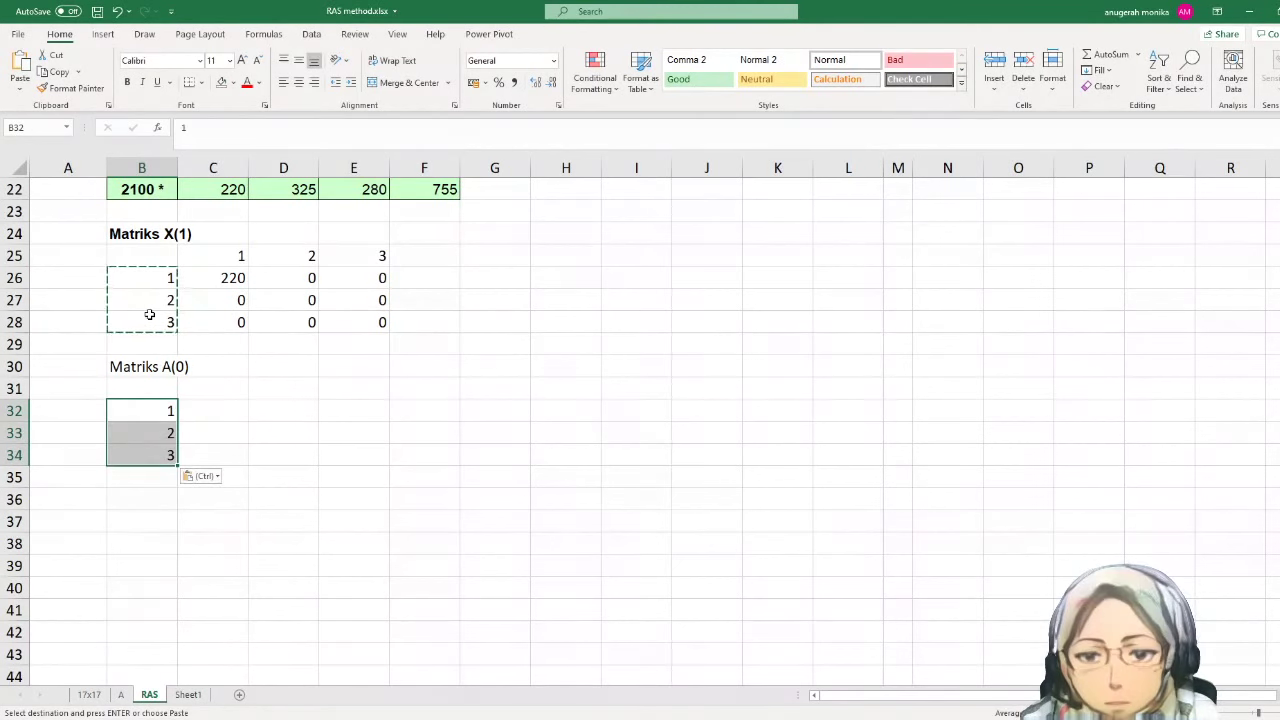
- Paste the copied row numbers transposed into C31:E31 as column headers of Matriks A(0)
scroll(180, 420, "up", 1)
scroll(199, 428, "down", 1)
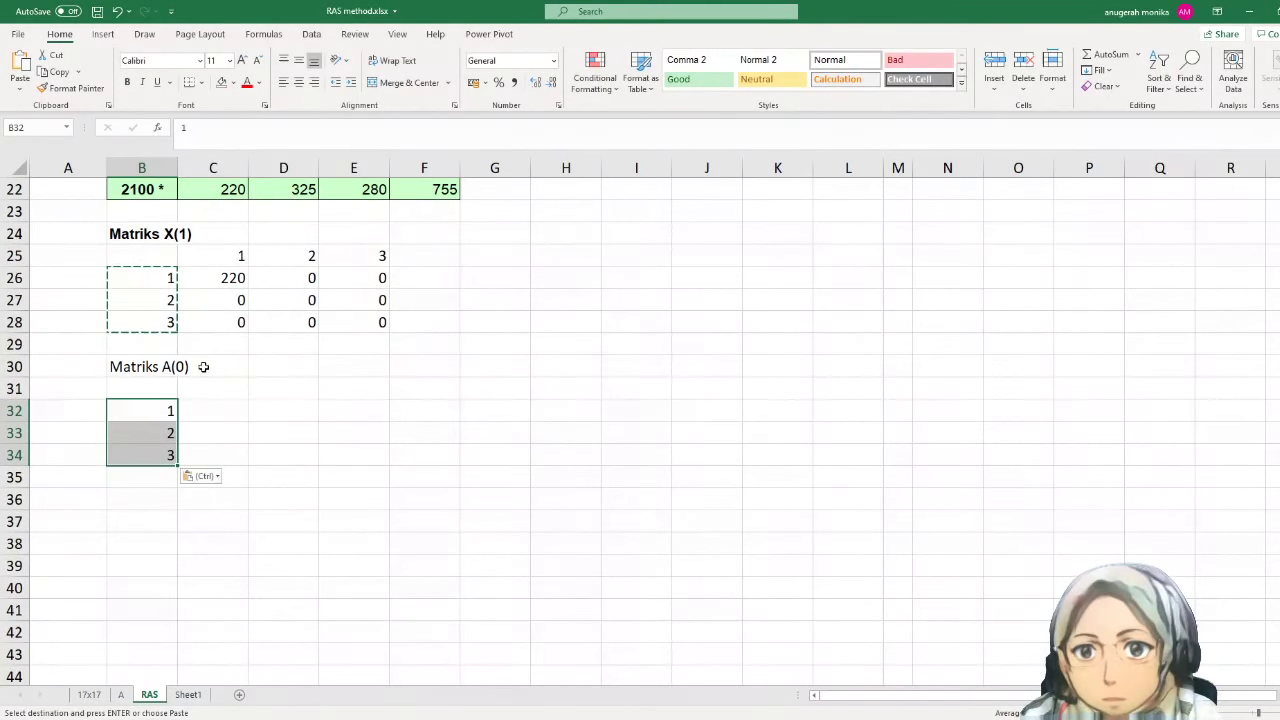
left_click(204, 385)
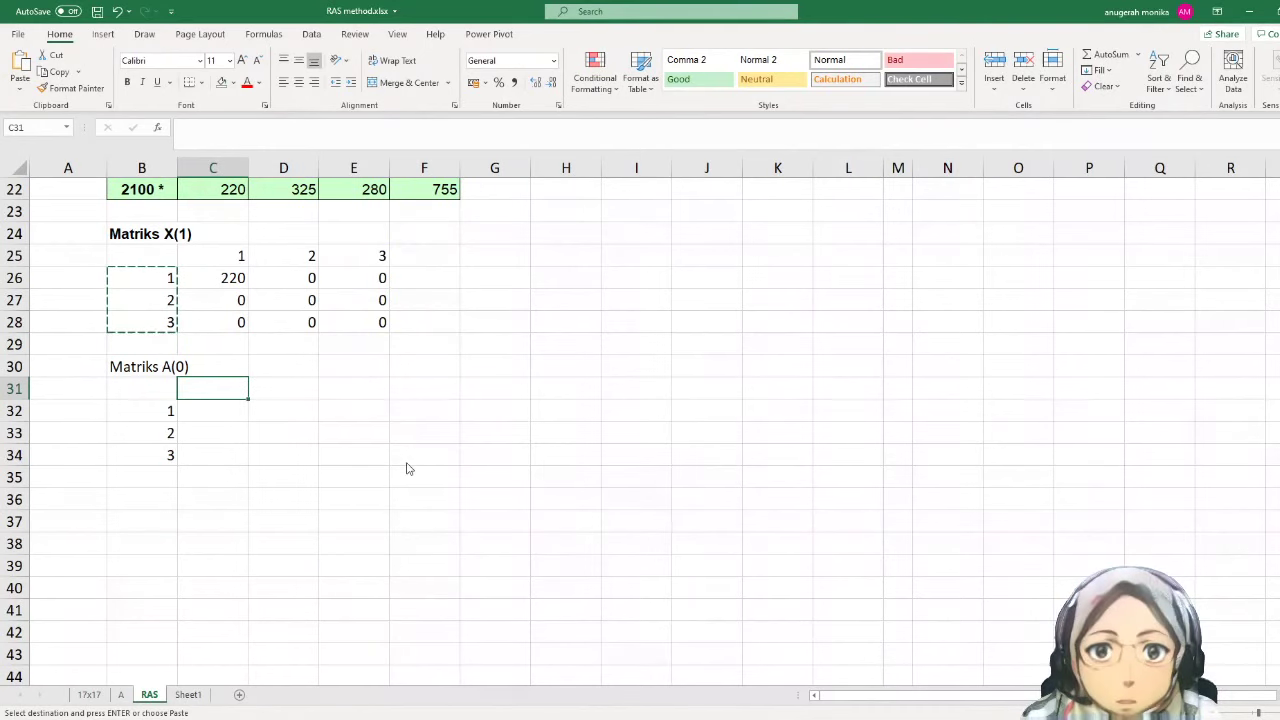
right_click(195, 389)
left_click(297, 434)
- Enter the formula =C6/C11 in C32, dividing the first 2010 transaction by its column's total input
left_click(218, 409)
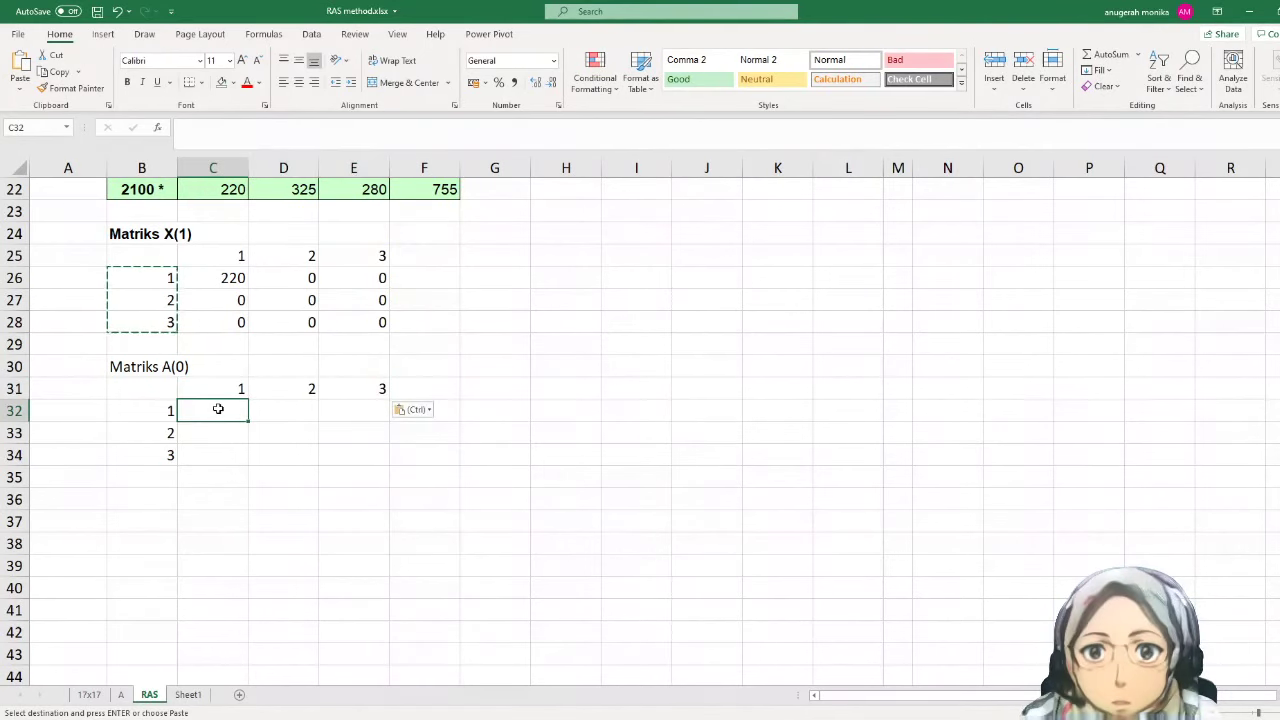
type("=")
scroll(217, 408, "up", 7)
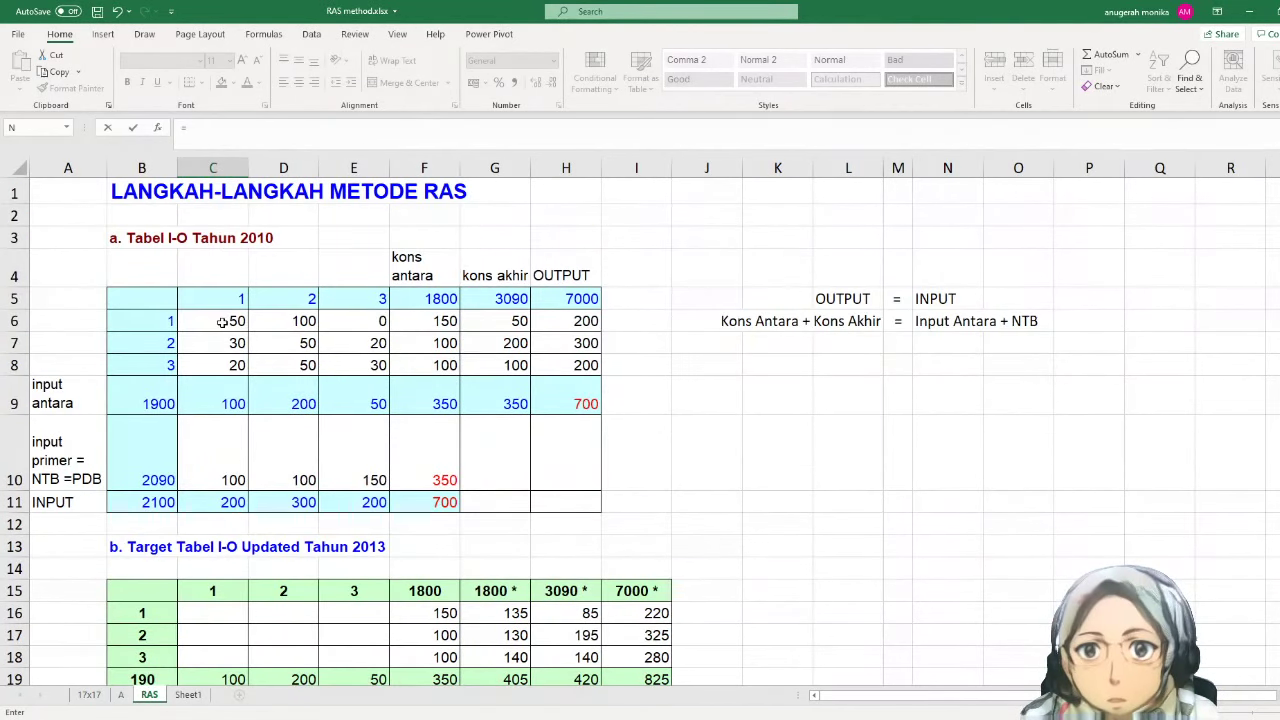
left_click(222, 321)
type("/")
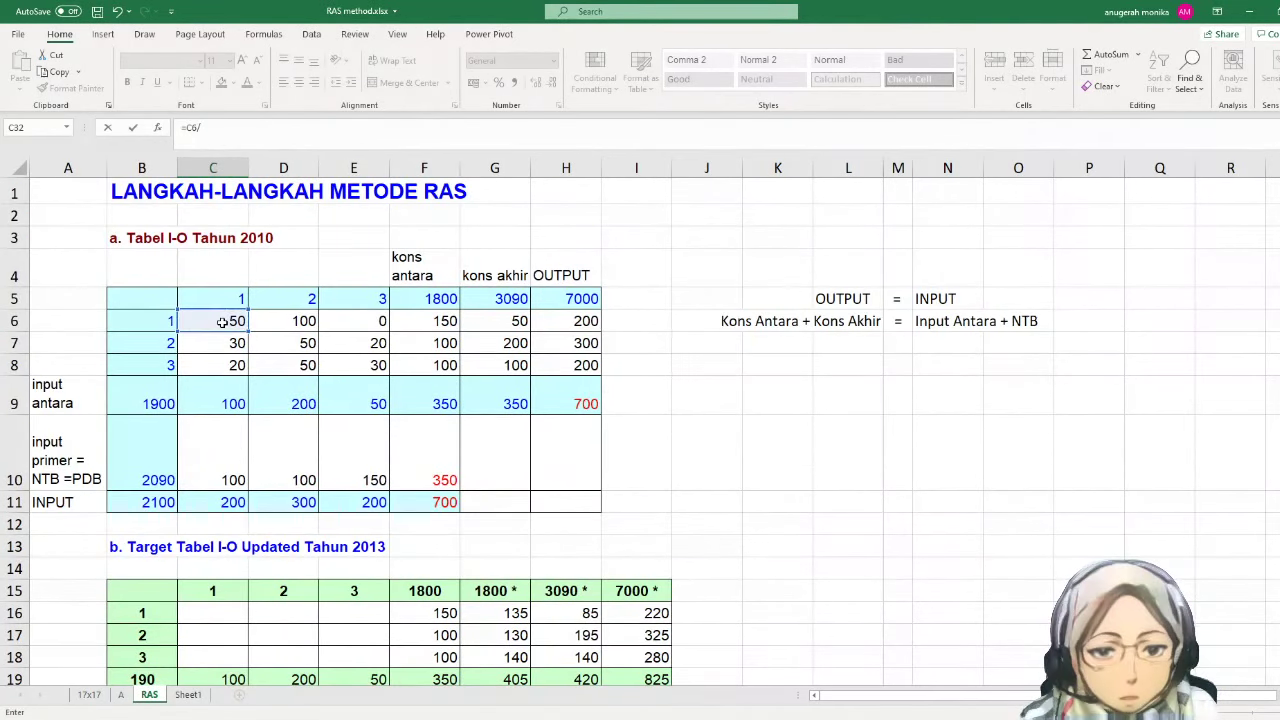
left_click(218, 502)
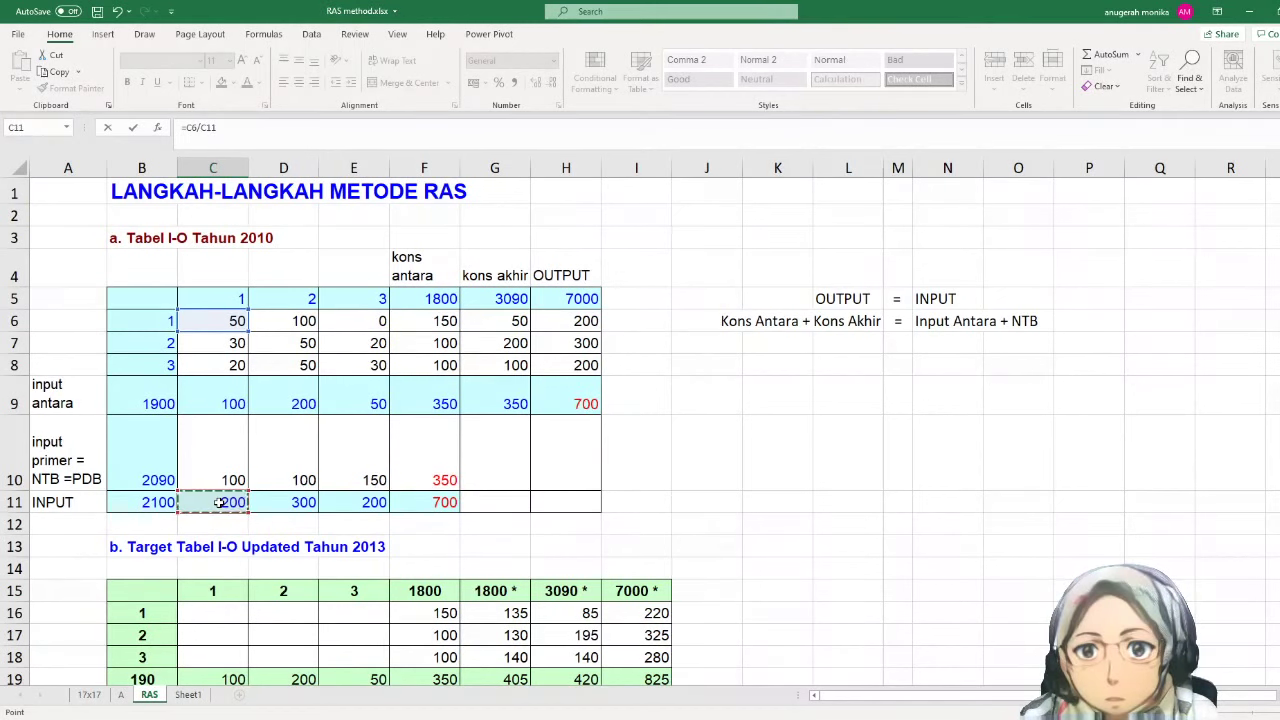
key("Return")
scroll(233, 565, "down", 1)
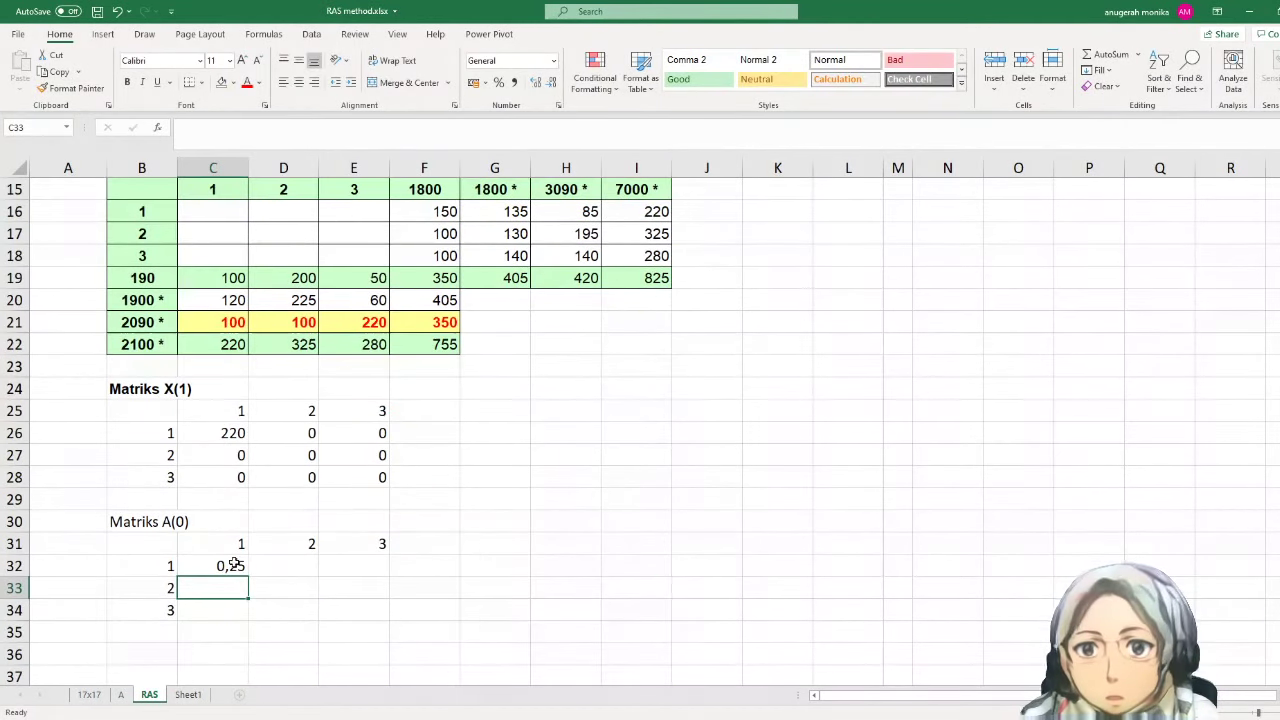
- Change the C32 formula to =C6/C$11 and fill it across C32:E34 of Matriks A(0)
left_click(233, 565)
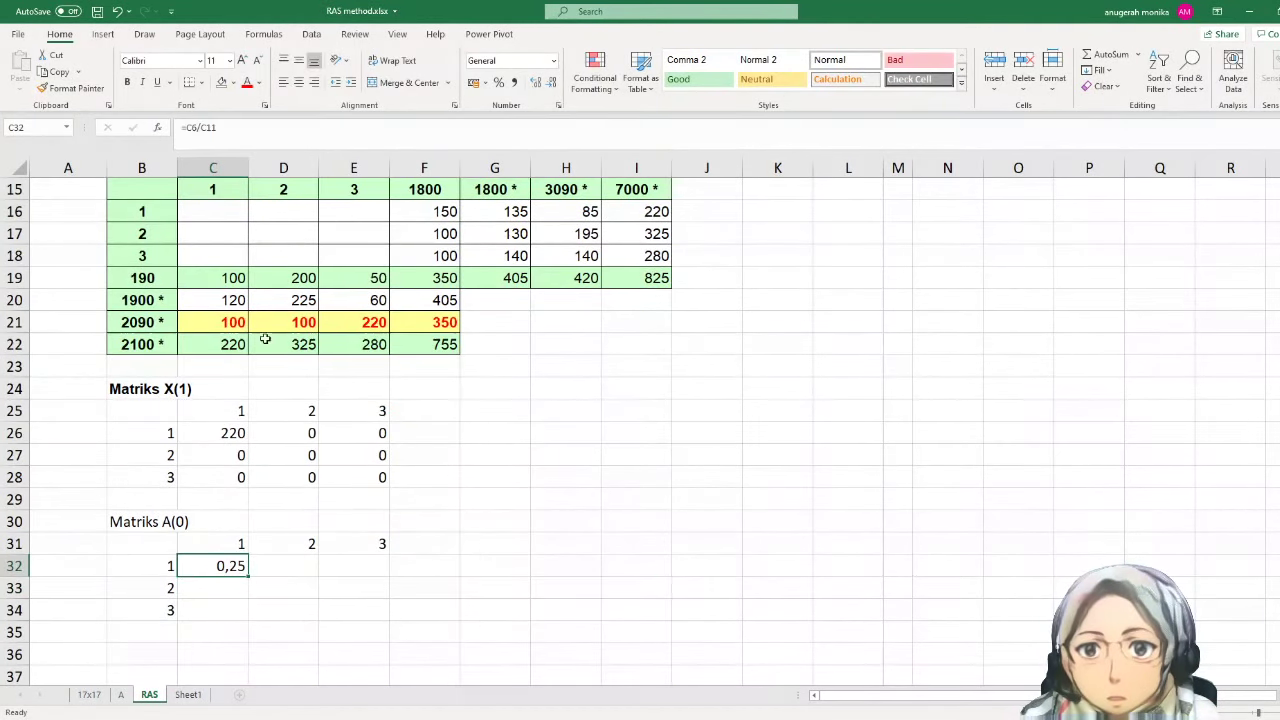
left_click(200, 127)
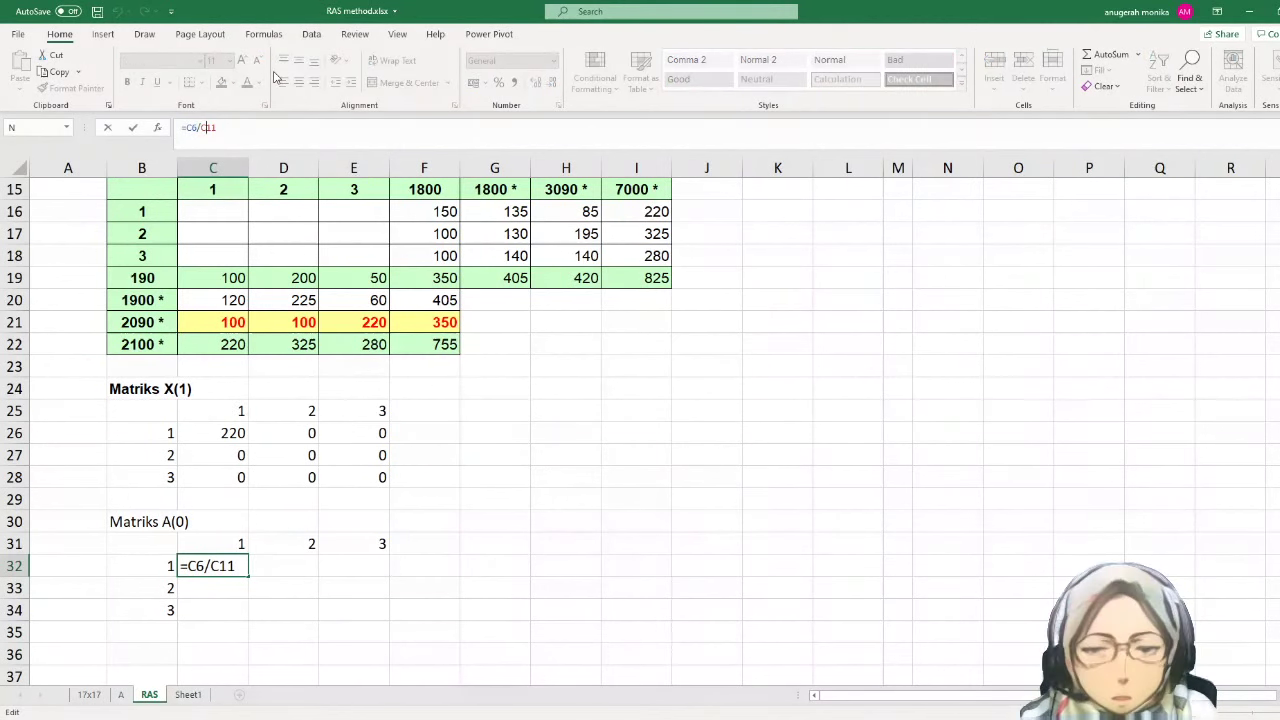
type("$")
key("Return")
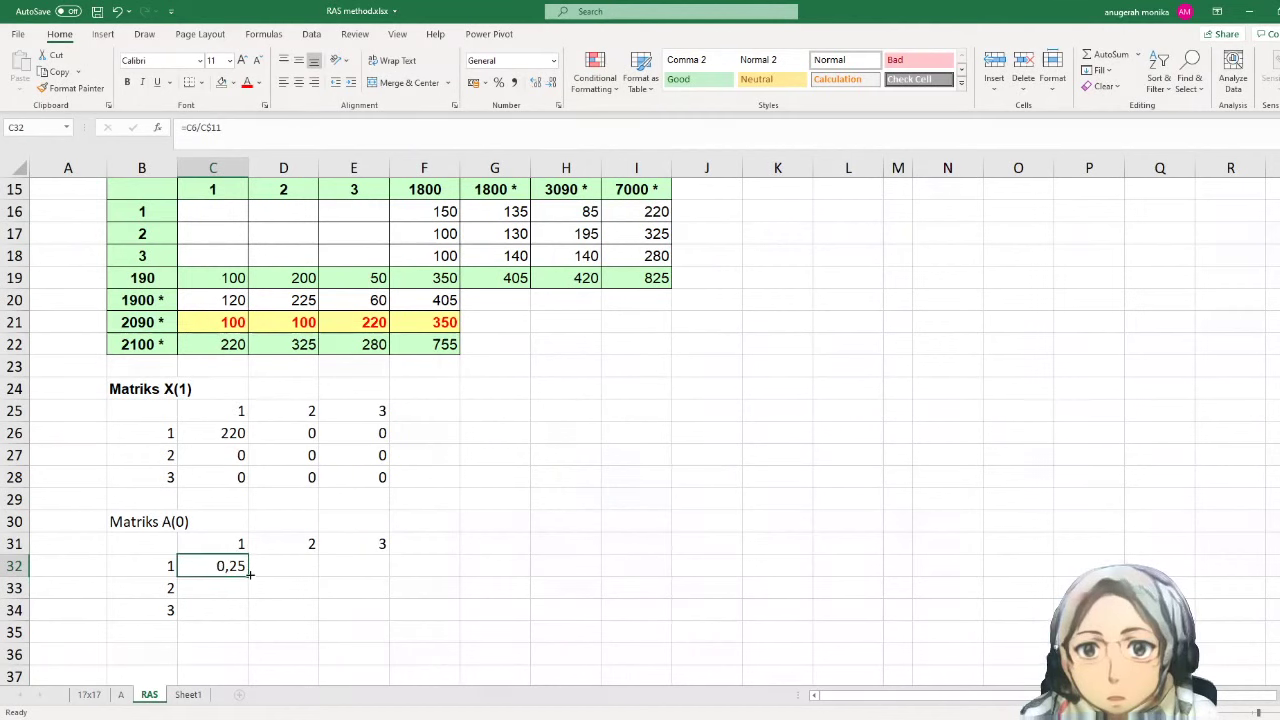
left_click_drag(251, 576, 366, 624)
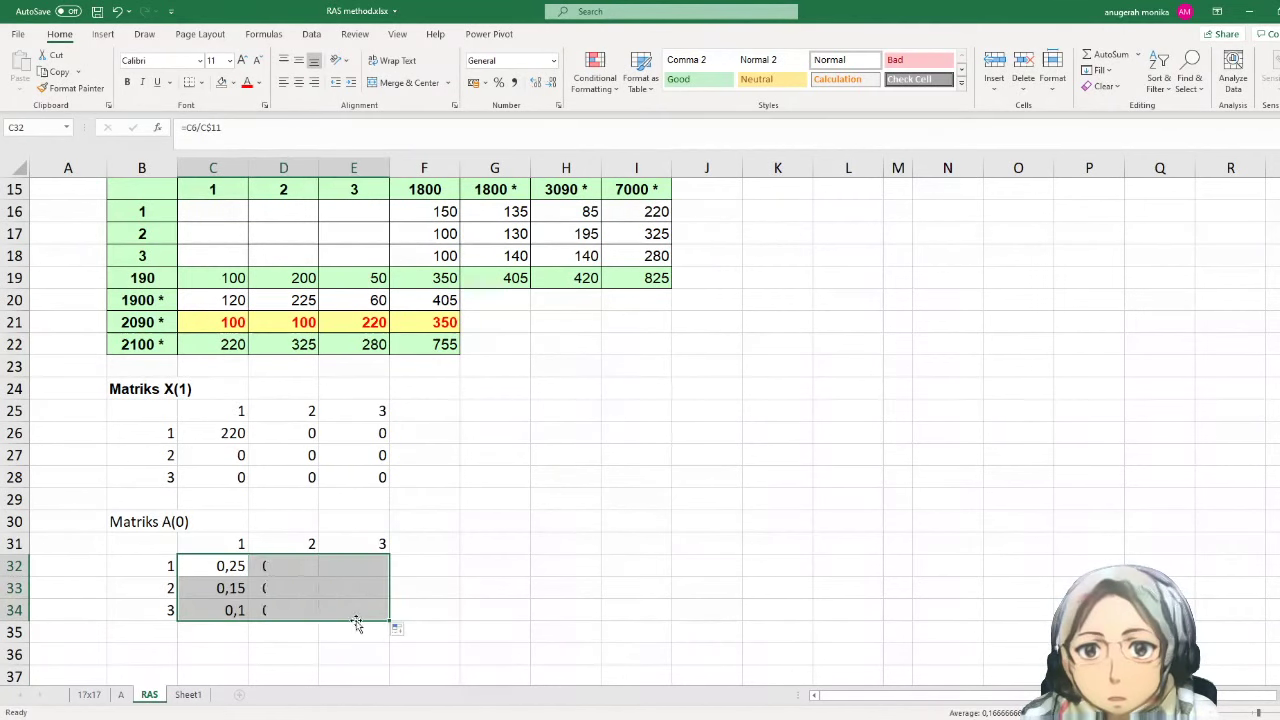
- Enter the title Matriks A(0)X(1) in B36, below Matriks A(0)
left_click(150, 629)
scroll(150, 625, "down", 2)
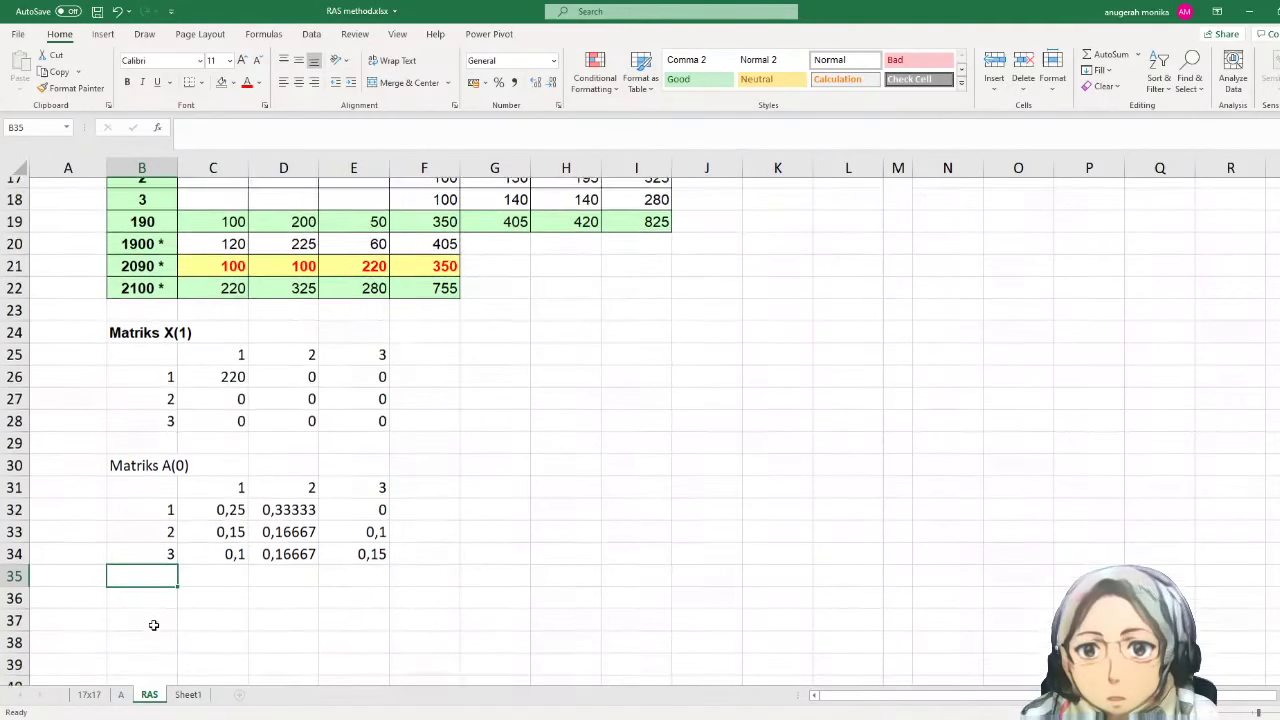
key("Return")
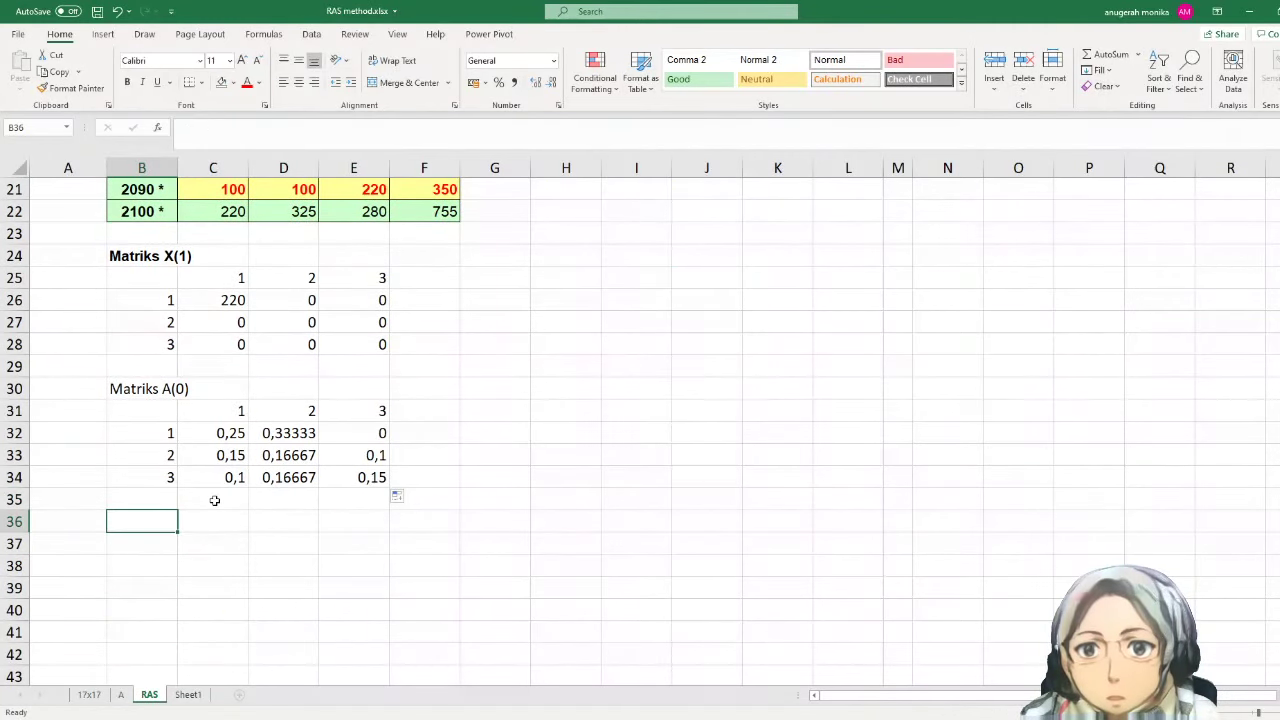
type("Matri")
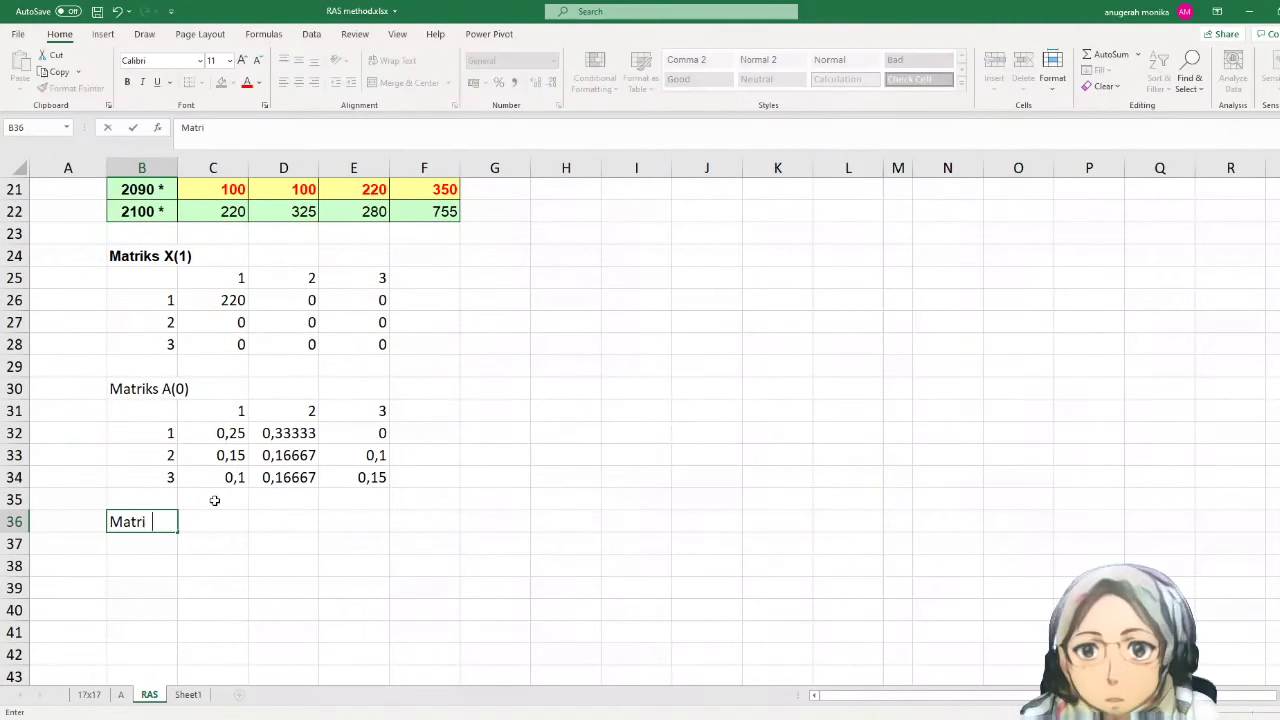
type("ks A(0")
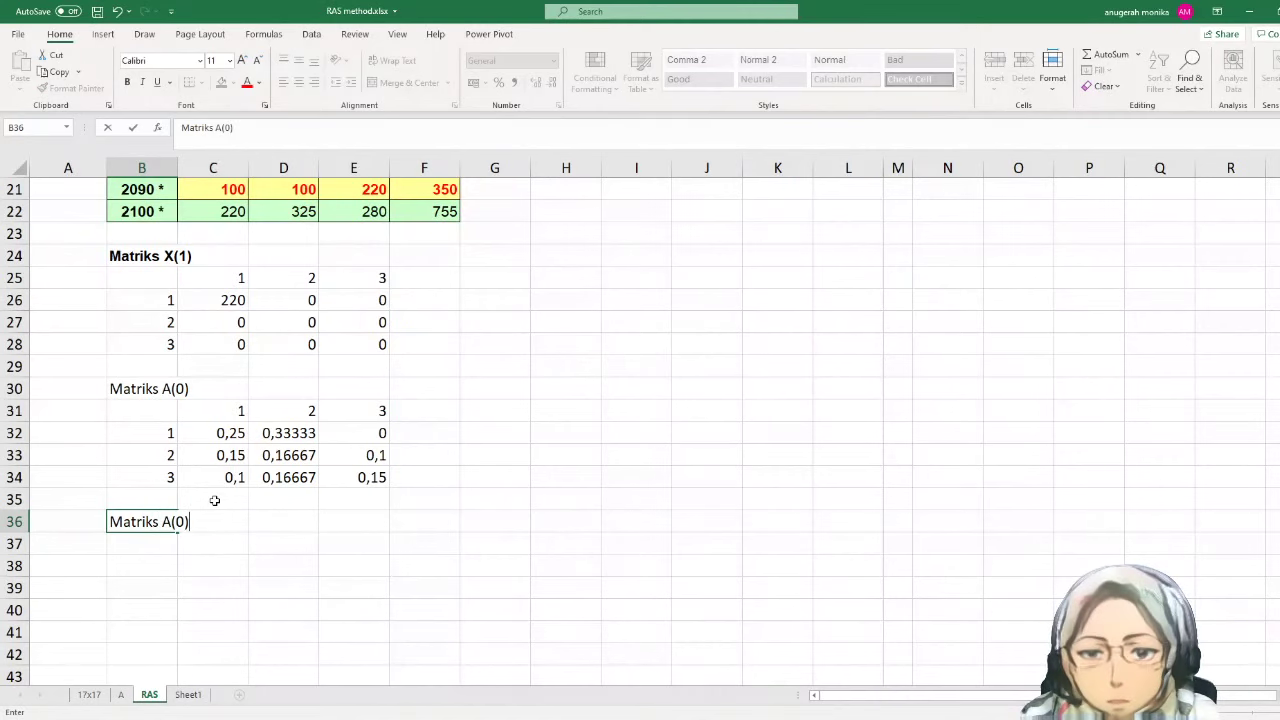
type(")X")
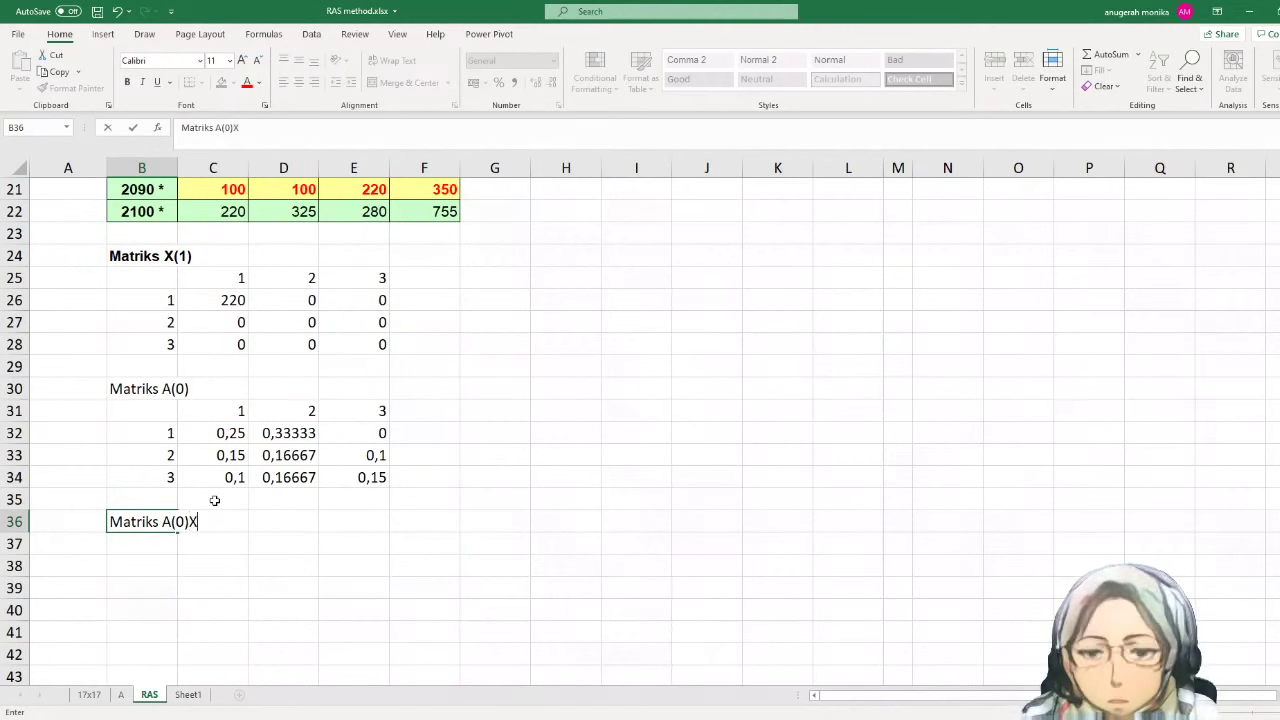
type("(1)")
key("Return")
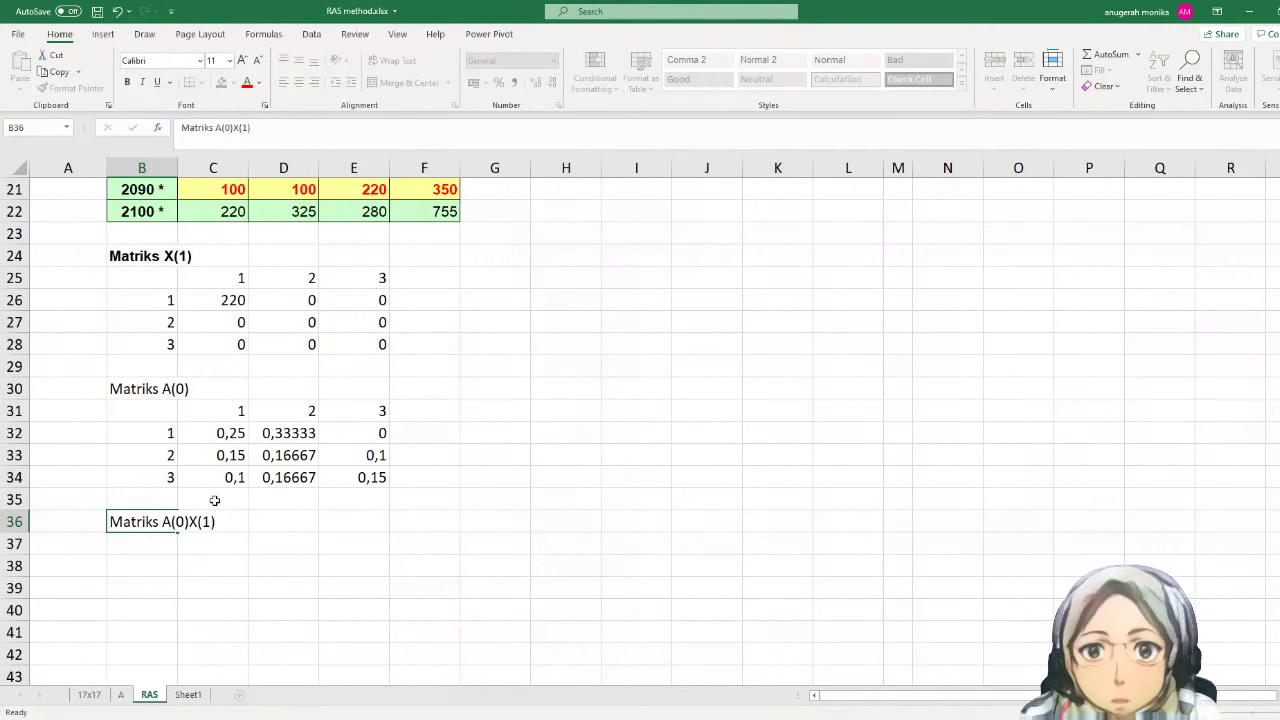
- Copy the row numbers B32:B34 to B38:B40 and paste them transposed into C37:E37 as headers of Matriks A(0)X(1)
left_click(157, 440)
left_click_drag(157, 440, 154, 472)
key("ctrl+c")
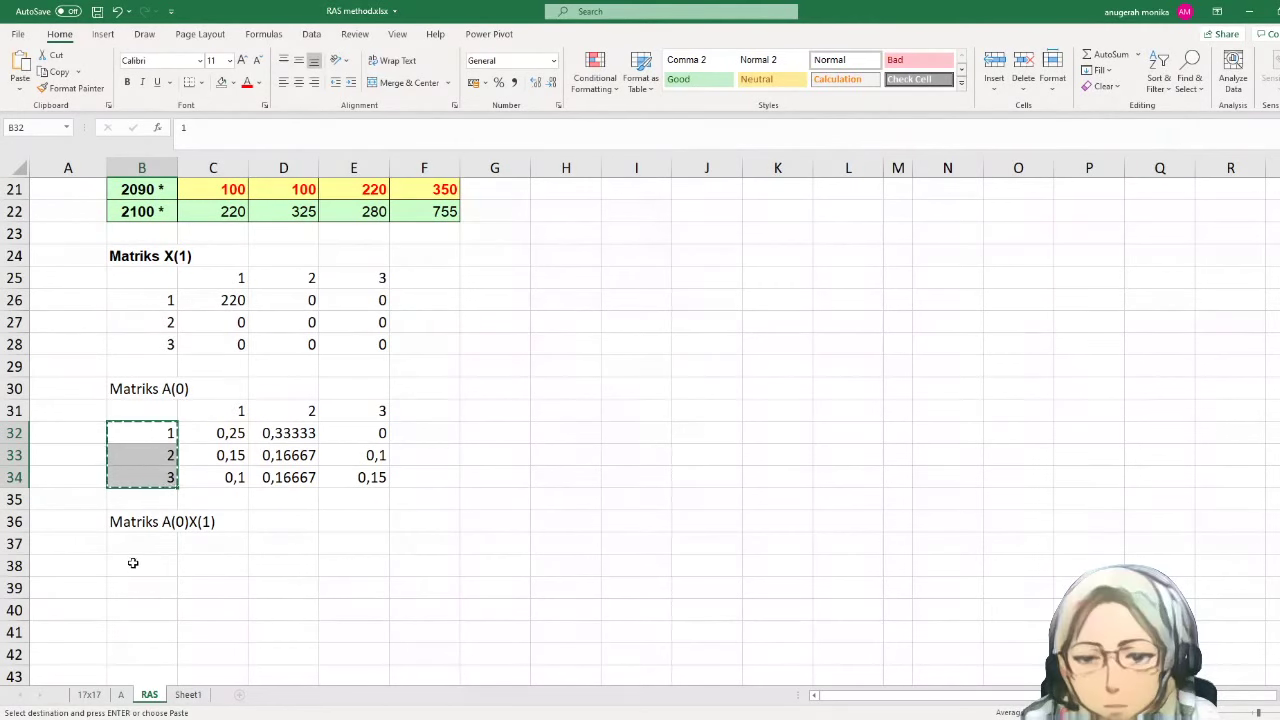
left_click(132, 563)
key("ctrl+v")
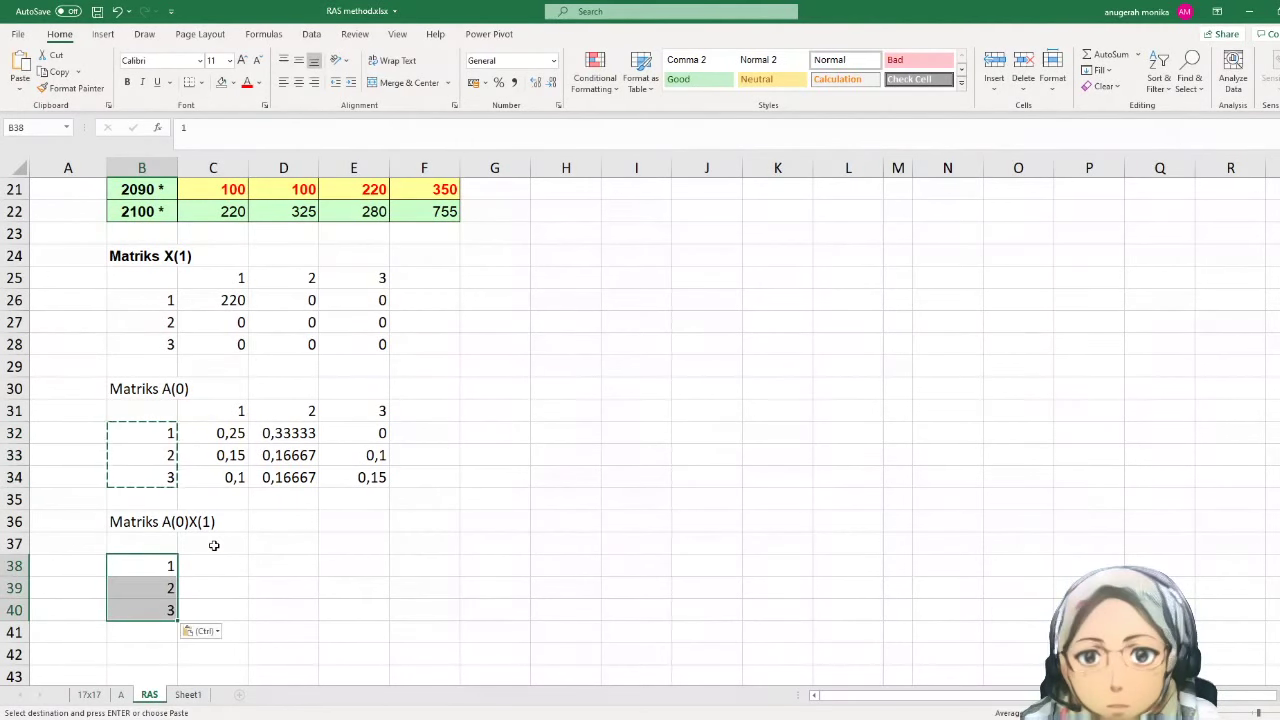
left_click(214, 546)
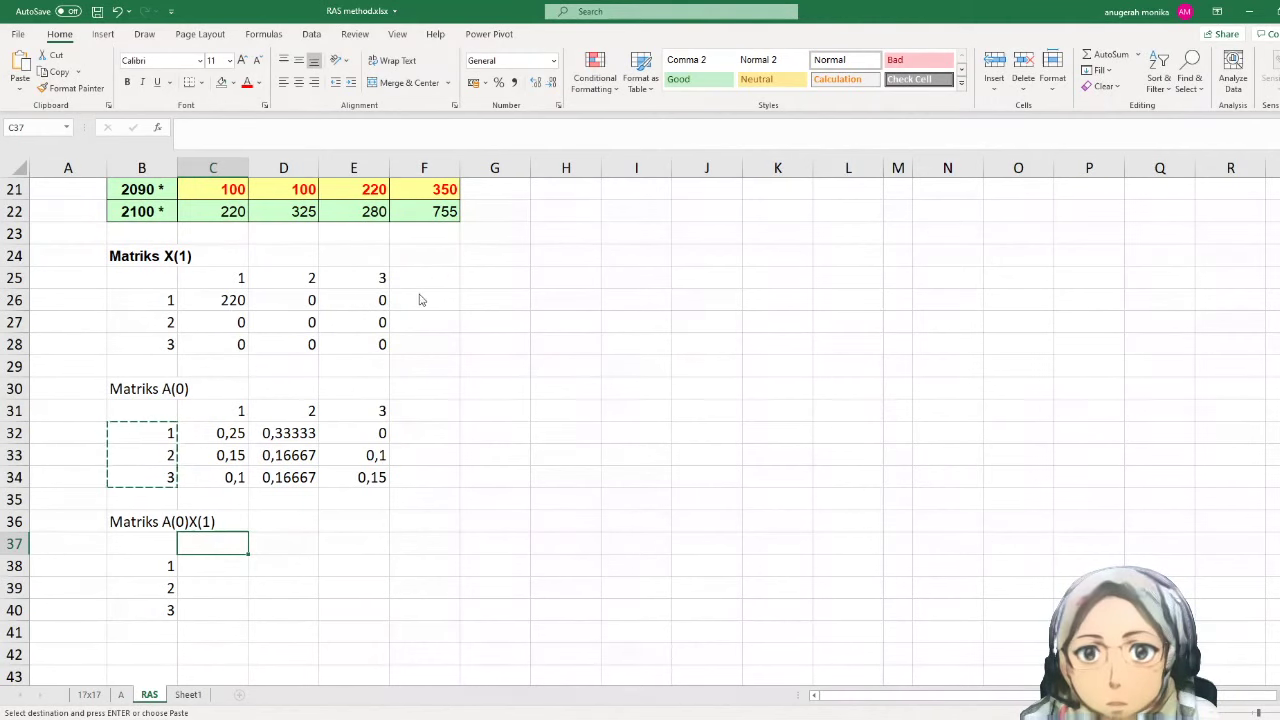
key("ctrl+v")
key("ctrl+t")
- Enter the array formula =MMULT(C32:E34;C26:E28) in C38:E40, multiplying Matriks A(0) by Matriks X(1)
left_click(212, 571)
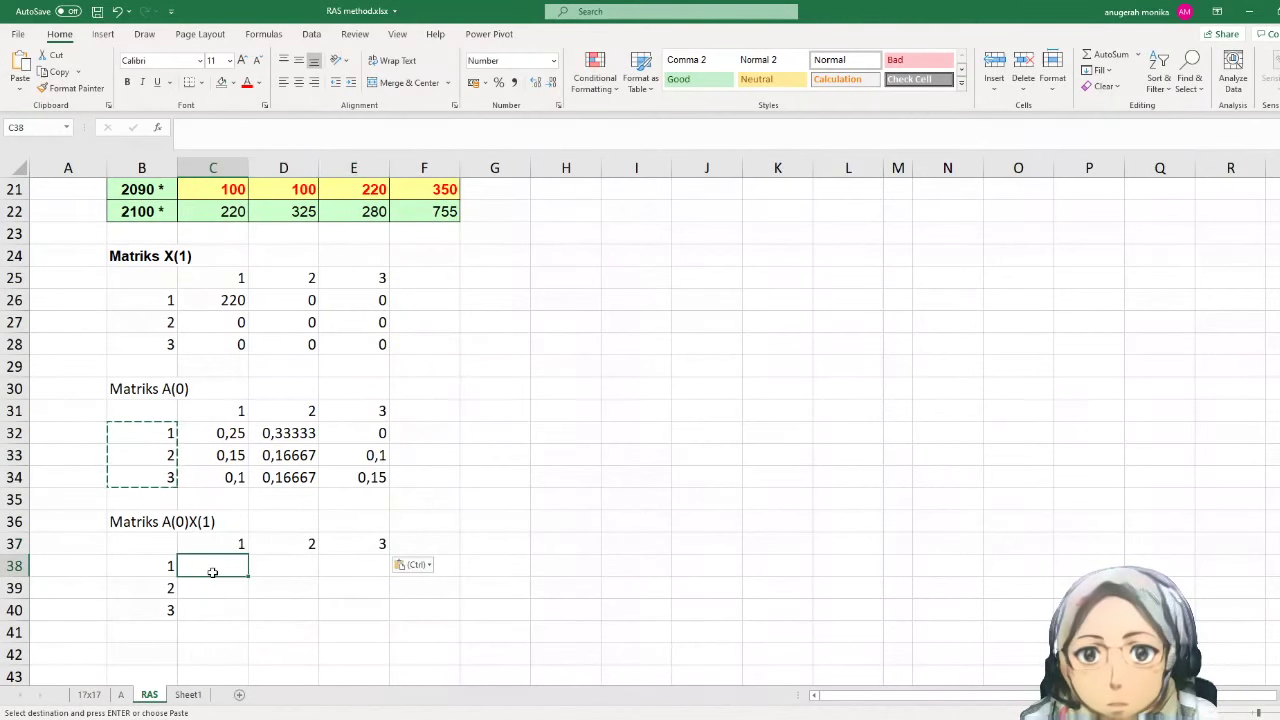
key("shift+Right")
key("shift+Right")
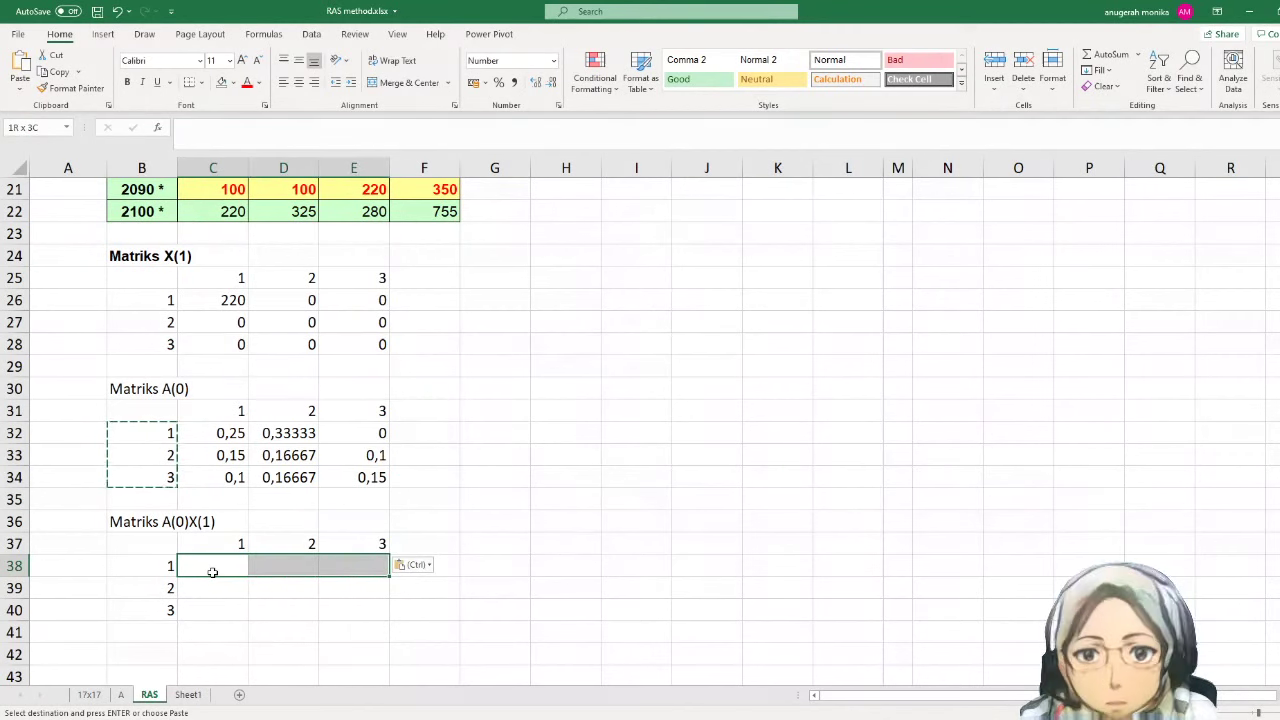
key("shift+Down")
key("shift+Down")
key("Escape")
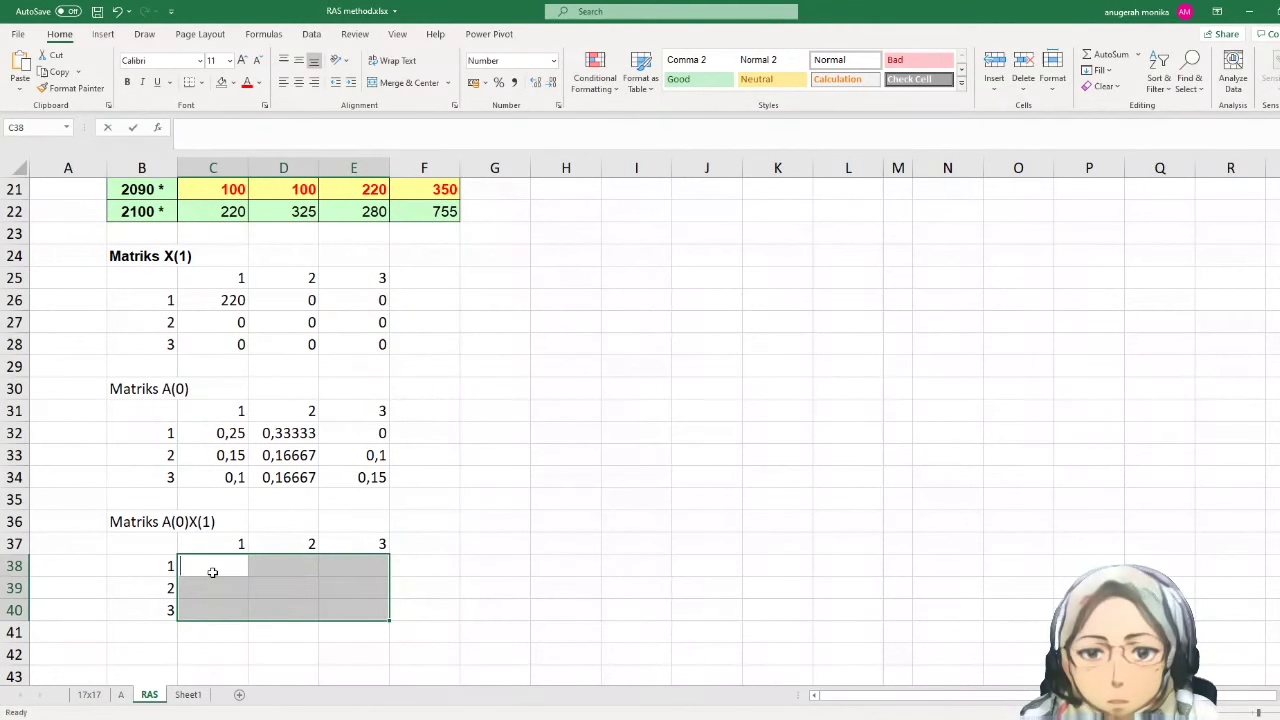
type("=mmult(")
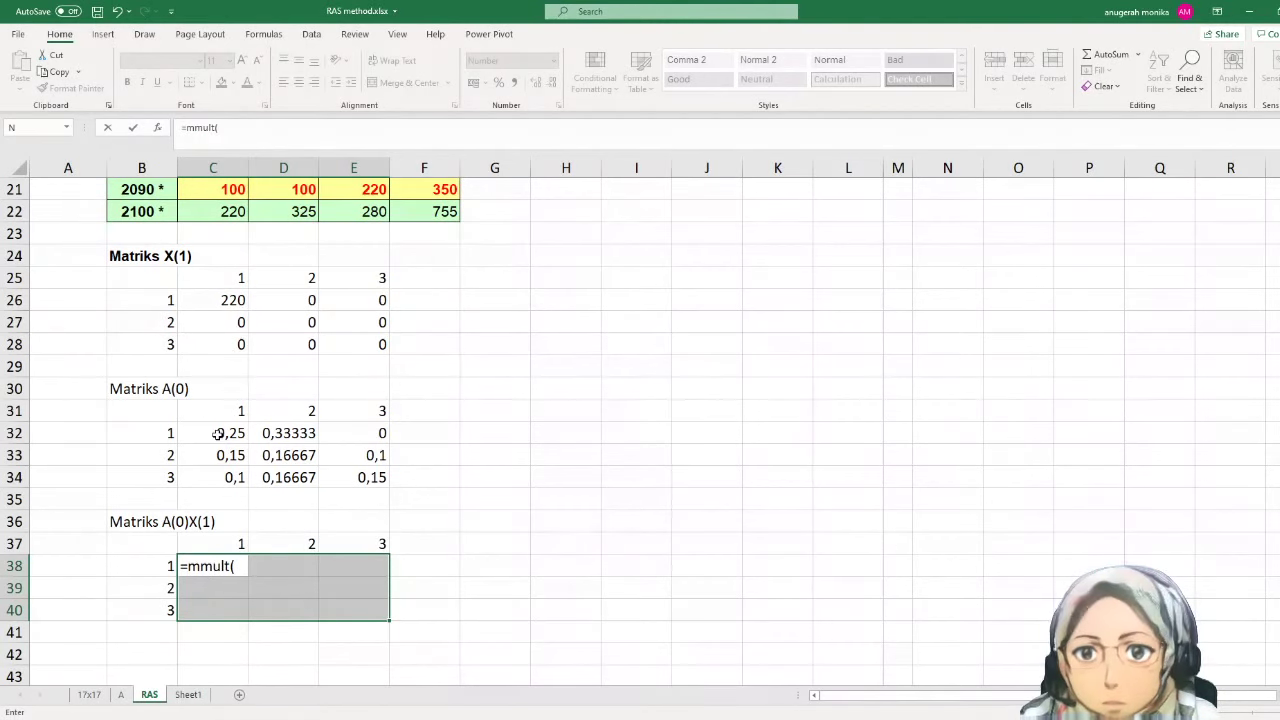
left_click_drag(217, 433, 347, 483)
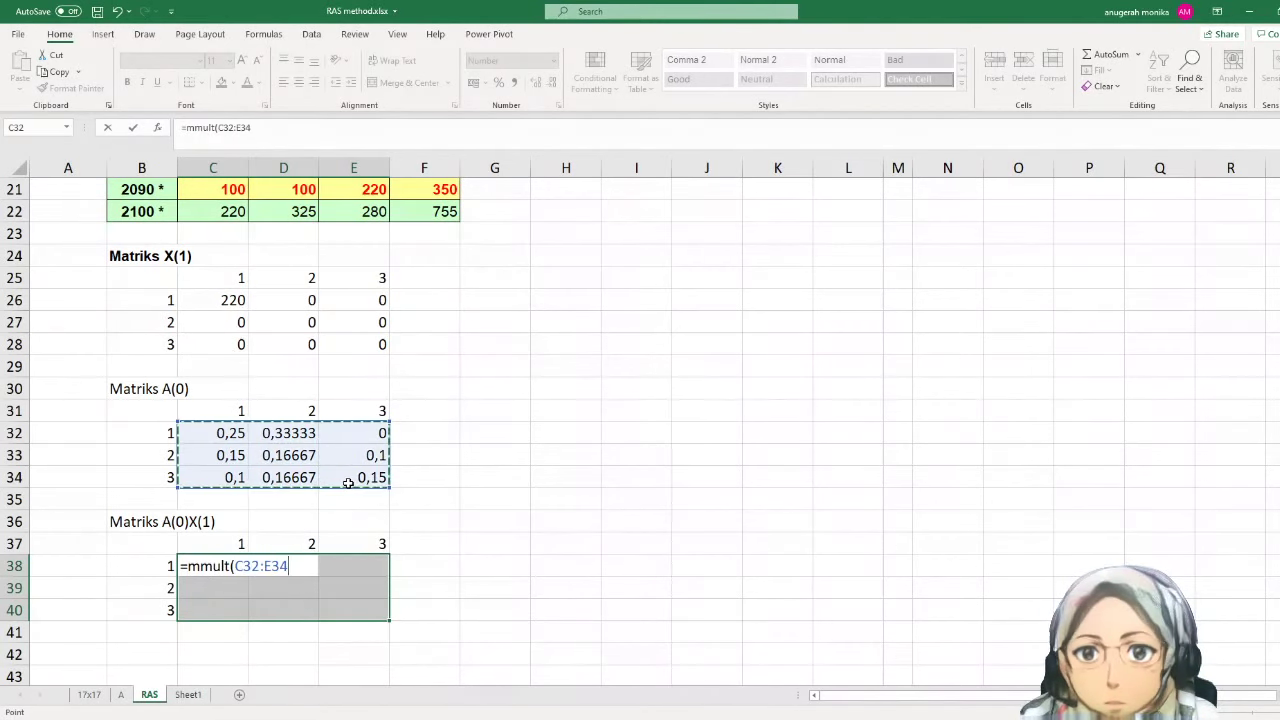
type(";")
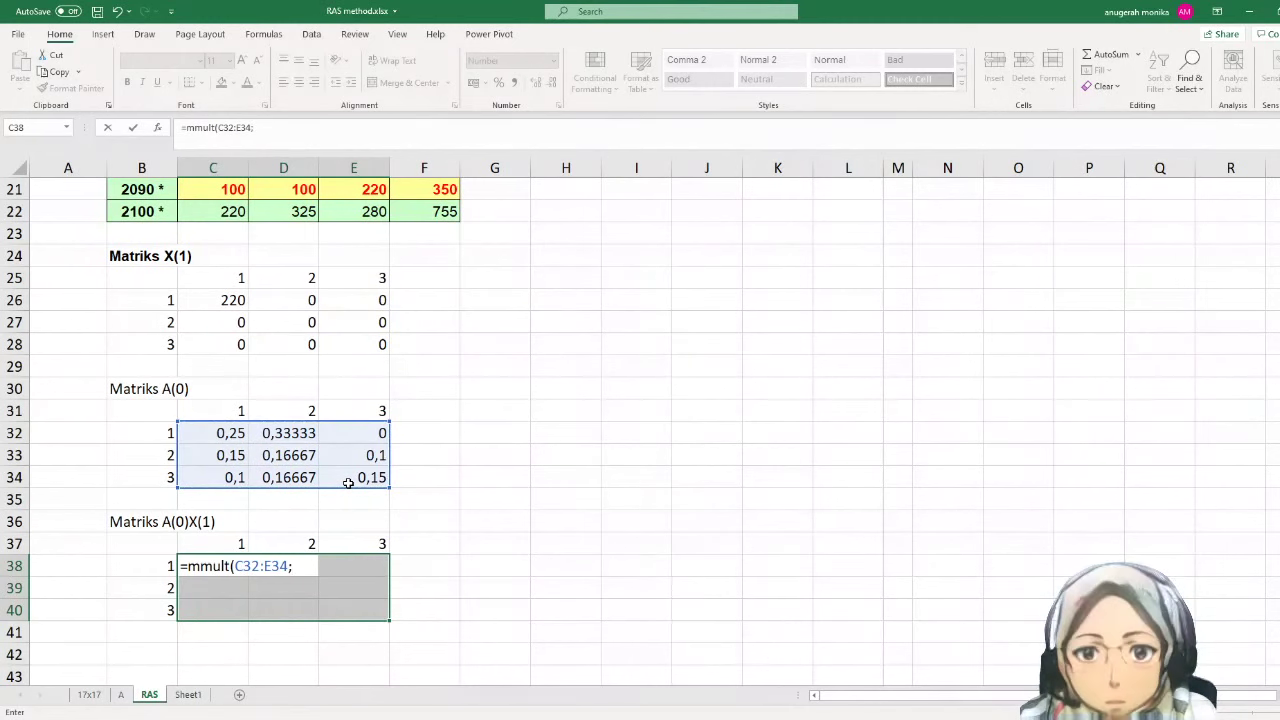
left_click_drag(234, 303, 352, 345)
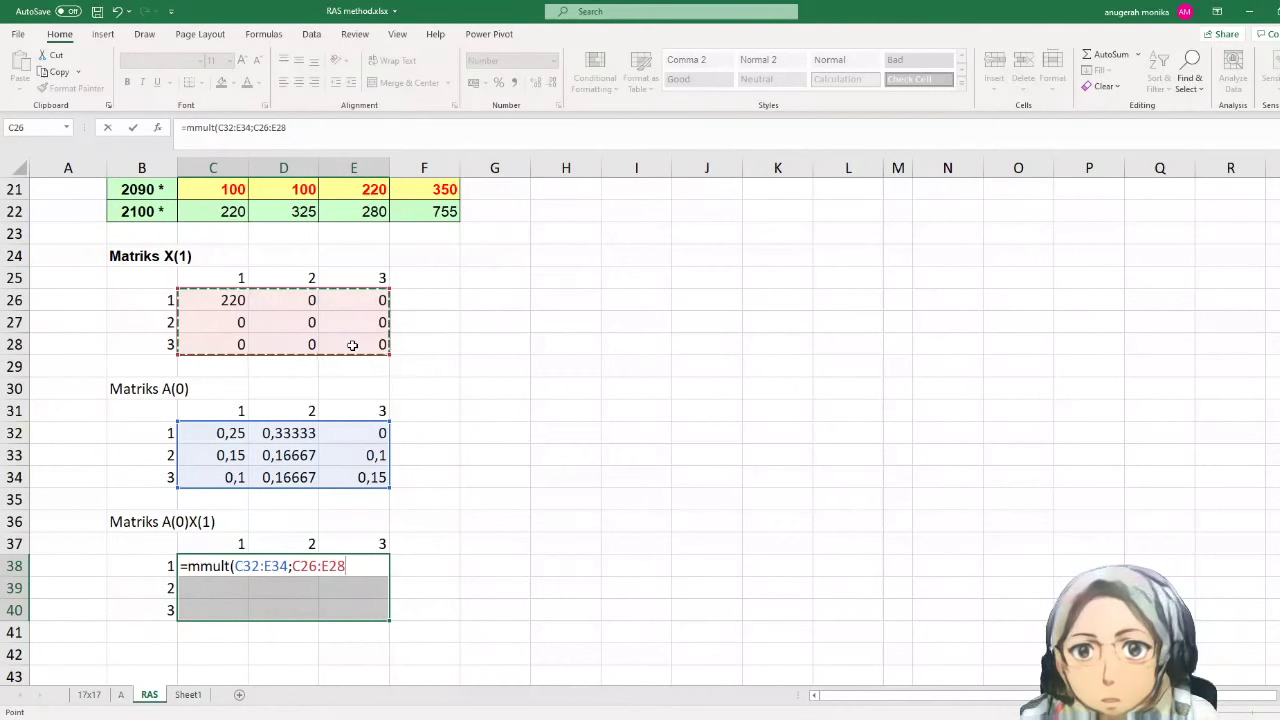
type(")")
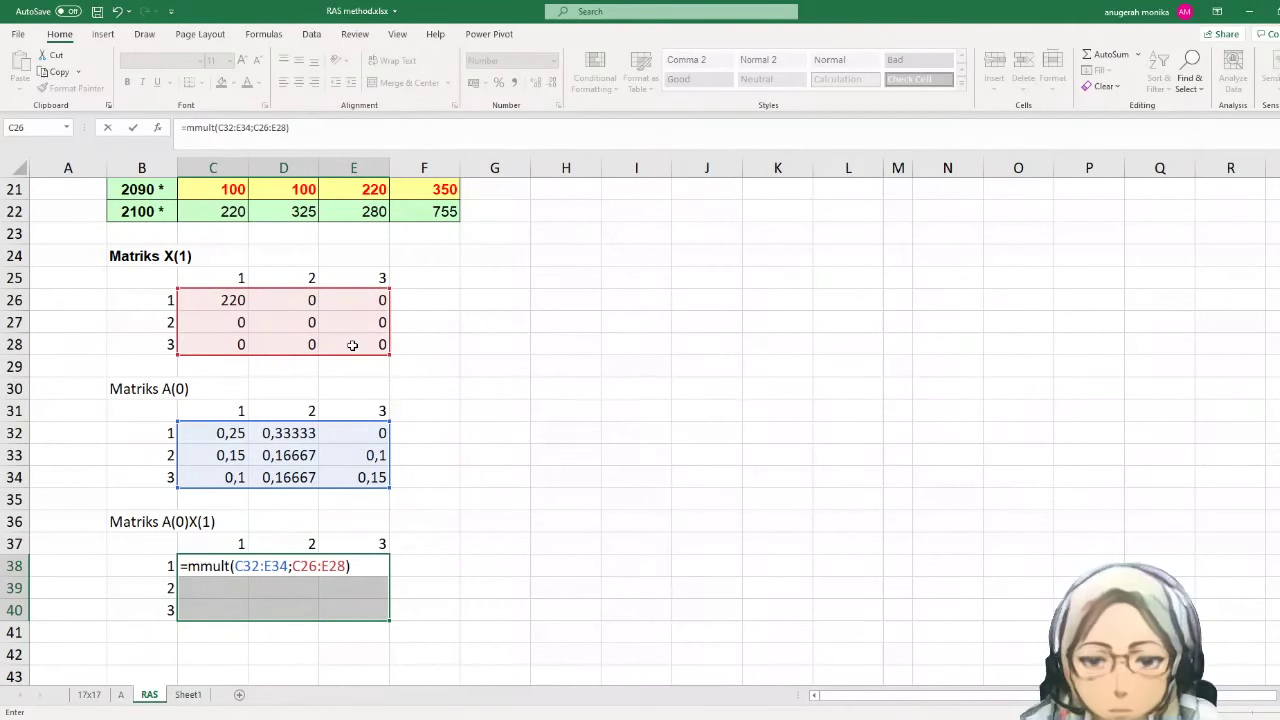
key("ctrl+shift+Return")
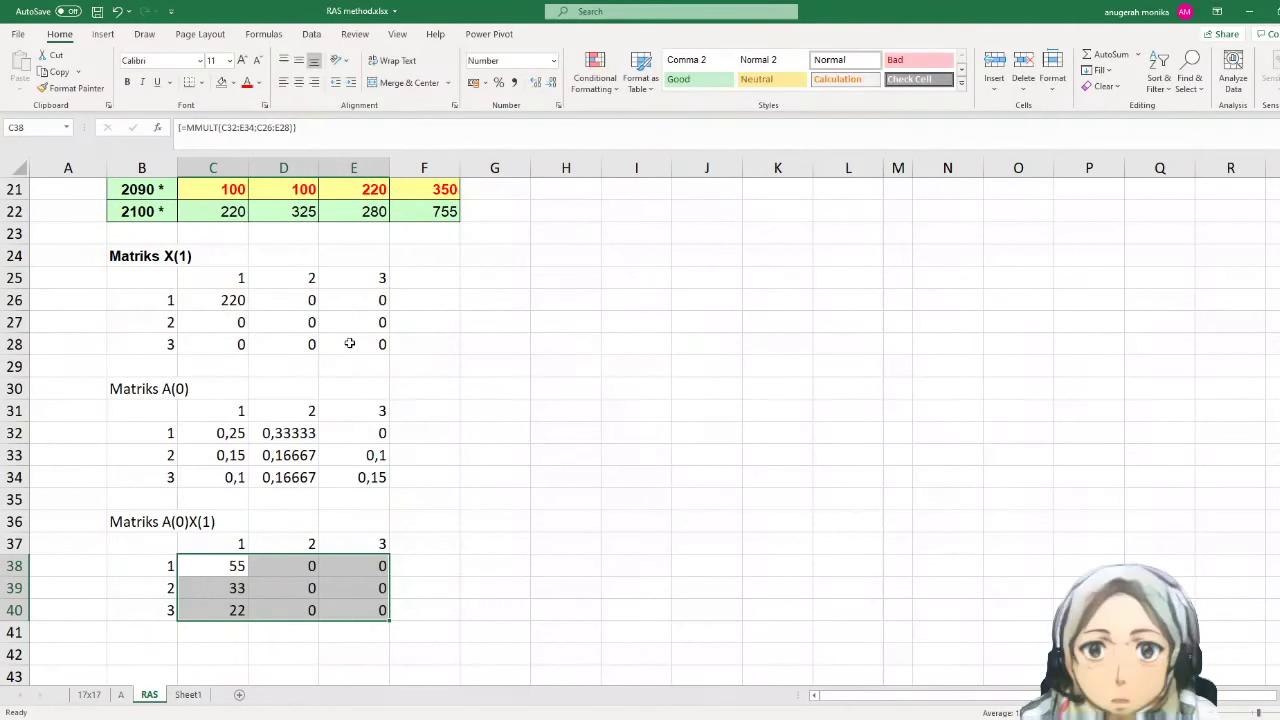
- Correct the C26 formula to =IF($B26=C$25;C$22;0) and fill it across C26:E28 of Matriks X(1)
scroll(350, 343, "up", 2)
left_click(232, 436)
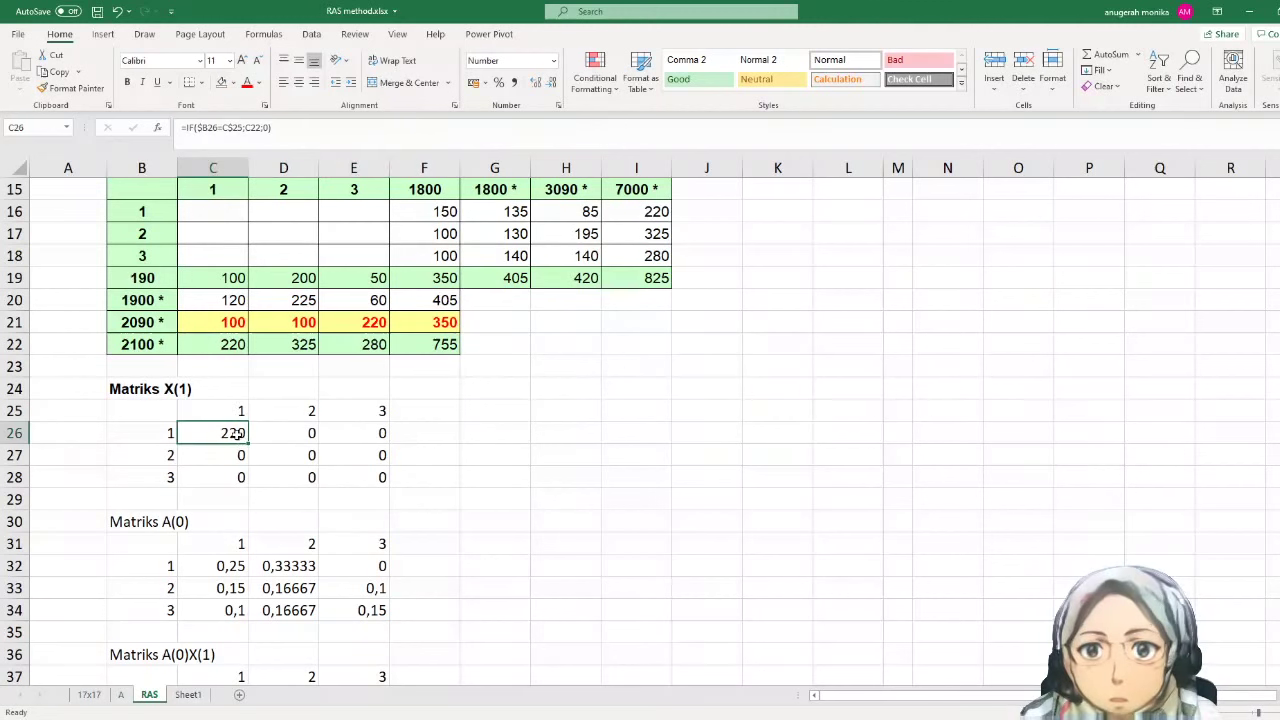
left_click(293, 449)
double_click(299, 451)
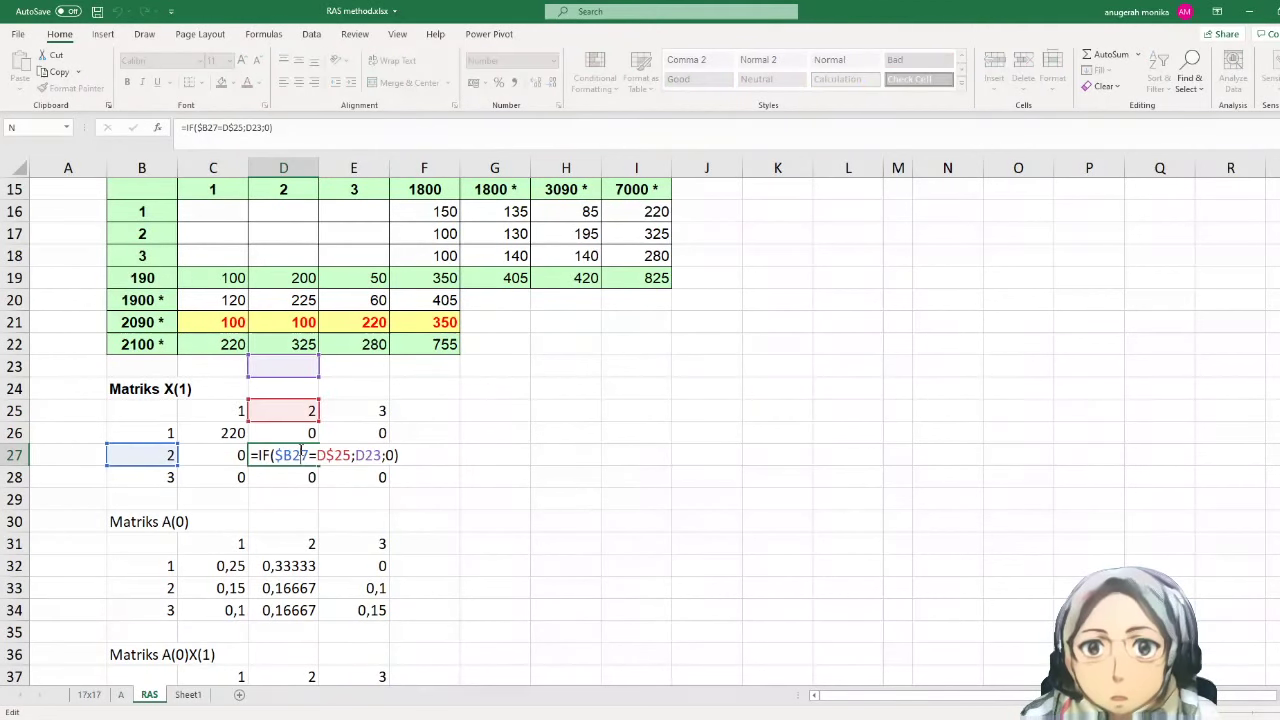
key("Escape")
left_click(231, 436)
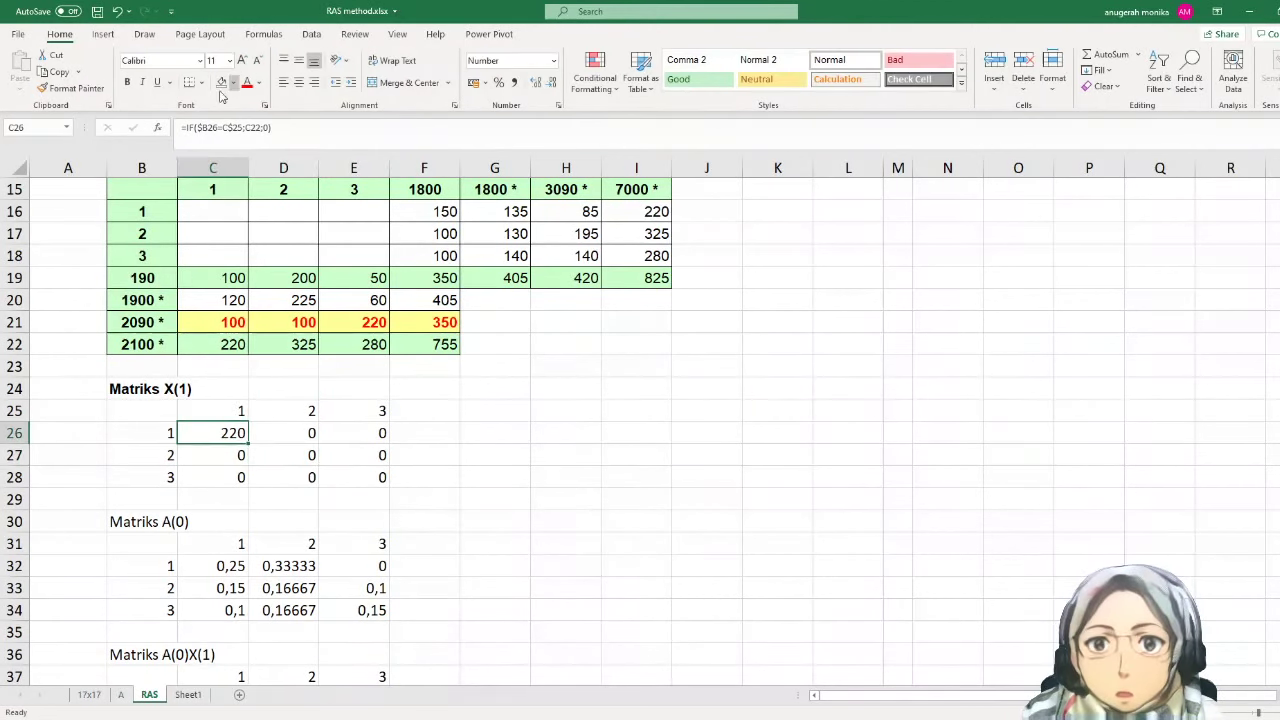
left_click(251, 127)
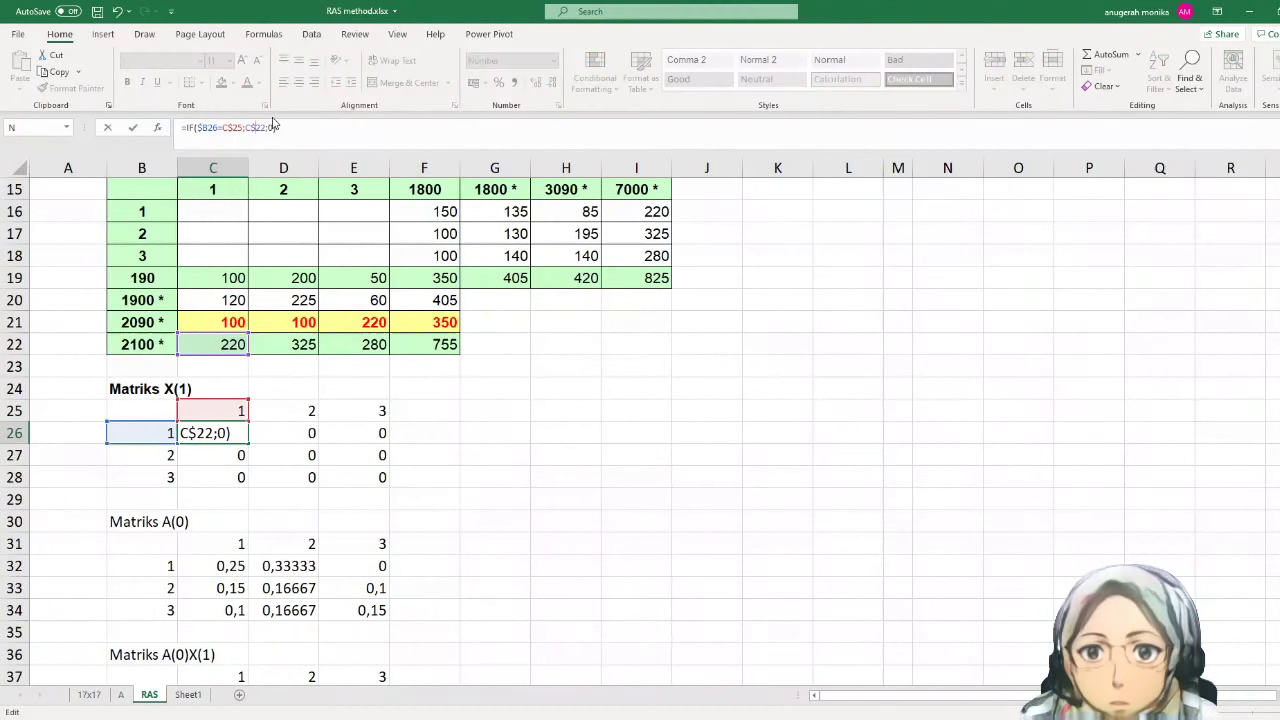
key("Return")
left_click(220, 434)
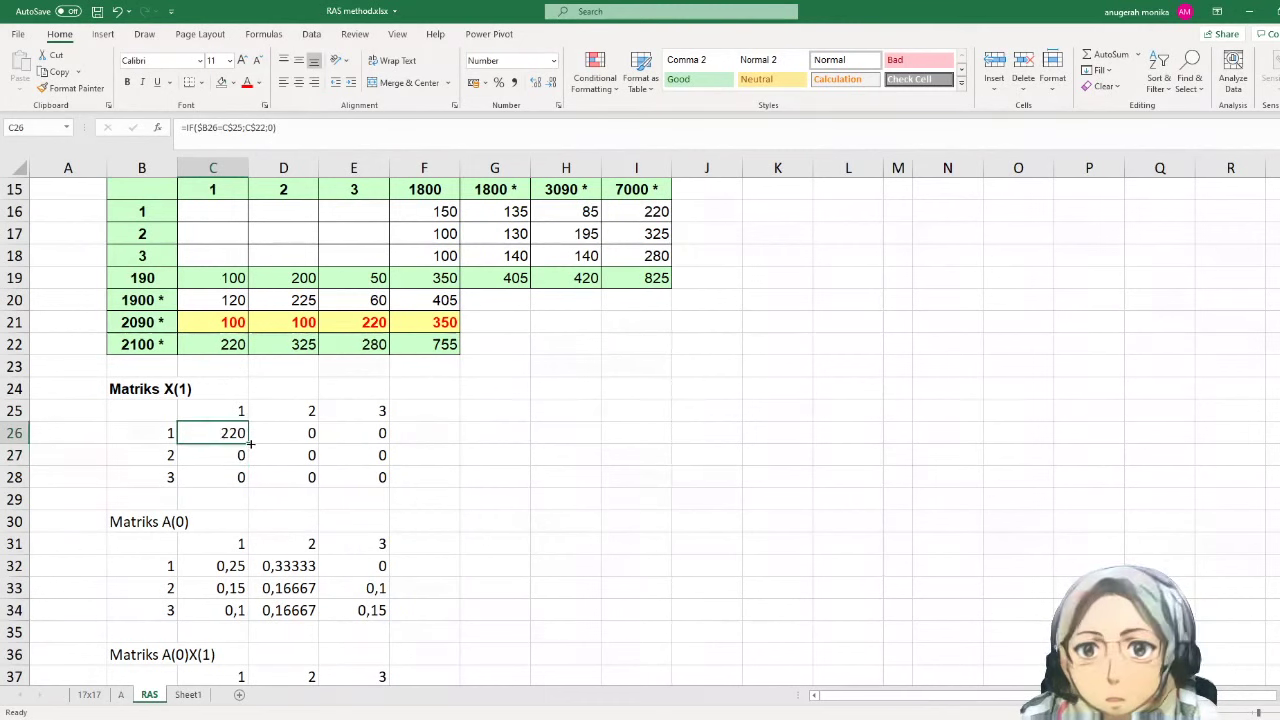
left_click_drag(247, 444, 372, 488)
left_click(363, 505)
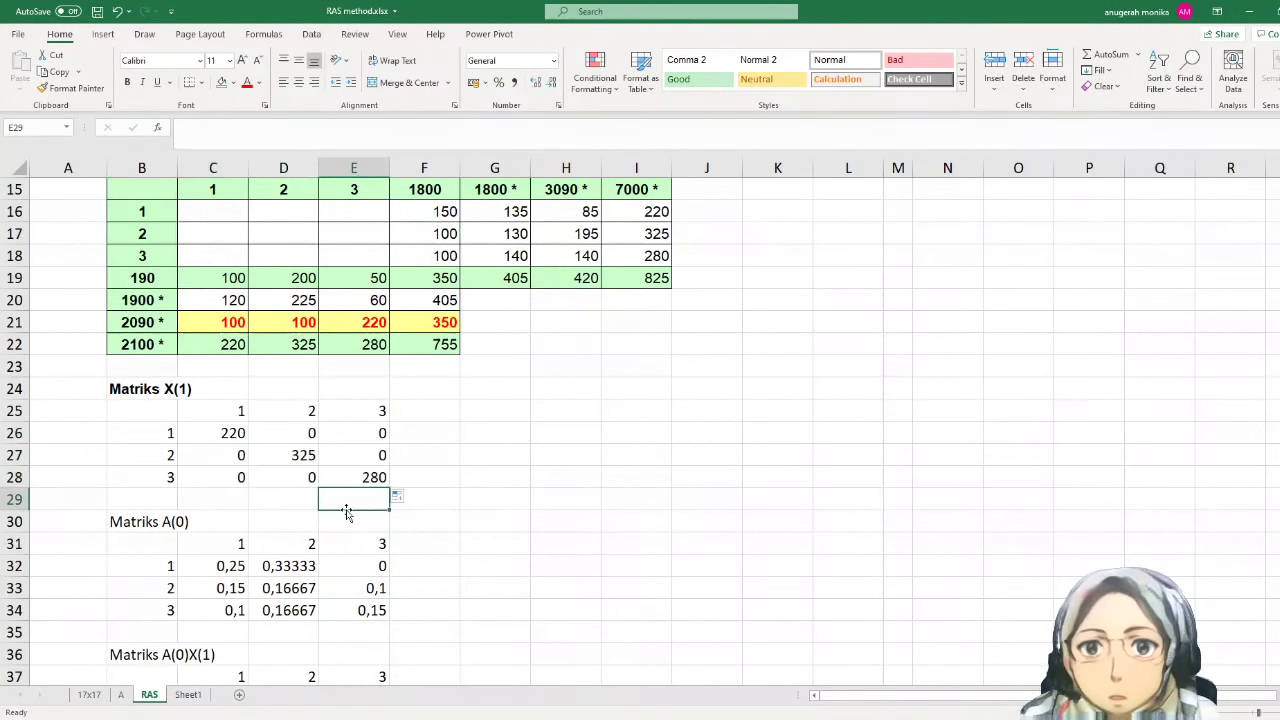
- Enter the column header 1800** in F37, beside the headers of Matriks A(0)X(1)
scroll(311, 555, "down", 3)
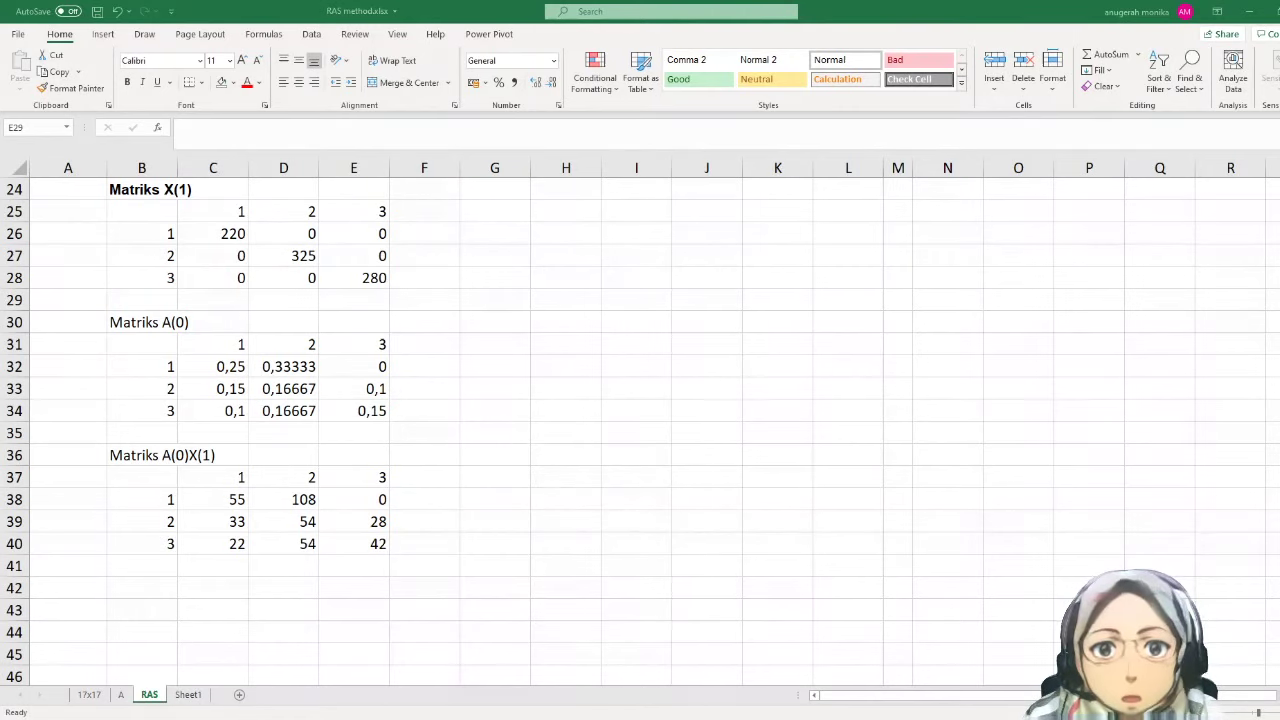
left_click(656, 692)
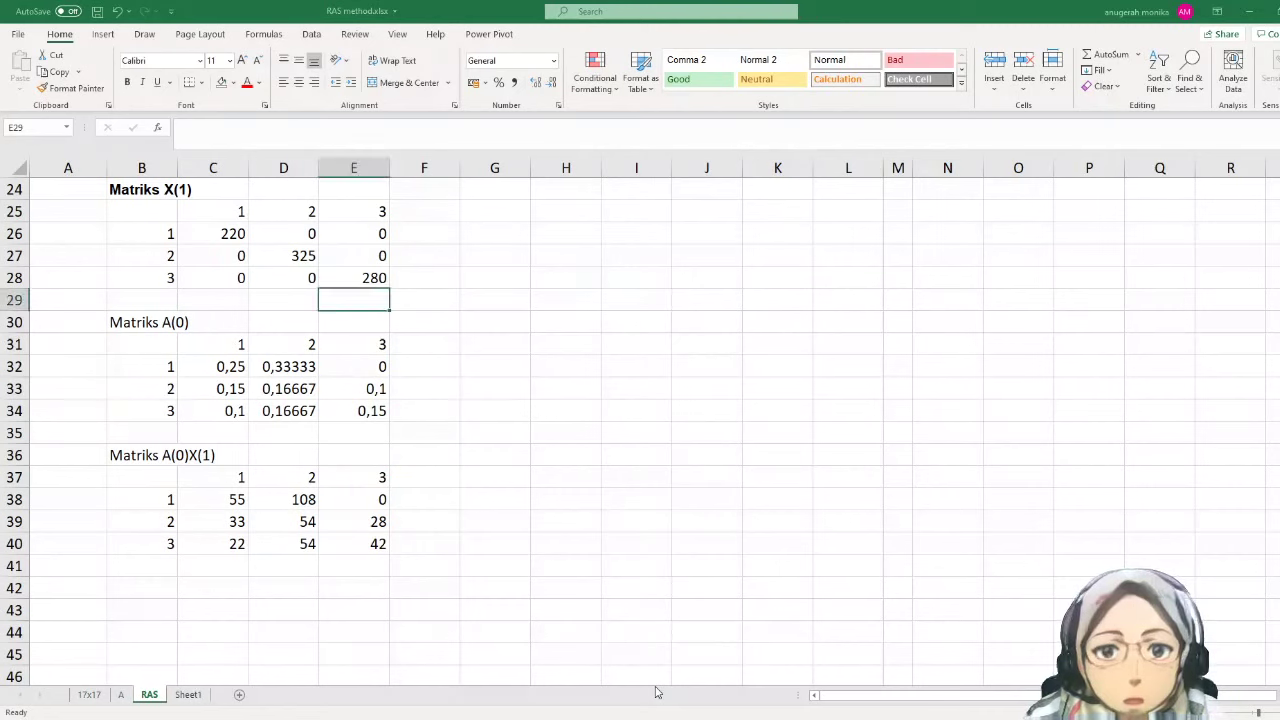
left_click(437, 471)
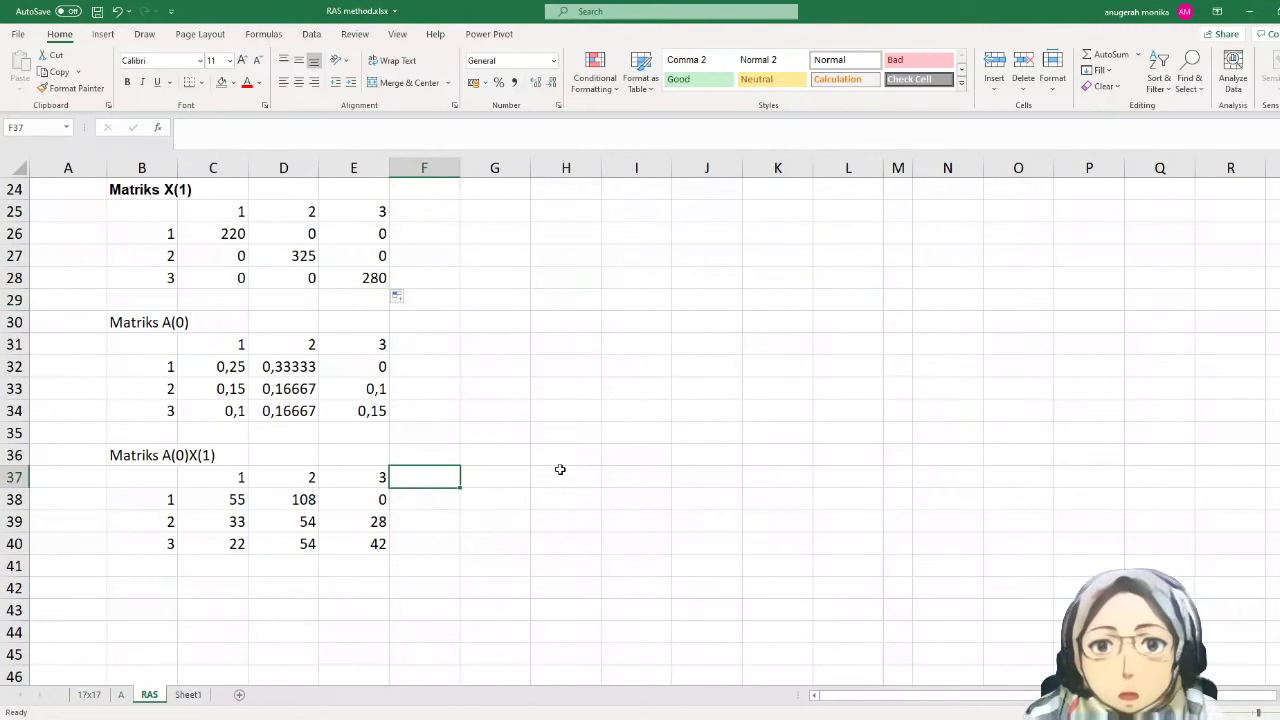
type("1800**")
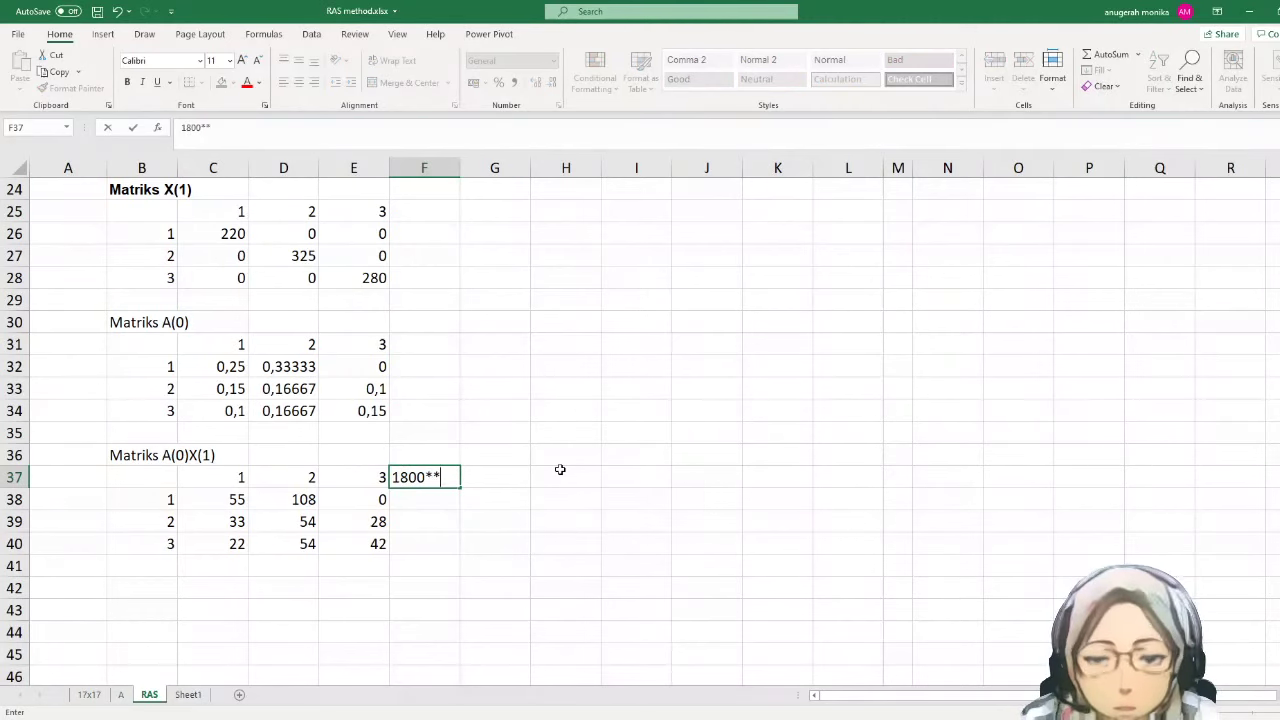
key("Return")
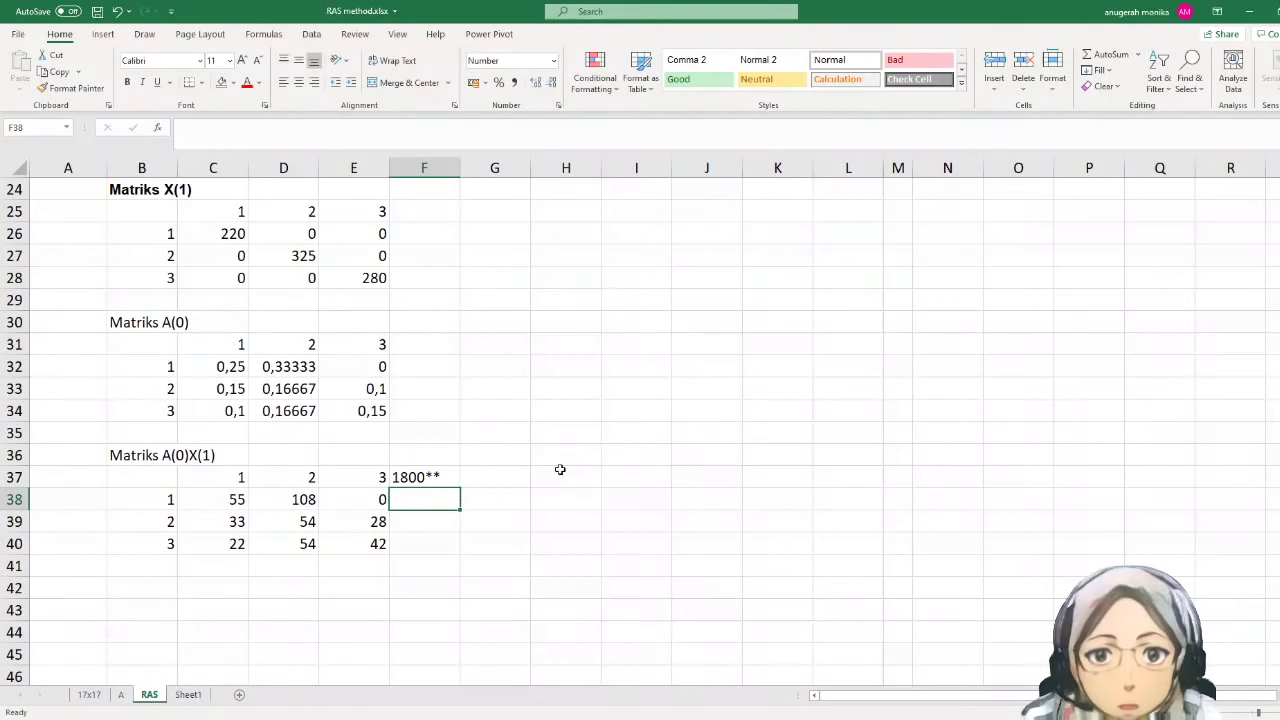
- Sum C38:E38 in F38 under the 1800** header and fill the formula down to F40
type("=sum(")
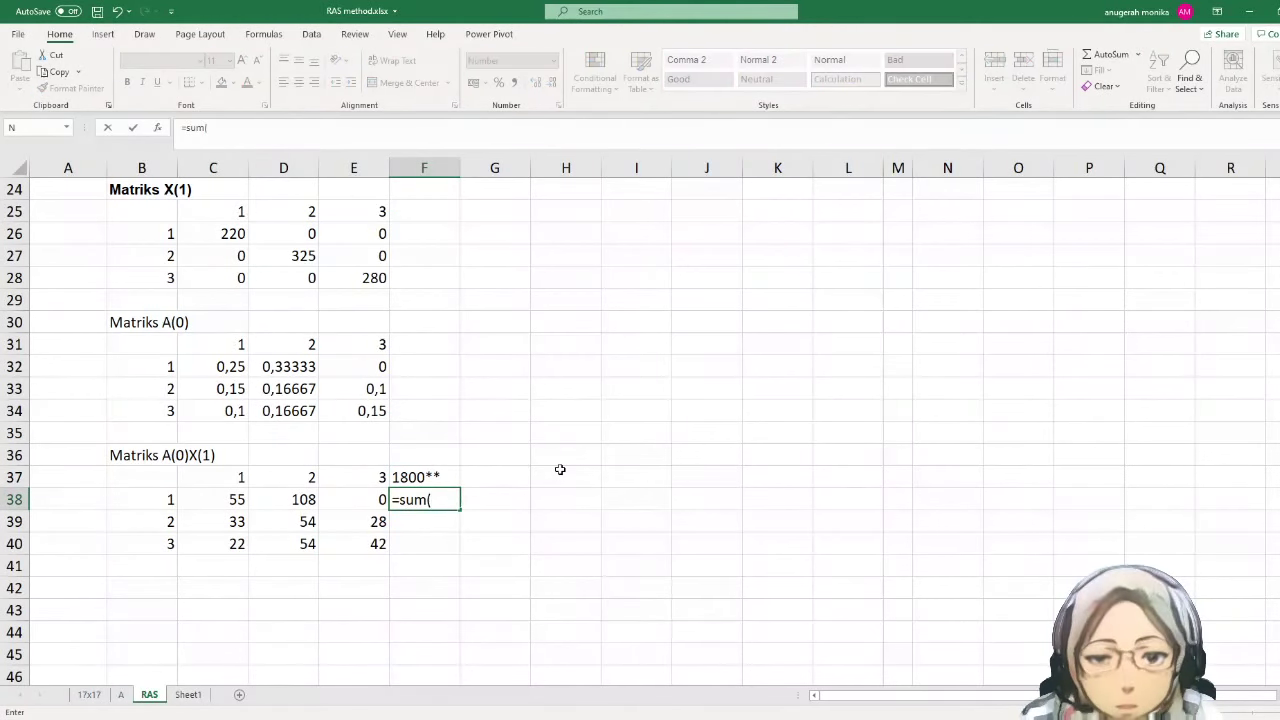
key("Left")
key("shift+Left")
key("shift+Left")
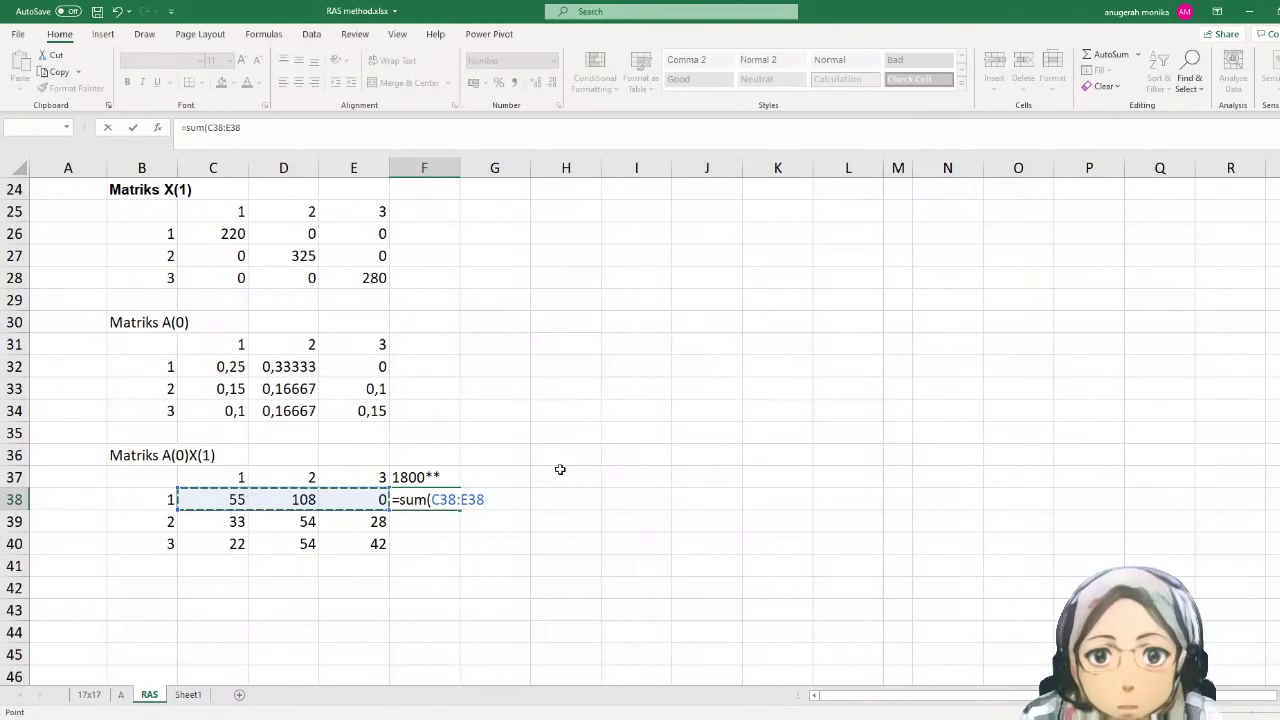
key("Return")
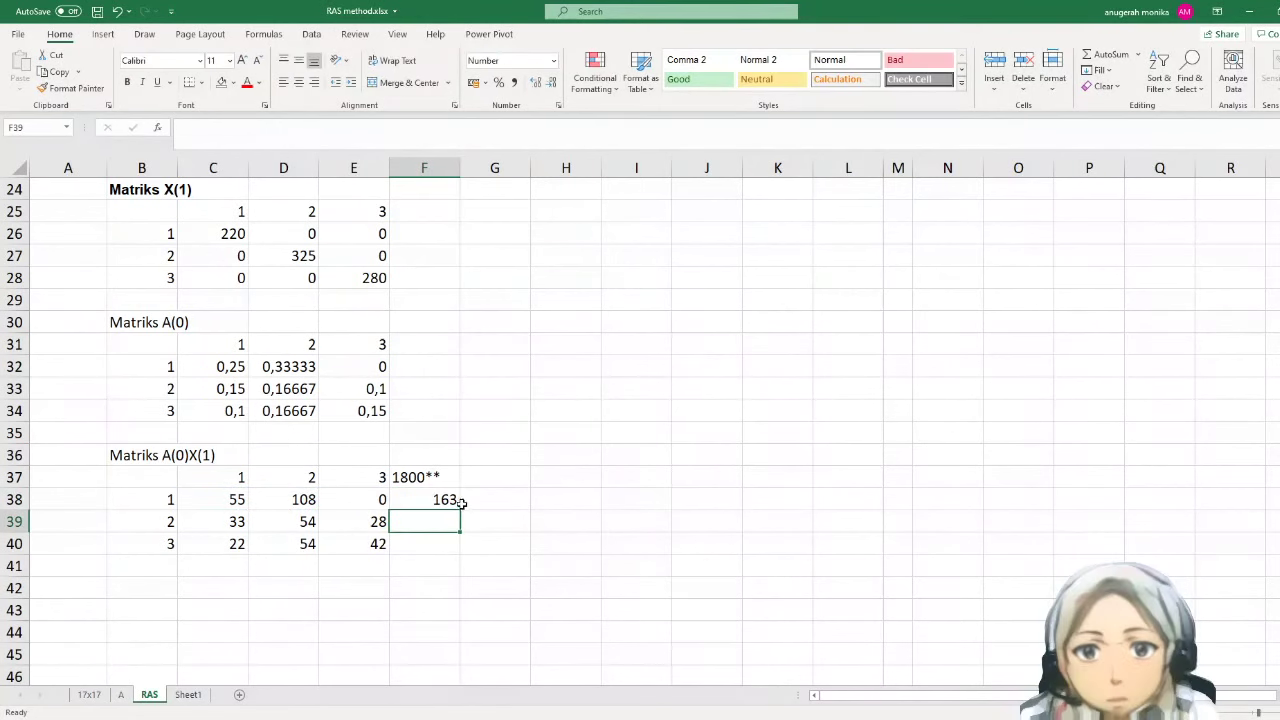
left_click(452, 500)
left_click_drag(459, 510, 455, 548)
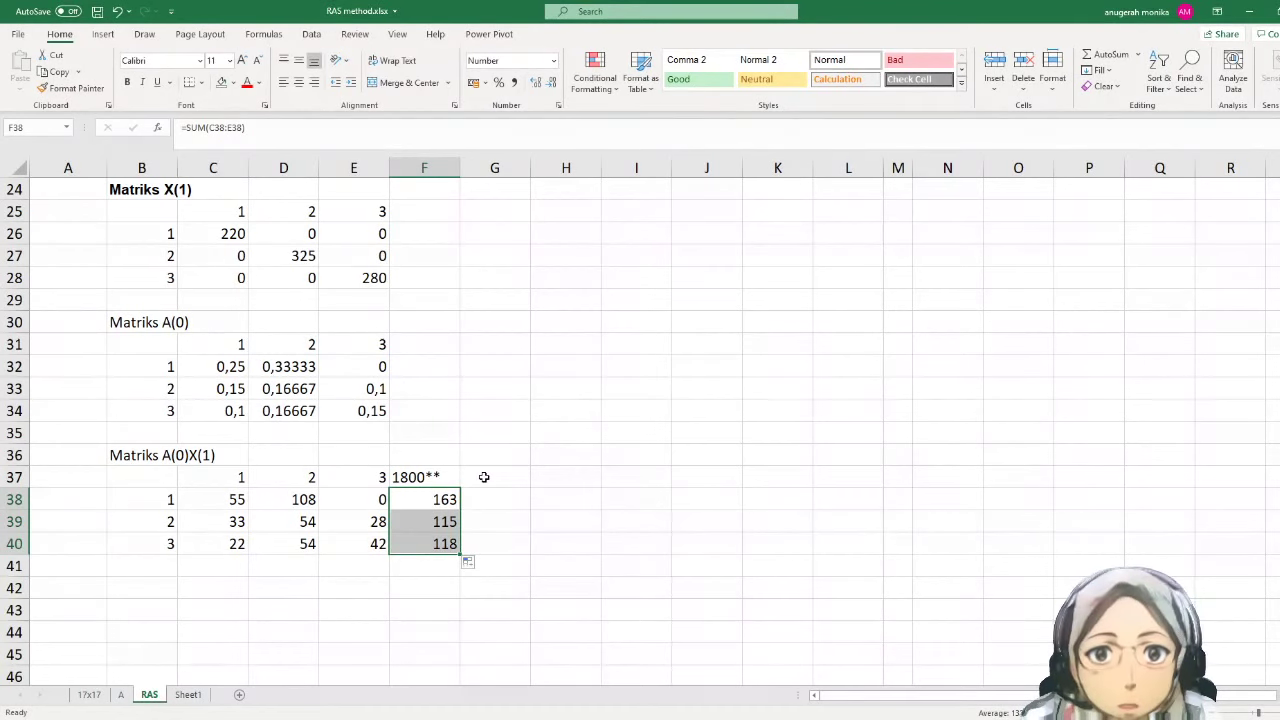
- Enter the column header 1800* in G37, beside the 1800** header of Matriks A(0)X(1)
left_click(484, 477)
type("1800*")
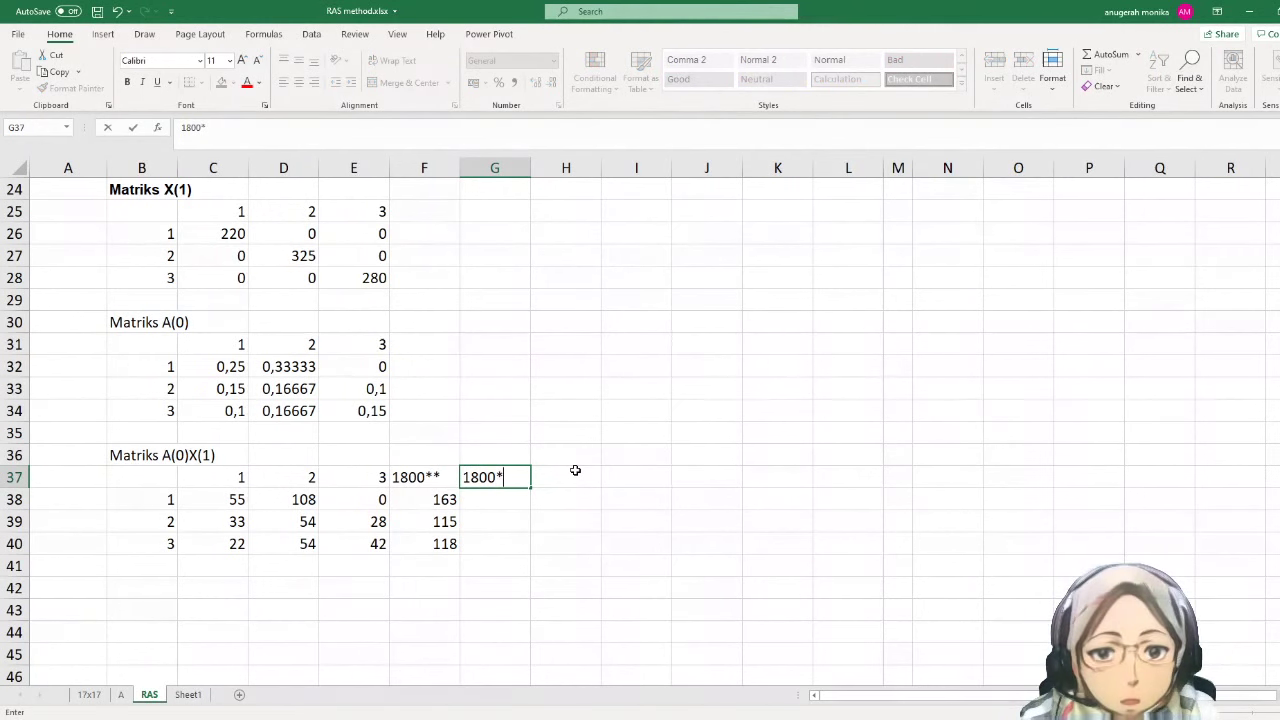
scroll(537, 465, "up", 1)
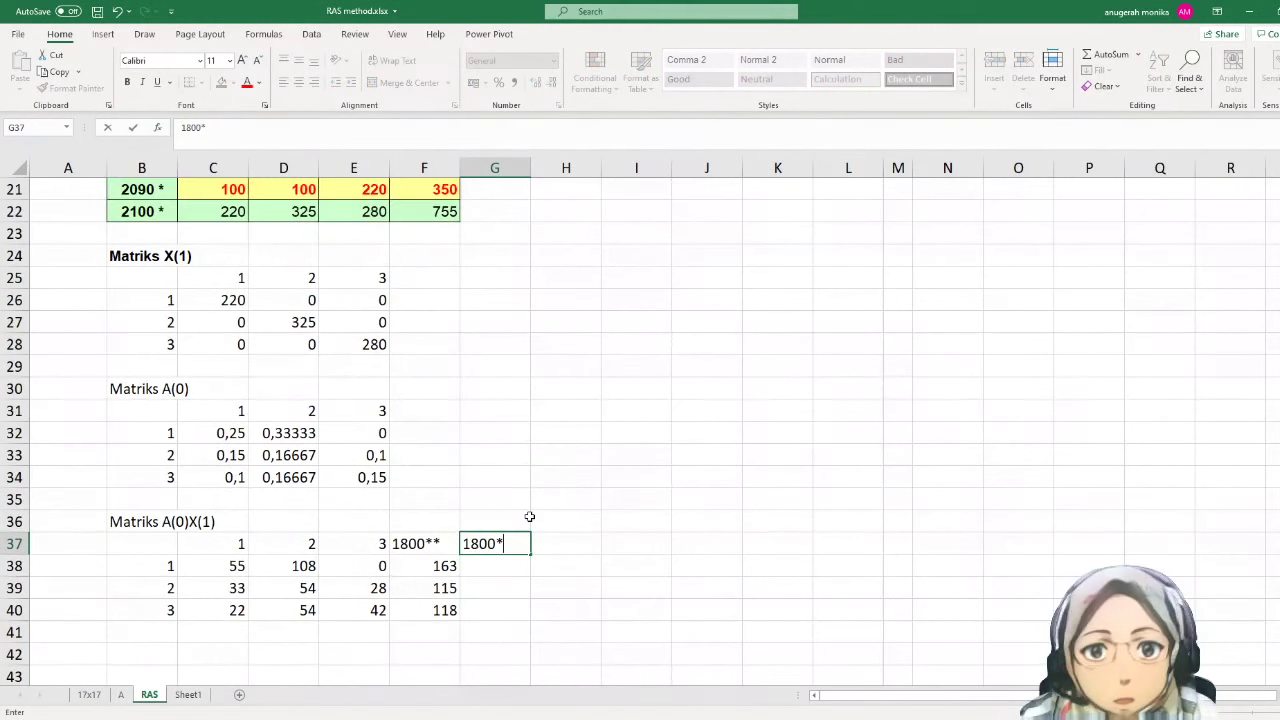
left_click(534, 519)
- Copy the 1800* values in G16:G18 of the 2013 target table into G38:G40 under the 1800* header
scroll(499, 537, "up", 4)
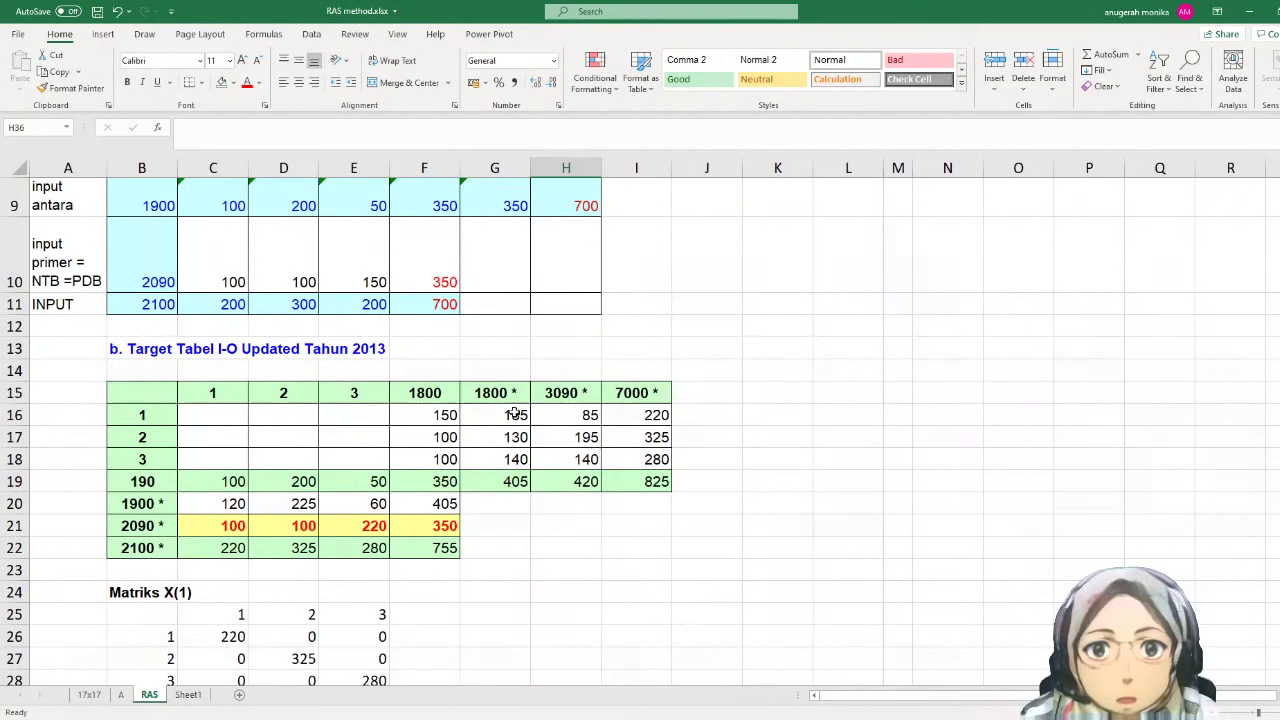
left_click_drag(504, 405, 506, 459)
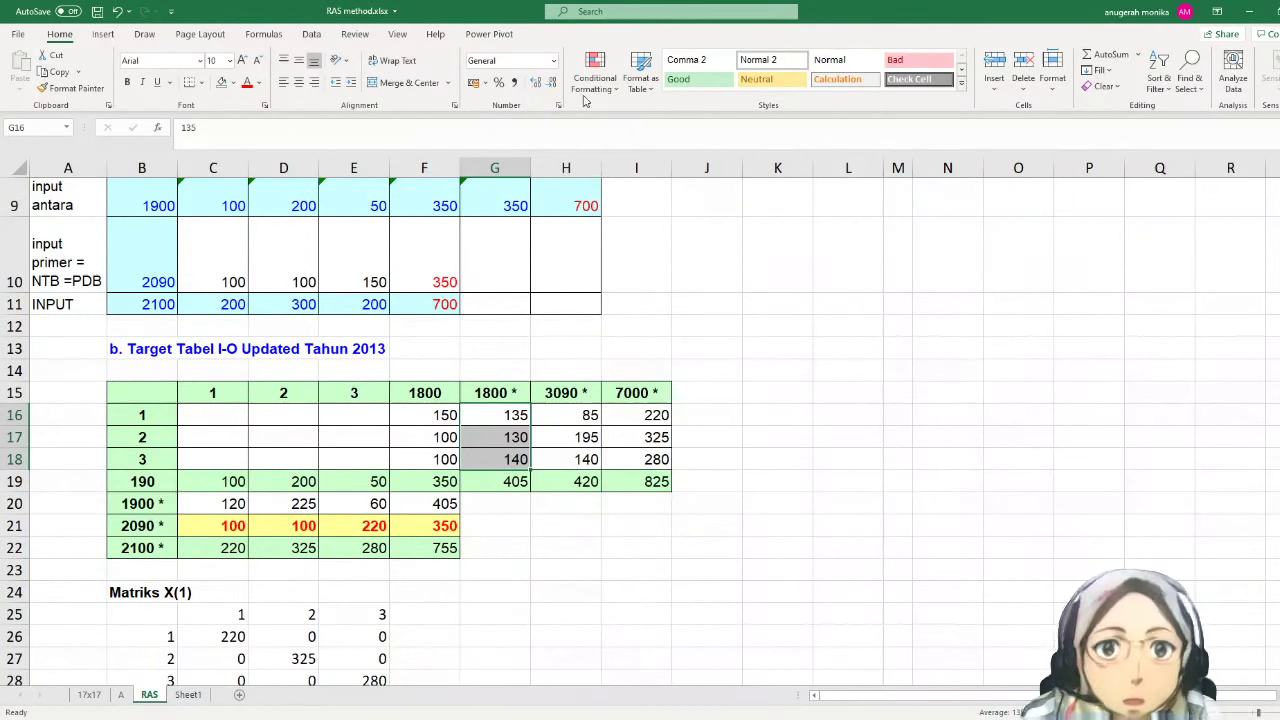
key("ctrl+c")
scroll(563, 349, "down", 5)
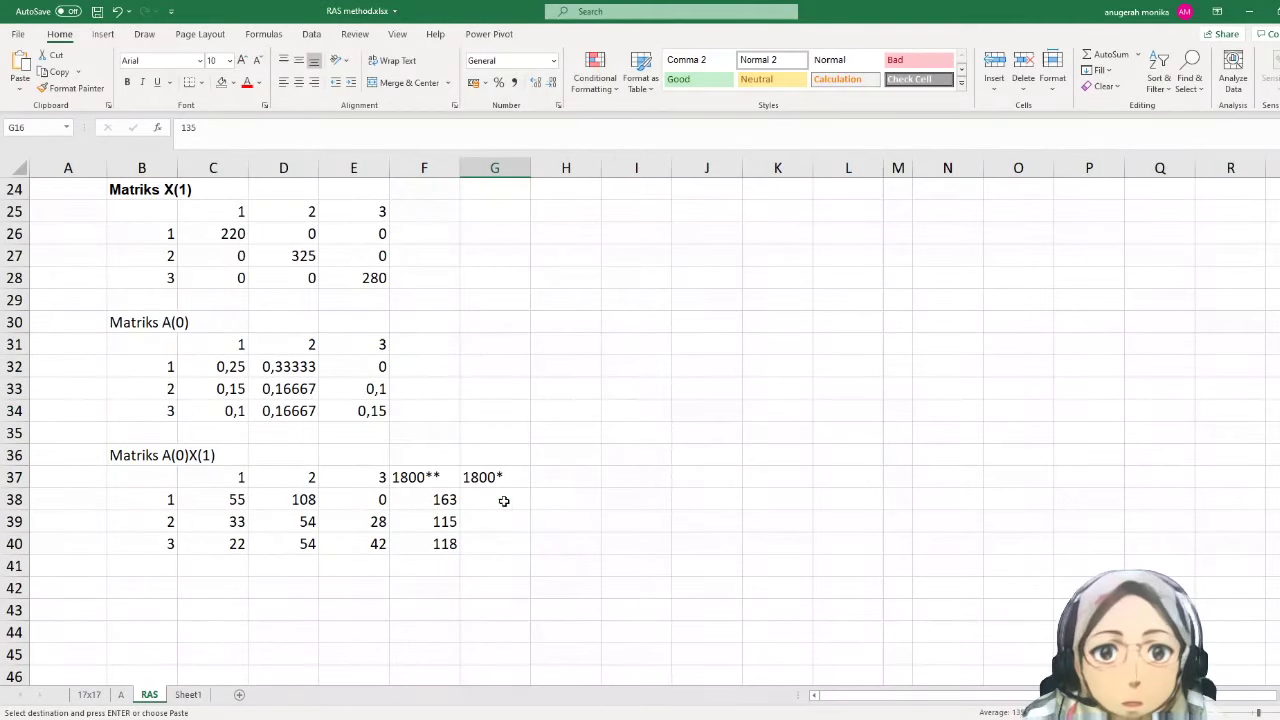
left_click(504, 501)
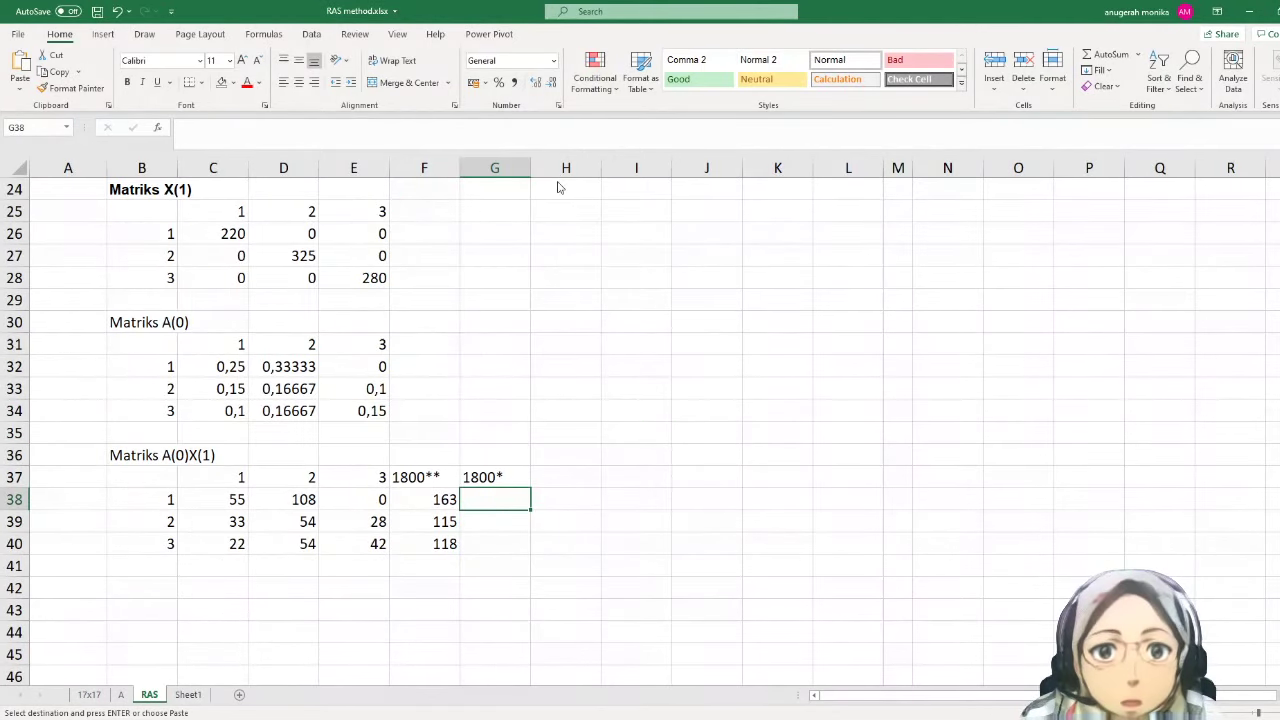
key("ctrl+v")
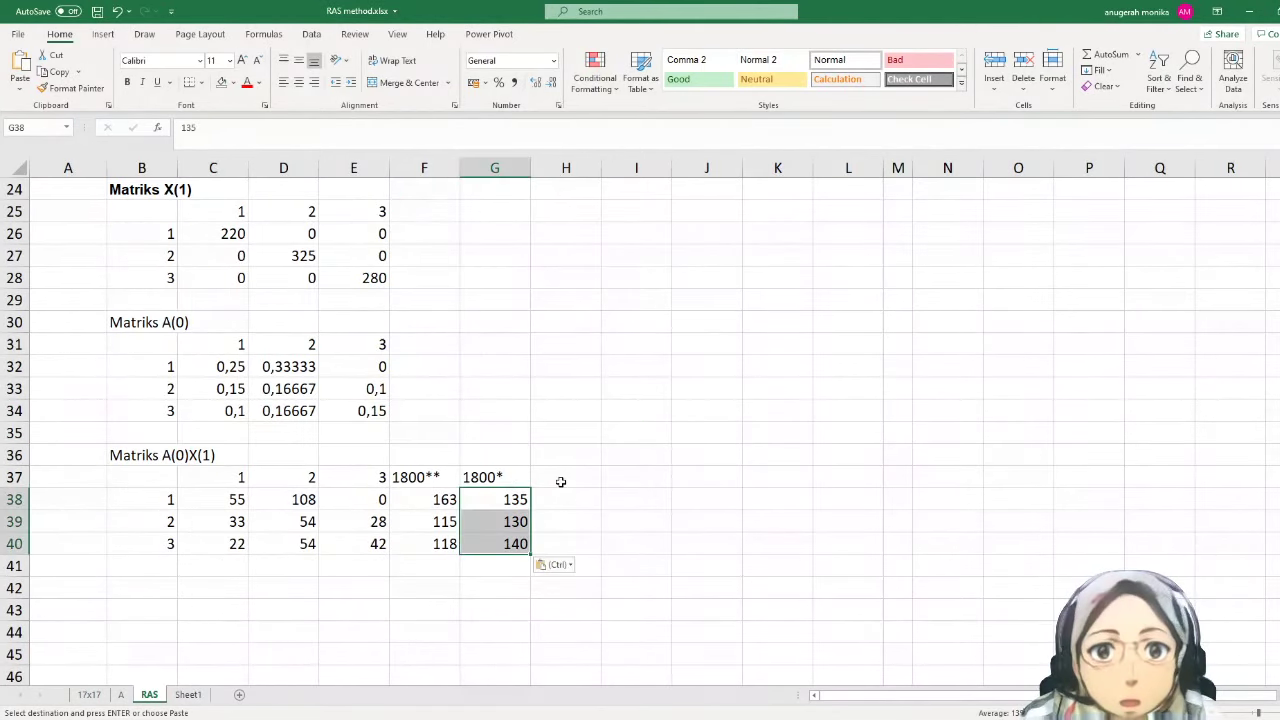
left_click(562, 480)
- Enter the title Matriks R(1) in B42, below Matriks A(0)X(1)
left_click(150, 588)
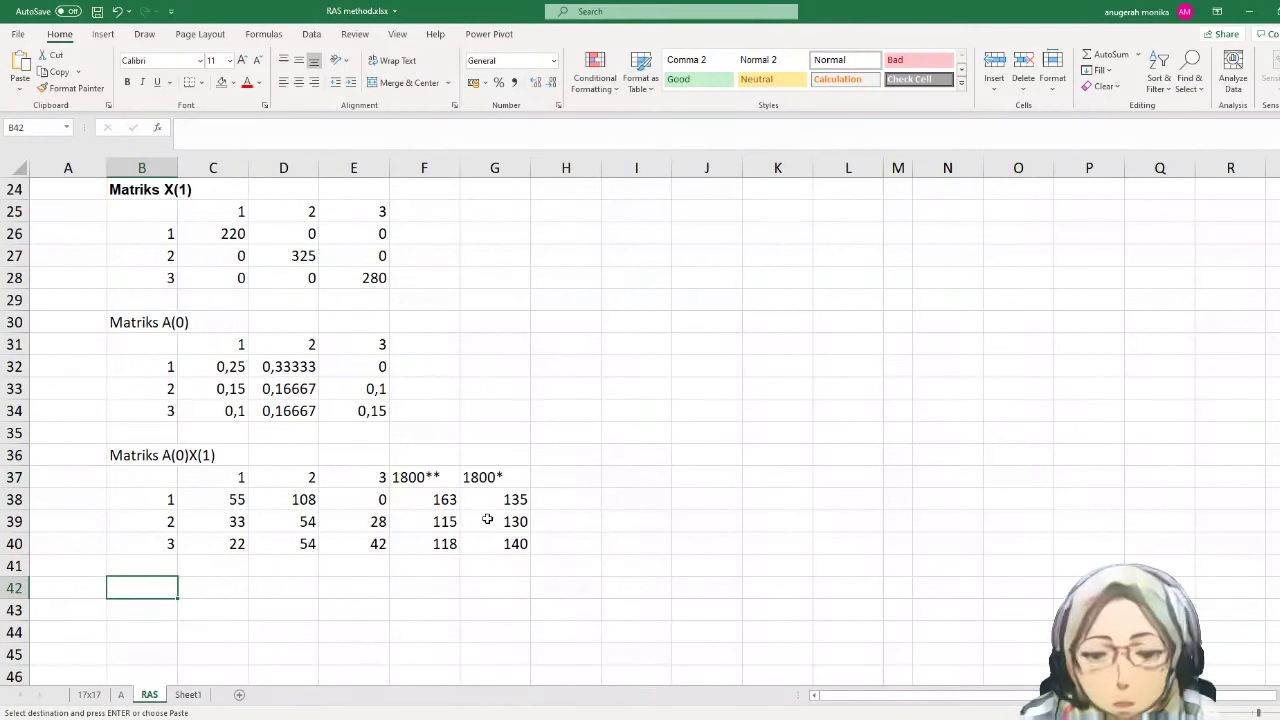
type("Matriks")
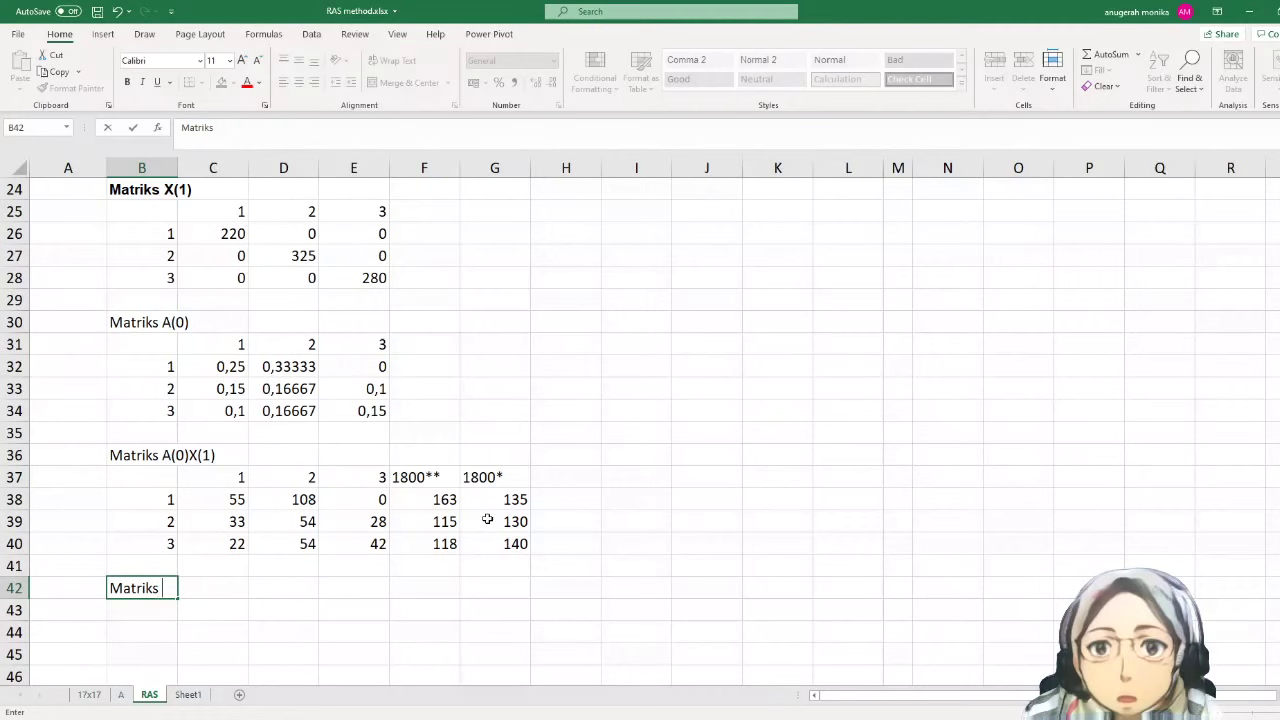
type(" R(1")
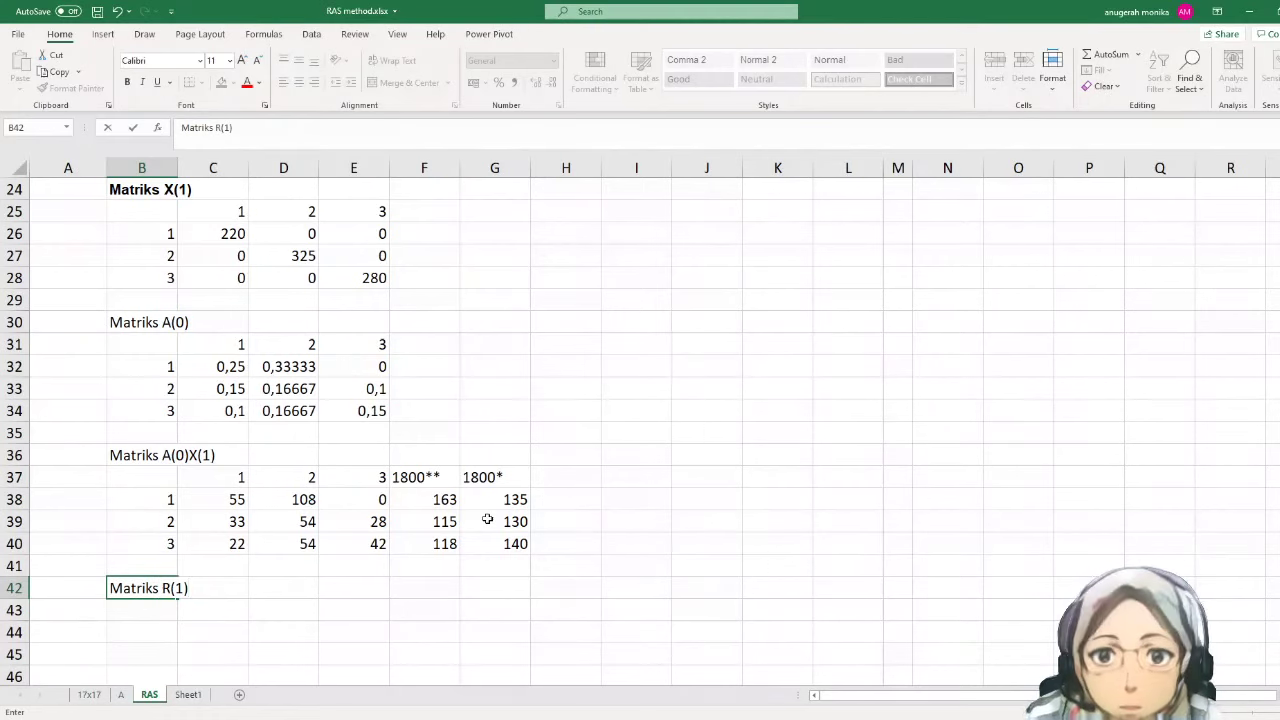
key("Return")
- Copy the labels 1 to 3 from B38:B40 into B44:B46 and transpose them into C43:E43 as Matriks R(1) headers
scroll(392, 523, "down", 2)
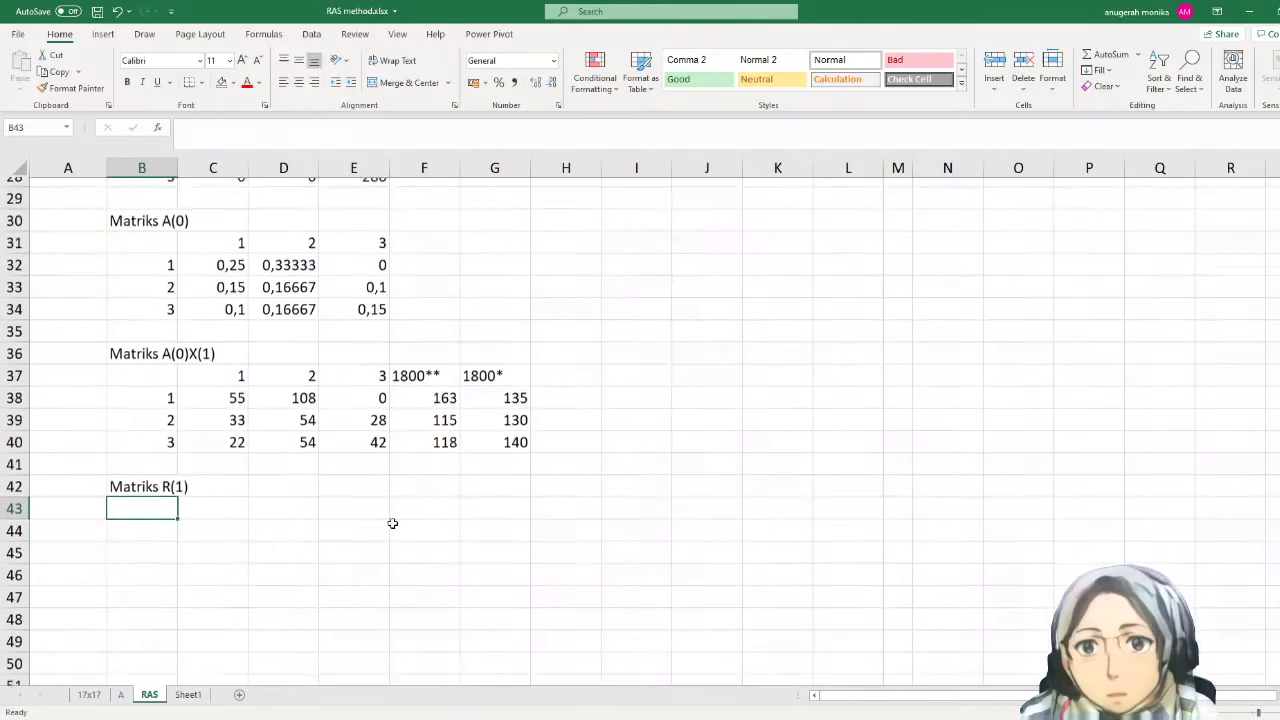
left_click_drag(158, 367, 154, 409)
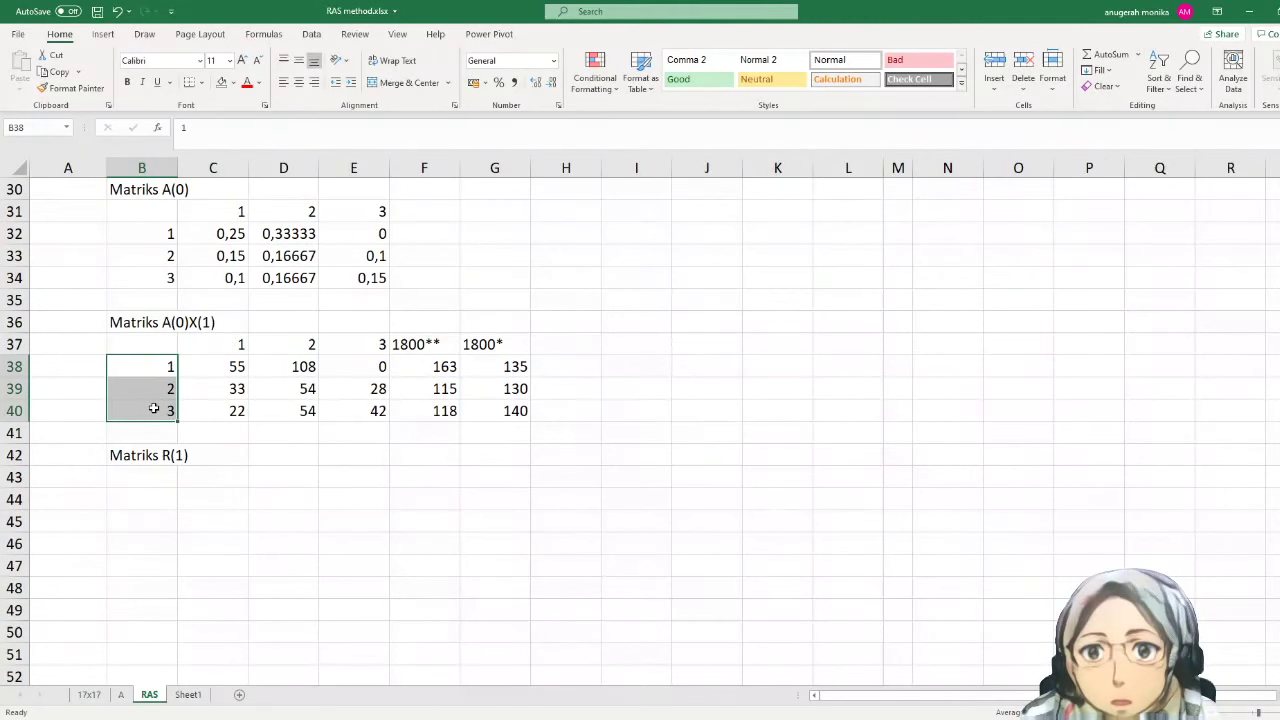
key("ctrl+c")
left_click(148, 494)
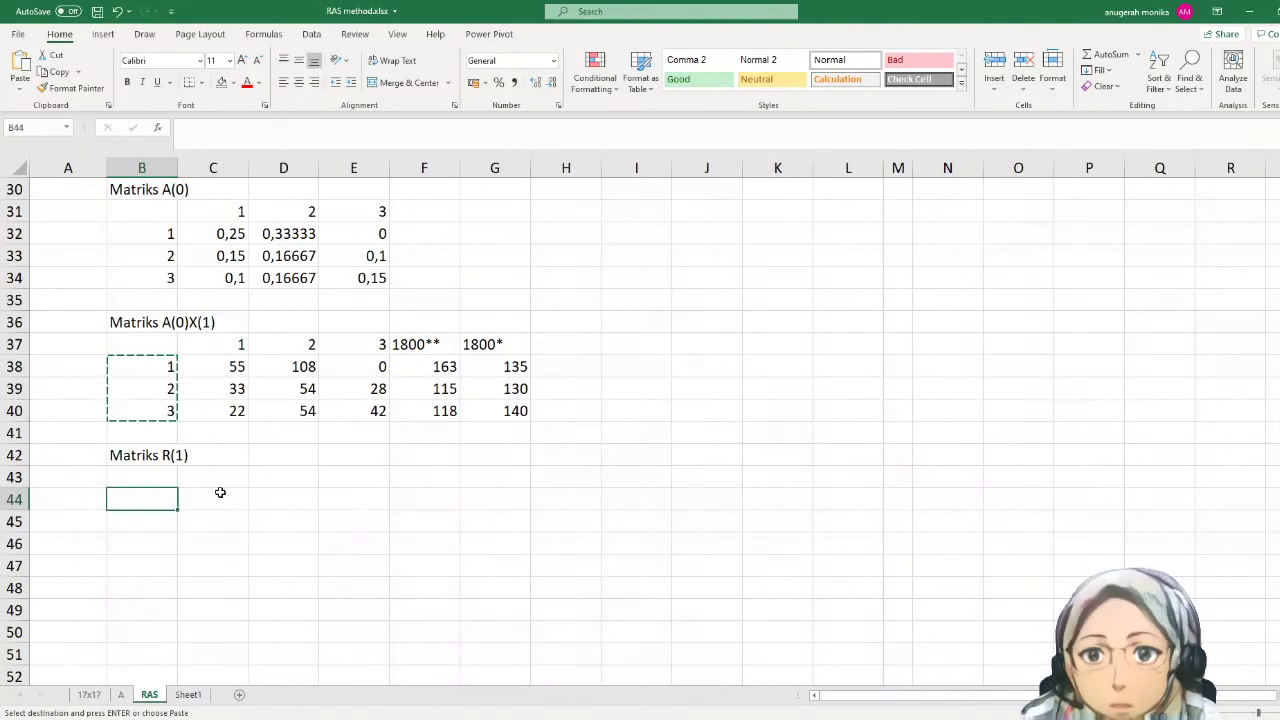
key("ctrl+v")
left_click(214, 480)
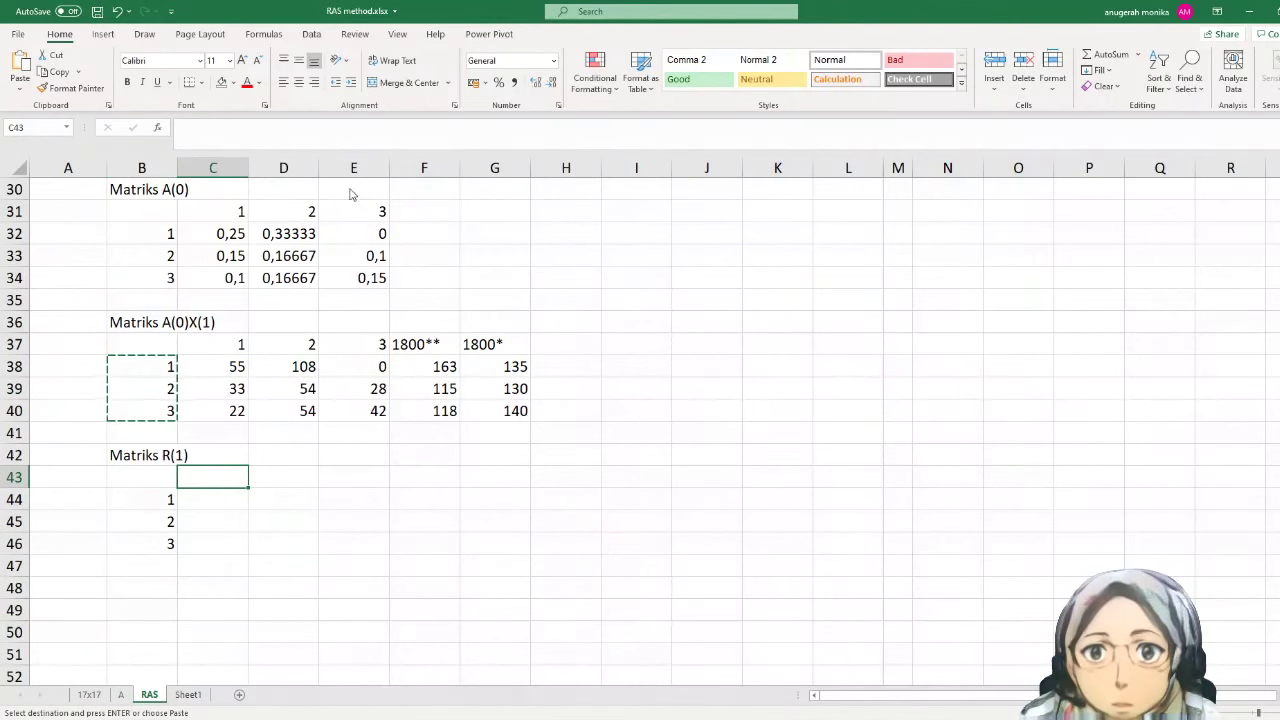
left_click(417, 232)
left_click(302, 515)
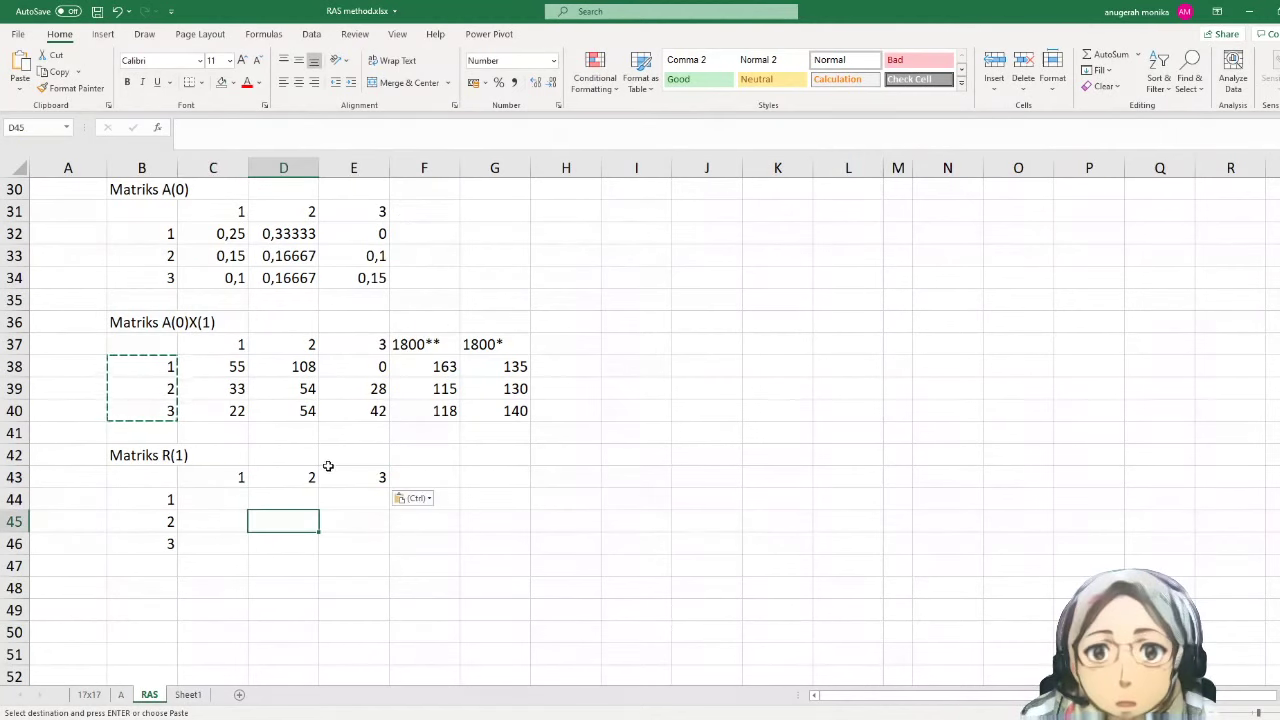
- Examine the 1800** and 1800* columns of Matriks A(0)X(1) alongside the row values they relate to
left_click(233, 502)
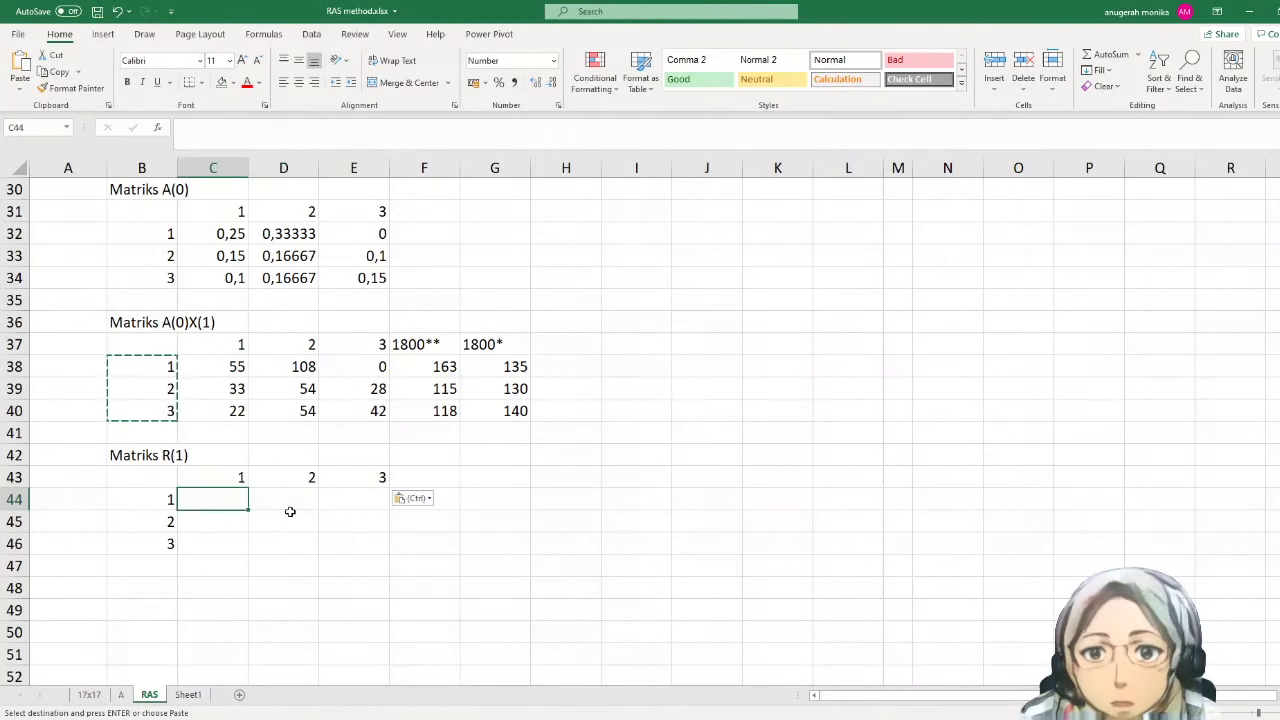
left_click(494, 345)
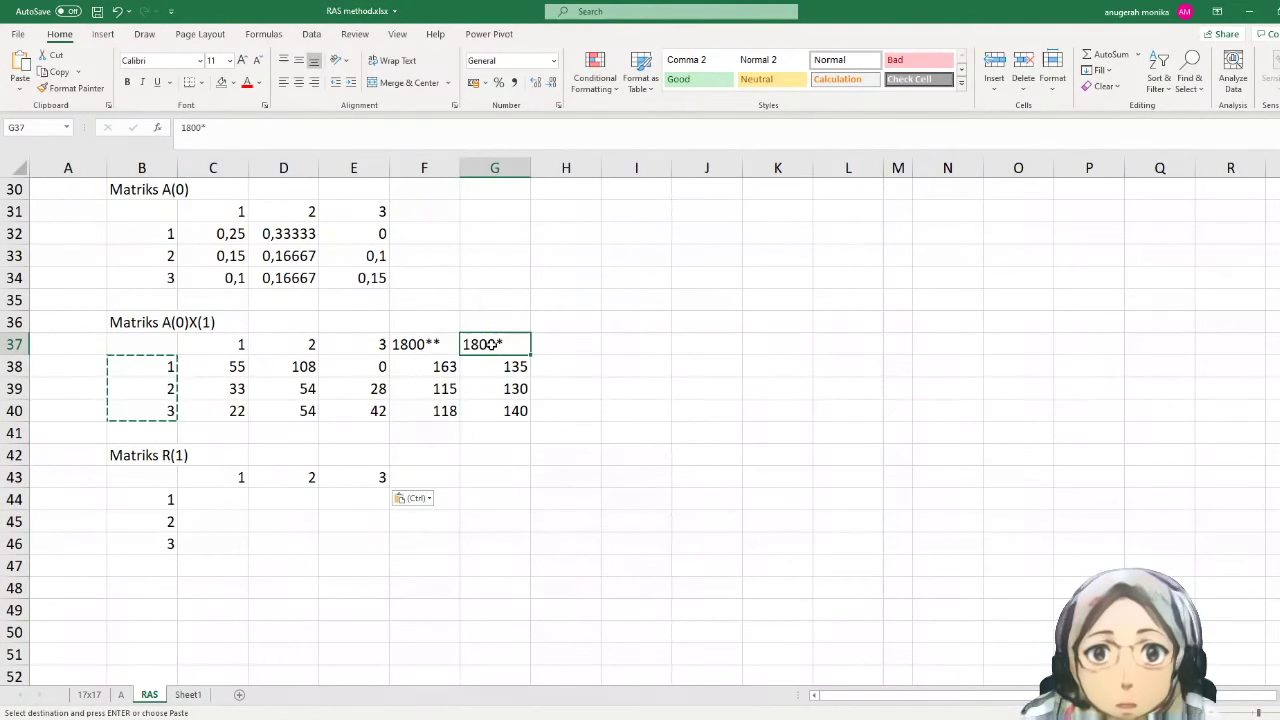
left_click(430, 360)
left_click_drag(213, 374, 329, 371)
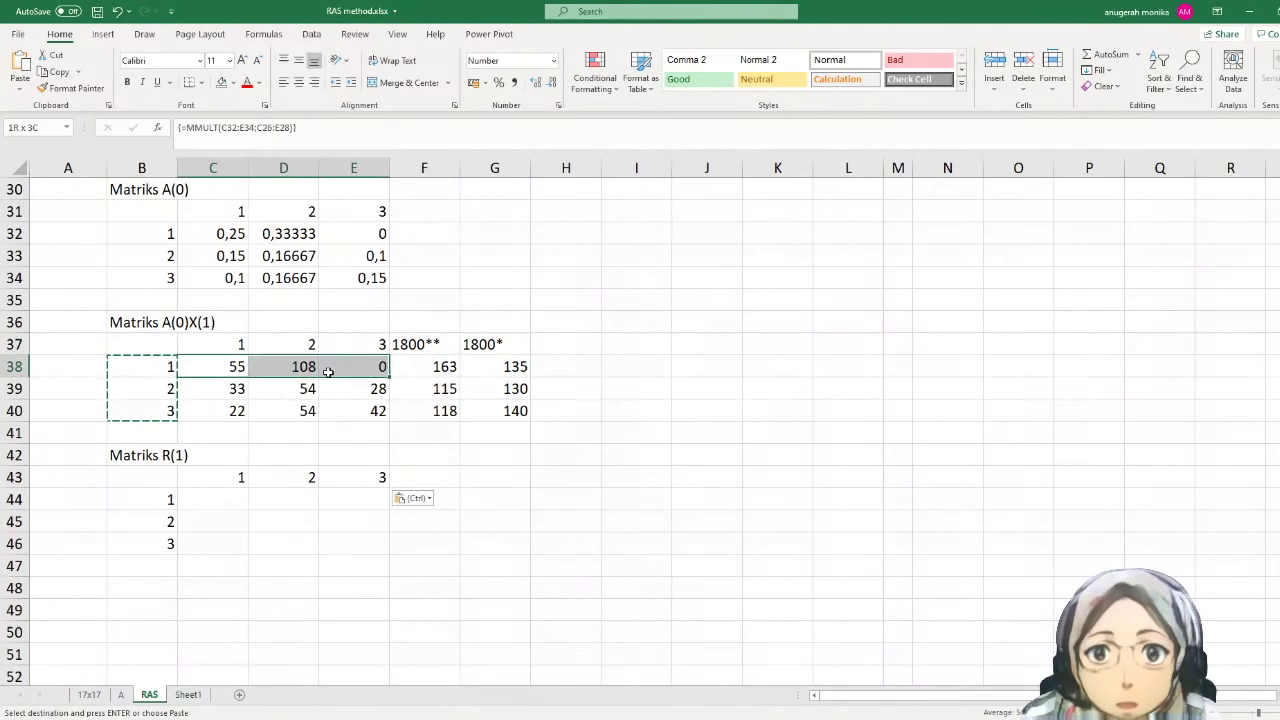
key("Escape")
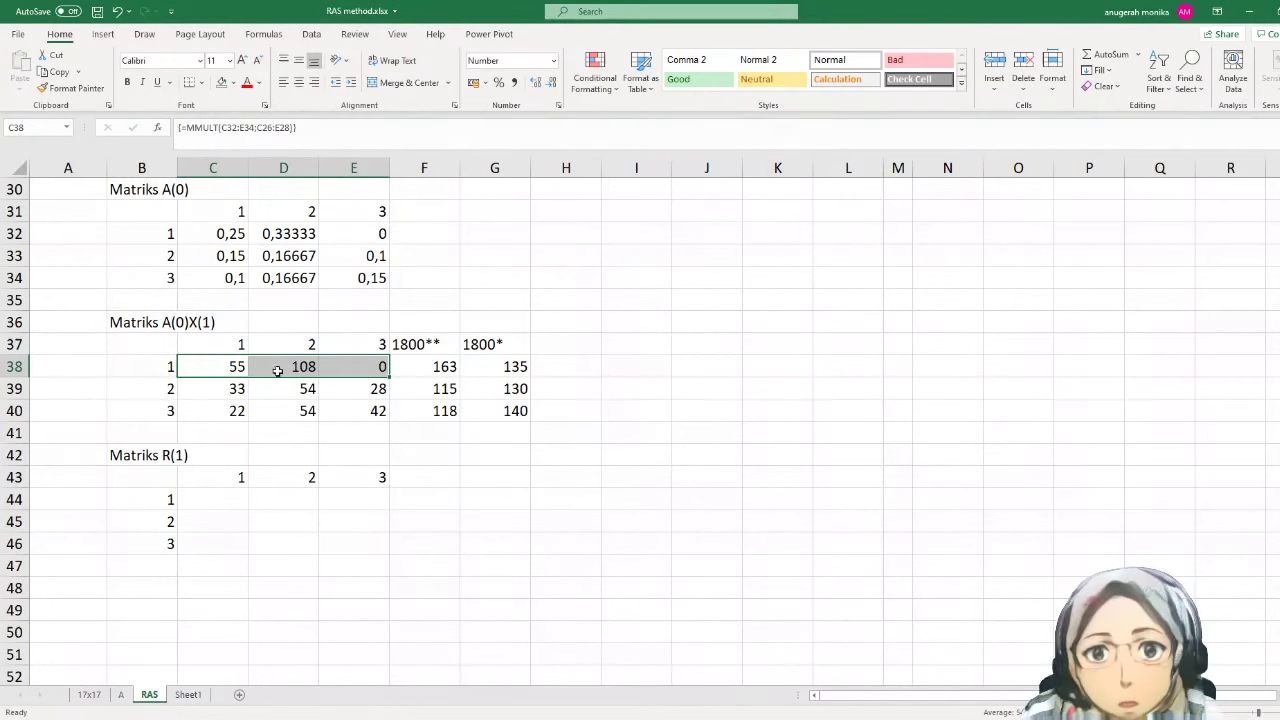
left_click(505, 360)
left_click_drag(506, 354, 511, 410)
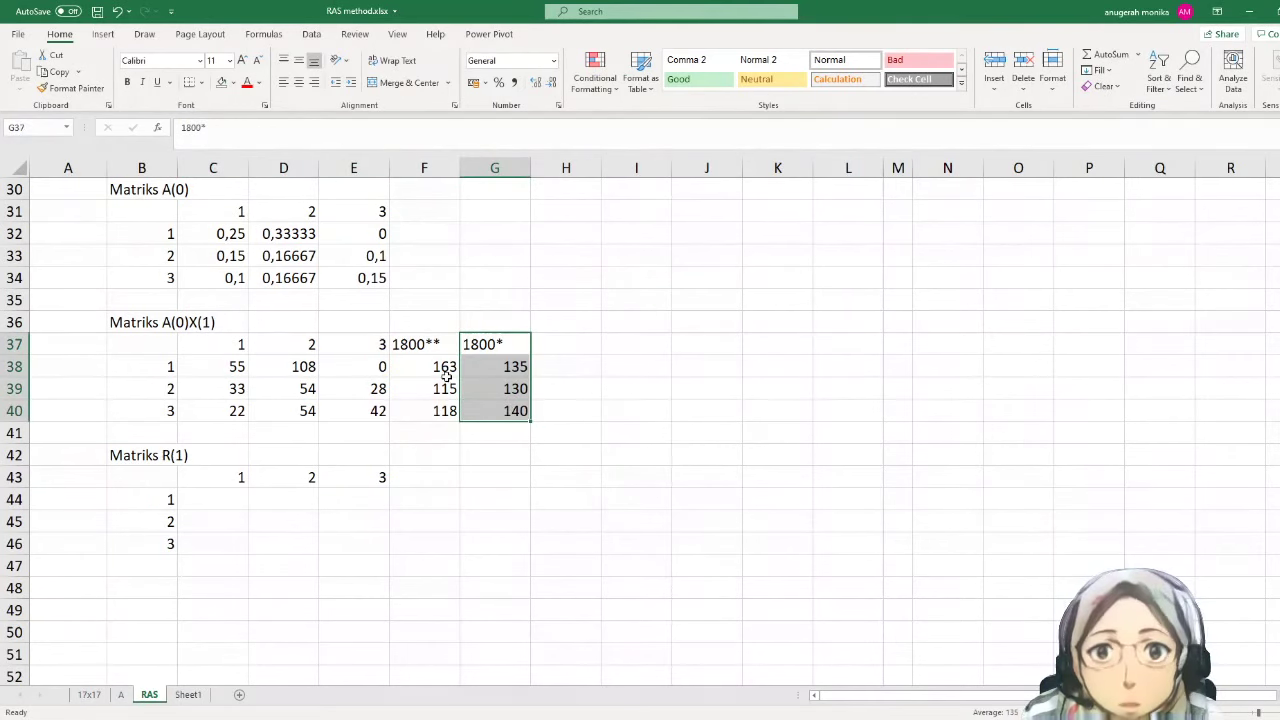
left_click(578, 397)
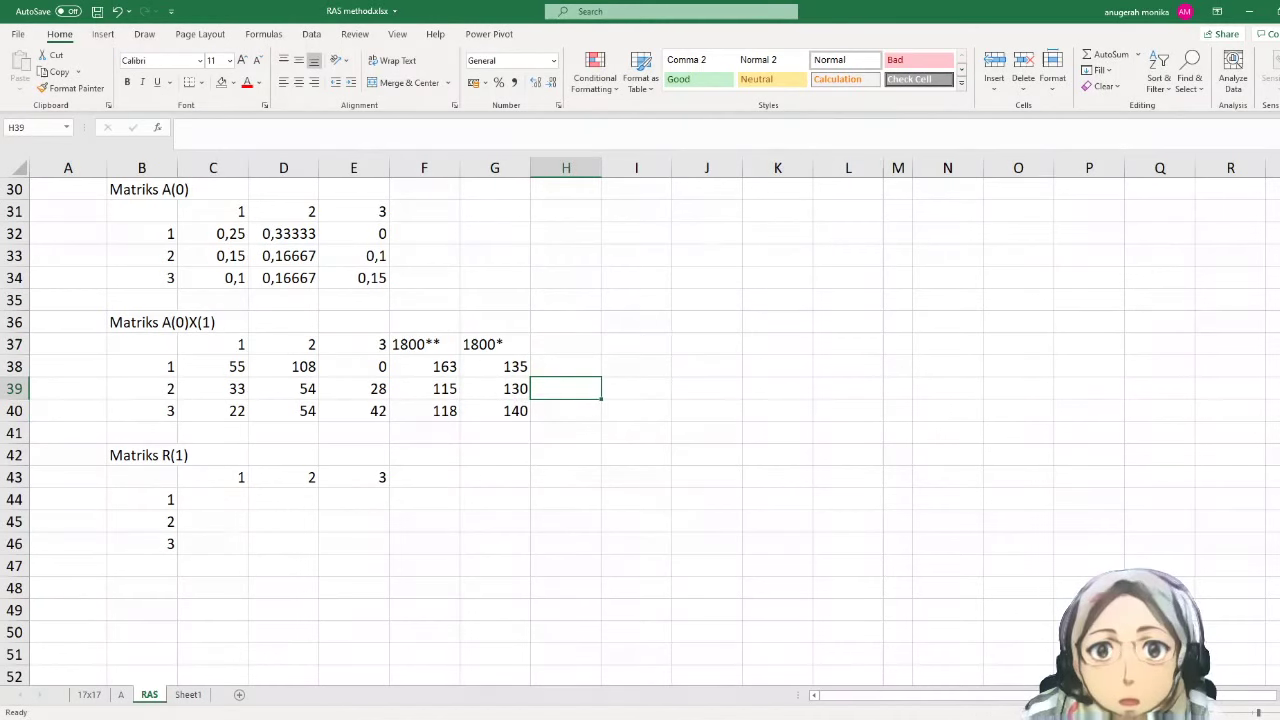
left_click(548, 718)
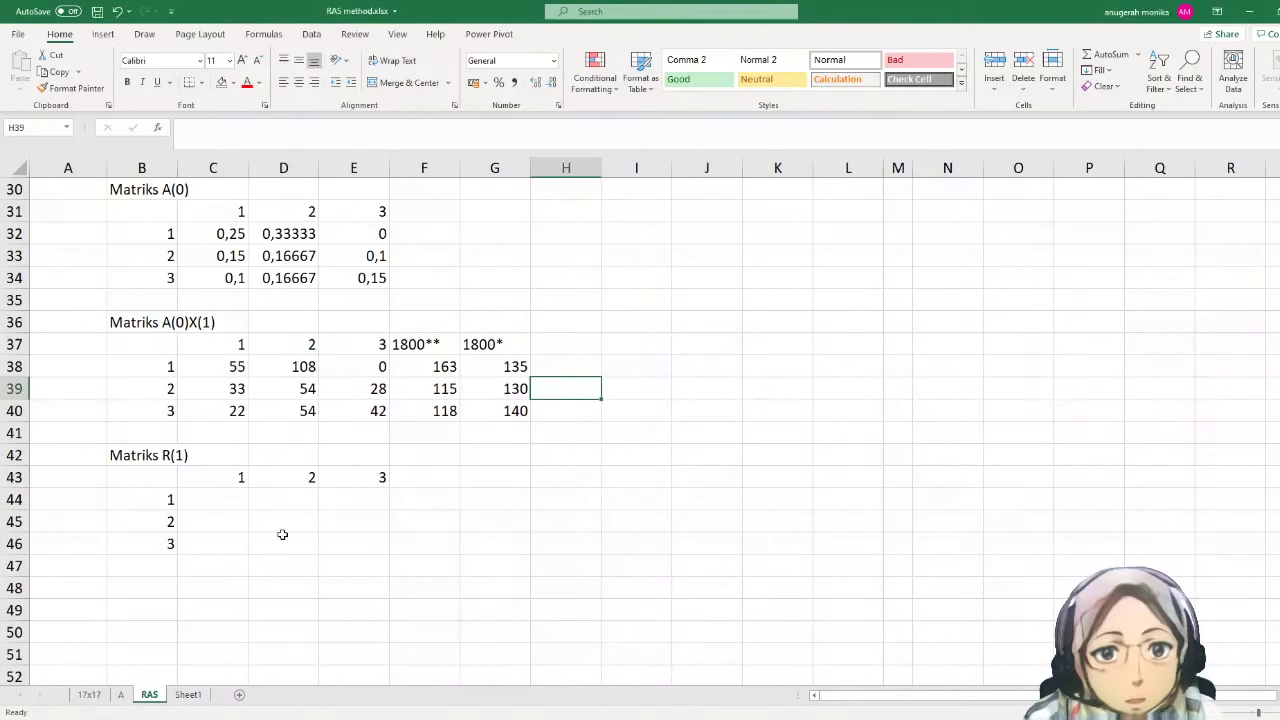
- Enter =IF(B44=C43;G38/F38;0) in C44 of Matriks R(1), dividing the 1800* value by the 1800** value on the diagonal
left_click(215, 498)
type("=if(")
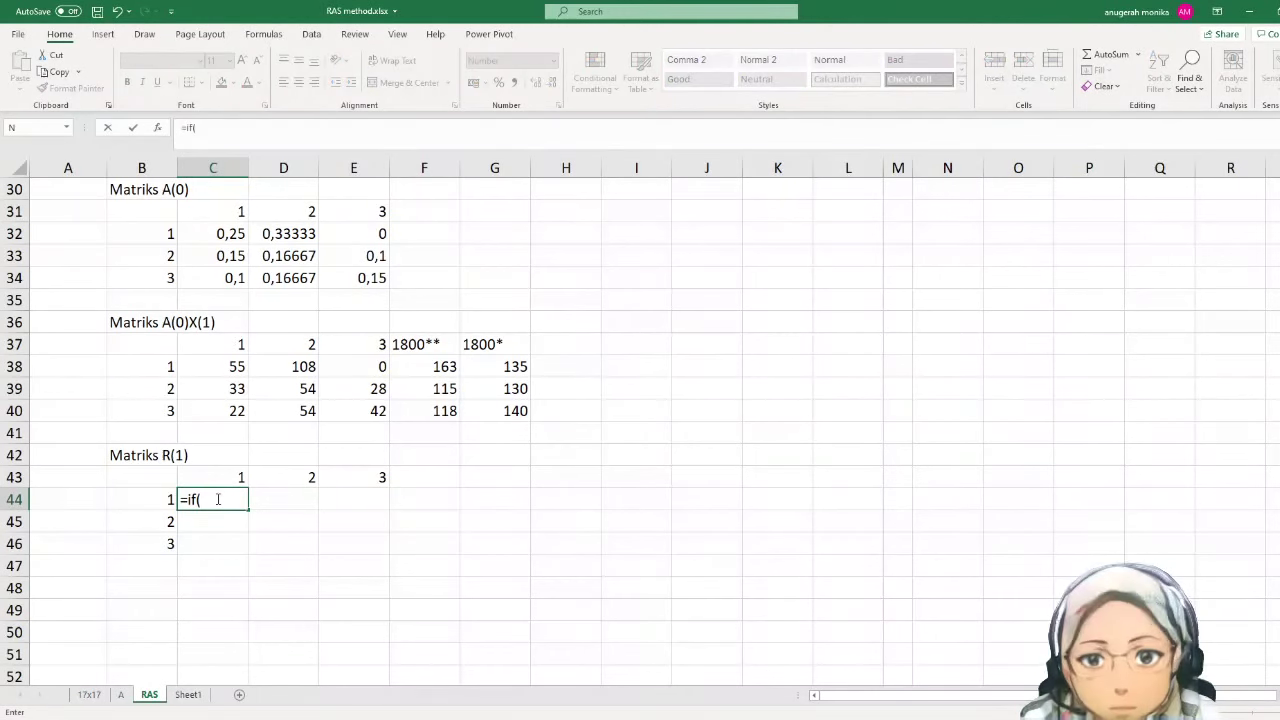
key("Left")
type("=")
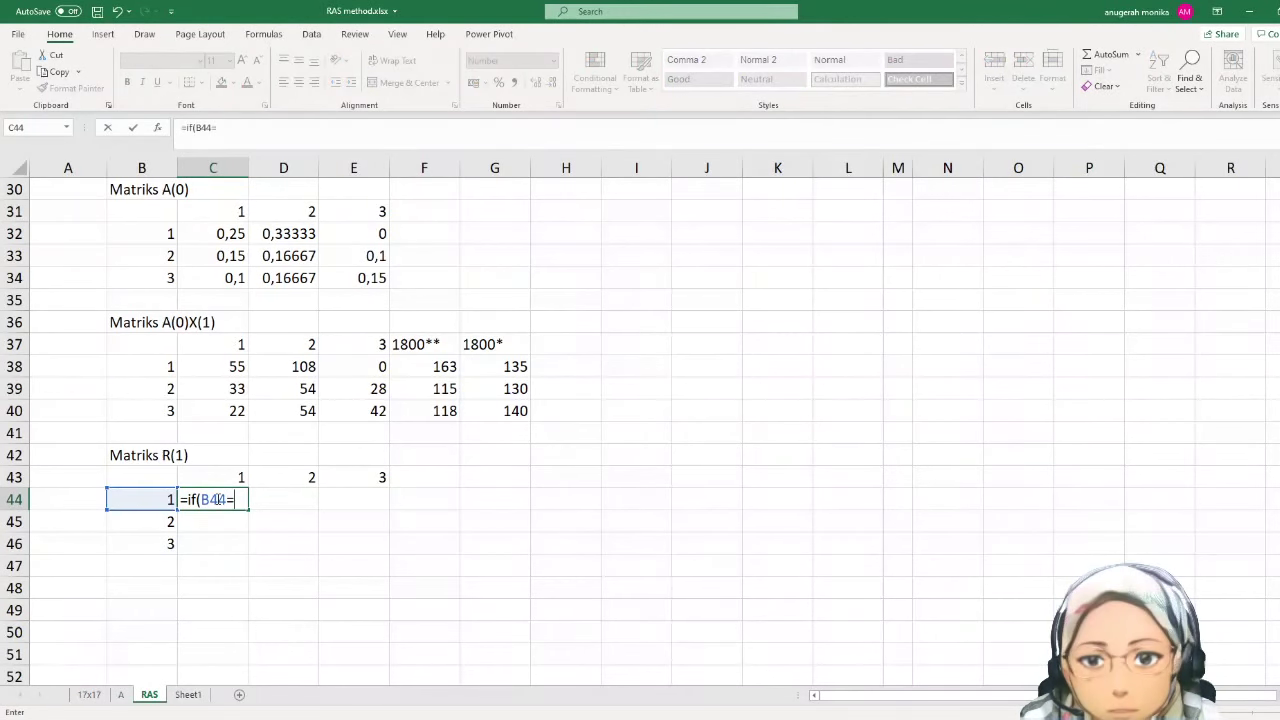
key("Up")
type(";")
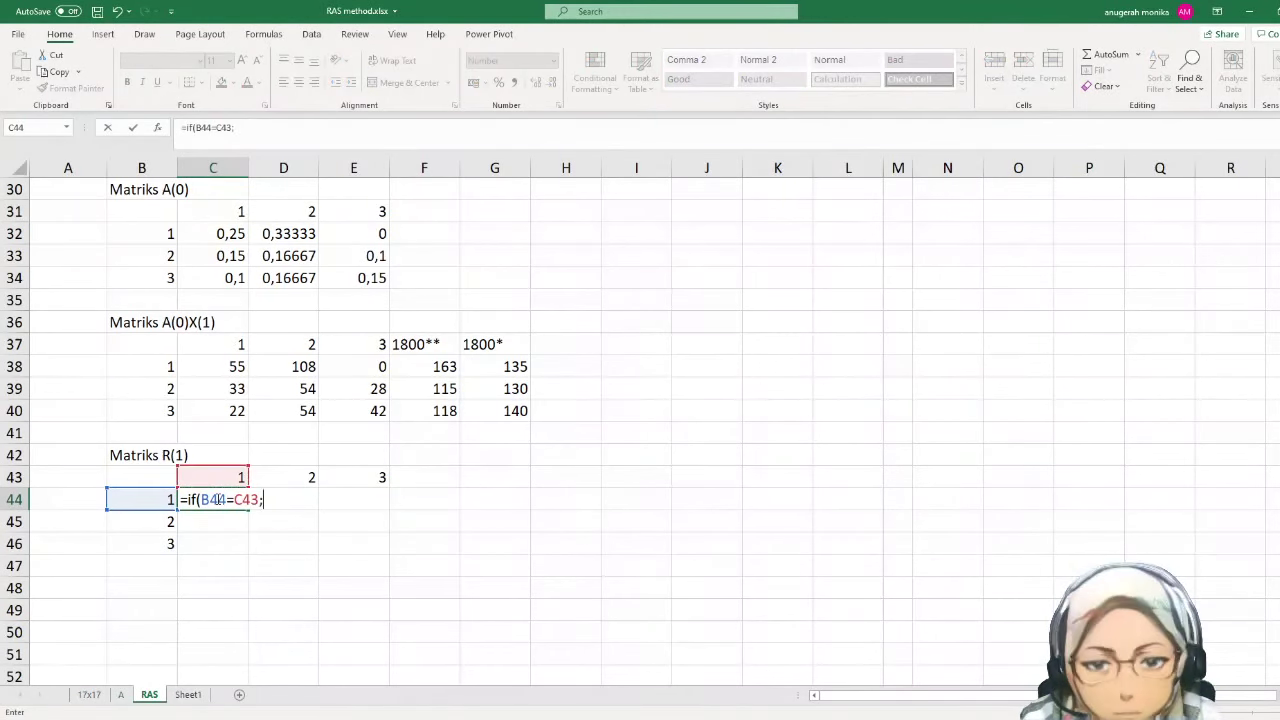
left_click(522, 367)
type("/")
key("Left")
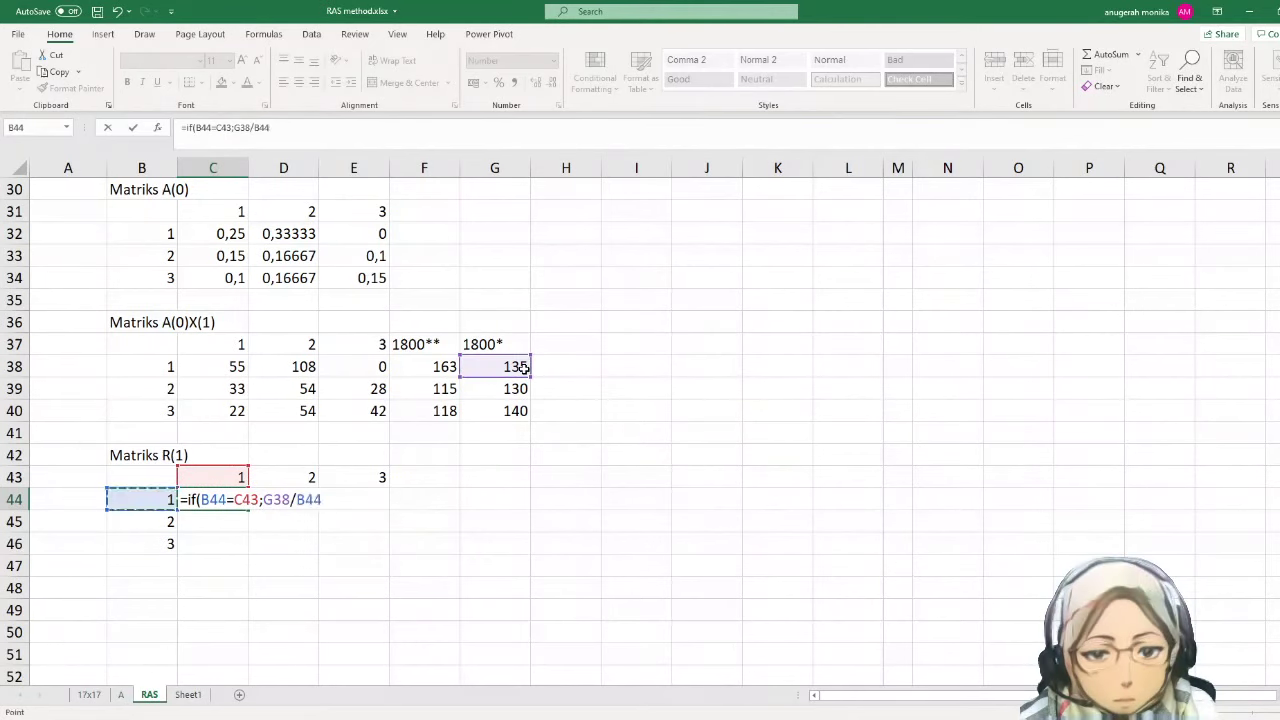
key("Up")
key("Up")
key("Up")
key("Up")
key("Up")
key("Up")
key("Right")
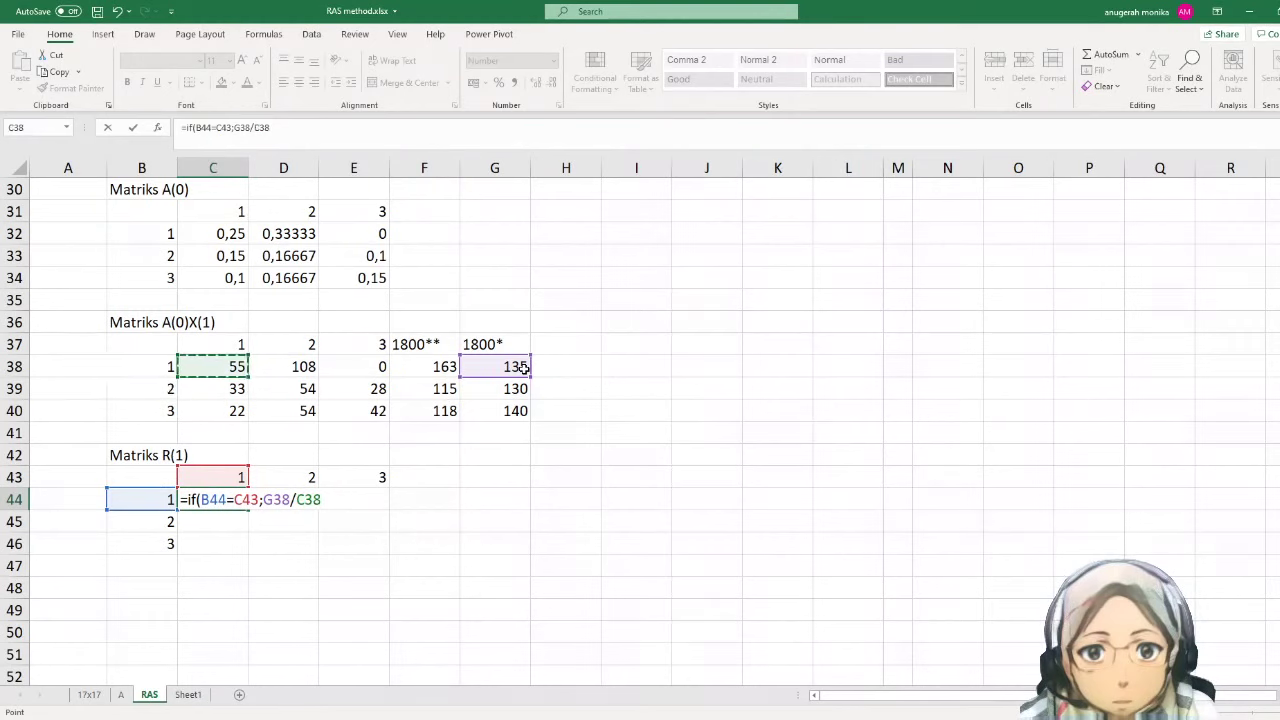
key("Right")
key("Right")
key("Right")
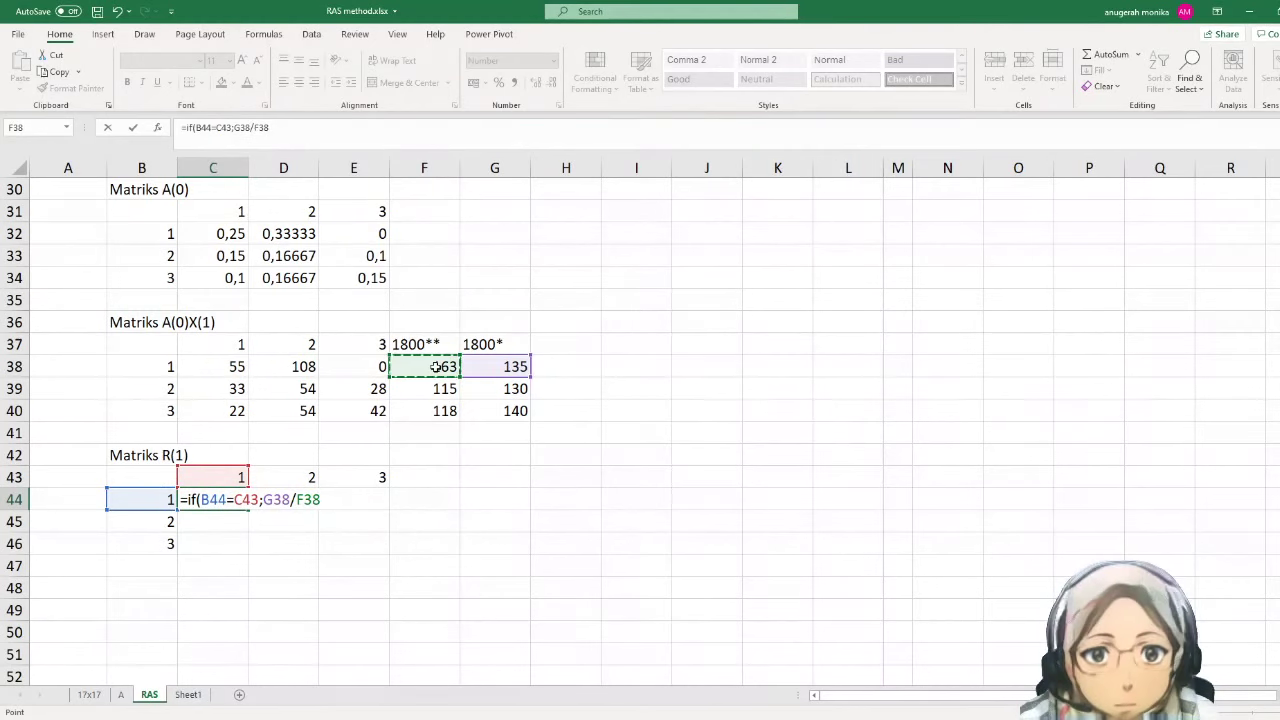
type(";0")
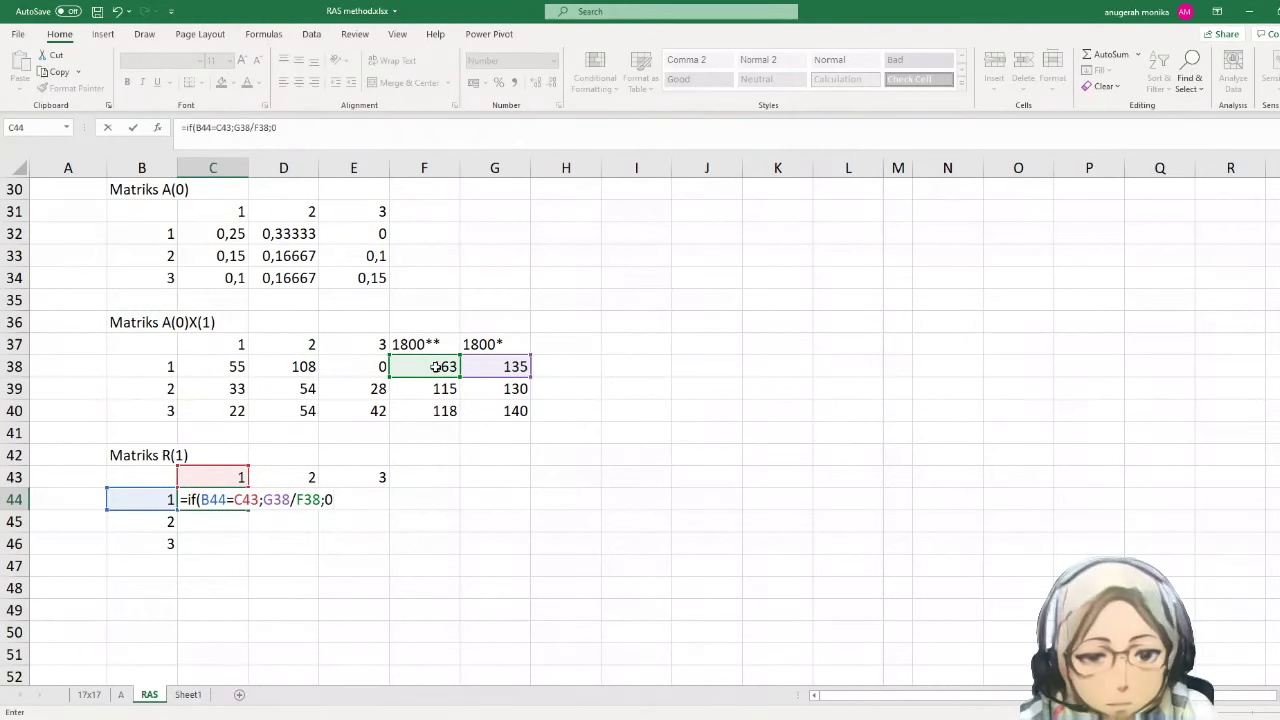
type(")")
key("Return")
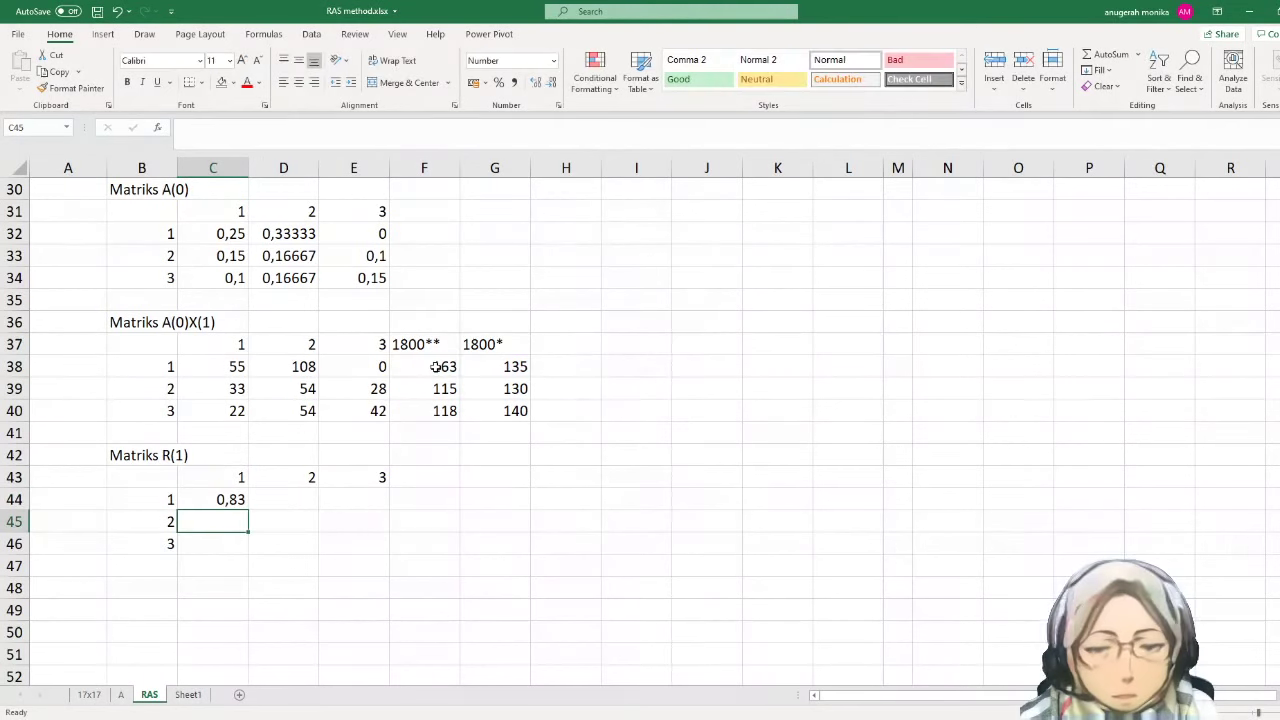
- Fix the references in the C44 formula of Matriks R(1) so it reads =IF($B44=C$43;$G38/$F38;0)
left_click(233, 500)
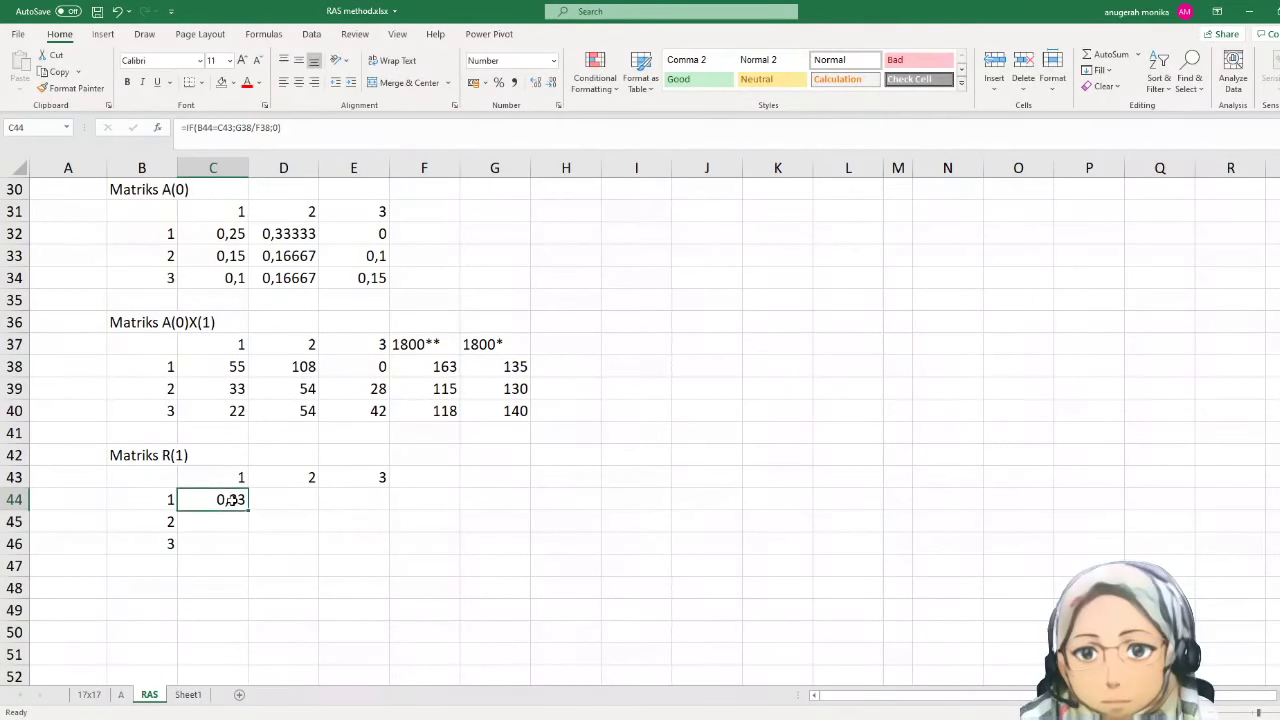
left_click(218, 127)
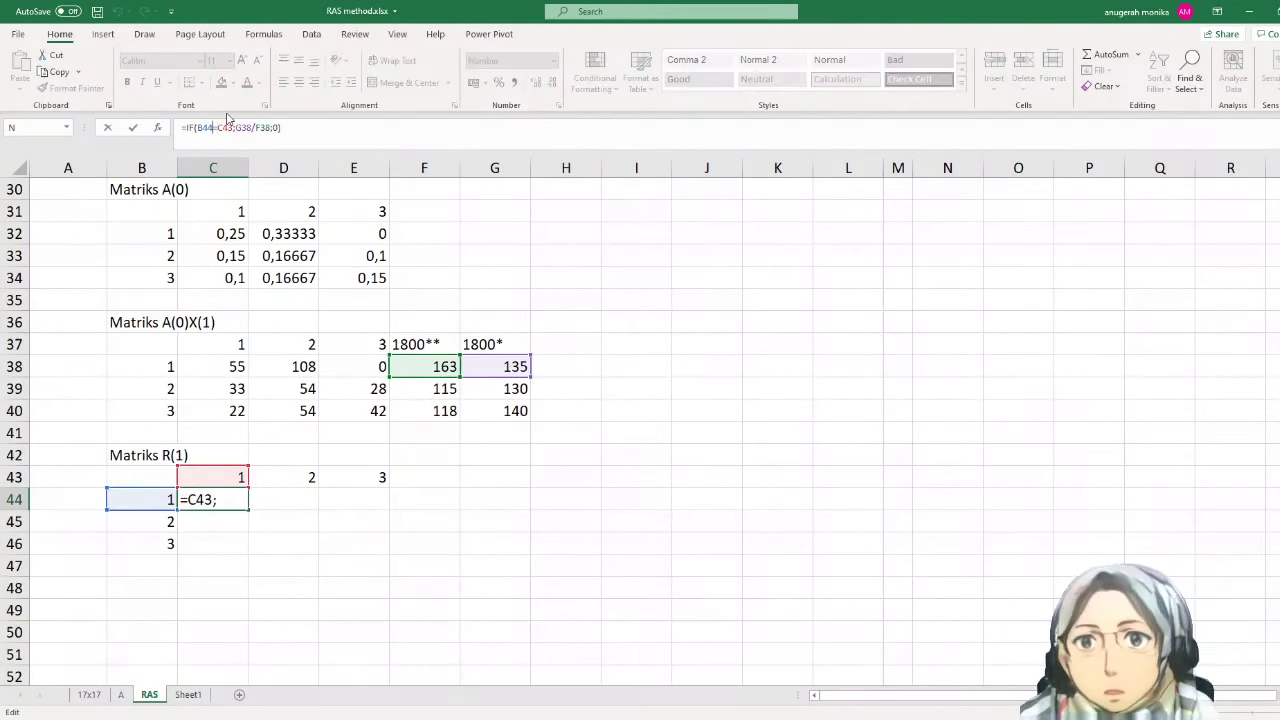
key("Left")
key("Left")
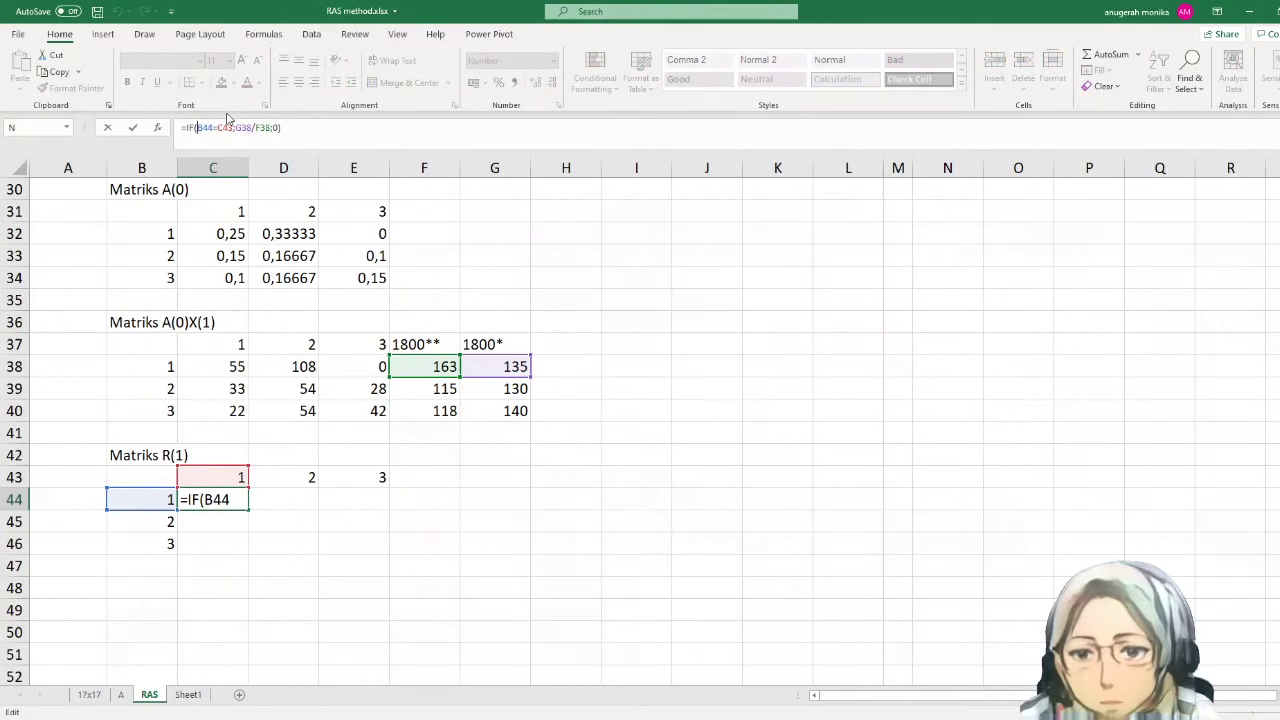
key("F4")
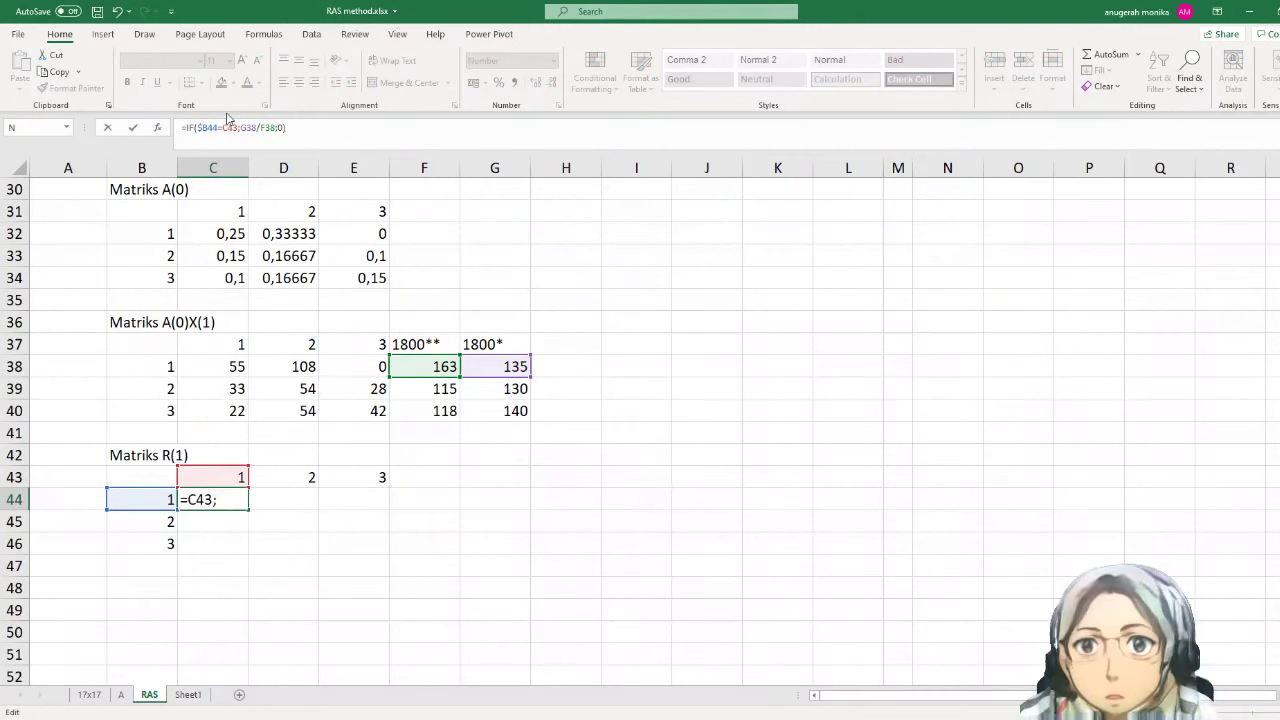
type("$")
key("Right")
key("Right")
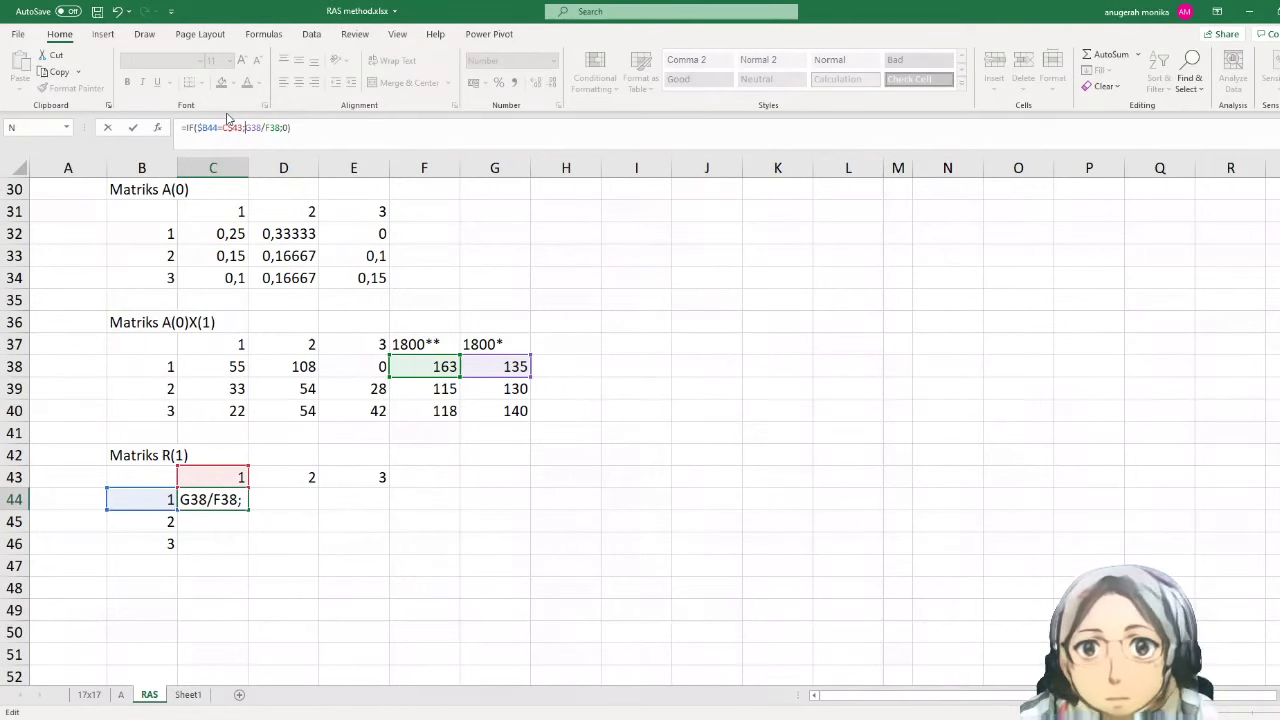
type("$")
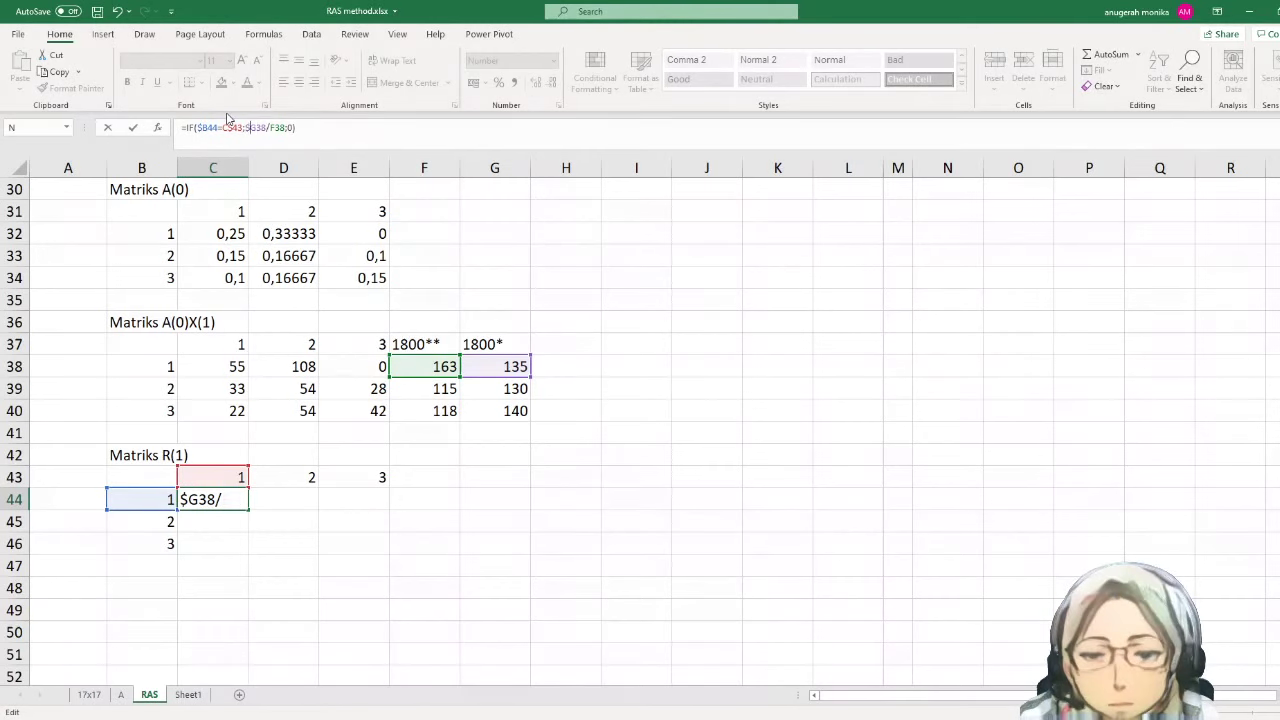
key("Right")
key("Right")
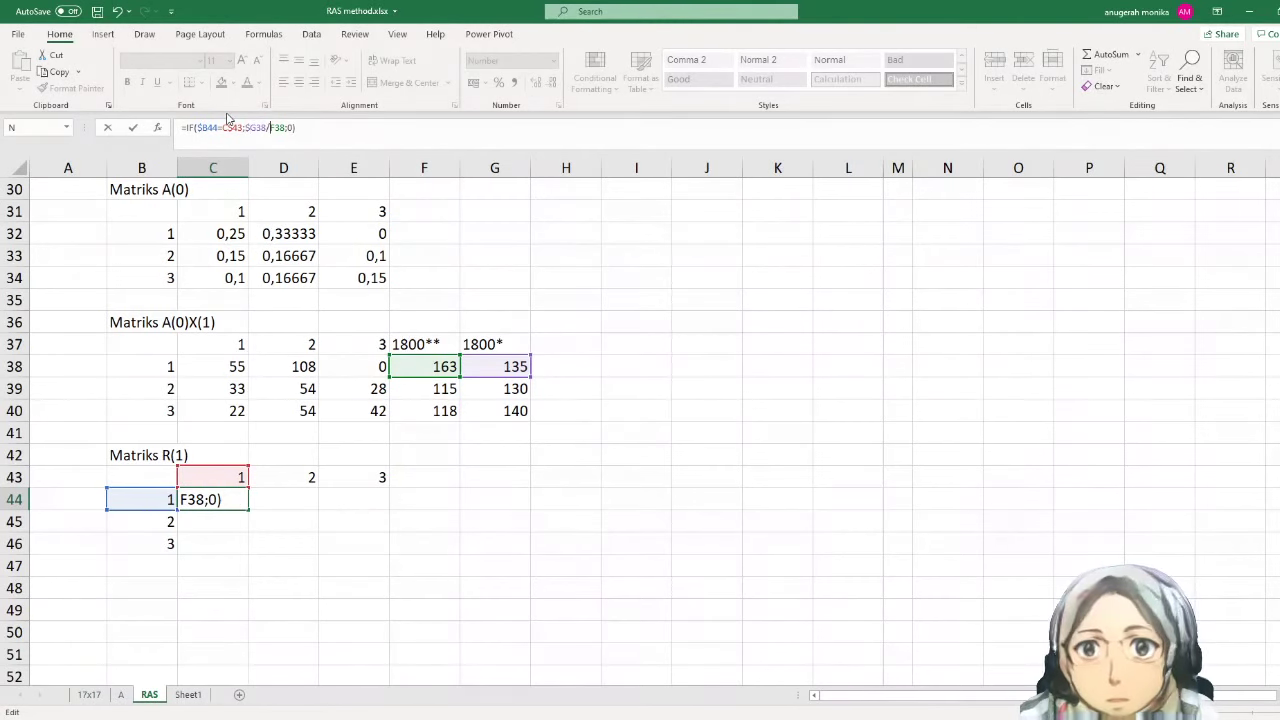
type("$")
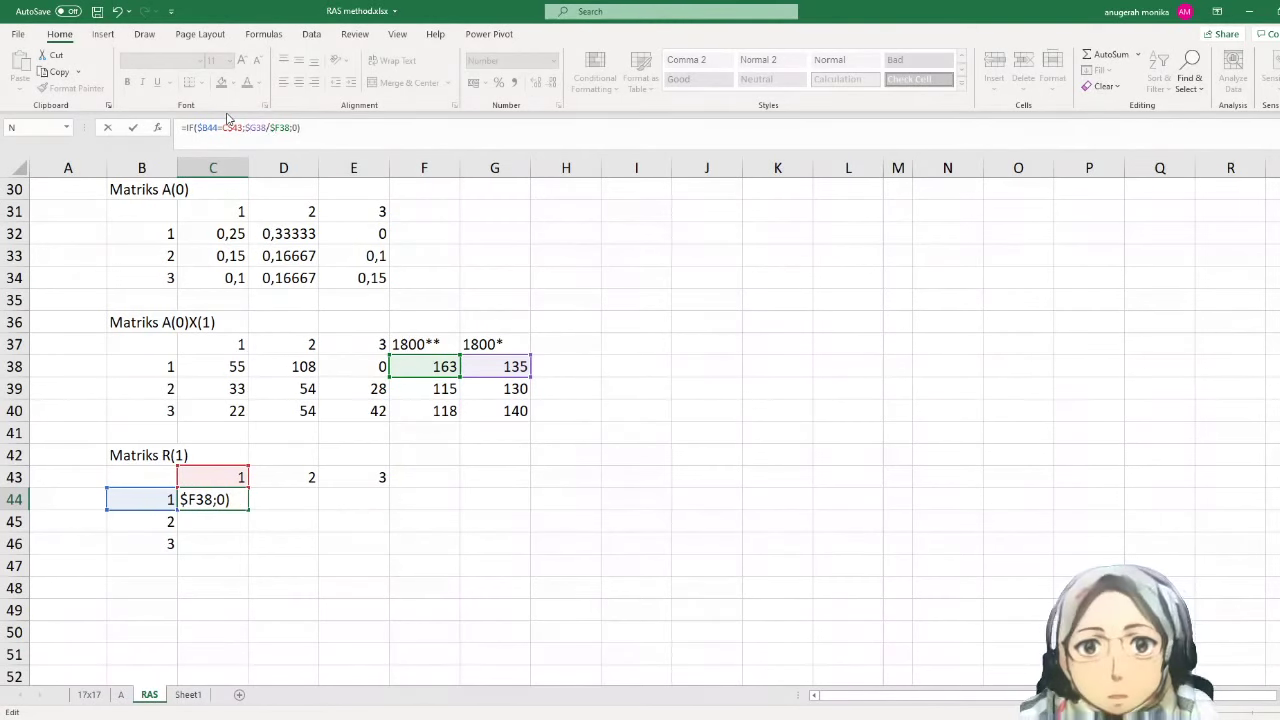
key("Return")
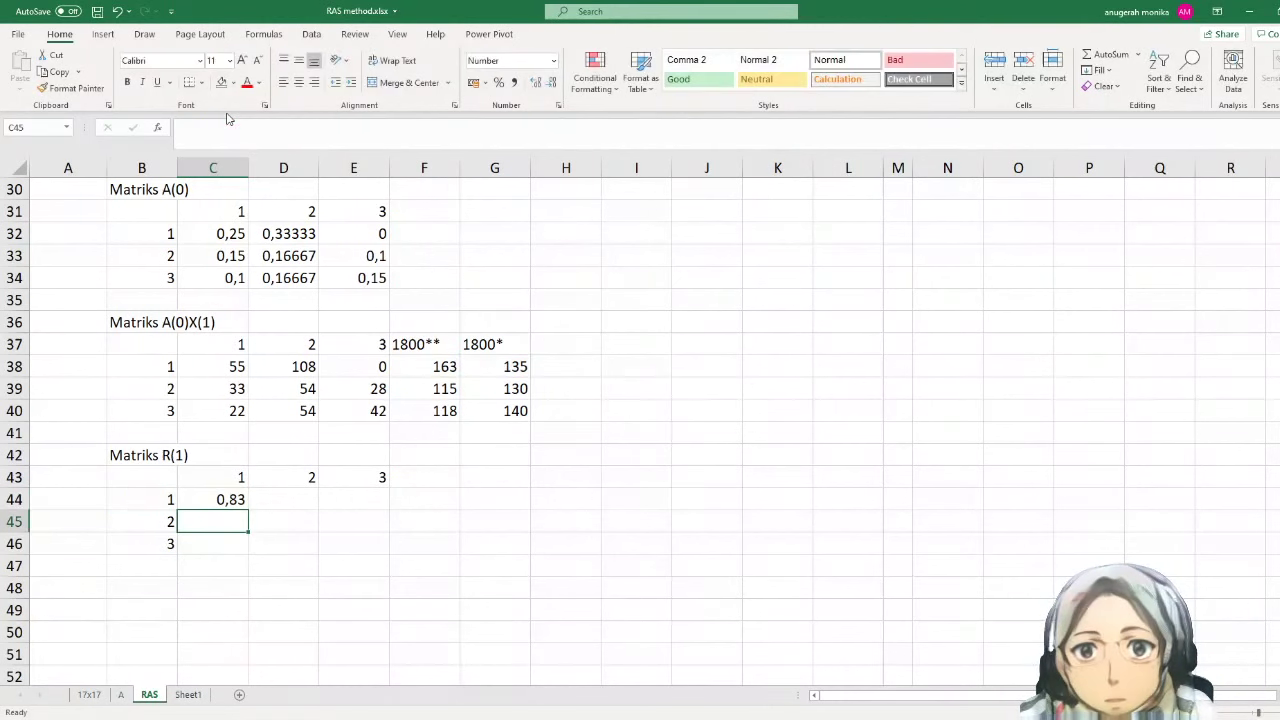
- Fill the C44 formula across and down through C44:E46 to complete Matriks R(1)
left_click(230, 492)
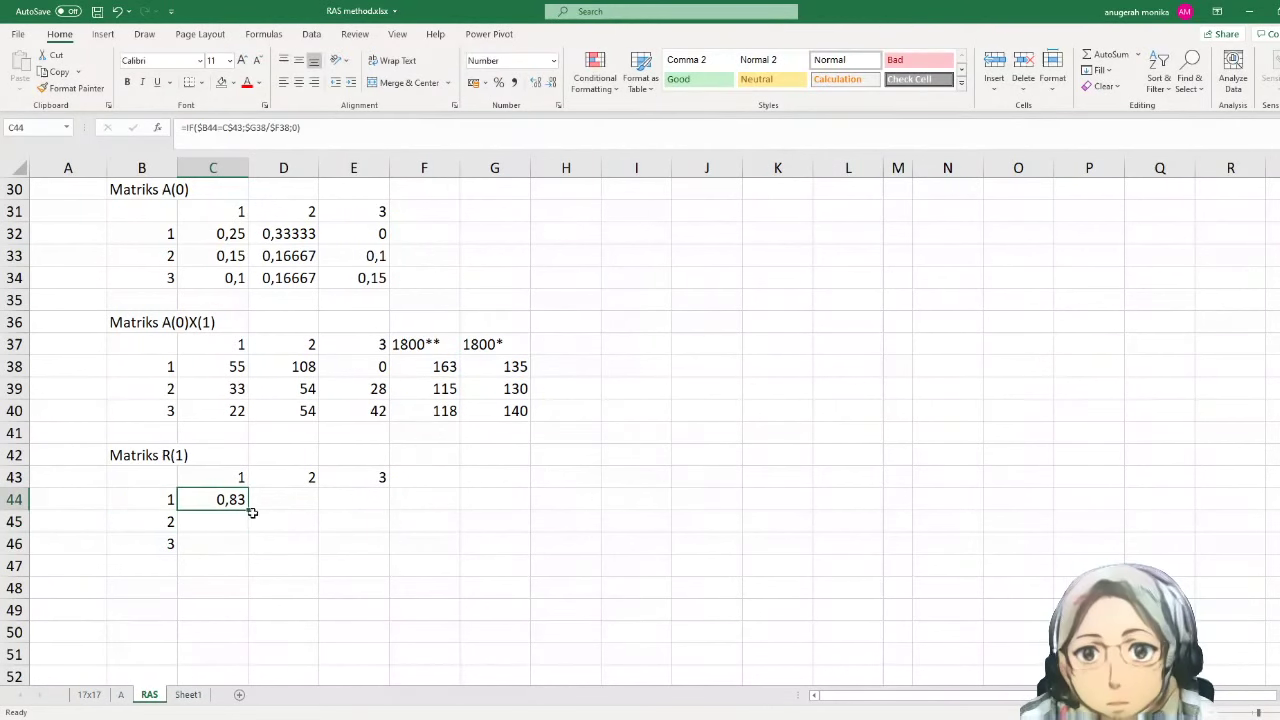
left_click_drag(247, 510, 395, 537)
left_click(430, 529)
scroll(430, 529, "down", 2)
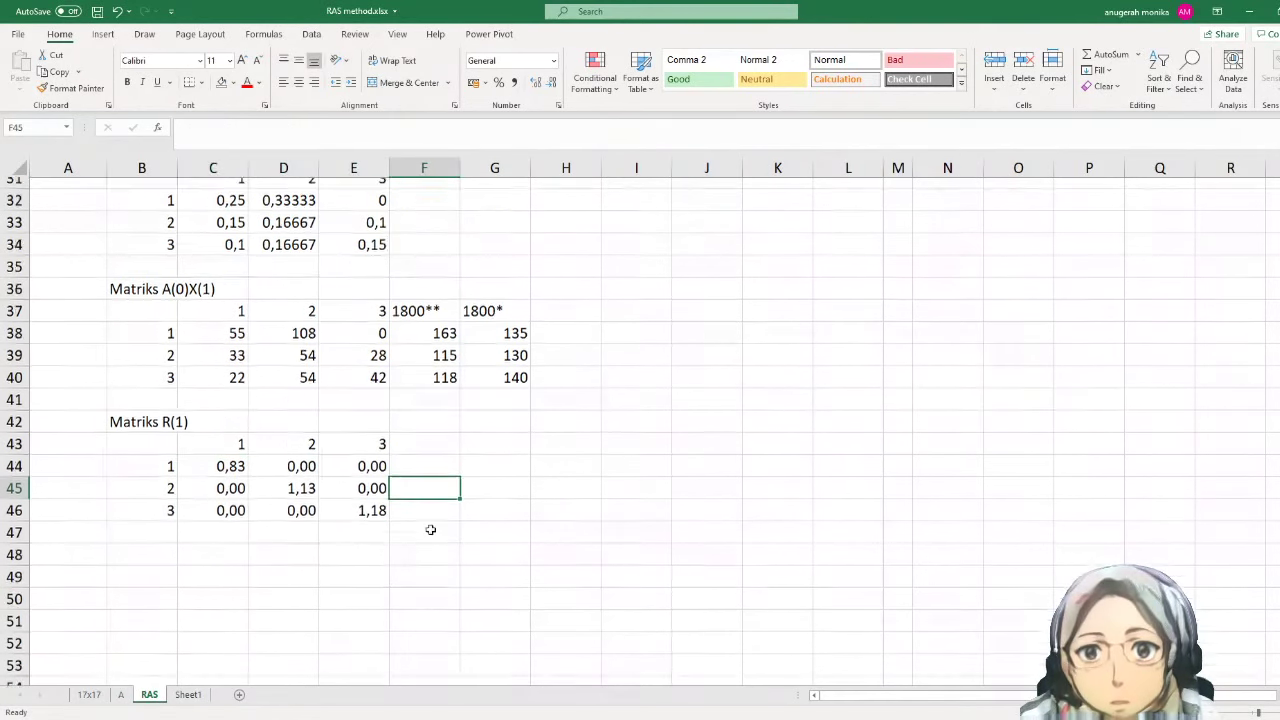
left_click(146, 457)
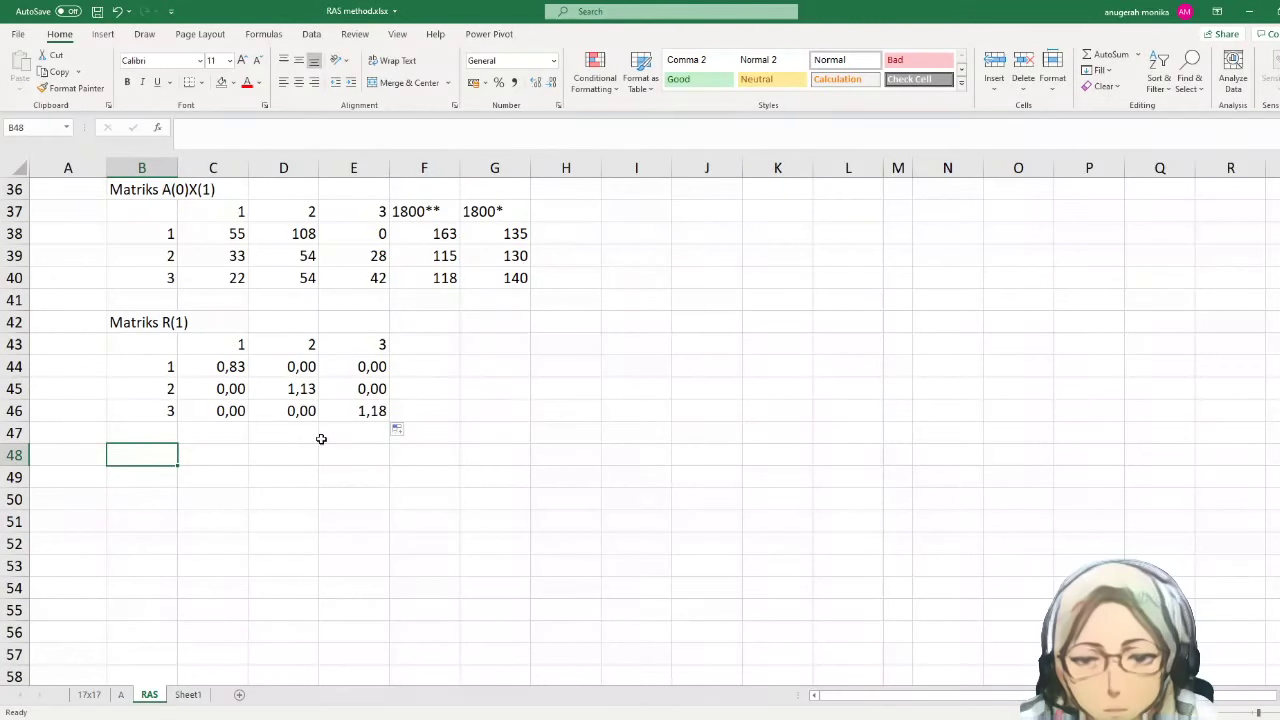
type("RAS")
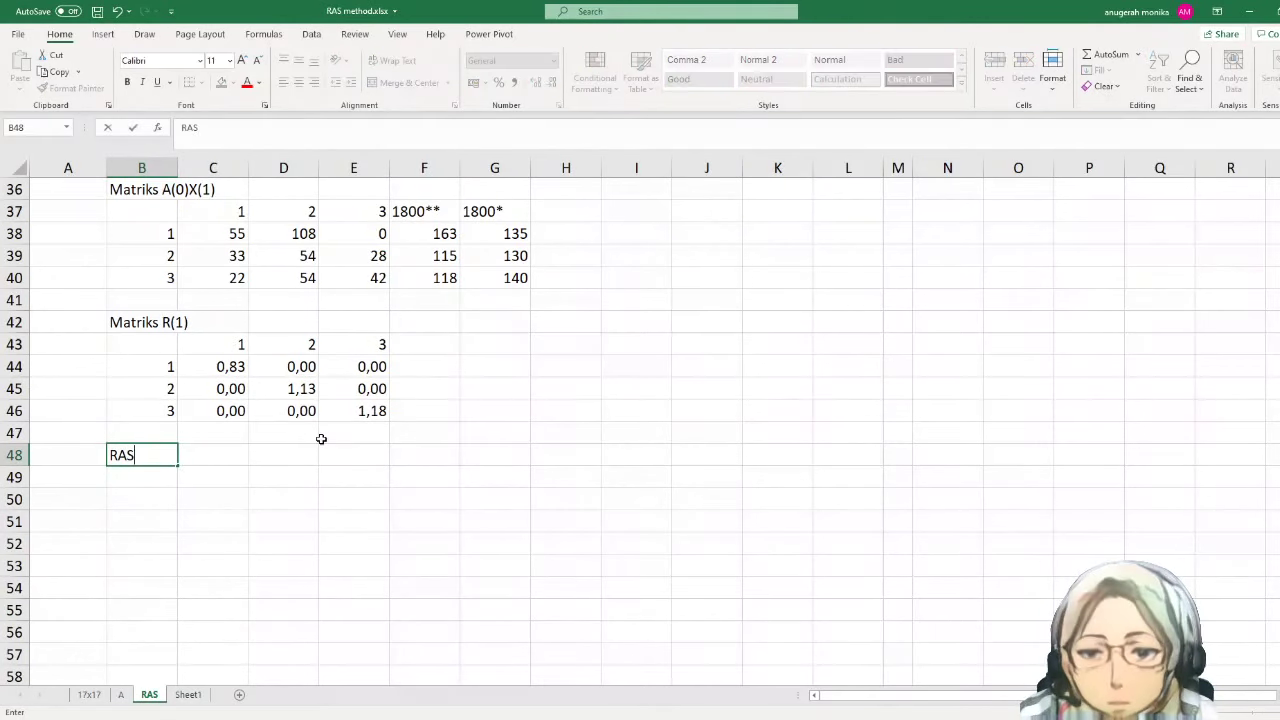
type("(")
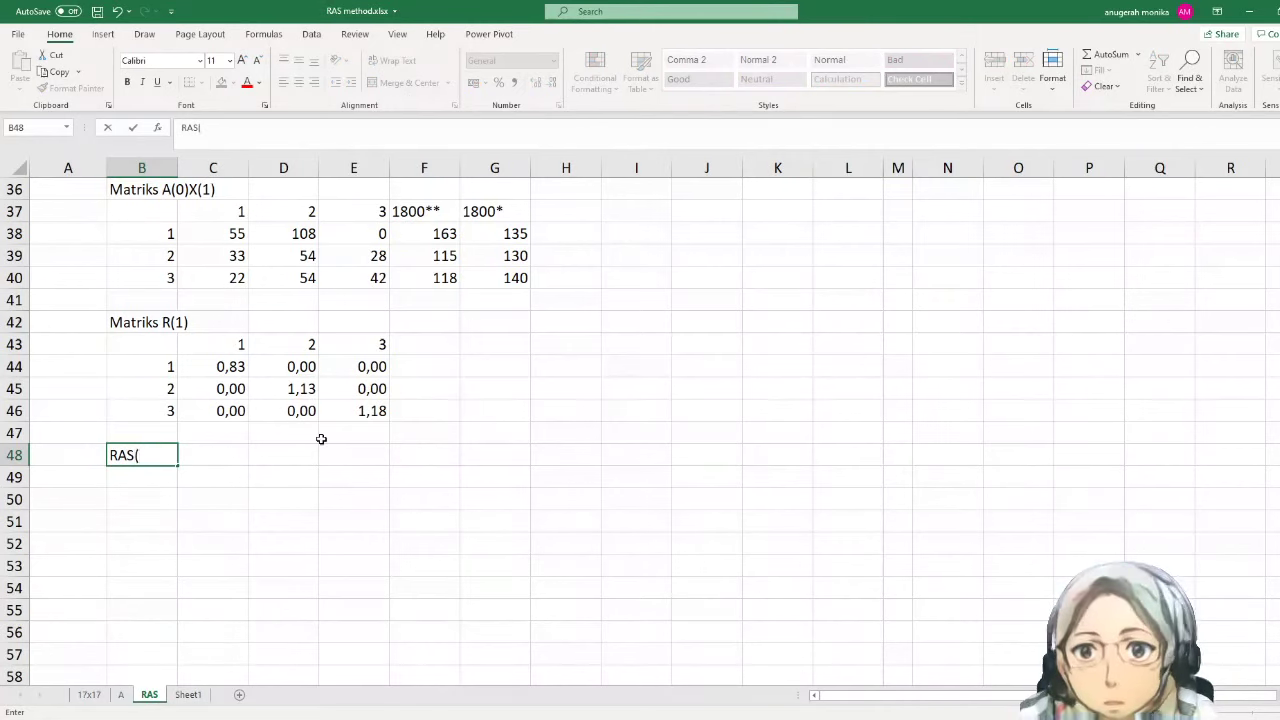
type("1) =")
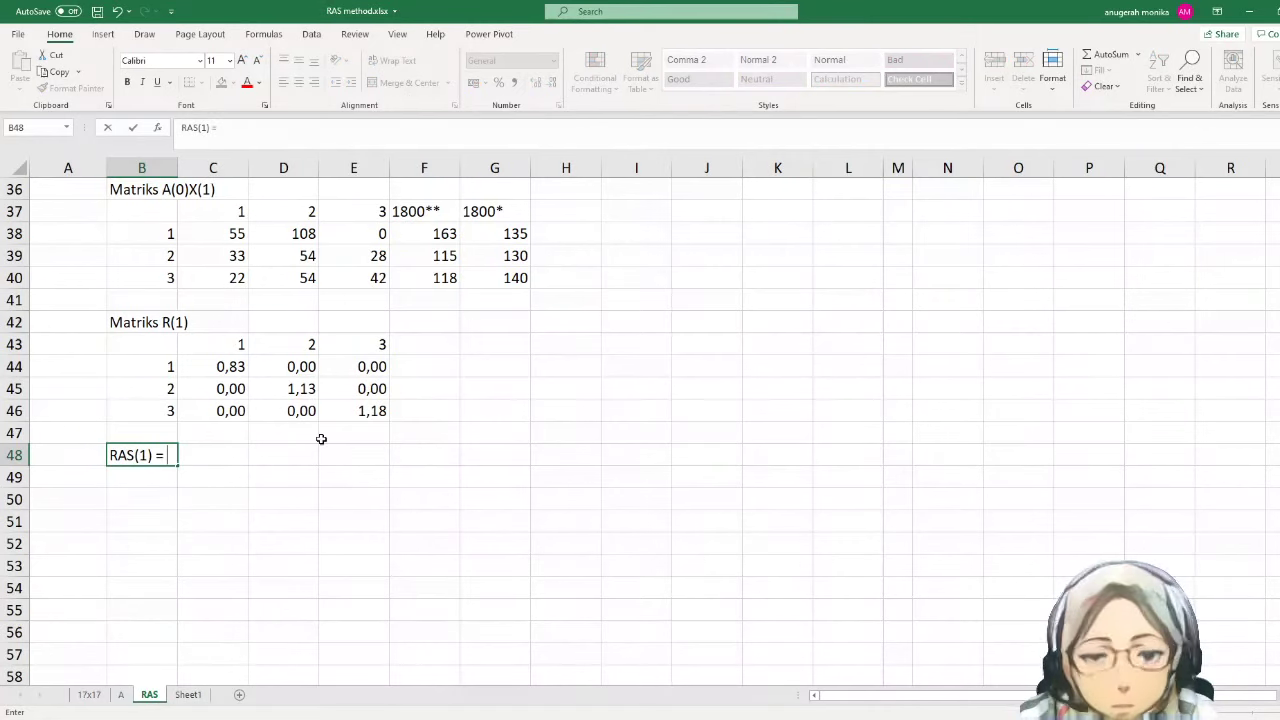
type(" R(1)")
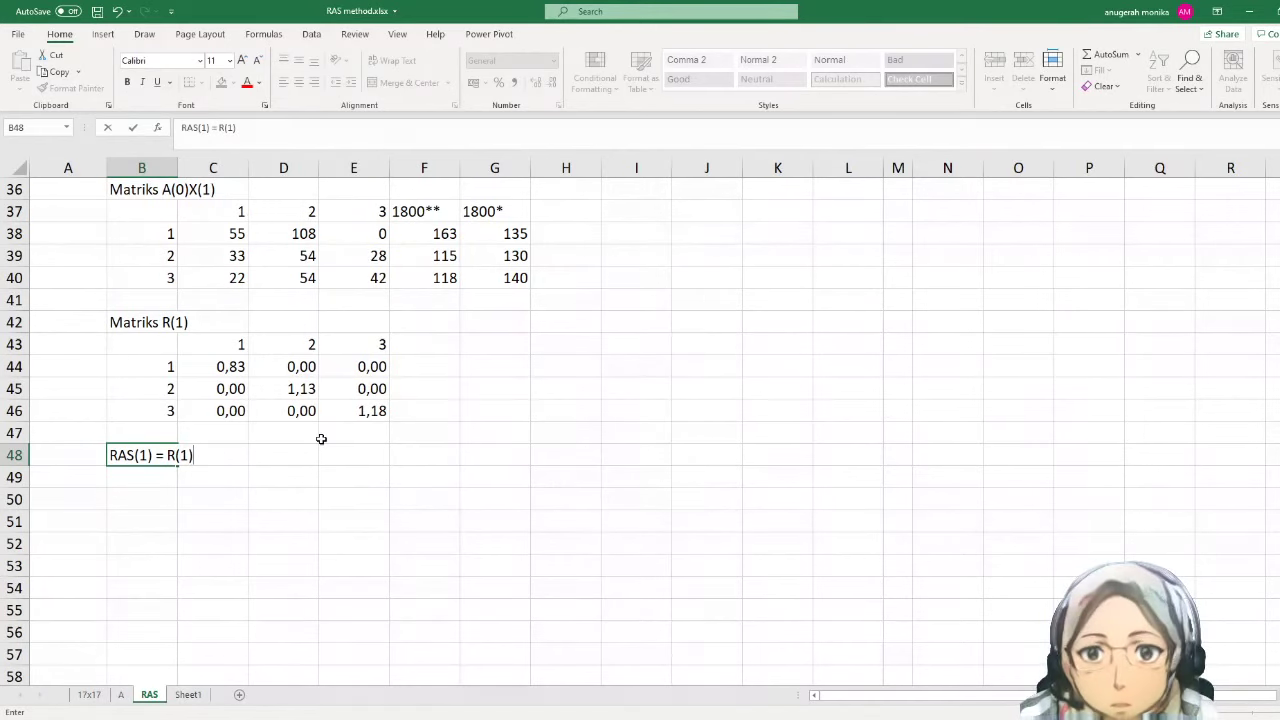
type("*")
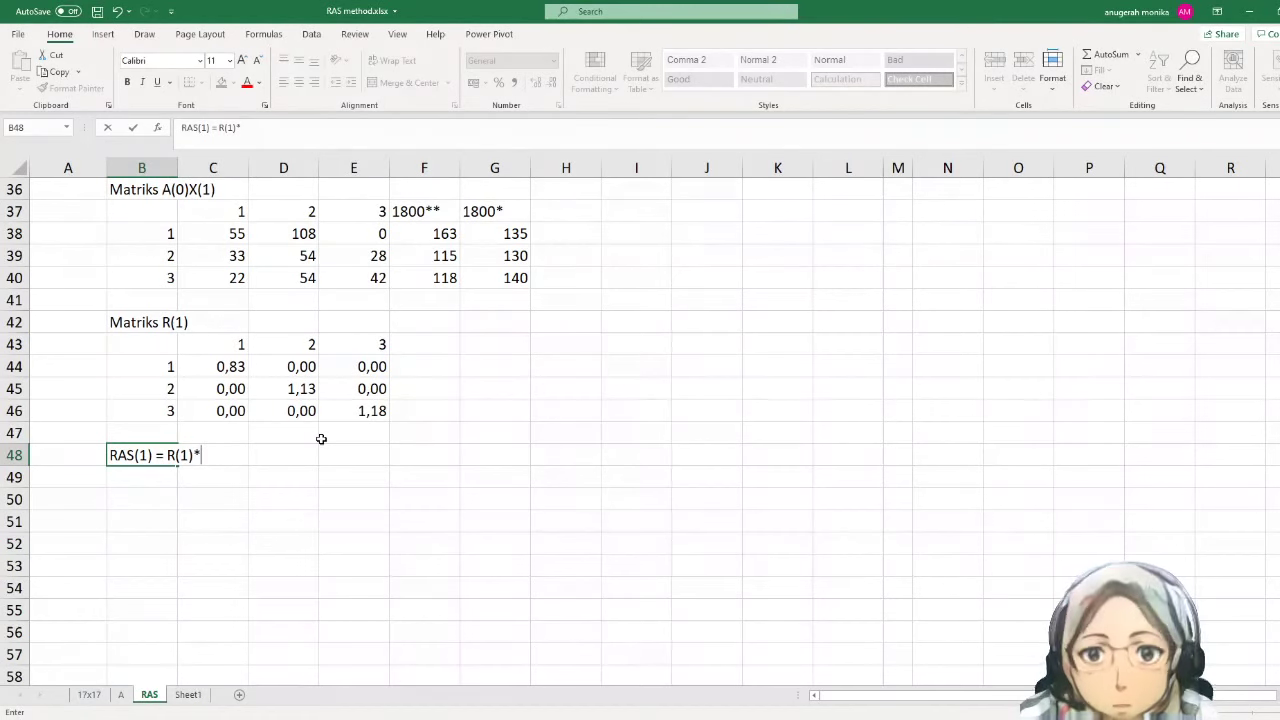
type("A(0")
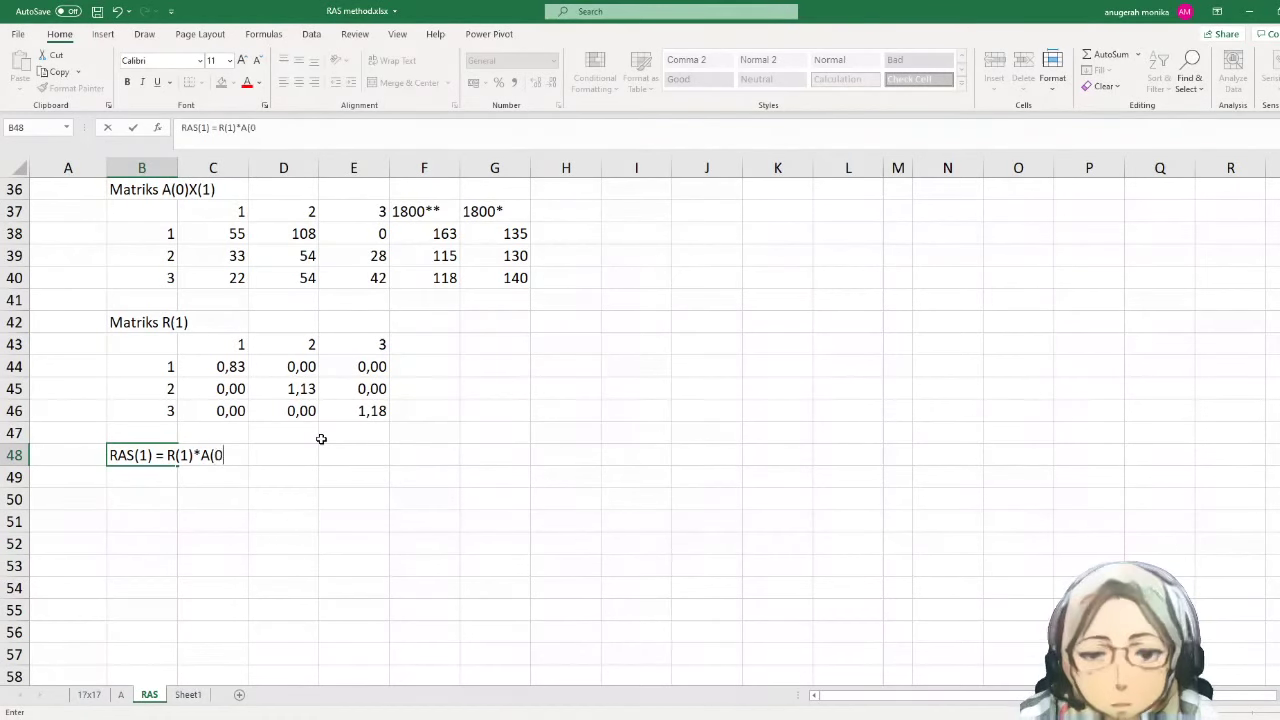
type(")")
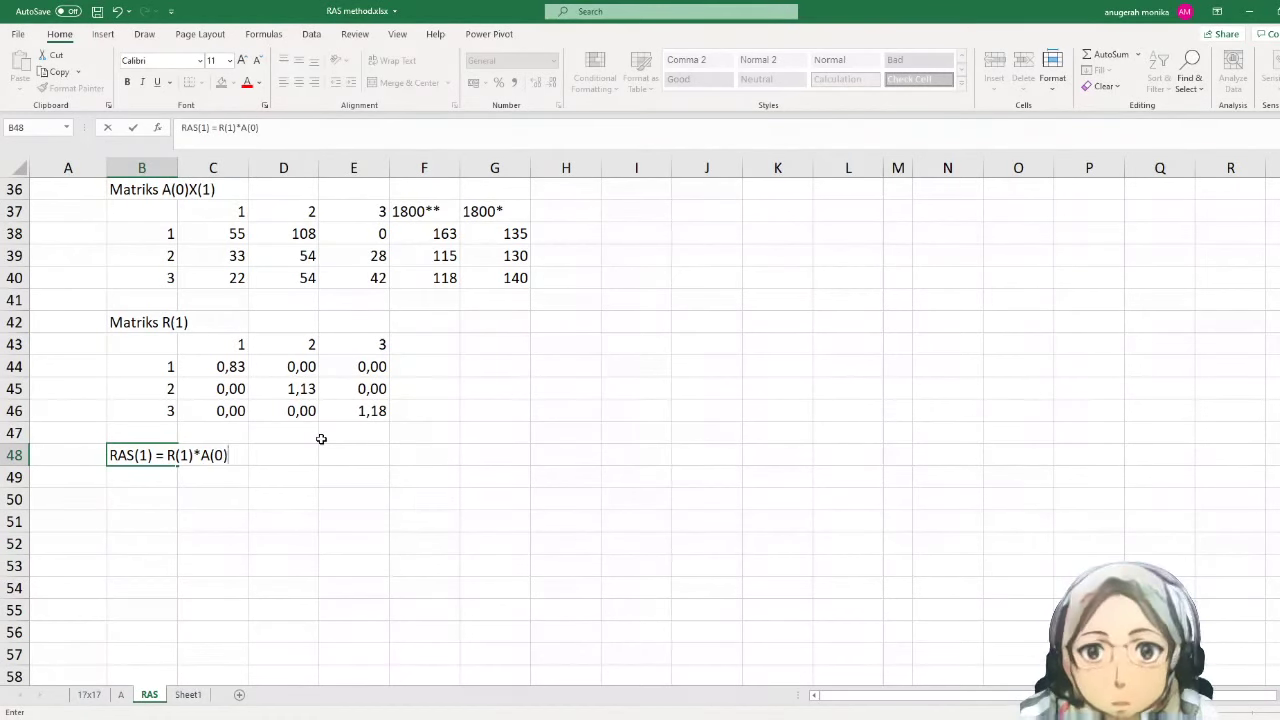
key("BackSpace")
key("BackSpace")
key("BackSpace")
key("BackSpace")
key("BackSpace")
key("BackSpace")
key("BackSpace")
key("BackSpace")
key("BackSpace")
key("BackSpace")
key("BackSpace")
key("BackSpace")
key("BackSpace")
key("BackSpace")
key("BackSpace")
key("BackSpace")
key("BackSpace")
key("BackSpace")
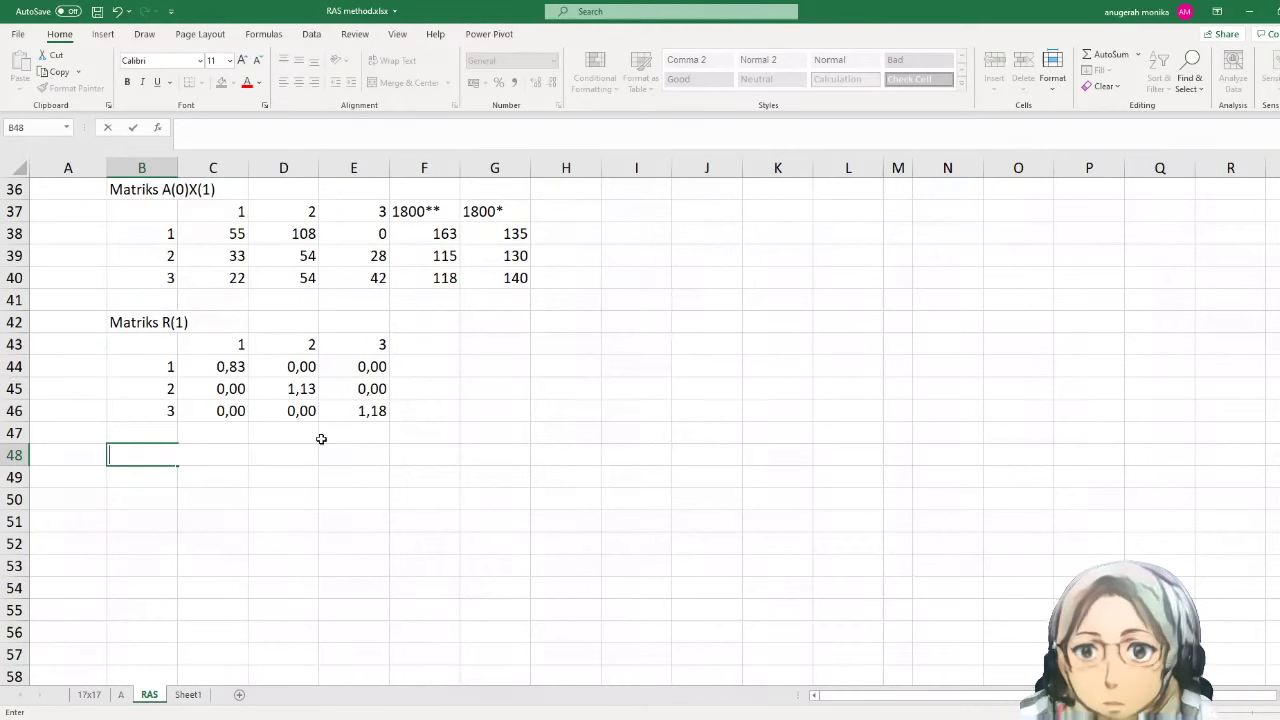
- Enter the title RA(1) = R(1)*A(0)X(1) in B48, below Matriks R(1)
type("RA(1")
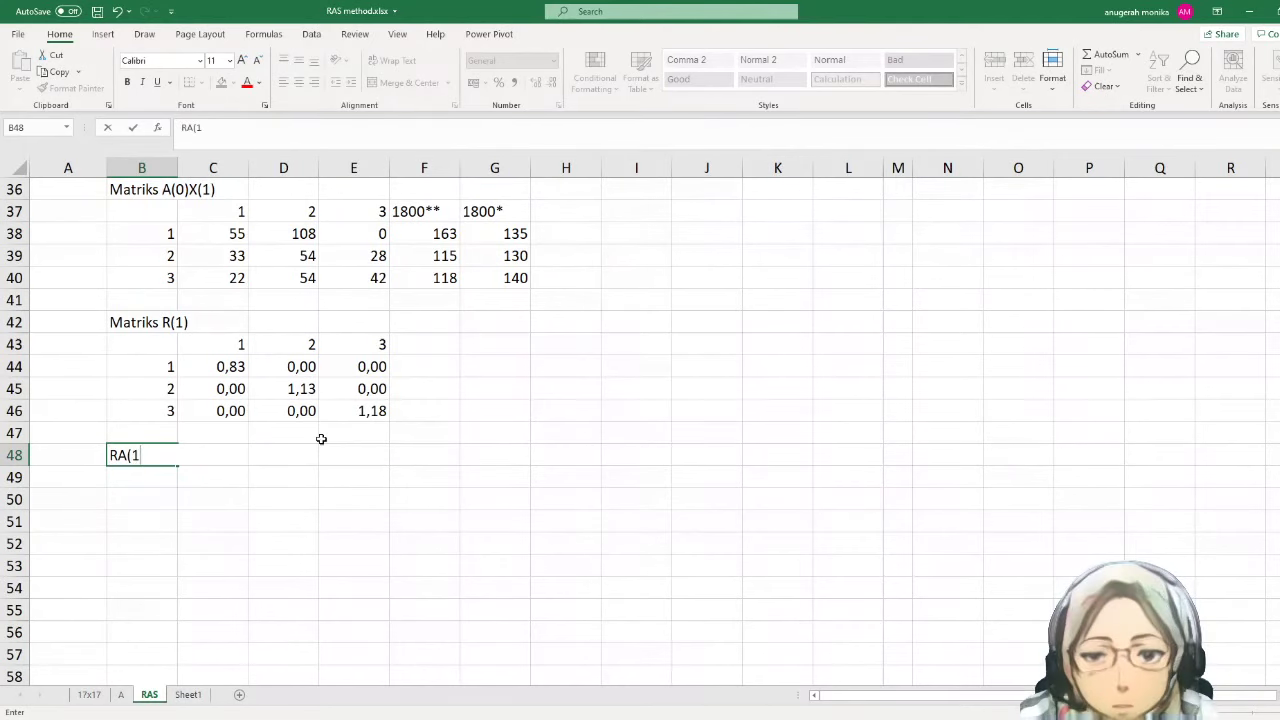
type(") = ")
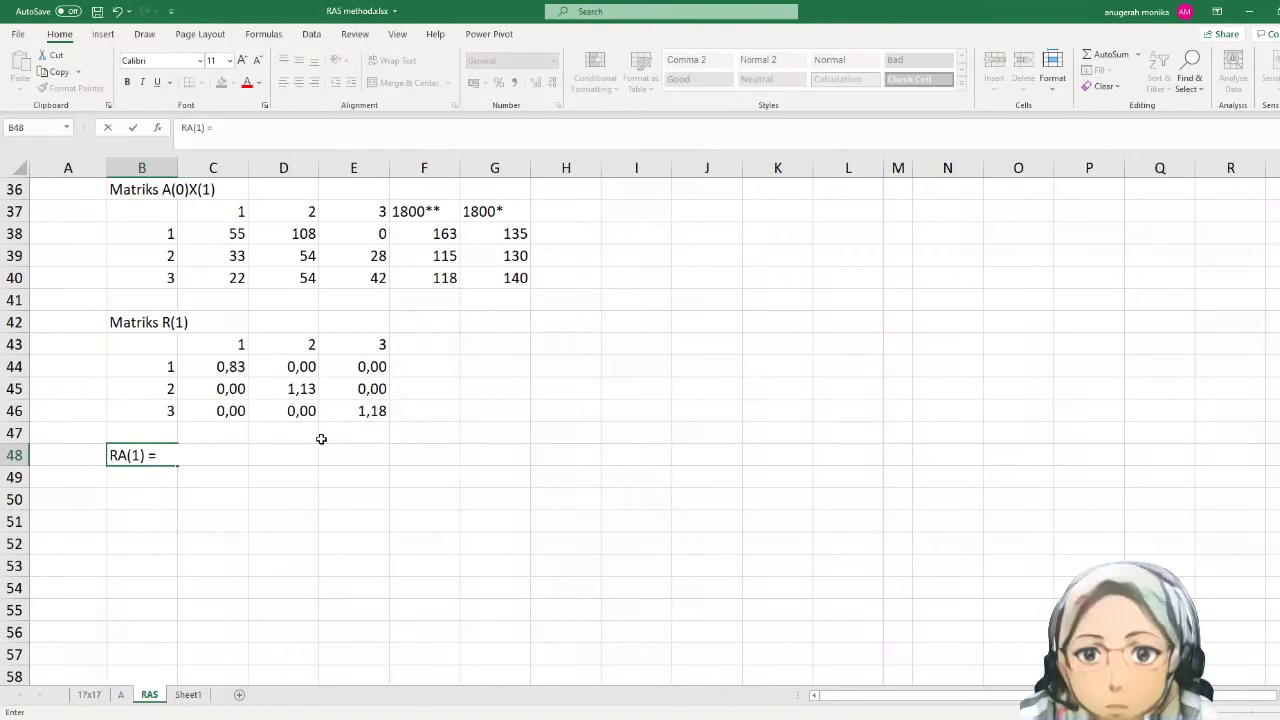
type("R(1)*")
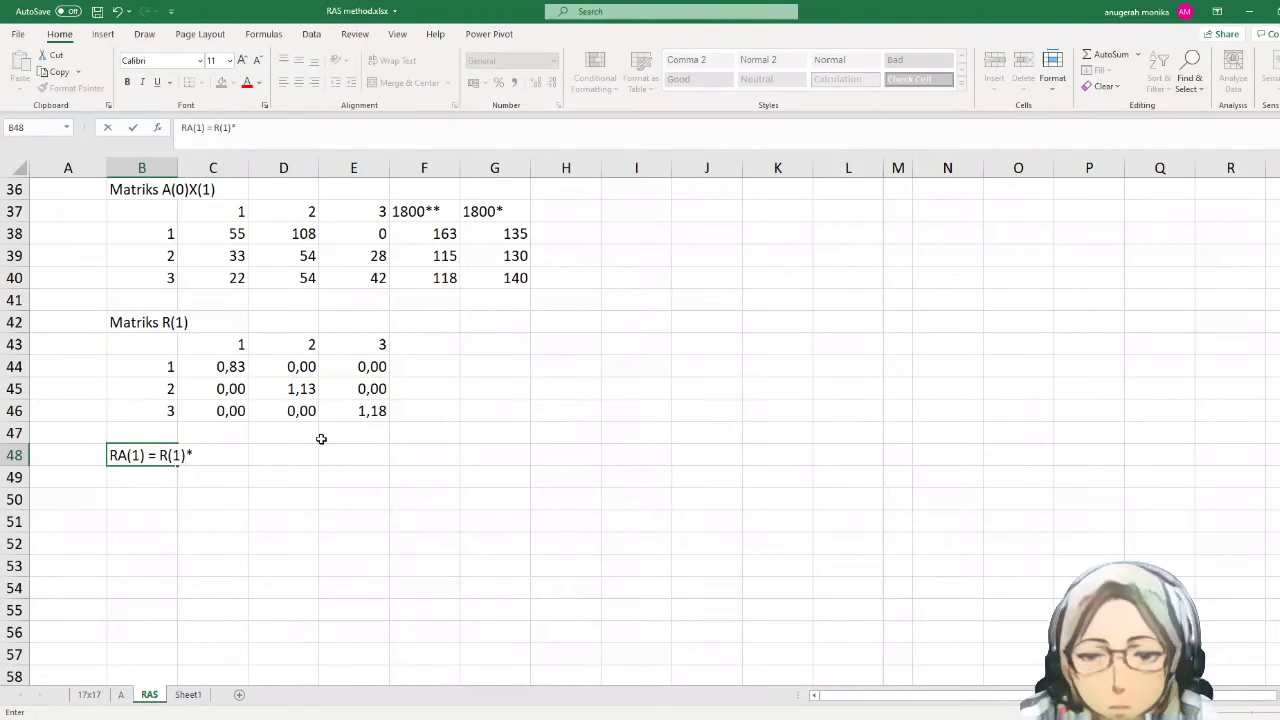
type("A(")
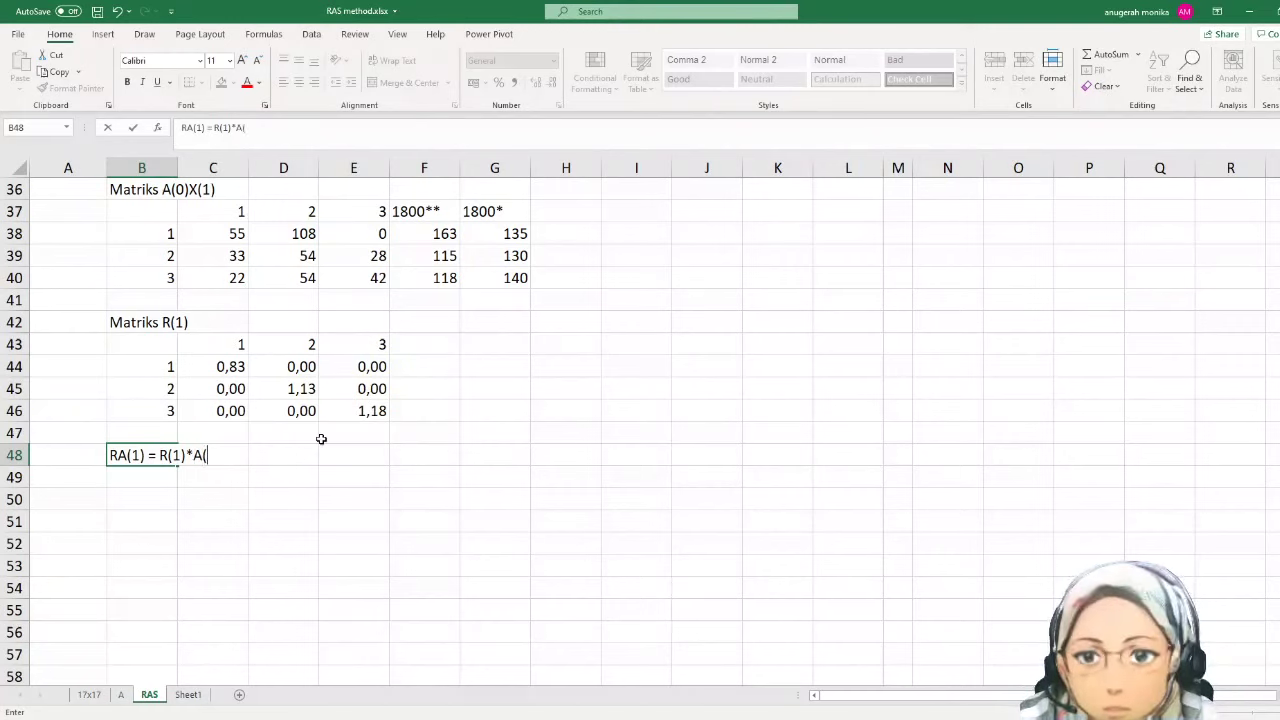
type("0)")
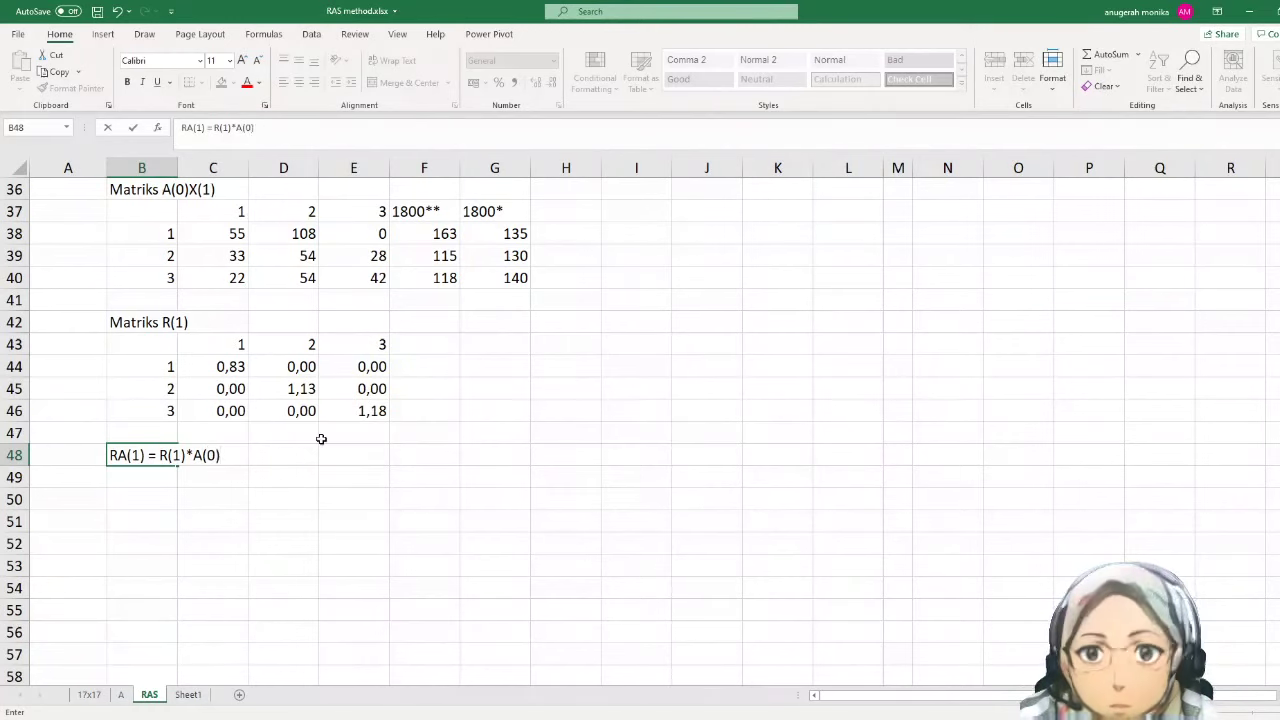
type("X")
key("BackSpace")
type("XX(")
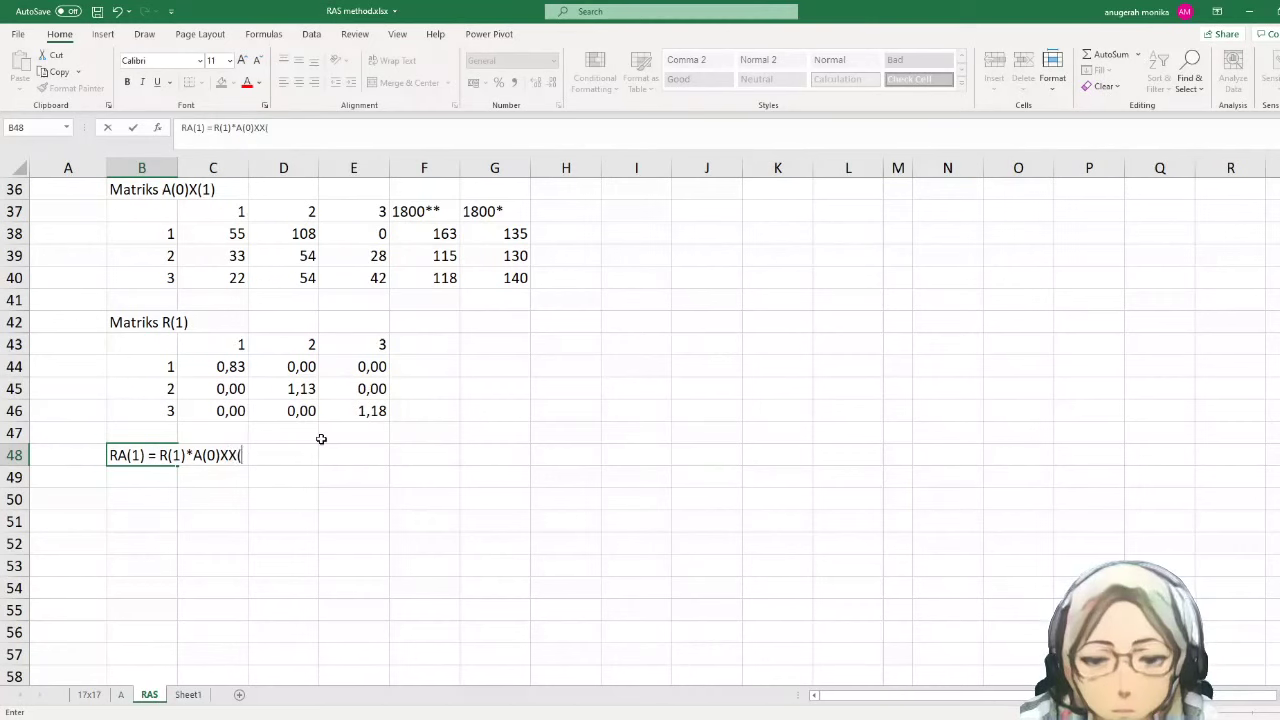
key("BackSpace")
key("BackSpace")
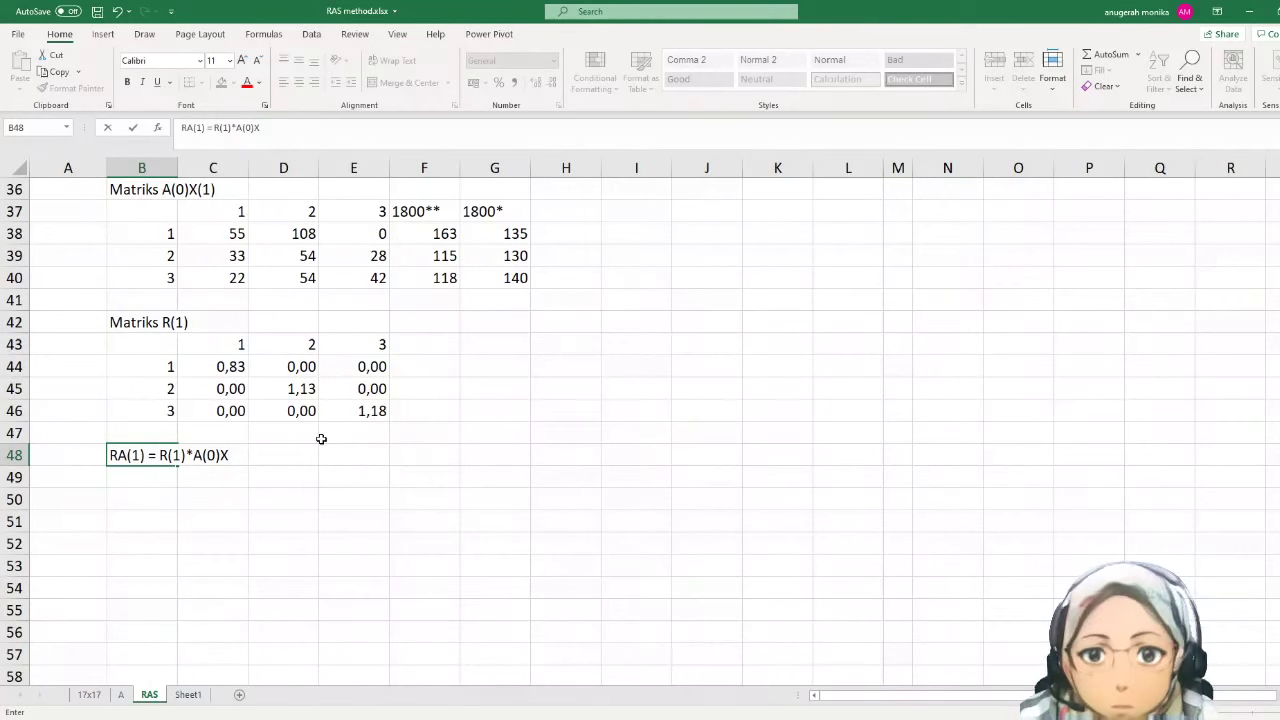
type("(1)")
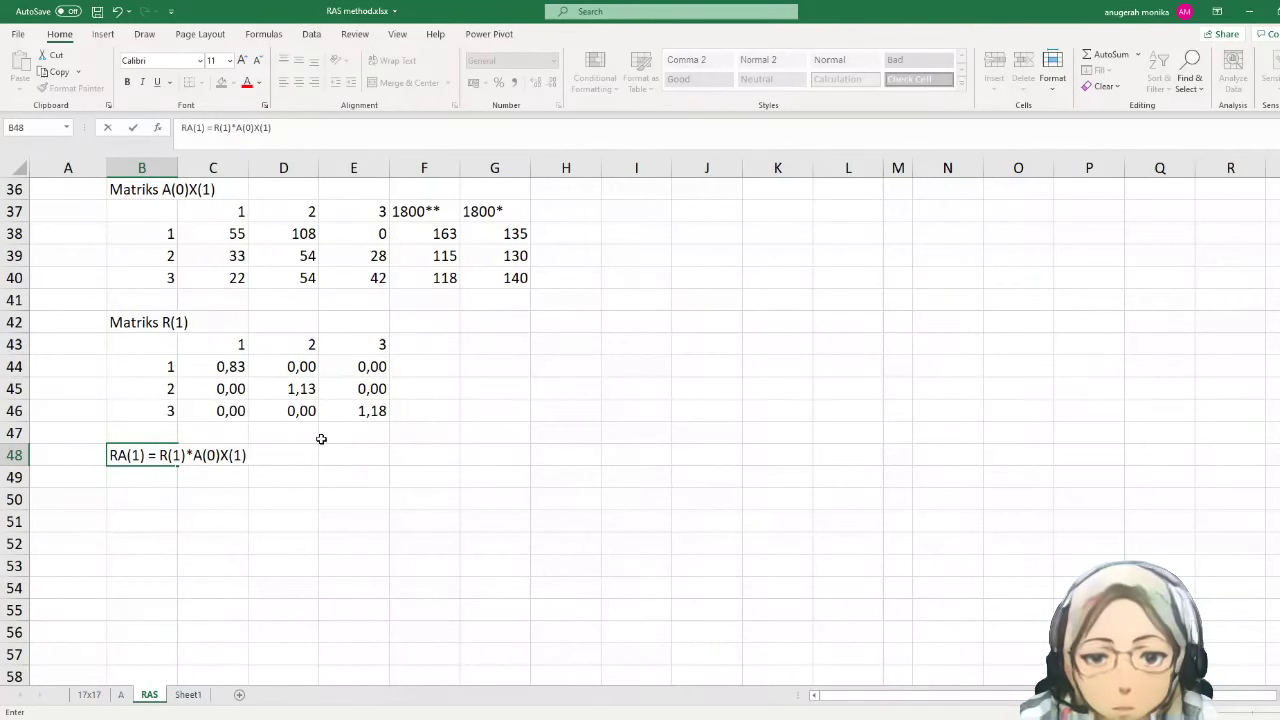
key("Return")
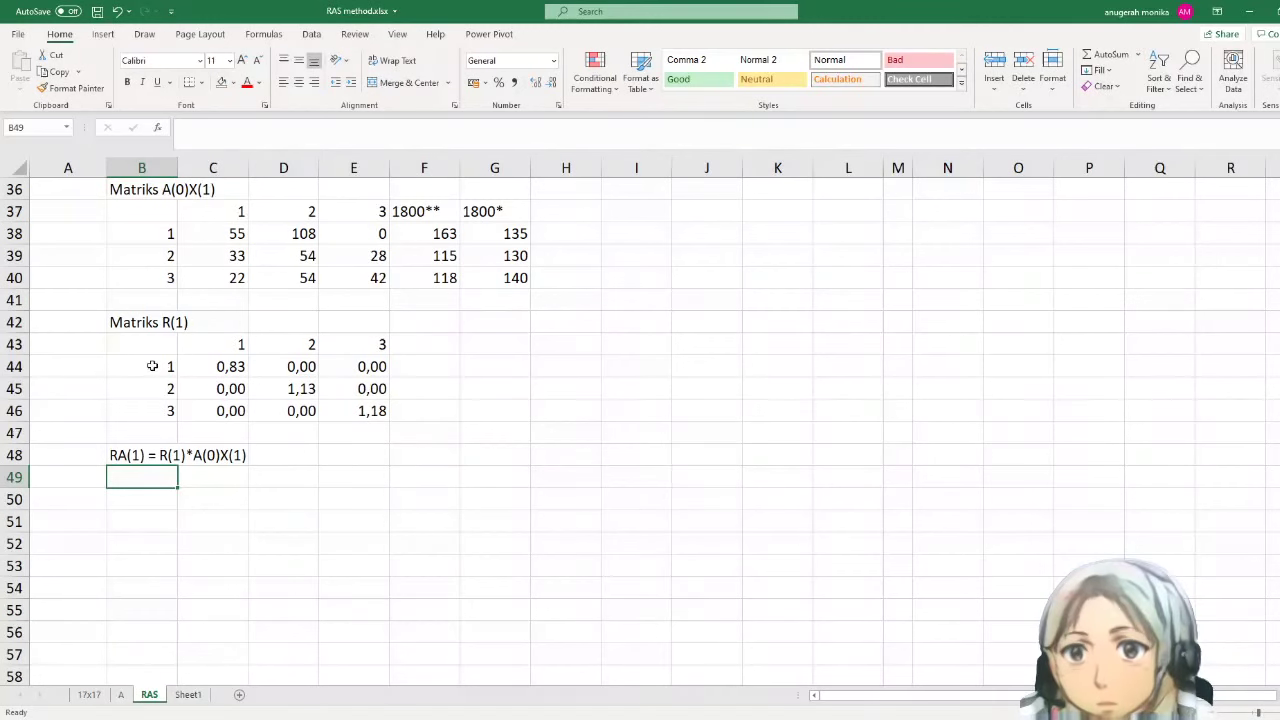
- Copy the labels 1 to 3 from B44:B46 into B50:B52 and transpose them into C49:E49 as RA(1) headers
left_click_drag(160, 366, 157, 407)
key("ctrl+c")
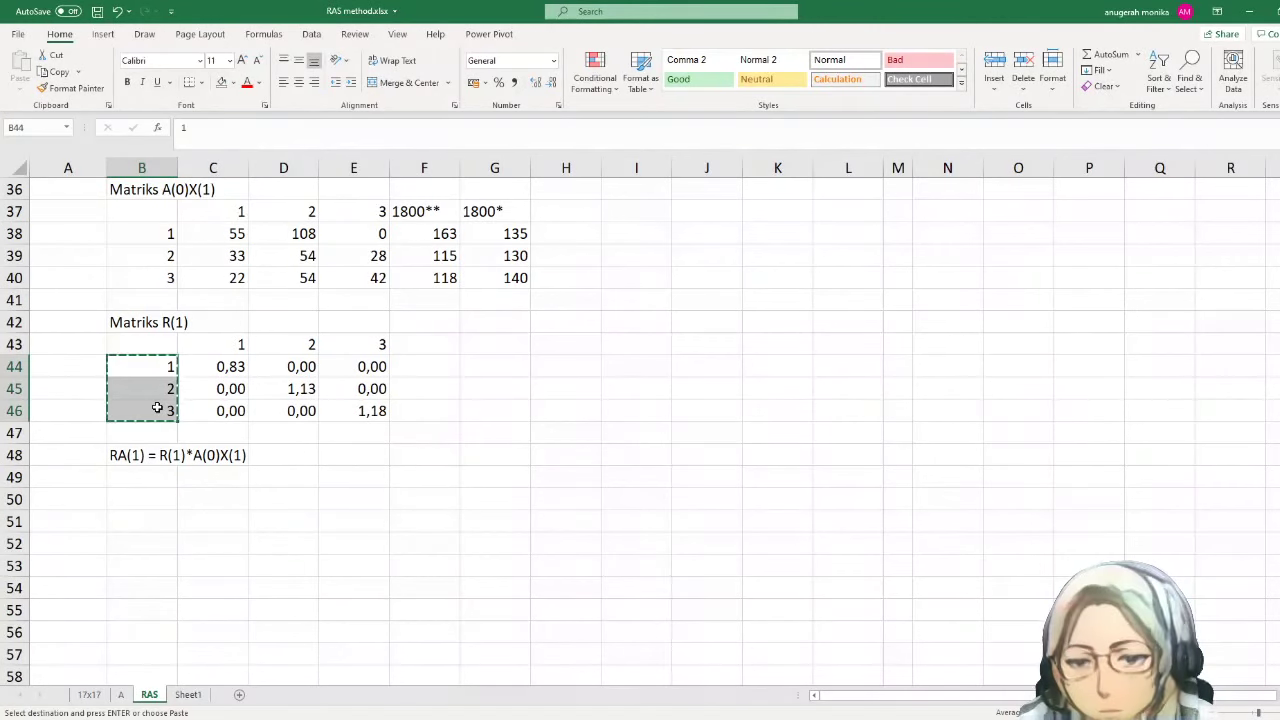
left_click(143, 500)
key("ctrl+v")
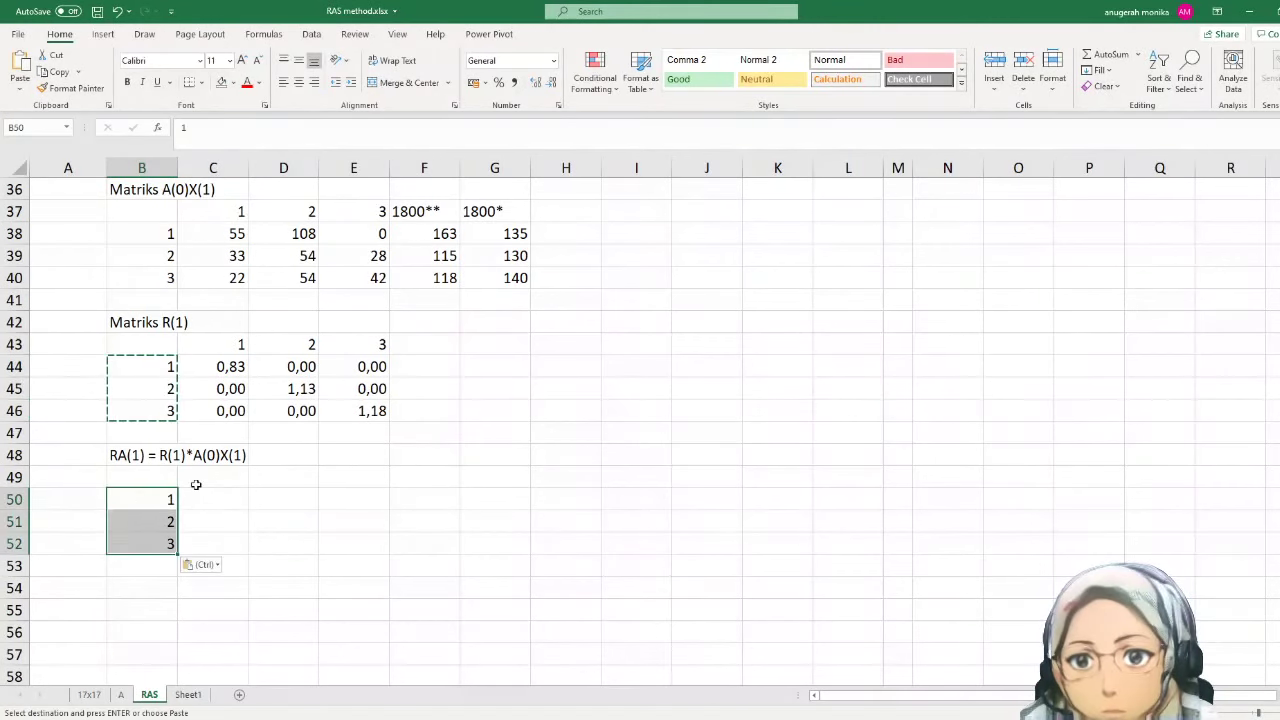
left_click(208, 477)
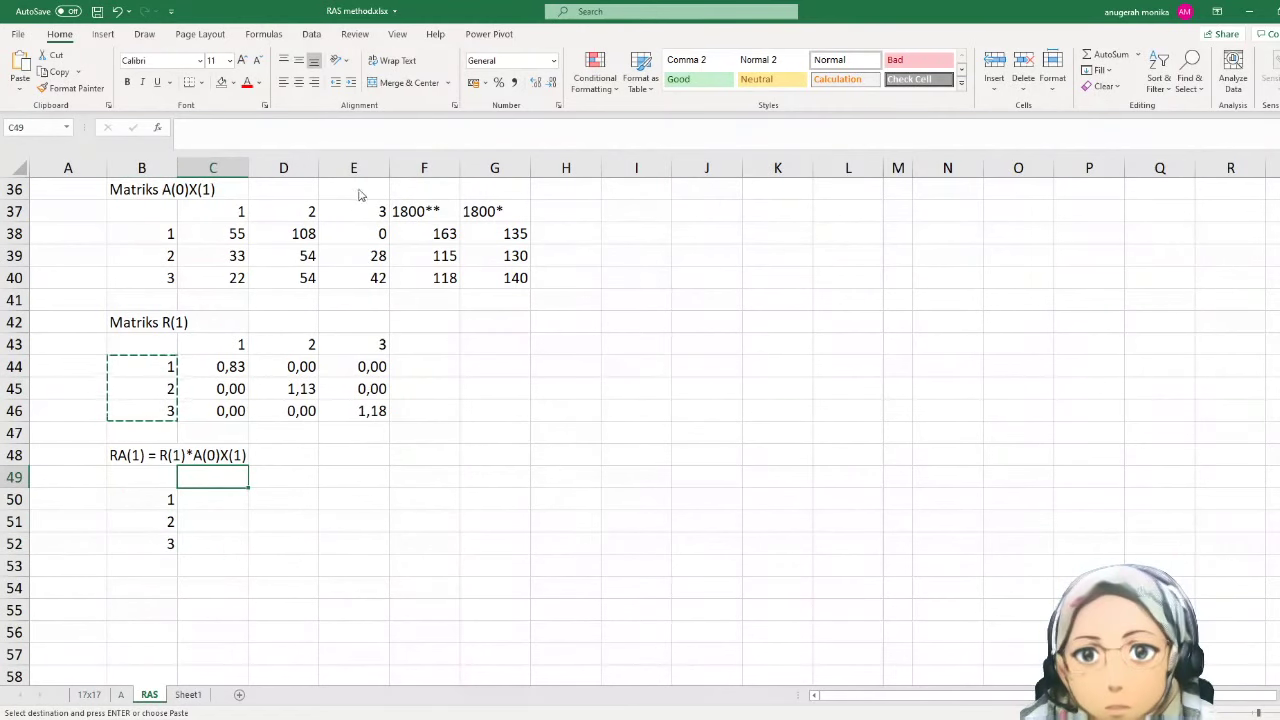
key("ctrl+alt+v")
key("e")
key("Return")
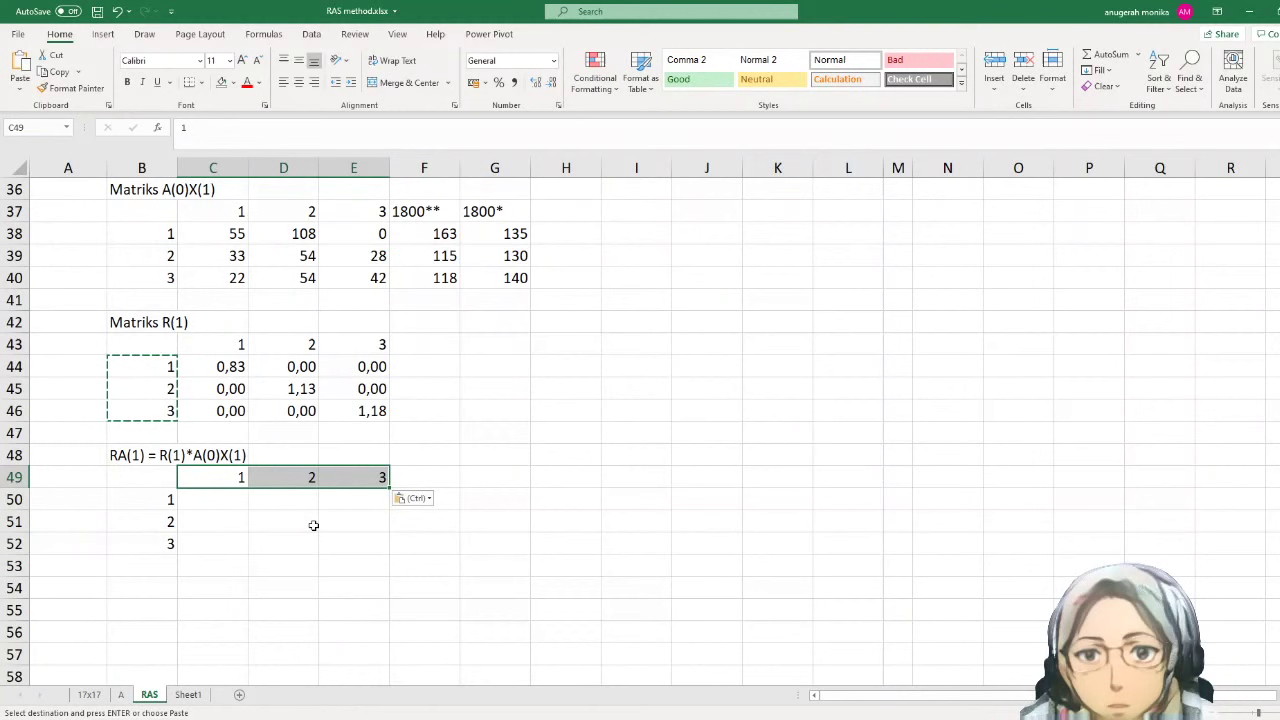
- Fill C50:E52 with the array formula =MMULT(C44:E46;C38:E40) to compute RA(1)
left_click(234, 500)
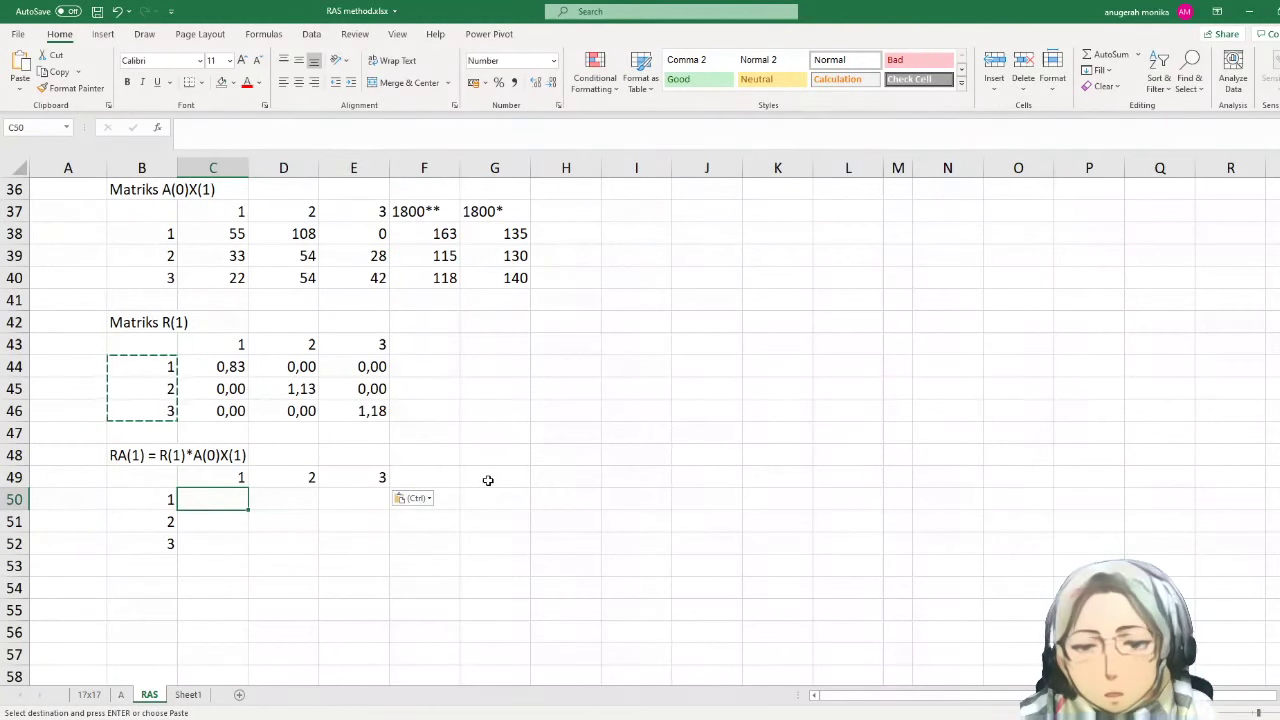
key("shift+Right")
key("shift+Right")
key("shift+Down")
key("shift+Down")
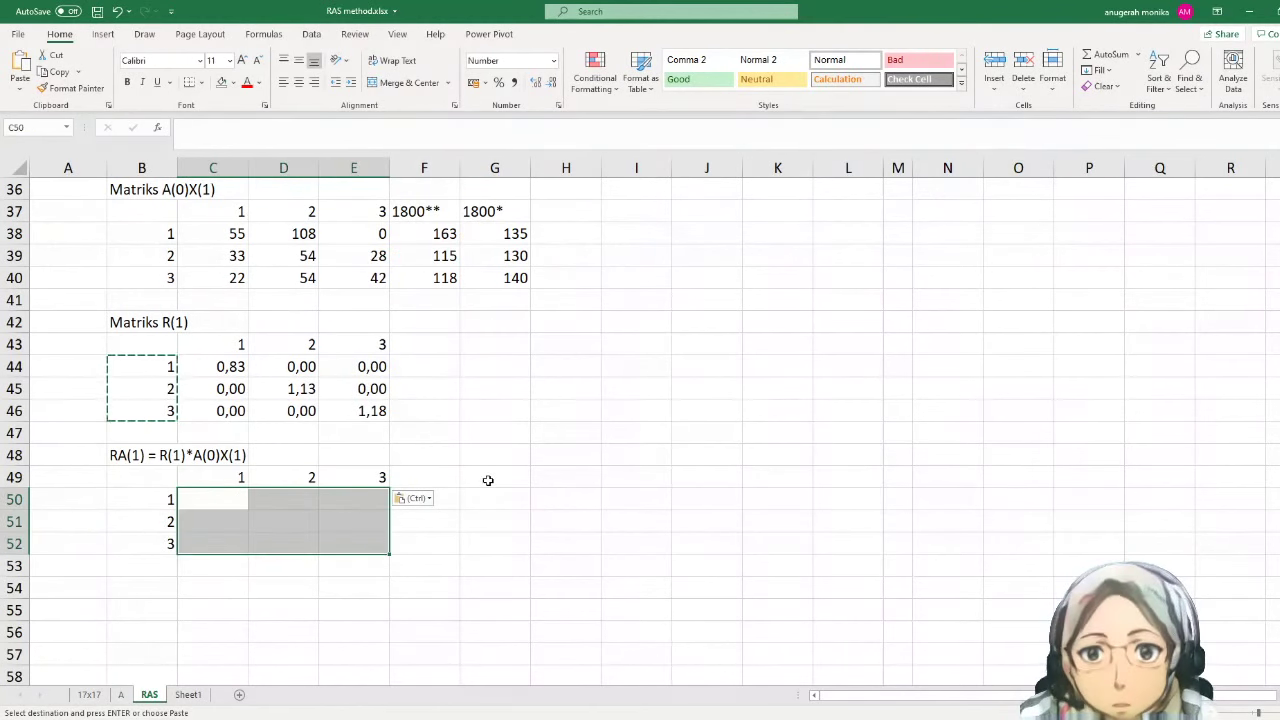
type("=")
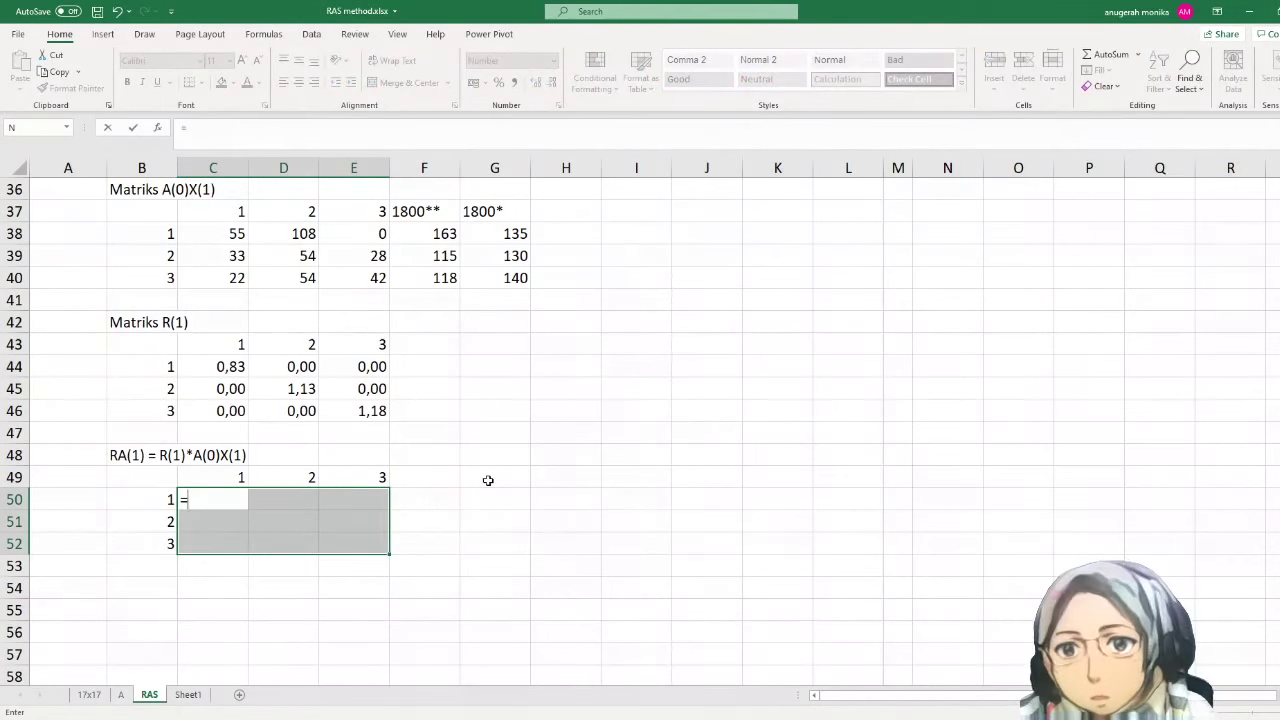
type("mmult")
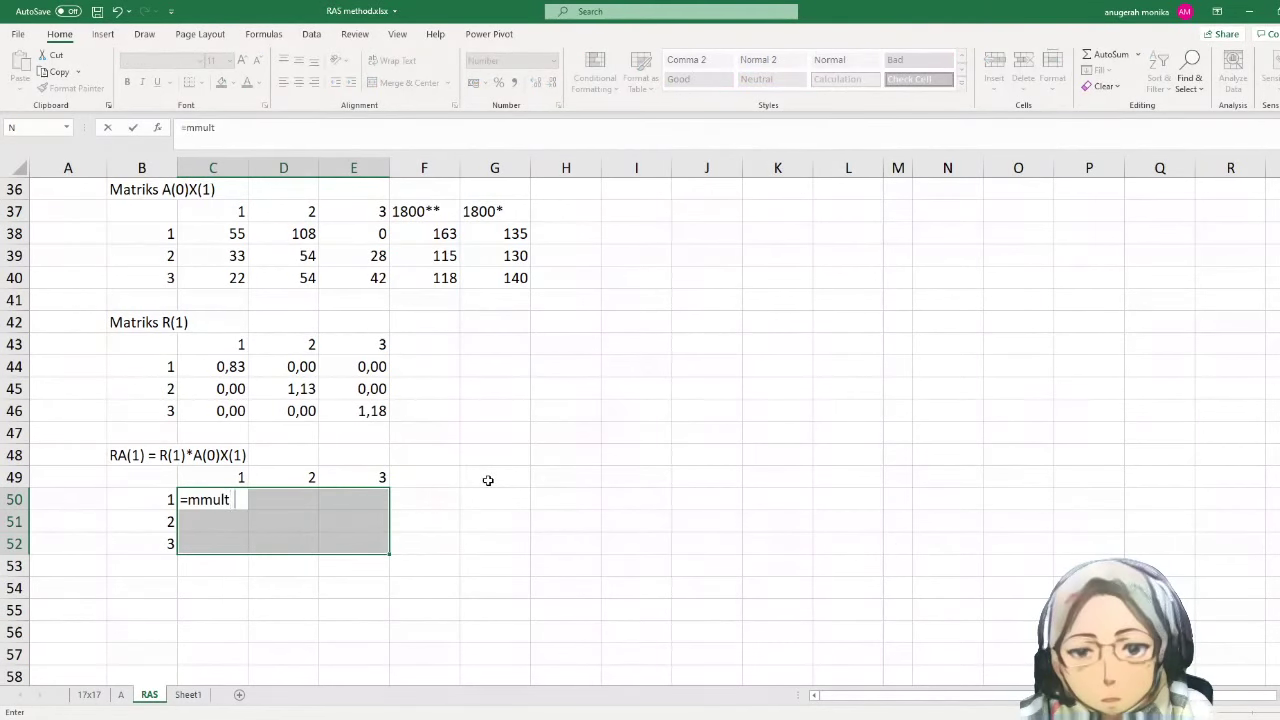
type("(")
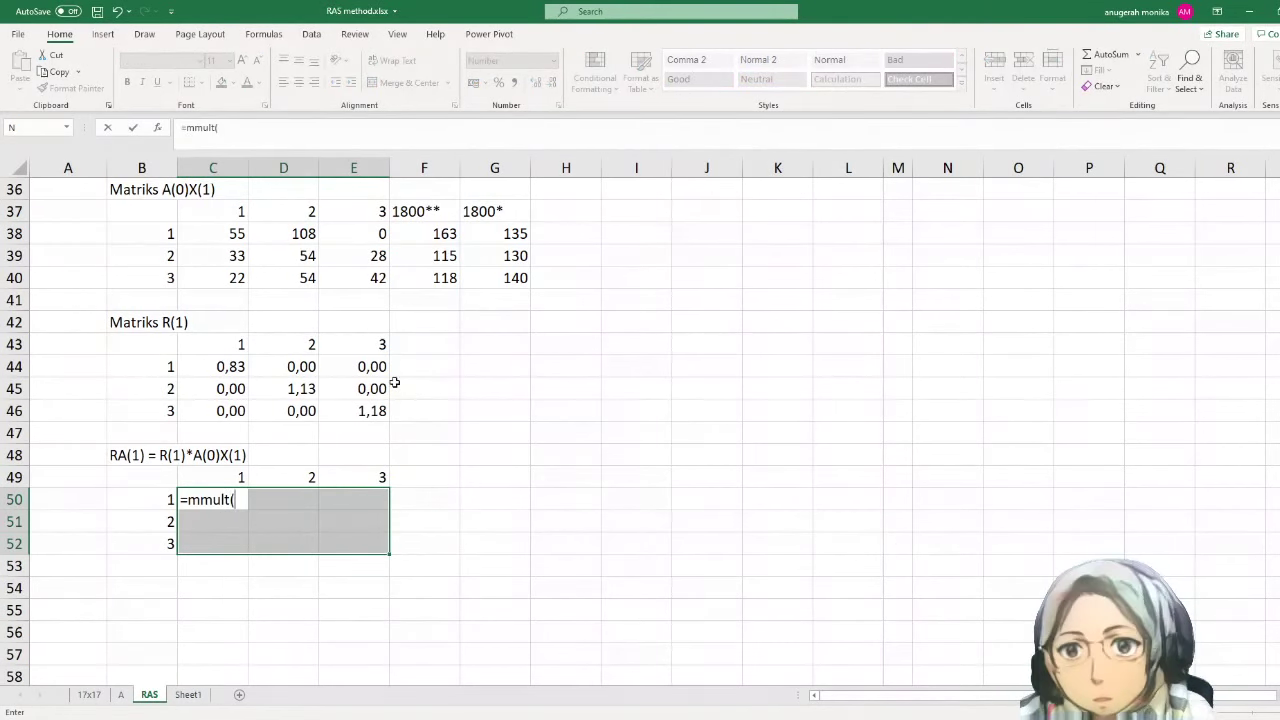
left_click(233, 364)
left_click_drag(249, 383, 329, 410)
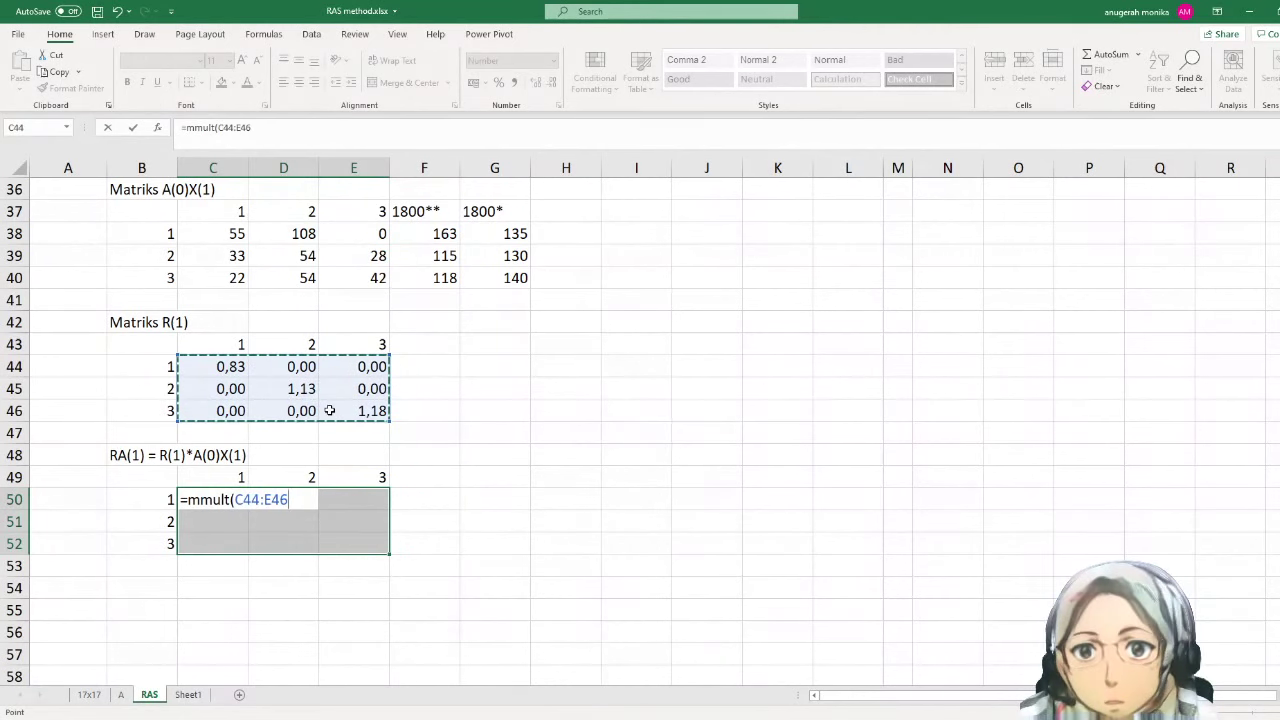
type(";")
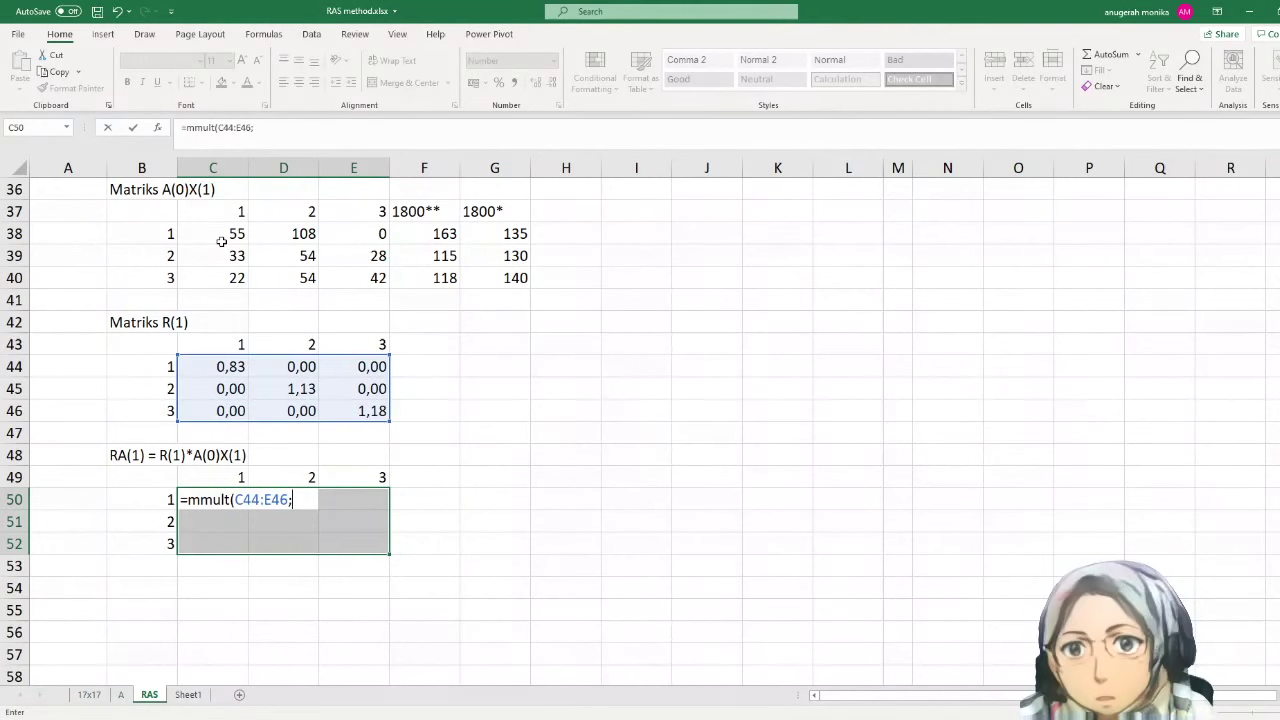
left_click_drag(221, 241, 340, 286)
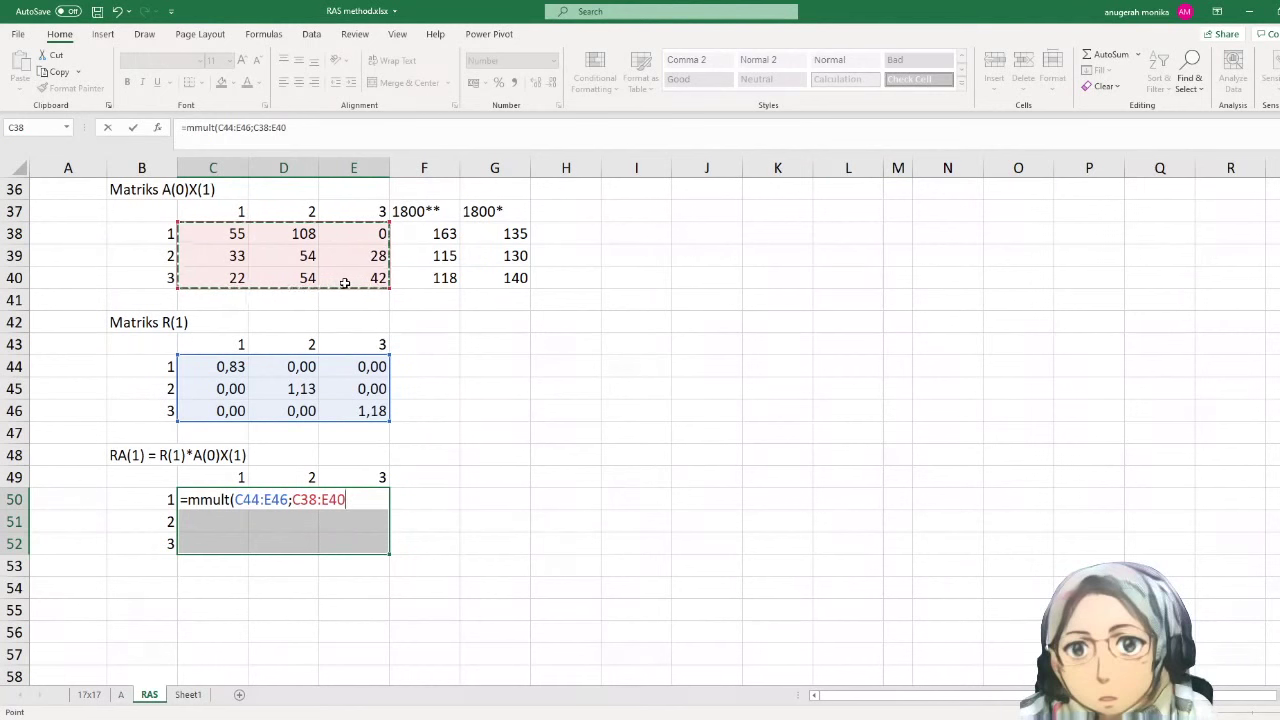
key("ctrl+shift+Return")
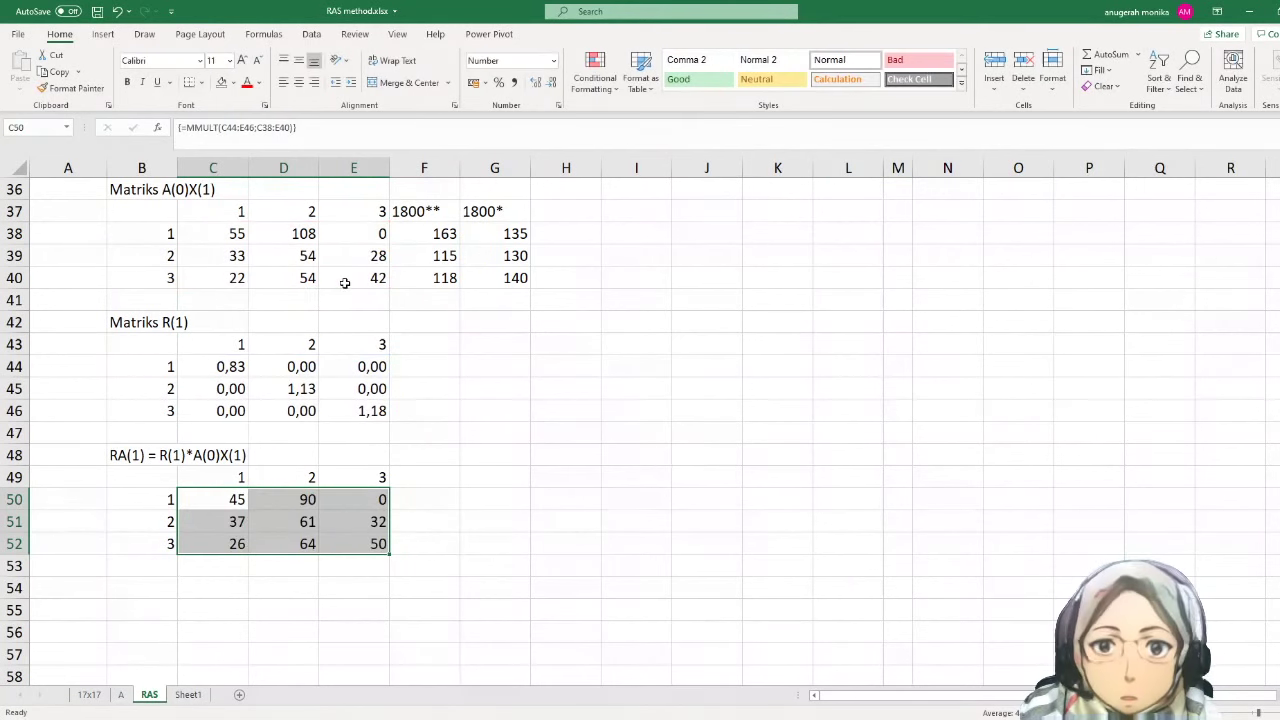
- Add the row labels 1900** in B53 and 1900* in B54 beneath the RA(1) matrix
left_click(131, 587)
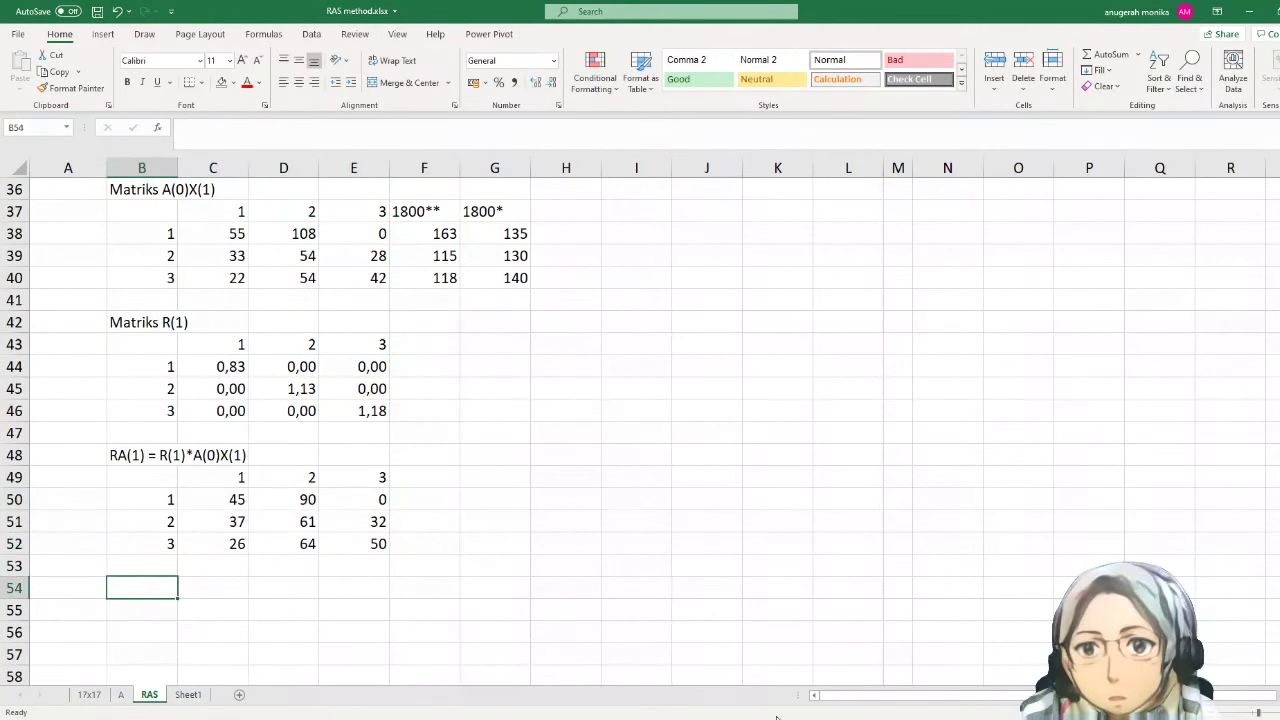
left_click(825, 715)
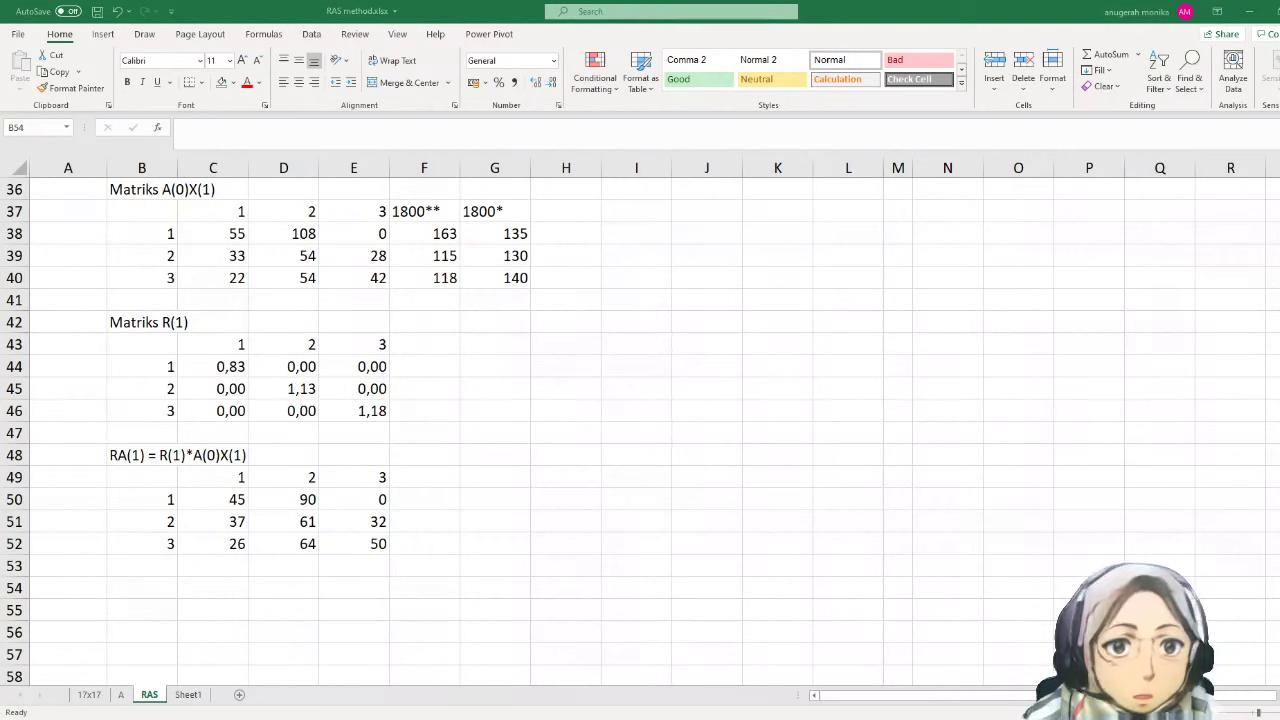
left_click(695, 694)
key("Up")
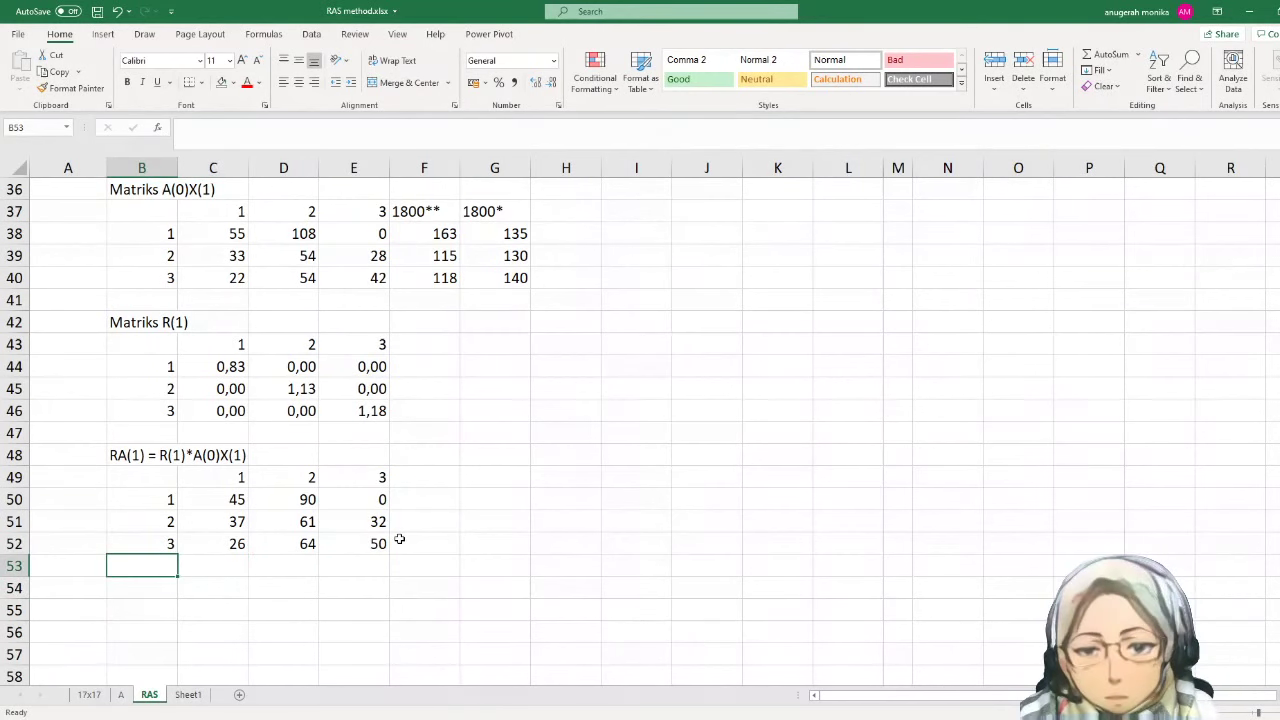
type("1900*")
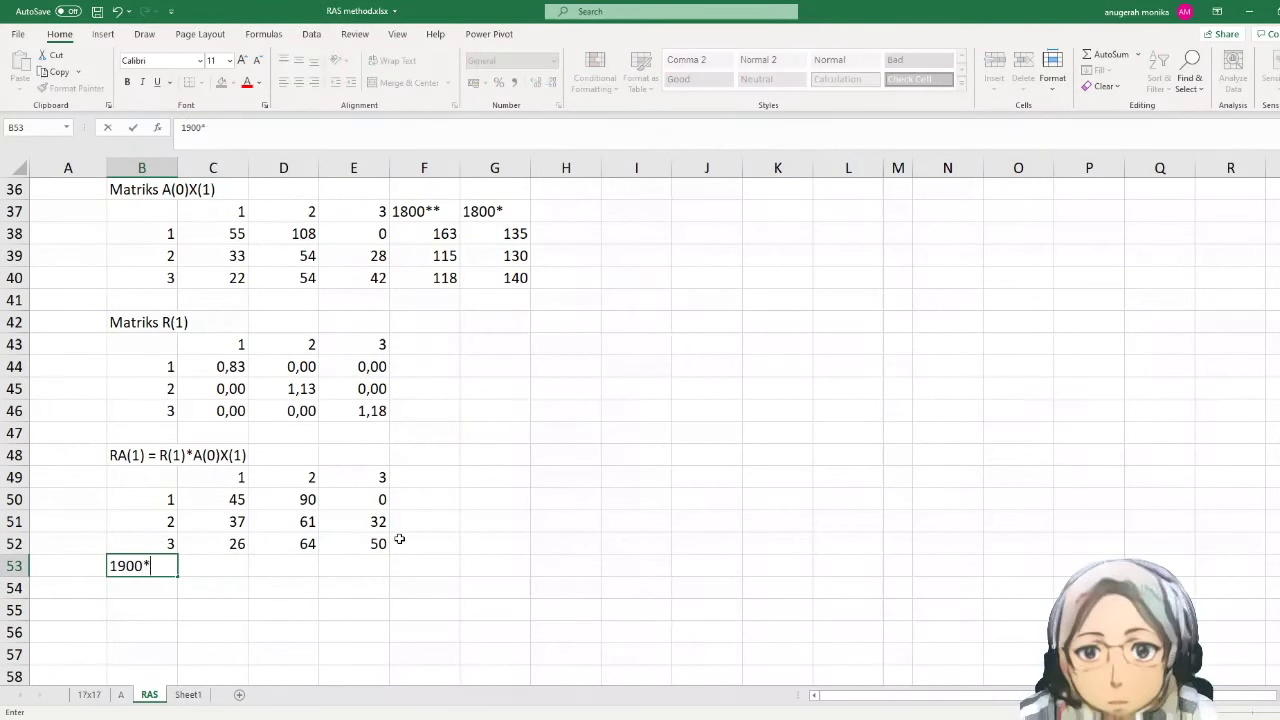
type("*")
key("Return")
type("1900")
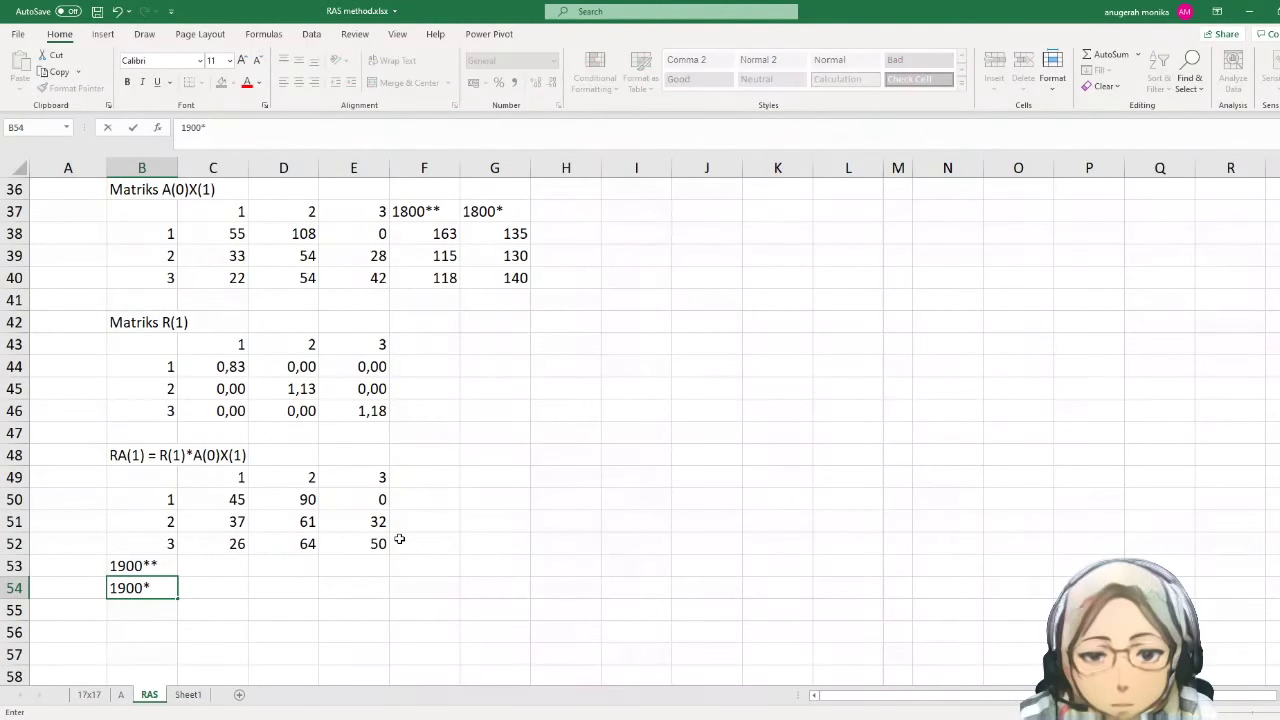
type("*")
key("Tab")
- Sum C50:C52 in C53 and fill the formula across to E53 for the 1900** column totals
key("Up")
type("=sum")
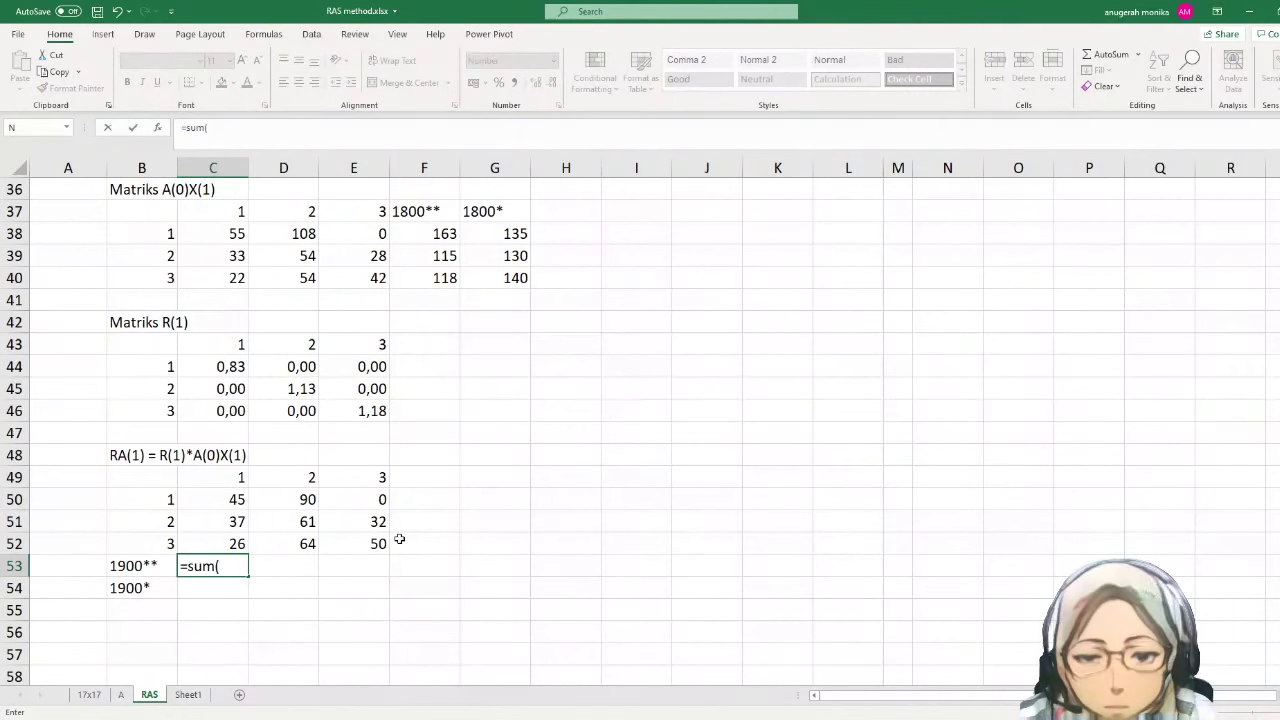
type("(")
key("Up")
key("Up")
key("Up")
key("shift+Down")
key("shift+Down")
key("Return")
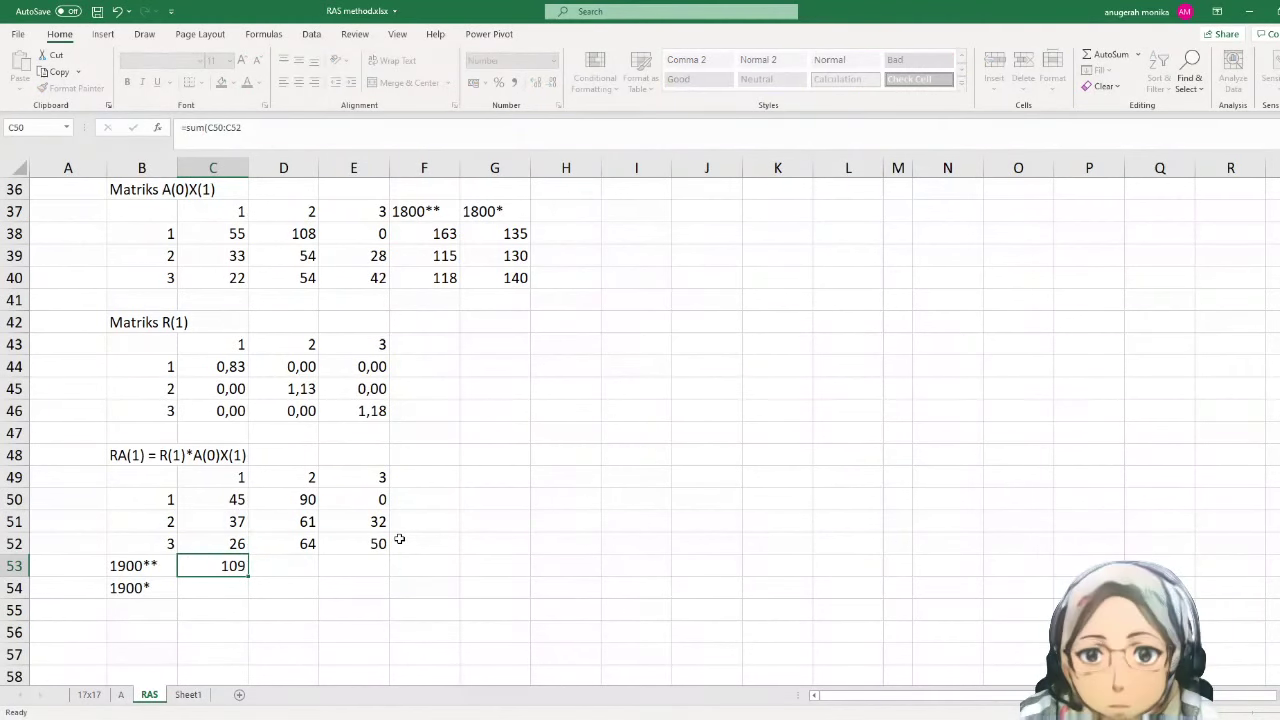
left_click(232, 566)
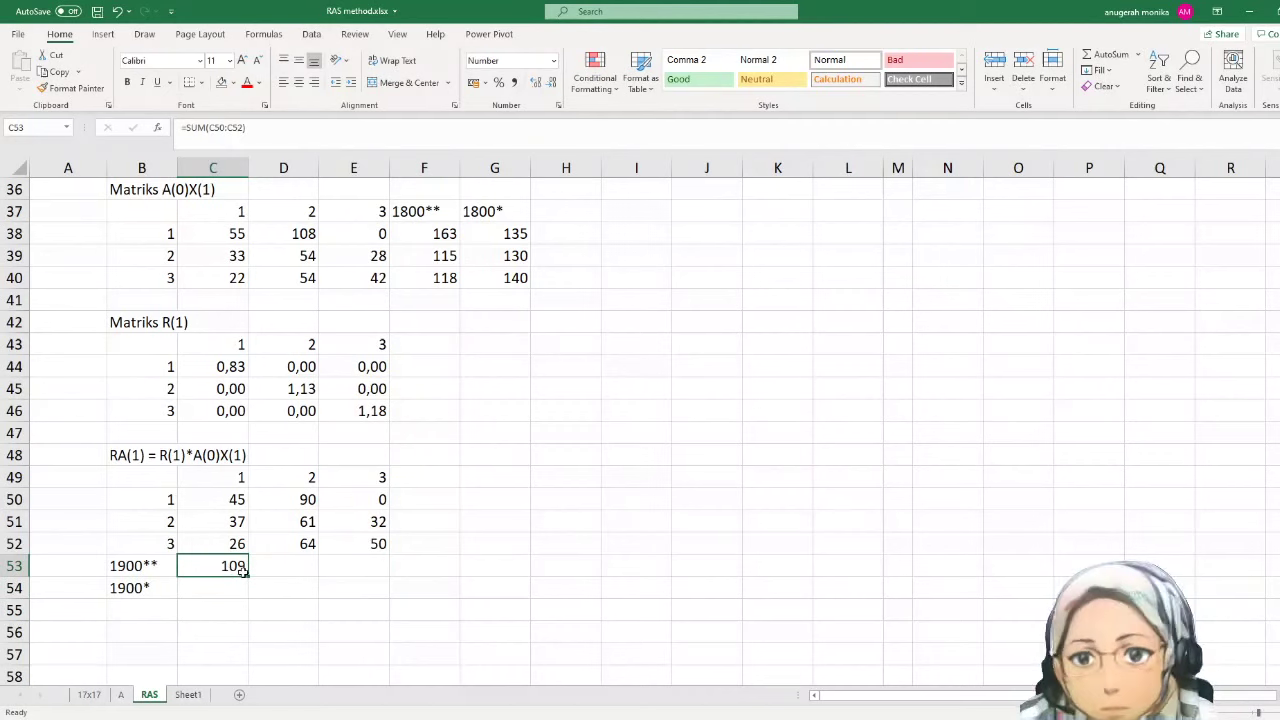
left_click_drag(248, 572, 370, 578)
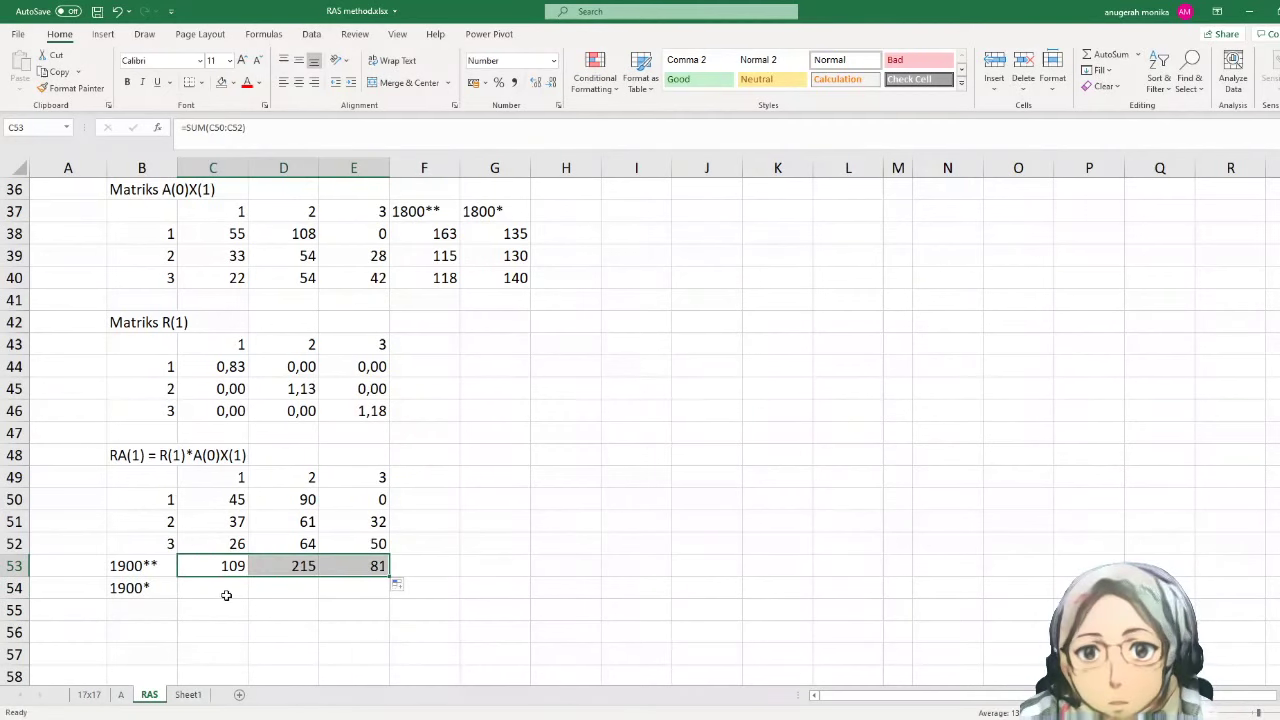
- Copy the 1900* figures from C20:F20 as plain values into the row starting at C54, and clear the extra total in F54
left_click(225, 593)
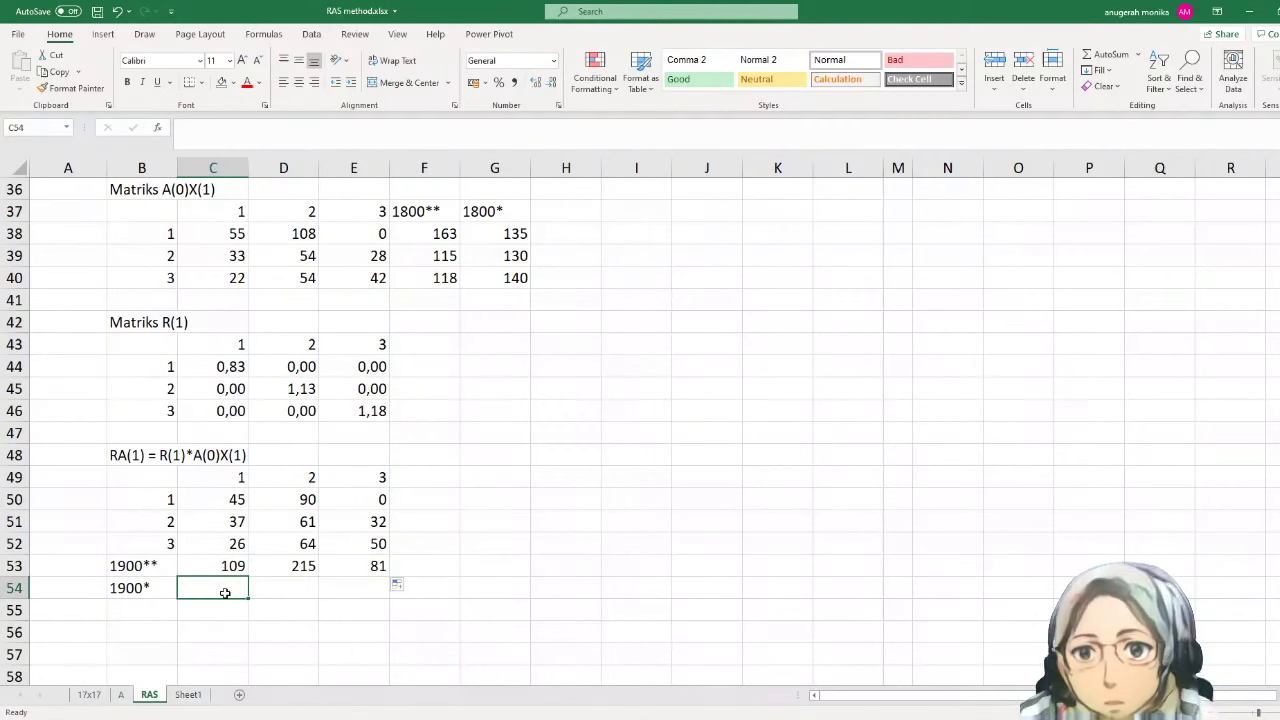
scroll(285, 396, "up", 5)
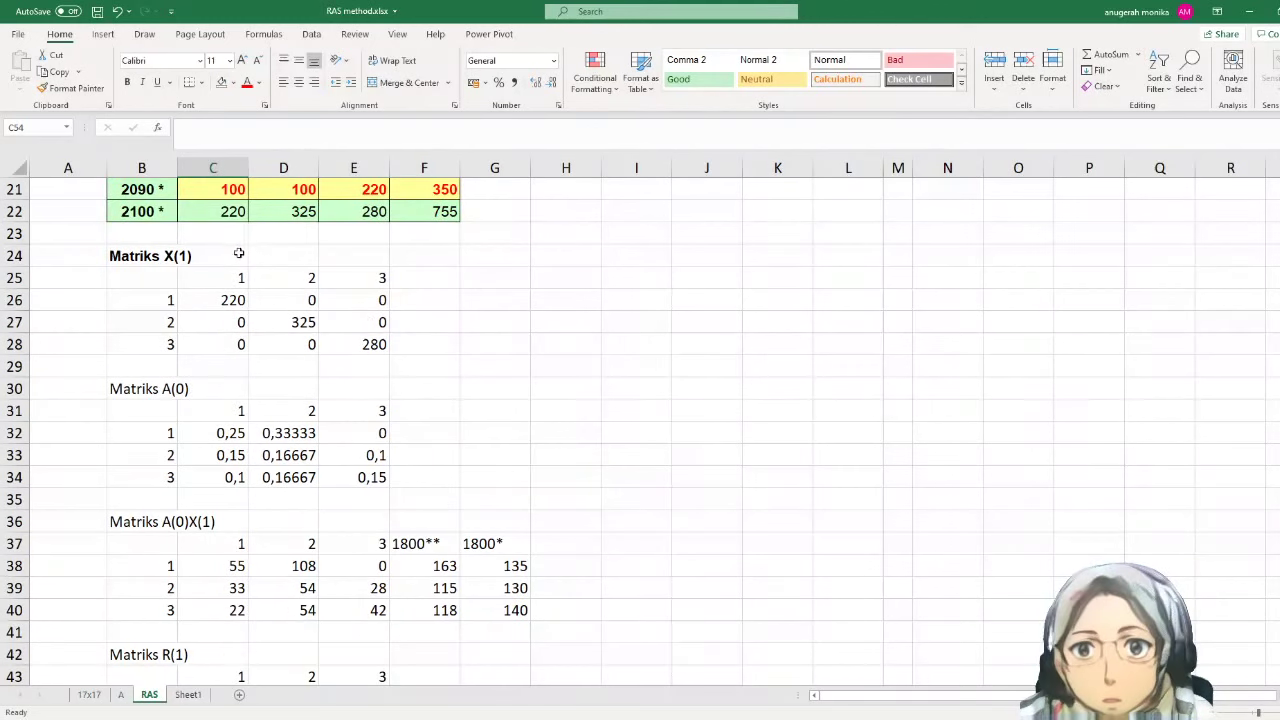
scroll(228, 278, "up", 1)
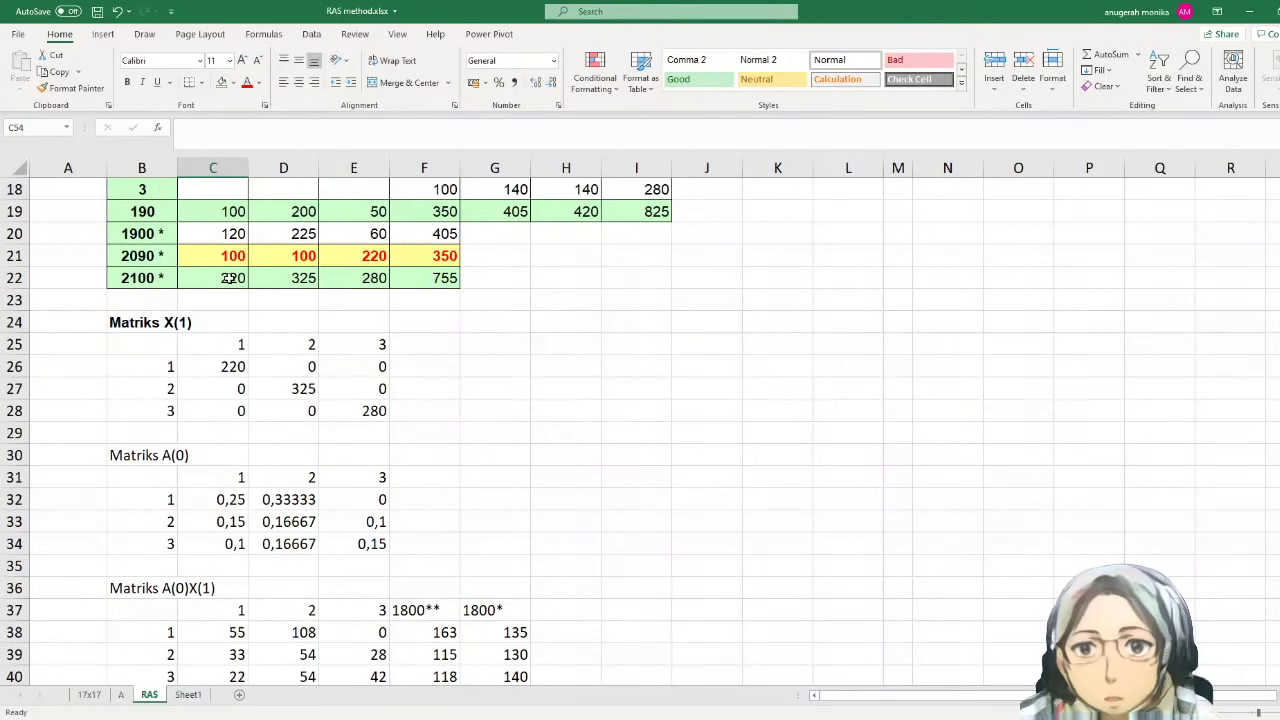
left_click_drag(228, 238, 405, 235)
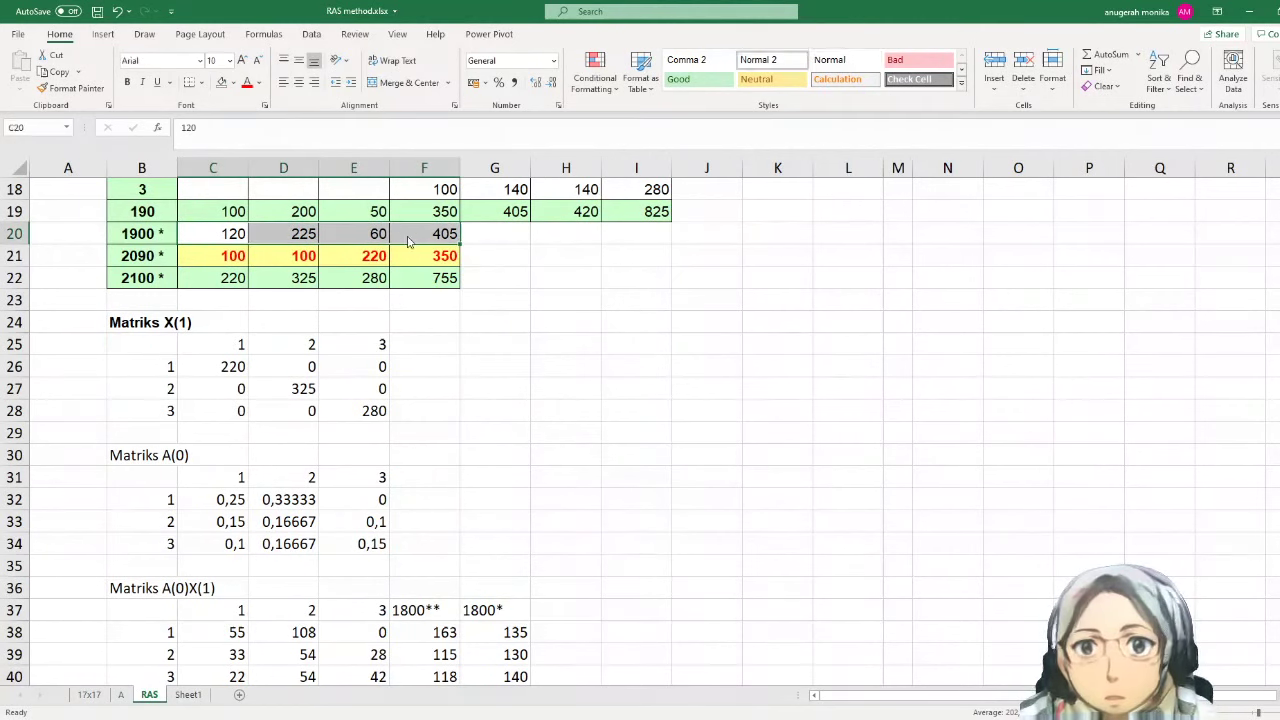
key("ctrl+c")
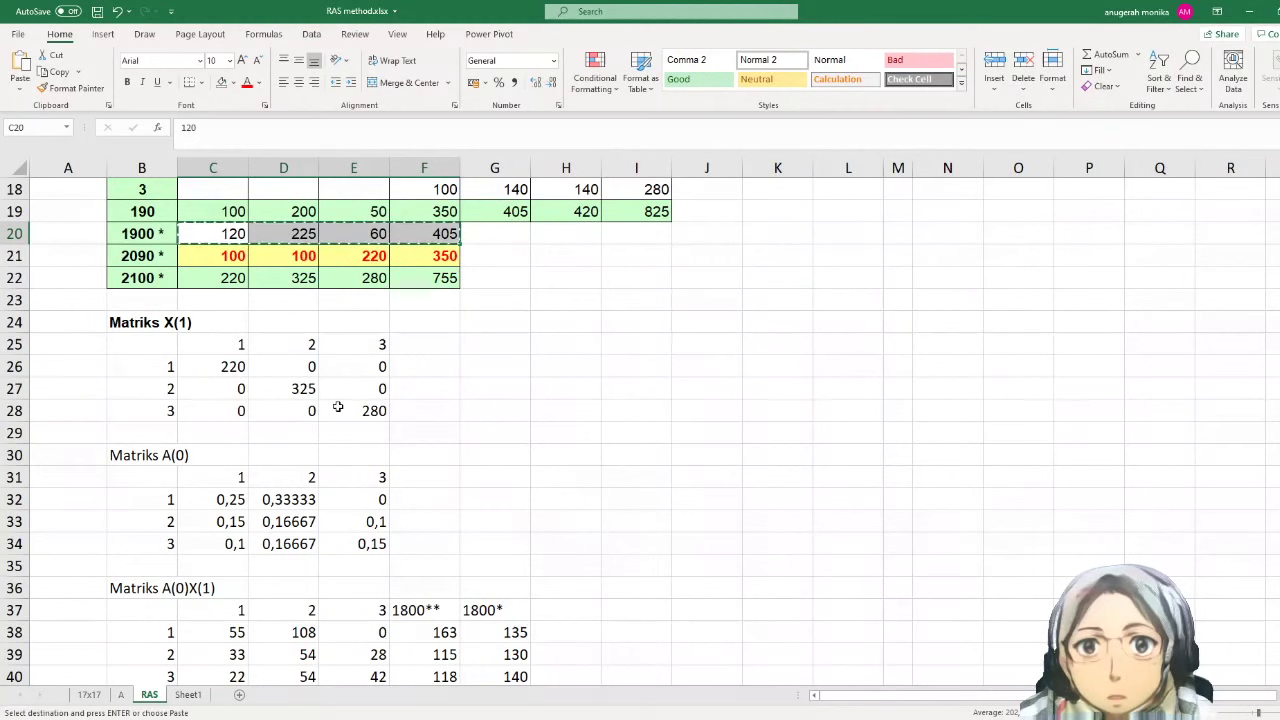
scroll(338, 407, "down", 7)
scroll(338, 407, "down", 2)
left_click(211, 388)
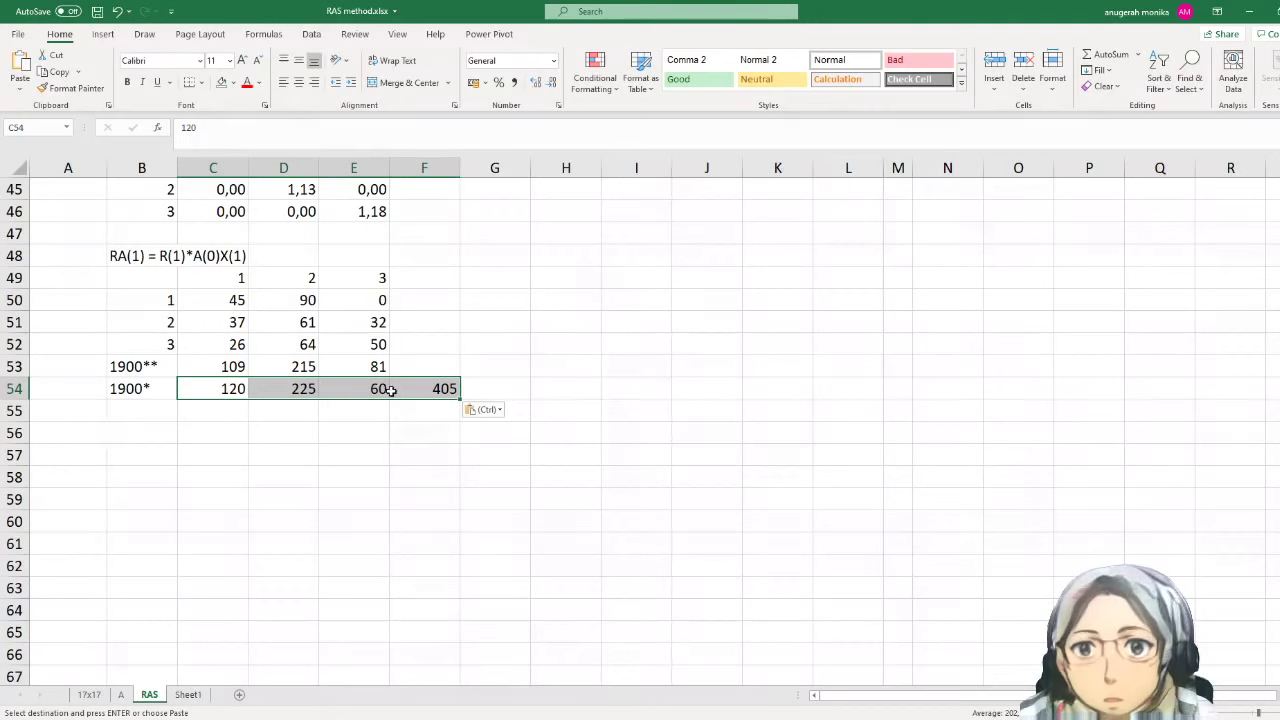
left_click(411, 387)
key("Delete")
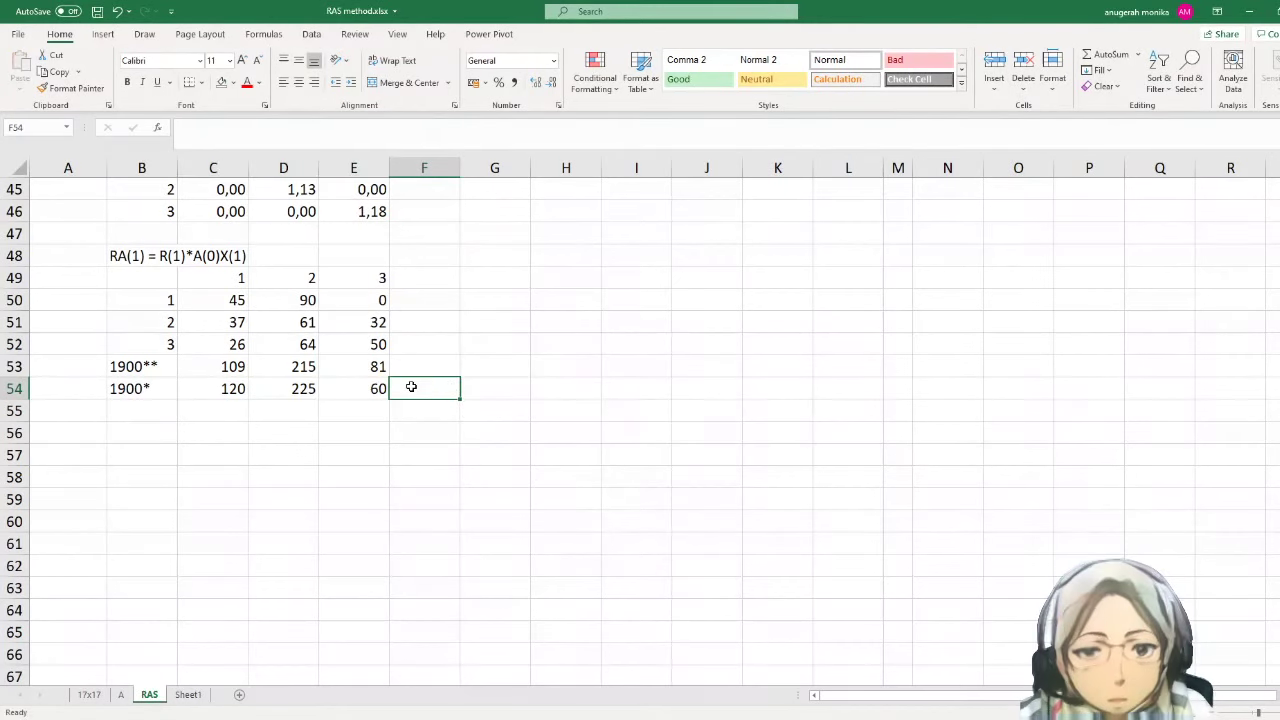
- Enter the title Matriks S(1) in B56, below the RA(1) table
left_click(160, 432)
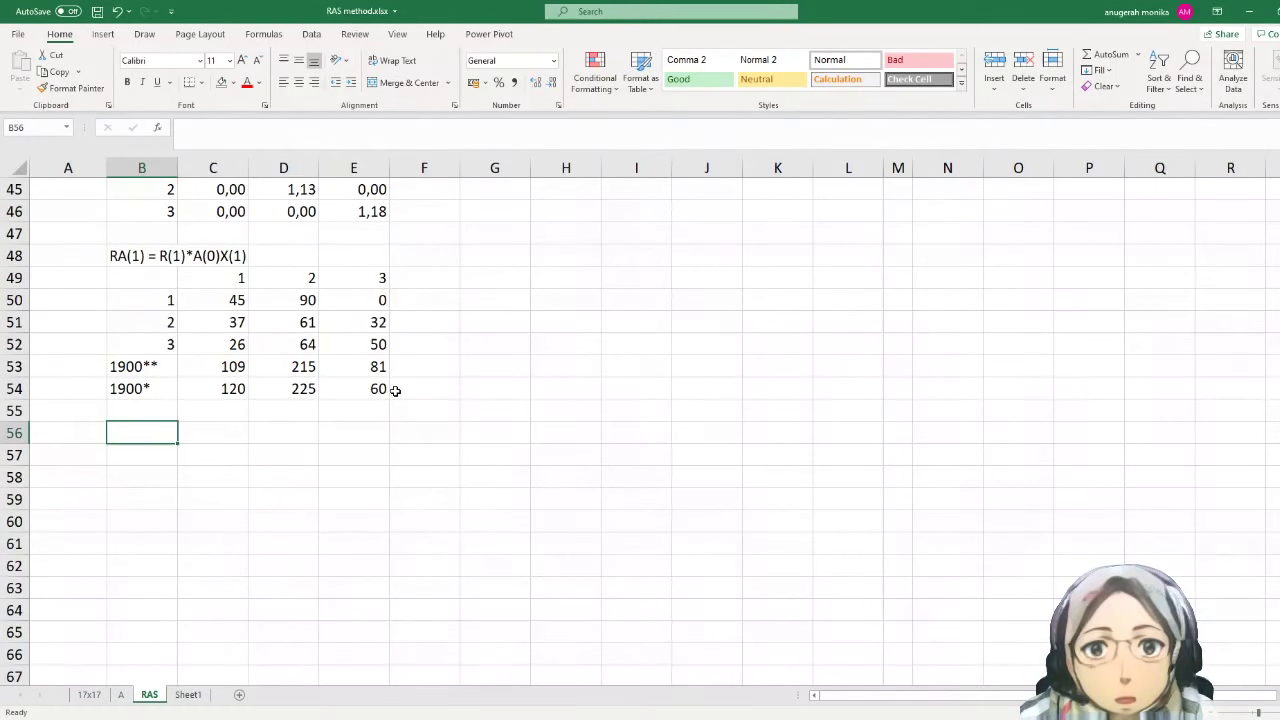
scroll(416, 359, "up", 3)
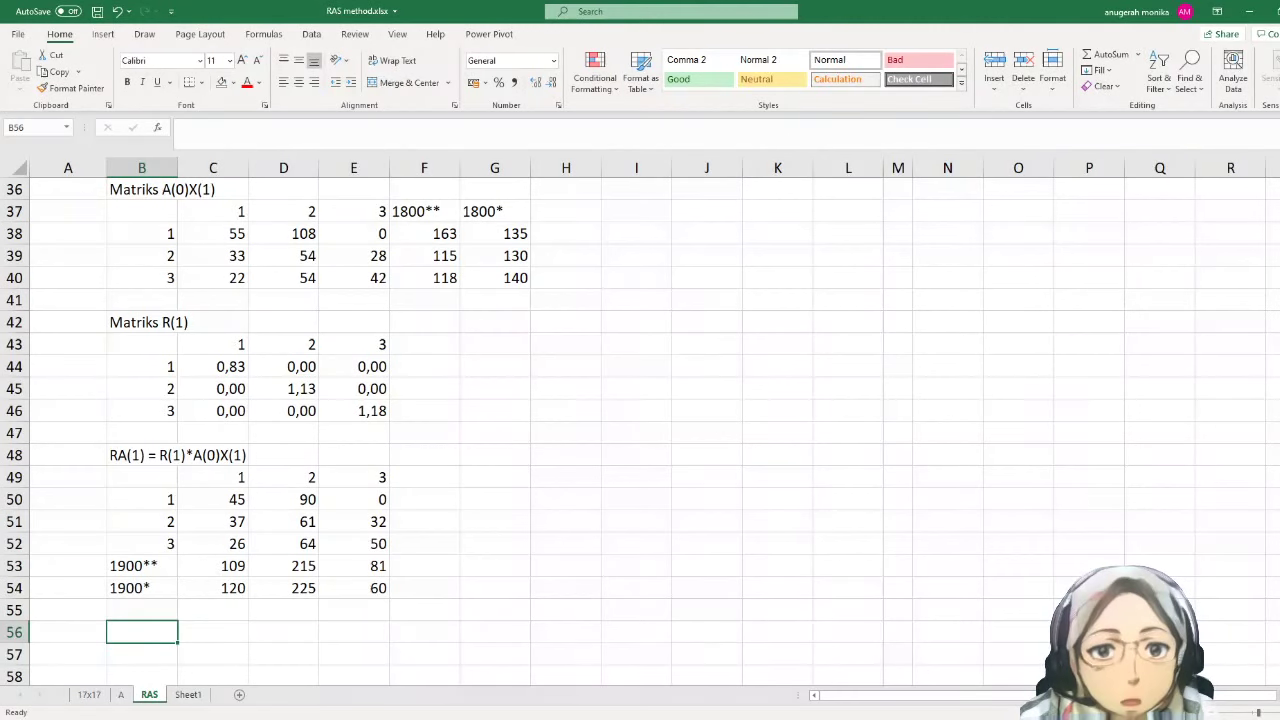
left_click(846, 716)
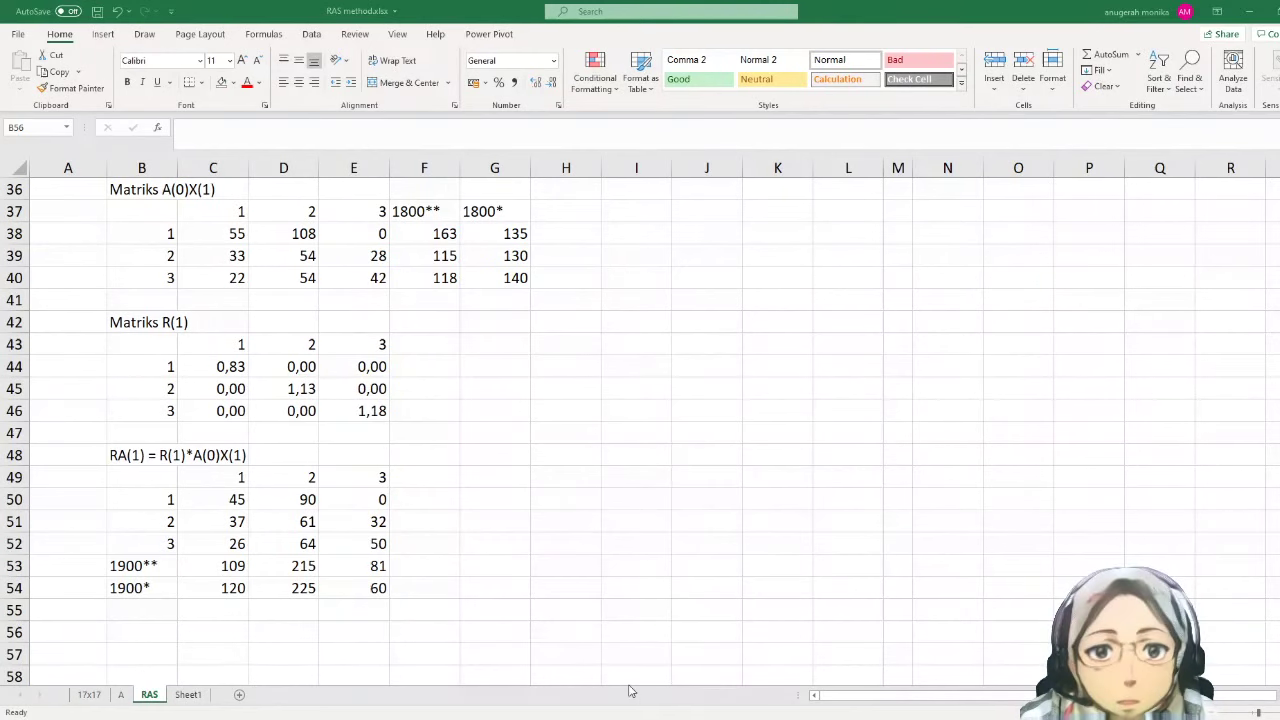
left_click(316, 641)
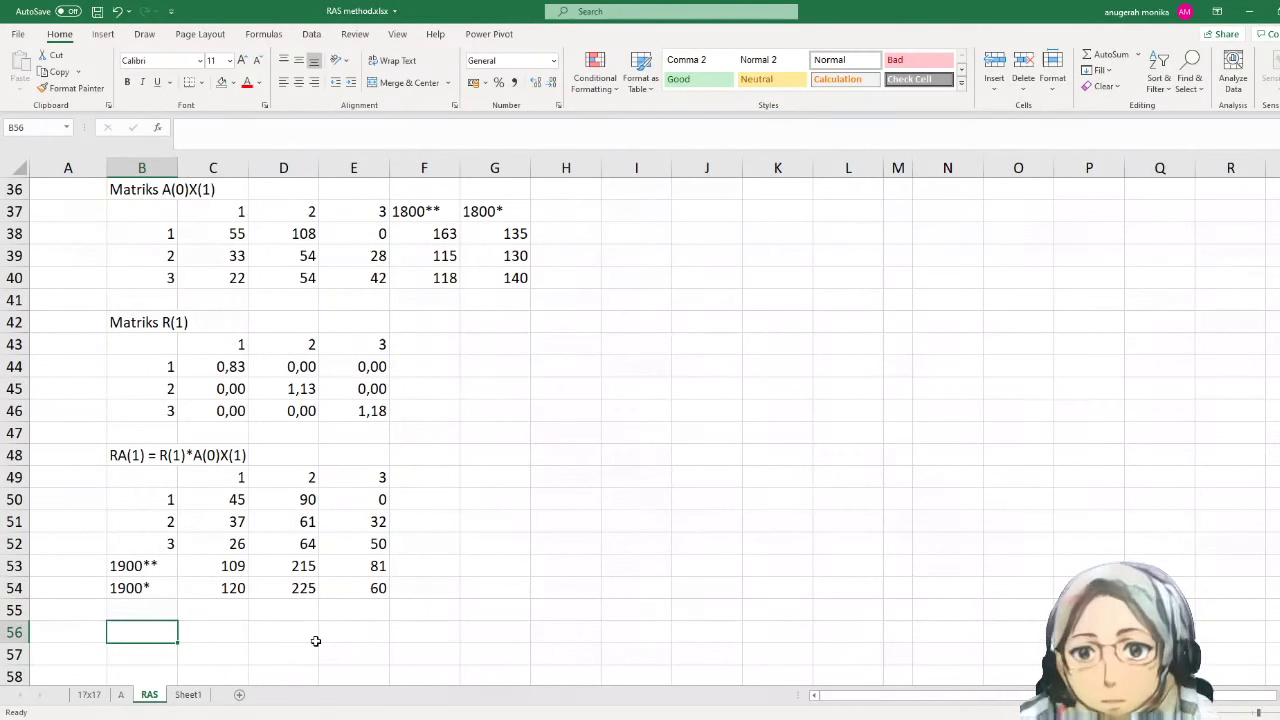
type("Matriks")
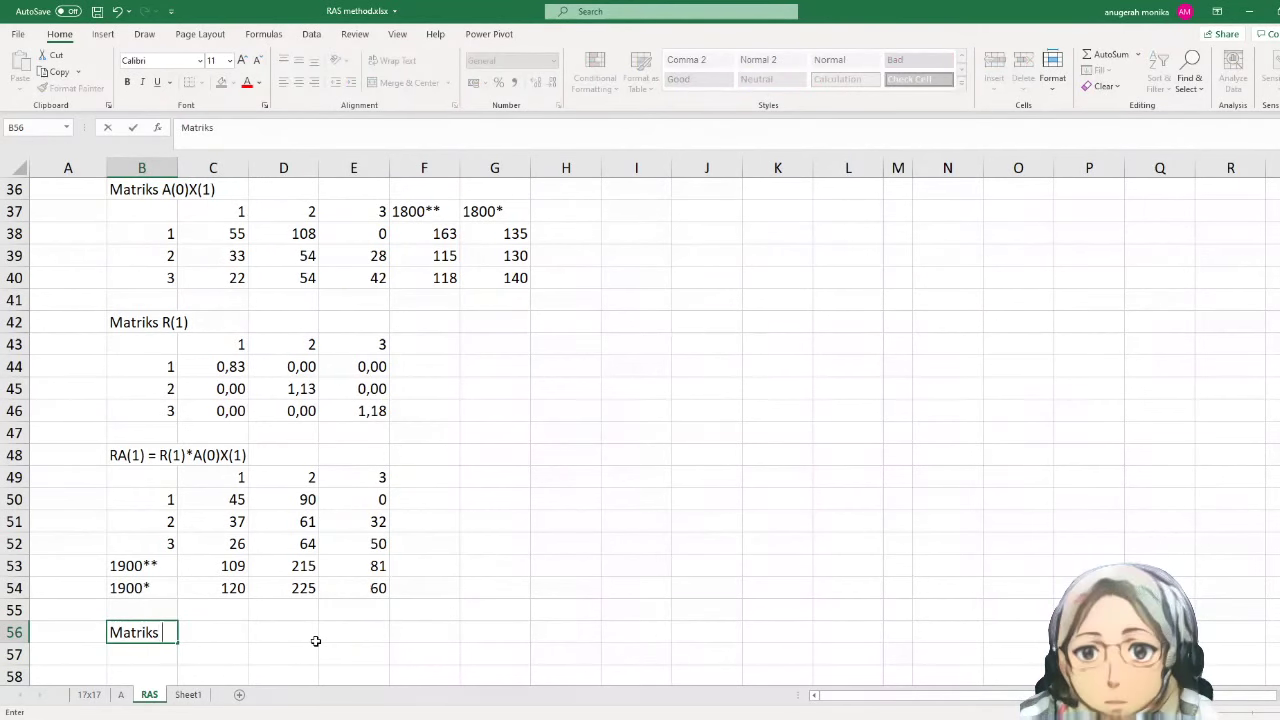
type(" S(1)")
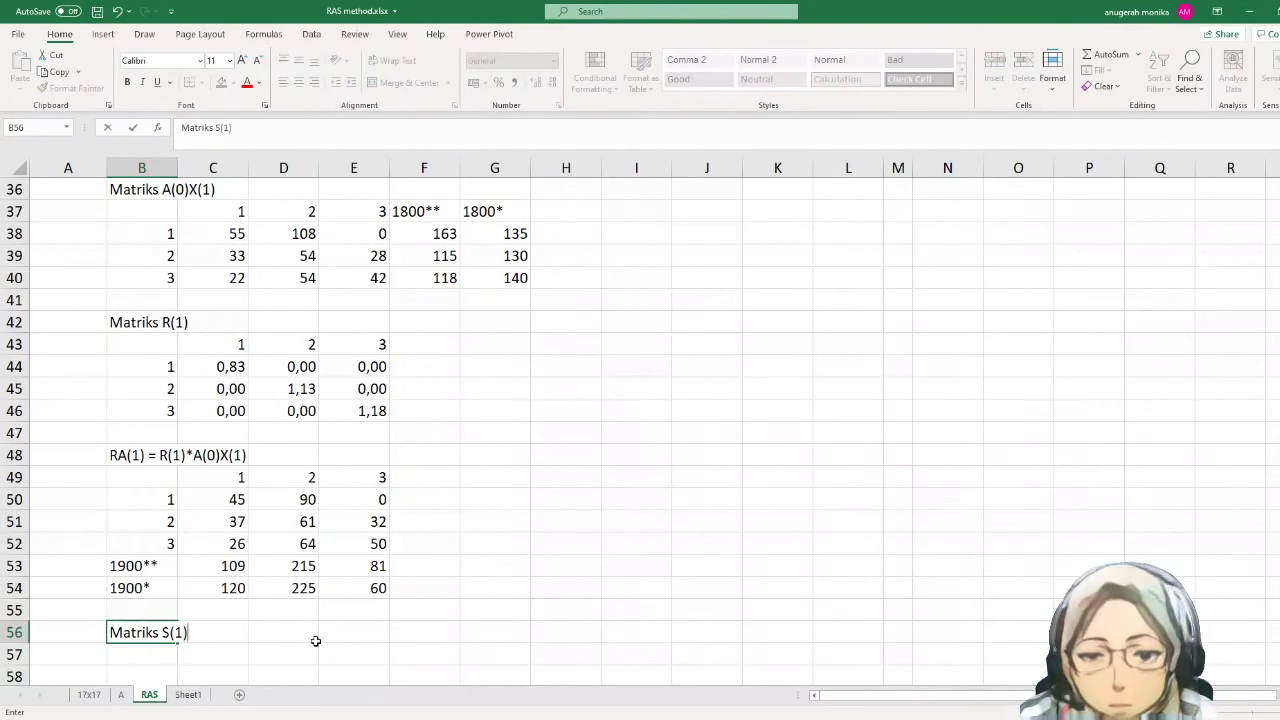
key("Return")
key("Return")
key("Return")
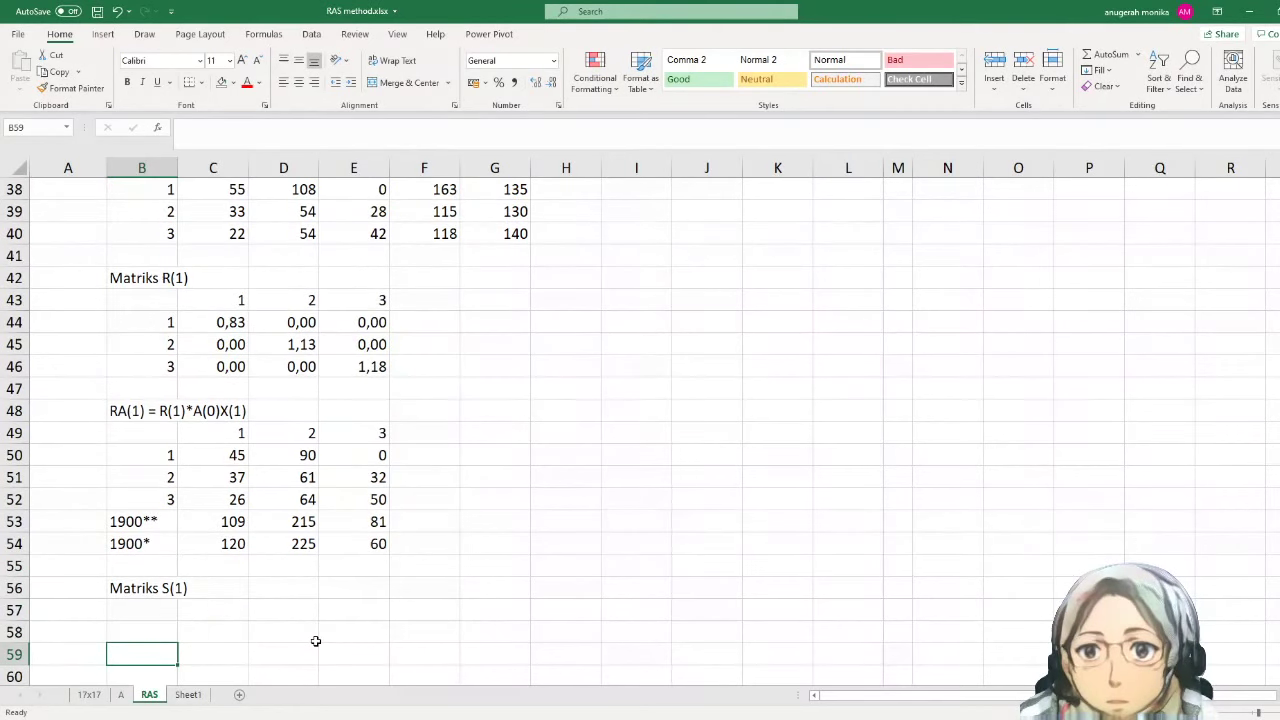
- Copy the labels 1 to 3 from B50:B52 into B58:B60 and transpose them into C57:E57 as Matriks S(1) headers
scroll(315, 641, "down", 4)
scroll(234, 331, "up", 1)
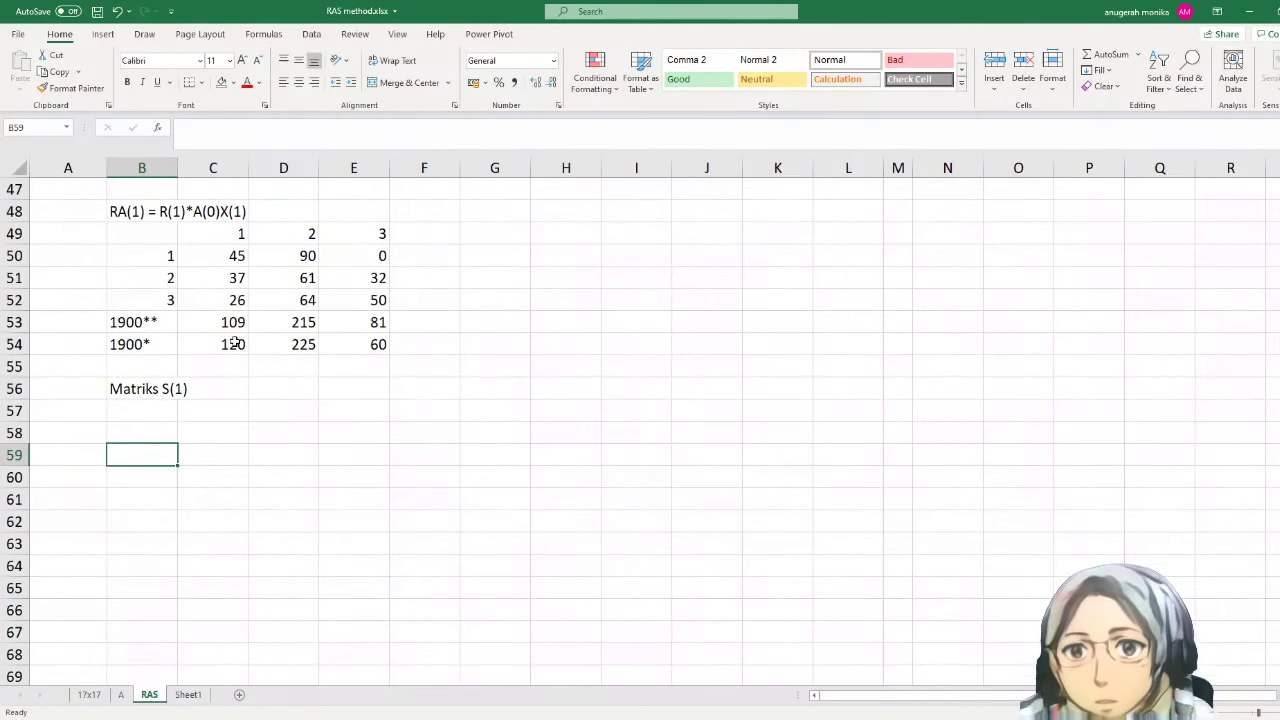
left_click_drag(163, 255, 158, 289)
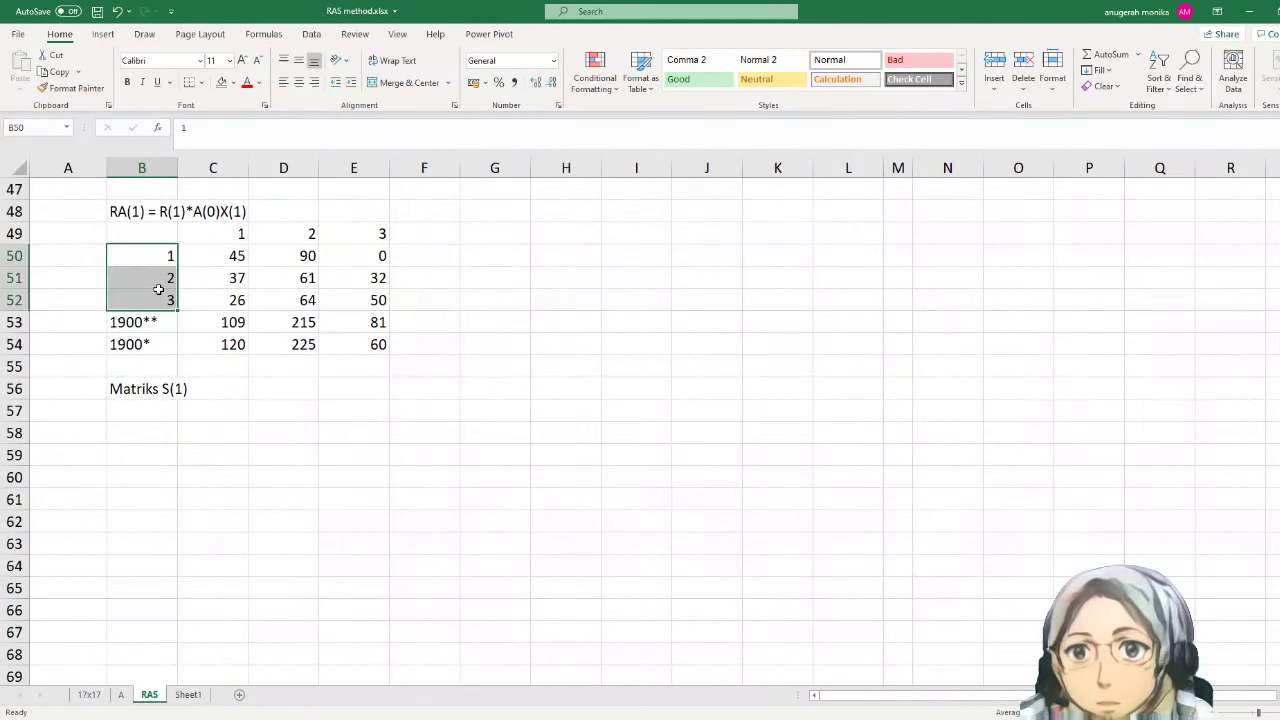
key("ctrl+c")
left_click(156, 437)
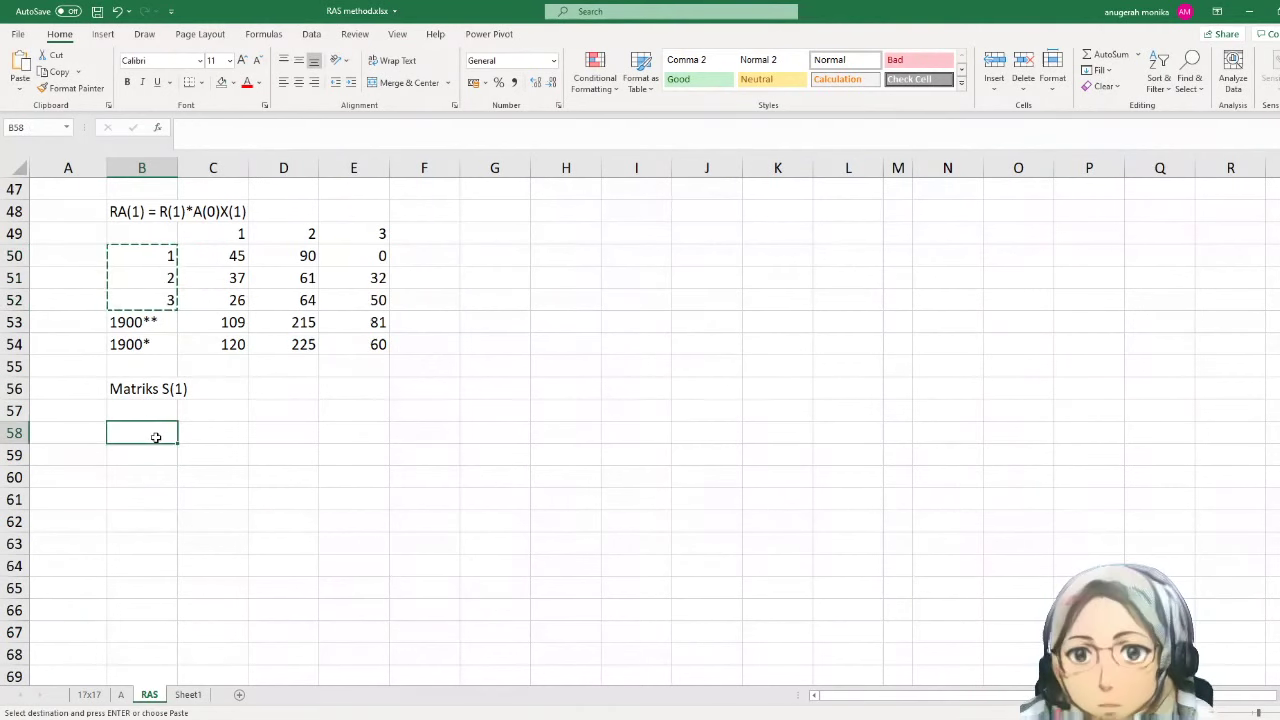
key("ctrl+v")
left_click(205, 410)
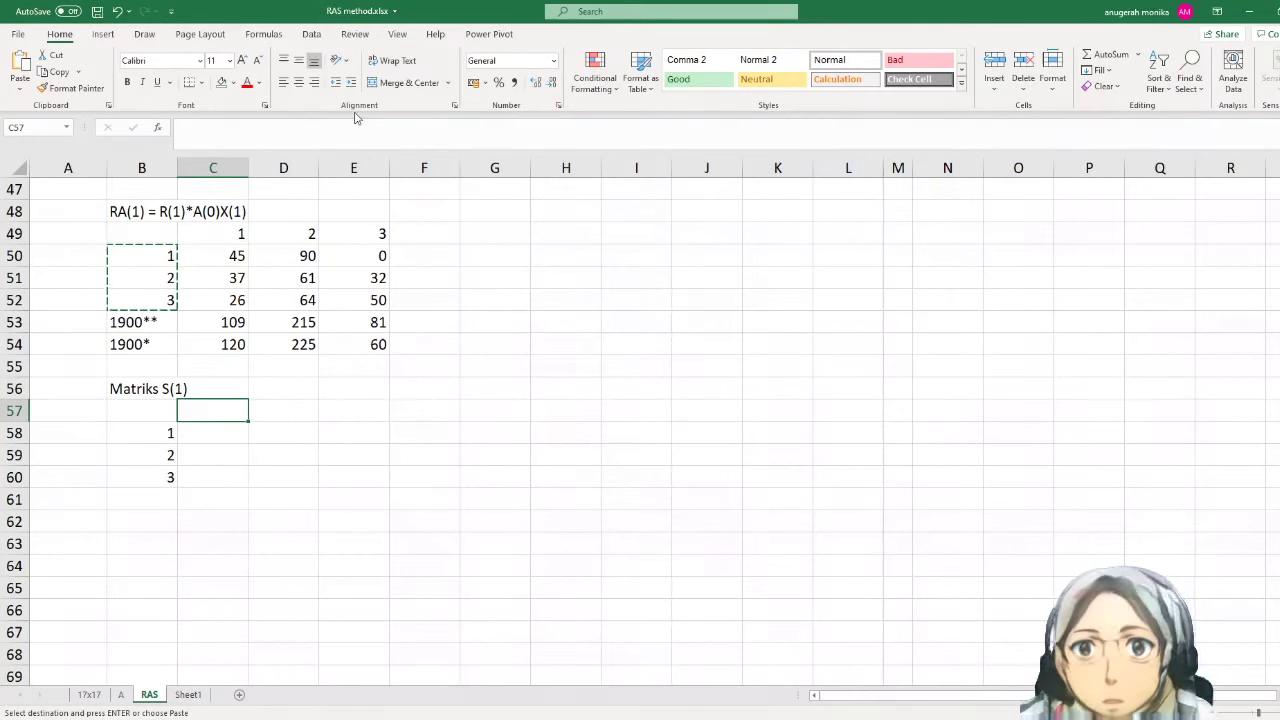
key("alt+h")
key("v")
key("t")
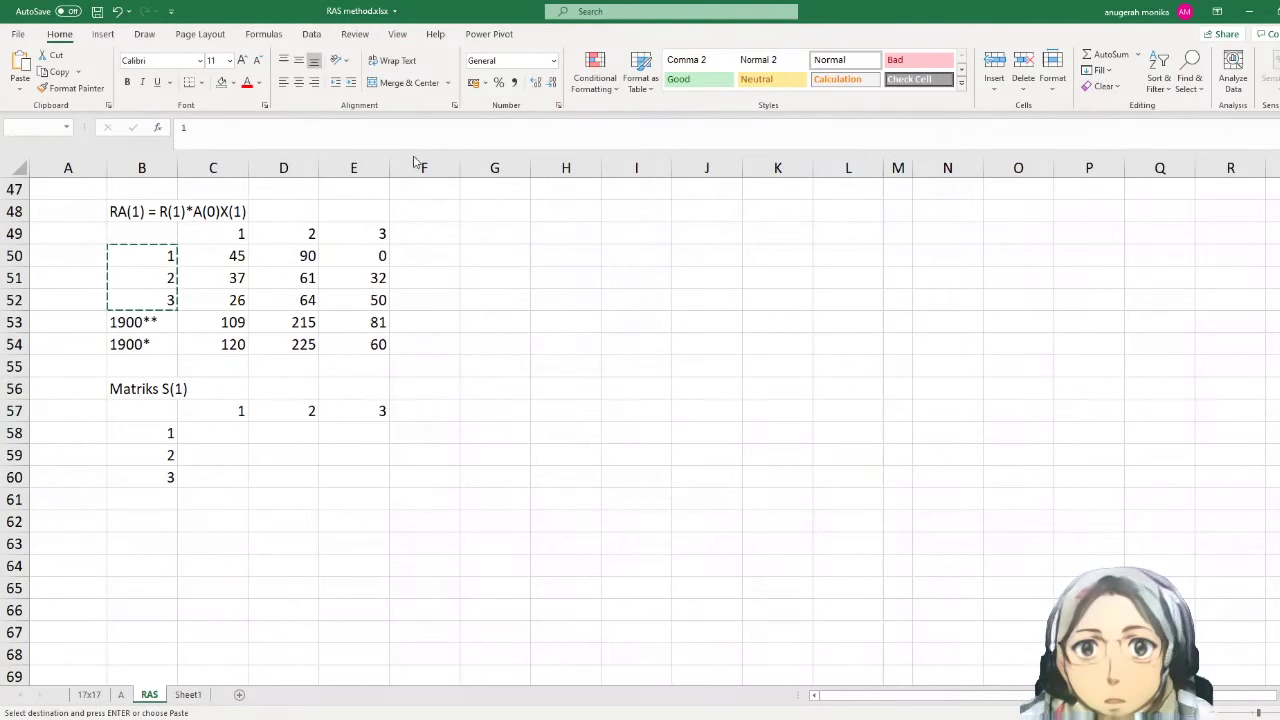
- Enter =IF(B58=C57;C54/C53;0) in C58 and fill it through the Matriks S(1) range C58:E60
left_click(222, 435)
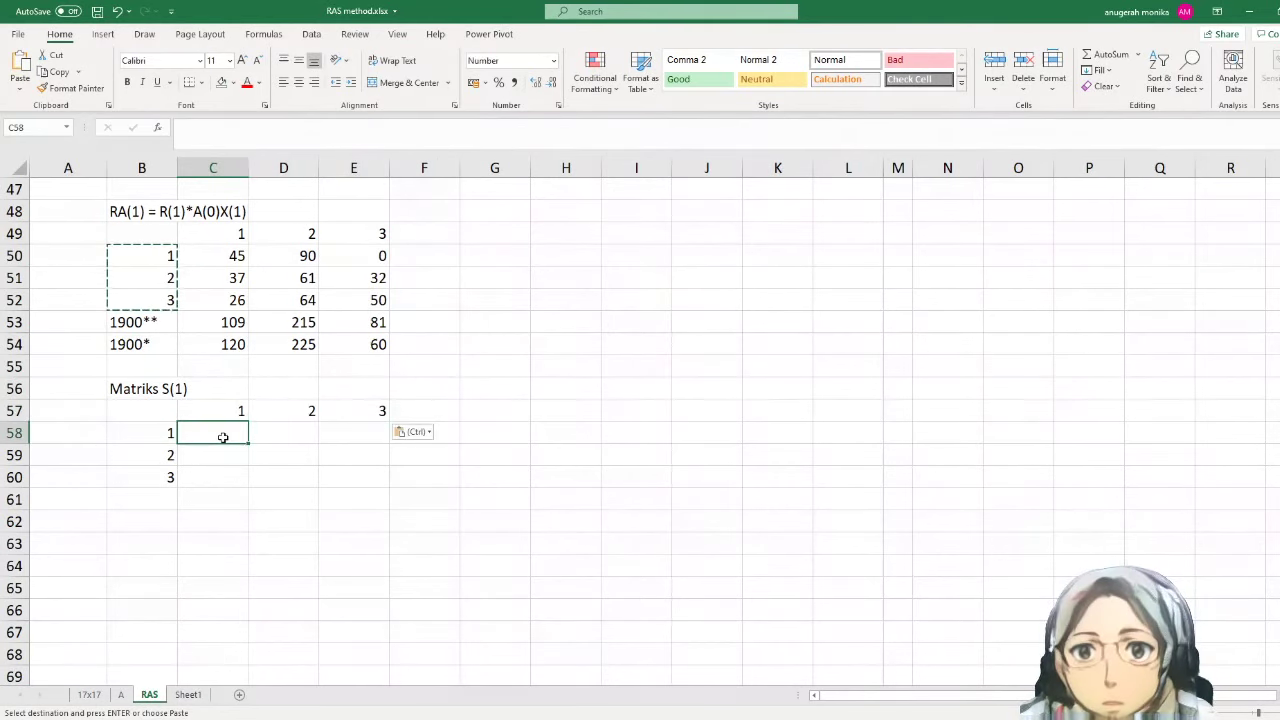
type("=if(")
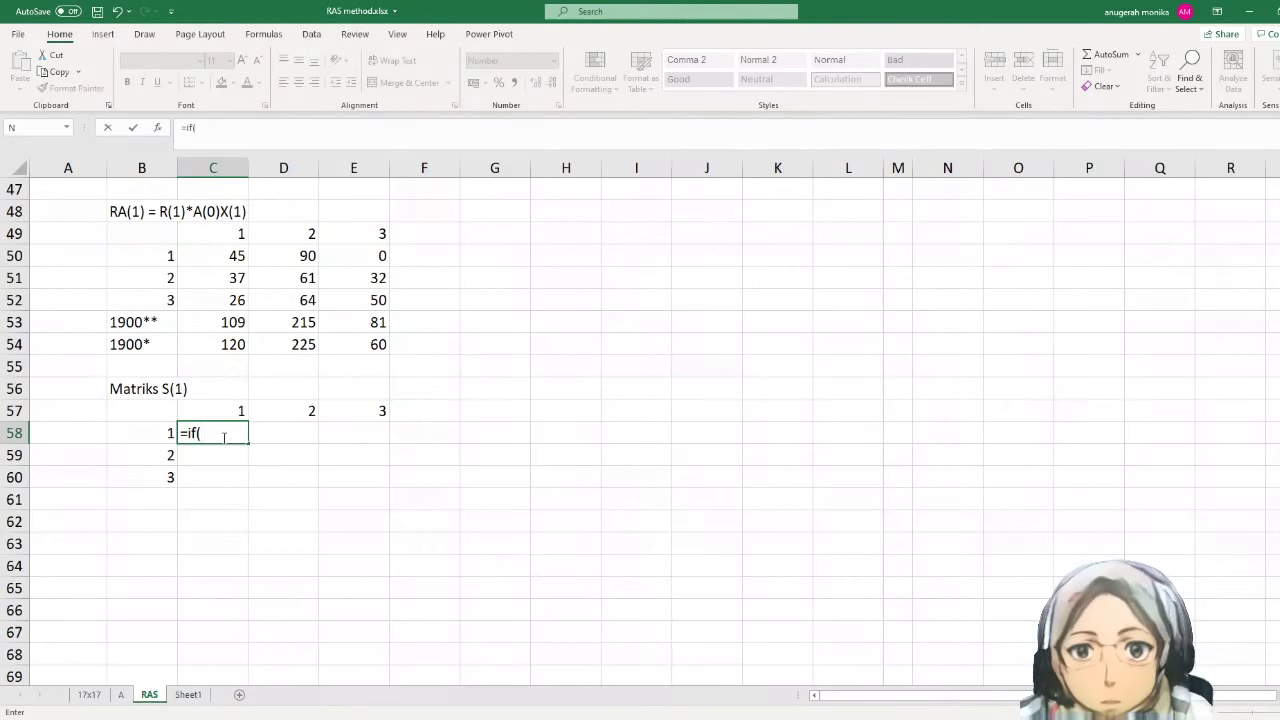
key("Left")
type("=")
key("Up")
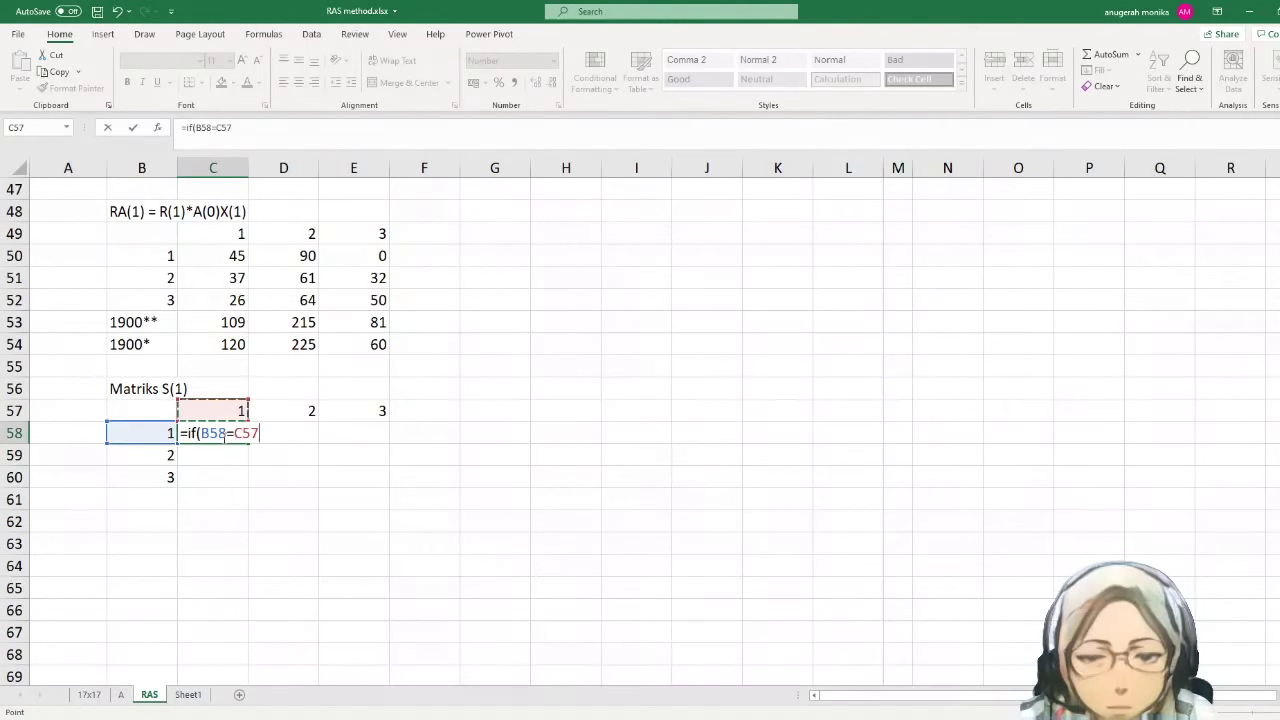
type(";")
key("Up")
key("Up")
key("Up")
key("Up")
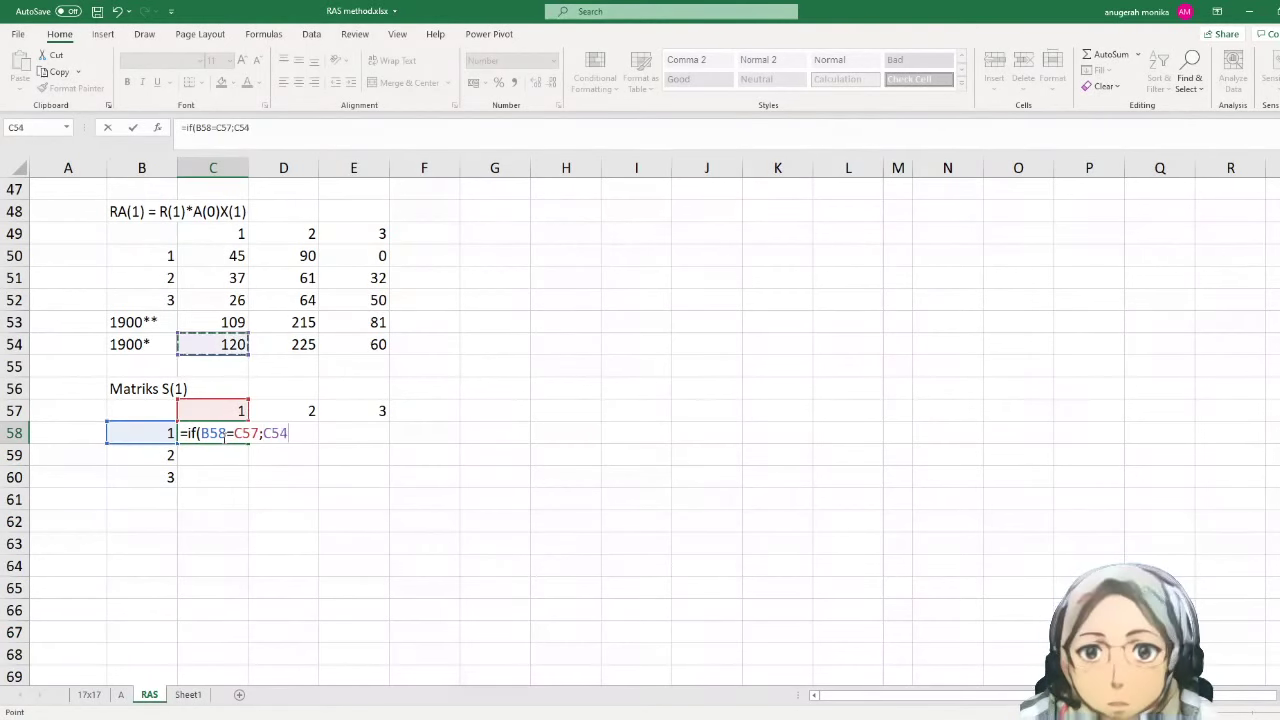
type("/")
key("Up")
key("Up")
key("Up")
key("Up")
key("Up")
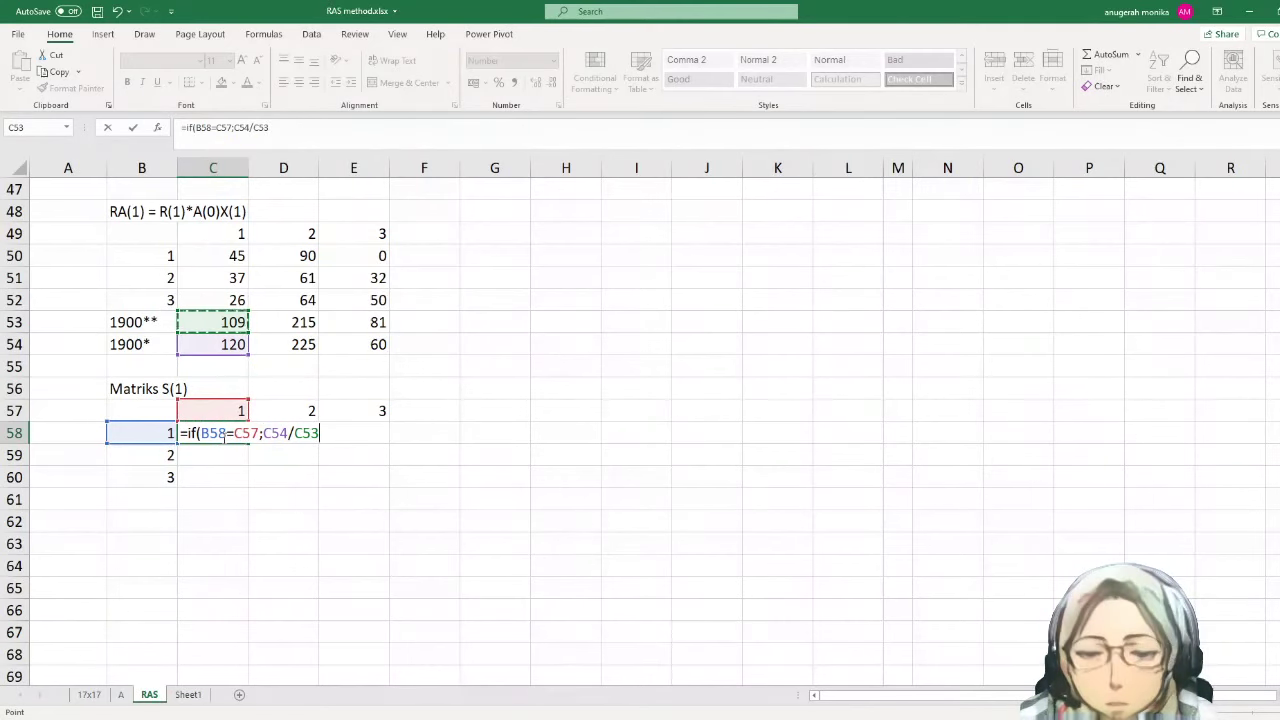
type(";0")
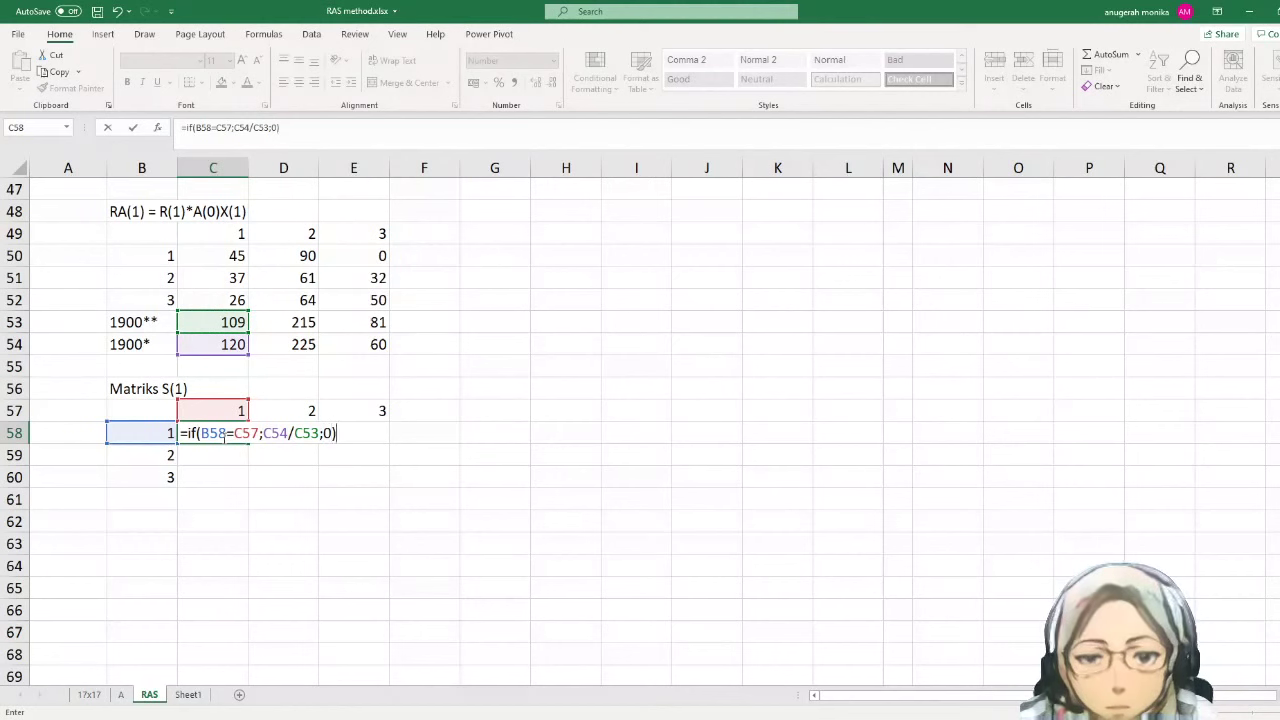
key("Return")
left_click(223, 436)
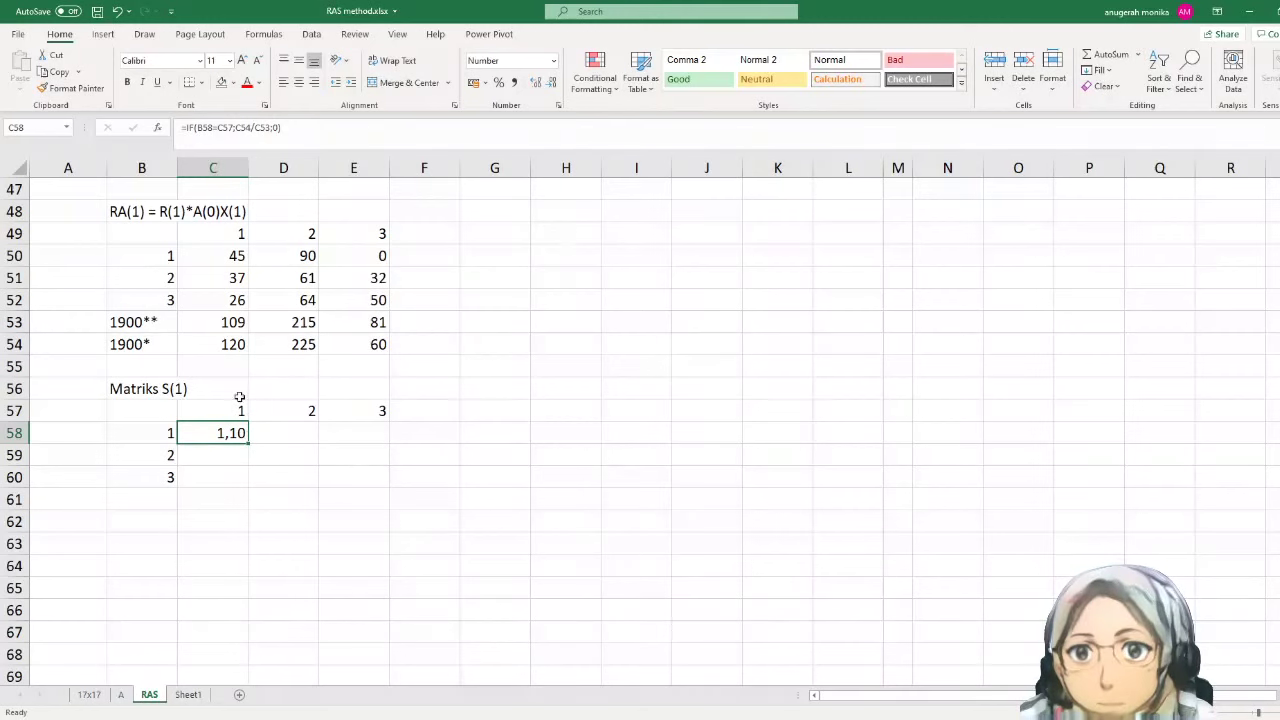
left_click_drag(249, 443, 365, 490)
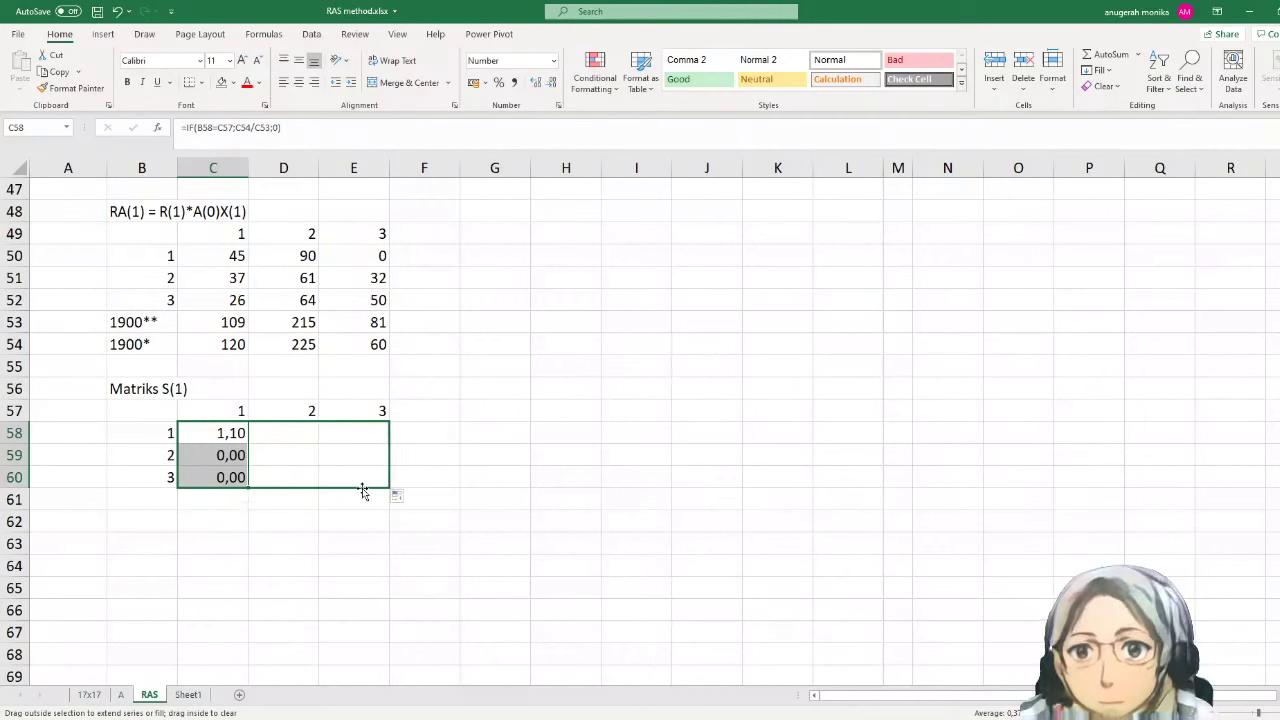
- Anchor the condition in C58 as $B58=C$57 and refill the formula through C58:E60
left_click(220, 436)
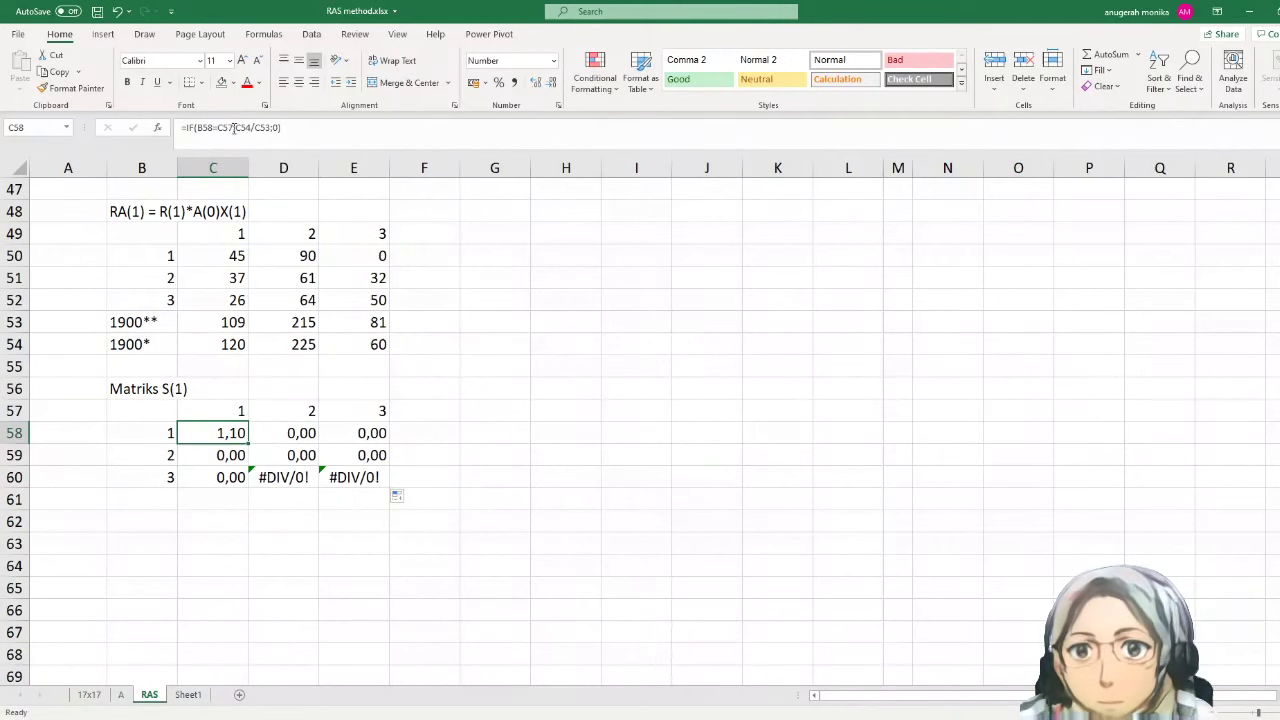
left_click(199, 129)
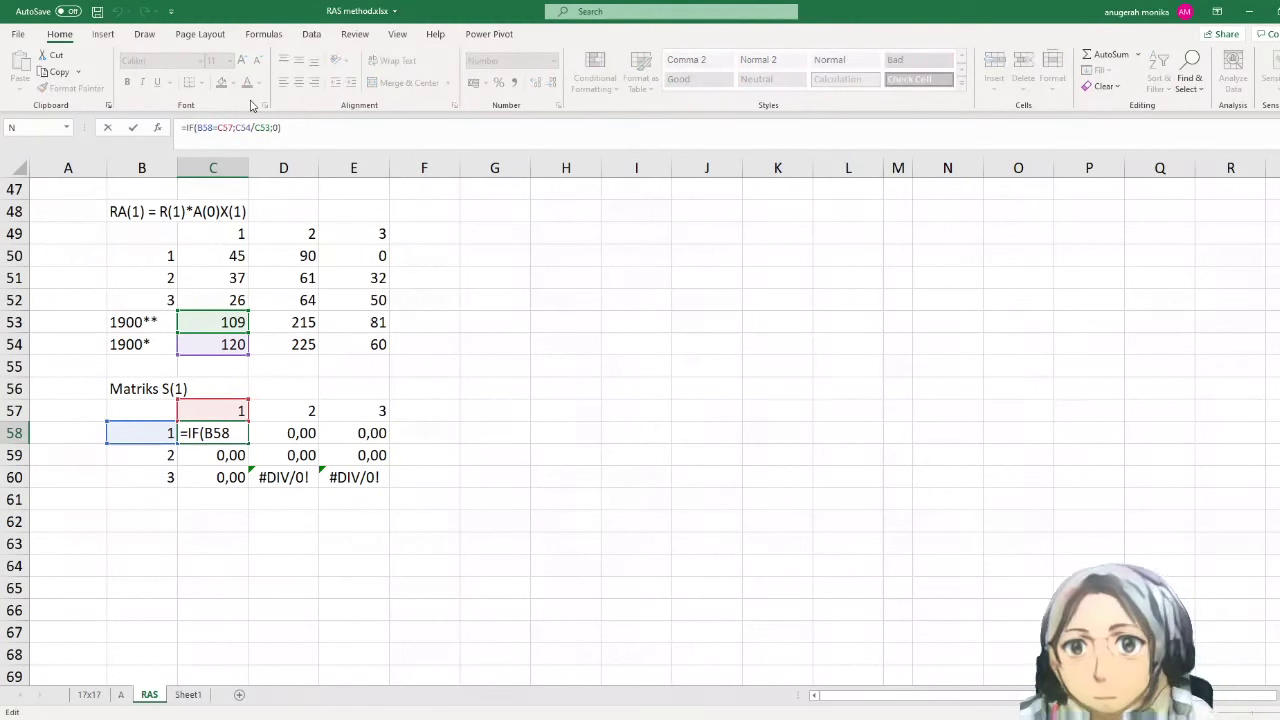
key("F4")
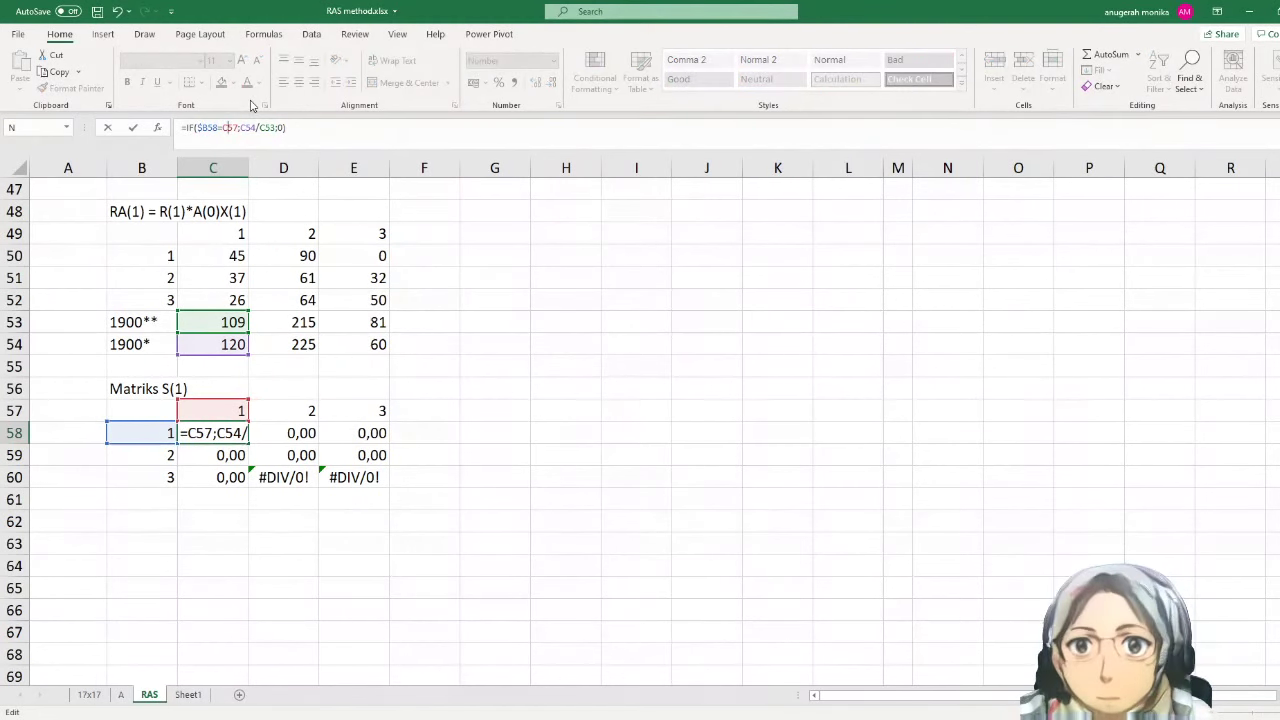
type("$")
key("Right")
key("Right")
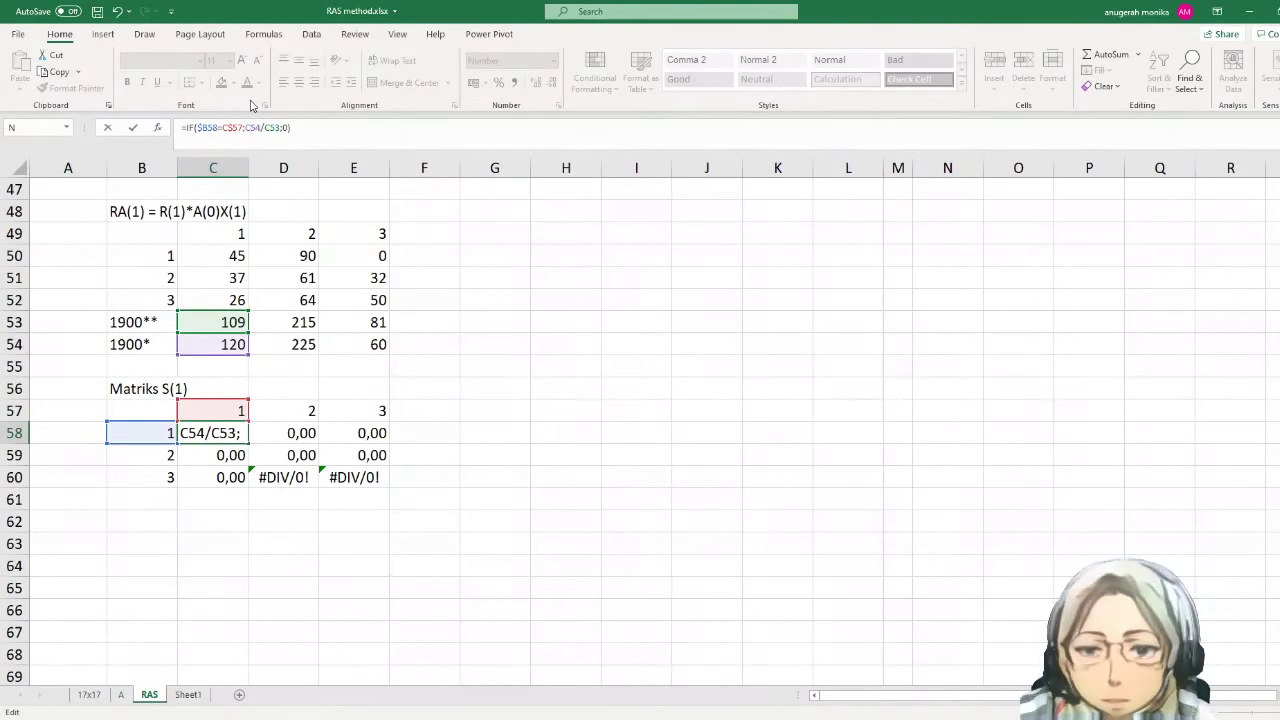
type("$")
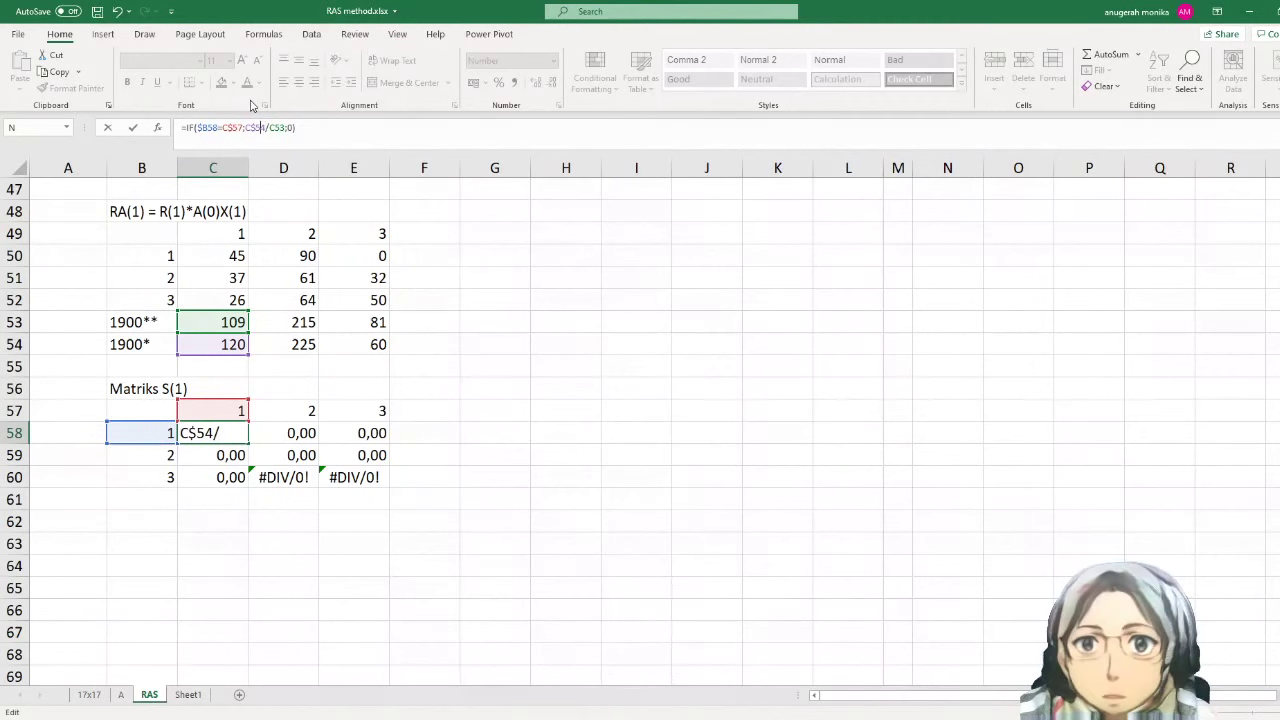
key("BackSpace")
key("Return")
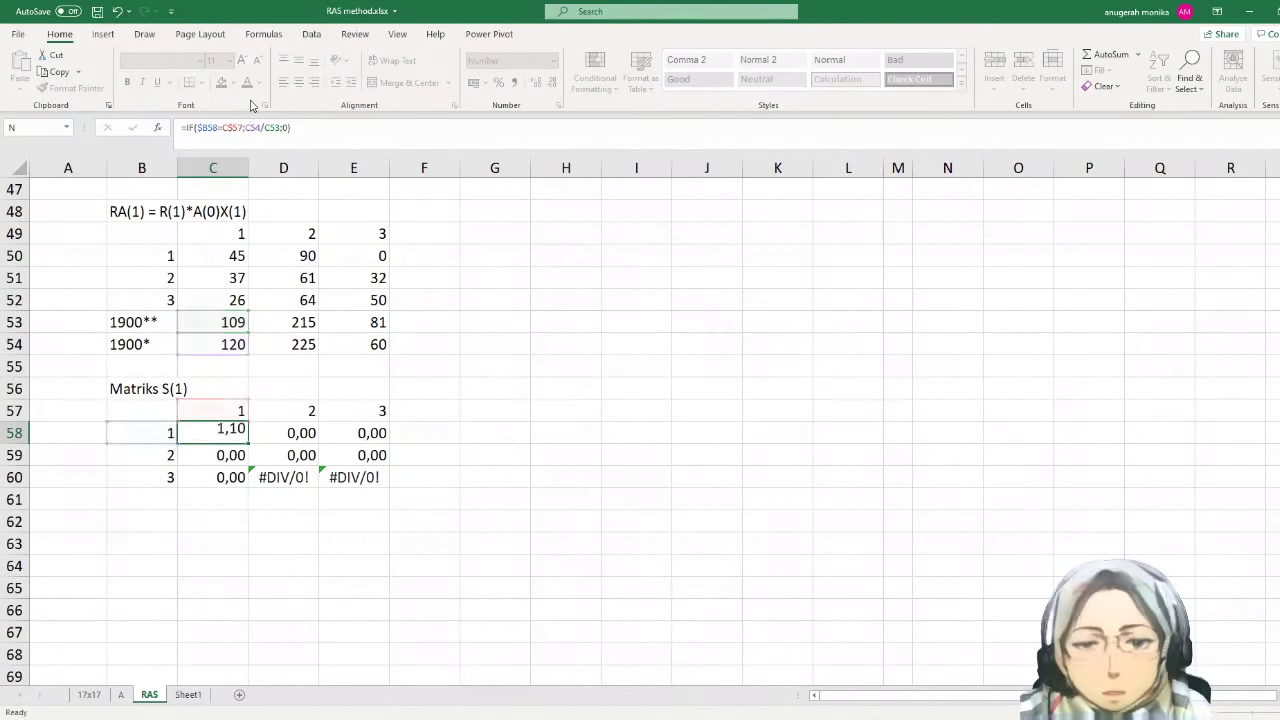
left_click(229, 432)
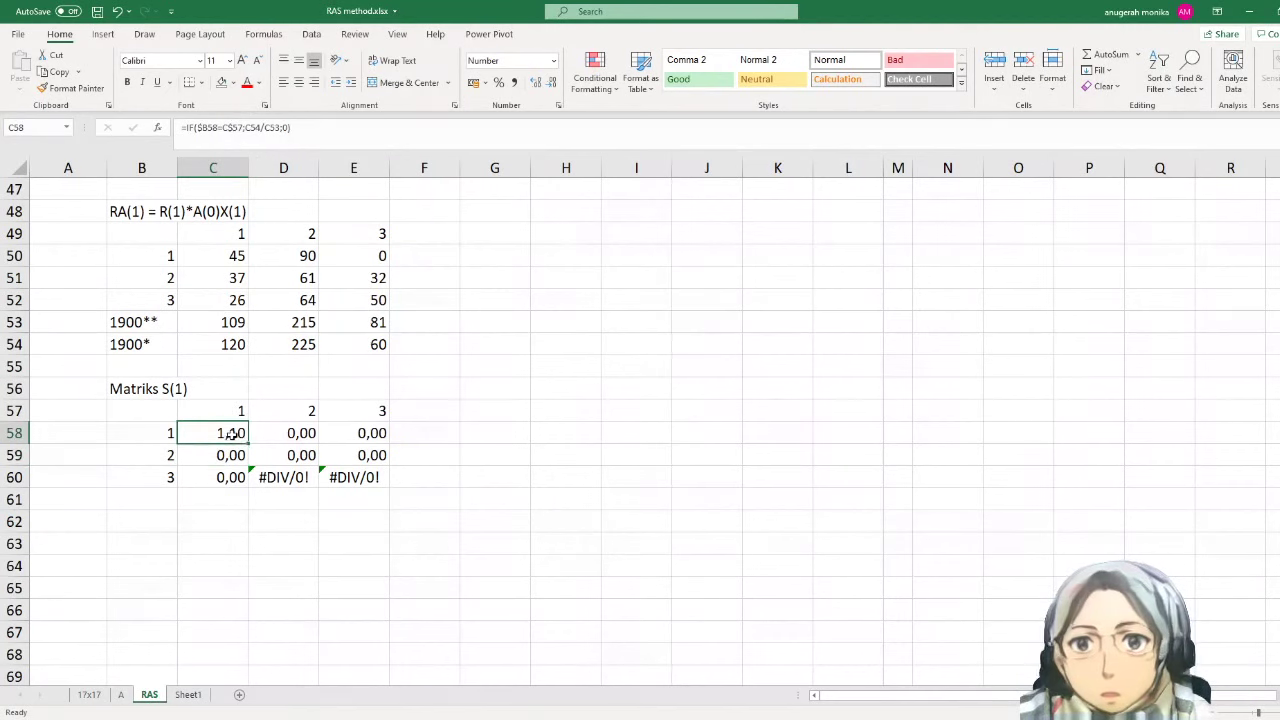
left_click_drag(248, 443, 396, 490)
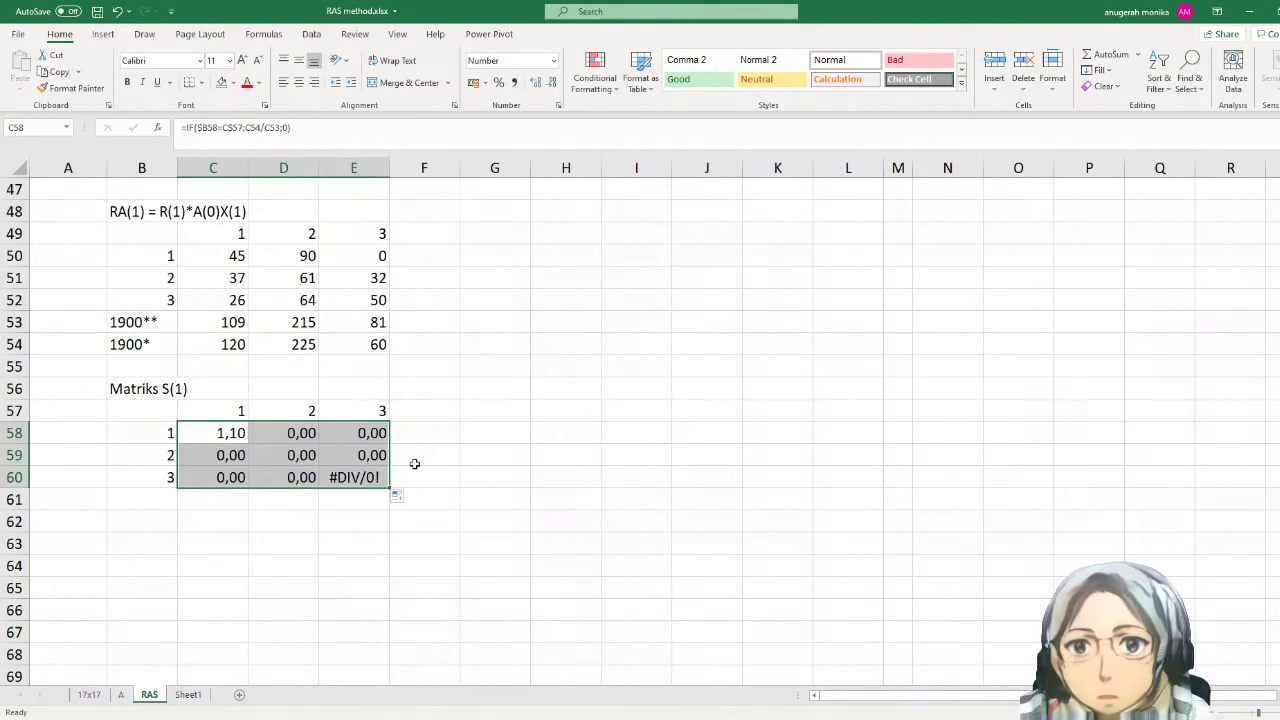
- Check the references in D59, and anchor the ratio in C58 as C$54/C$53
left_click(228, 440)
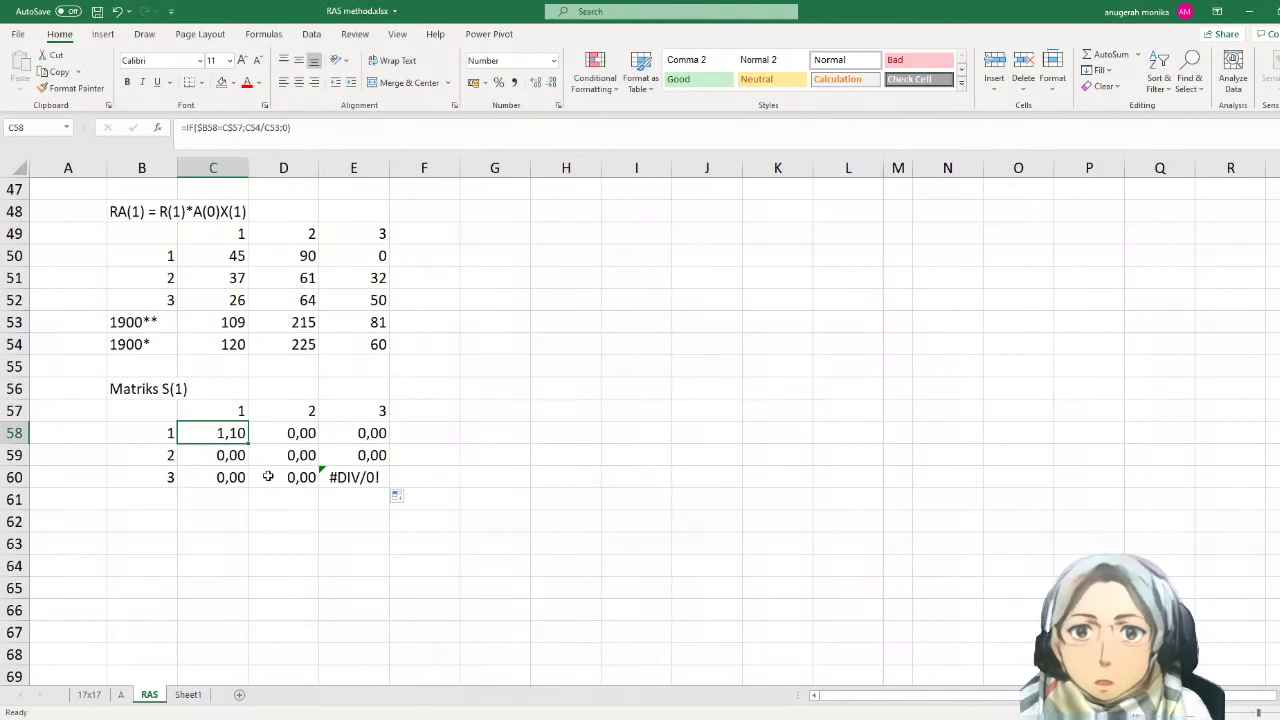
double_click(283, 456)
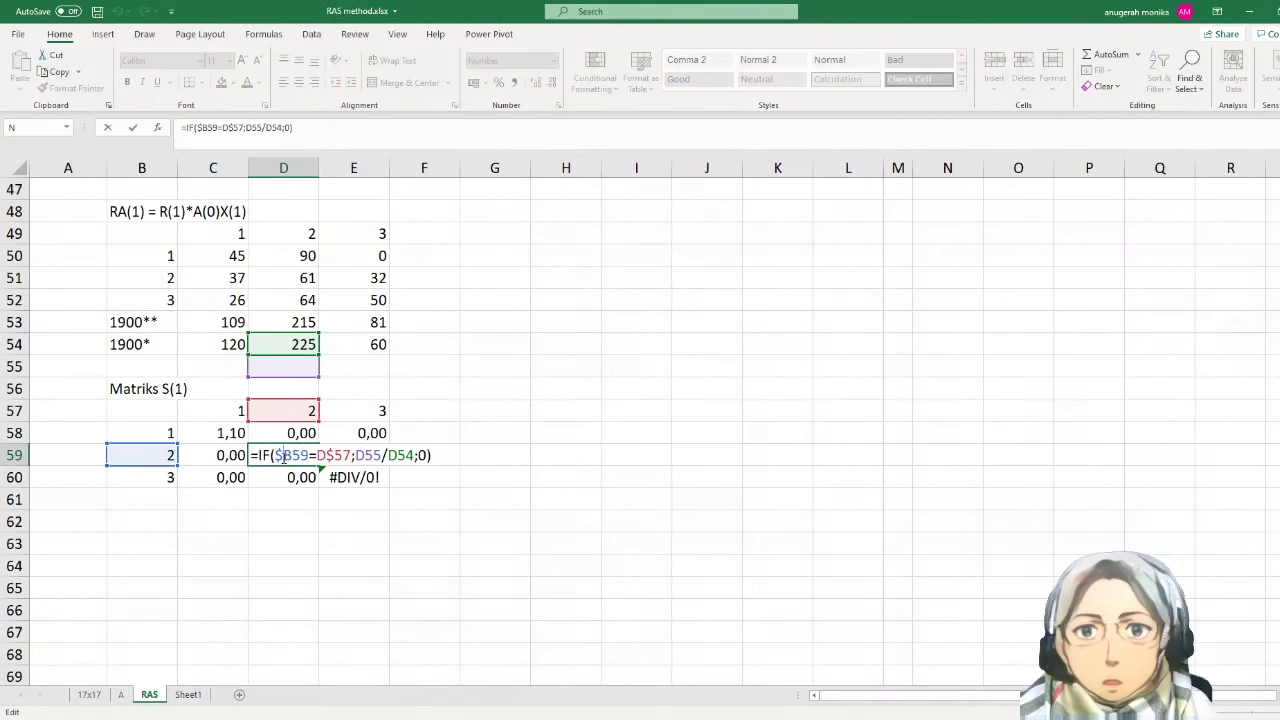
key("Escape")
left_click(236, 436)
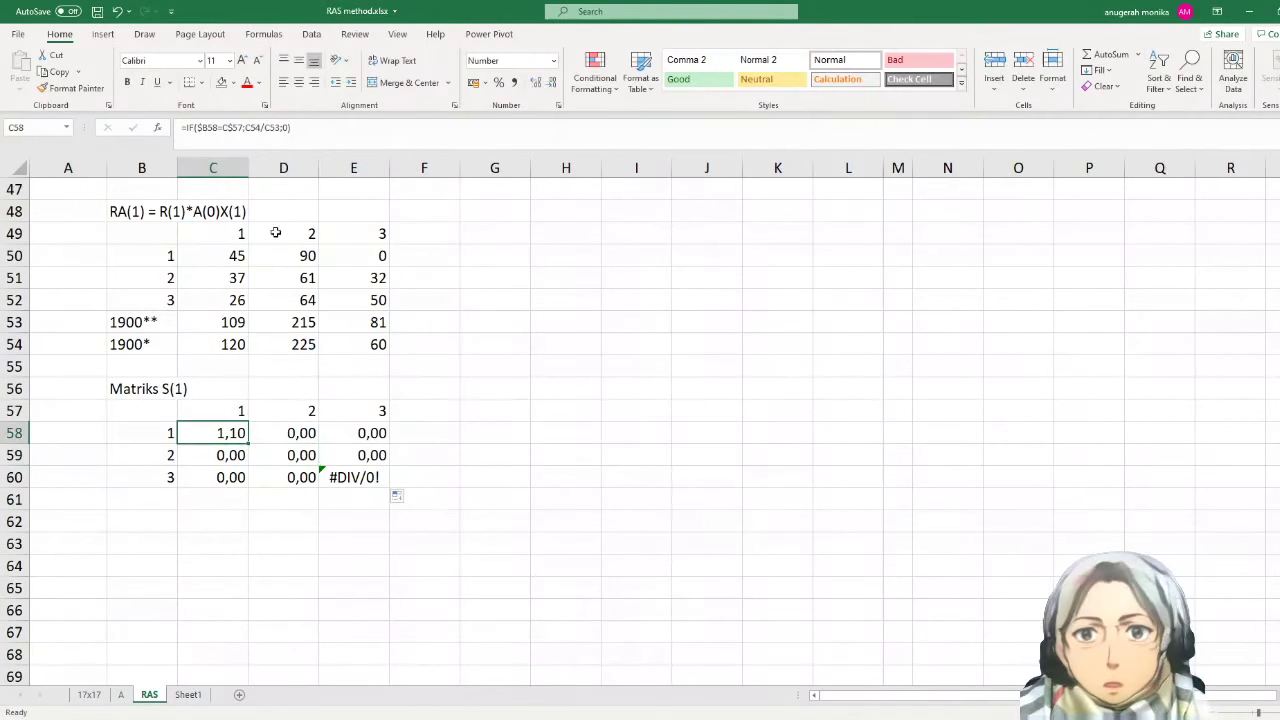
left_click(266, 128)
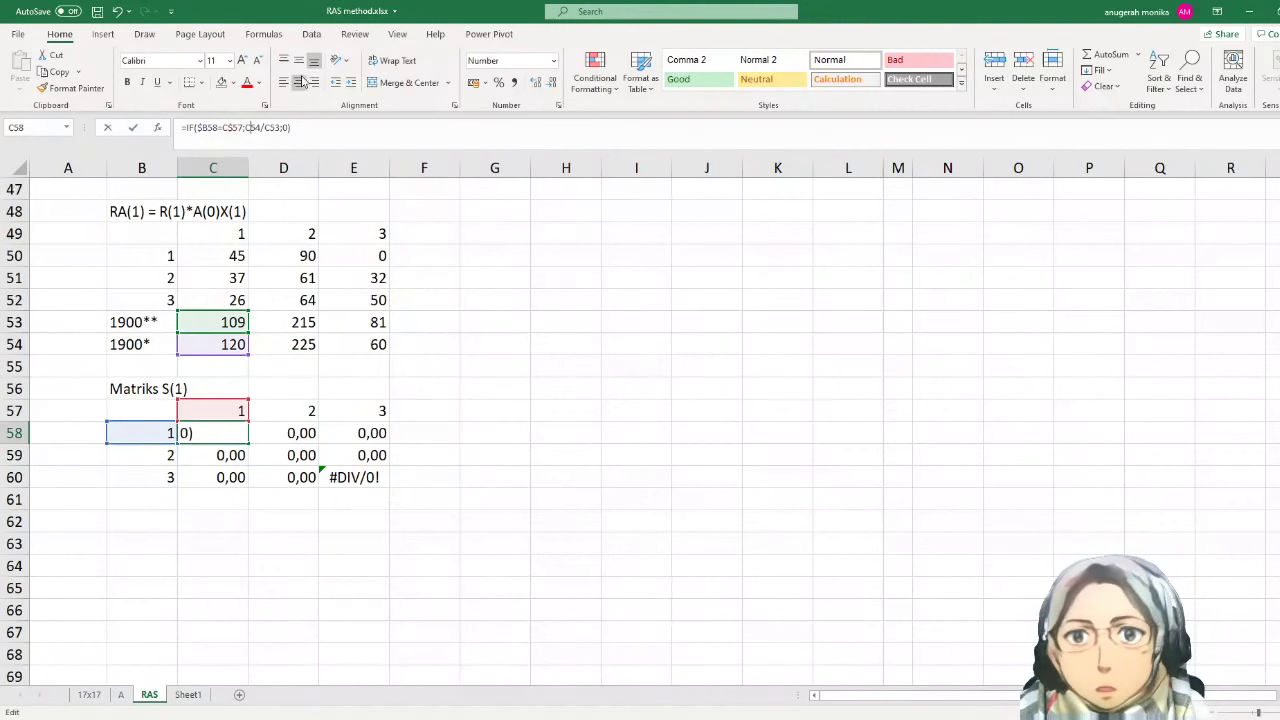
type("$57;C")
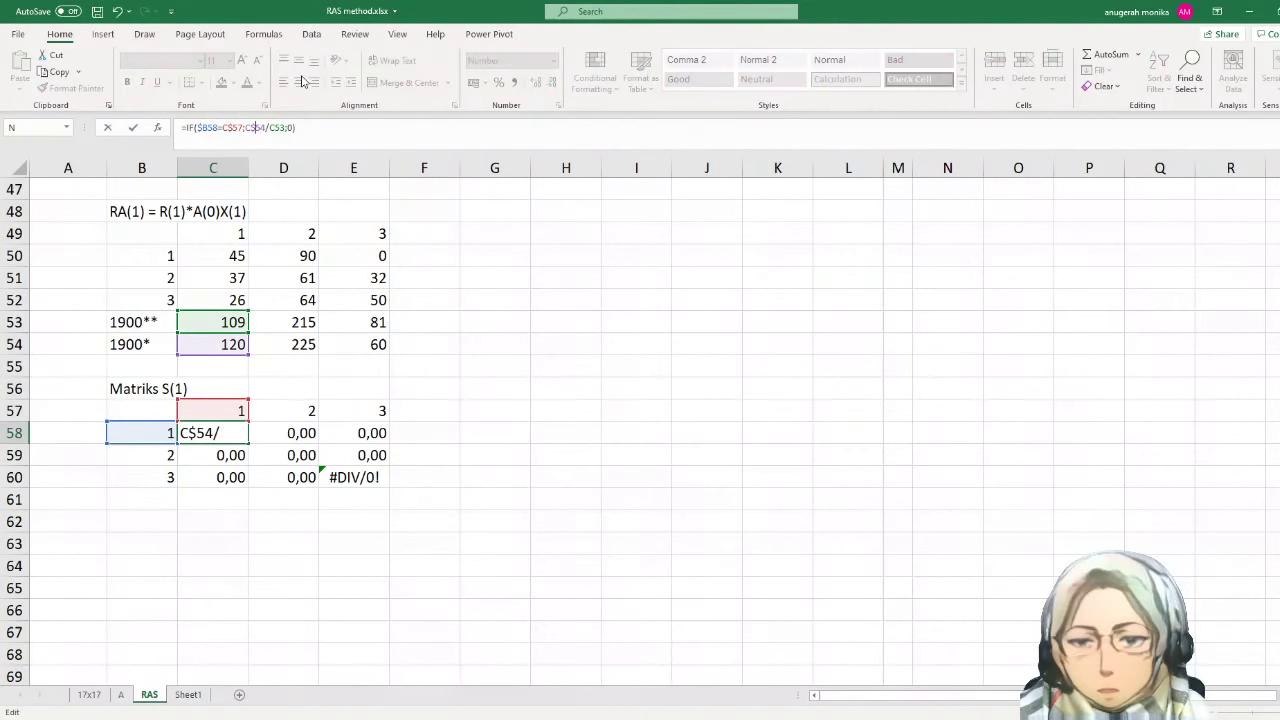
type("$")
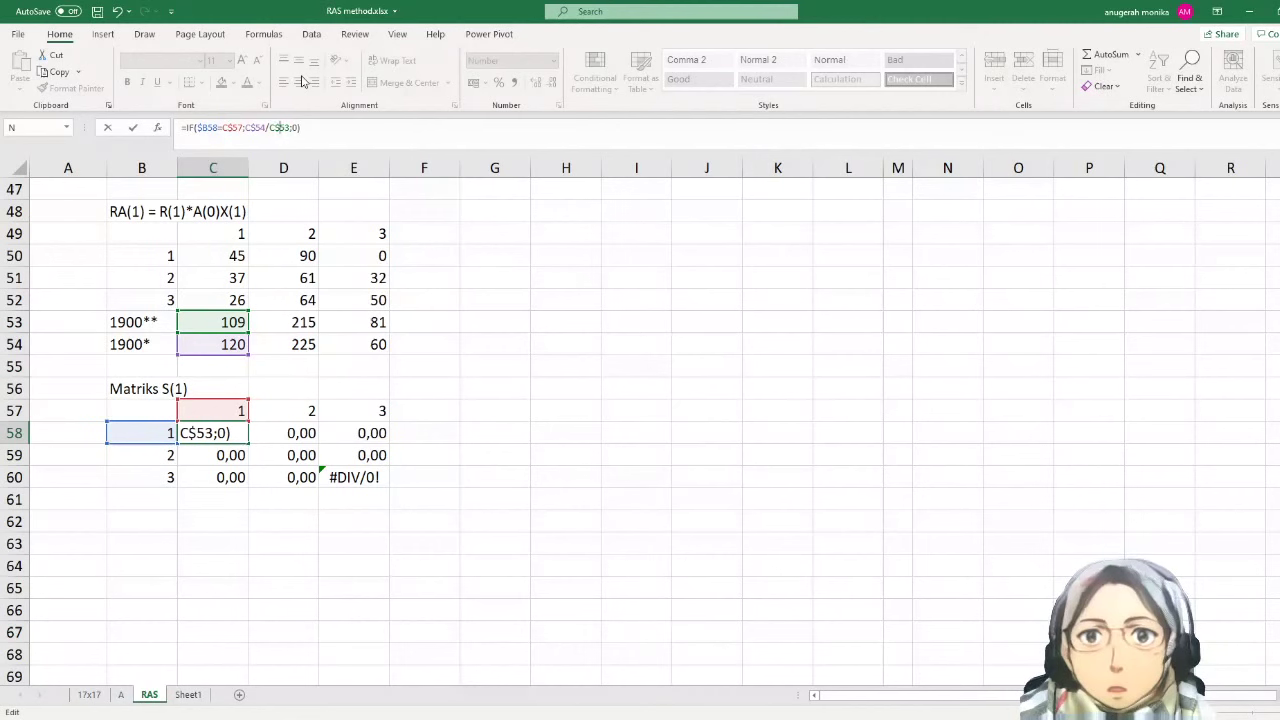
key("Return")
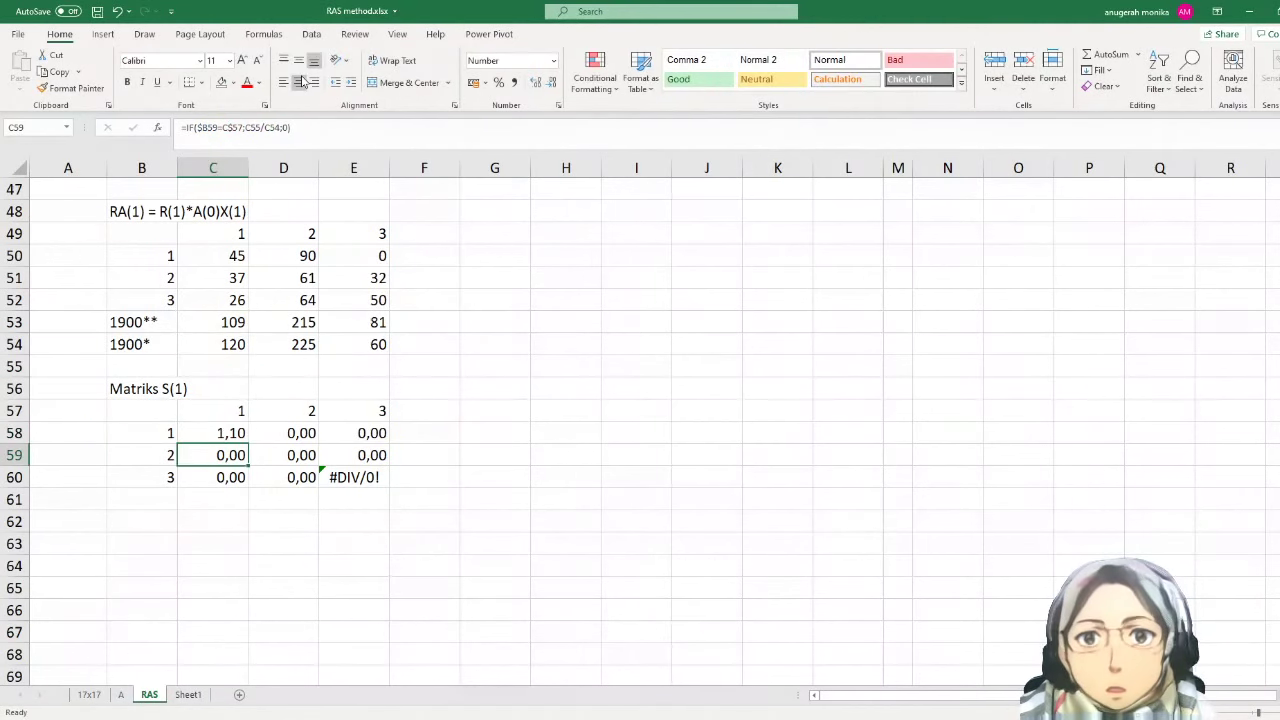
- Fill the corrected C58 formula down to C60 and across to column E to complete Matriks S(1)
scroll(229, 434, "up", 1)
left_click(229, 430)
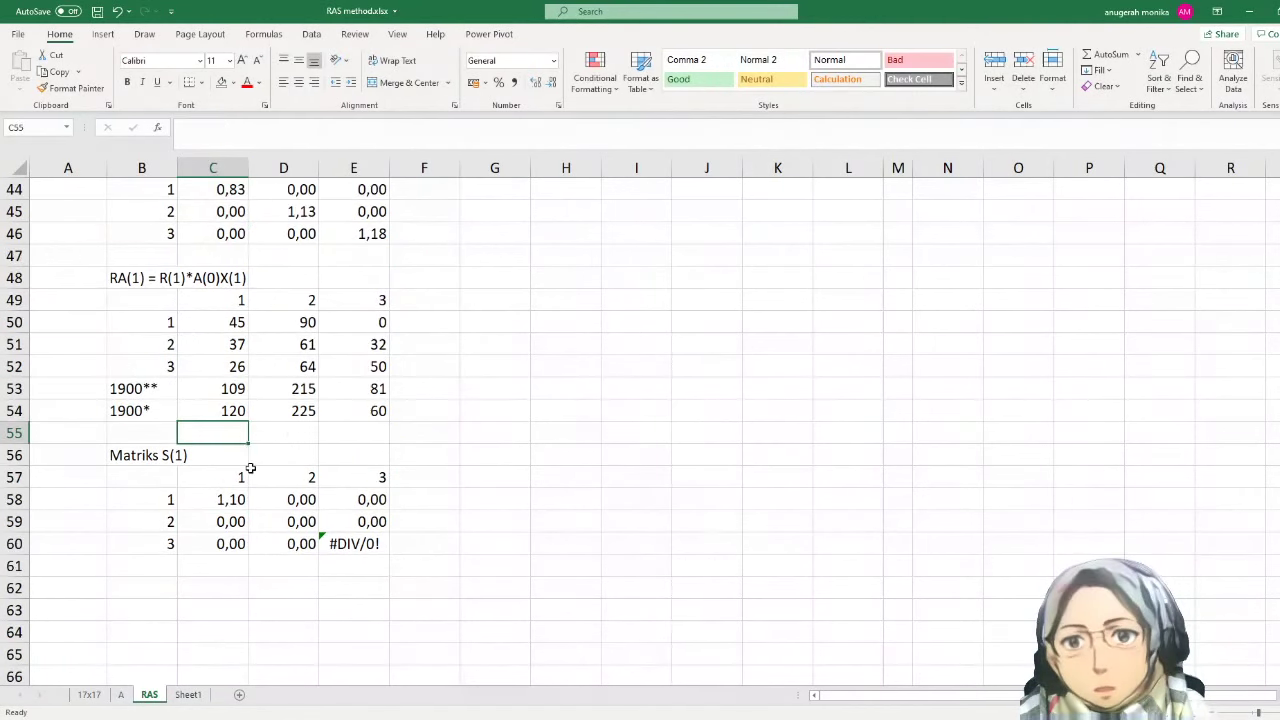
scroll(240, 475, "down", 2)
left_click(235, 366)
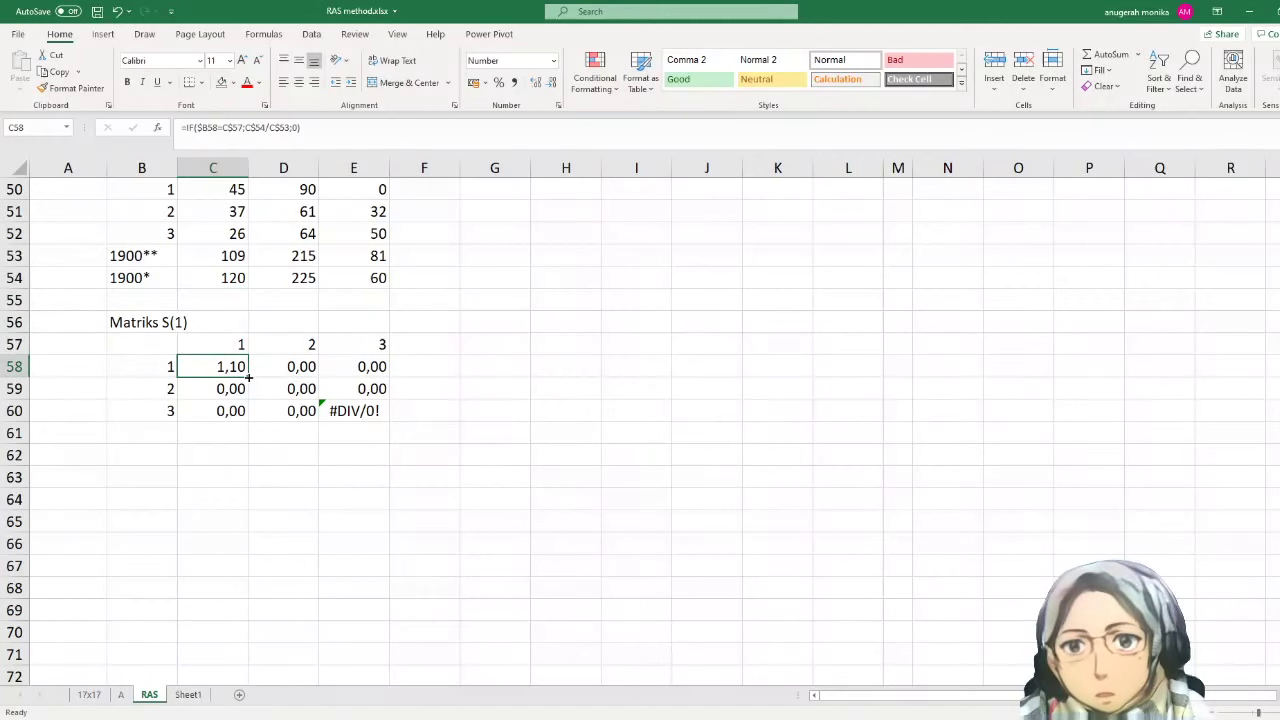
double_click(249, 381)
left_click_drag(249, 421, 392, 424)
- Enter the title RAS(1) = RA(1)*S(1) in B62, below the Matriks S(1) table
left_click(148, 457)
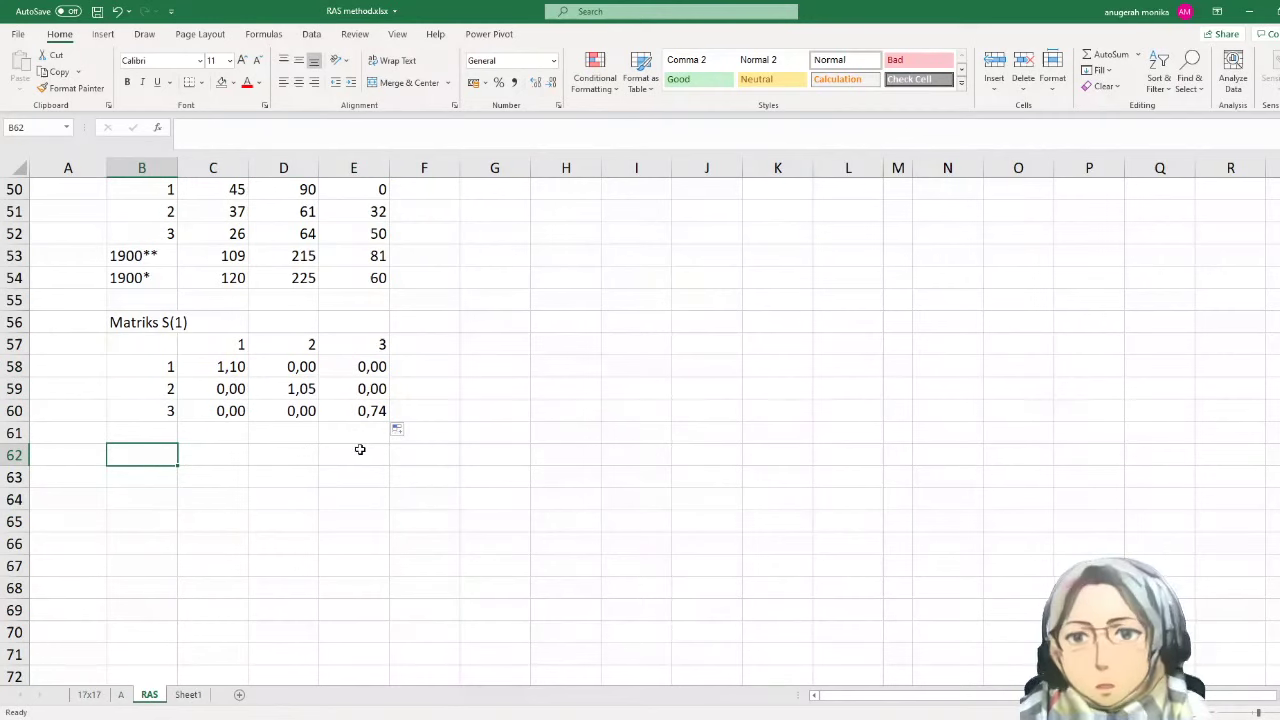
type("RAS(1) =")
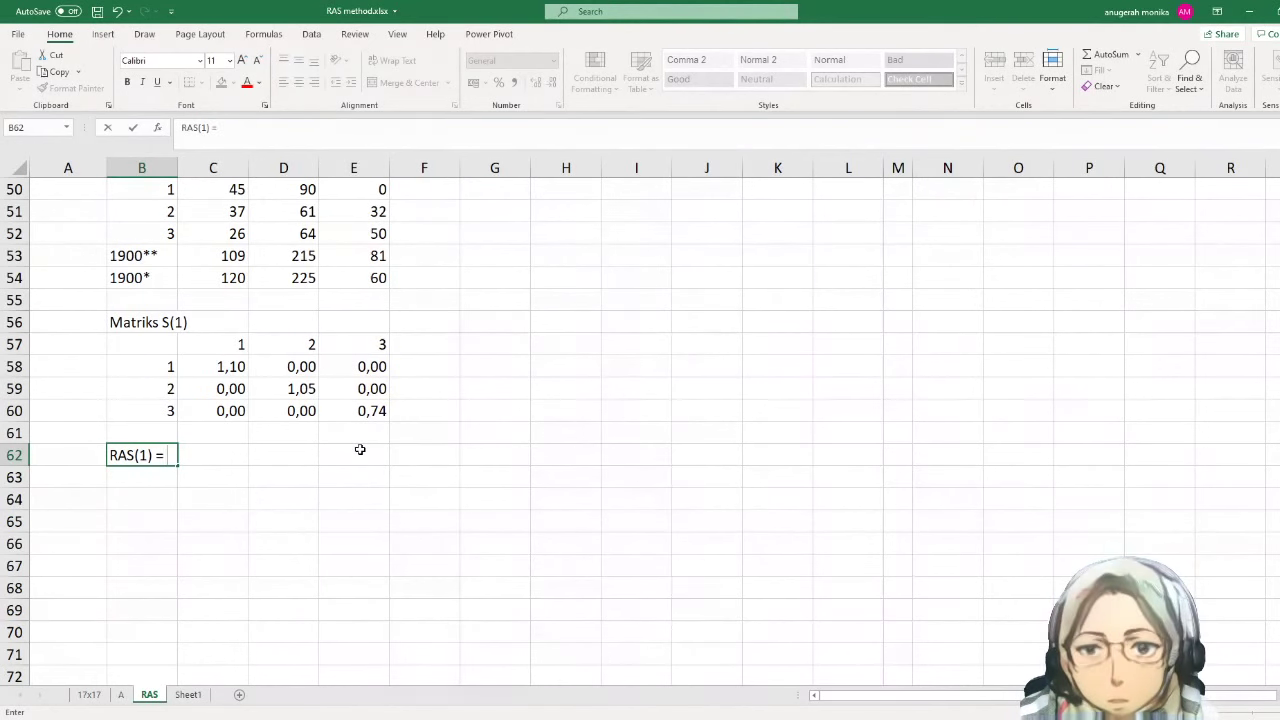
scroll(360, 449, "up", 2)
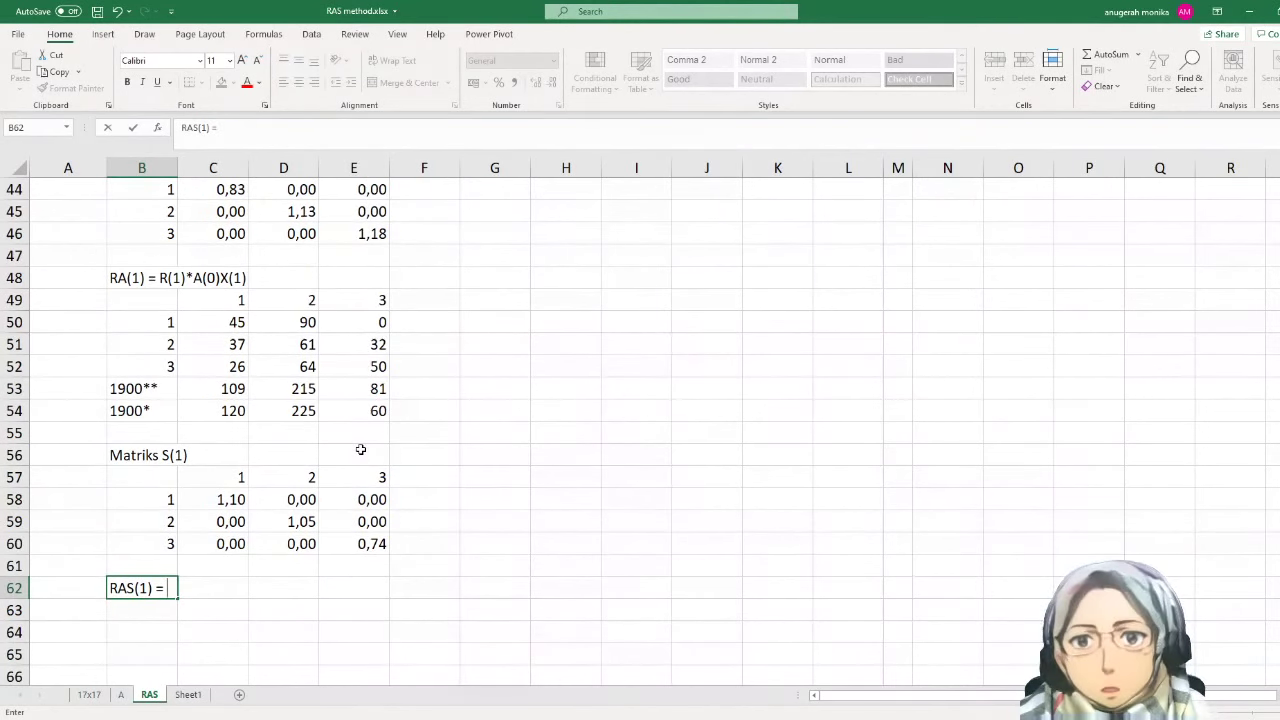
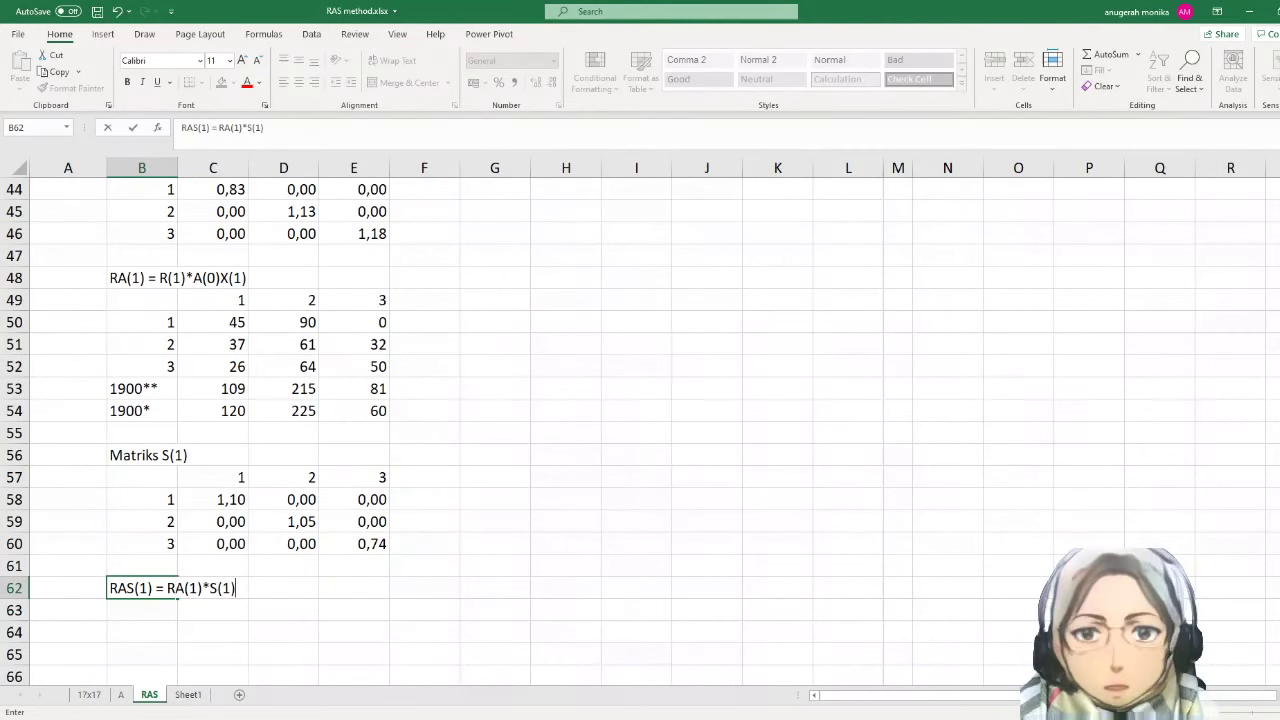
key("Return")
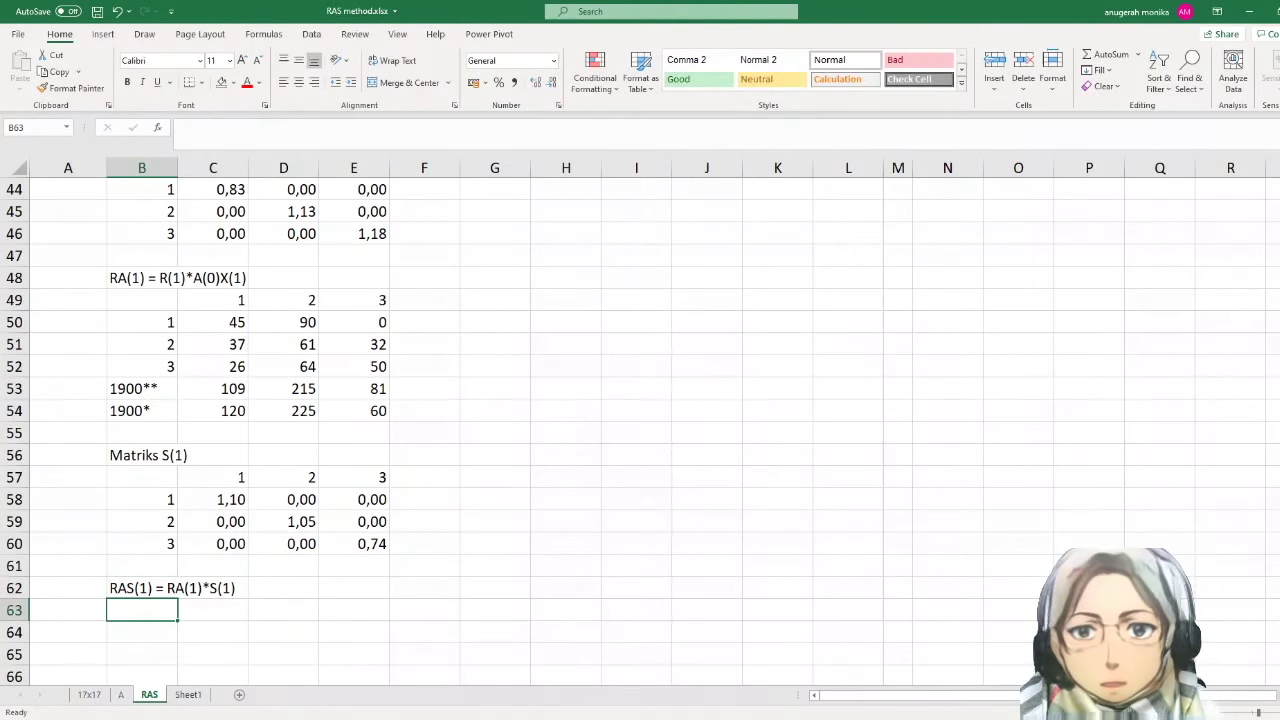
- Copy the row labels 1 to 3 from B58:B60 into B64:B66 below the RAS(1) title
scroll(168, 494, "down", 2)
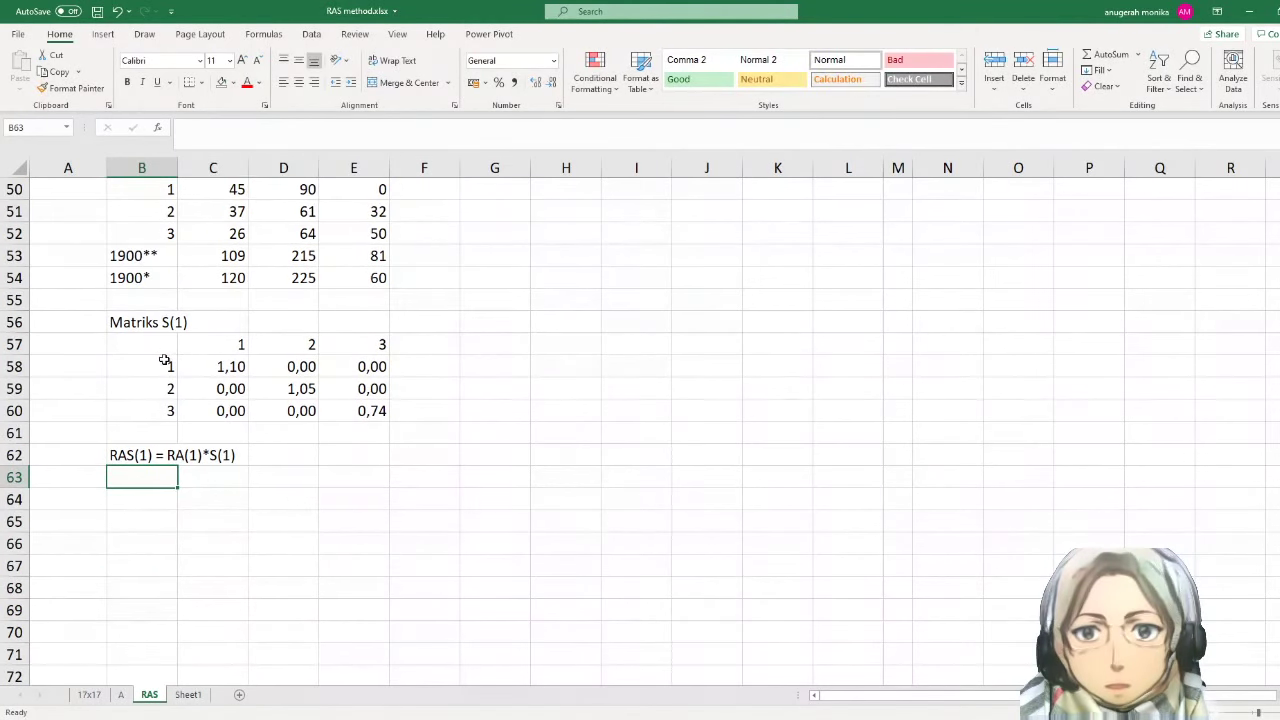
left_click(162, 362)
left_click_drag(159, 387, 157, 409)
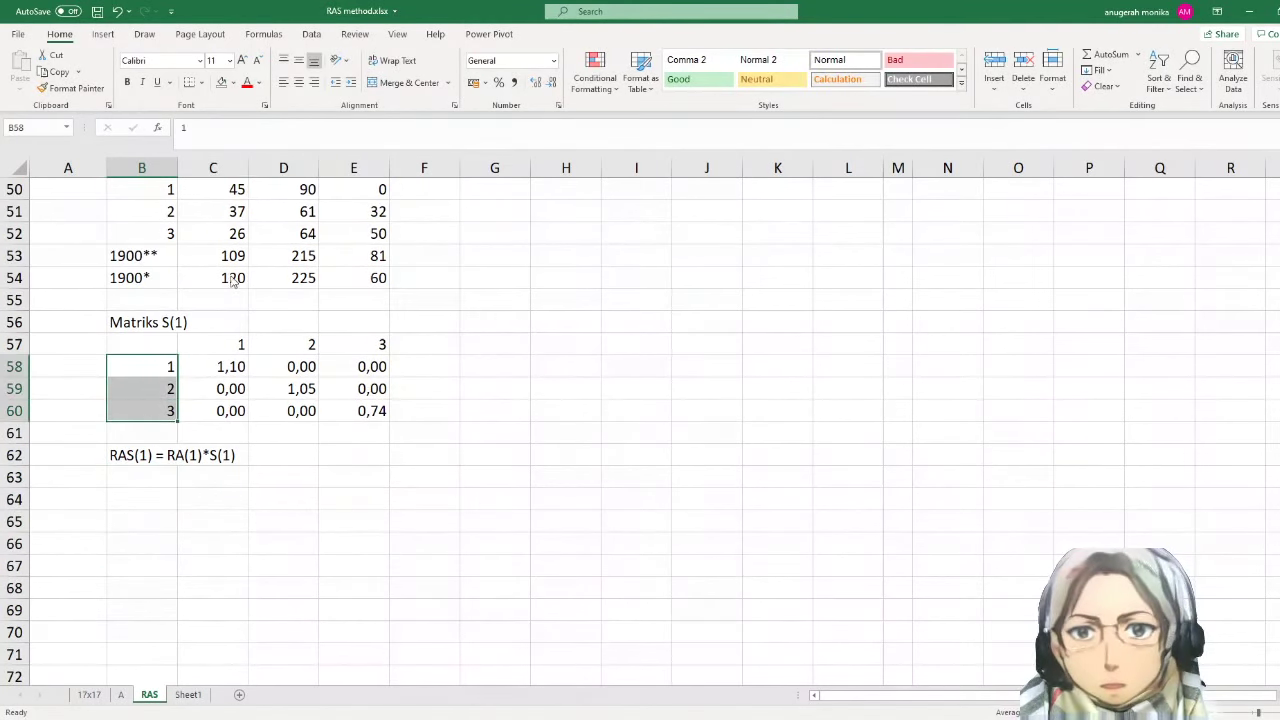
key("ctrl+c")
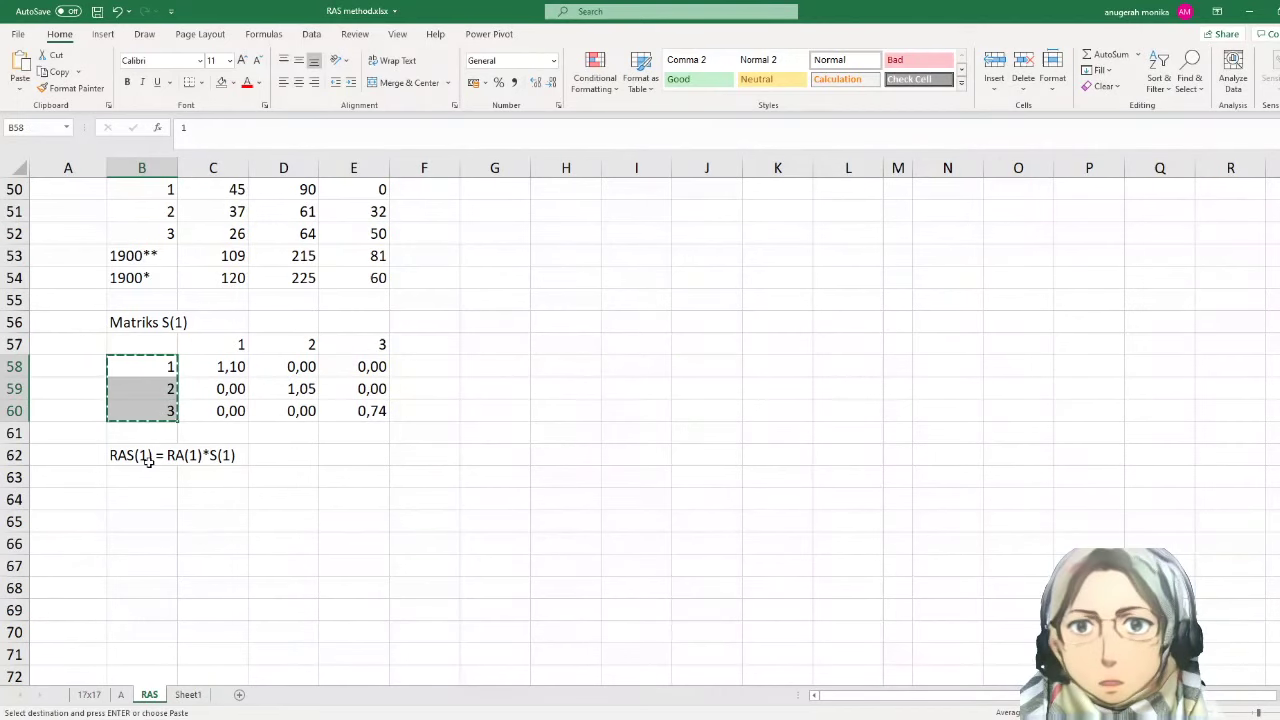
left_click(148, 497)
key("ctrl+v")
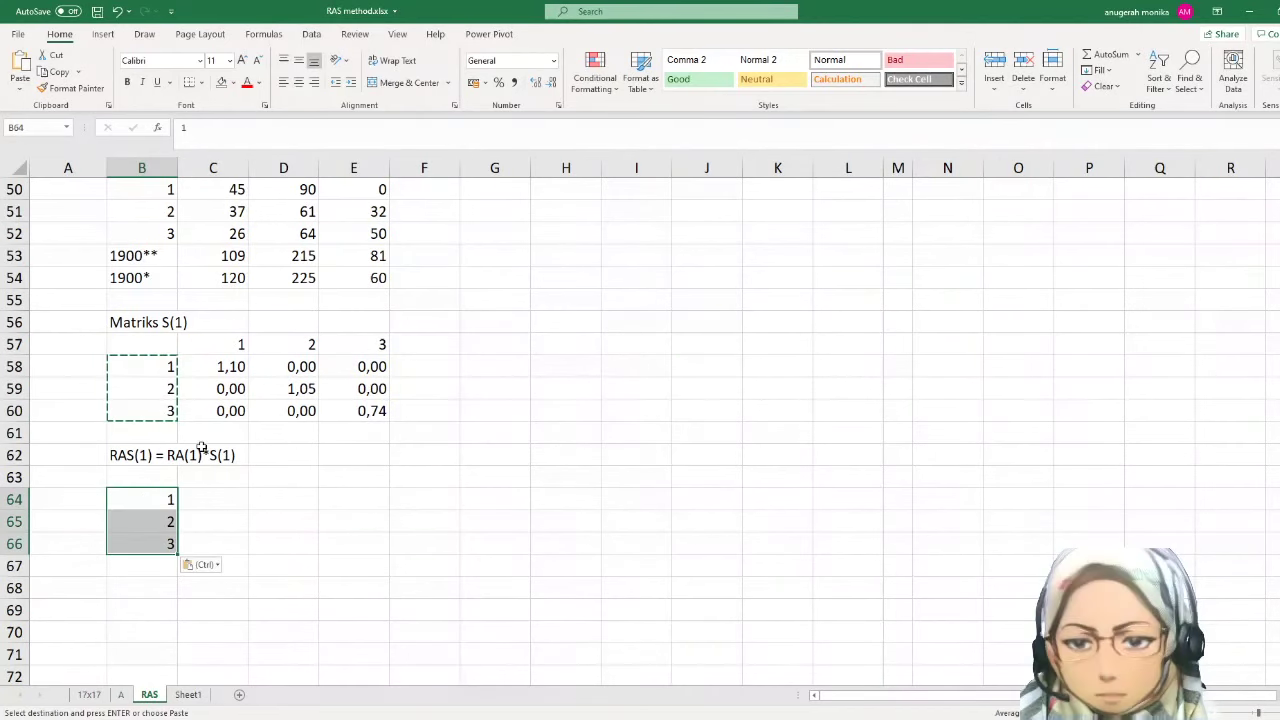
- Paste the copied labels 1 to 3 transposed into C63:E63 as column headers of the RAS(1) table
left_click(214, 476)
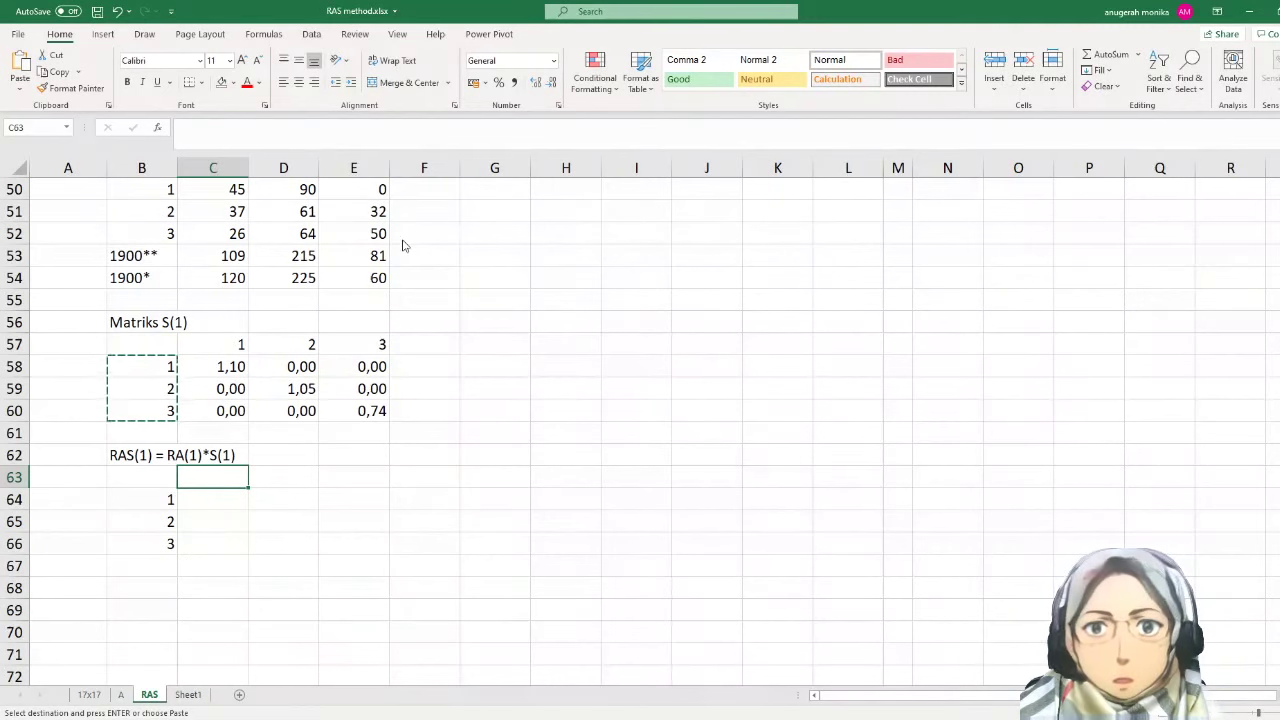
key("alt+h")
key("v")
key("t")
- Fill C64:E66 with the array formula =MMULT(C50:E52;C58:E60) to multiply RA(1) by Matriks S(1)
left_click(229, 499)
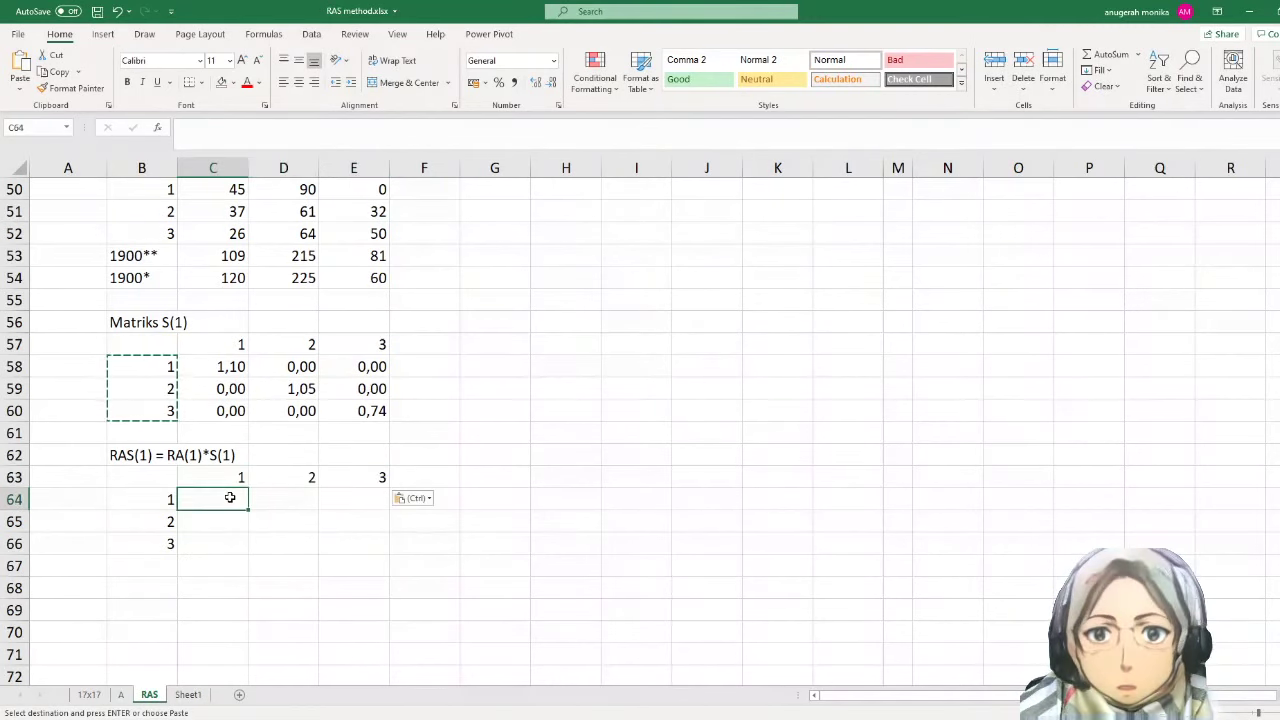
left_click_drag(229, 497, 343, 541)
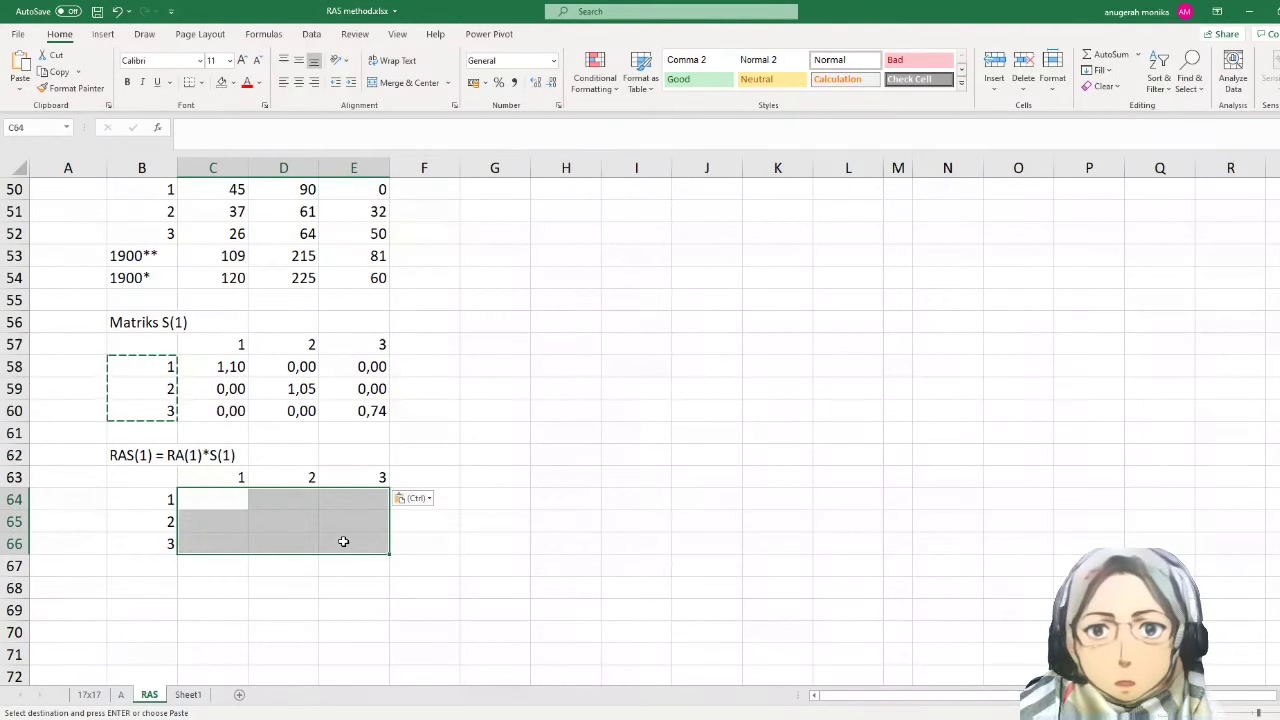
key("Escape")
type("=")
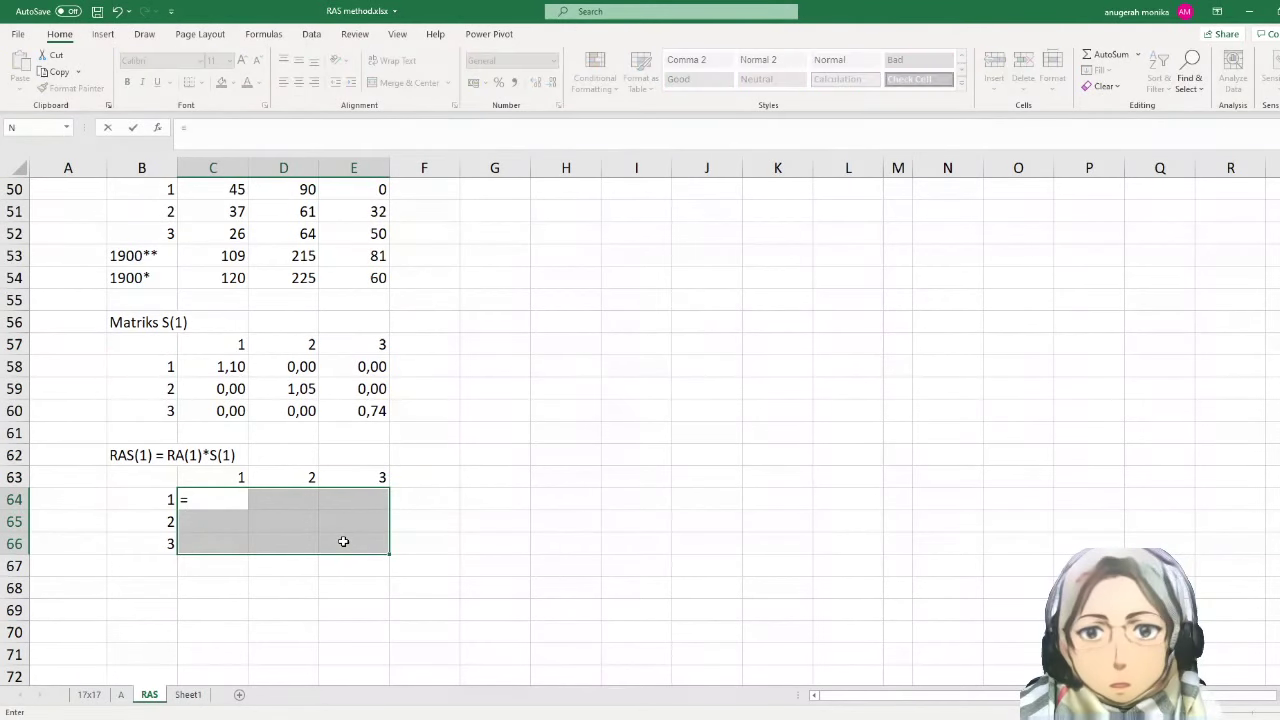
type("mmult(")
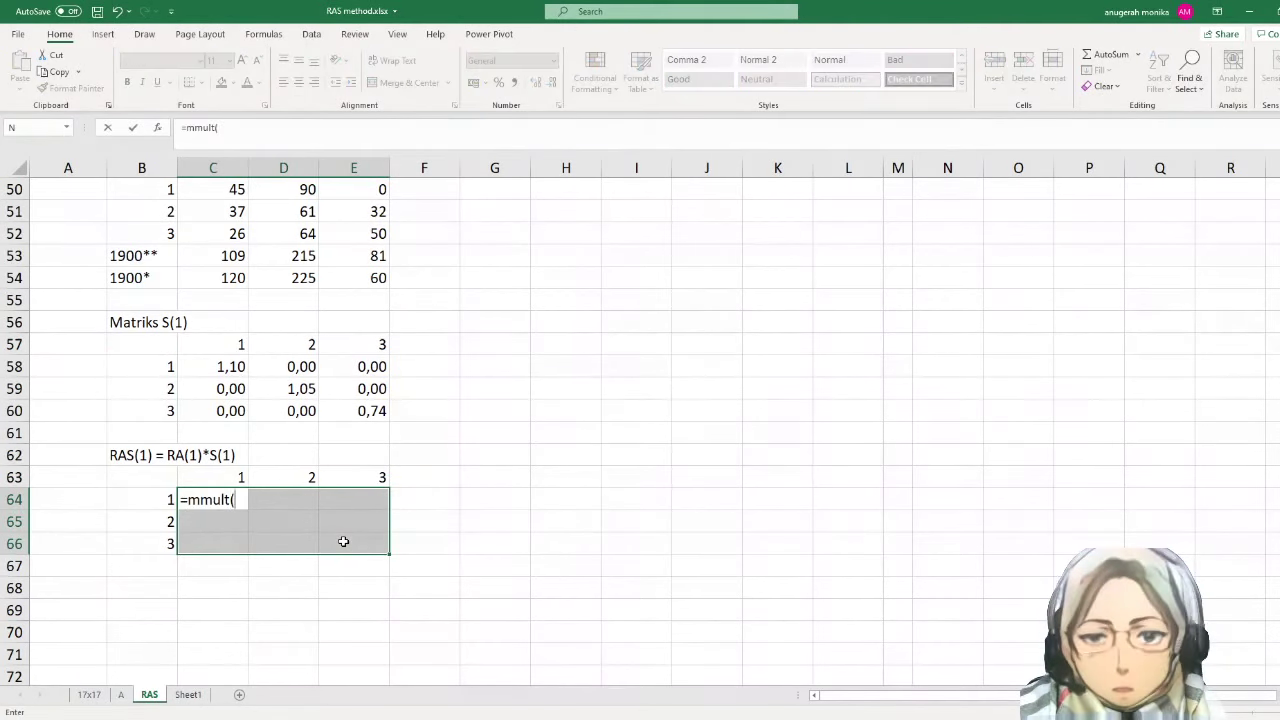
scroll(242, 276, "up", 2)
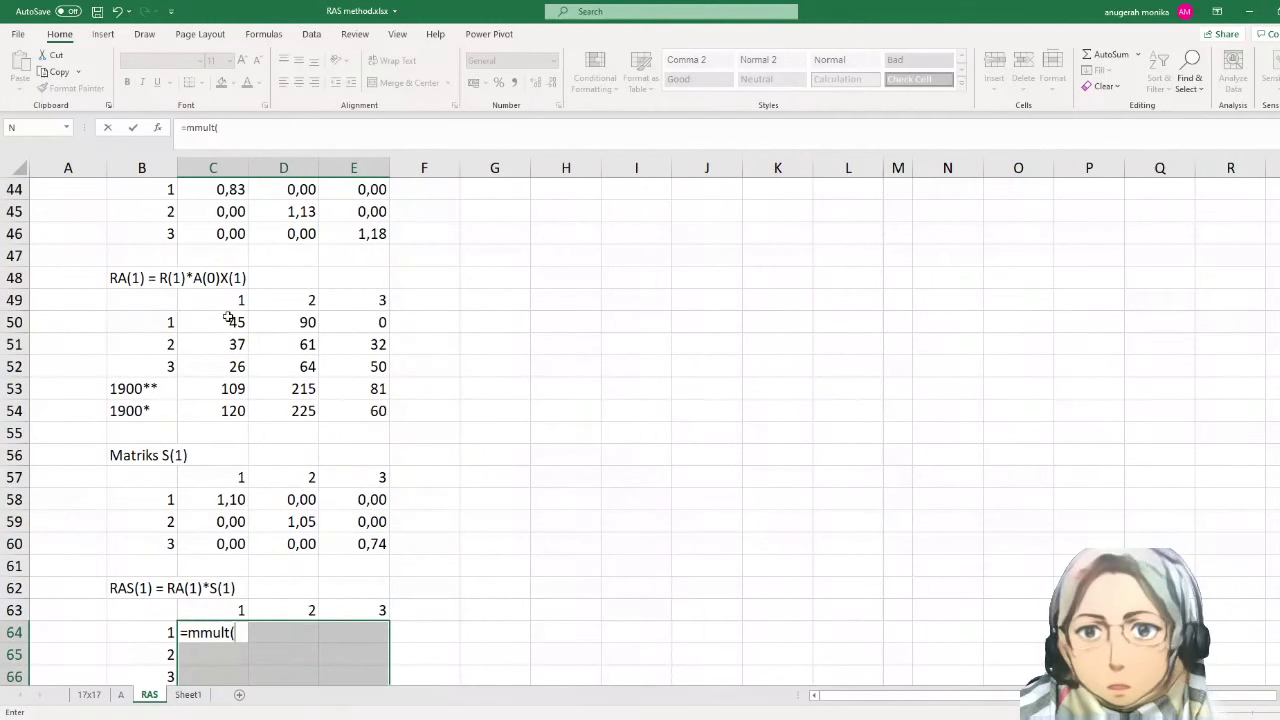
type("(")
left_click_drag(224, 322, 347, 360)
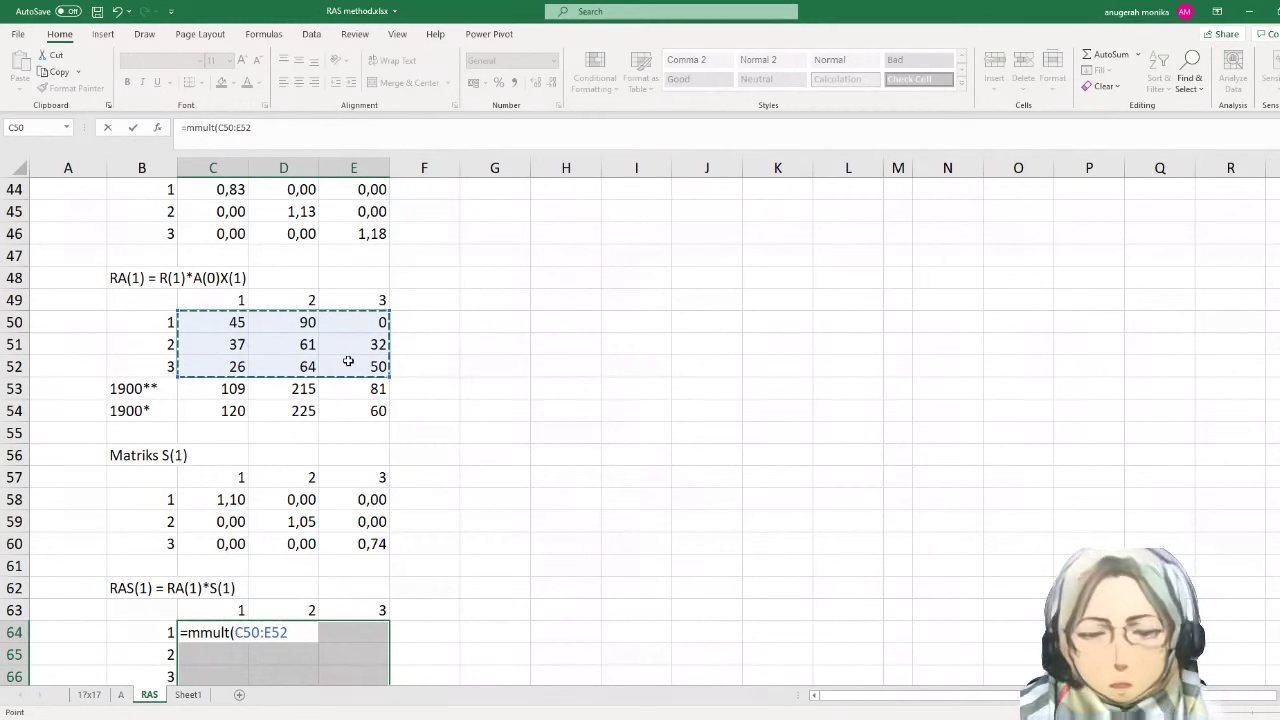
type(";")
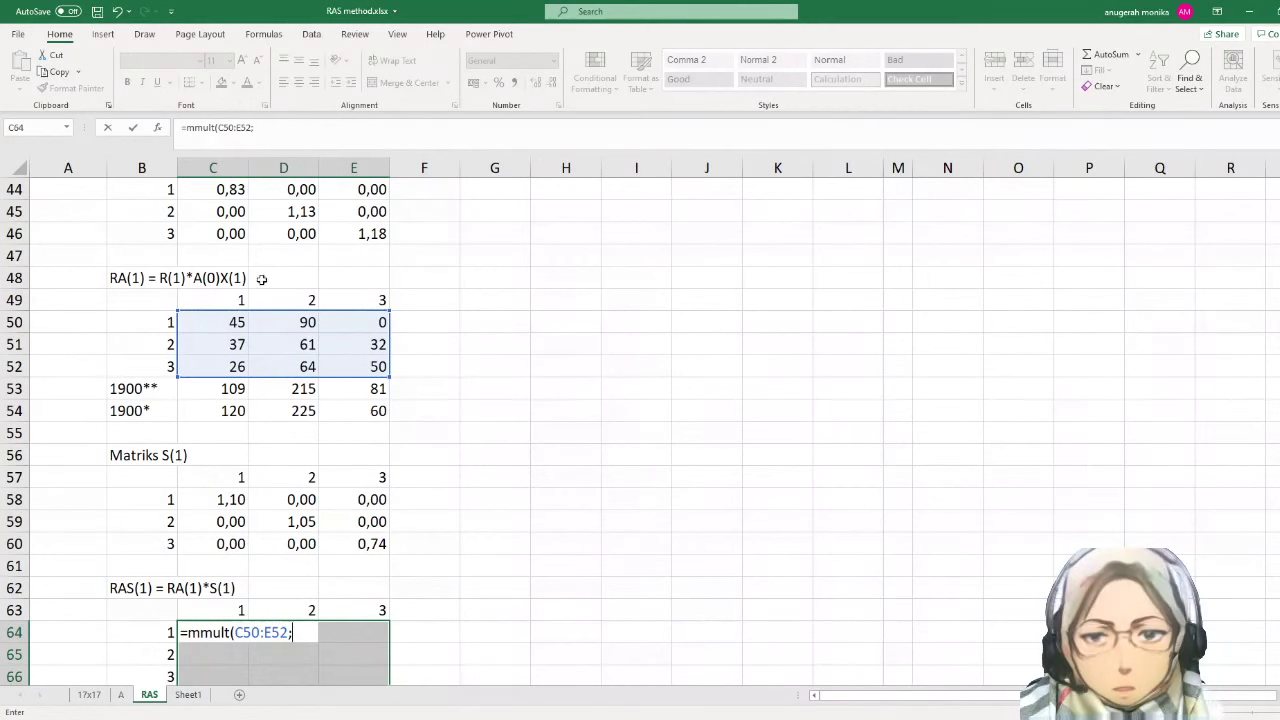
left_click(229, 499)
left_click_drag(246, 524, 338, 547)
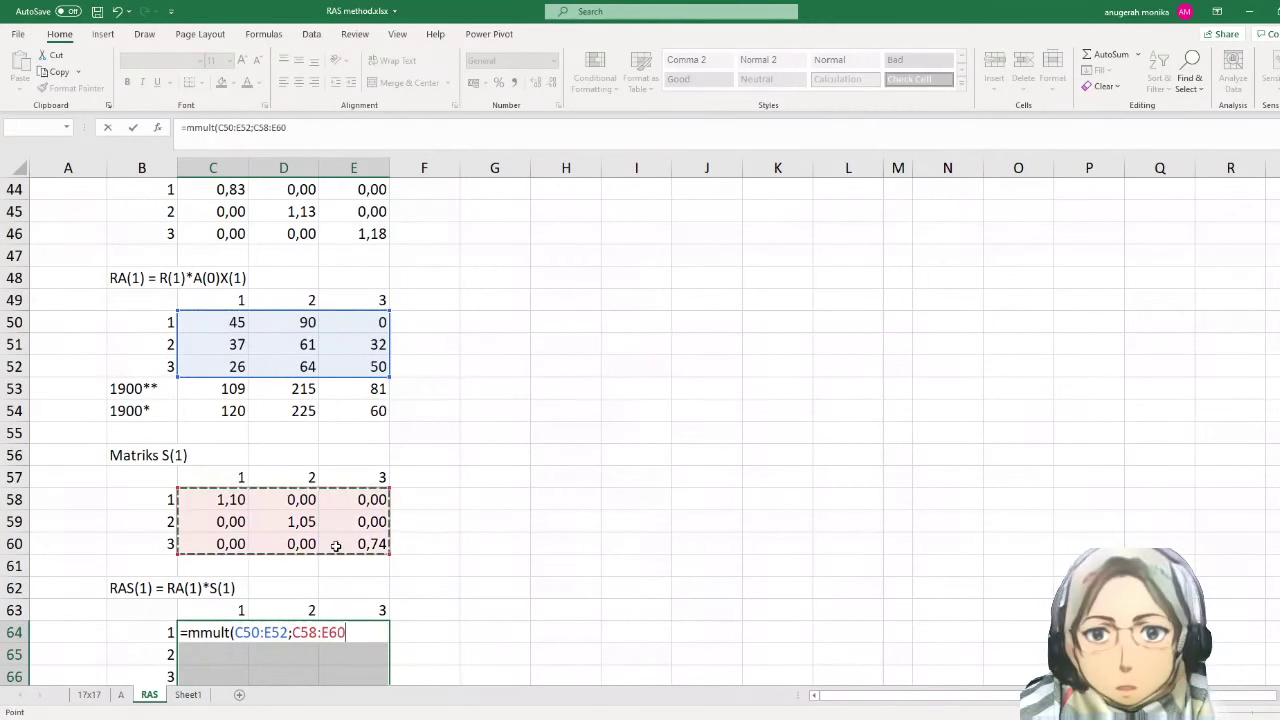
type(")")
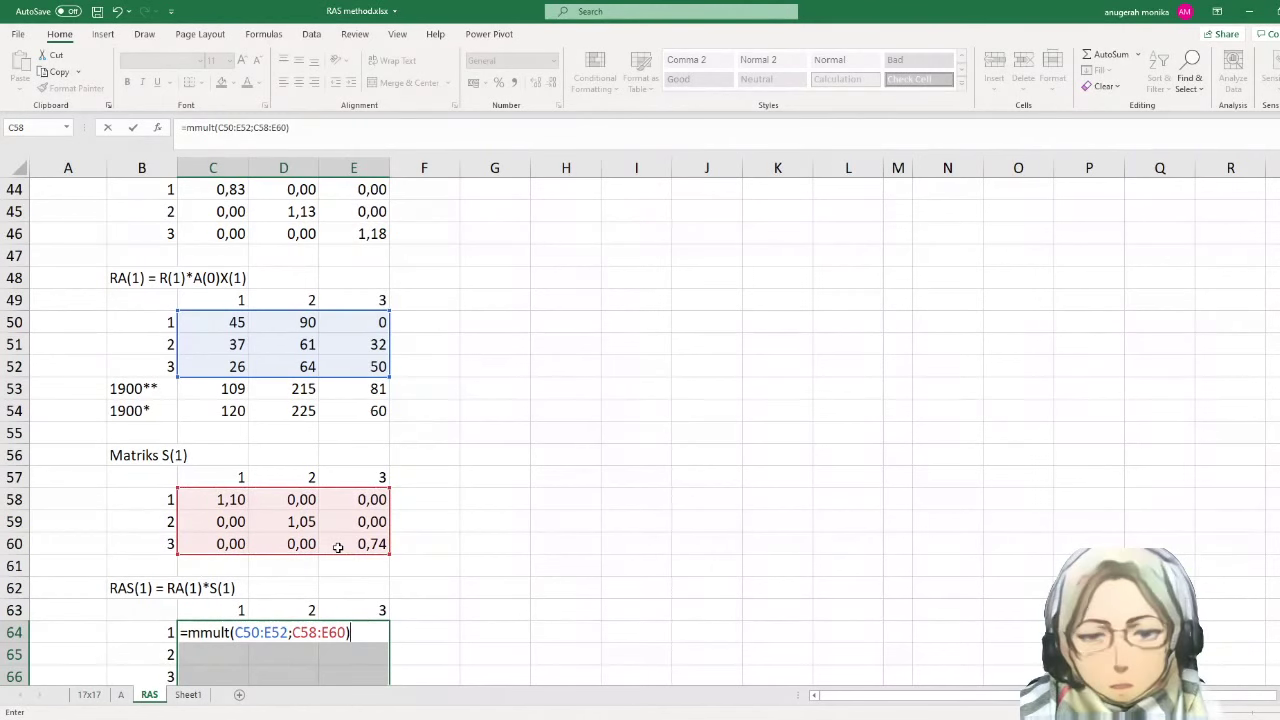
key("ctrl+shift+Return")
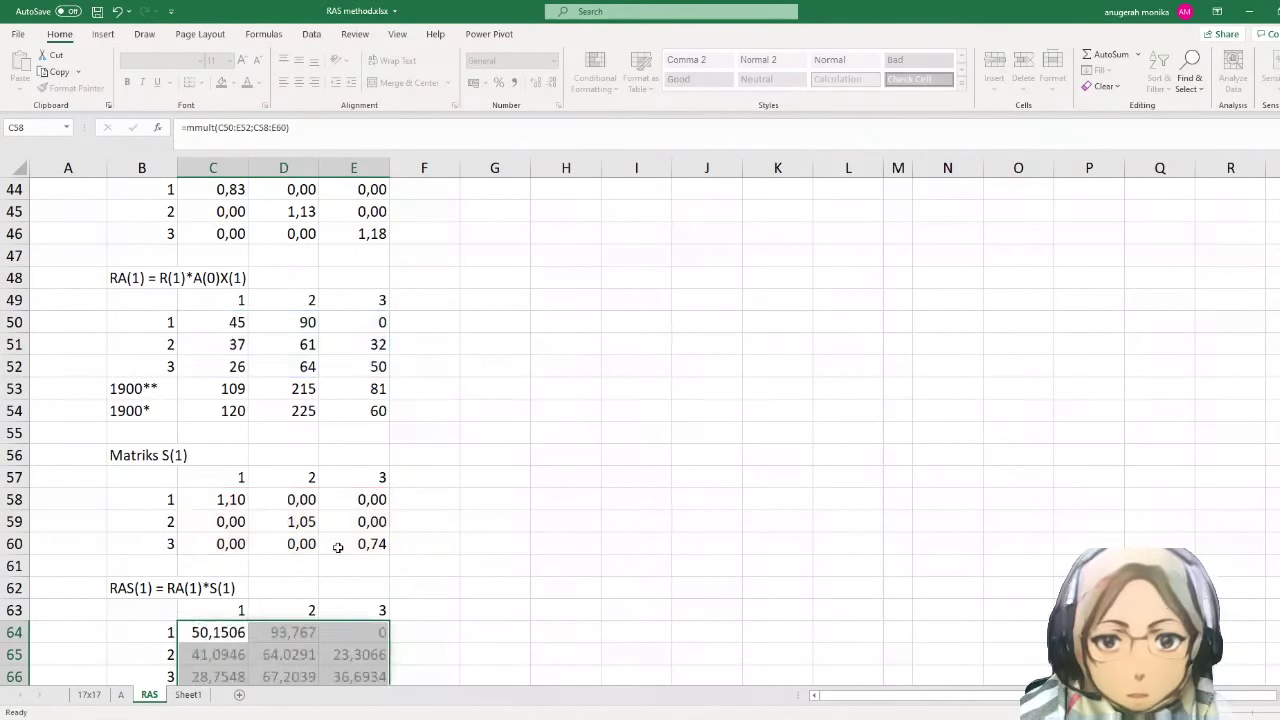
left_click(475, 618)
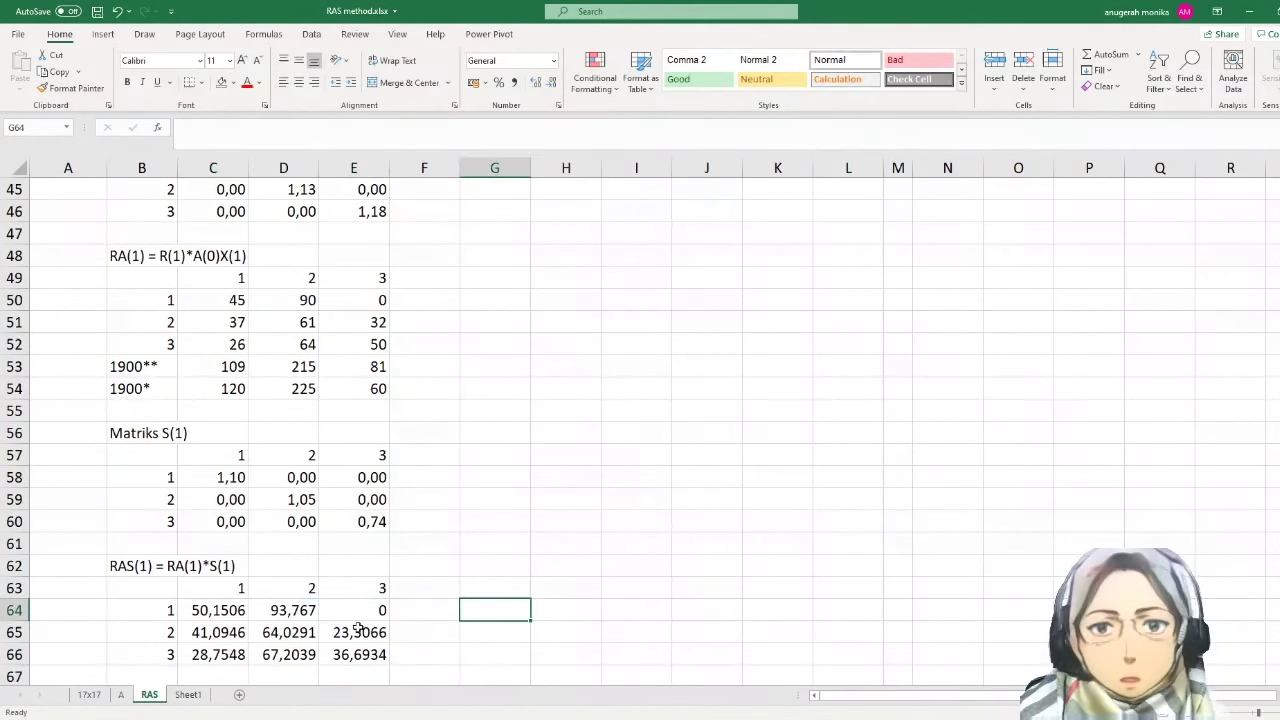
- Review the RAS(1) table against the RA(1) and Matriks S(1) tables above it
scroll(355, 625, "down", 2)
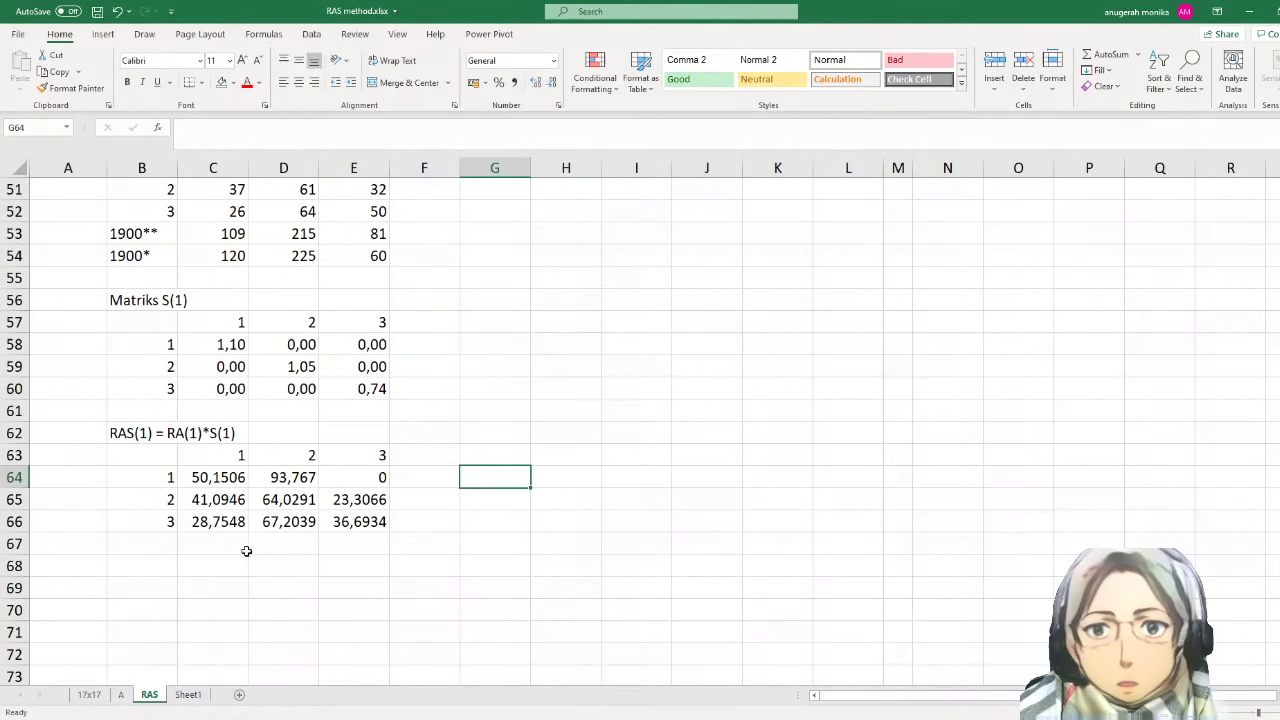
left_click(244, 551)
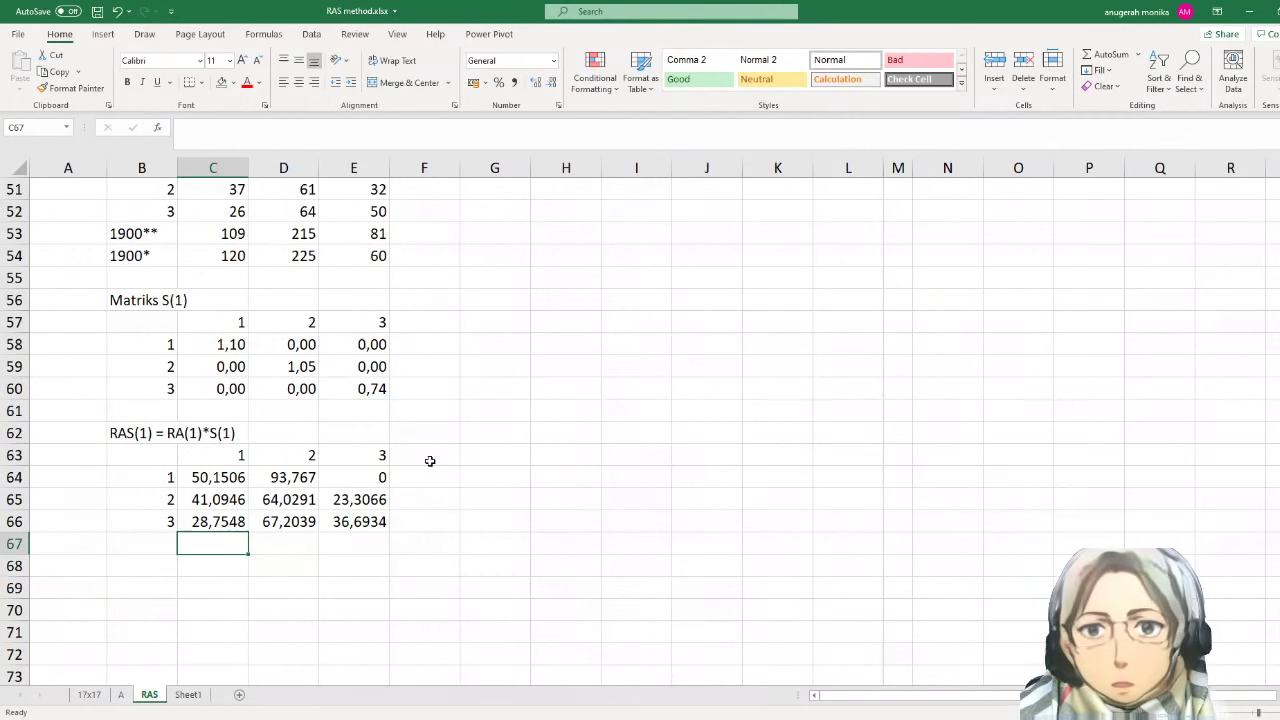
scroll(430, 461, "up", 1)
scroll(434, 470, "down", 1)
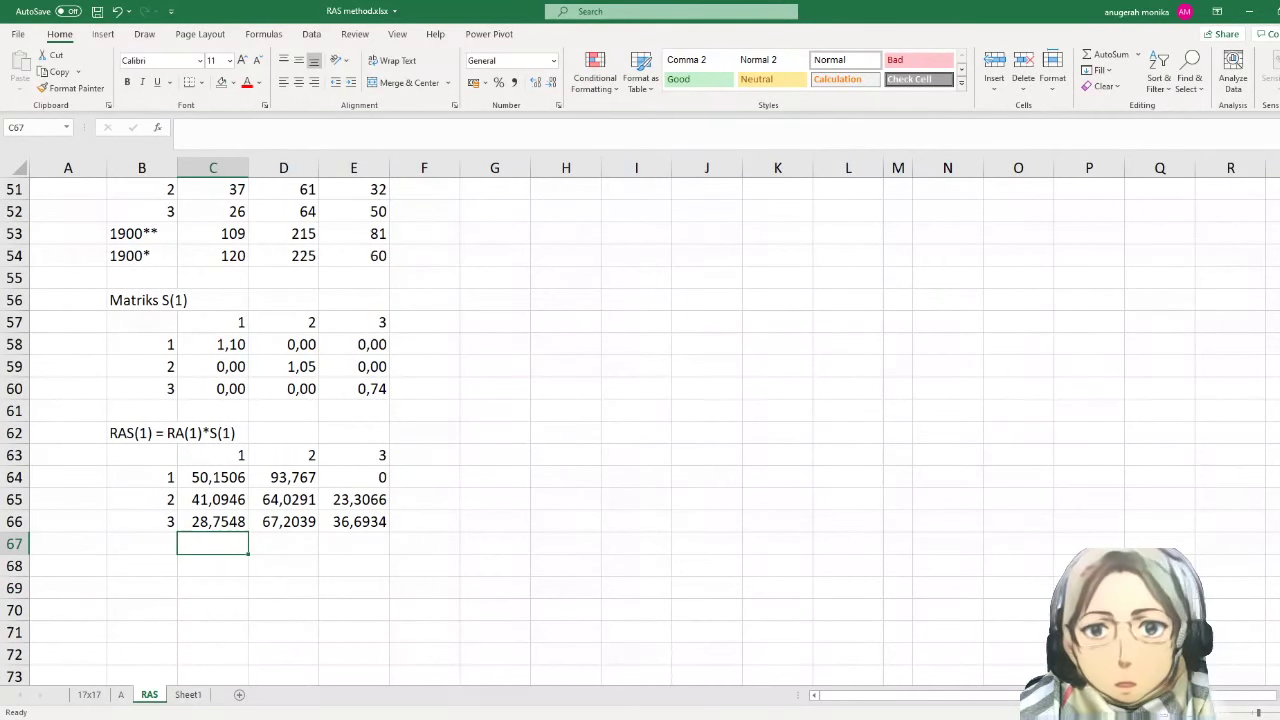
key("alt+Tab")
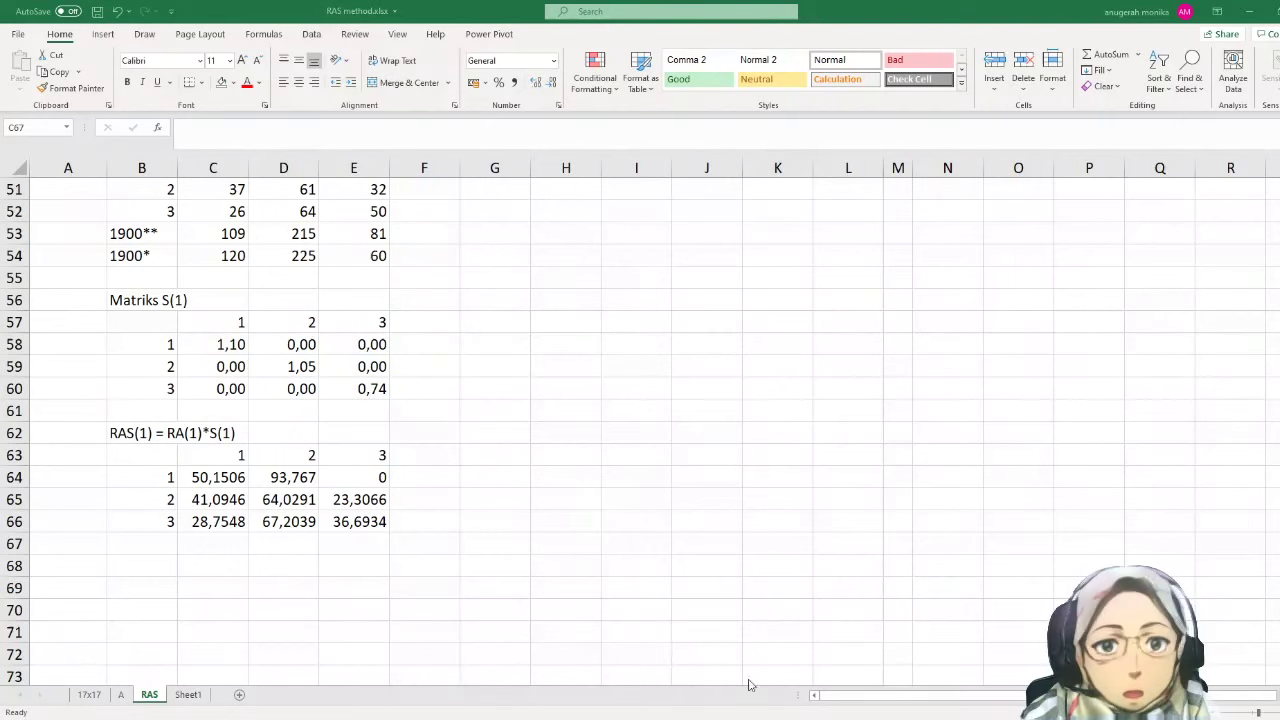
left_click(675, 697)
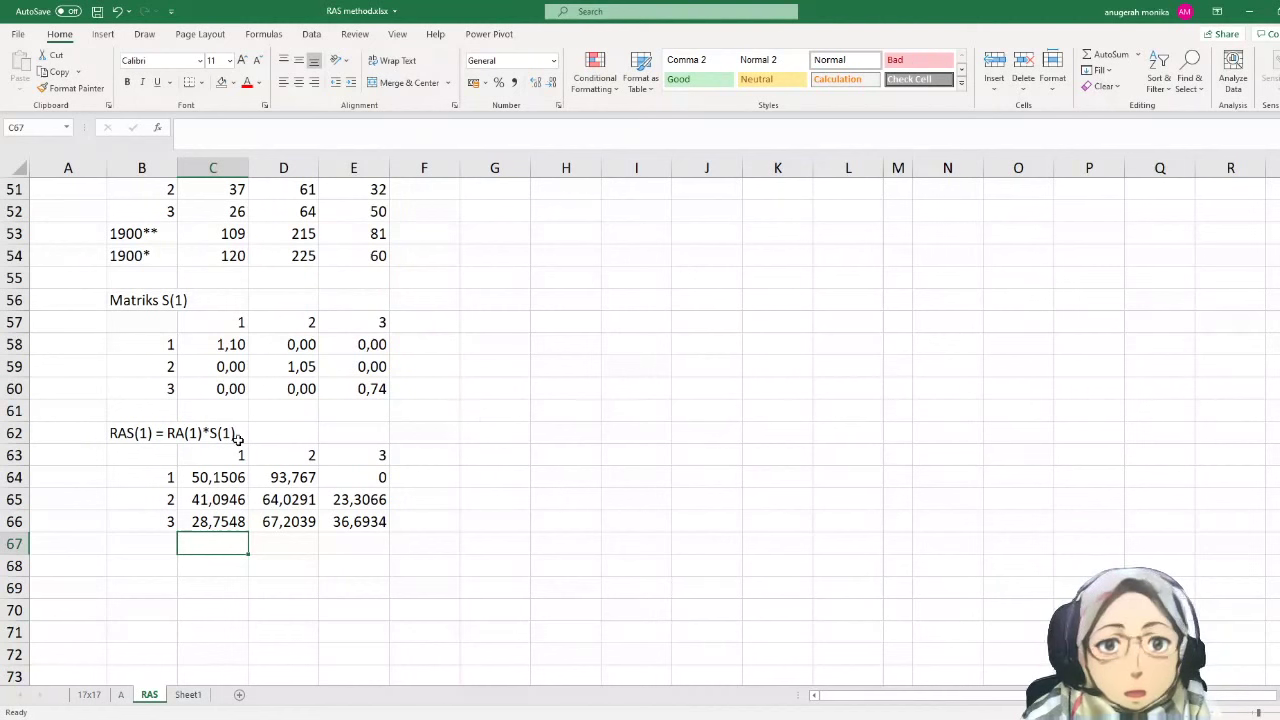
scroll(200, 470, "up", 2)
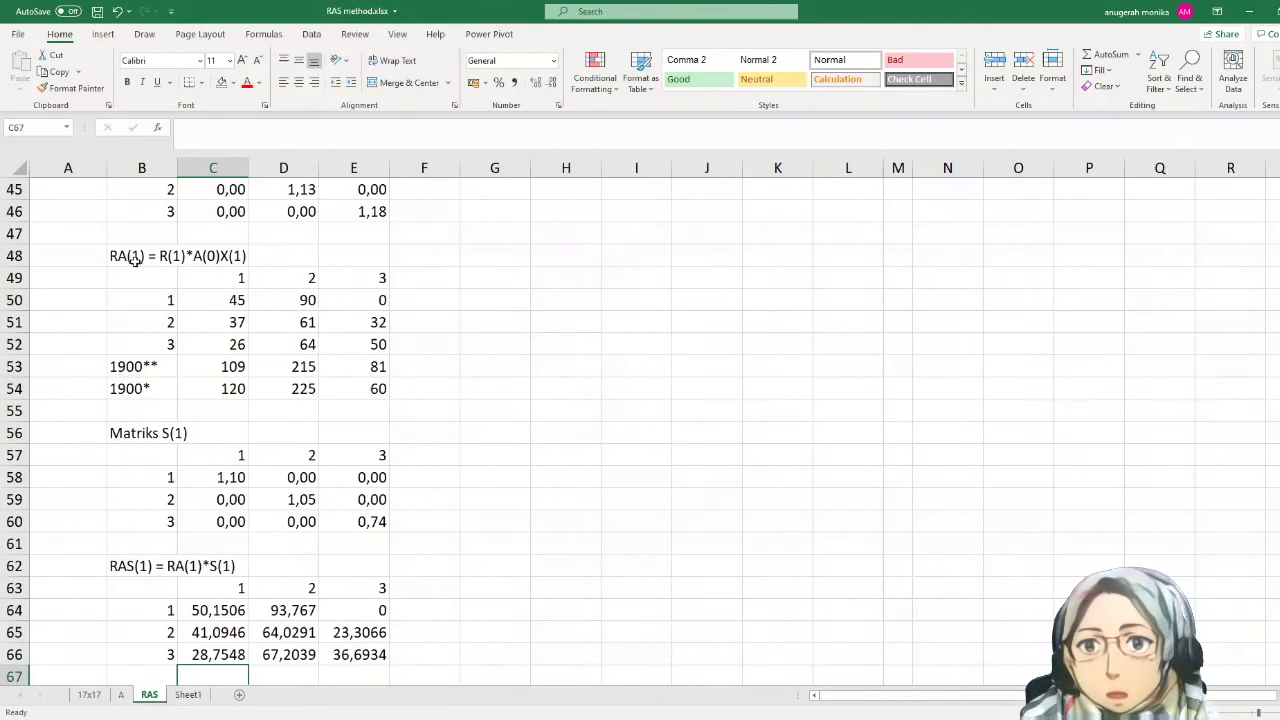
scroll(341, 535, "down", 2)
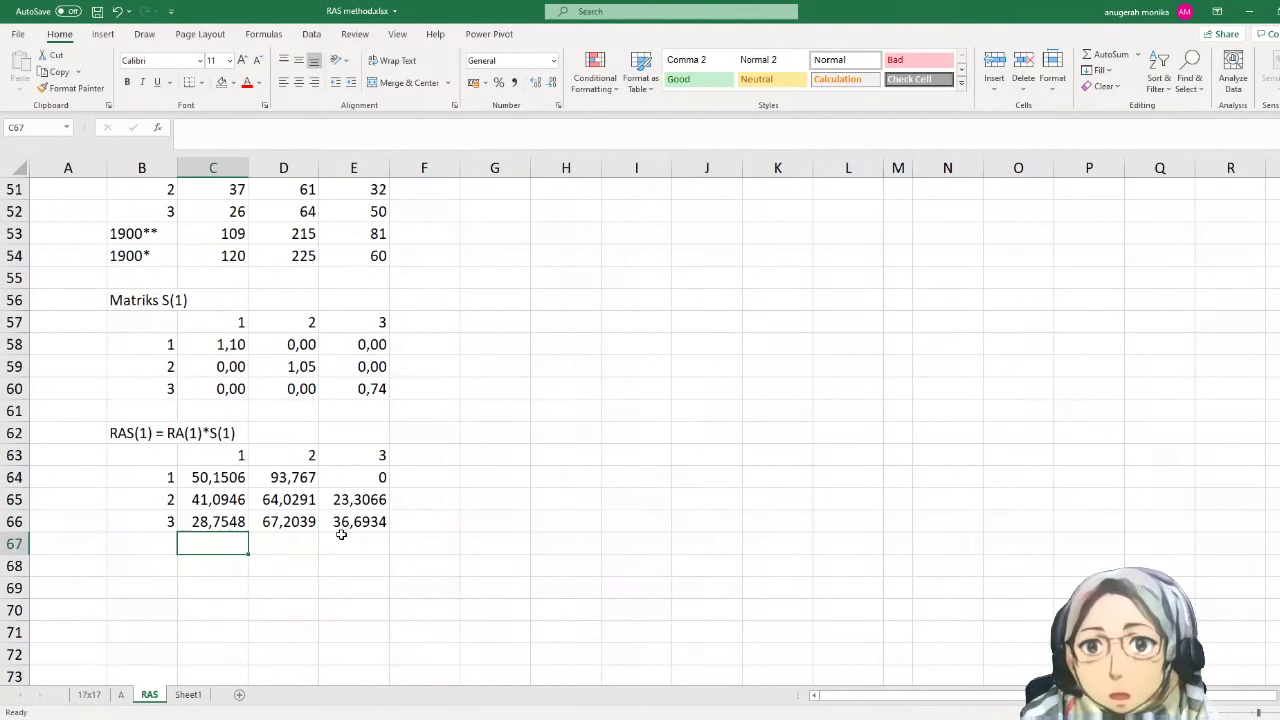
- Highlight the whole of row 67, directly below the RAS(1) table, with a yellow fill
left_click(14, 543)
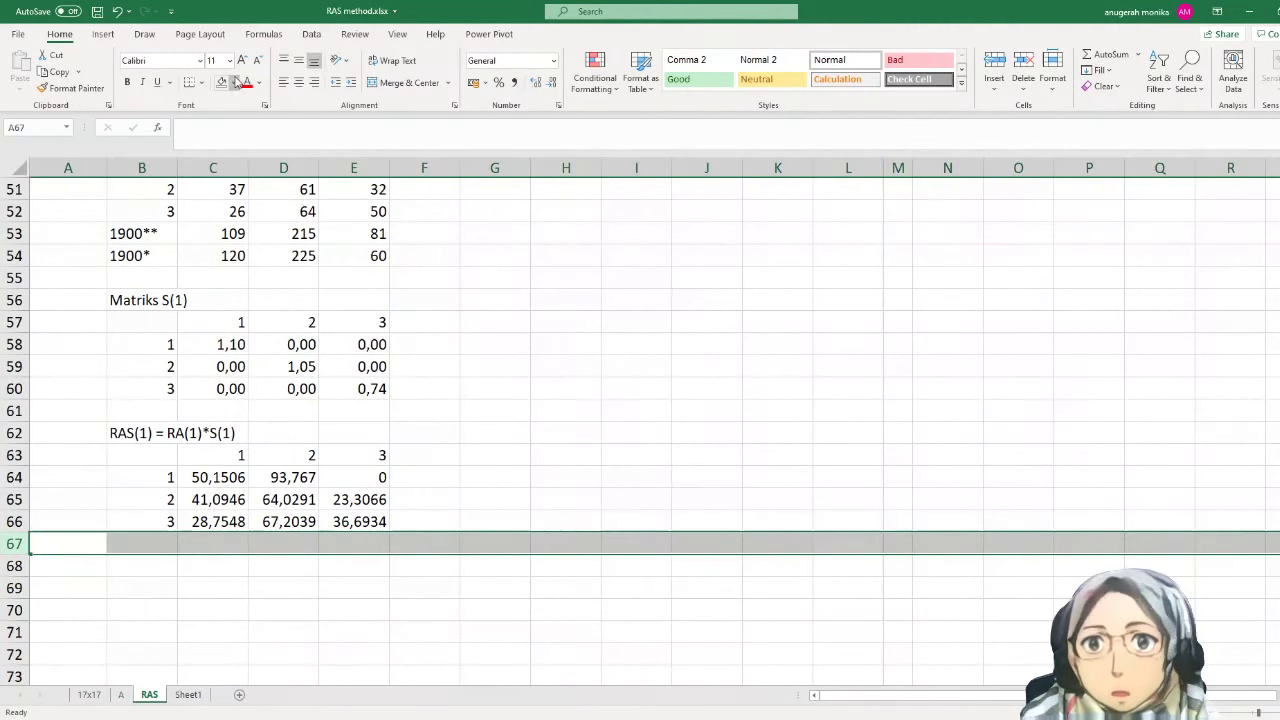
left_click(224, 82)
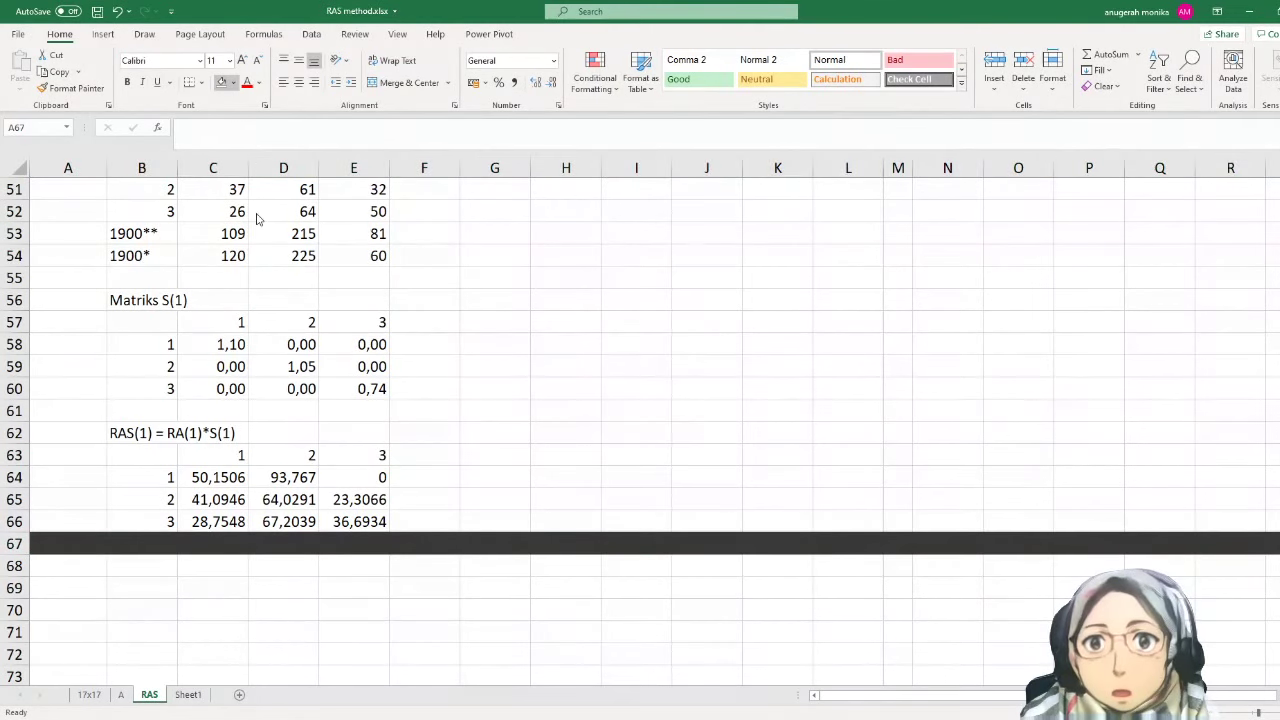
key("ctrl+z")
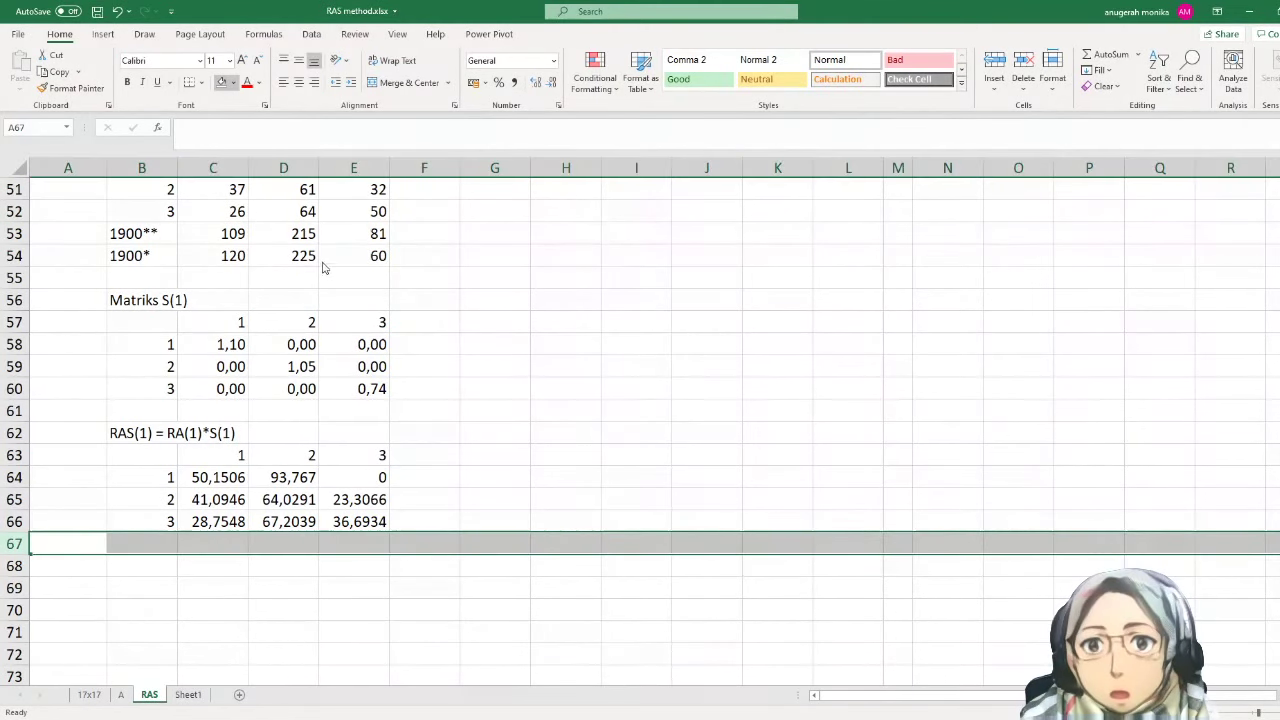
key("ctrl+y")
left_click(466, 369)
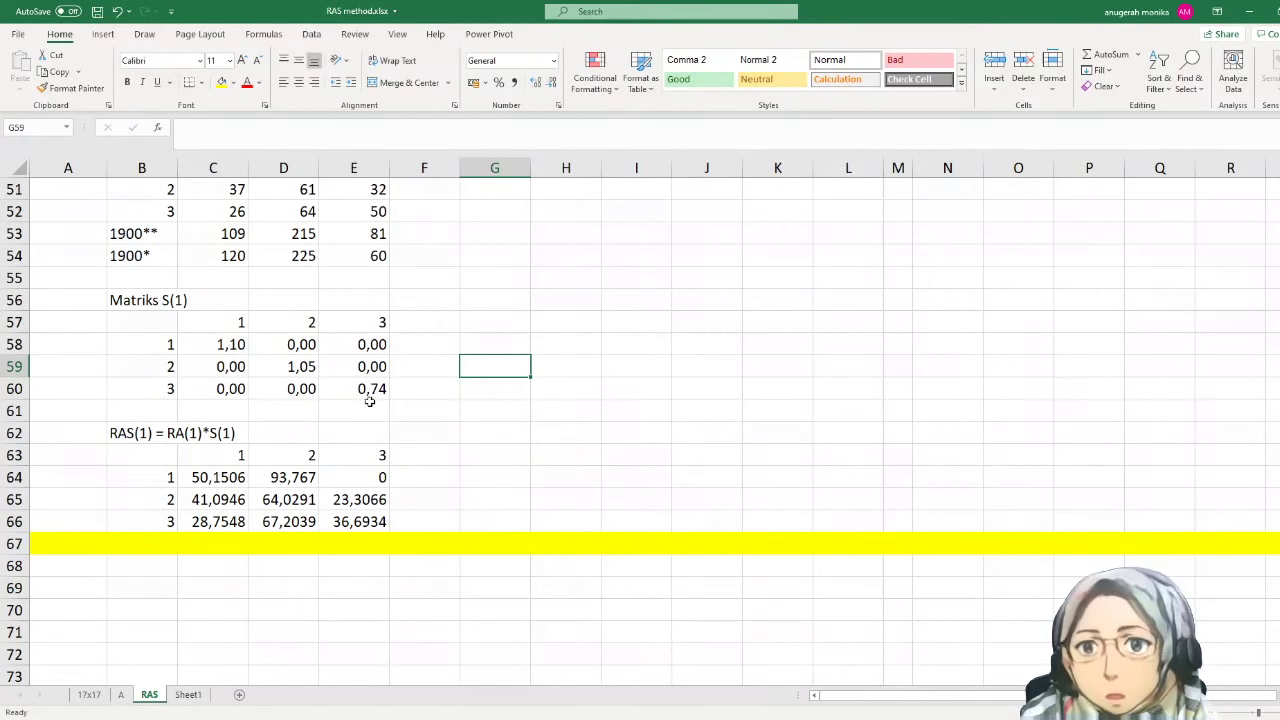
scroll(362, 392, "up", 4)
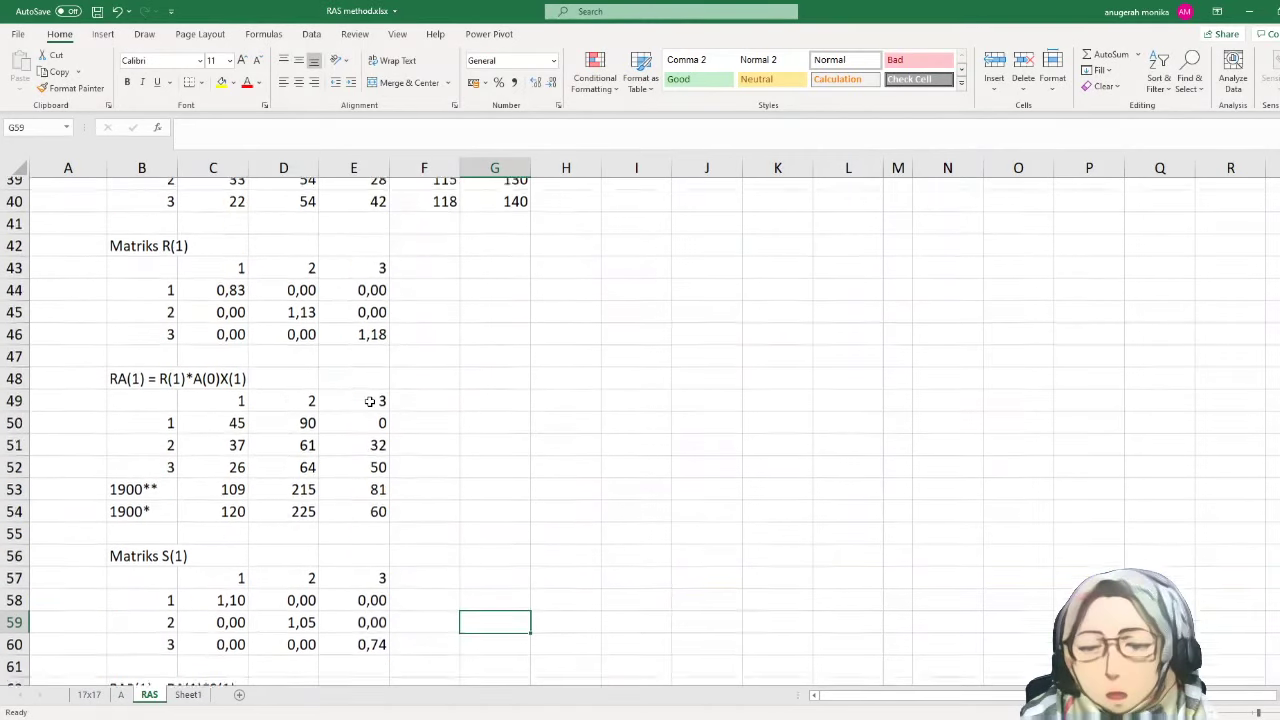
scroll(354, 383, "down", 3)
scroll(354, 383, "down", 1)
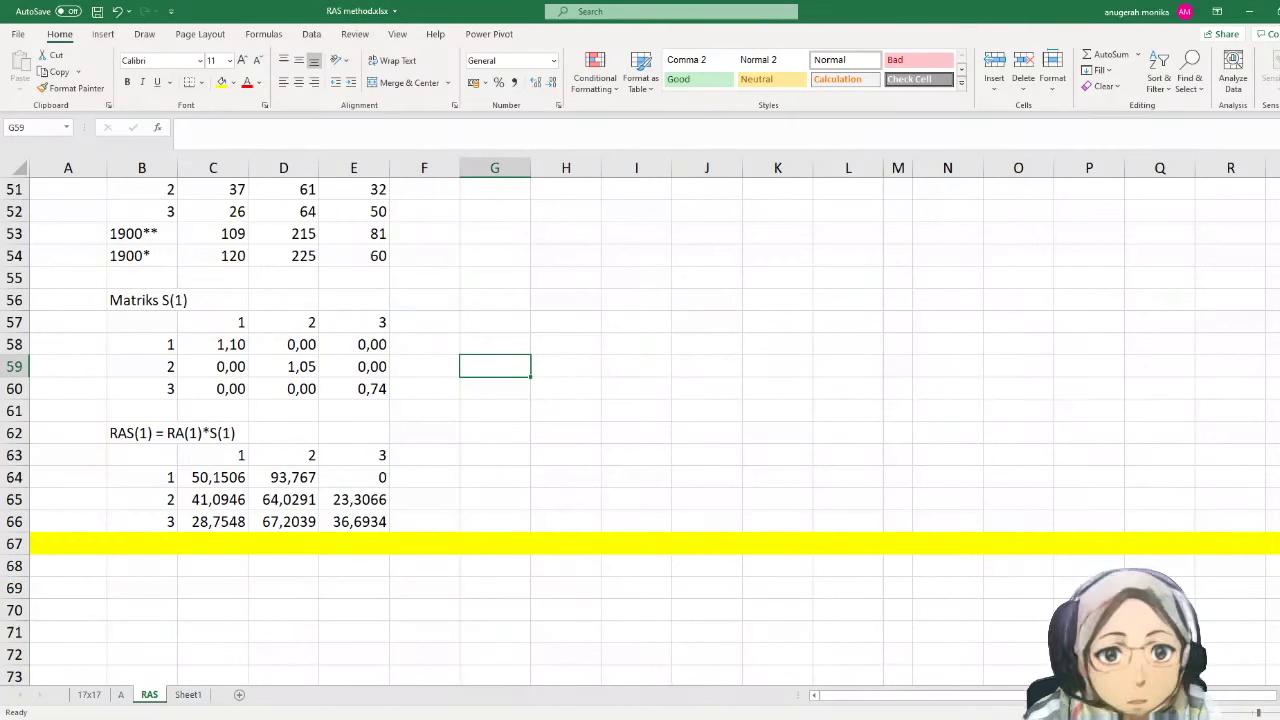
left_click(778, 718)
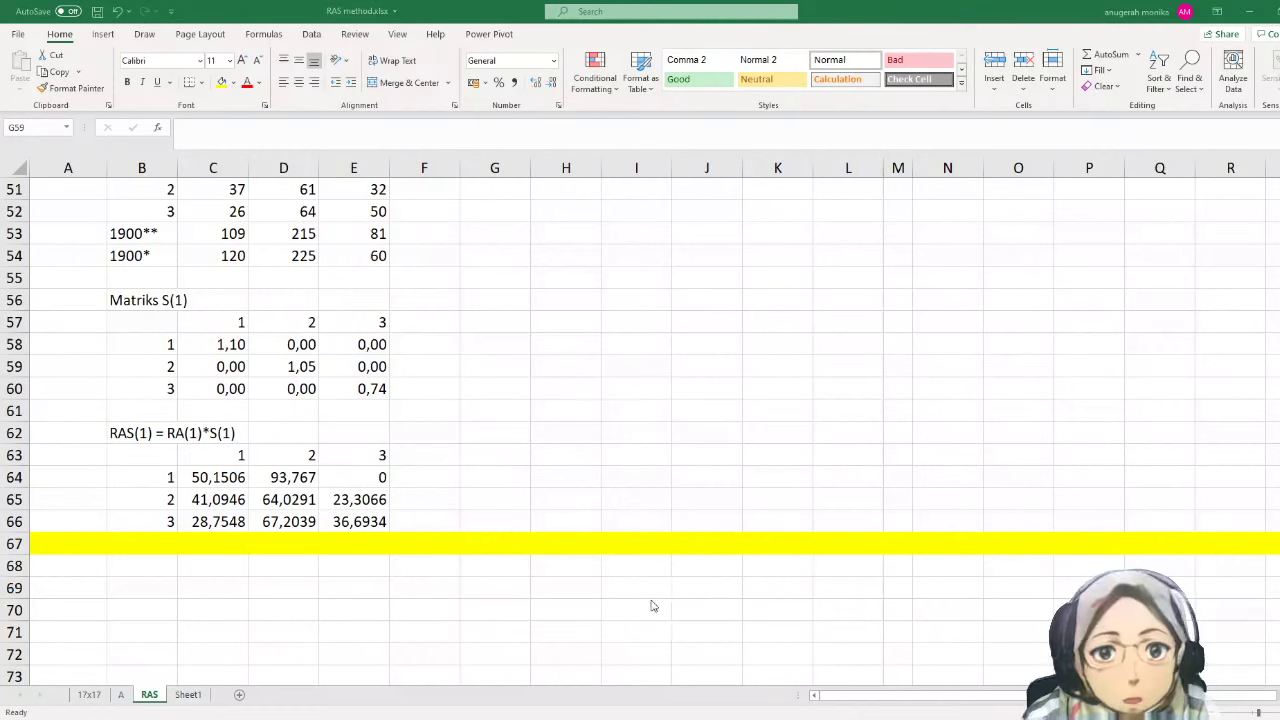
left_click(703, 678)
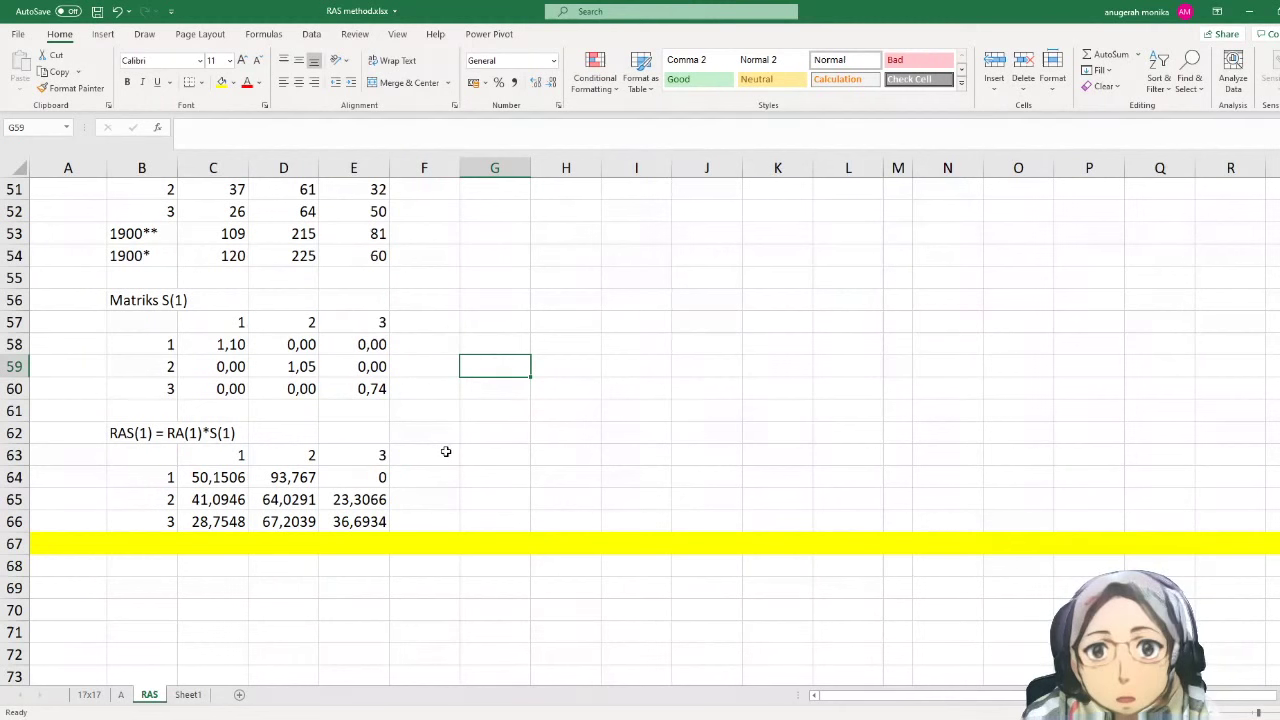
- Copy the 1800** and 1800* columns F37:G40 beside the A(0)X(1) table and paste them at F63 beside the RAS(1) table
left_click(446, 452)
scroll(451, 452, "up", 7)
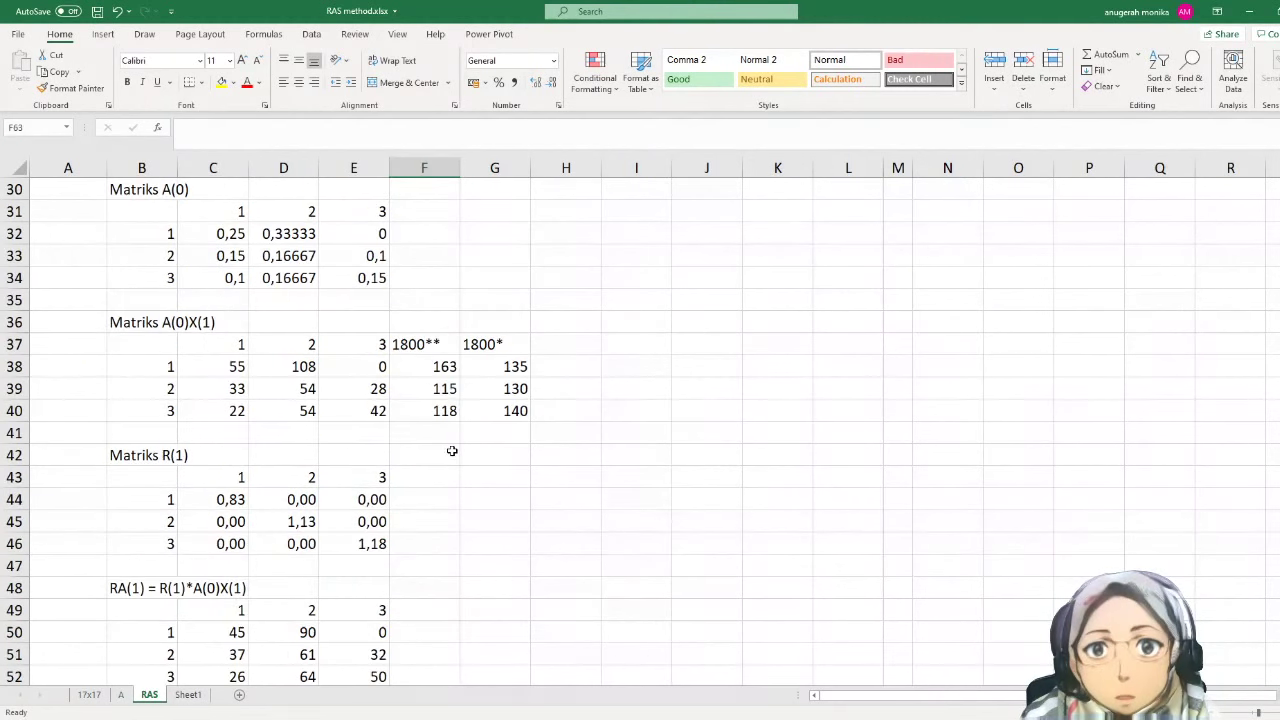
left_click_drag(431, 345, 494, 410)
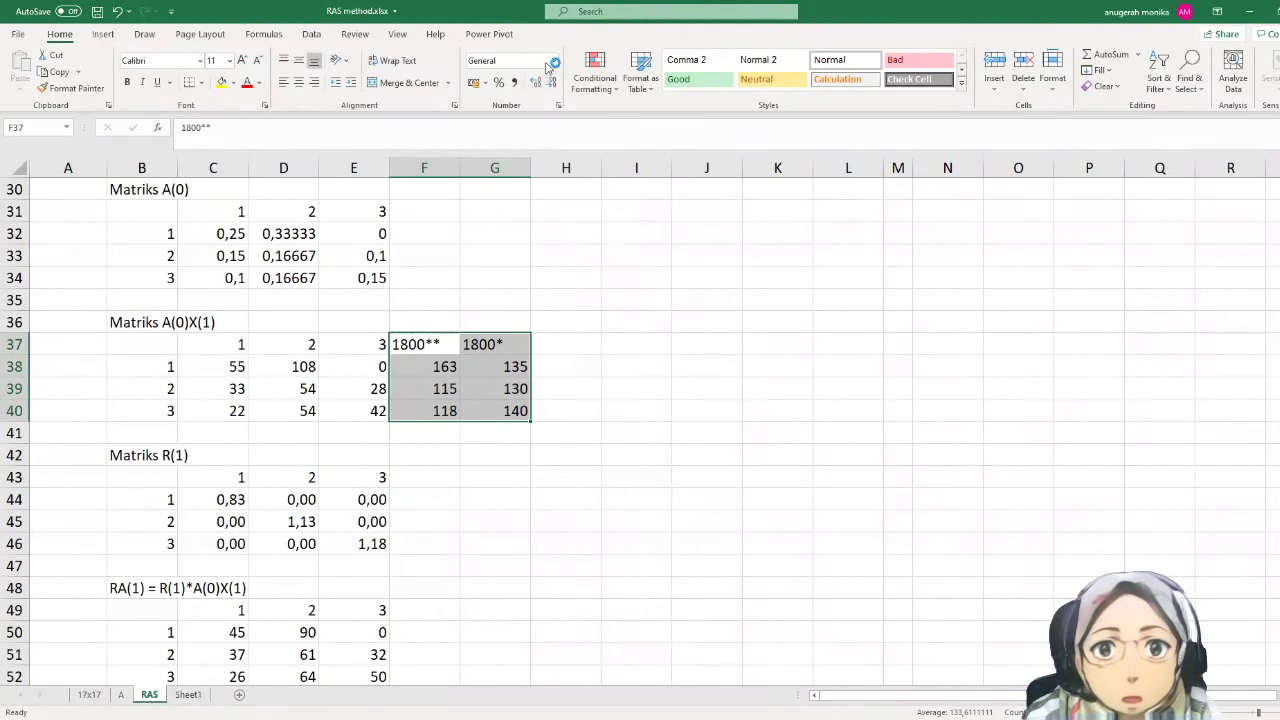
key("ctrl+c")
scroll(510, 443, "down", 7)
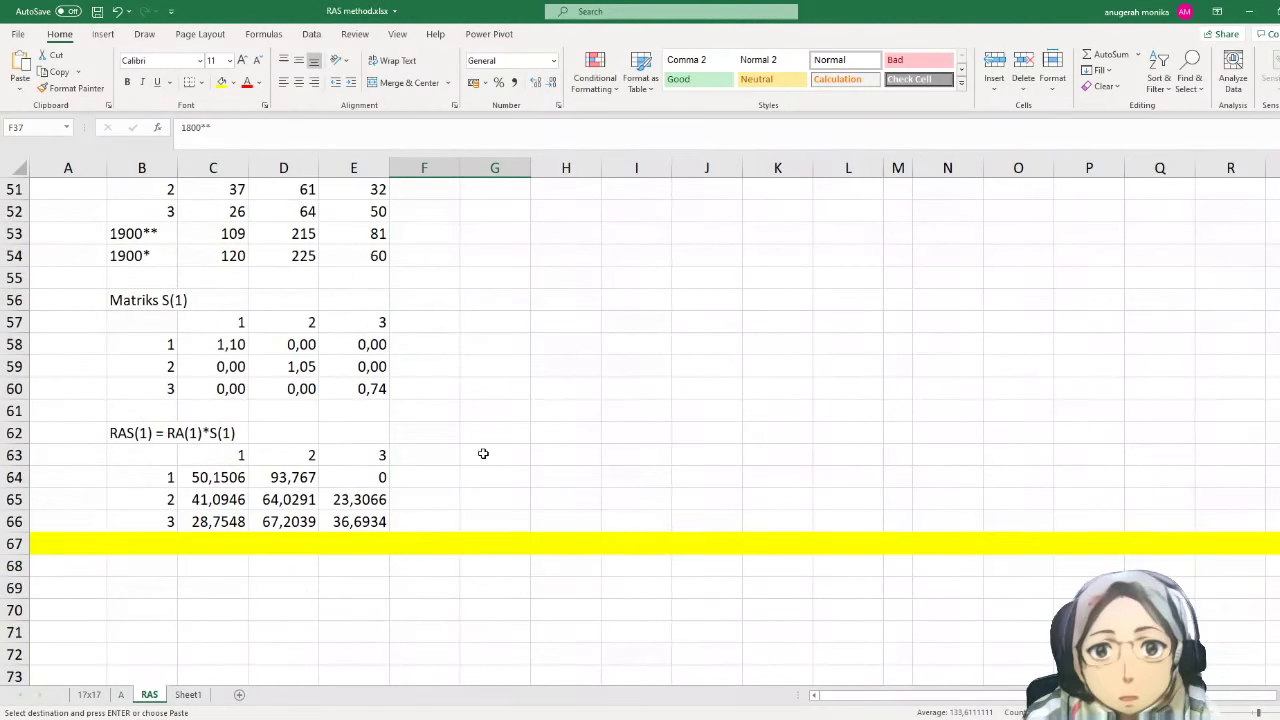
left_click(449, 457)
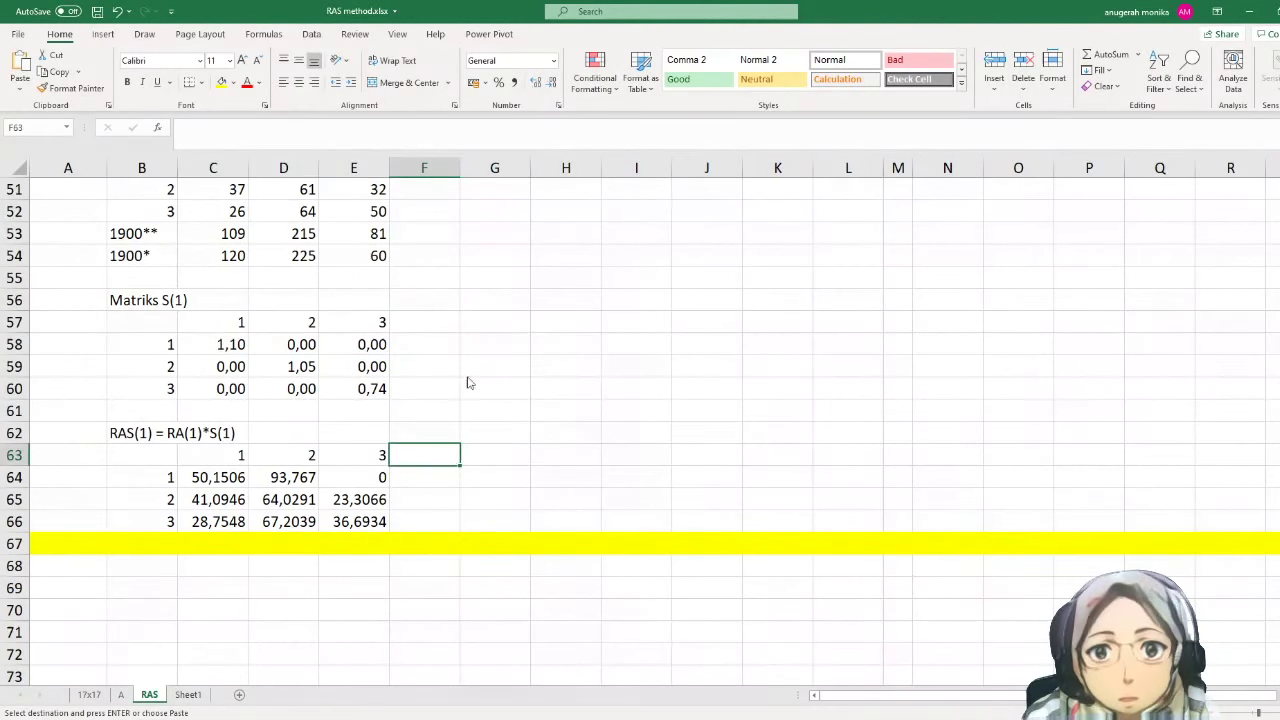
key("ctrl+v")
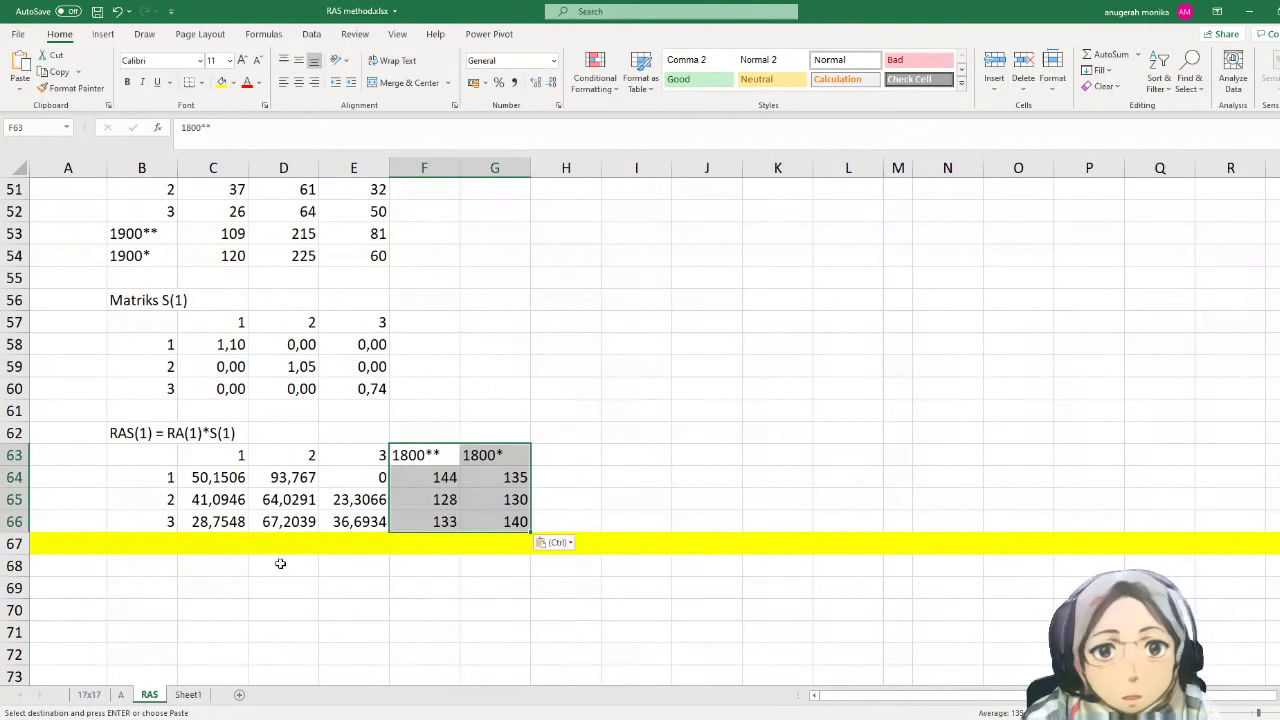
- Enter the heading R(2) in B68, directly below the yellow row
left_click(158, 570)
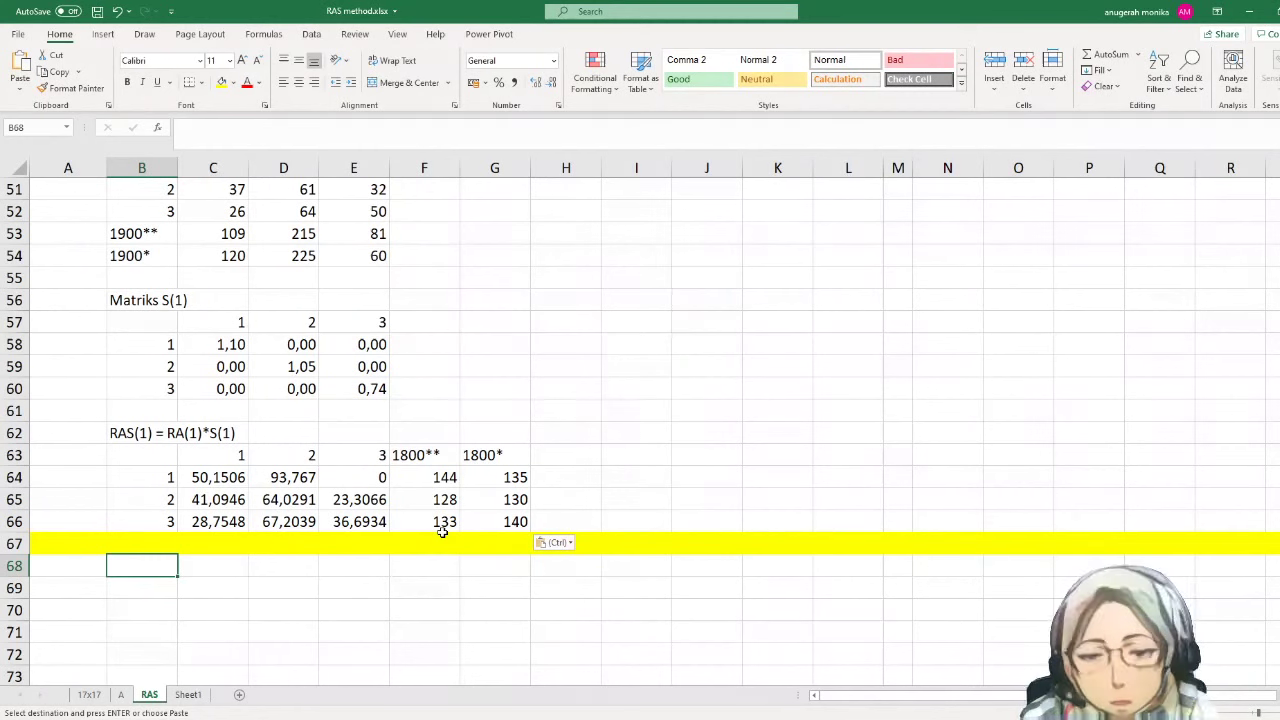
type("R92")
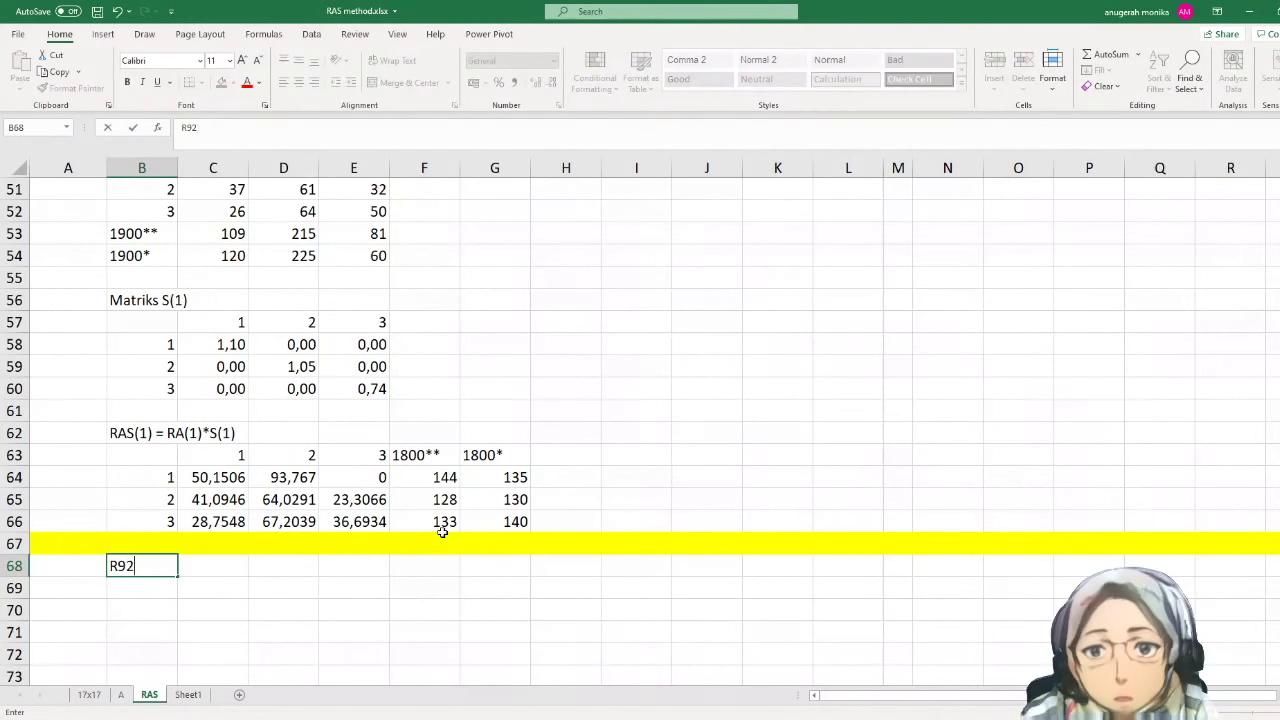
key("BackSpace")
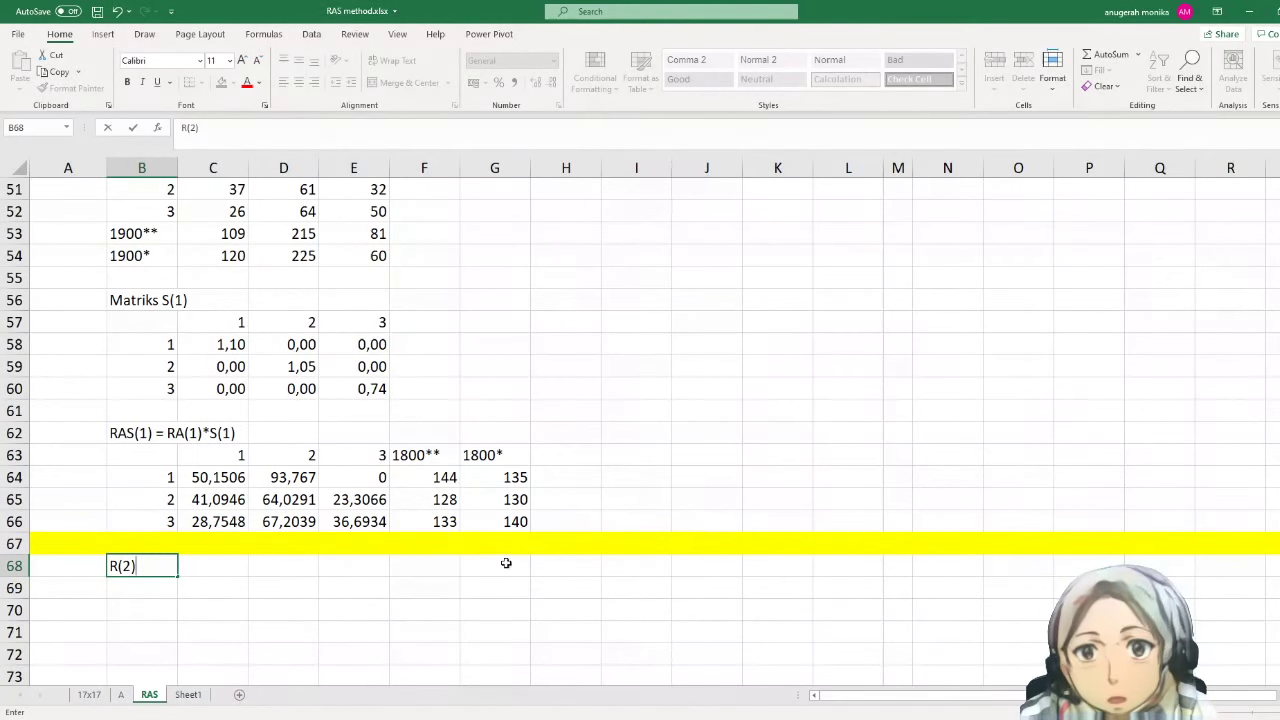
left_click(414, 606)
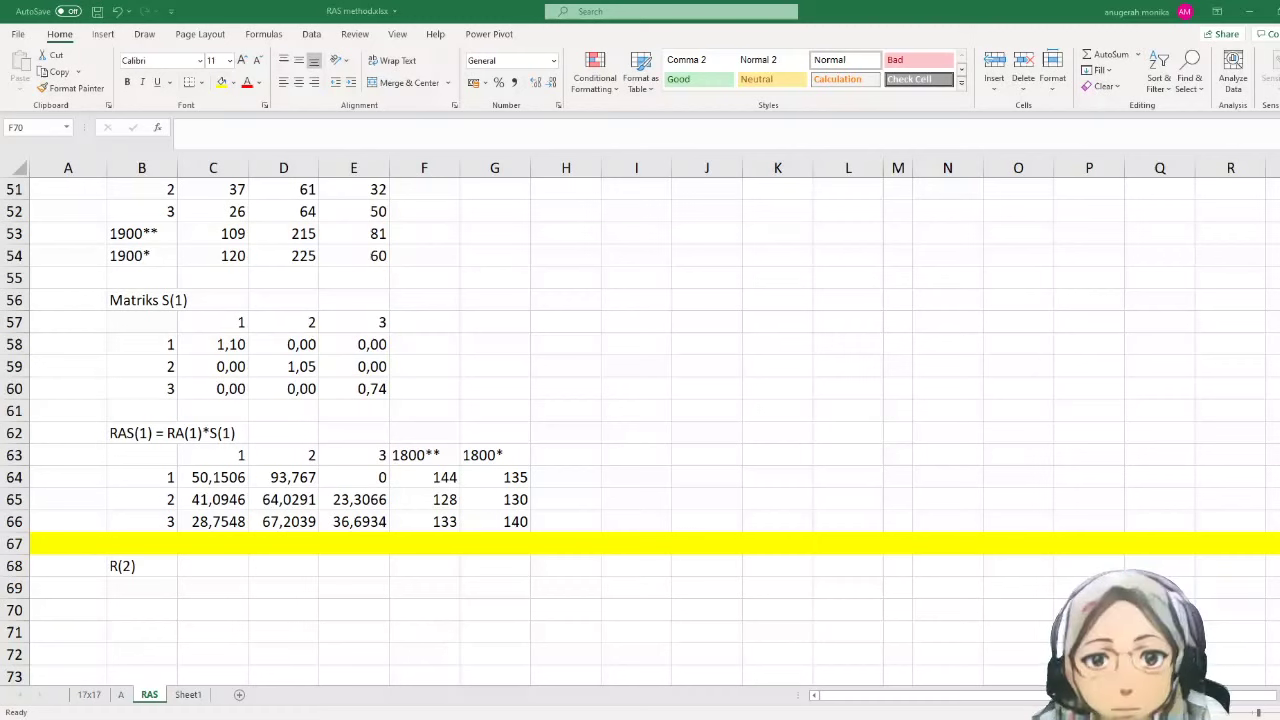
left_click(691, 669)
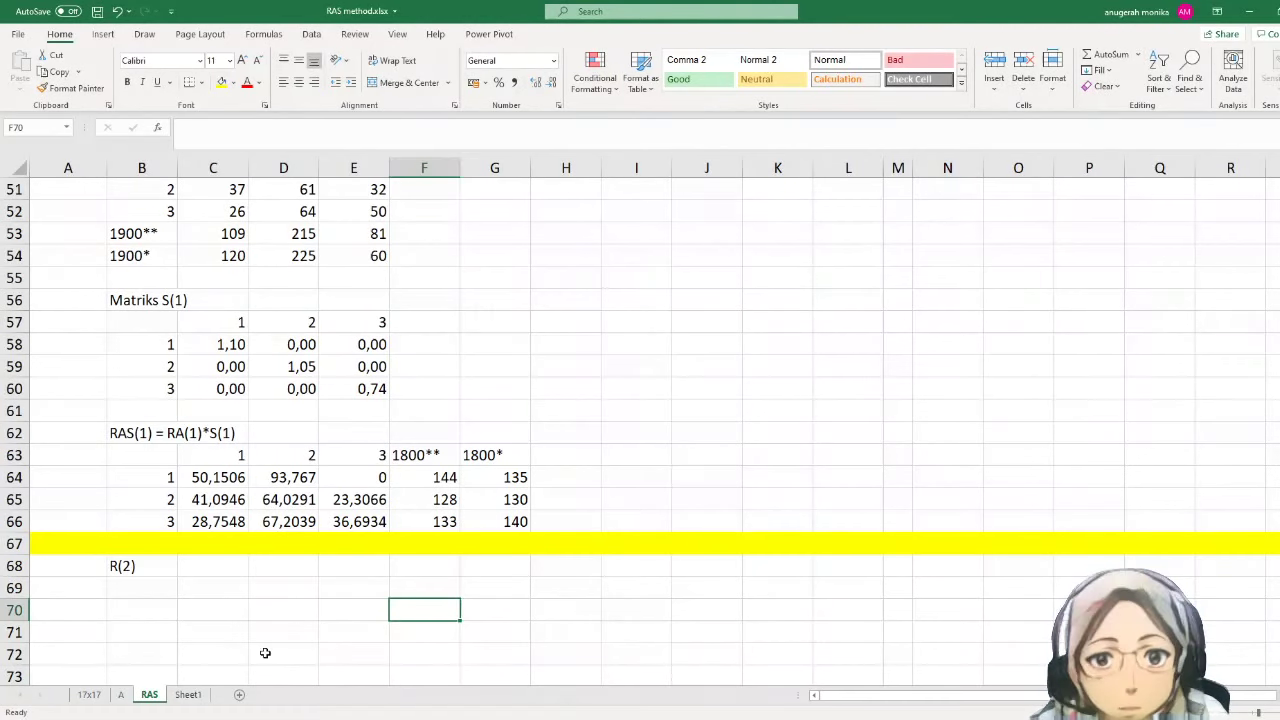
- Copy rows 43 to 68 with the first-iteration tables and paste them starting at A69, under the R(2) heading
scroll(265, 653, "up", 7)
scroll(198, 456, "down", 8)
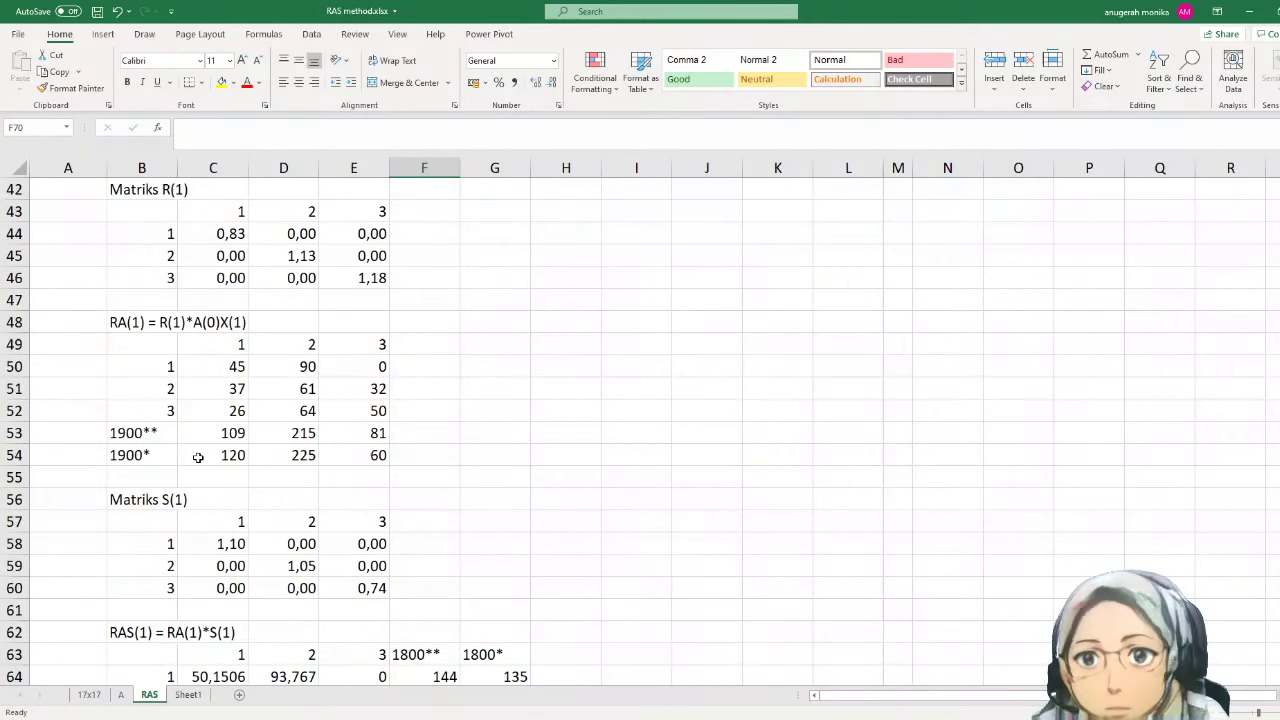
scroll(167, 438, "up", 11)
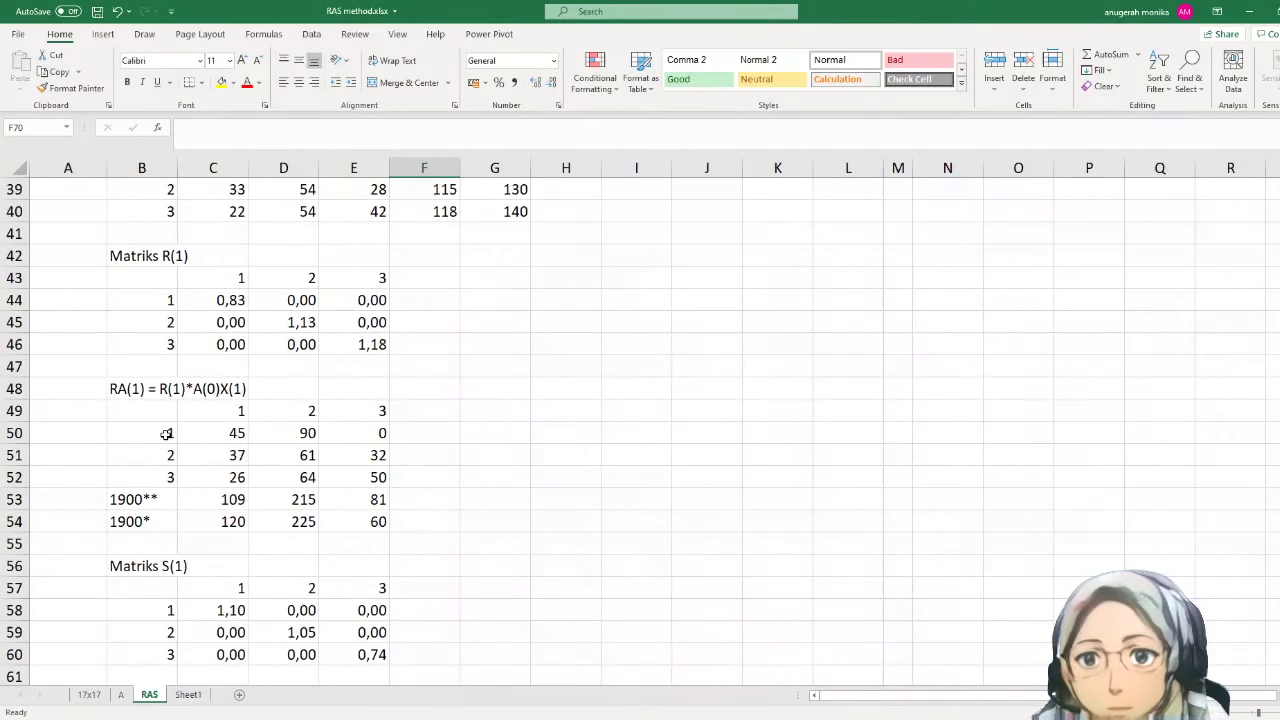
scroll(158, 286, "down", 4)
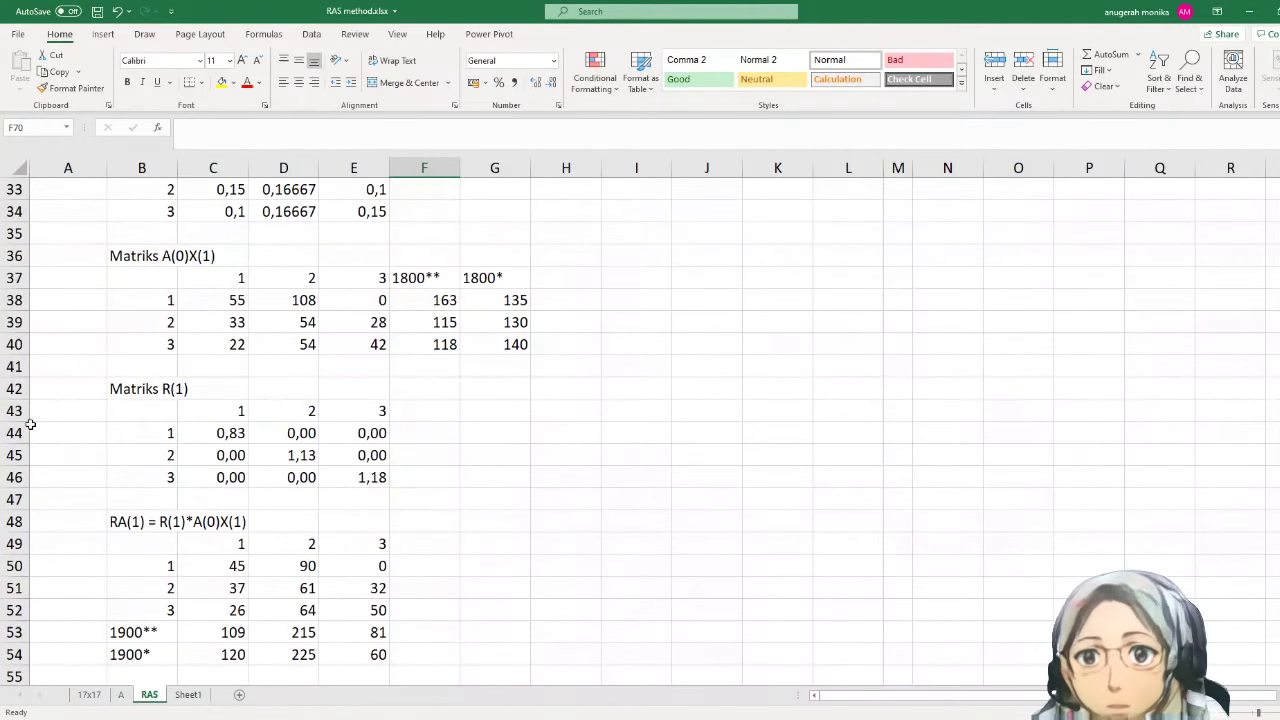
left_click_drag(14, 411, 43, 600)
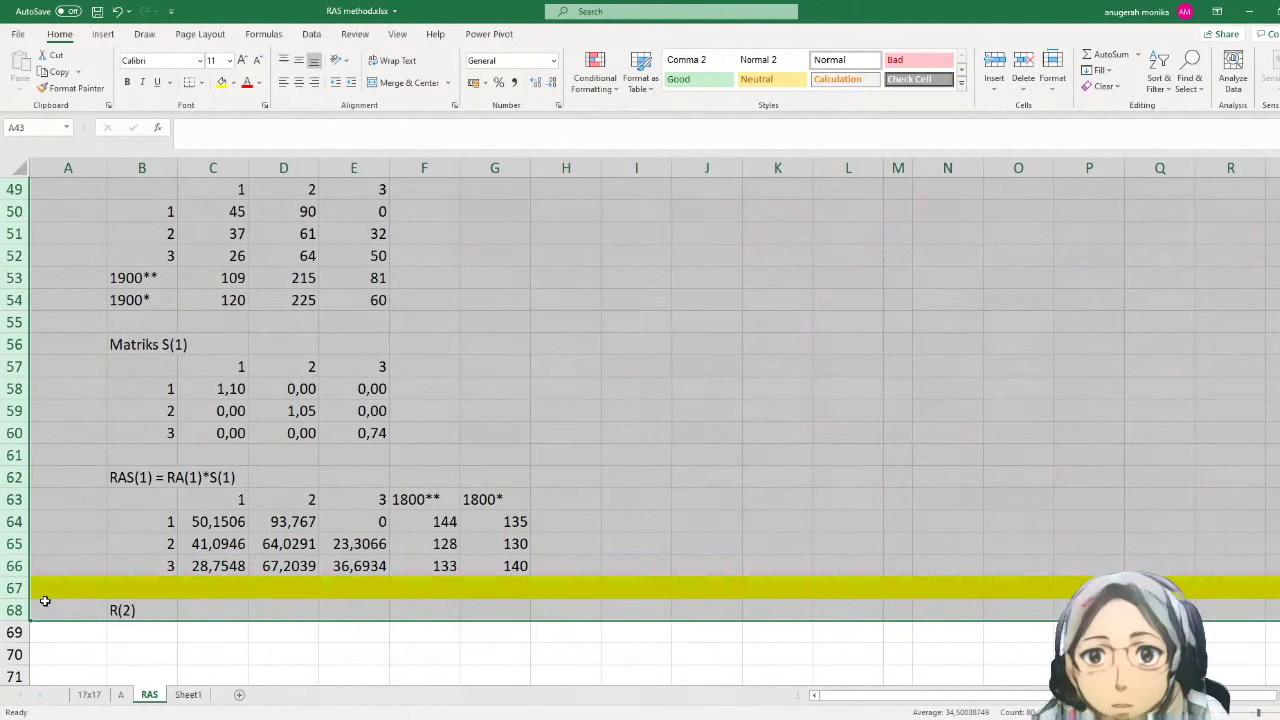
key("ctrl+c")
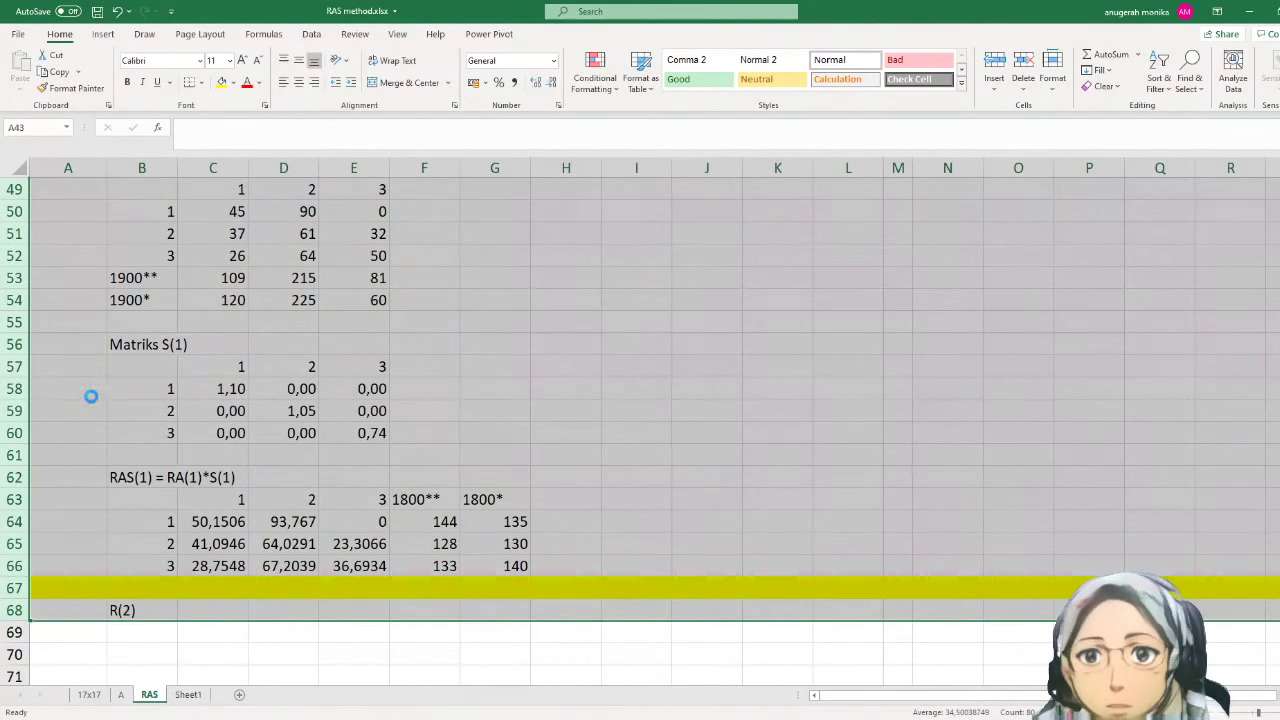
scroll(94, 392, "up", 3)
scroll(99, 399, "down", 1)
scroll(99, 399, "down", 2)
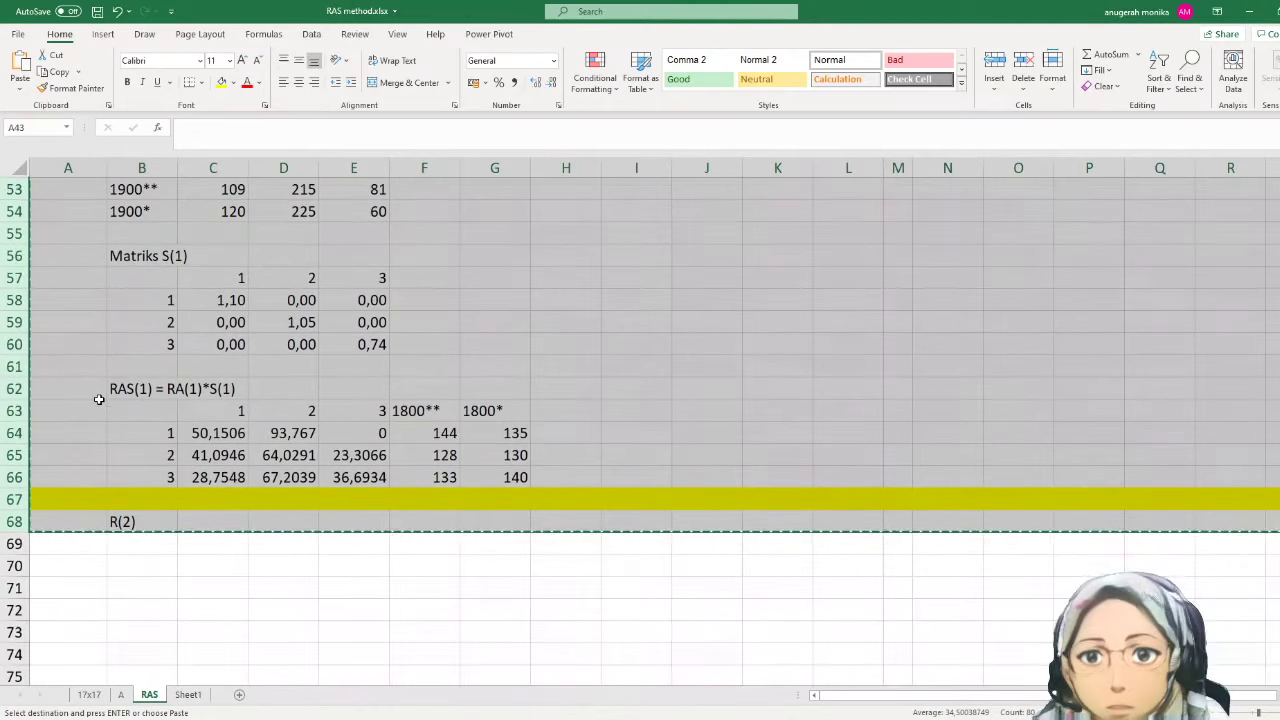
left_click(37, 549)
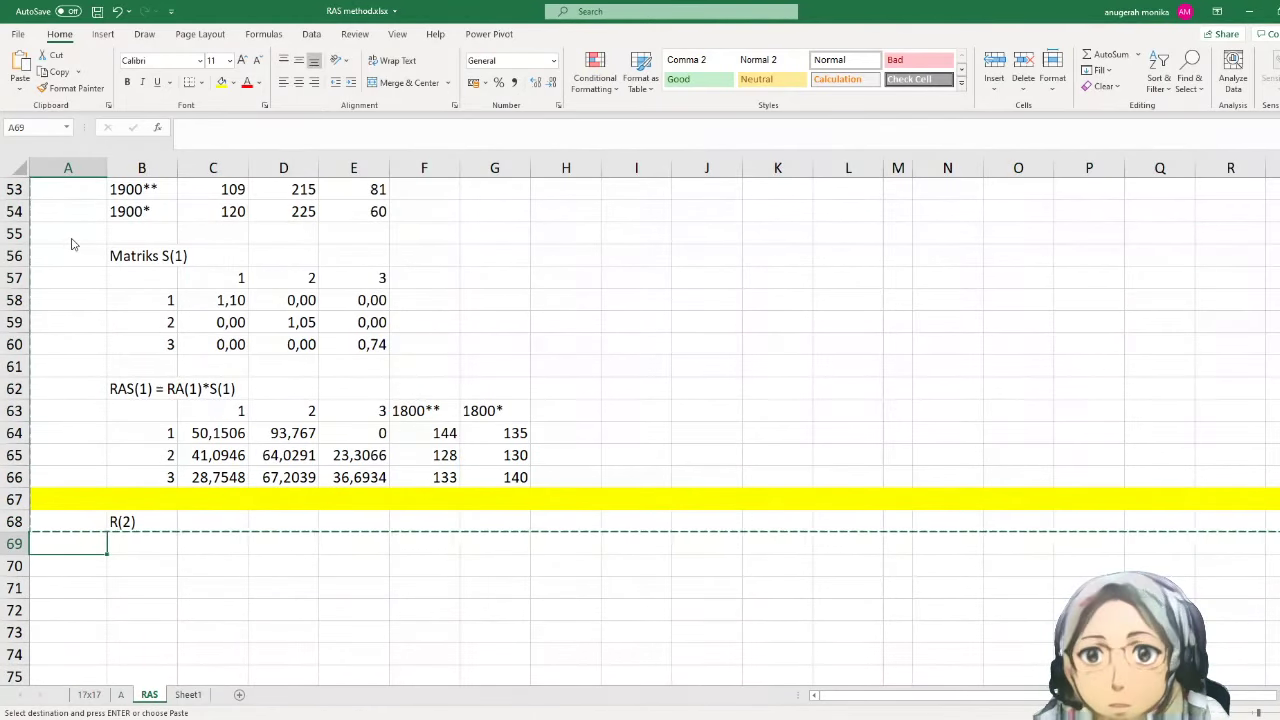
key("ctrl+v")
scroll(333, 560, "down", 2)
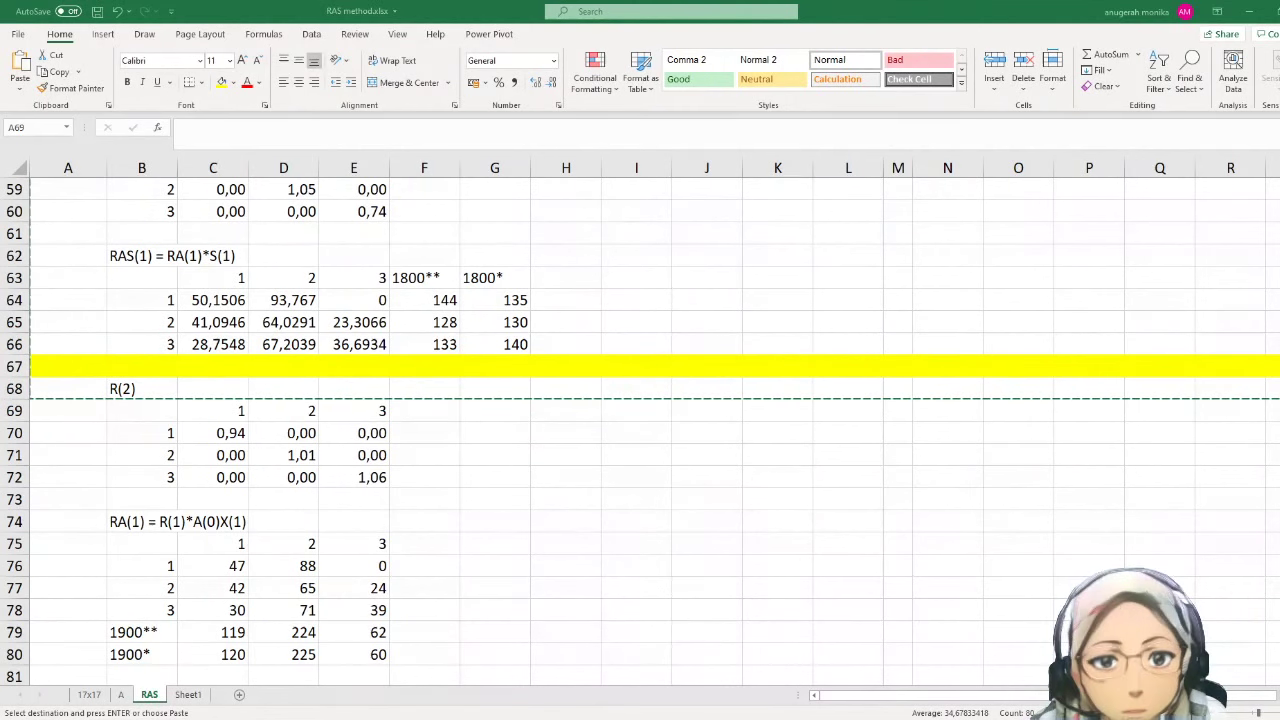
key("ctrl+v")
- Check the cell references in the pasted R(2) formulas in D70 and C70
left_click(266, 440)
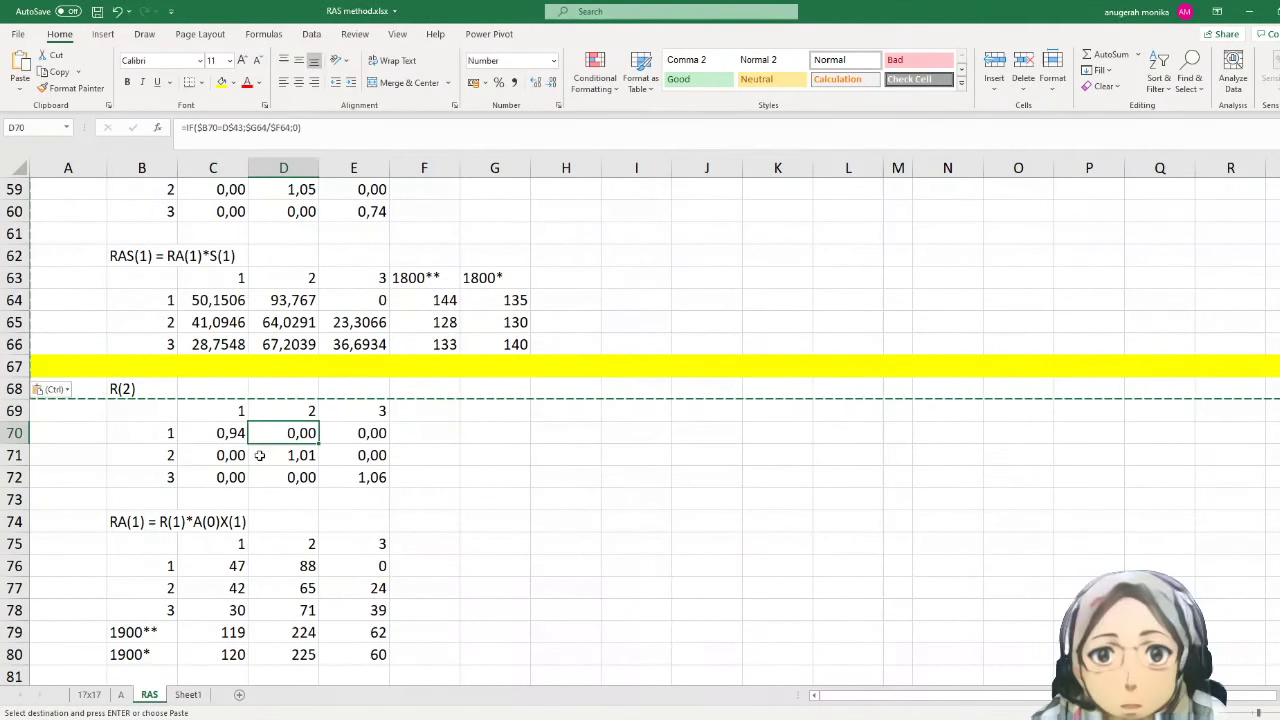
left_click(233, 438)
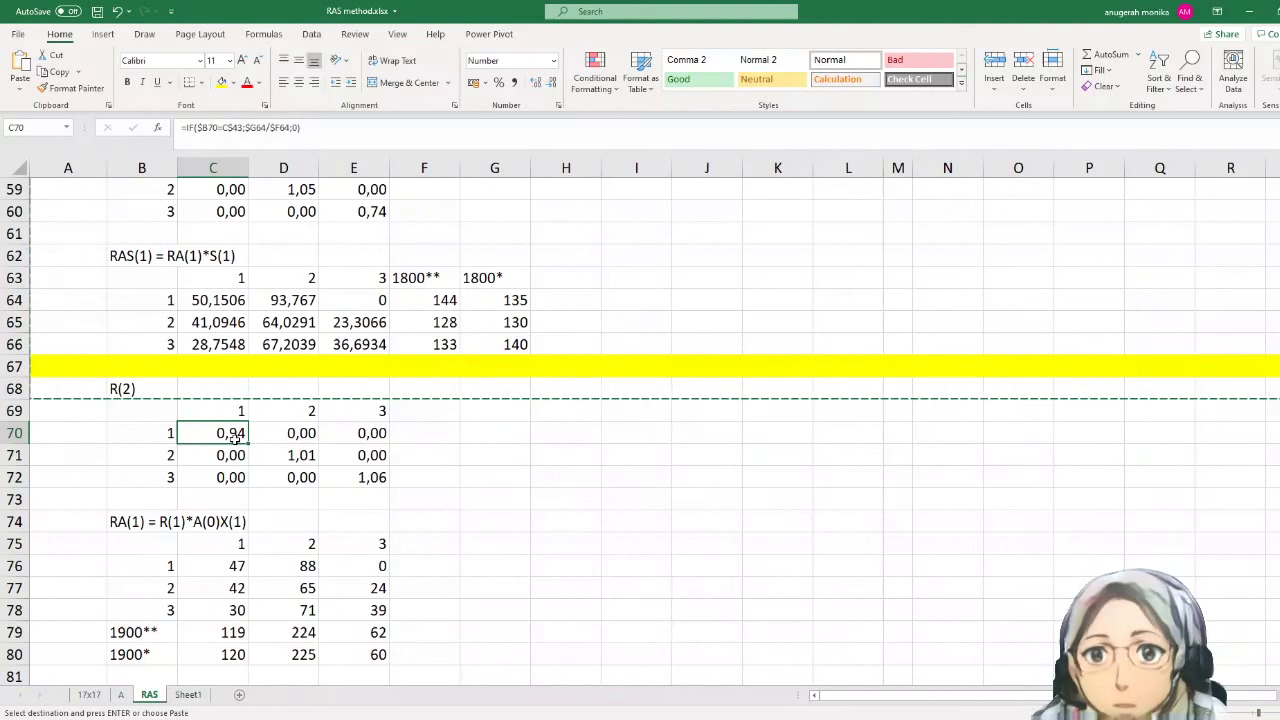
double_click(233, 438)
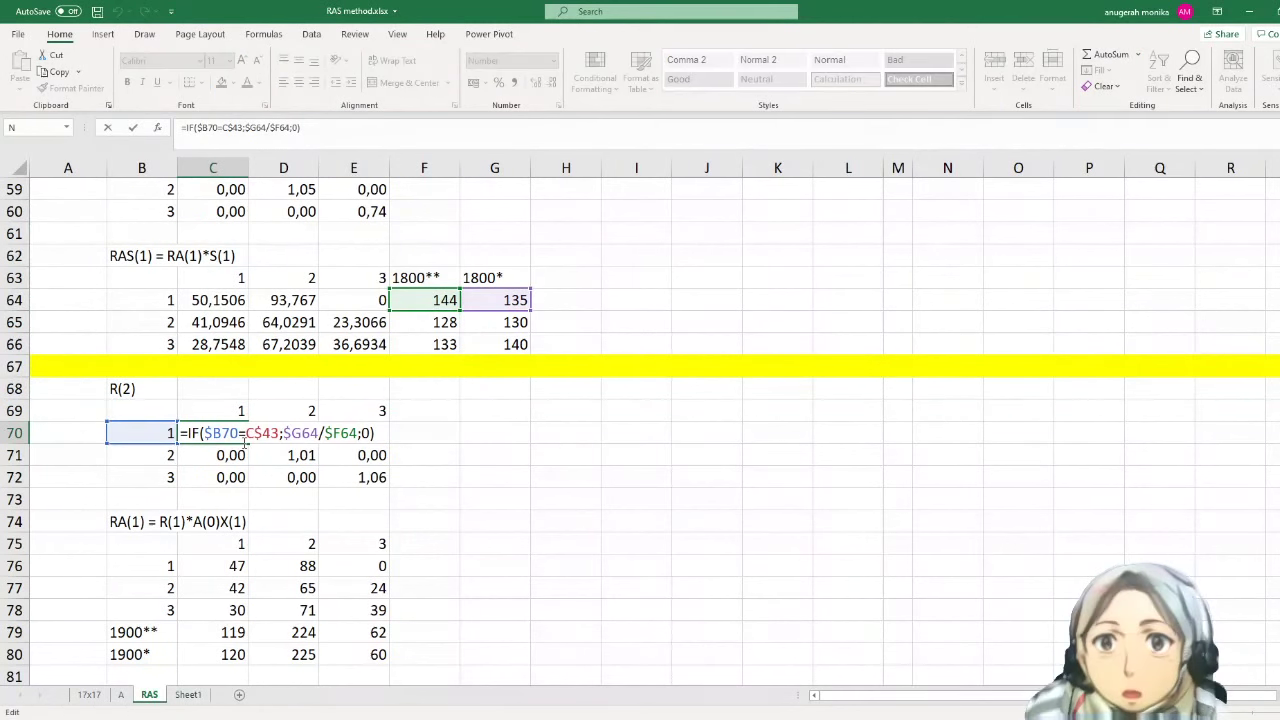
key("Escape")
scroll(340, 490, "down", 1)
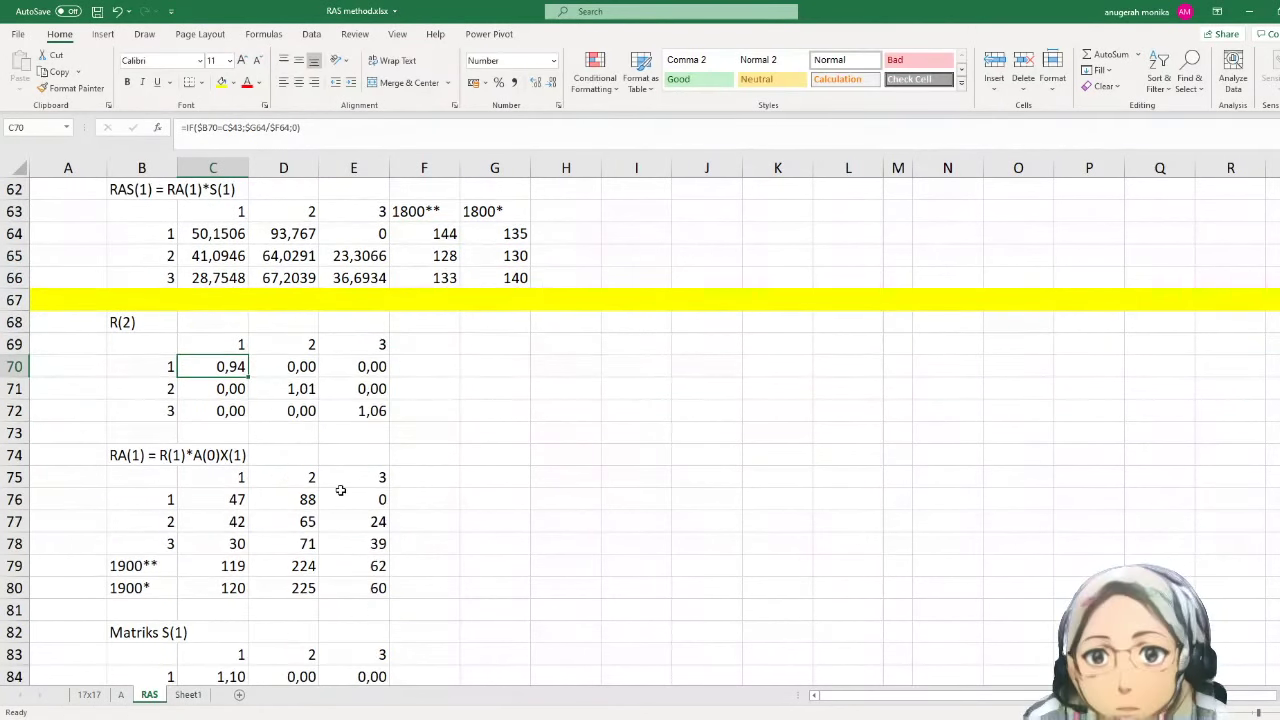
- Edit the pasted table's heading in B74 to start with RA(2) = R(2), and clear the 0 inside A(0)
left_click(107, 460)
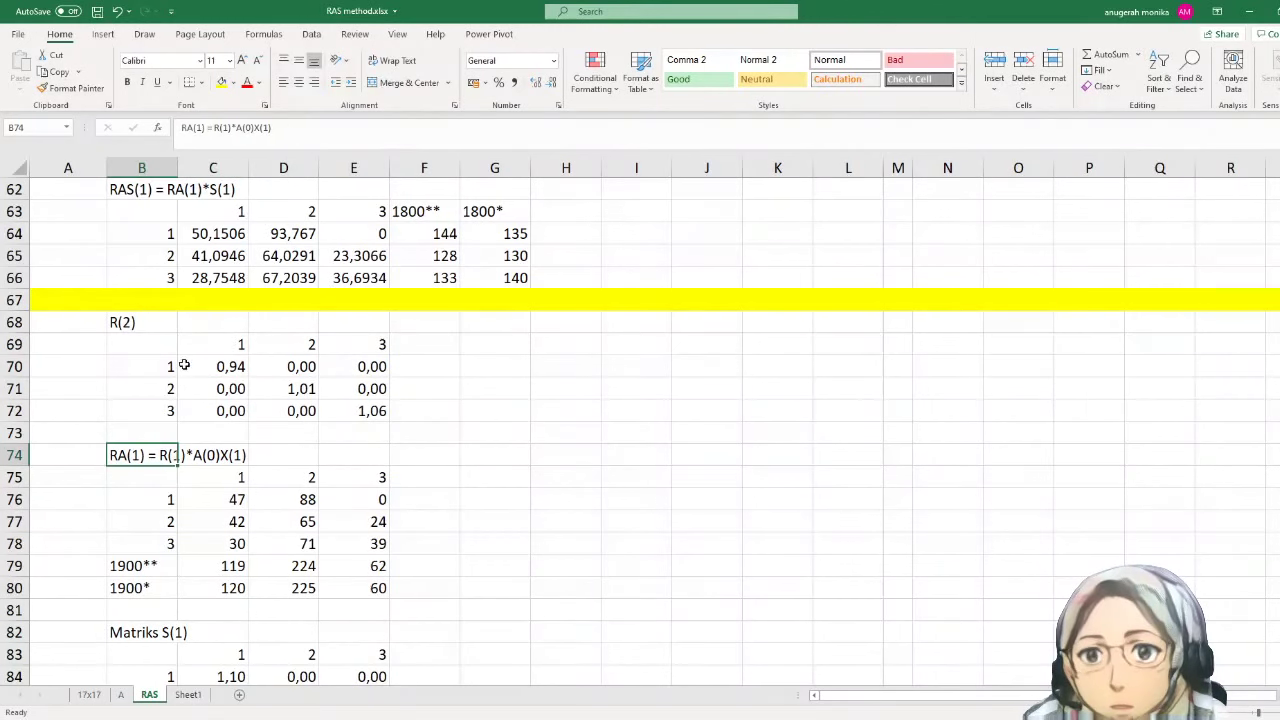
left_click(201, 127)
key("BackSpace")
type("2")
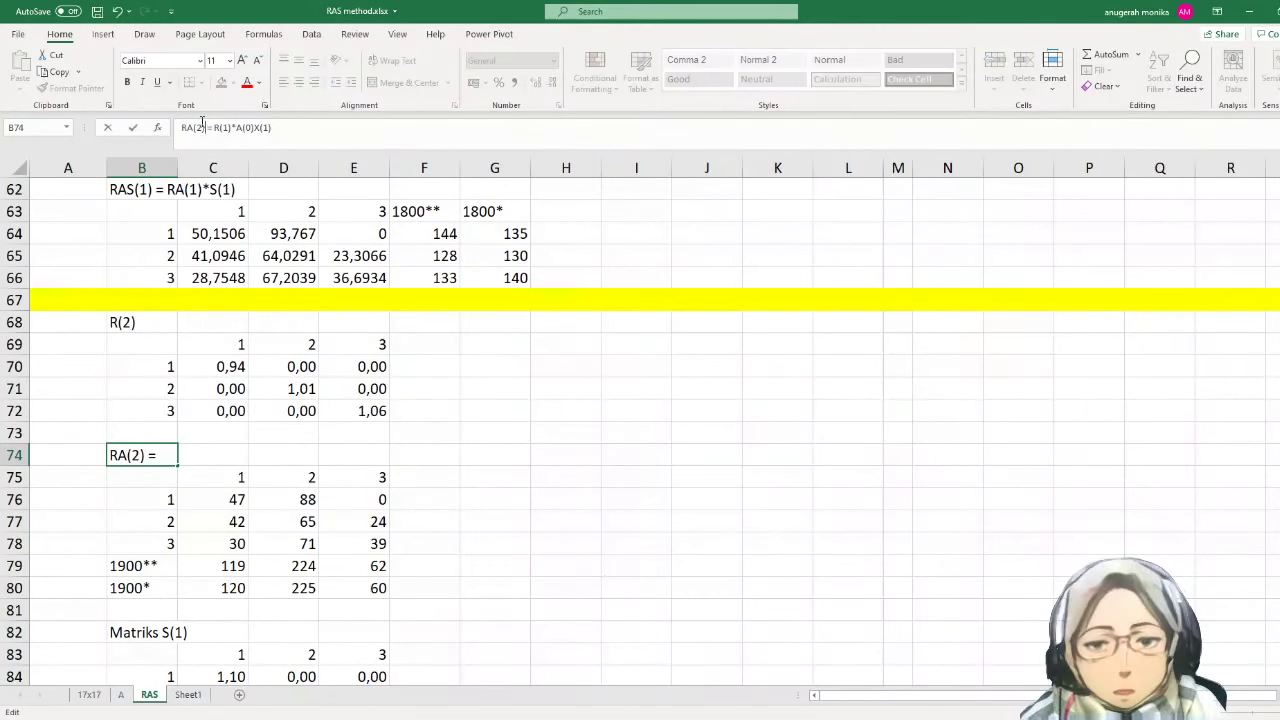
key("Right")
key("Right")
key("Right")
key("Right")
key("BackSpace")
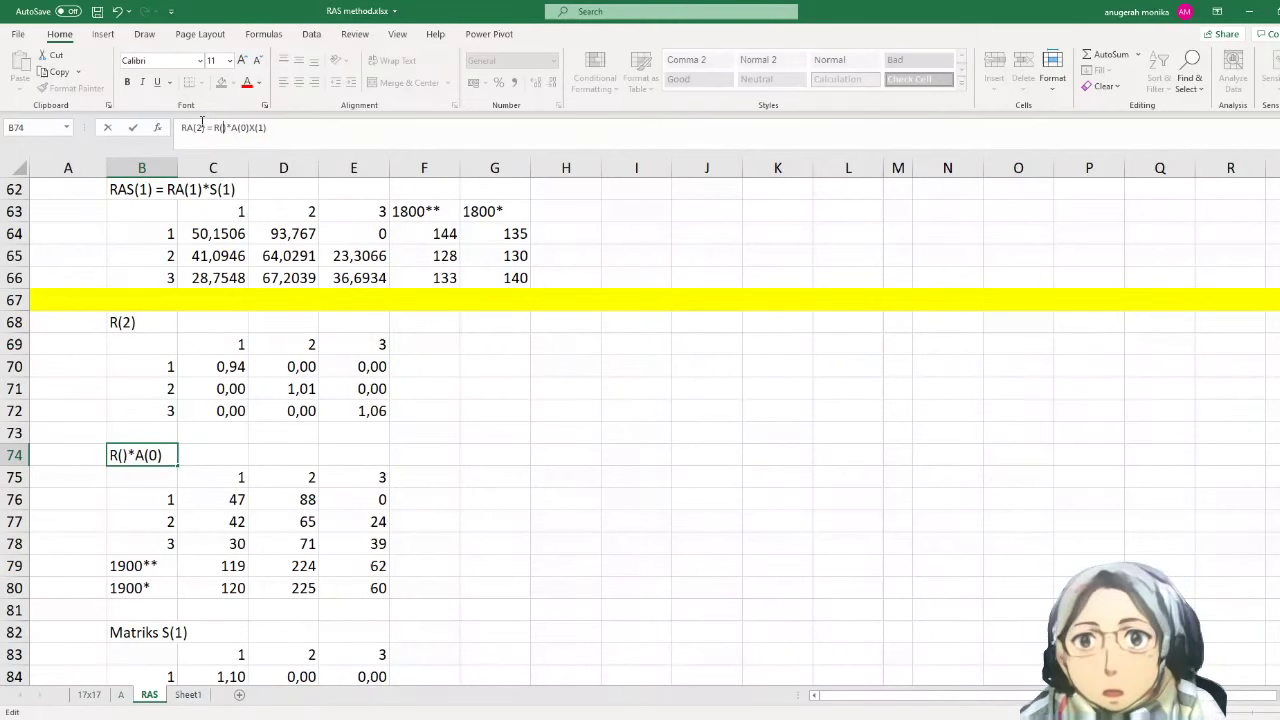
type("2")
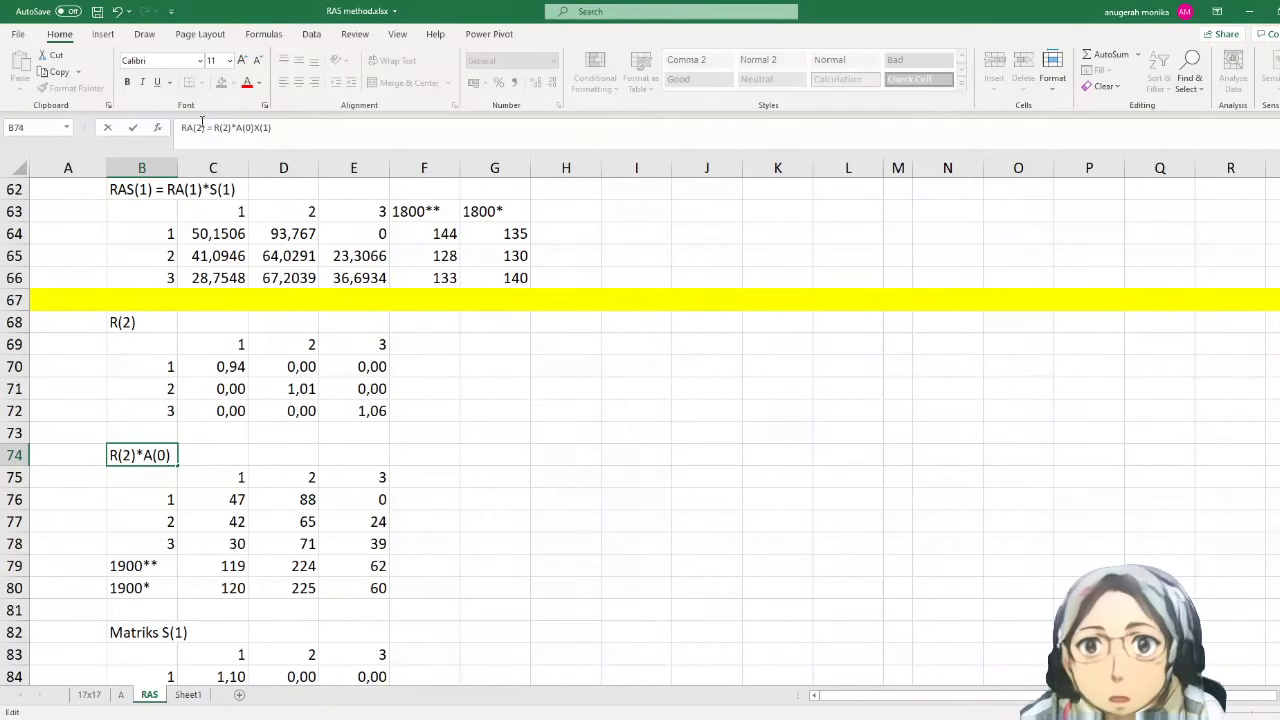
key("BackSpace")
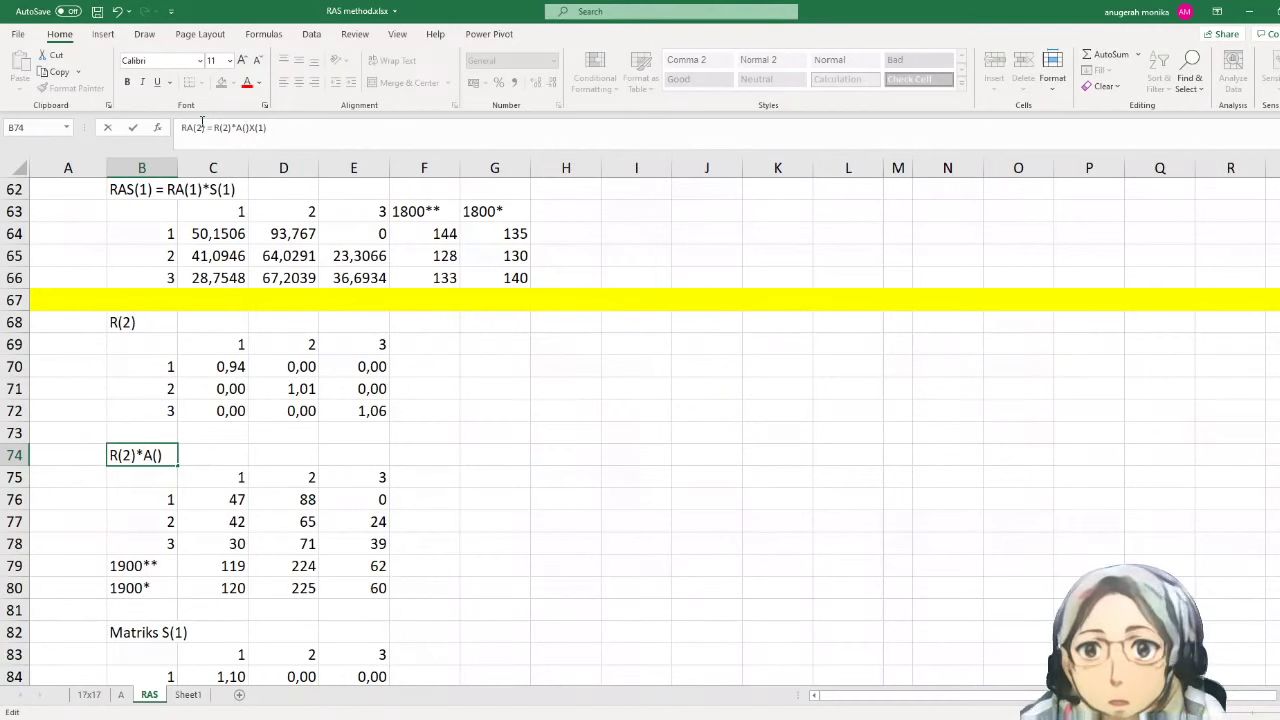
- Try the indices A(0) and X(1) in the RA(2) label of cell B74
type("1")
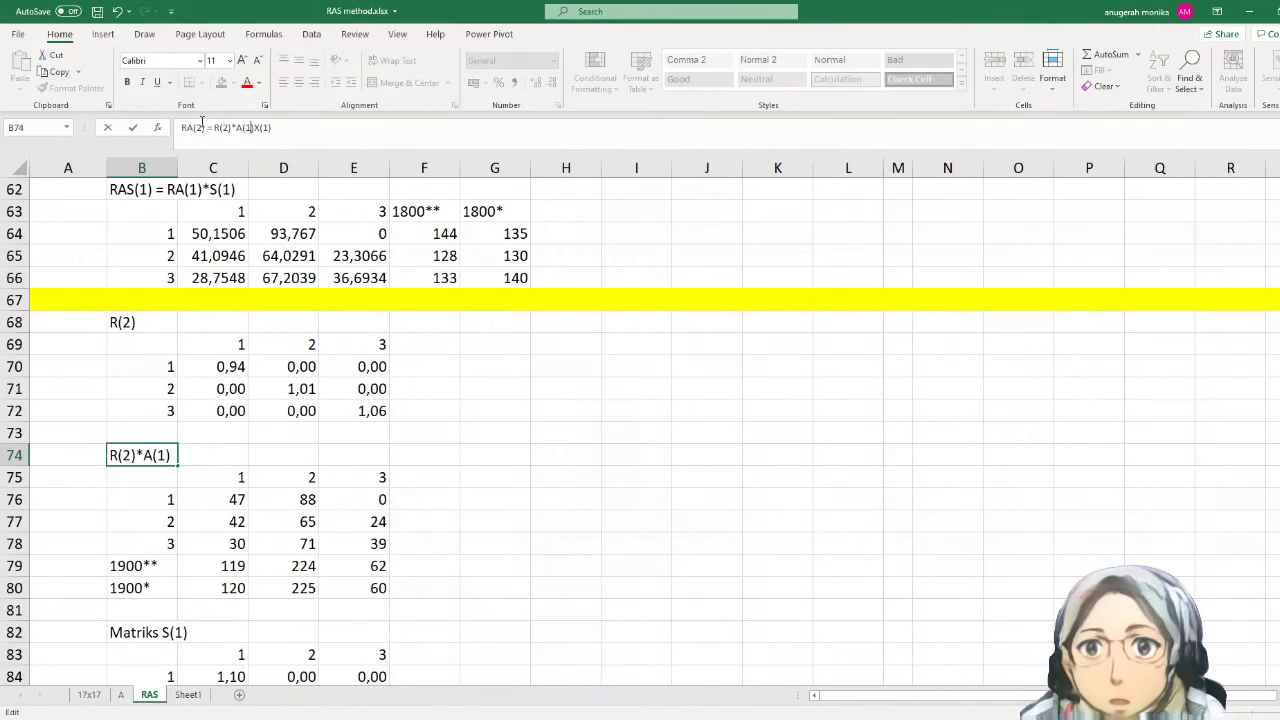
key("BackSpace")
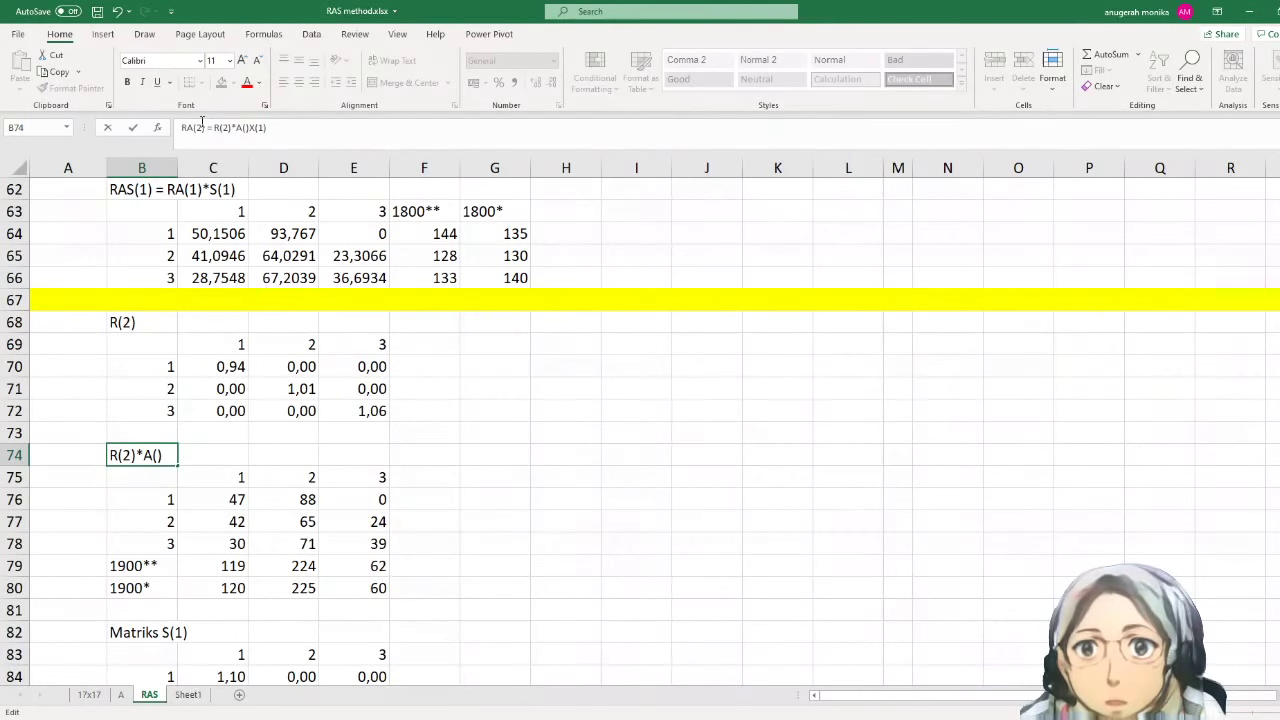
type("0")
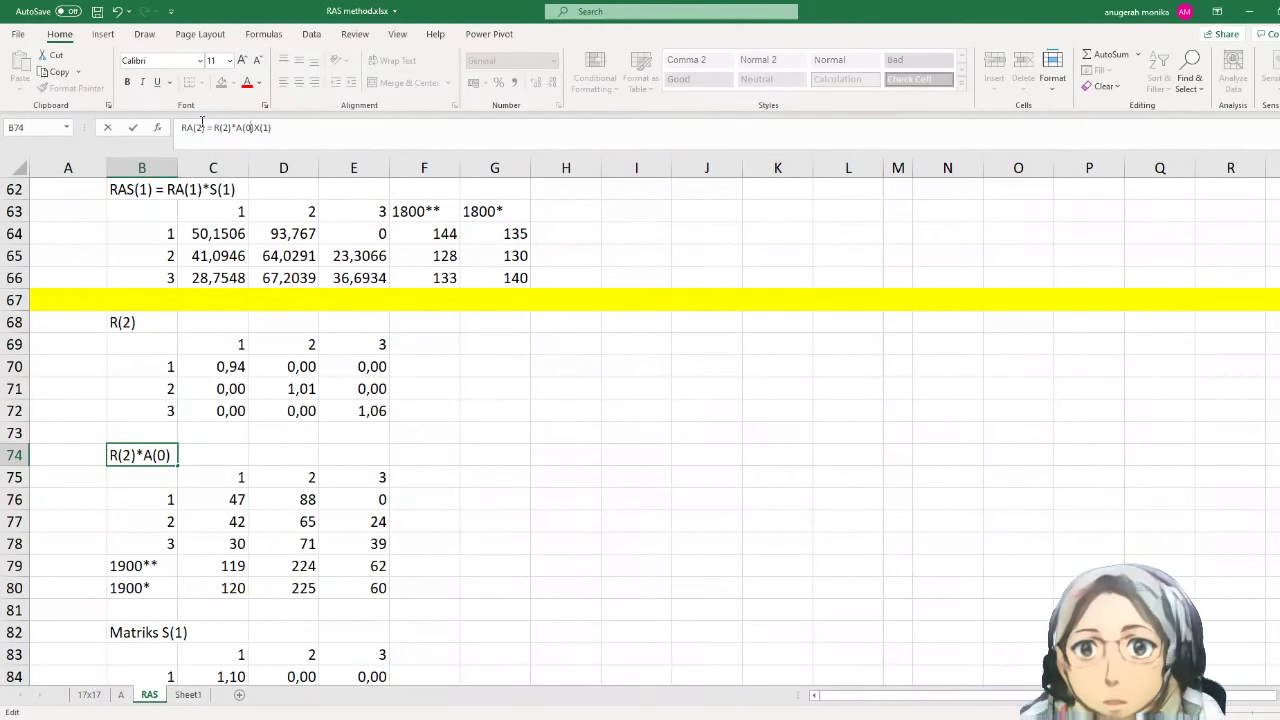
key("Right")
key("Right")
key("BackSpace")
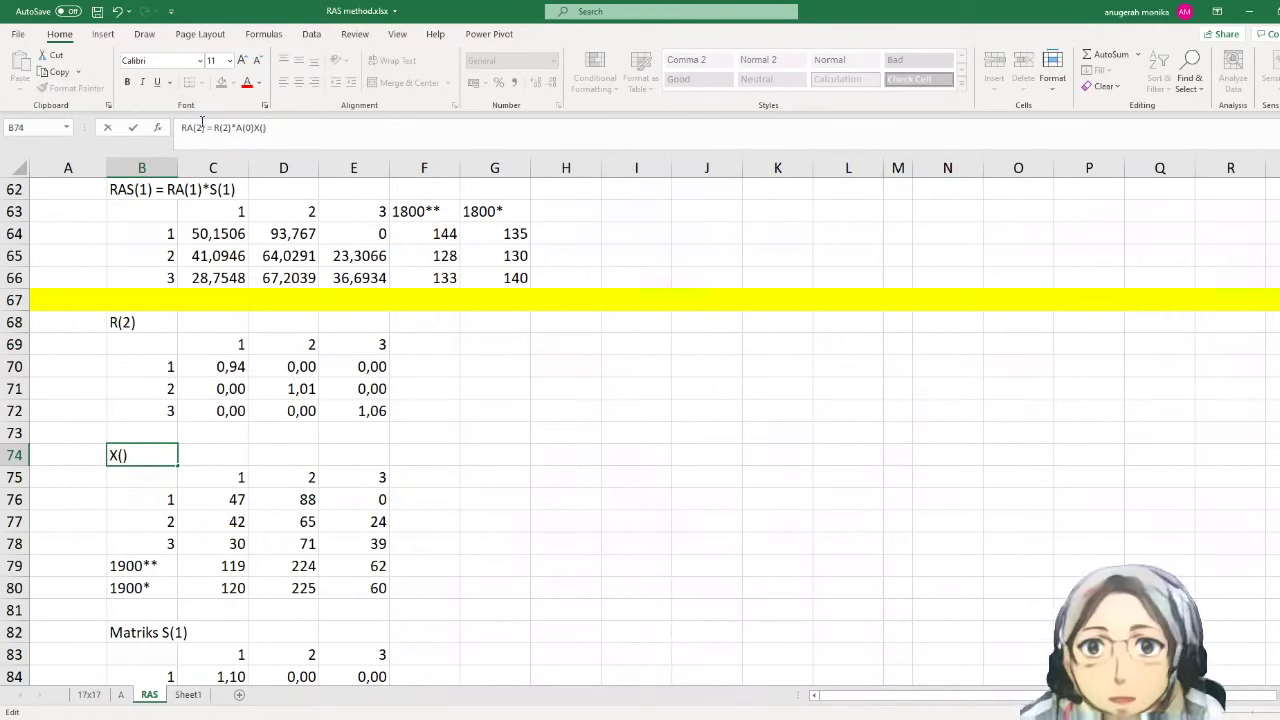
type("1")
key("Left")
key("Left")
key("Left")
key("Left")
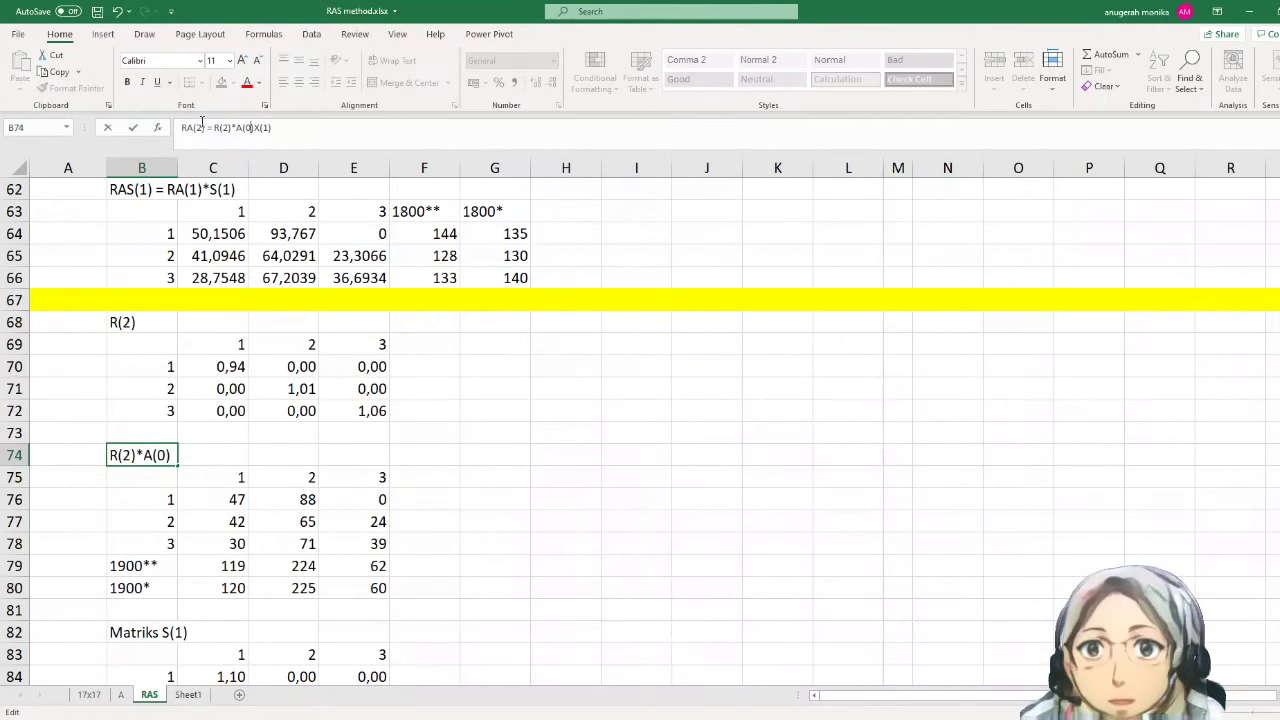
- Finish the label in cell B74 as RA(2) = R(2)*A(1)X(2)
key("BackSpace")
type("1")
key("Right")
key("Right")
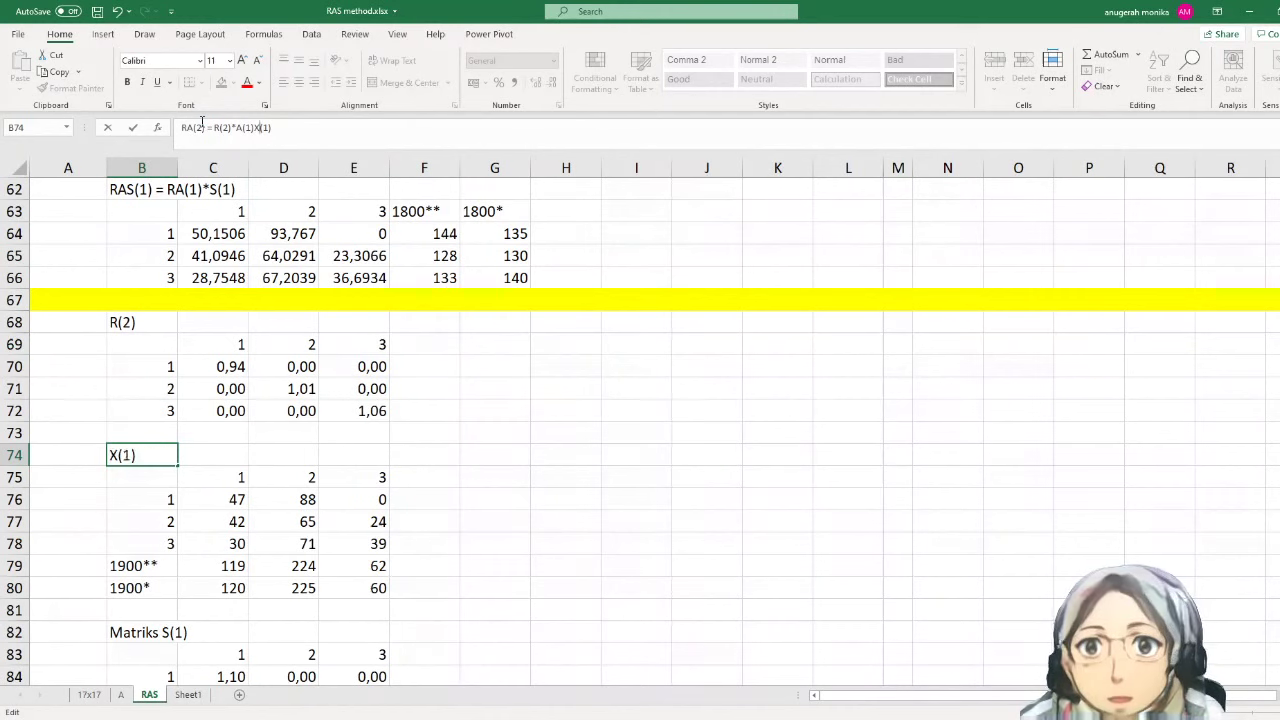
key("BackSpace")
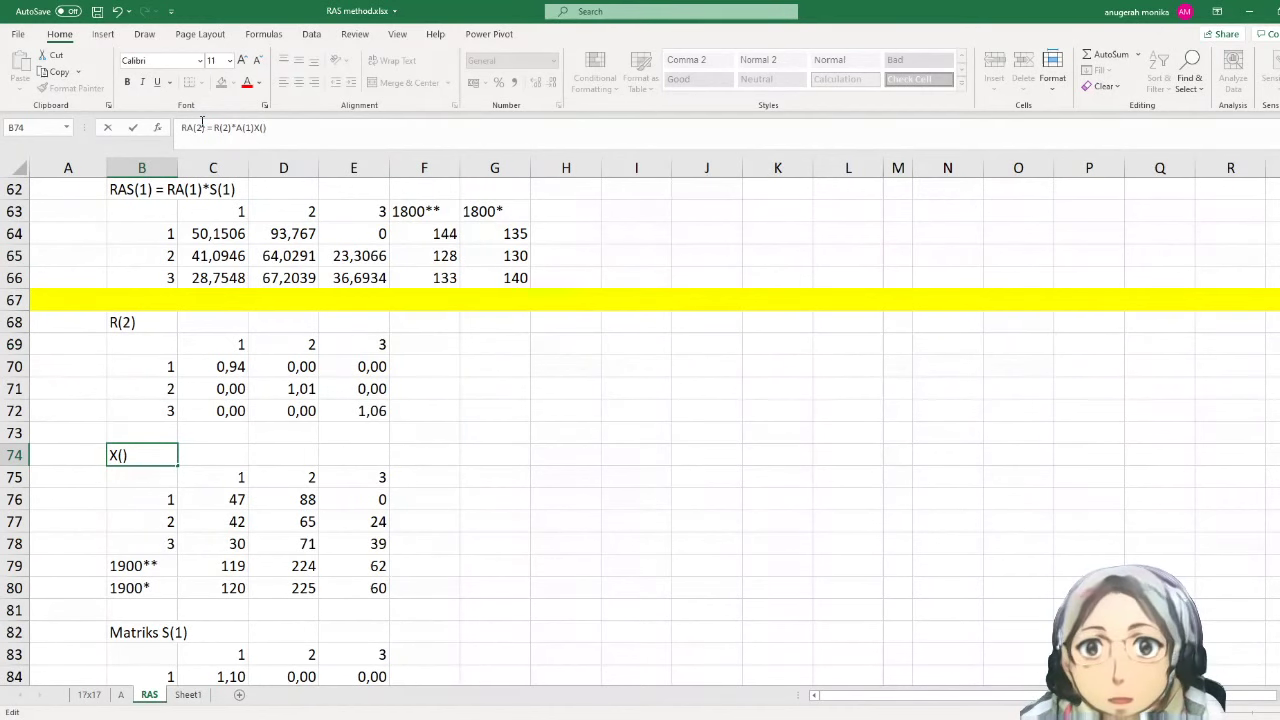
type("2")
key("Return")
key("Down")
key("Down")
key("Down")
key("Down")
key("Down")
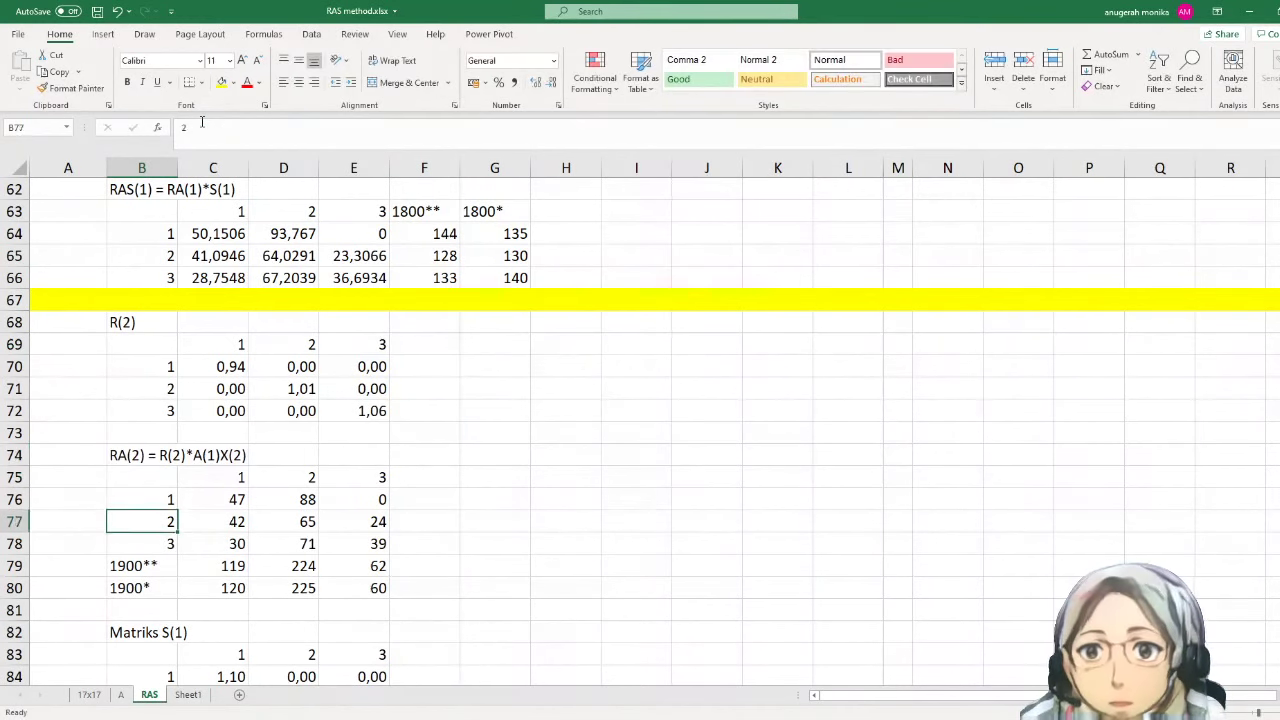
key("Down")
key("Down")
key("Down")
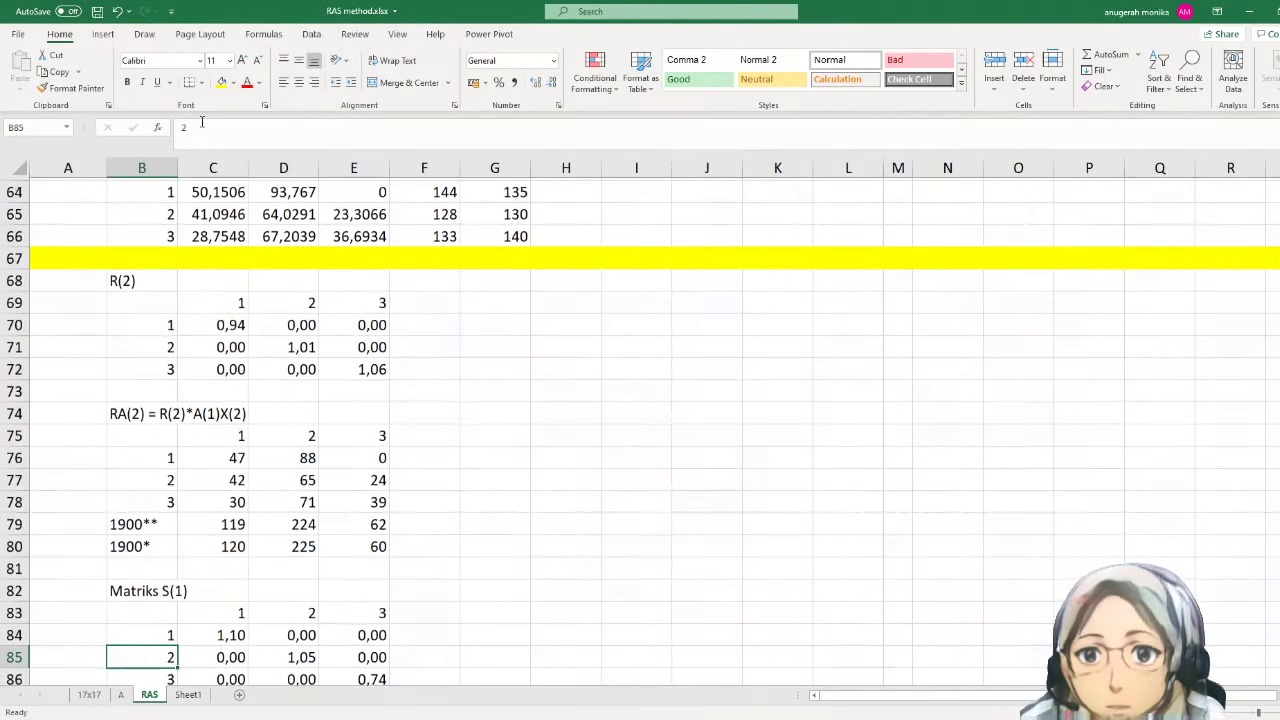
key("Up")
key("Up")
key("Up")
key("Up")
key("Up")
key("Up")
key("Up")
key("Up")
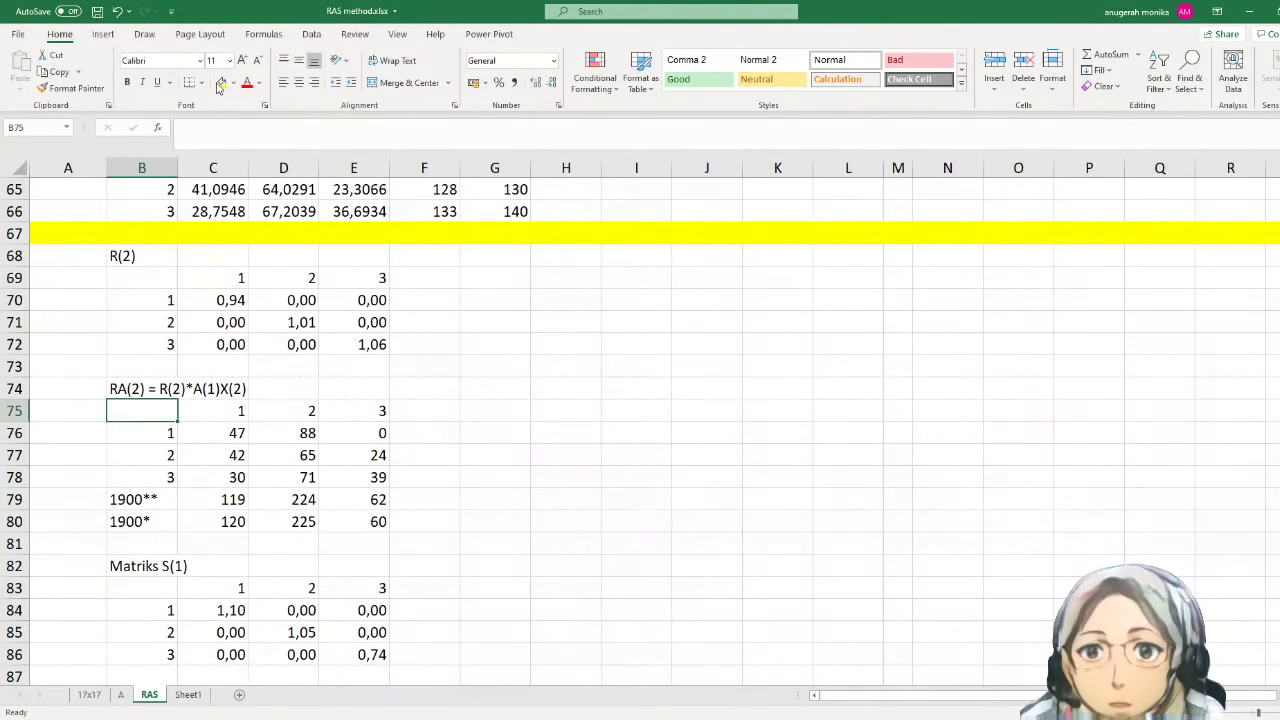
- Examine the diagonal cells C70, D71 and E72 of the R(2) matrix
scroll(226, 278, "up", 2)
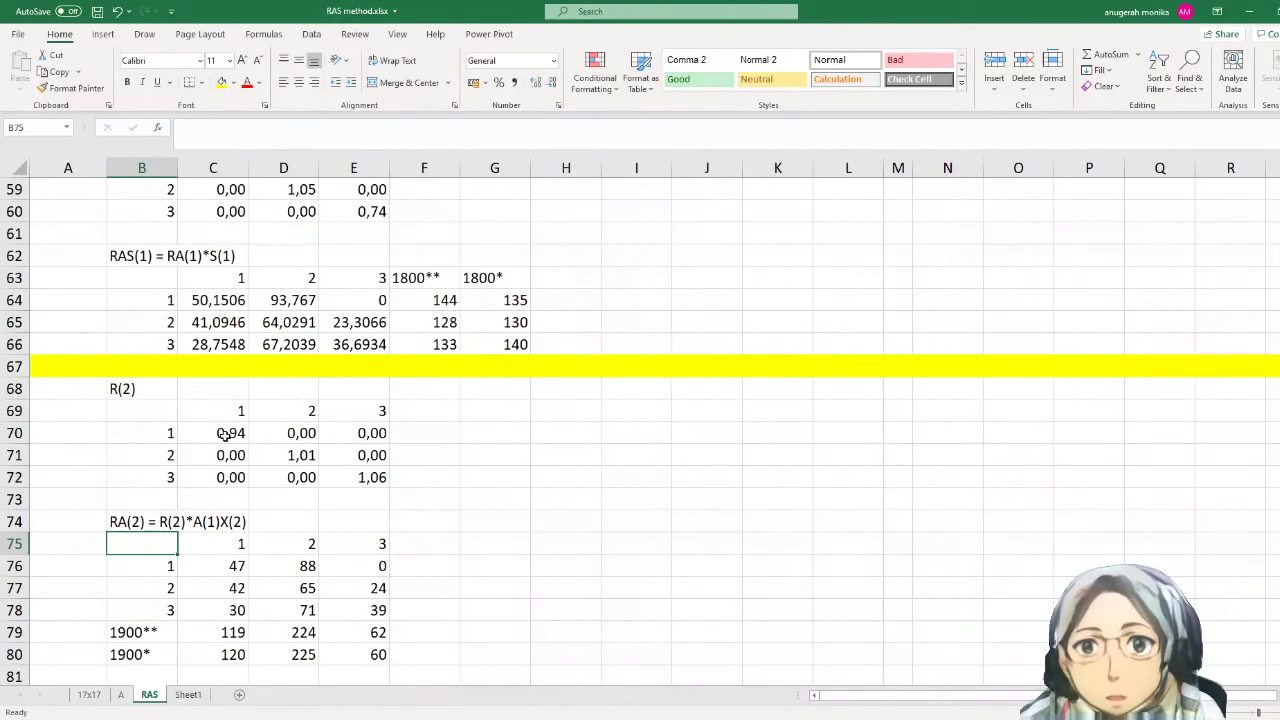
left_click(226, 433)
left_click(298, 460)
left_click(345, 475)
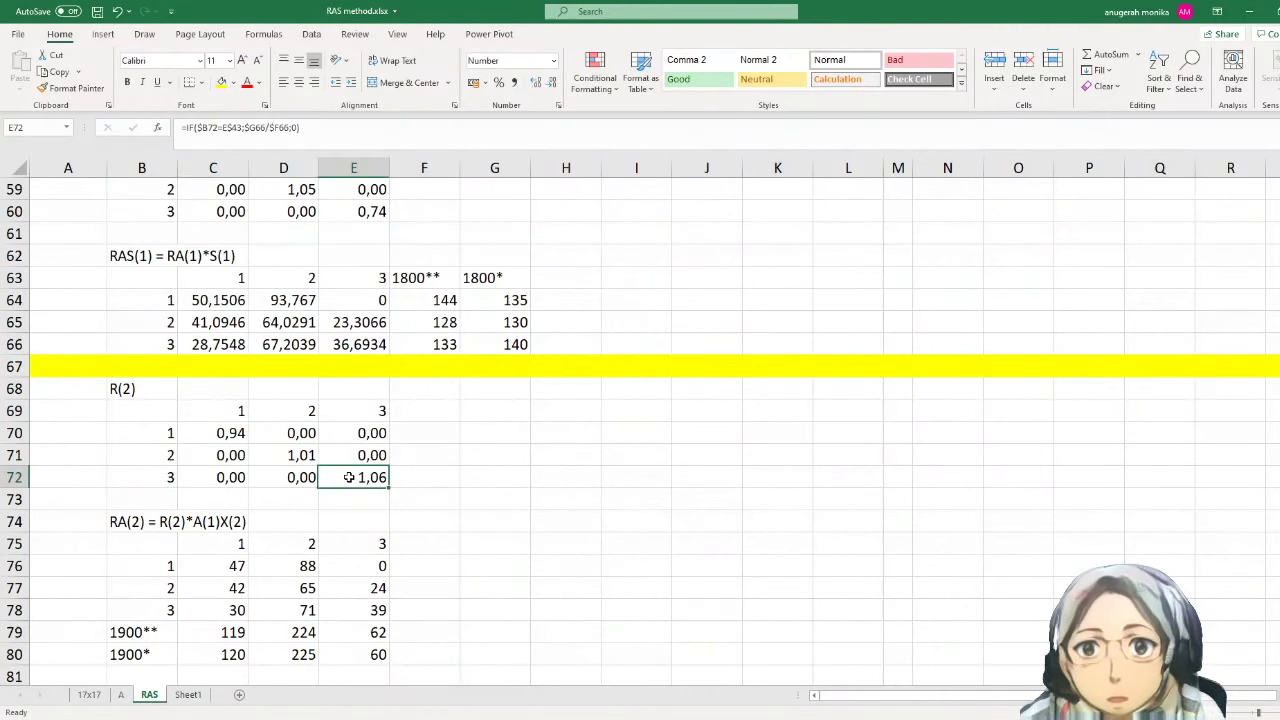
left_click(229, 436)
left_click(275, 455)
left_click(352, 479)
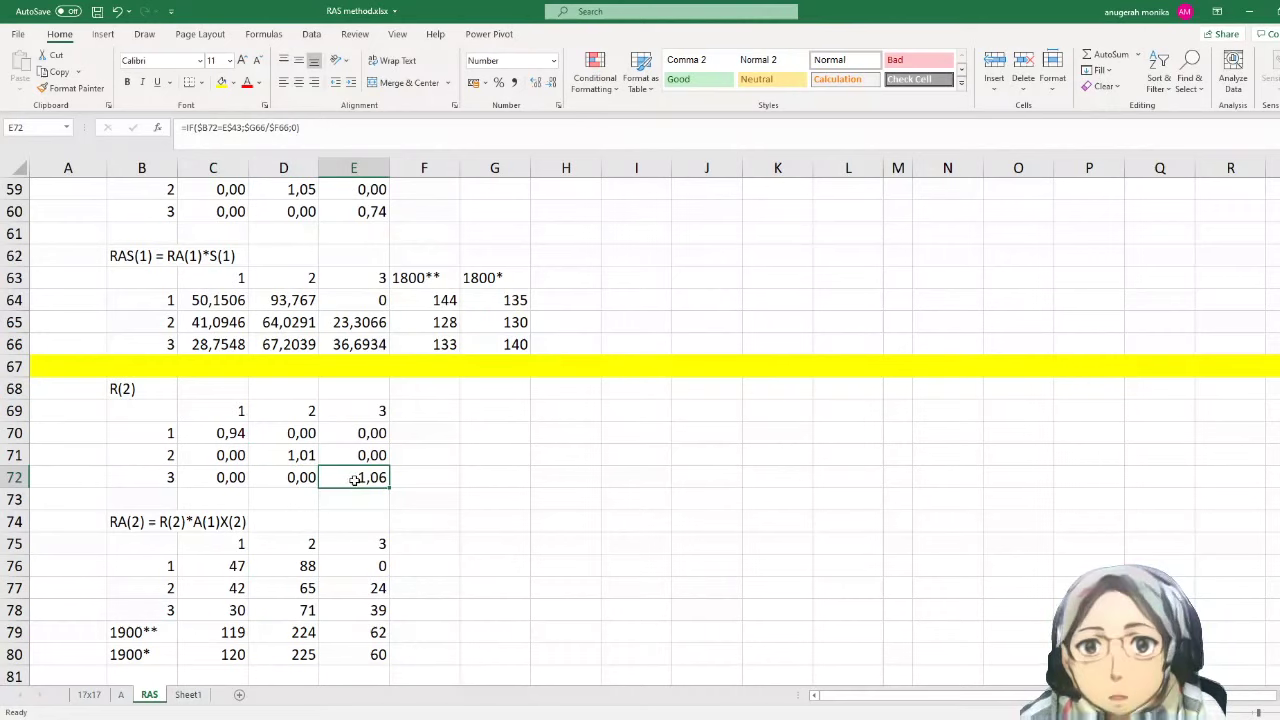
scroll(354, 479, "down", 4)
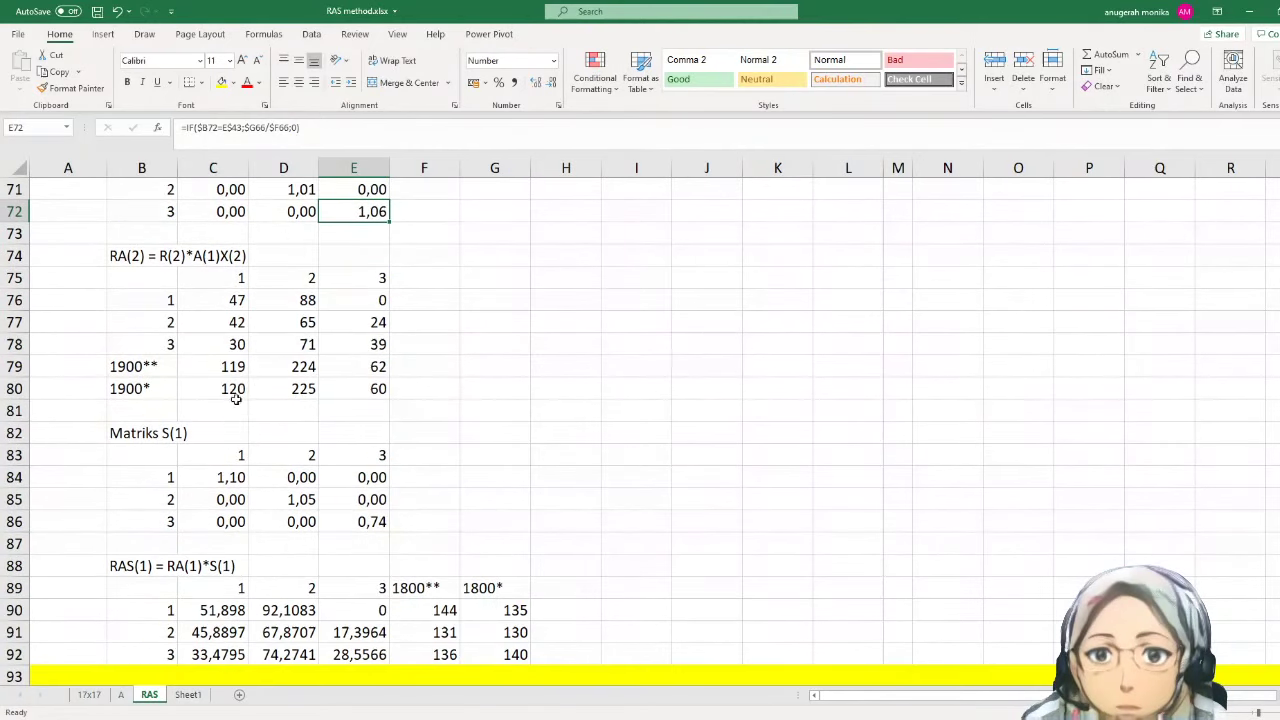
- Inspect the IF formula in cell C70 of the R(2) matrix and trace the cells it references, leaving it unedited
scroll(226, 385, "up", 2)
double_click(229, 300)
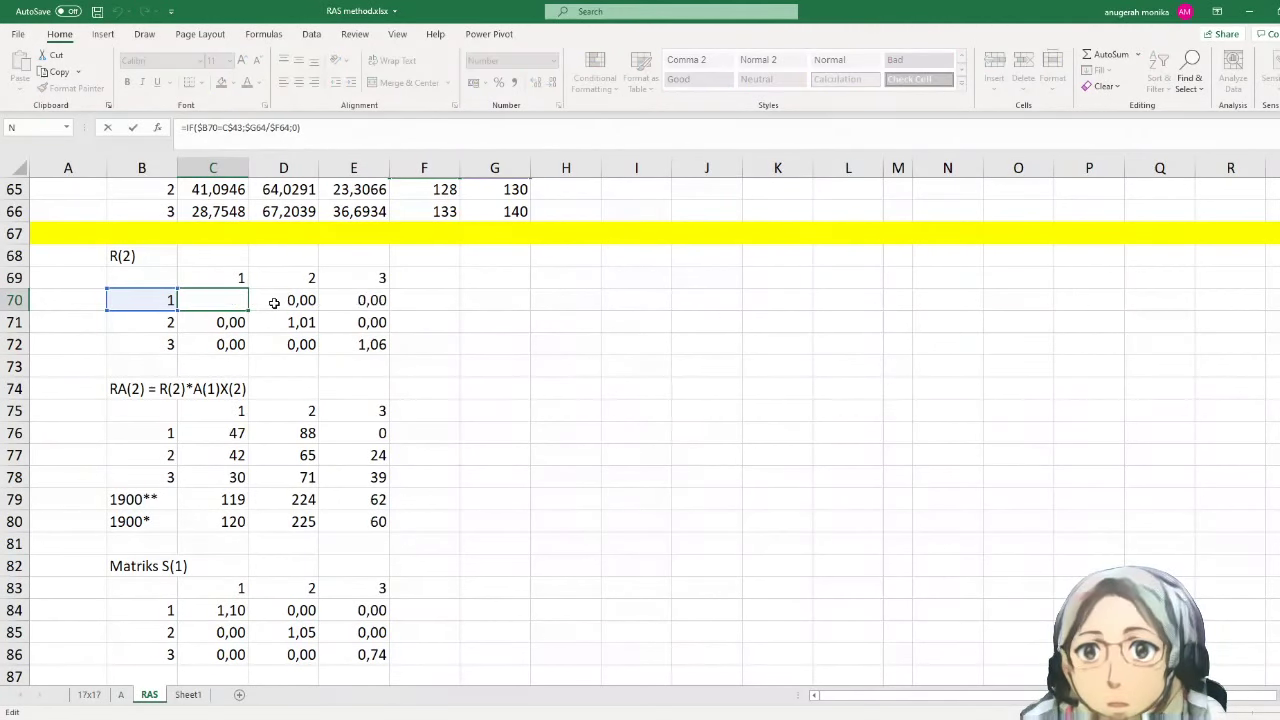
scroll(273, 305, "up", 9)
scroll(273, 305, "down", 3)
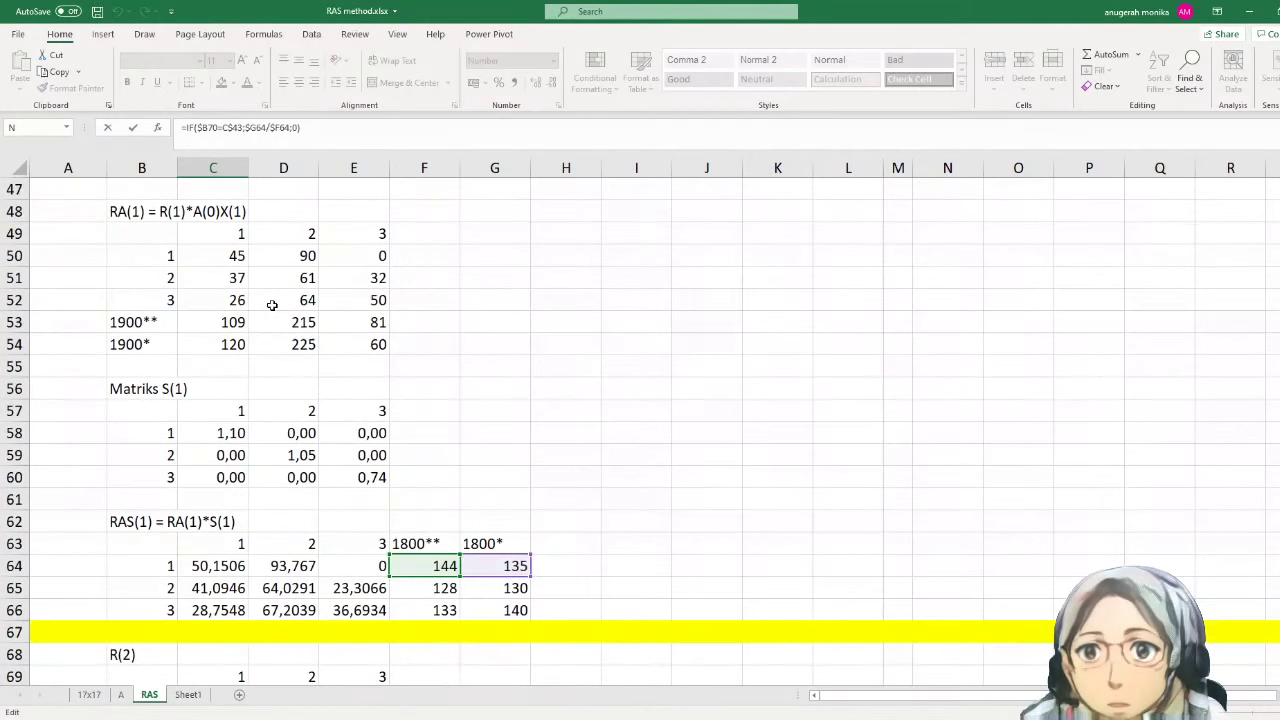
scroll(272, 305, "down", 2)
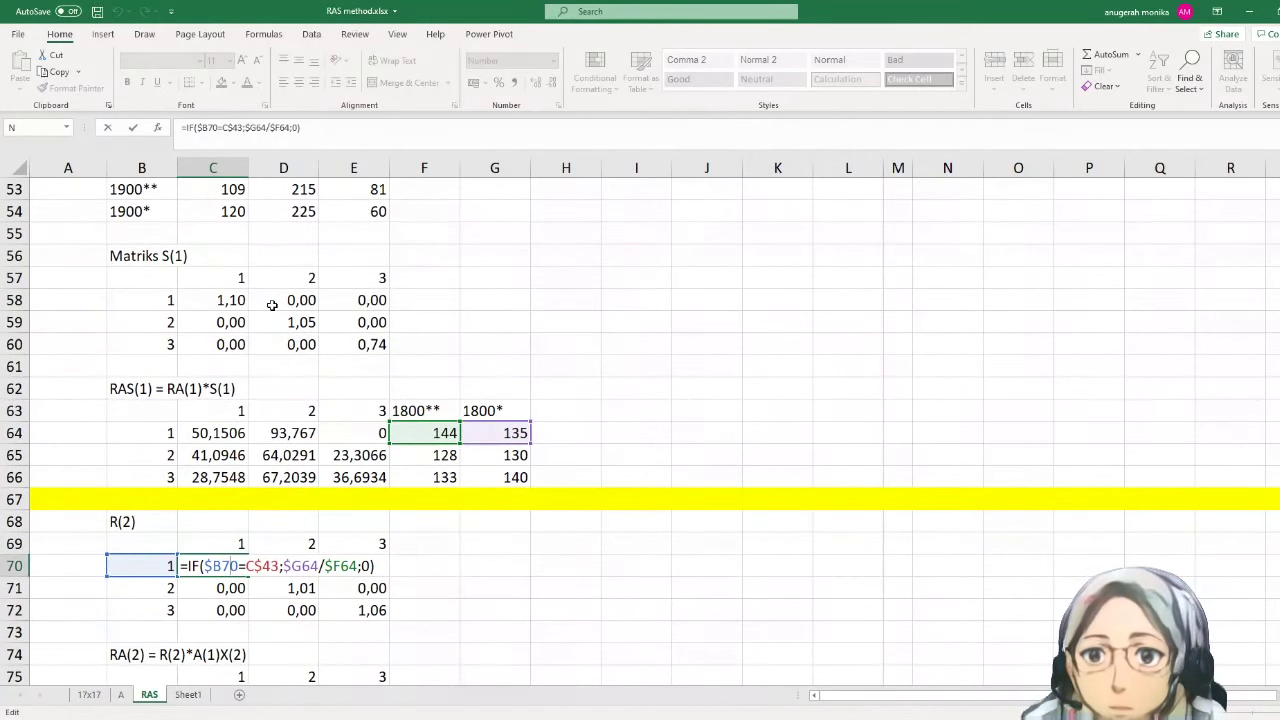
key("Escape")
double_click(231, 567)
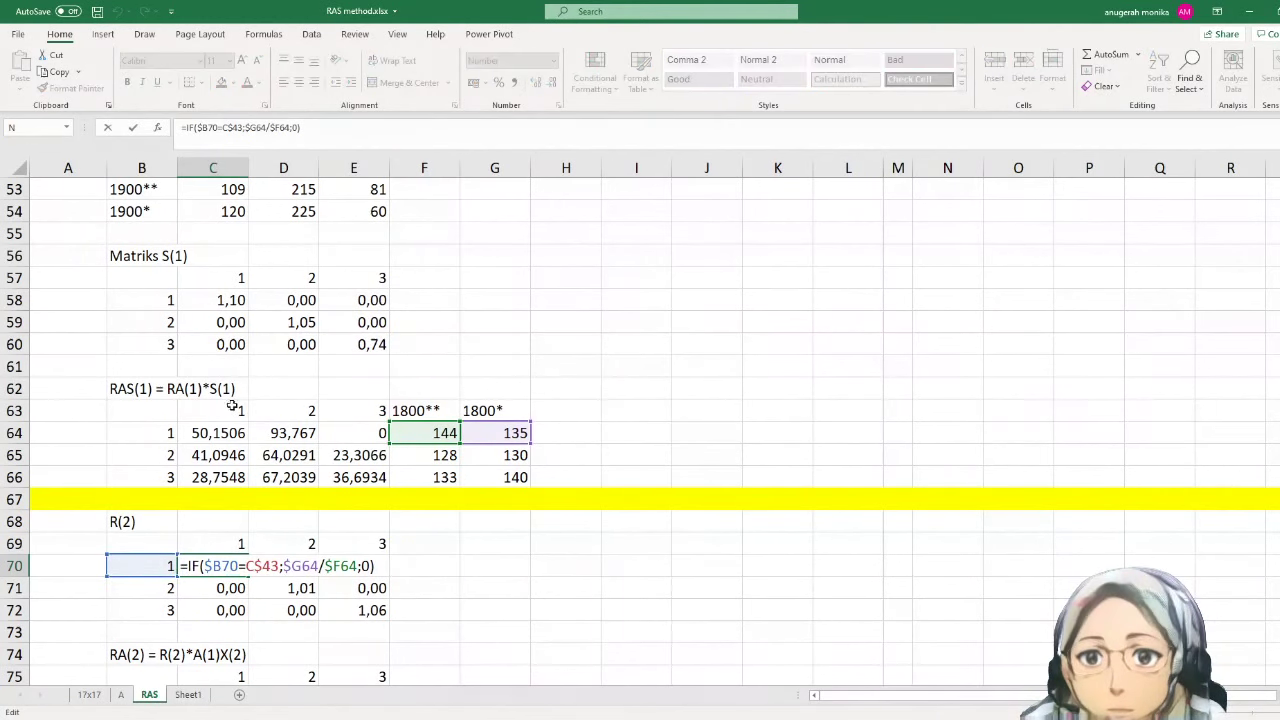
scroll(206, 297, "up", 9)
scroll(206, 299, "down", 13)
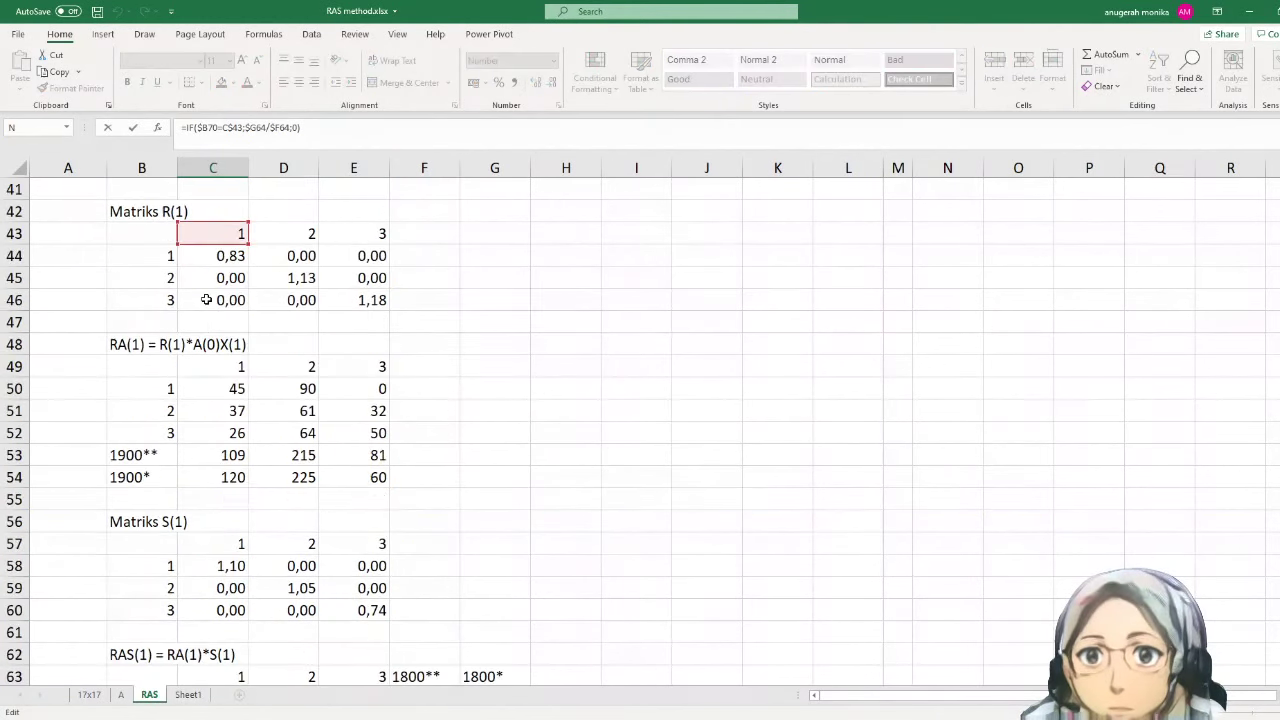
key("Escape")
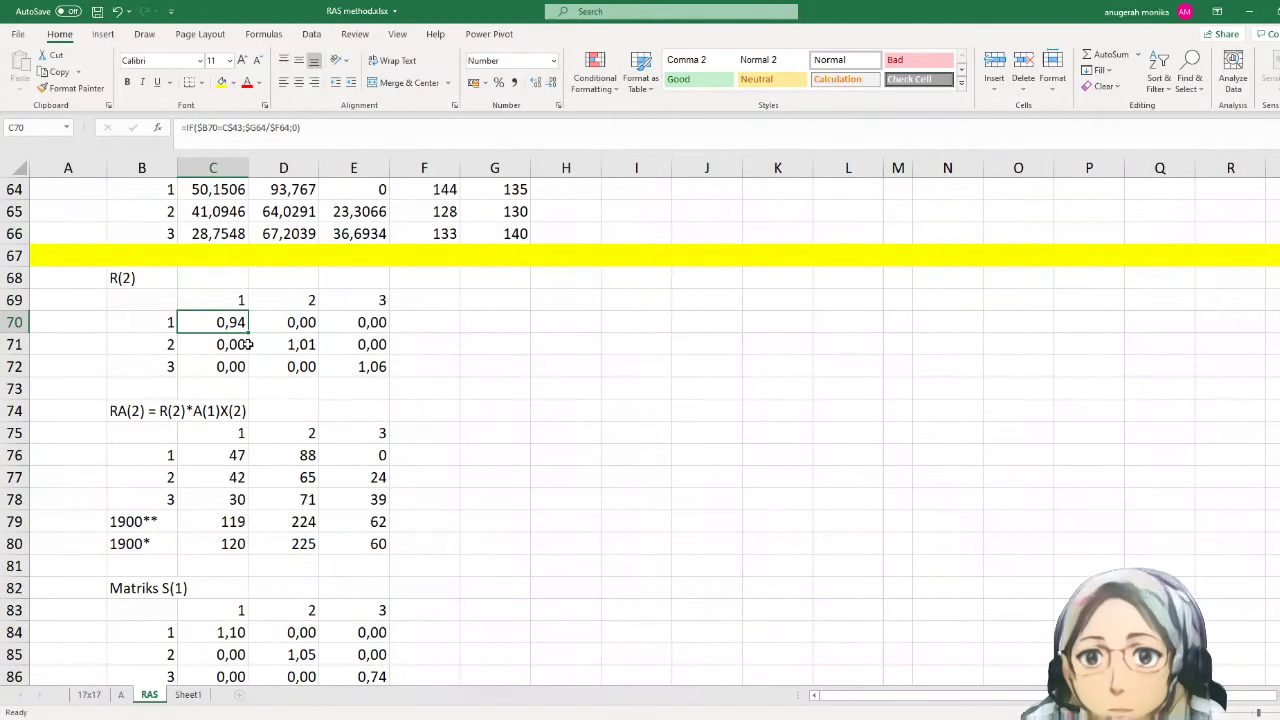
- Check which two matrices the MMULT formula in cell C76 of the RA(2) table multiplies
scroll(232, 381, "down", 2)
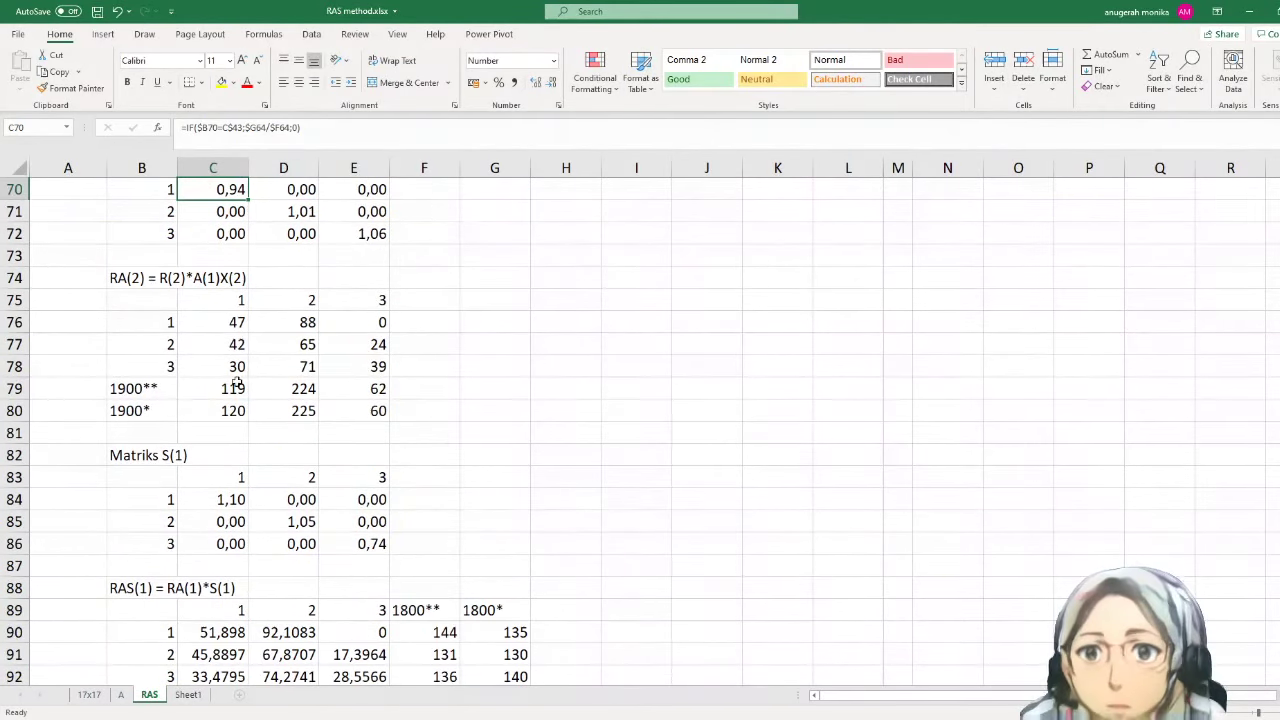
left_click(231, 321)
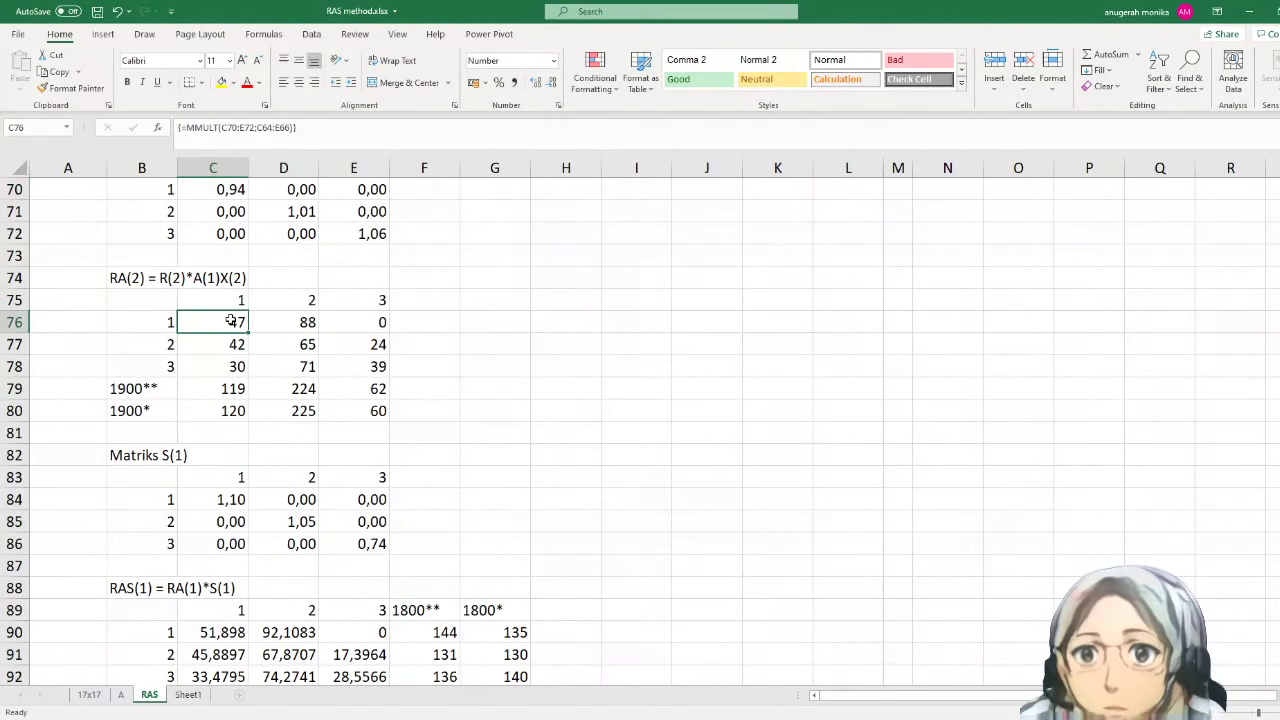
double_click(231, 321)
scroll(230, 319, "up", 3)
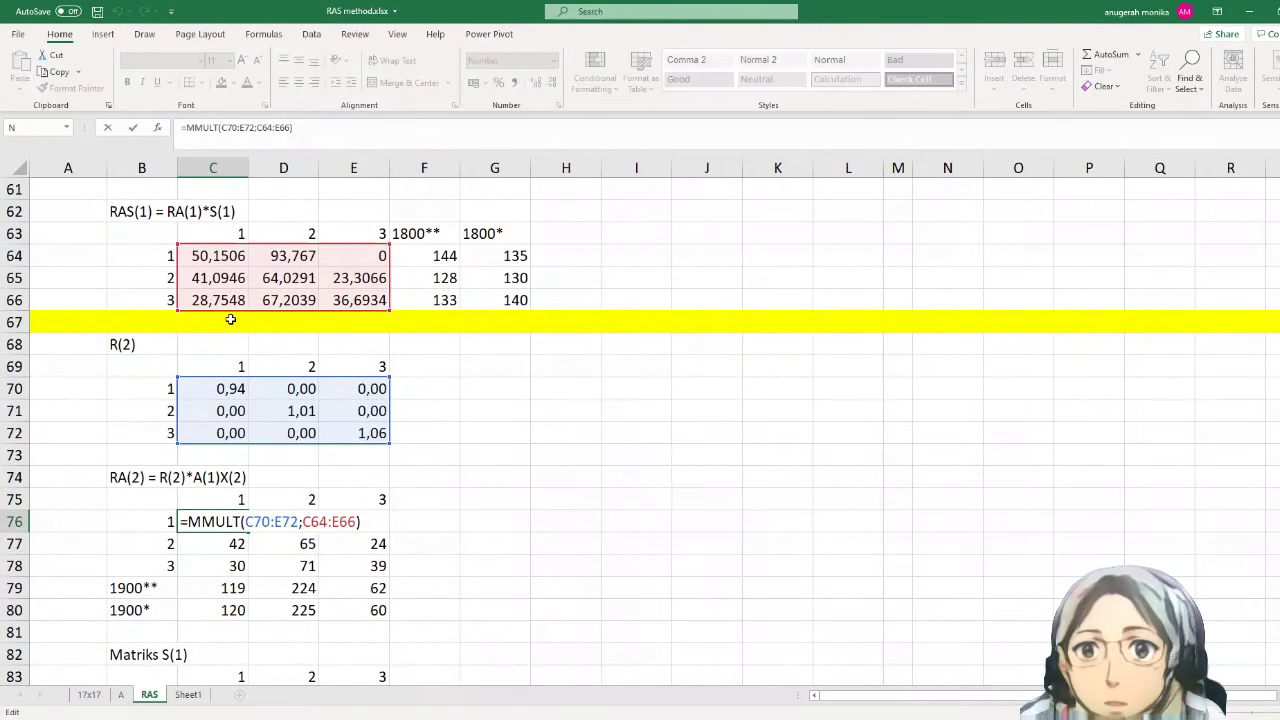
key("Escape")
scroll(230, 320, "down", 2)
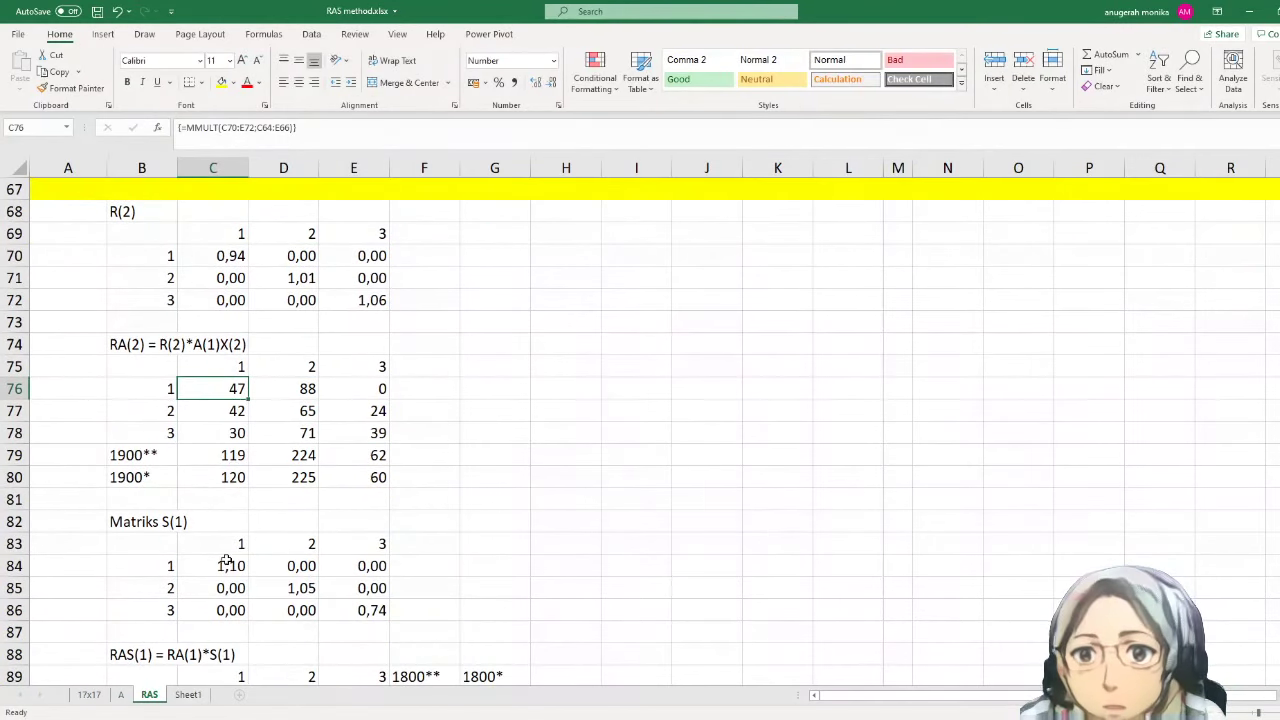
- In the formula of cell C84, set the IF comparison to $B44=C$43
left_click(226, 566)
double_click(226, 566)
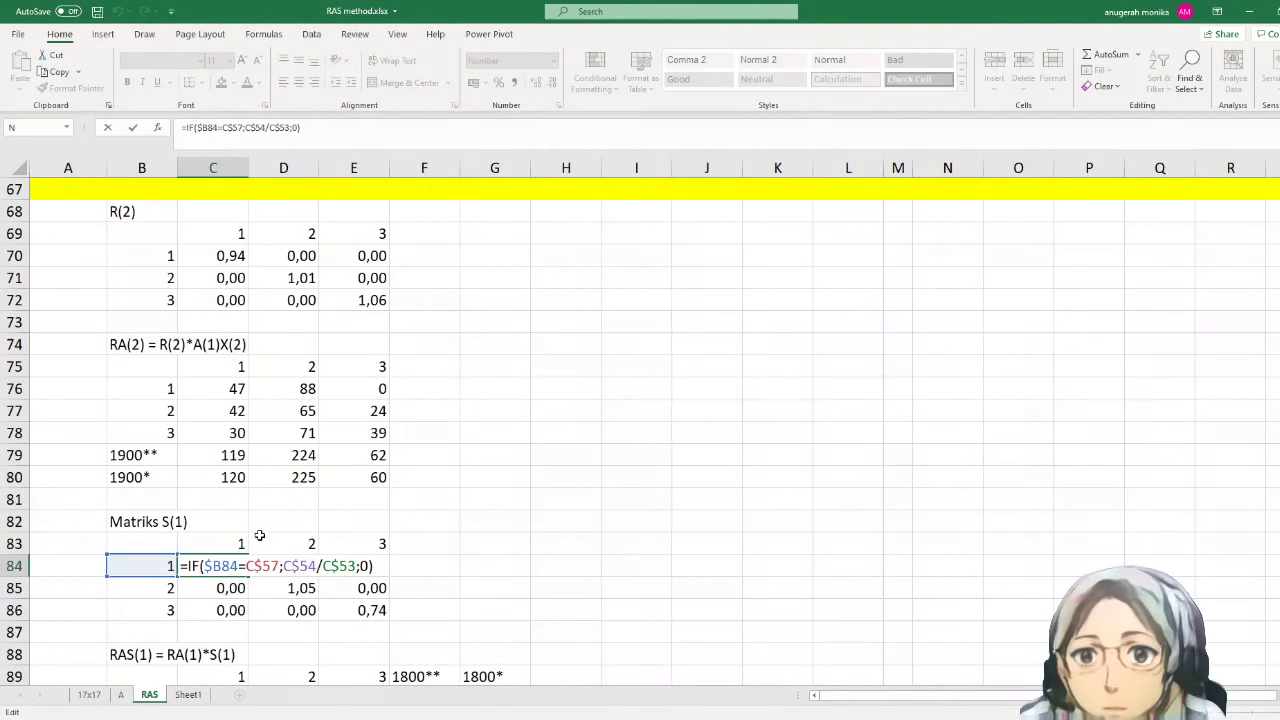
key("BackSpace")
key("BackSpace")
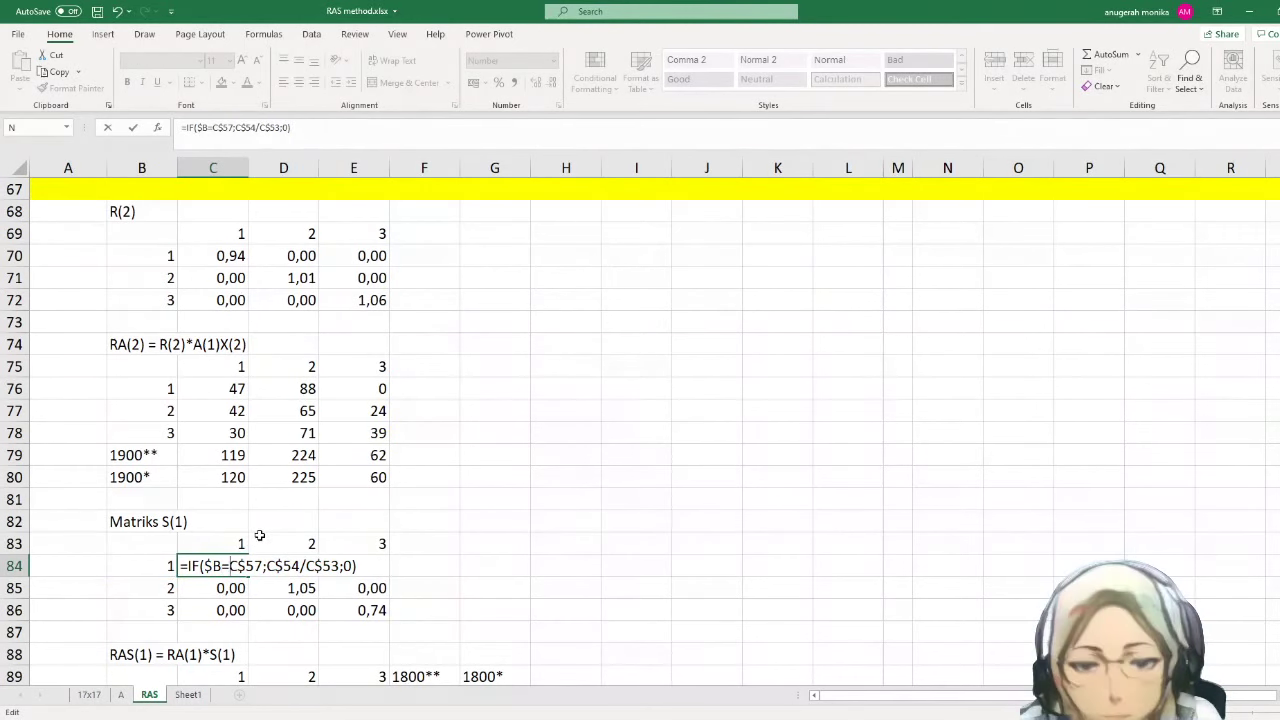
type("43")
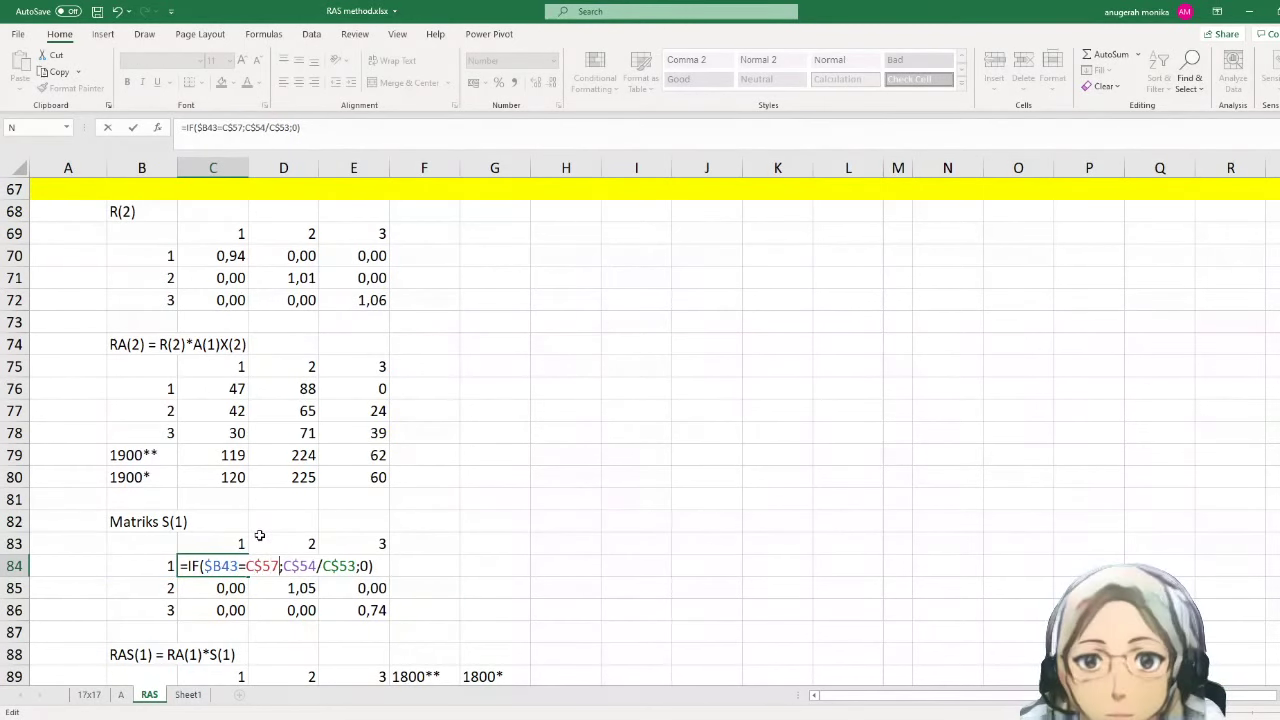
key("BackSpace")
key("BackSpace")
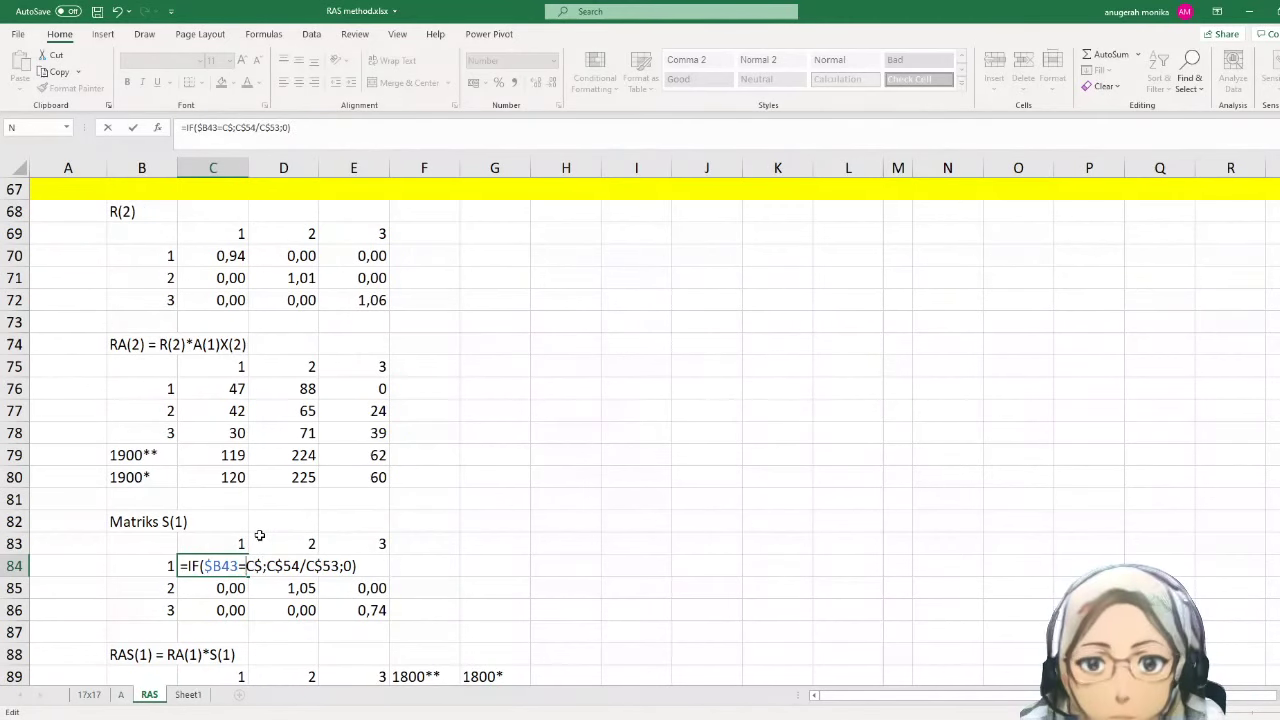
key("BackSpace")
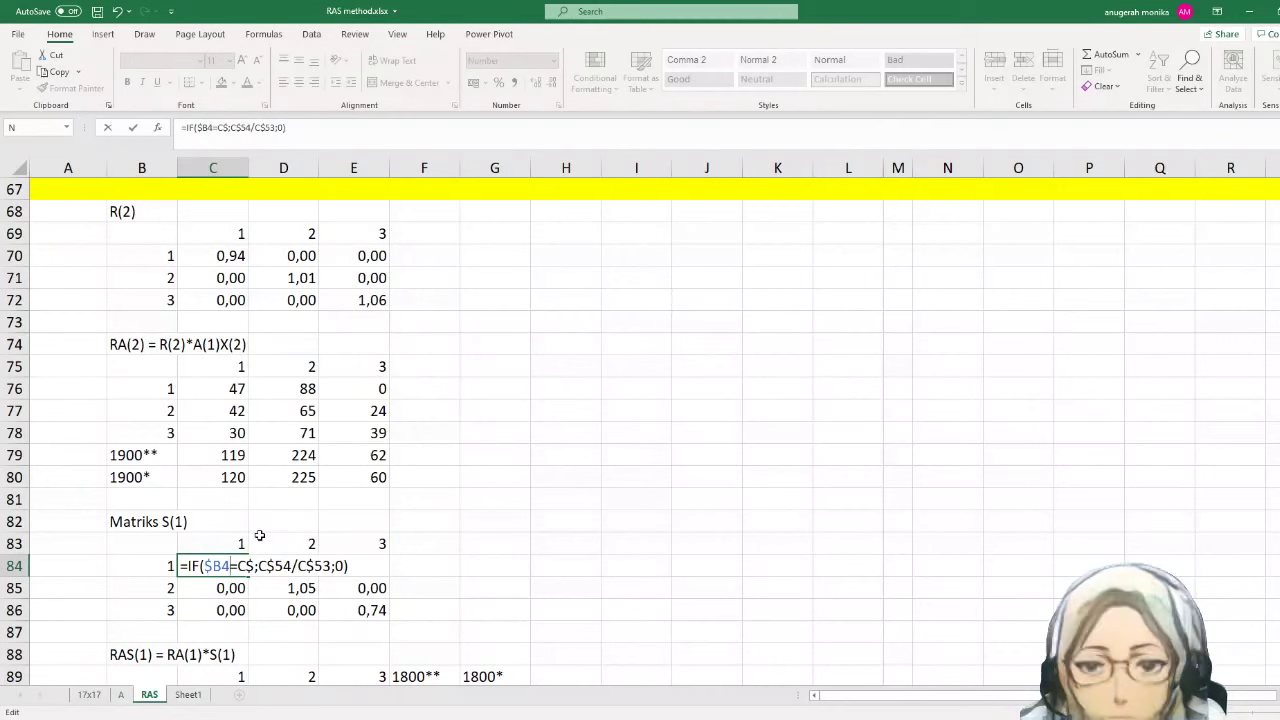
type("4=C$")
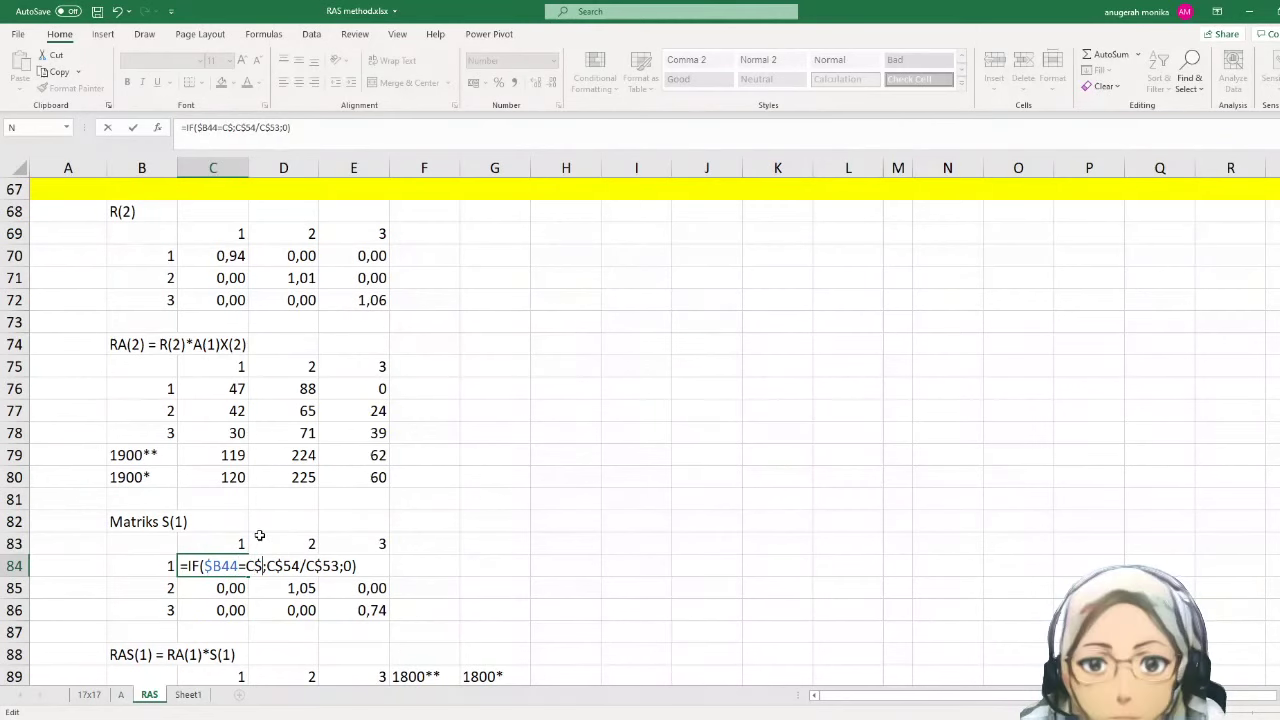
type("43")
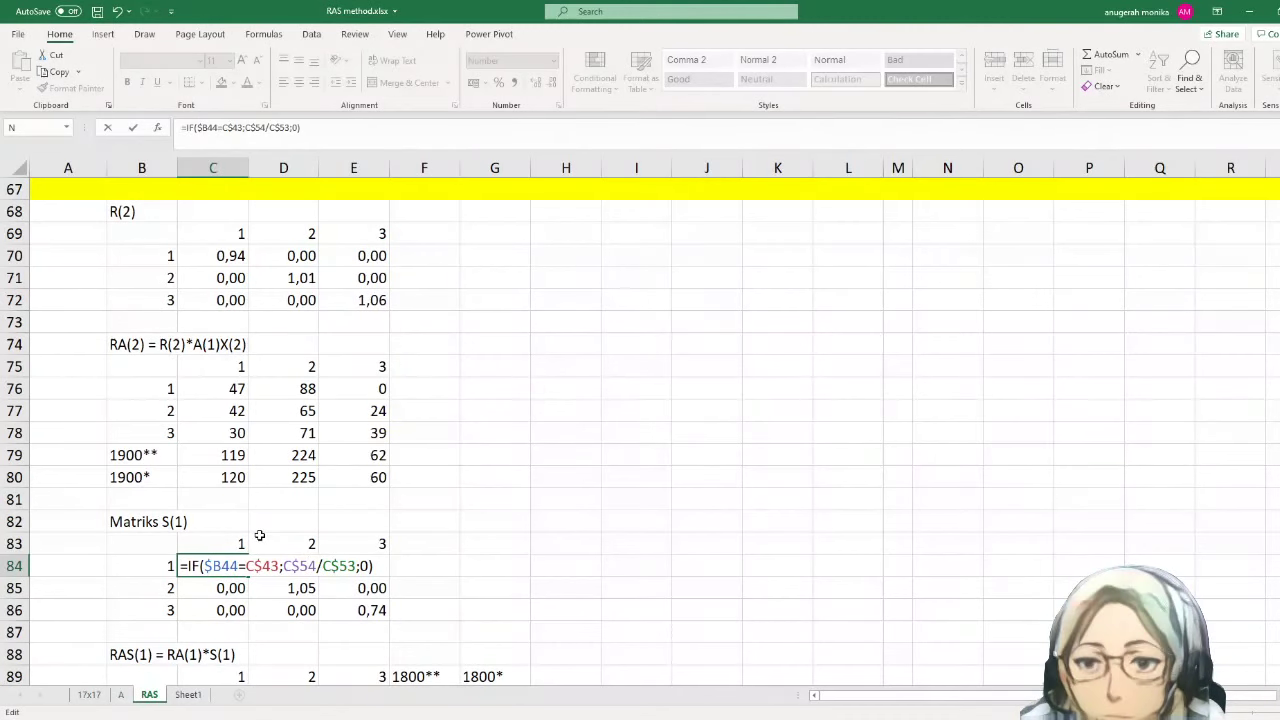
- Set the ratio in cell C84's formula to C$80/C$79 and commit the formula
key("BackSpace")
key("BackSpace")
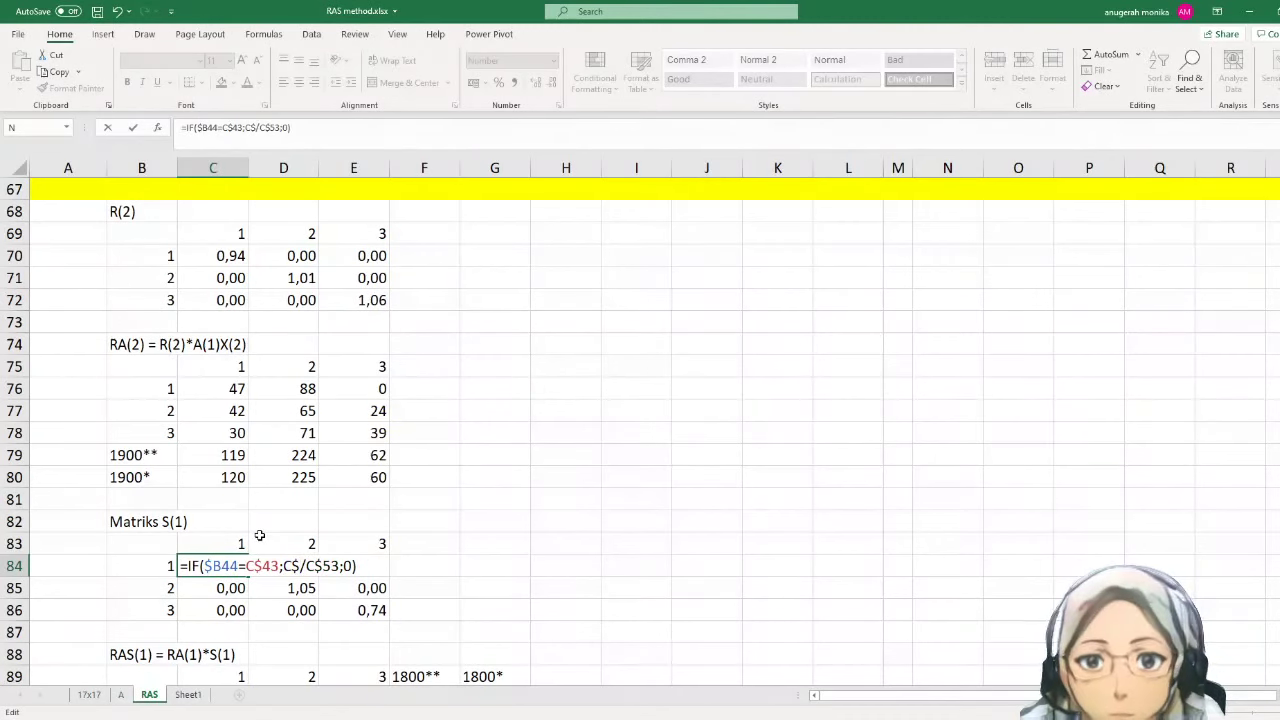
type("80")
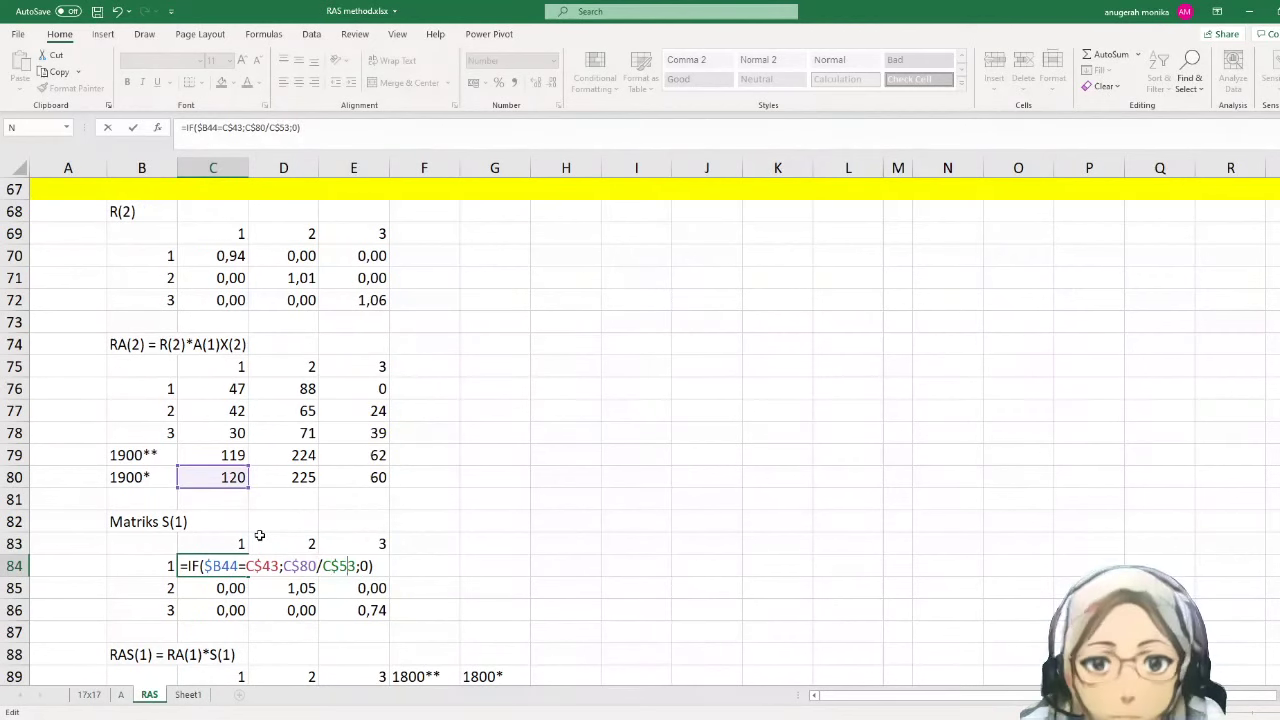
key("BackSpace")
key("BackSpace")
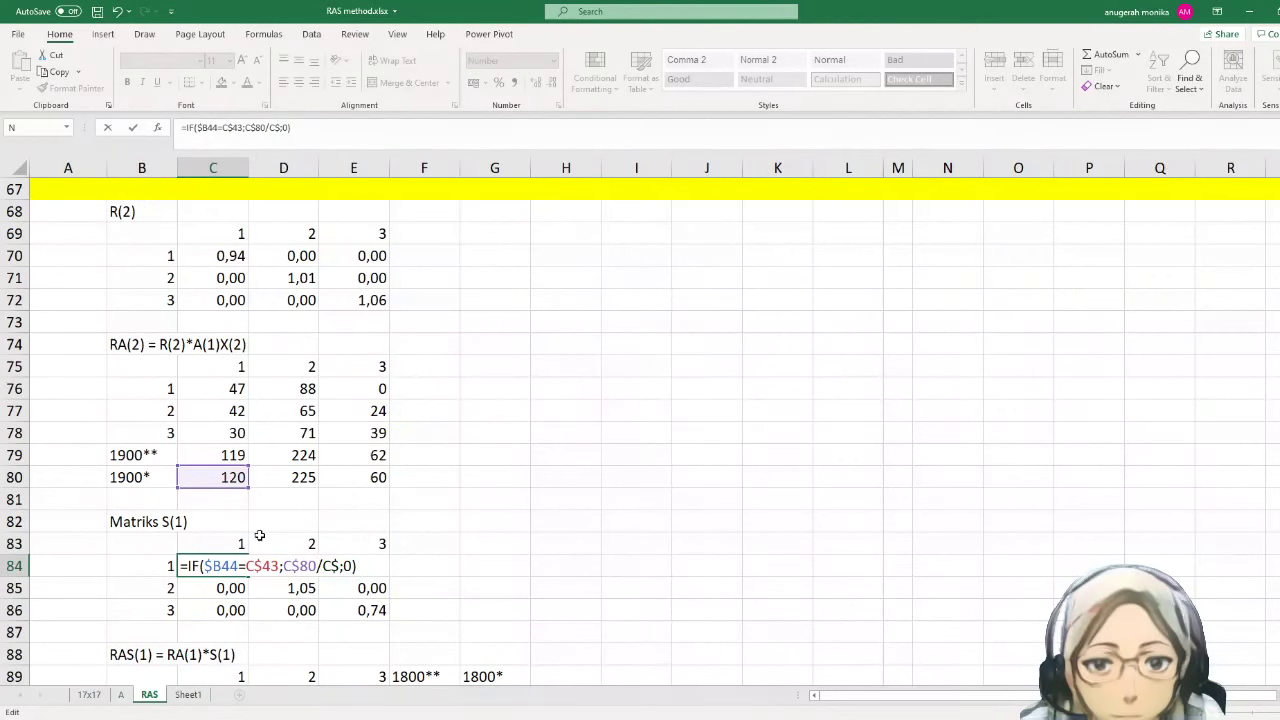
type("79")
key("Return")
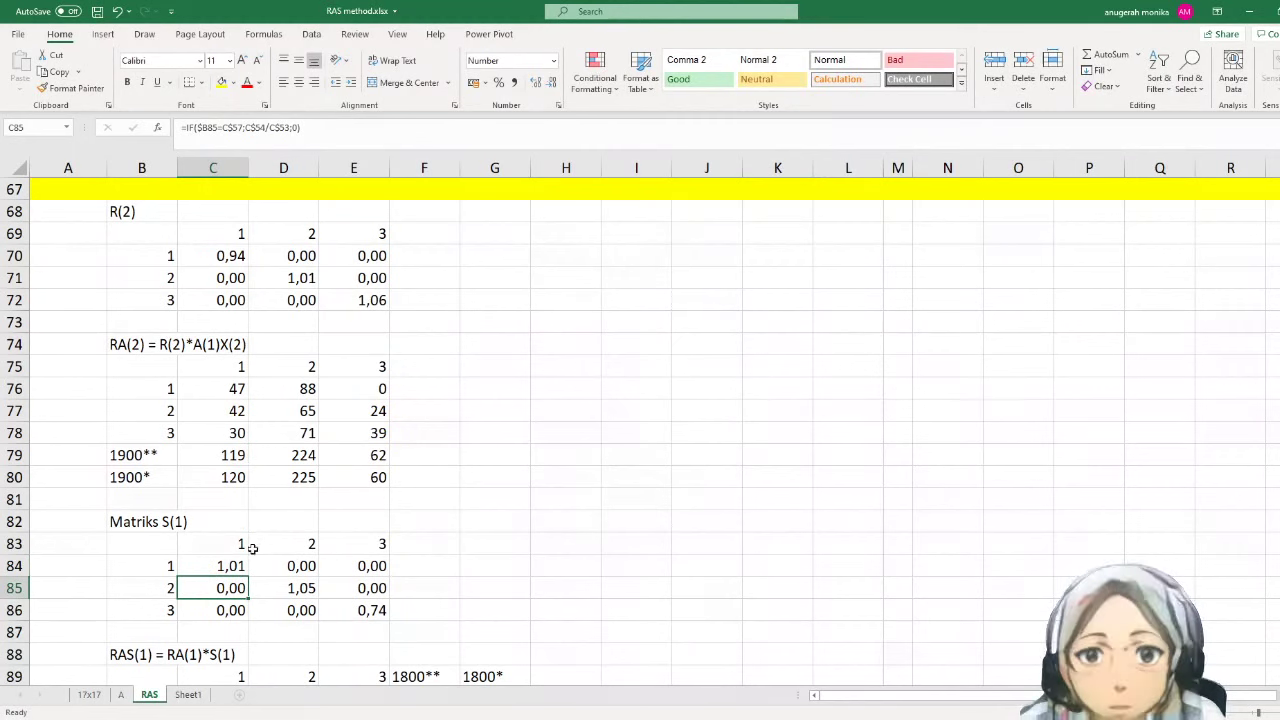
- Fill the formula of cell C84 across the range C84:E86 and check the diagonal cells of the S matrix
left_click(228, 566)
left_click_drag(248, 577, 357, 625)
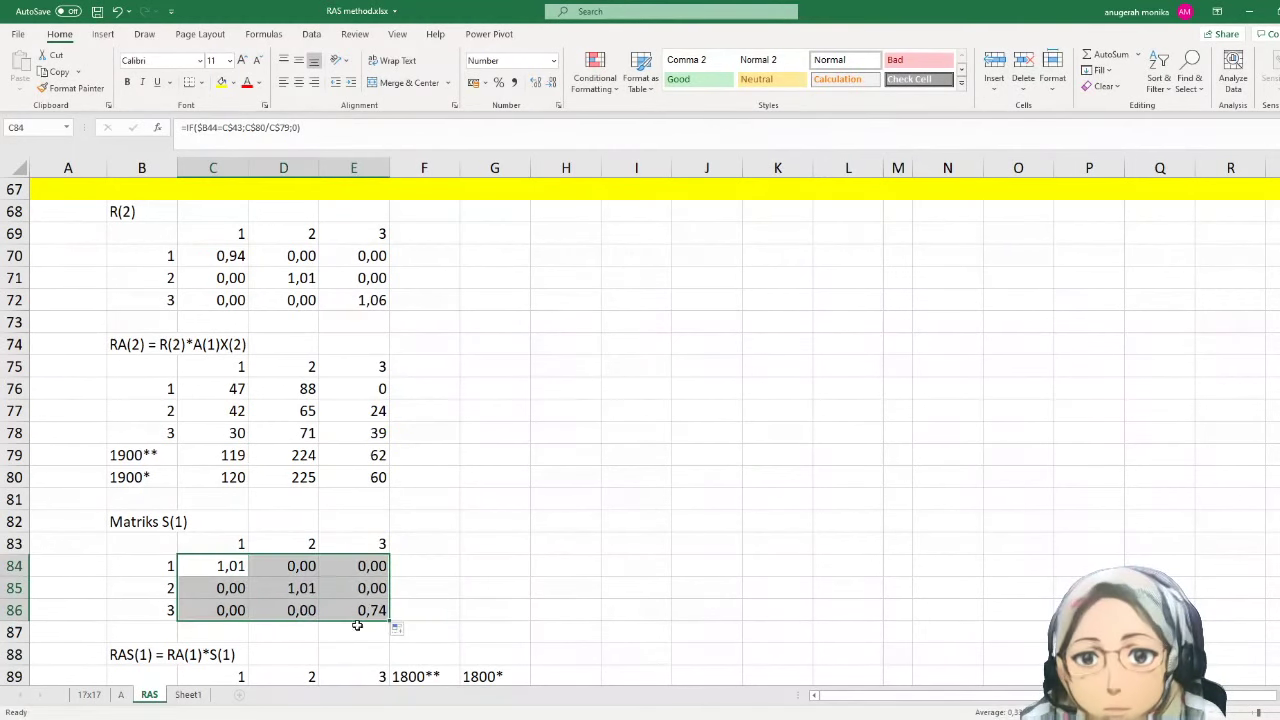
left_click(232, 580)
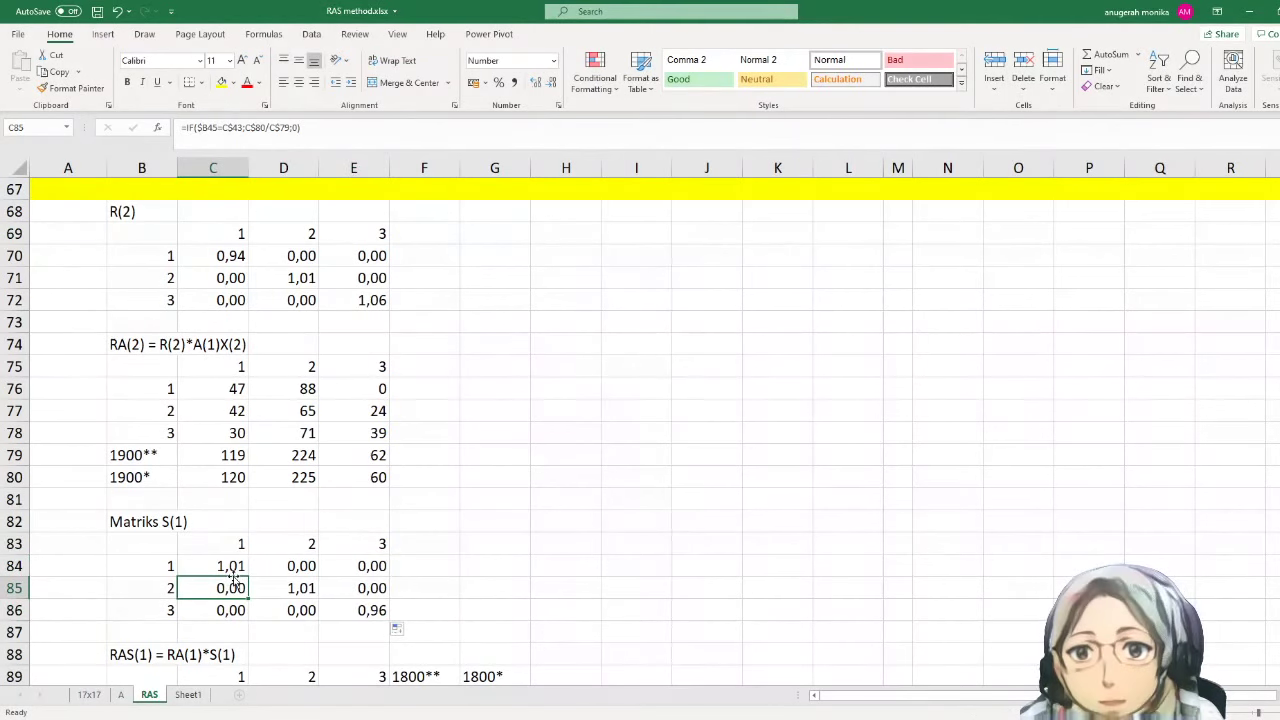
left_click(231, 566)
left_click(304, 588)
left_click(366, 608)
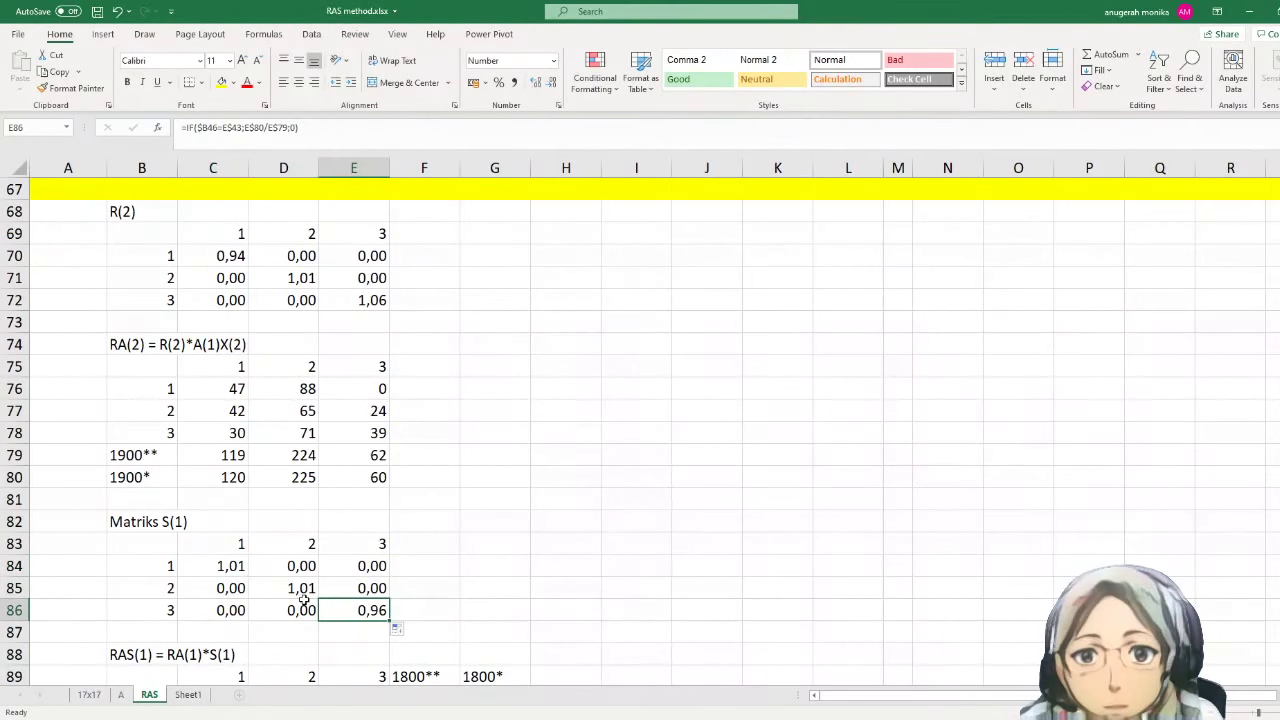
- Change the label in cell B82 to Matriks S(2)
scroll(303, 599, "down", 3)
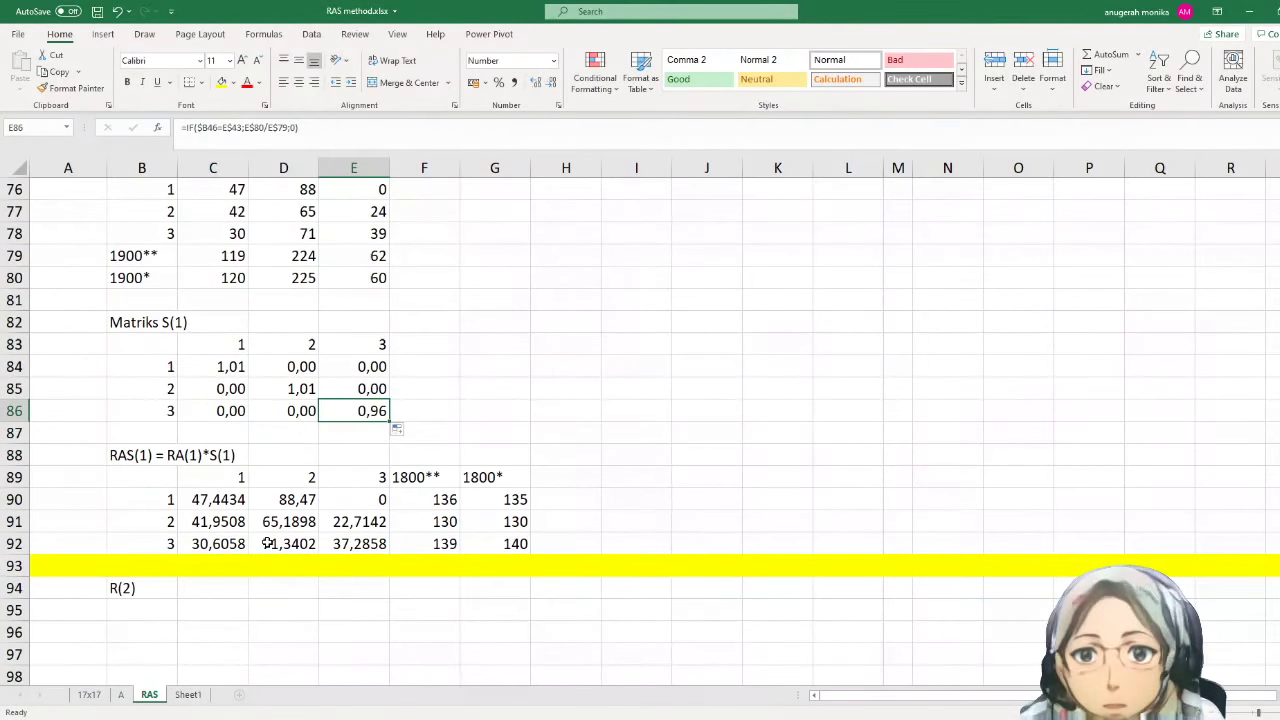
scroll(172, 500, "up", 1)
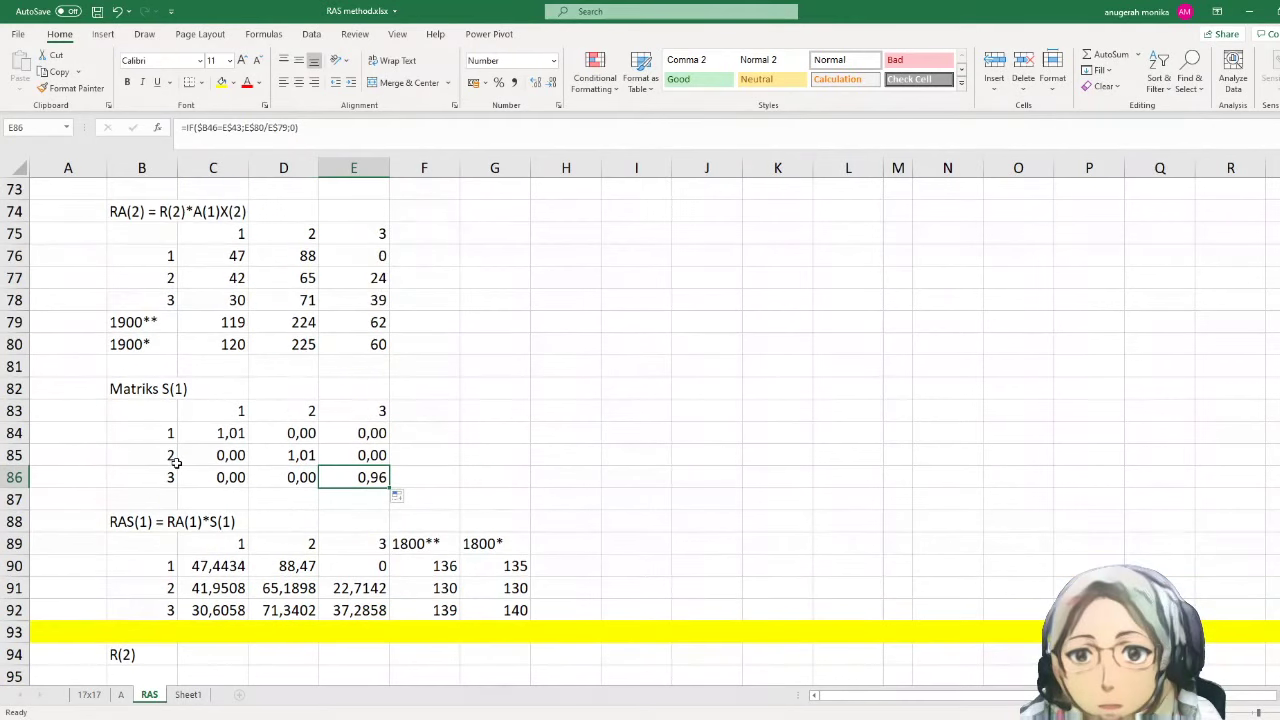
left_click(148, 389)
left_click(235, 128)
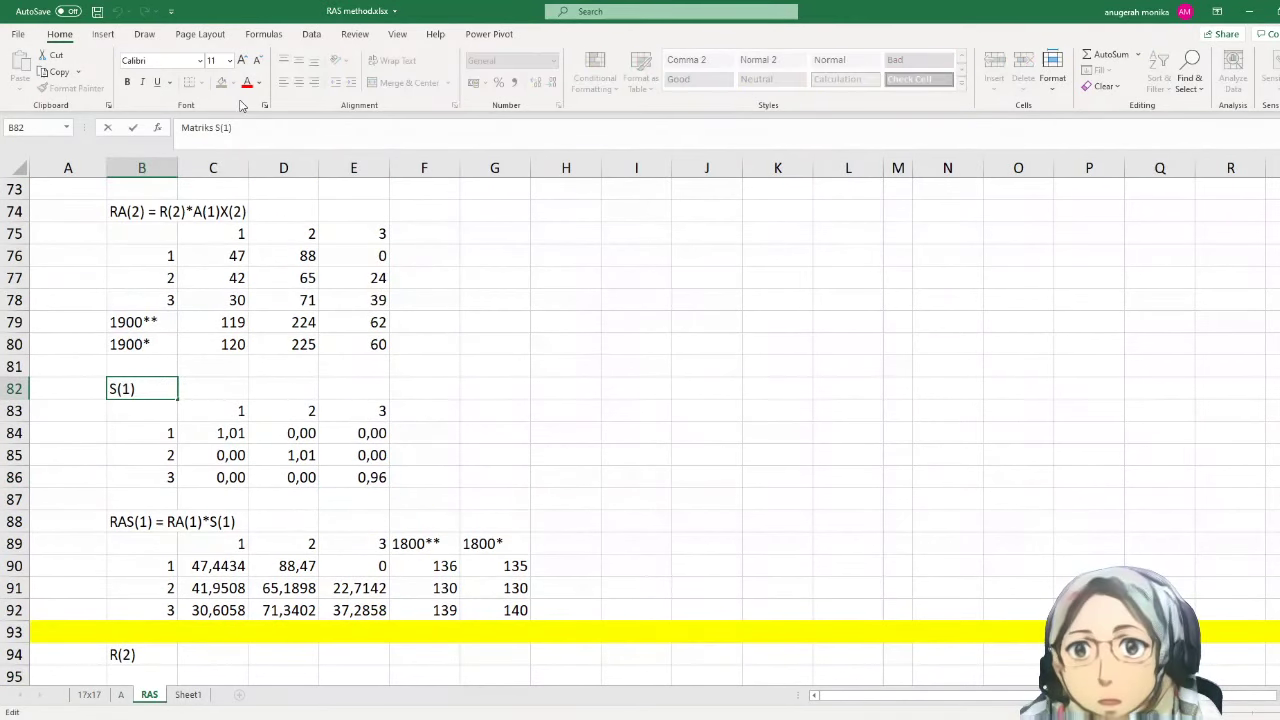
key("BackSpace")
type("2")
key("Return")
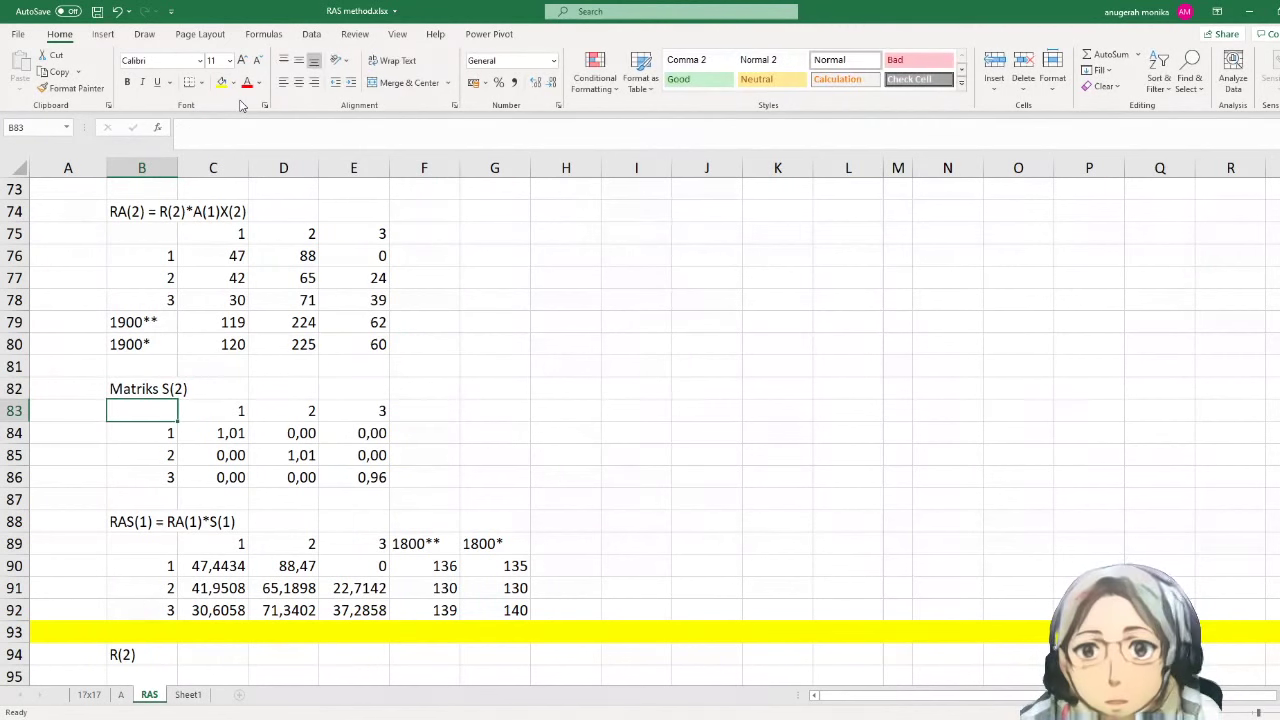
- Change the label in cell B88 to RAS(2) = RA(2)*S(2)
key("Down")
key("Down")
key("Down")
key("Down")
key("Down")
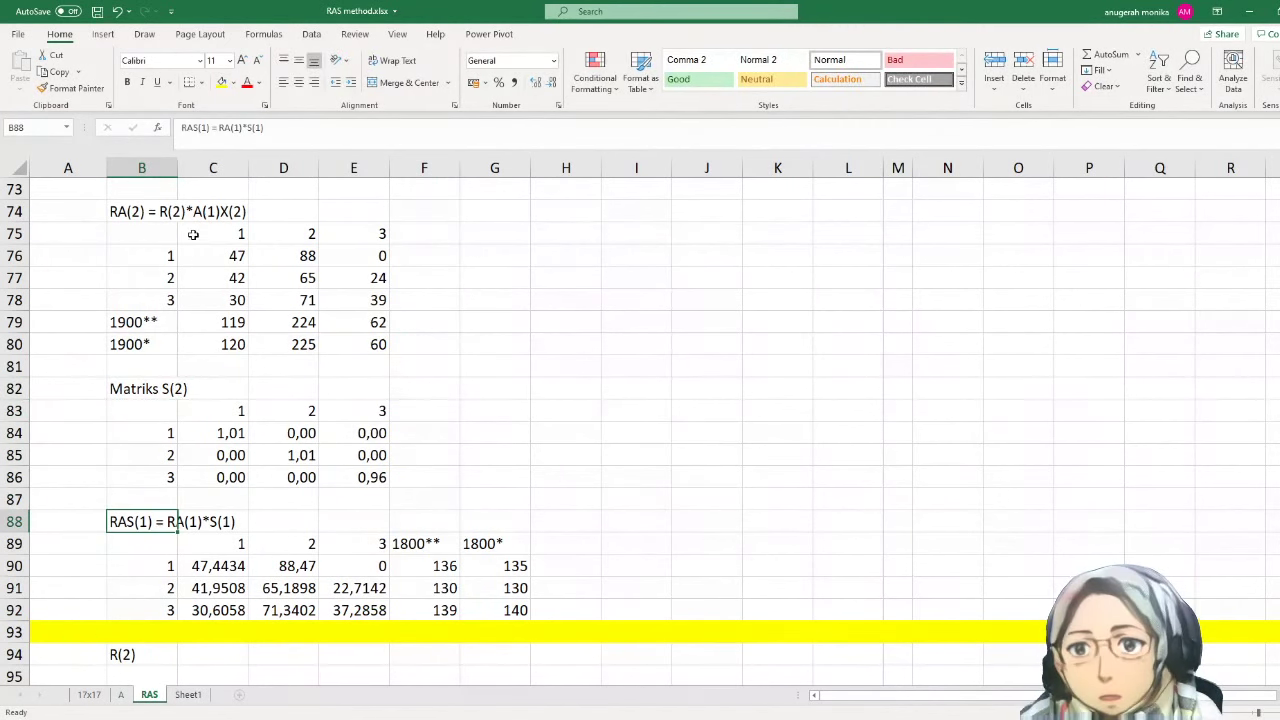
left_click(208, 127)
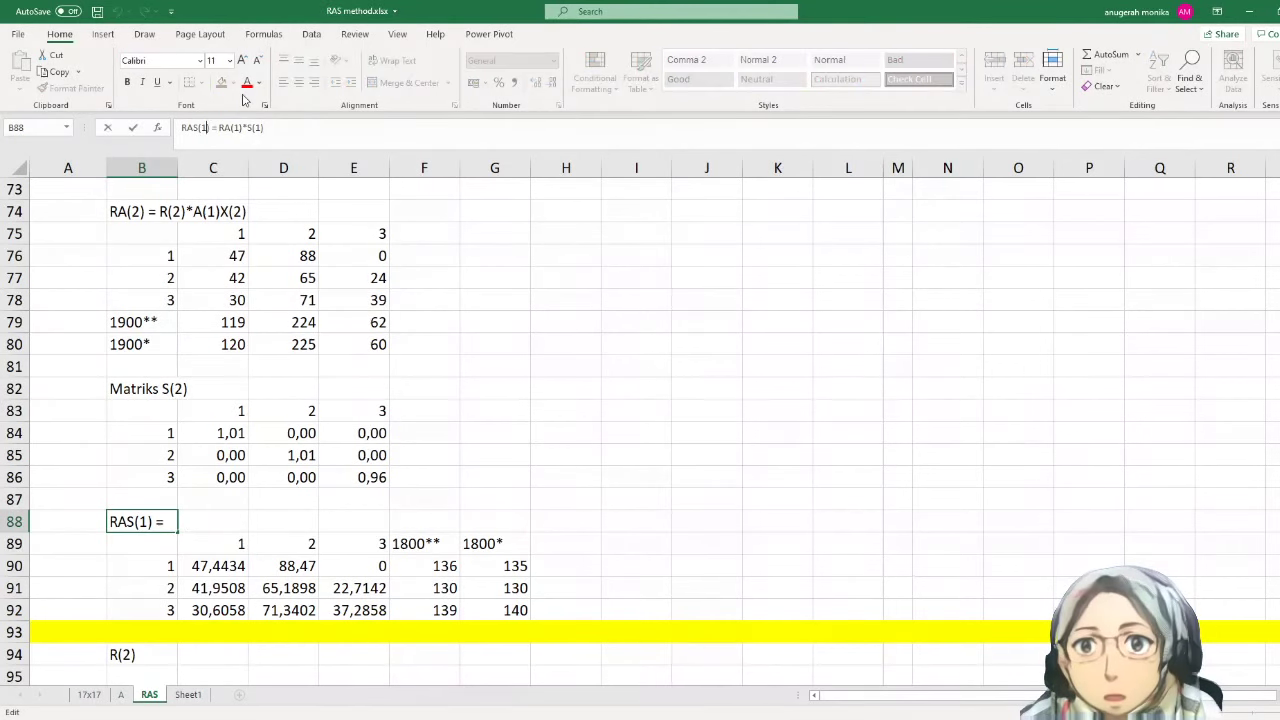
key("BackSpace")
type("2")
key("Right")
key("Right")
key("Right")
key("Right")
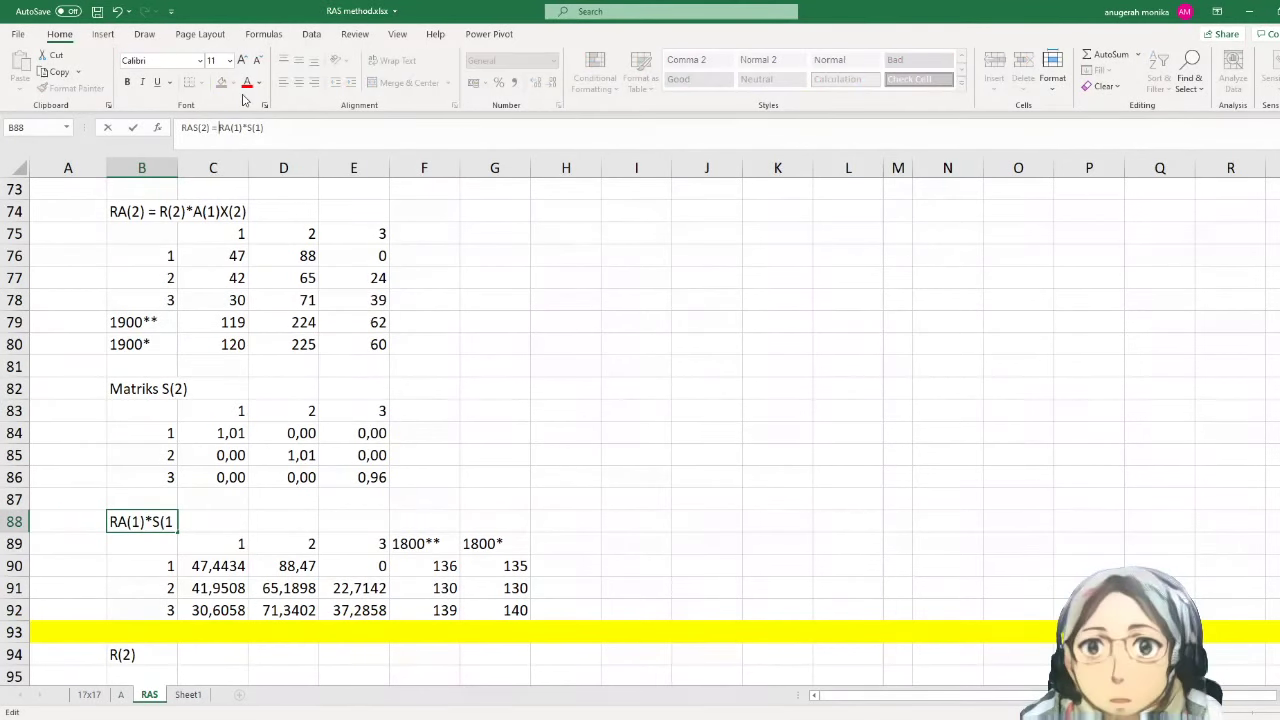
key("BackSpace")
type("2")
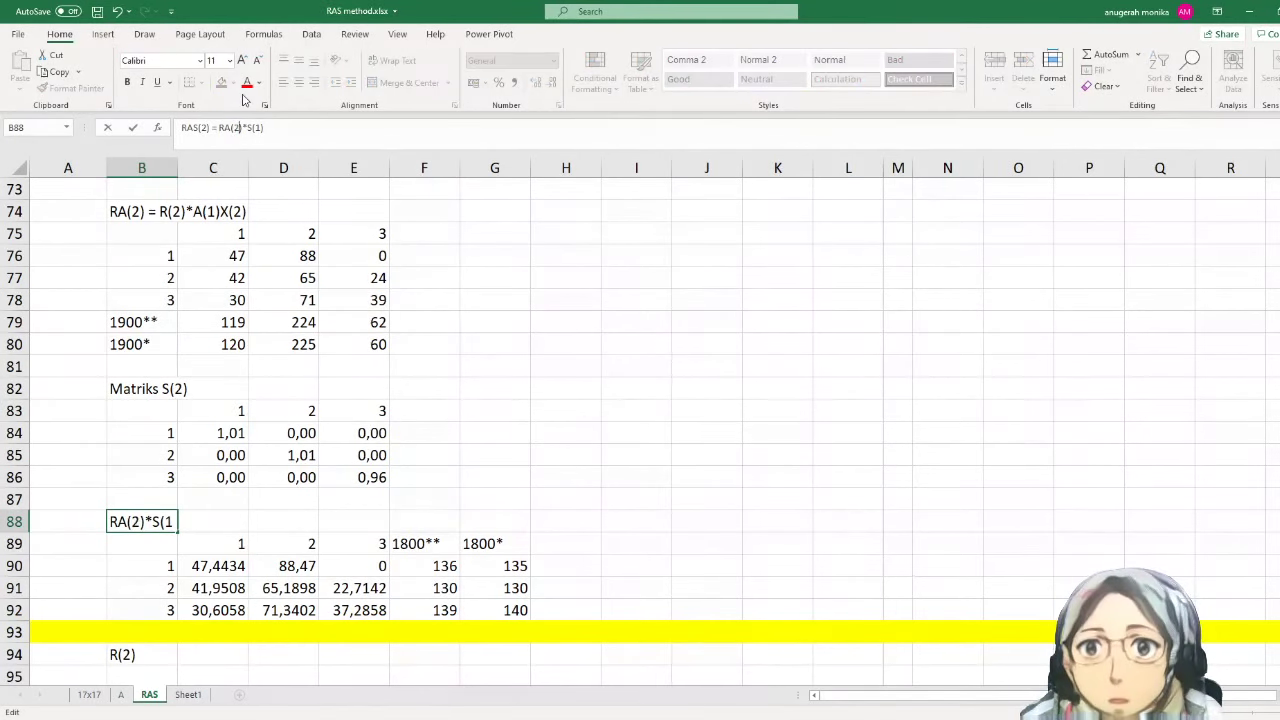
key("Right")
key("Right")
key("Right")
key("BackSpace")
type("2")
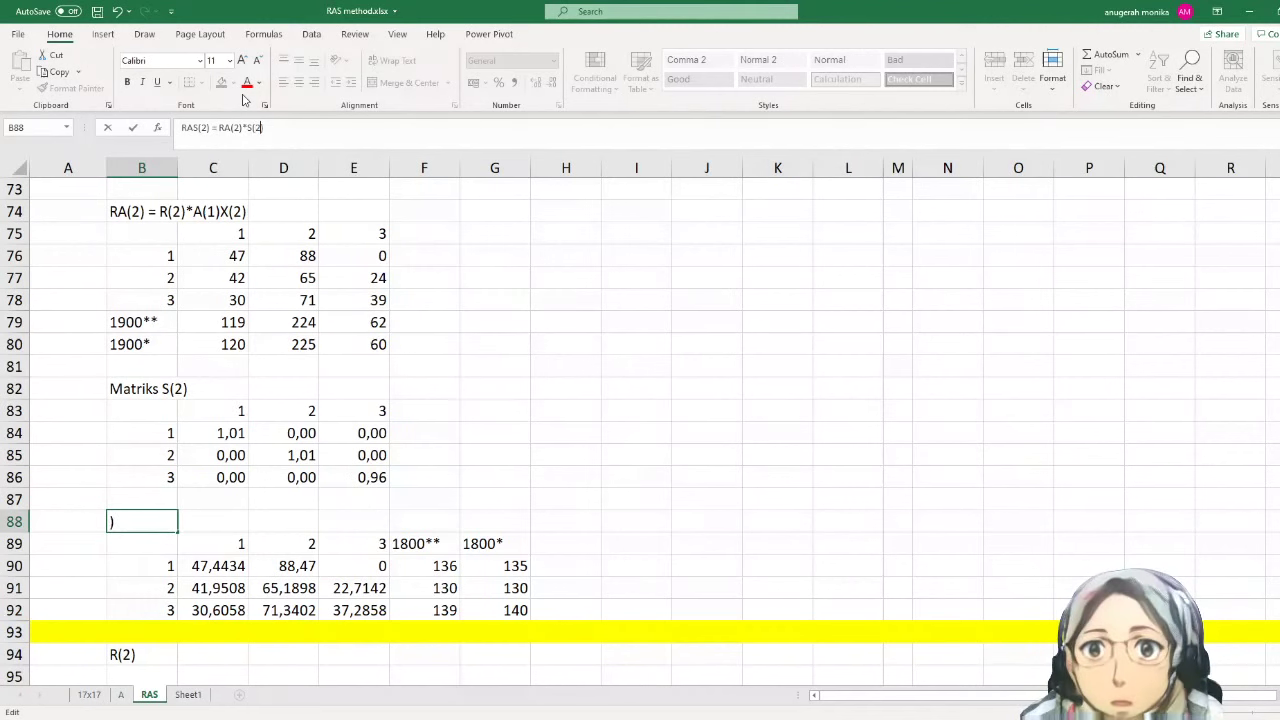
key("Return")
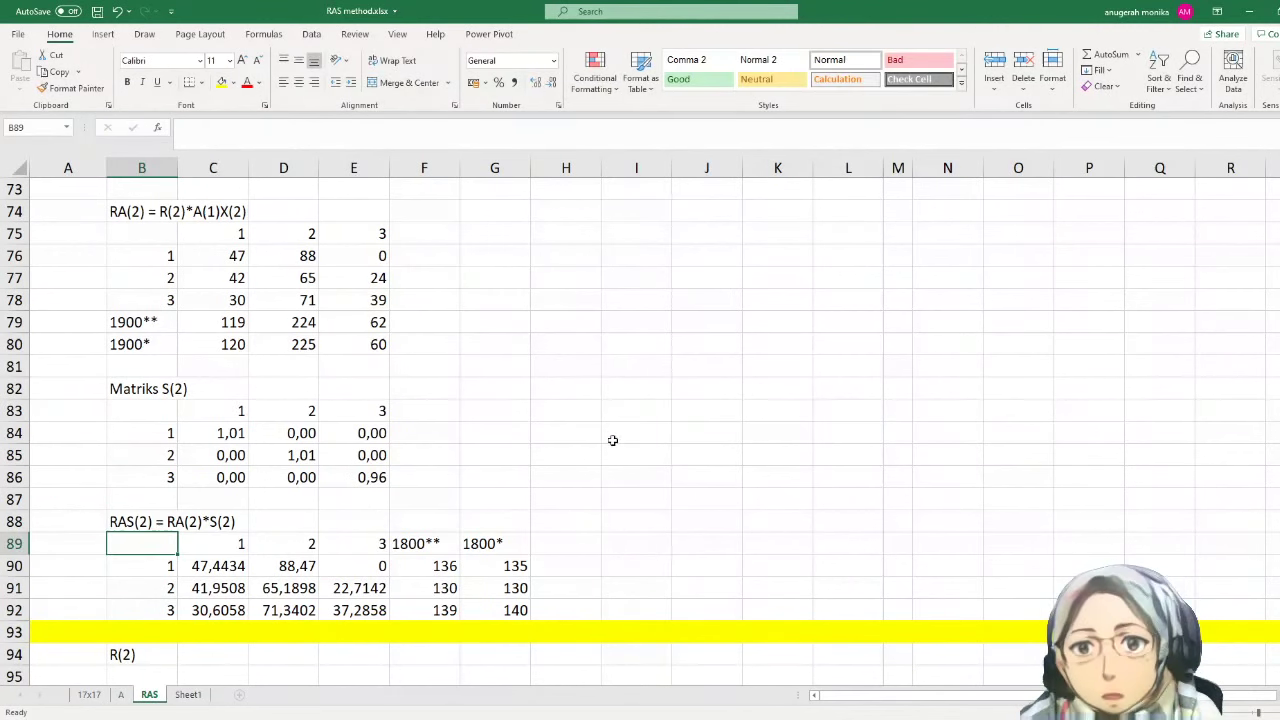
- Compare the 1800** row totals with the 1800* targets for each row of the RAS(2) table
left_click(422, 570)
left_click(511, 566)
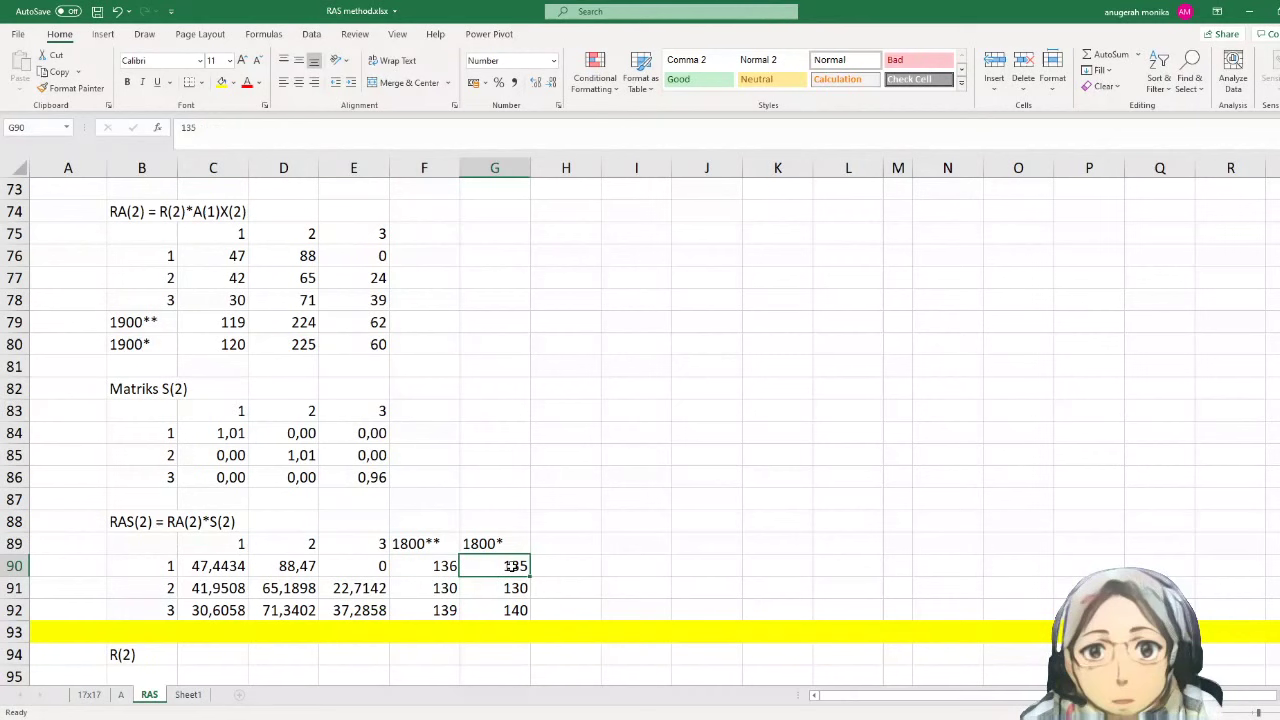
left_click(455, 590)
left_click(453, 608)
left_click(458, 589)
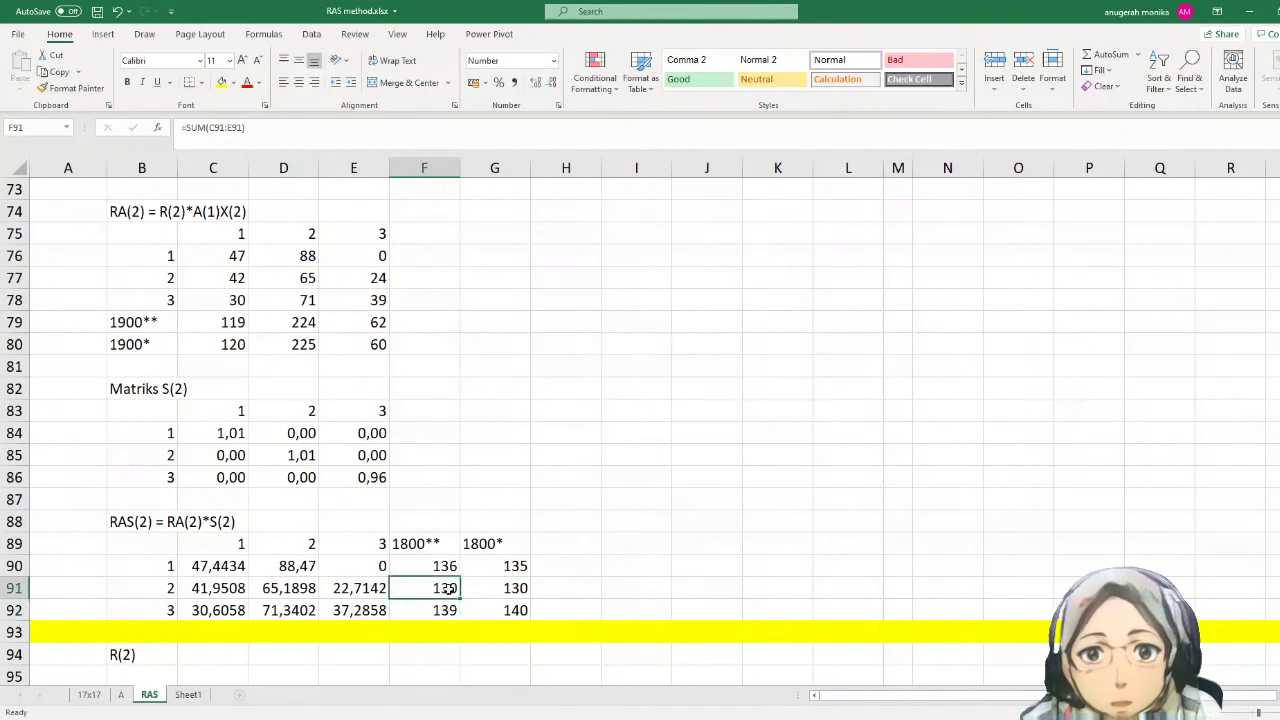
left_click(486, 588)
left_click(450, 591)
left_click(444, 612)
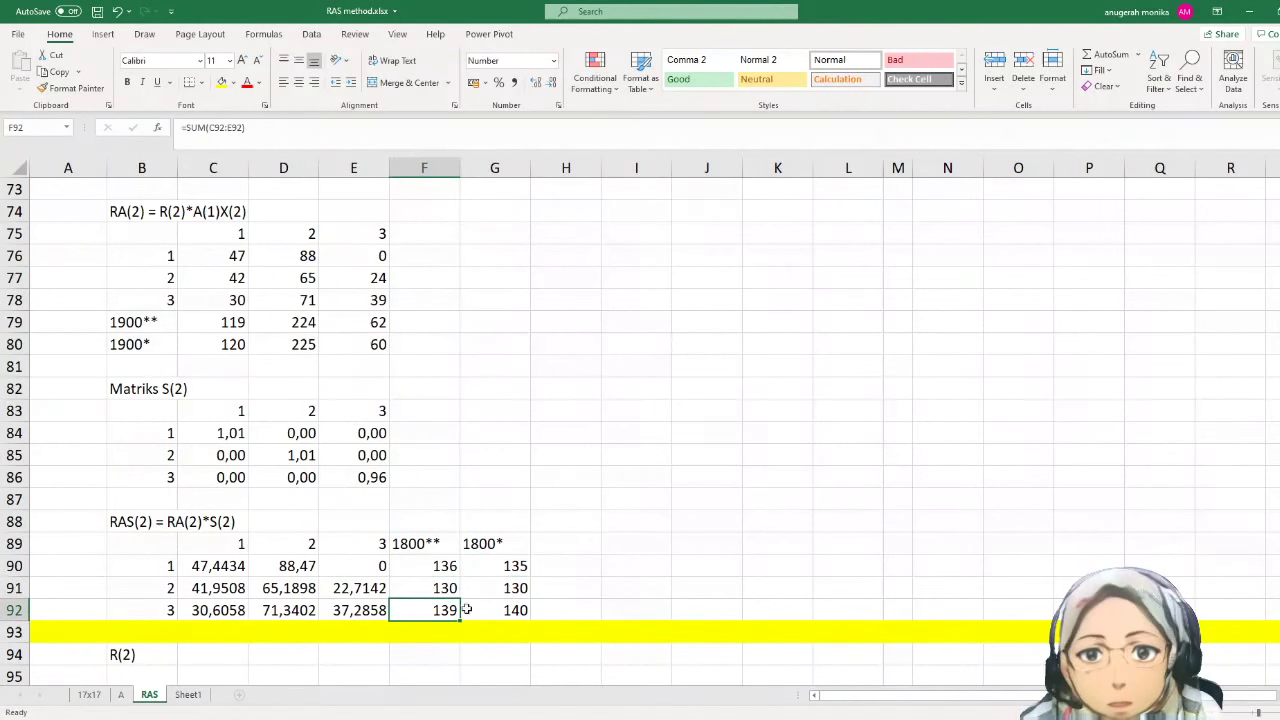
left_click(492, 610)
left_click(455, 568)
left_click(493, 565)
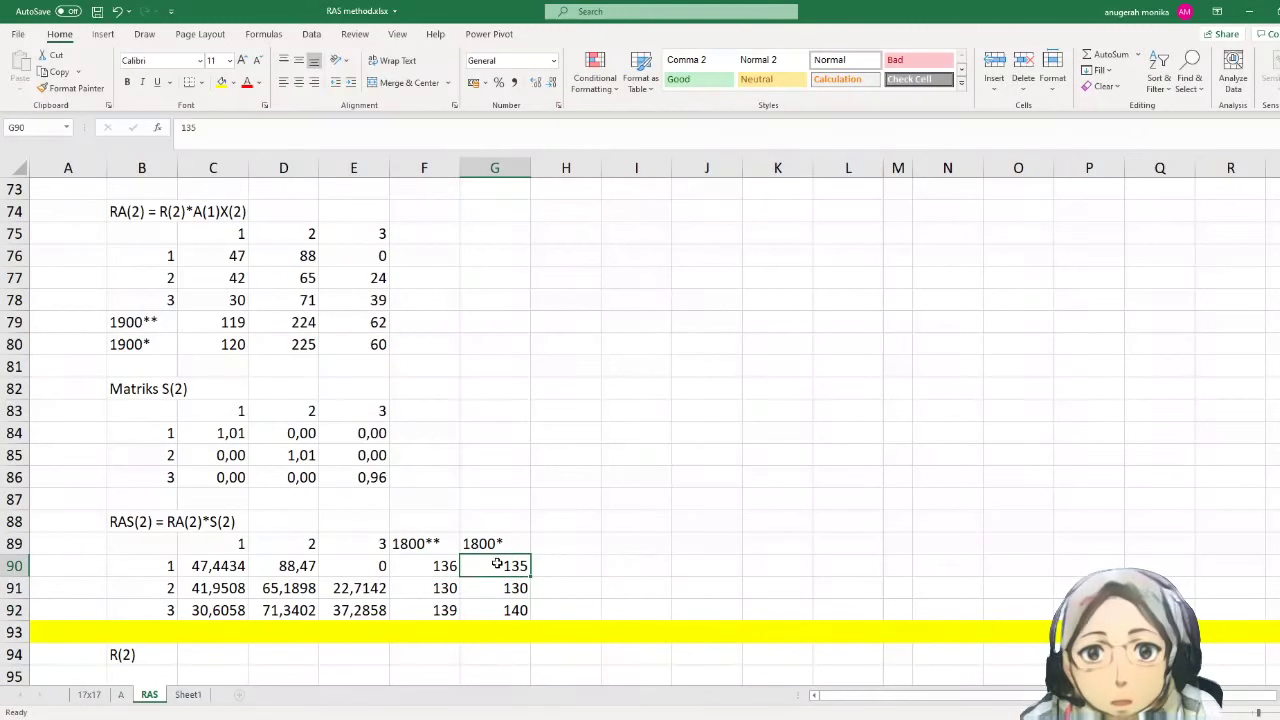
- Change the label in cell B94 to R(3) for the third iteration
scroll(298, 598, "down", 2)
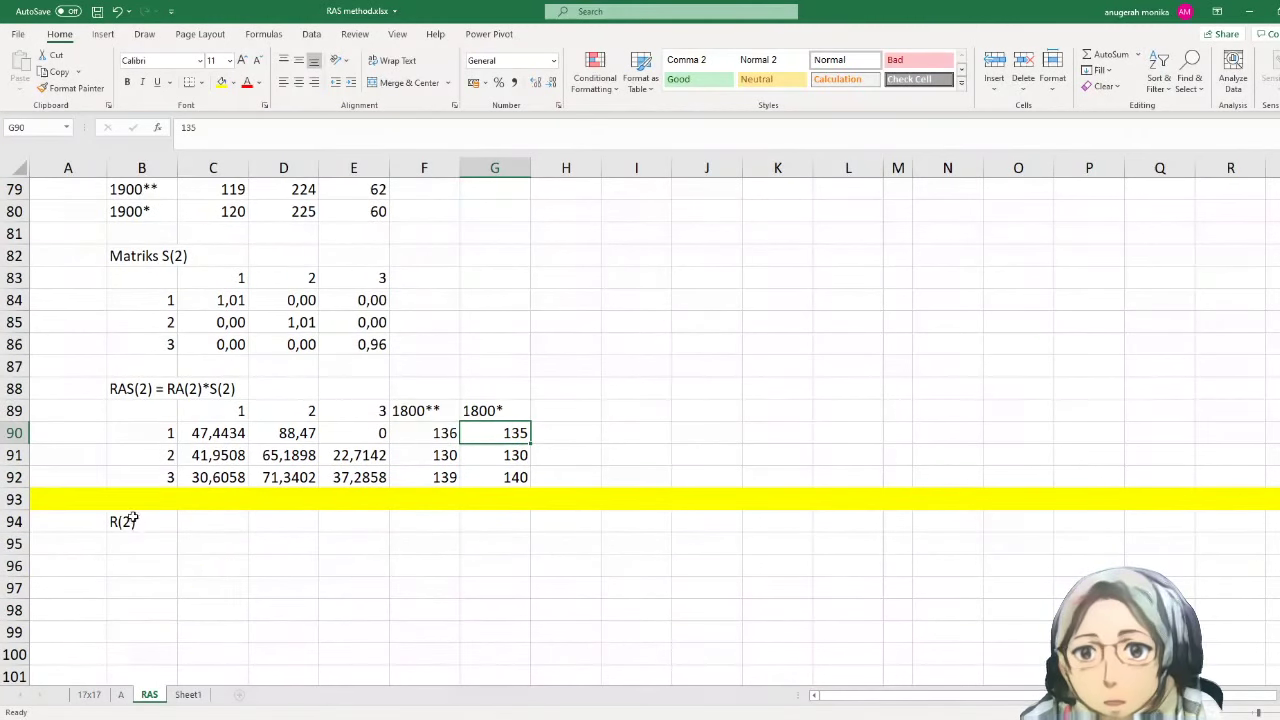
left_click(129, 527)
left_click(193, 127)
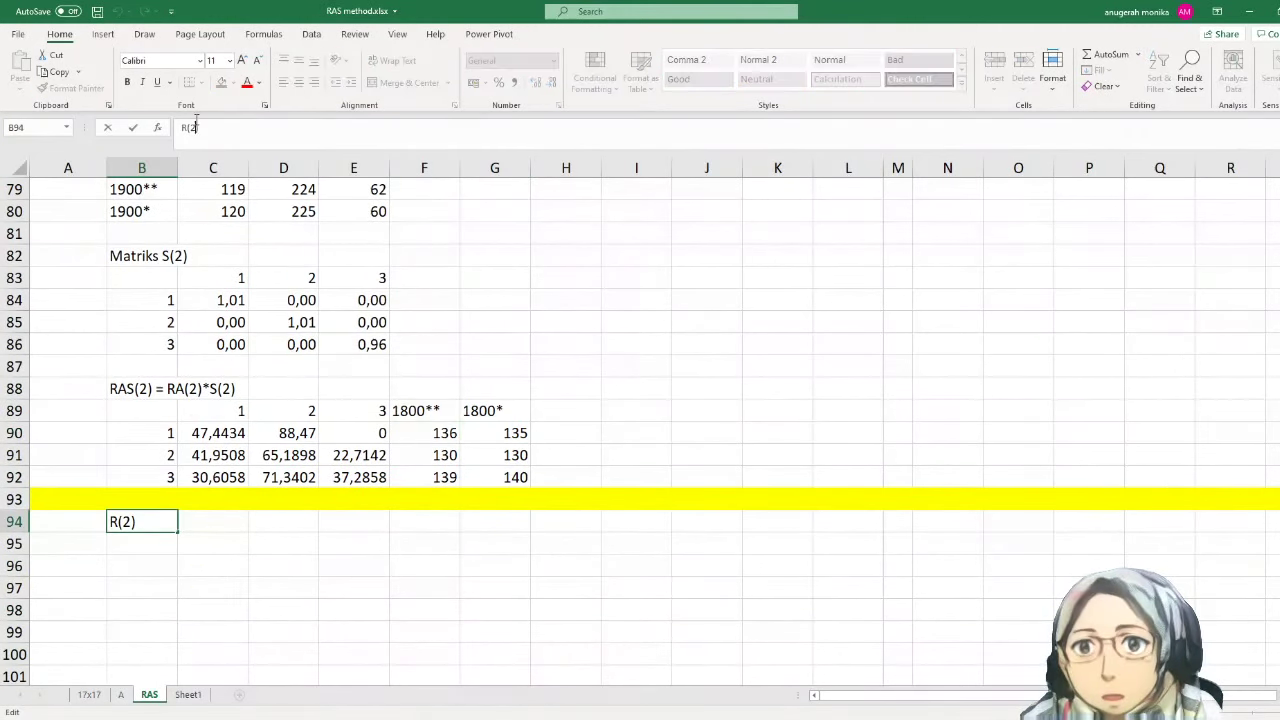
key("BackSpace")
type("3")
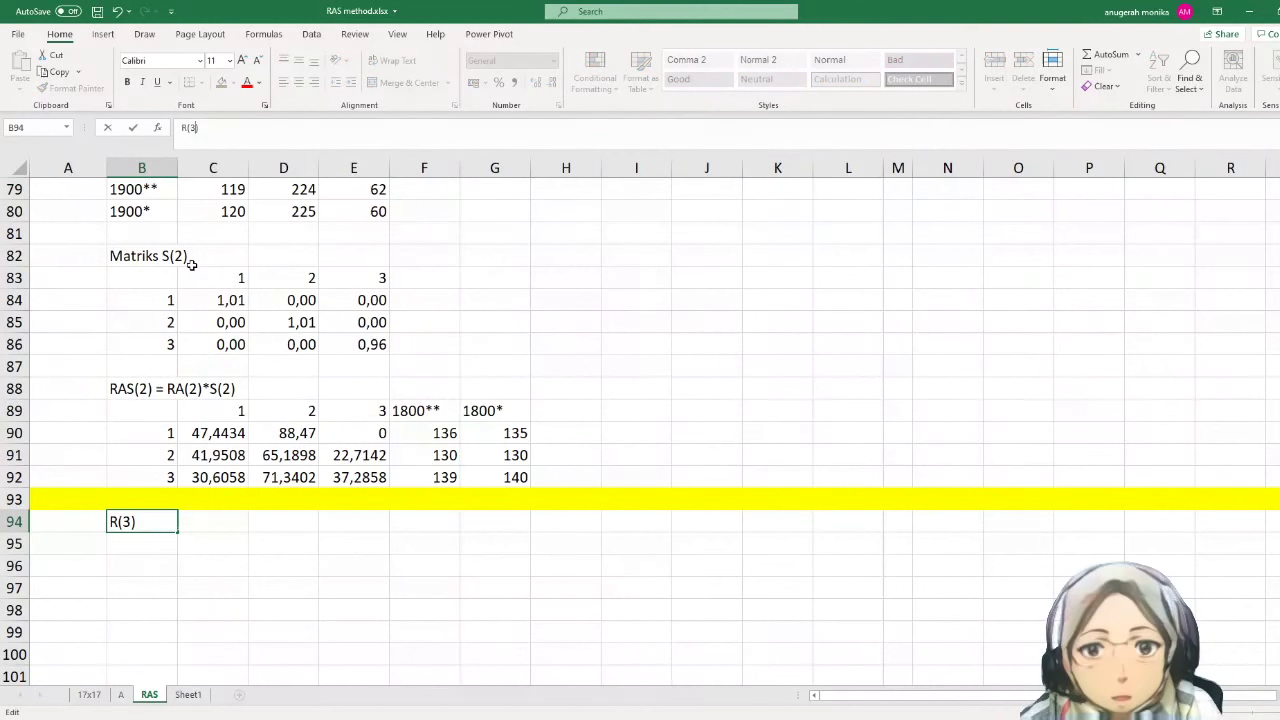
left_click(190, 303)
- Copy the second-iteration rows 69 to 92 and paste them starting at row 95, below the R(3) label
scroll(108, 357, "up", 8)
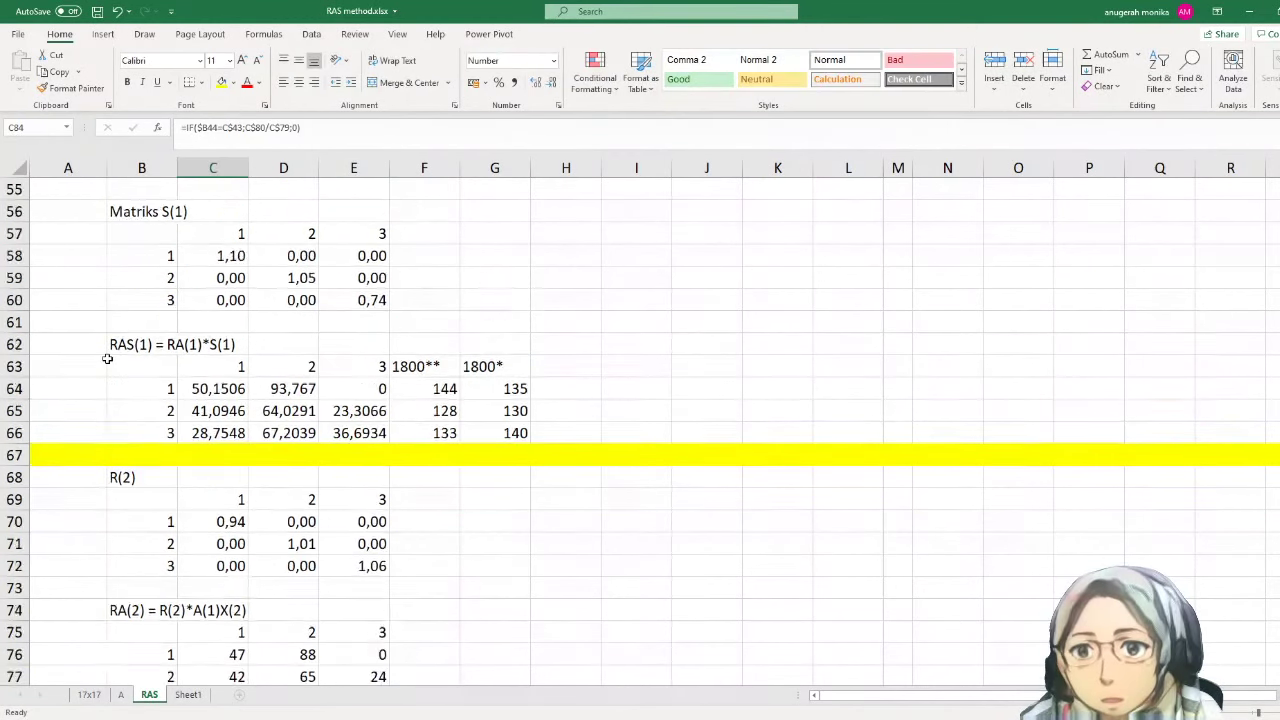
scroll(107, 358, "down", 4)
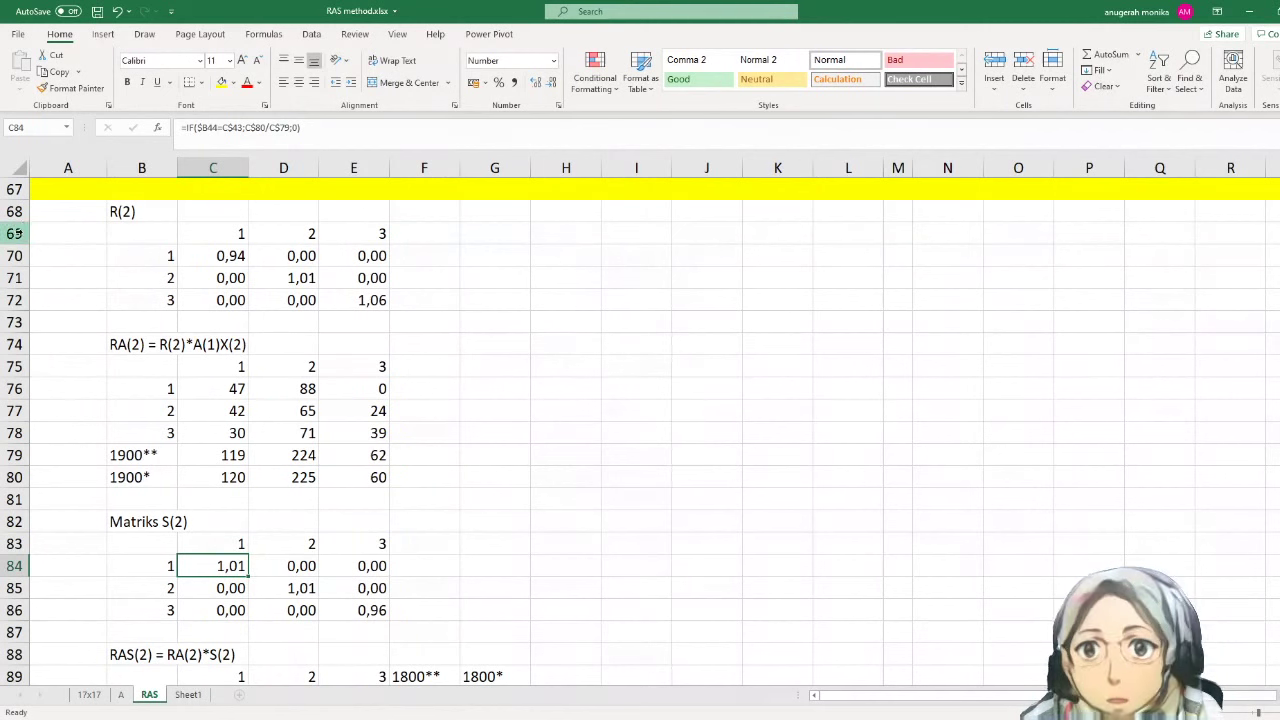
mouse_move(16, 233)
left_mouse_down()
mouse_move(16, 500)
mouse_move(50, 678)
mouse_move(50, 545)
left_mouse_up()
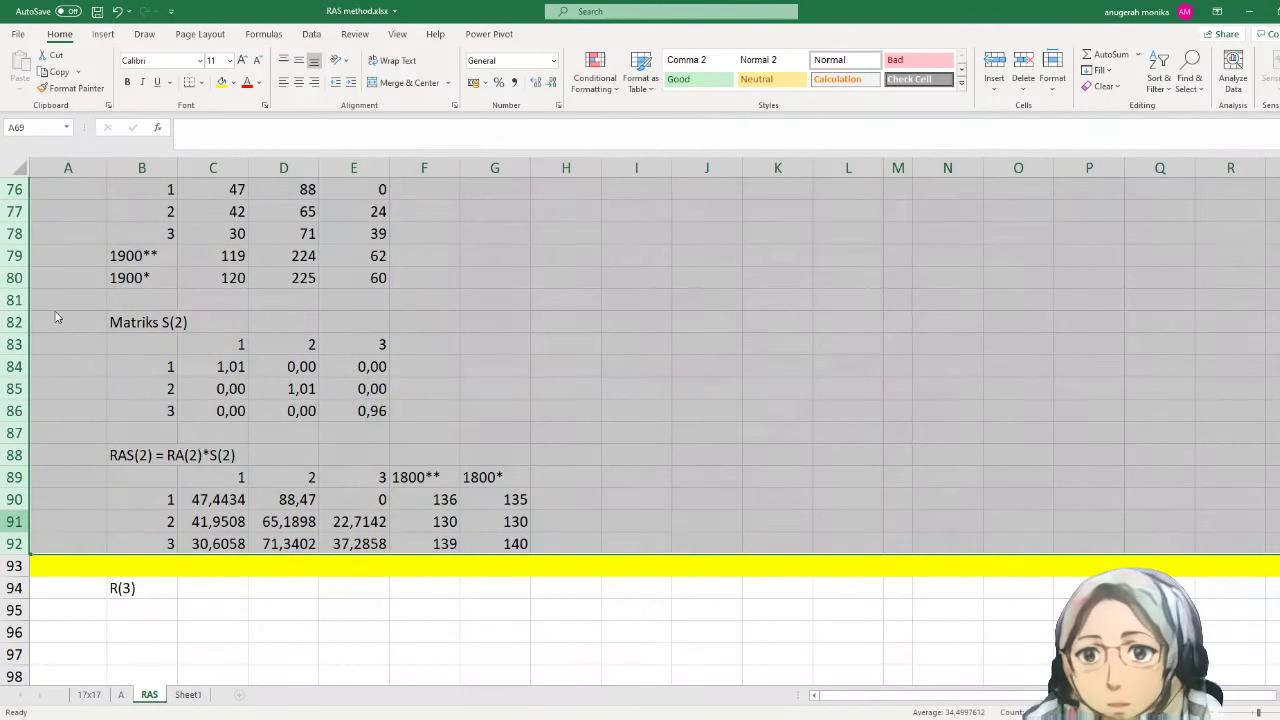
key("ctrl+c")
scroll(60, 400, "up", 6)
scroll(63, 563, "down", 9)
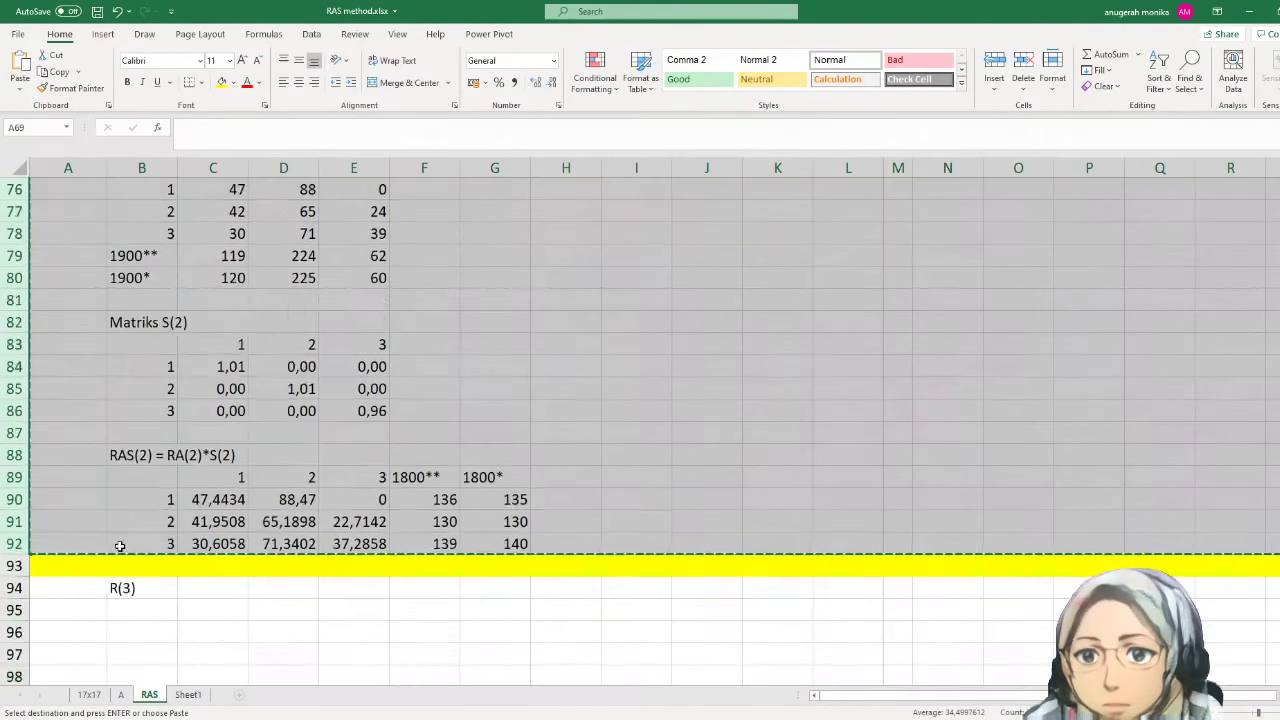
left_click(15, 410)
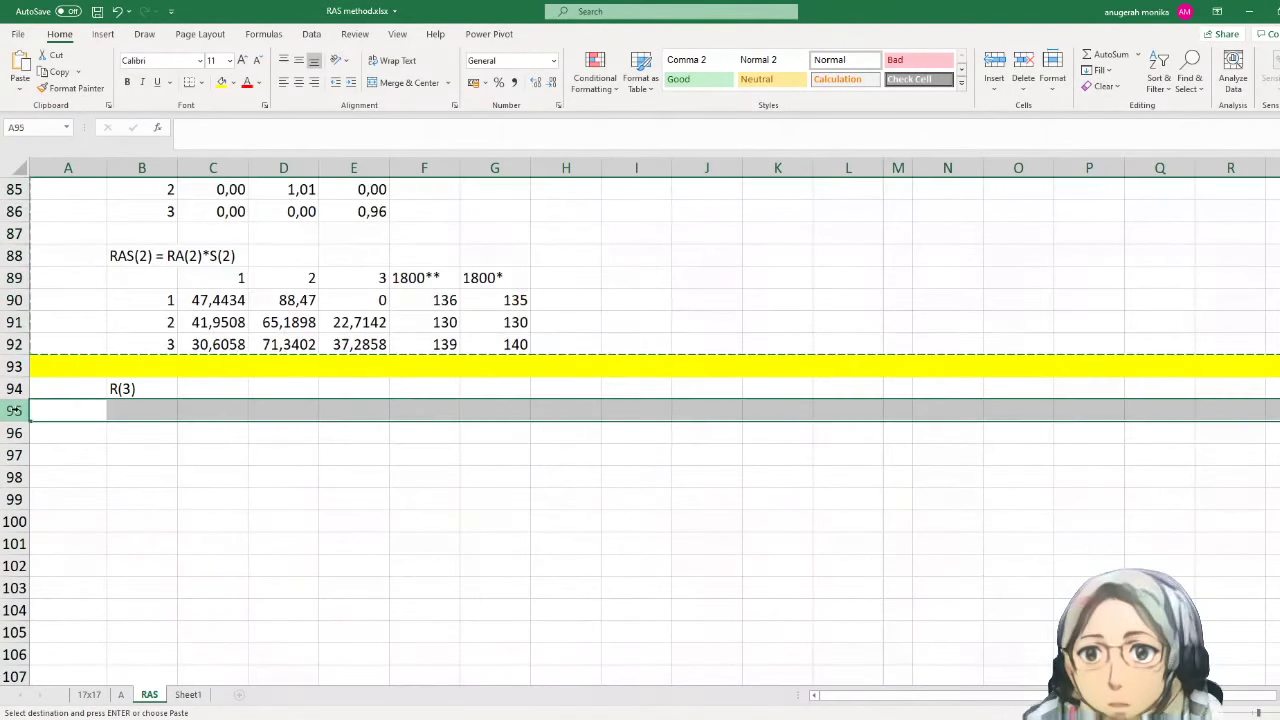
key("ctrl+v")
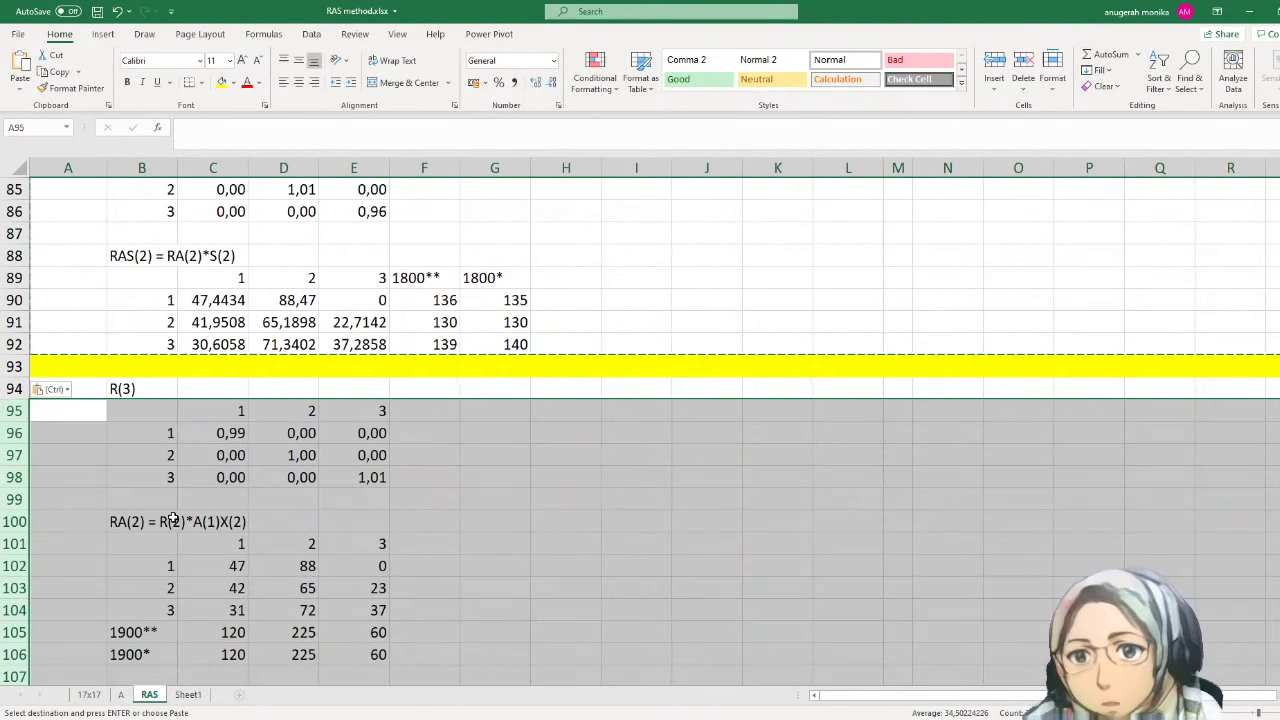
key("Escape")
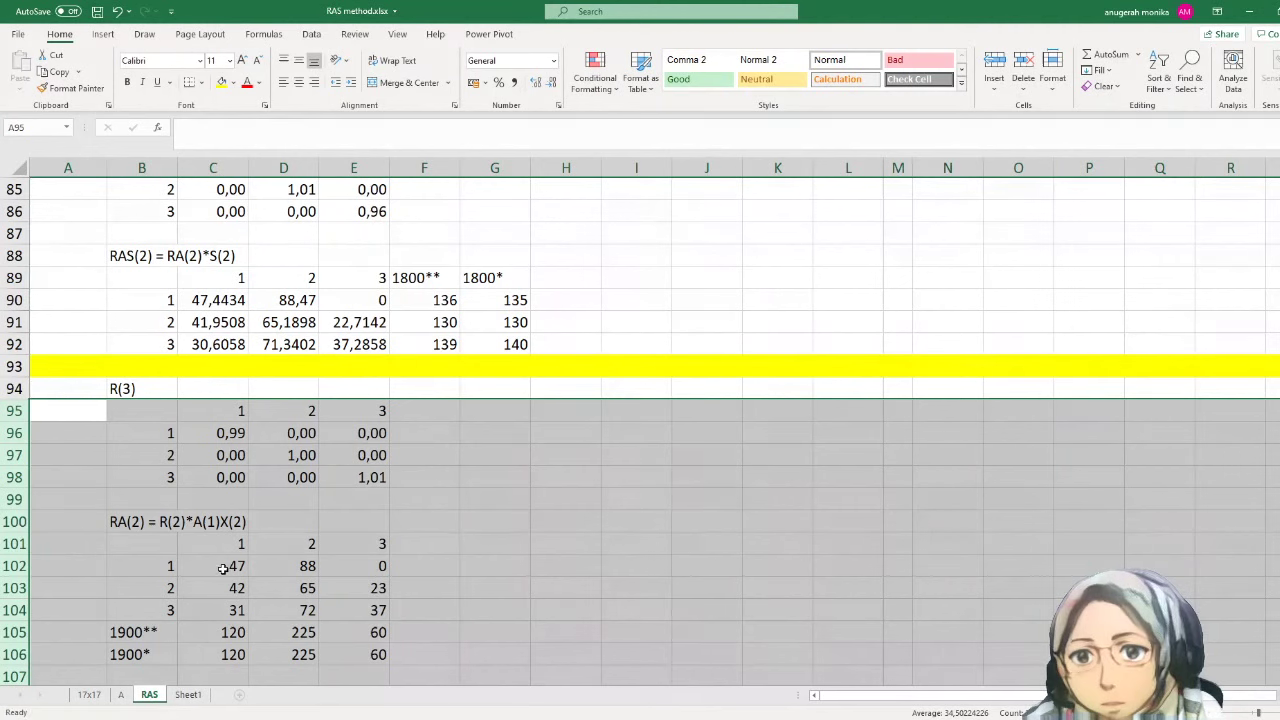
- Check the references in the pasted MMULT formula of cell C102 and the IF formula of cell C96
left_click(214, 566)
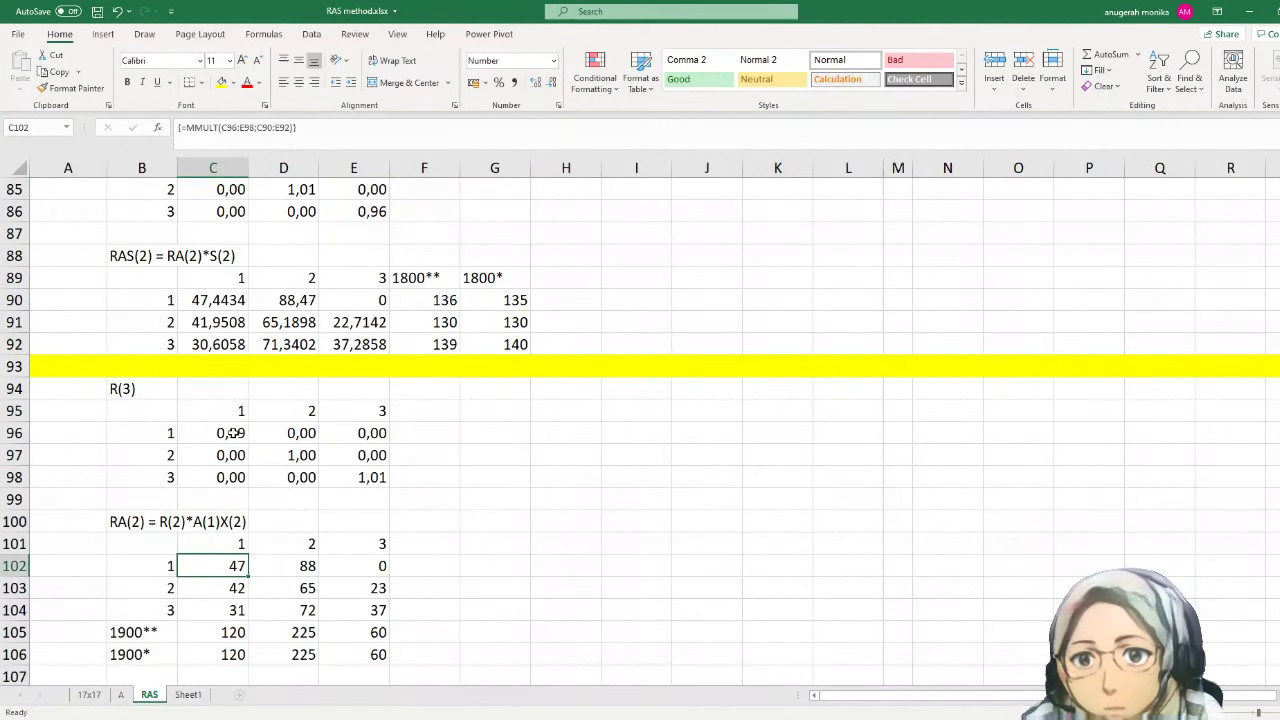
double_click(232, 434)
key("Escape")
- In the formula of cell C110, set the IF comparison to $B44=C$43 and check the cells it references
scroll(262, 472, "down", 4)
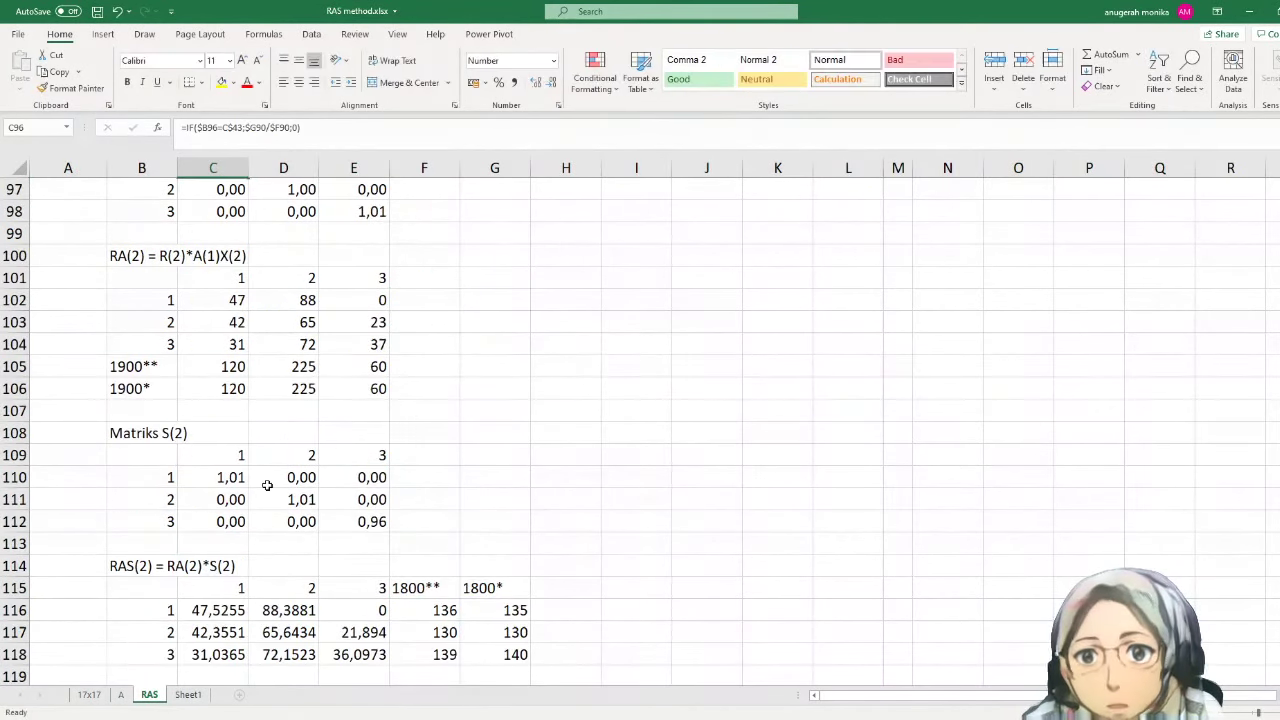
left_click(228, 477)
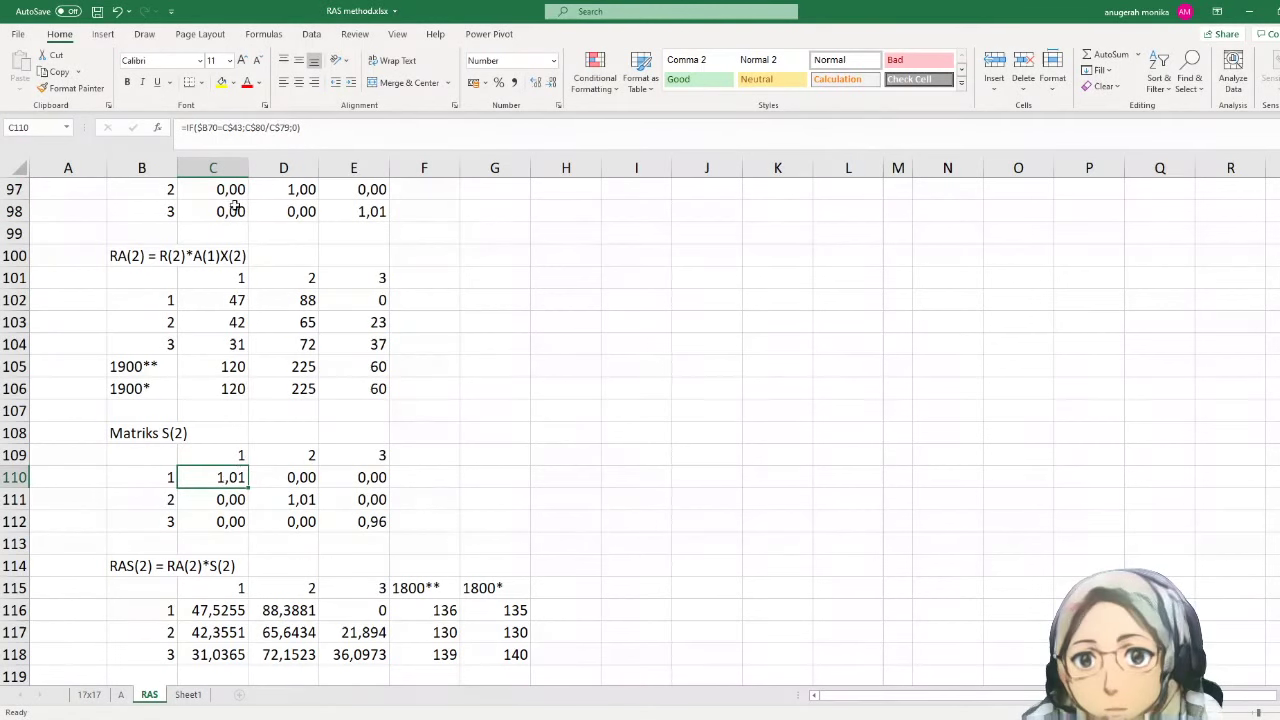
left_click(213, 126)
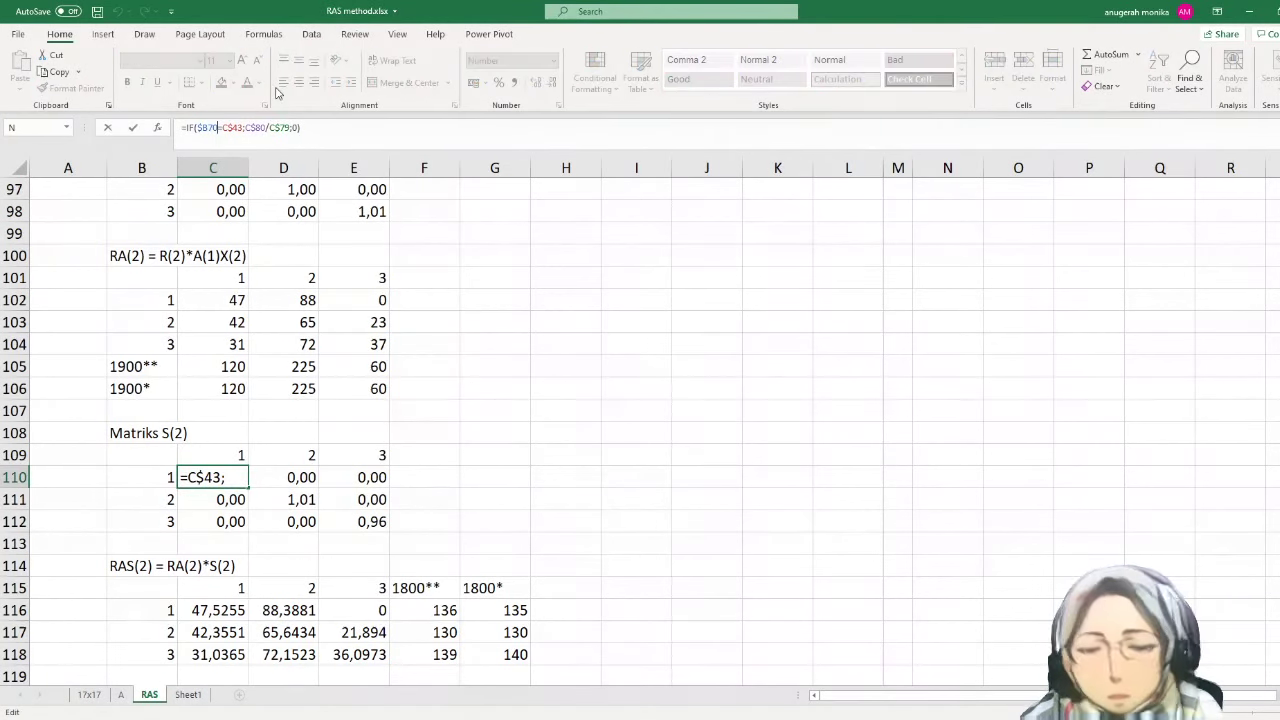
key("BackSpace")
key("BackSpace")
type("44")
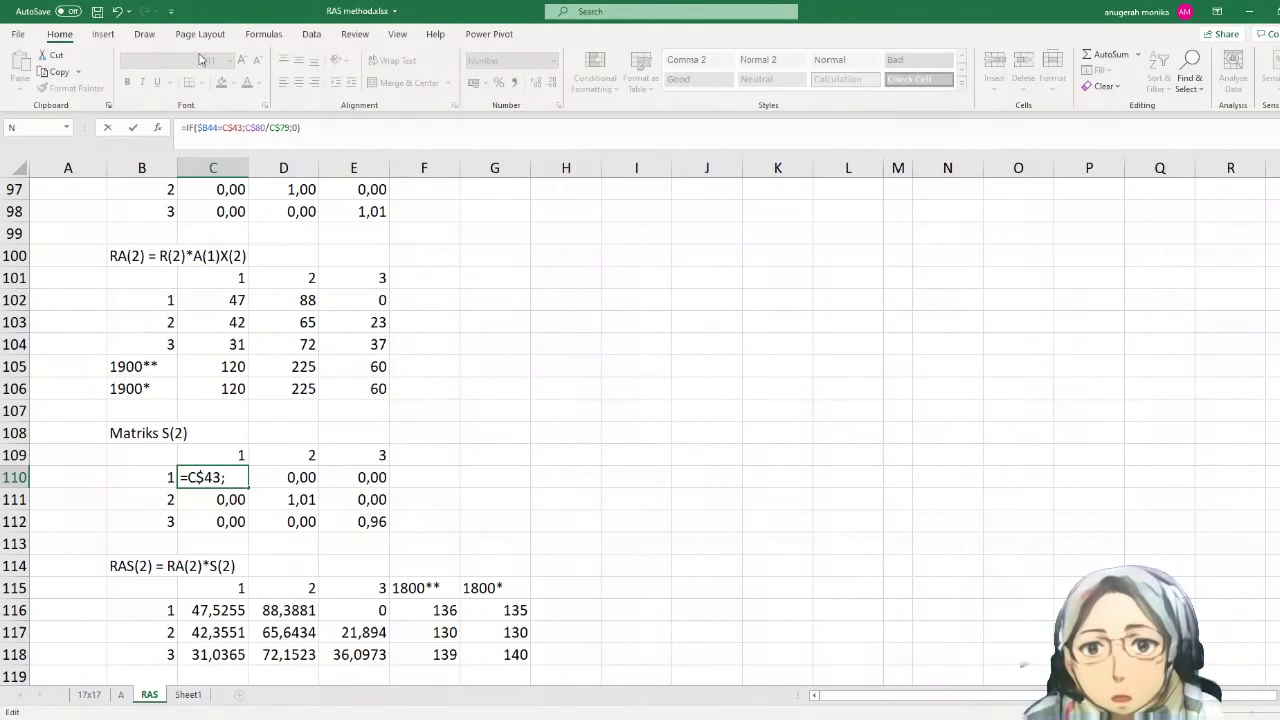
scroll(193, 326, "up", 6)
scroll(193, 326, "up", 16)
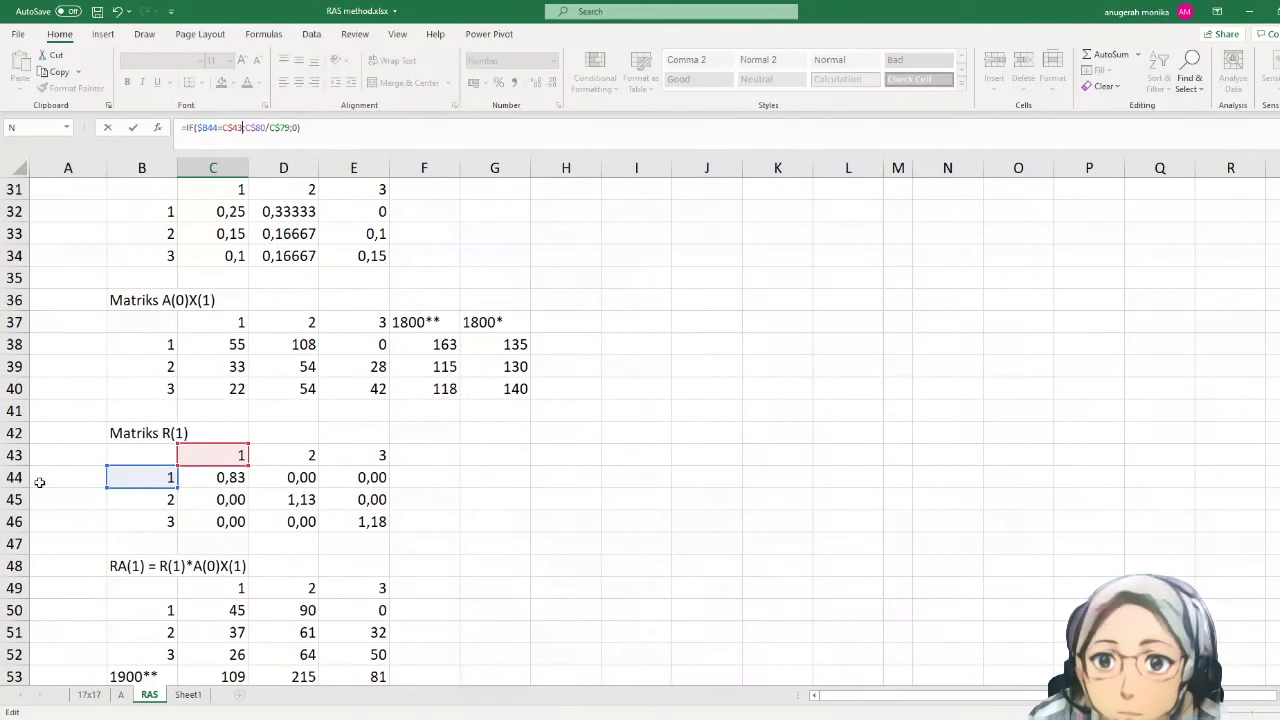
scroll(245, 453, "down", 15)
scroll(256, 455, "down", 8)
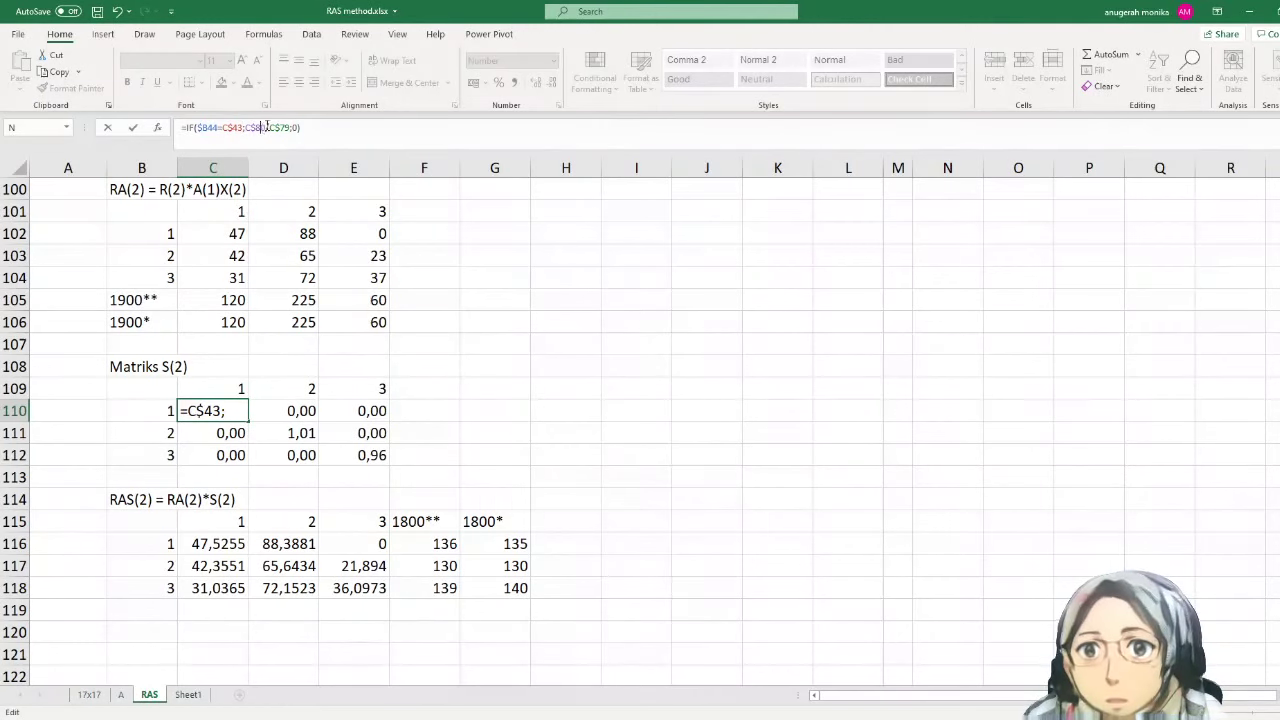
- In the S matrix formula of cell C110, change the ratio to C$112/C$111
left_click(267, 127)
key("Delete")
type("/")
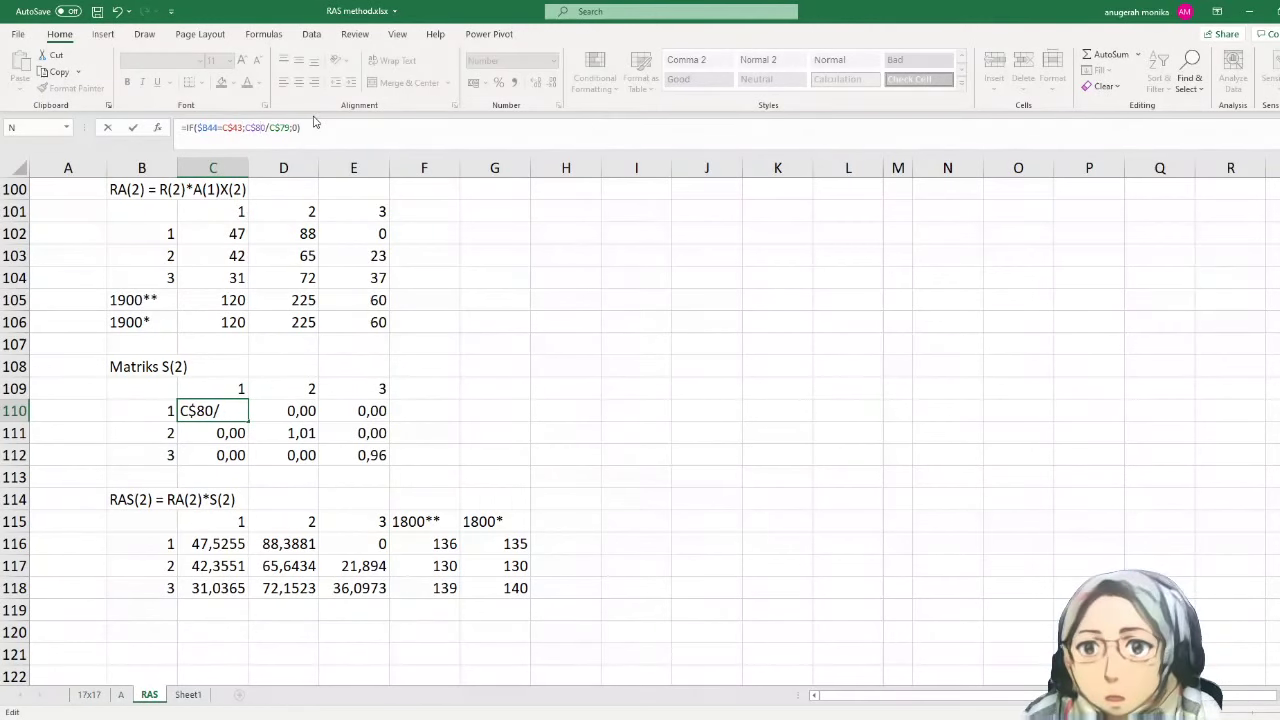
key("Left")
key("BackSpace")
key("BackSpace")
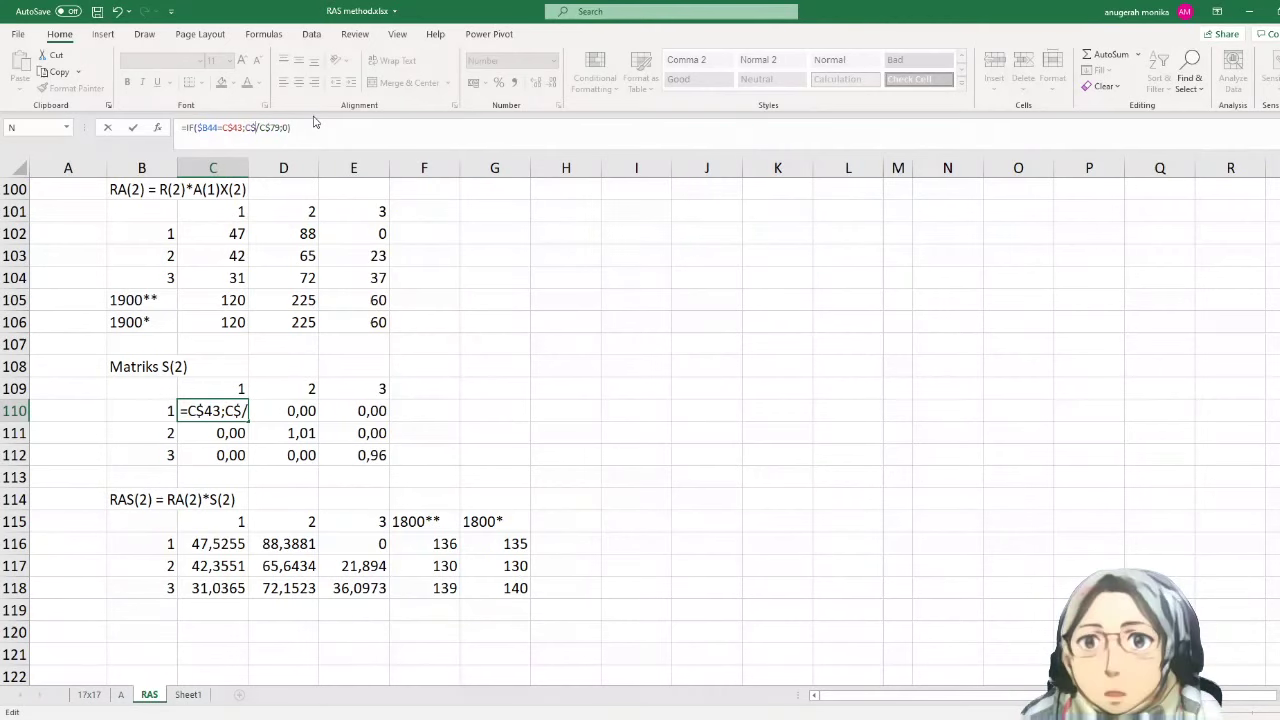
type("112")
key("Right")
key("Right")
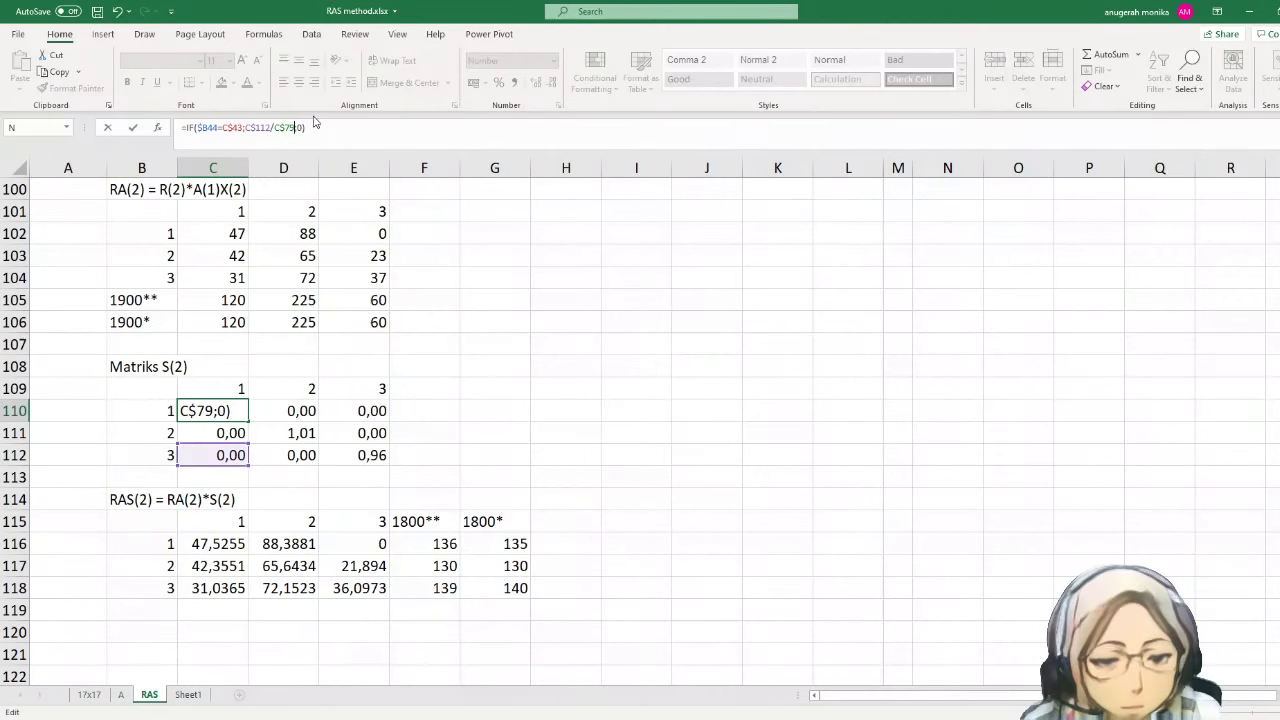
key("BackSpace")
key("BackSpace")
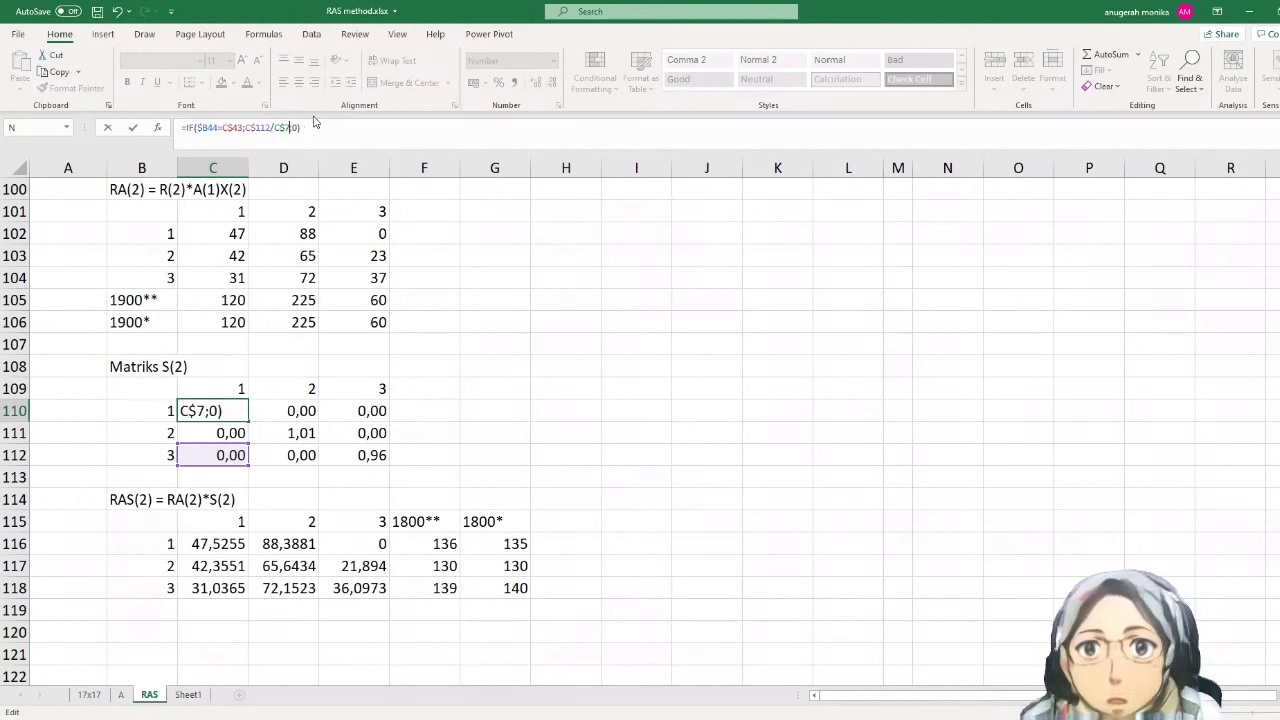
type("111")
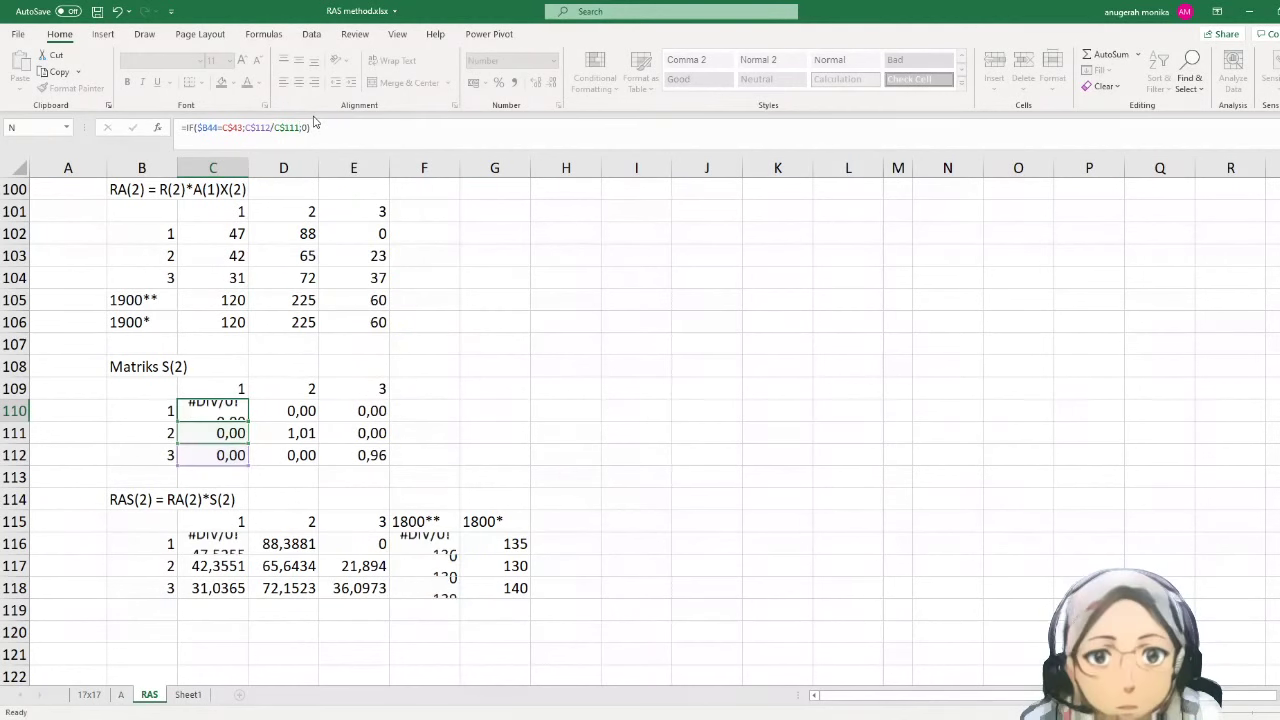
key("Return")
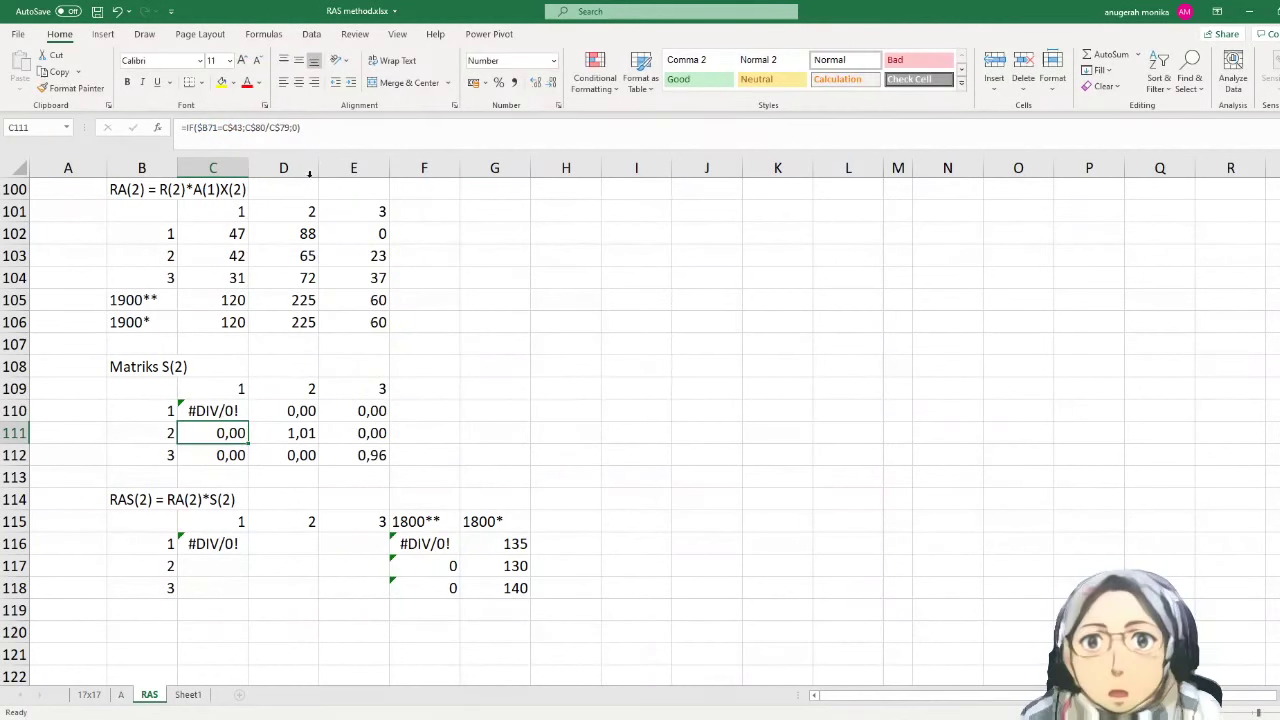
- Correct the ratio in cell C110 so the formula reads =IF($B44=C$43;C$106/C$105;0)
left_click(224, 406)
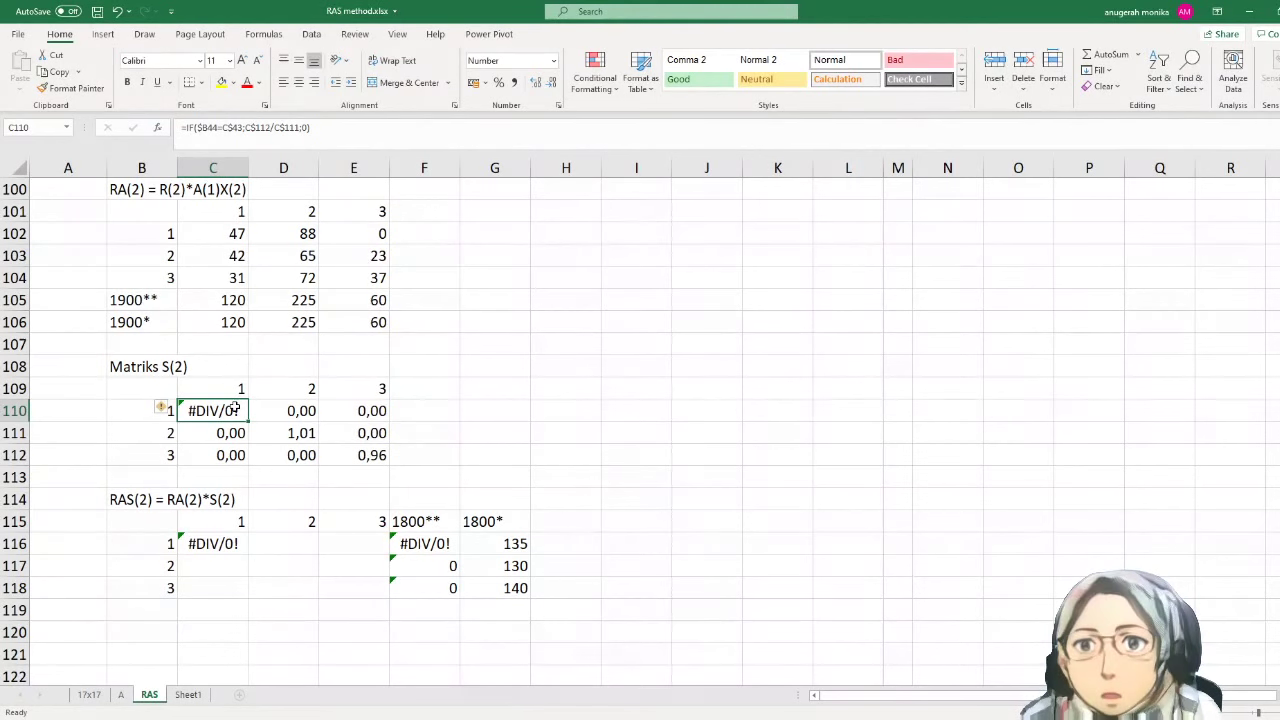
double_click(237, 407)
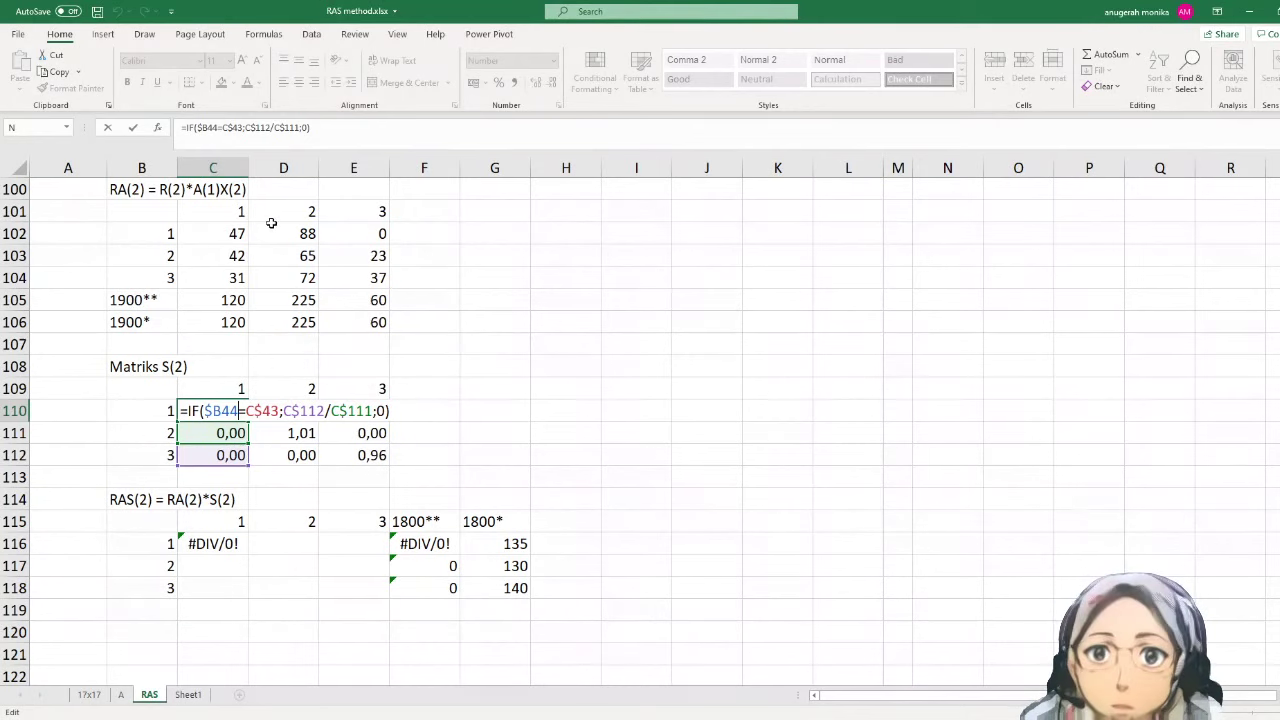
left_click(266, 127)
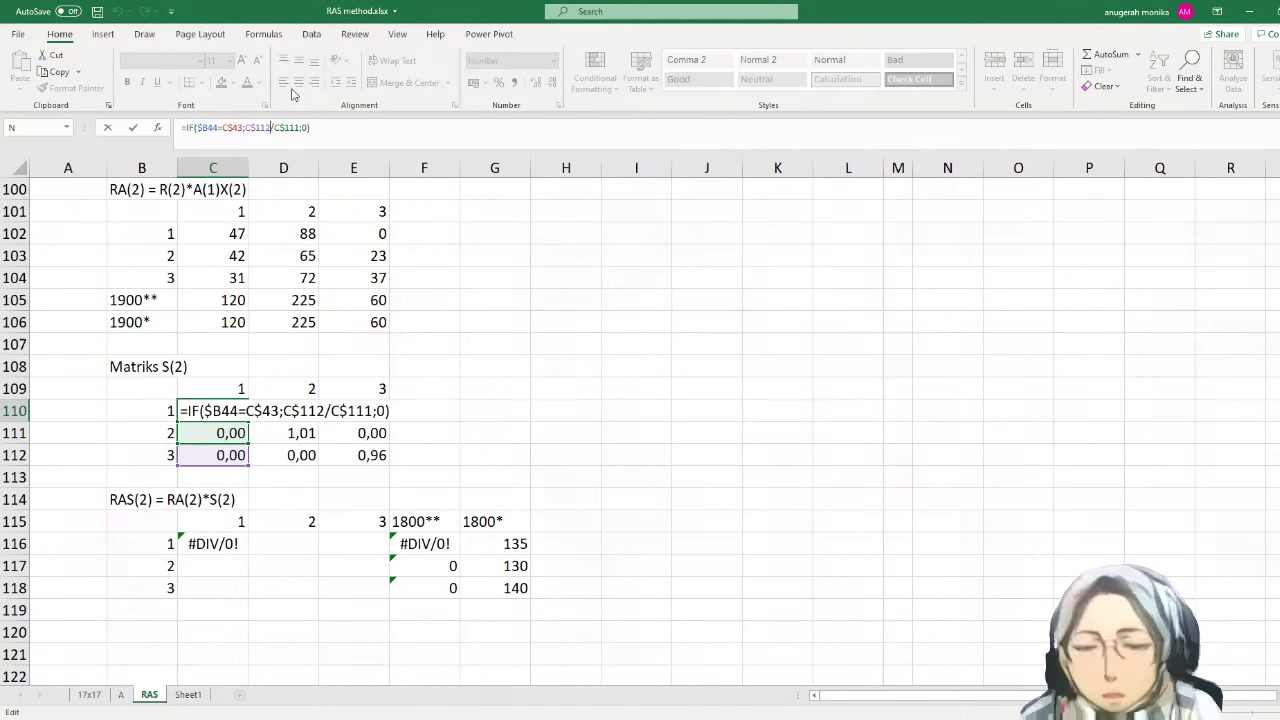
key("BackSpace")
key("BackSpace")
type("06")
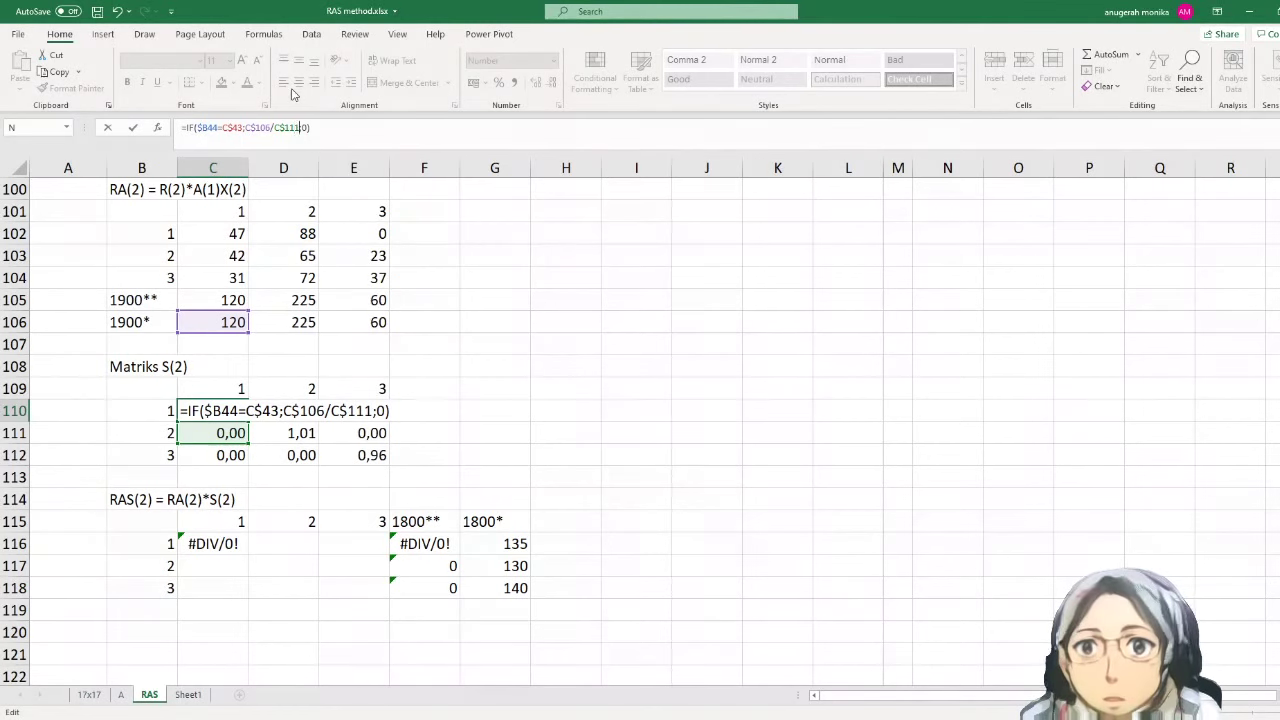
key("BackSpace")
key("BackSpace")
type("05")
key("Return")
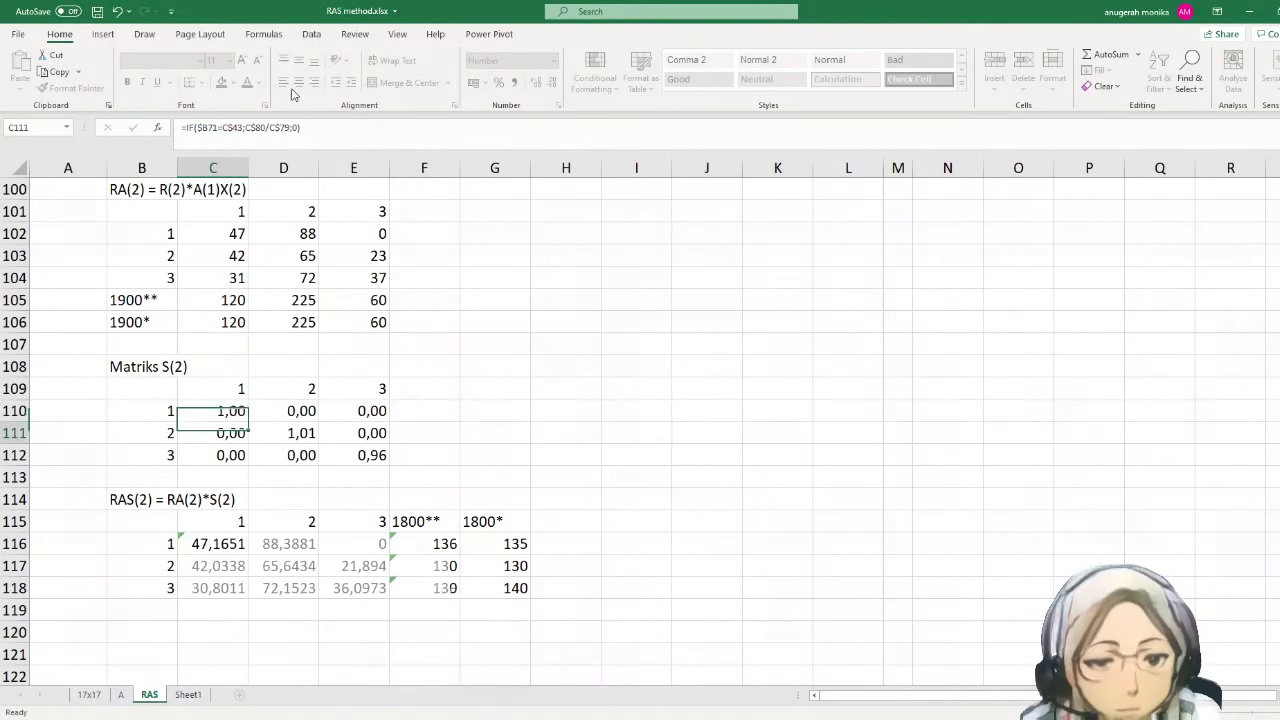
- Fill the corrected C110 formula across the S matrix range C110:E112 and check the copied formula in D112
left_click(208, 411)
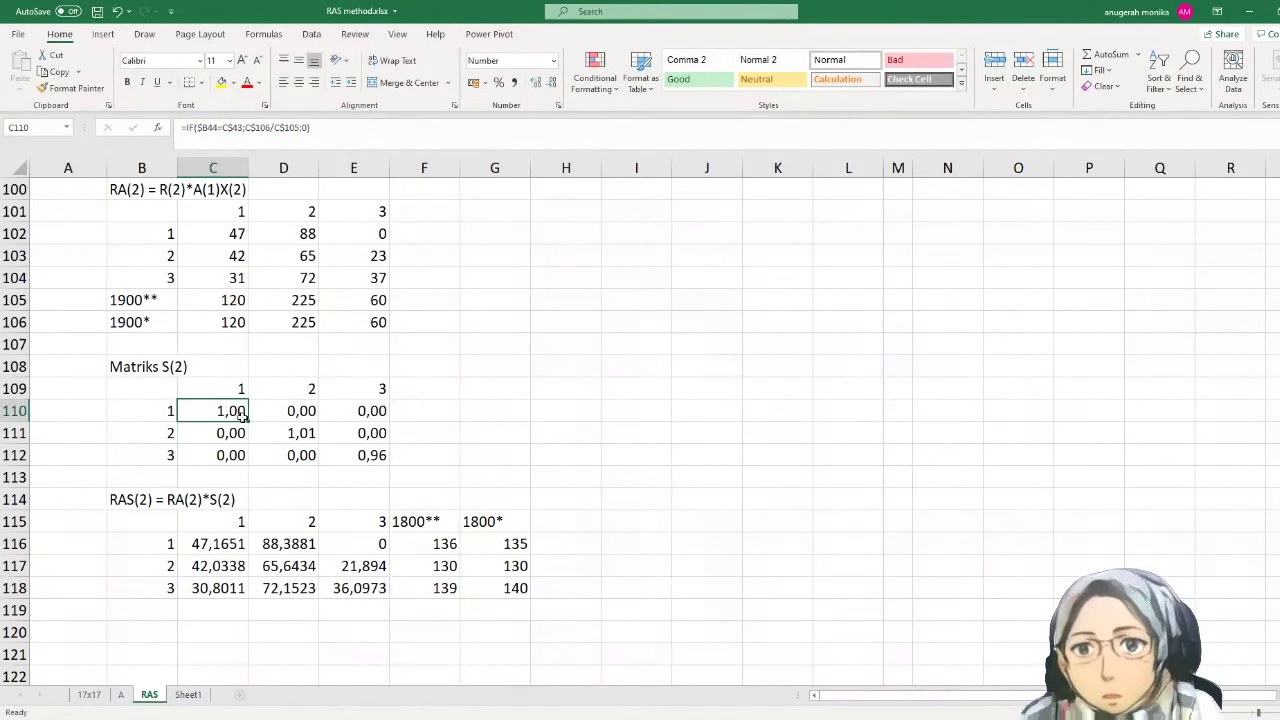
left_click_drag(248, 421, 388, 464)
left_click(224, 411)
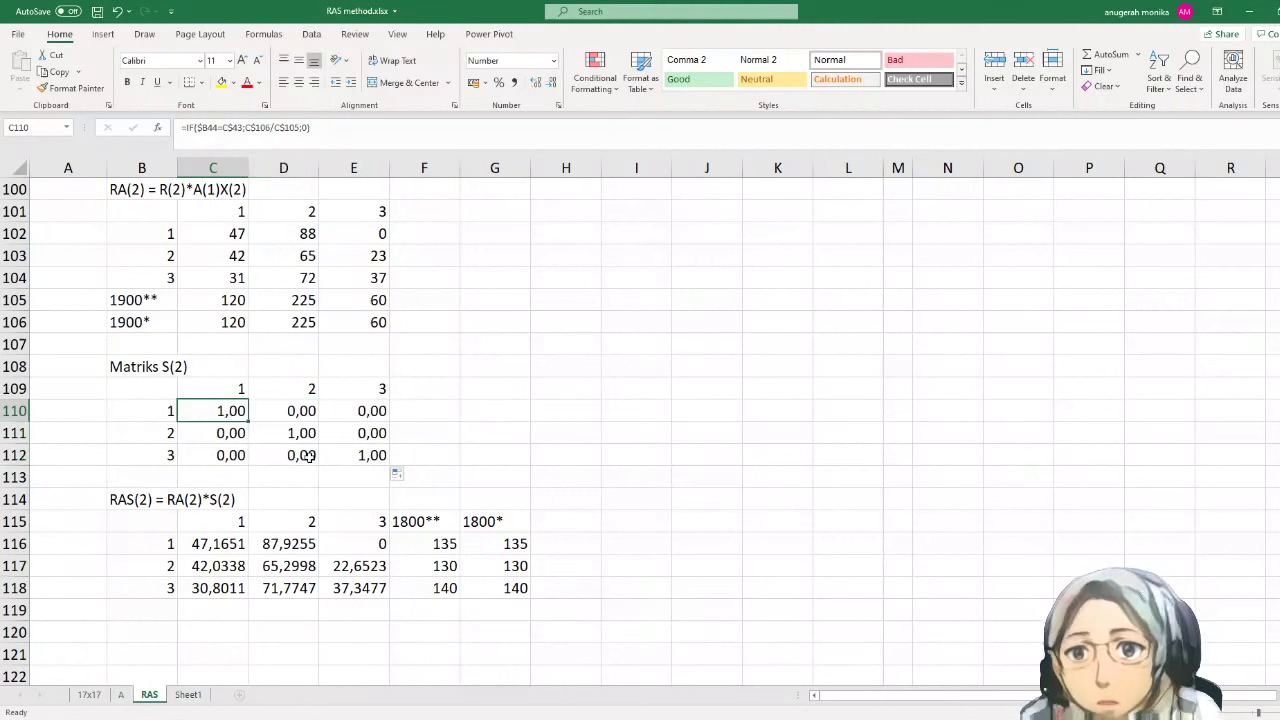
left_click(300, 452)
scroll(150, 500, "up", 2)
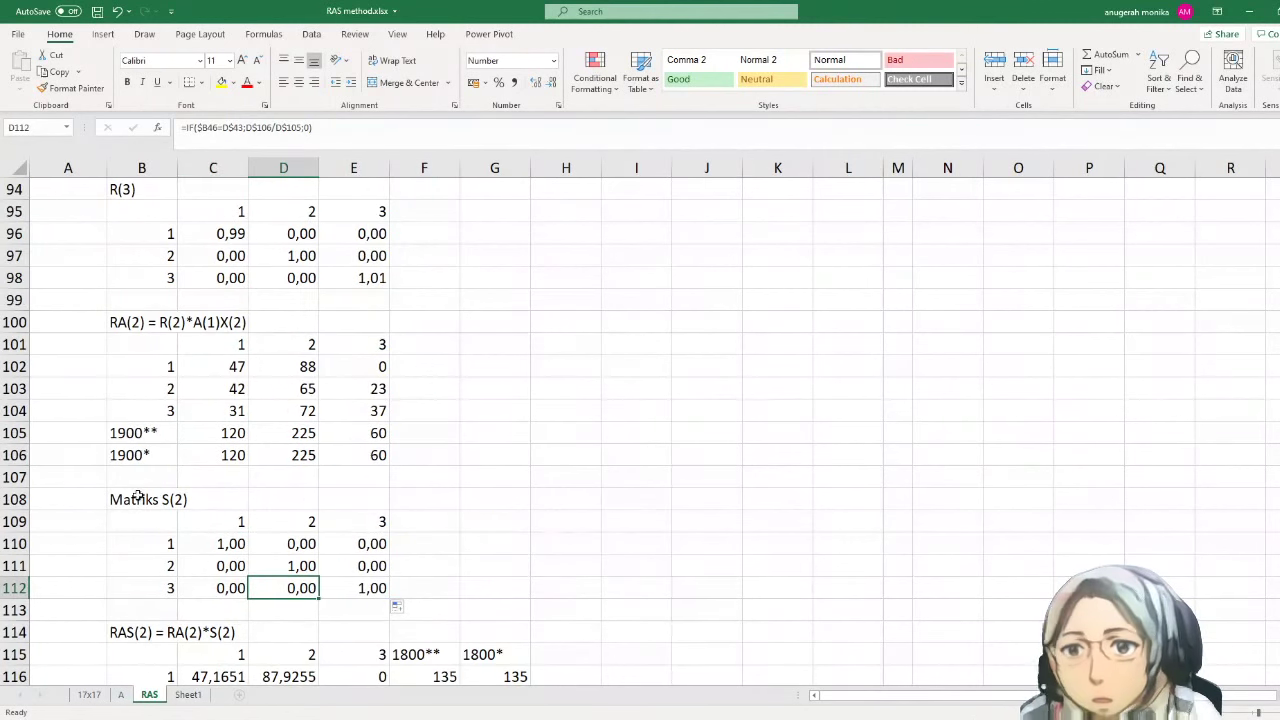
scroll(151, 463, "up", 1)
scroll(156, 469, "down", 1)
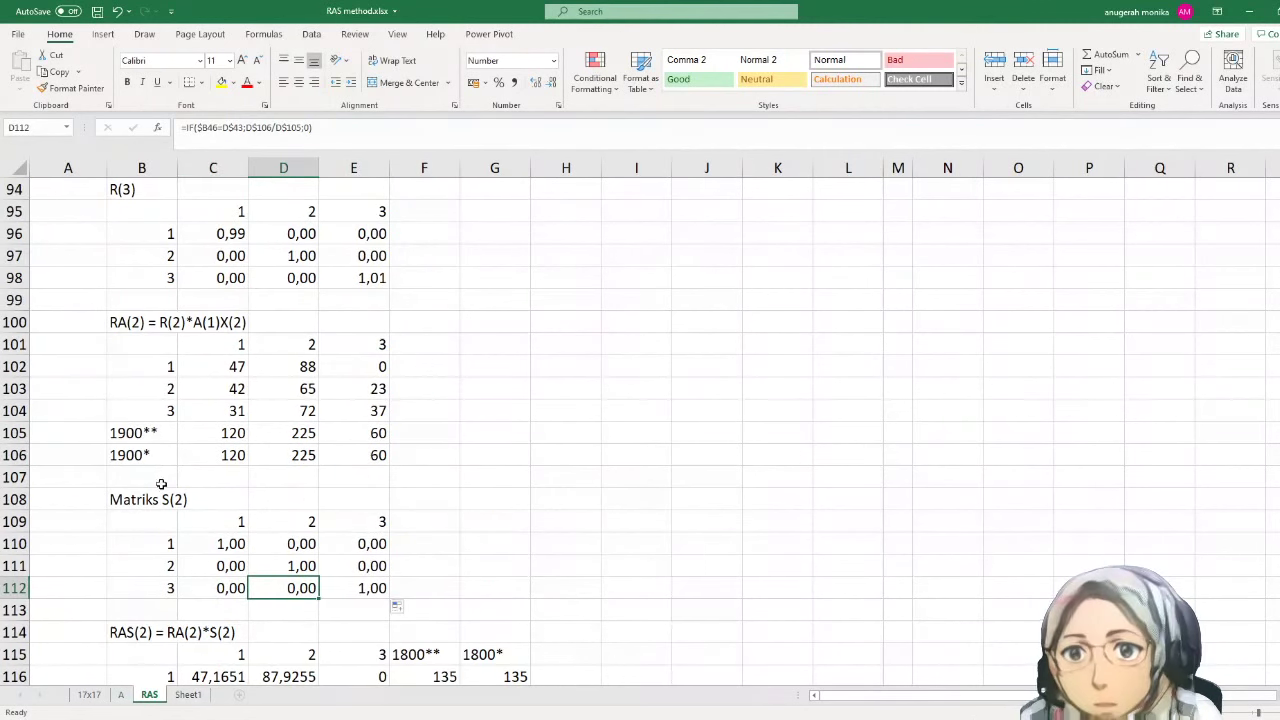
- Change the label in cell B100 to RA(3) = R(3)*A(2)X(3)
left_click(115, 321)
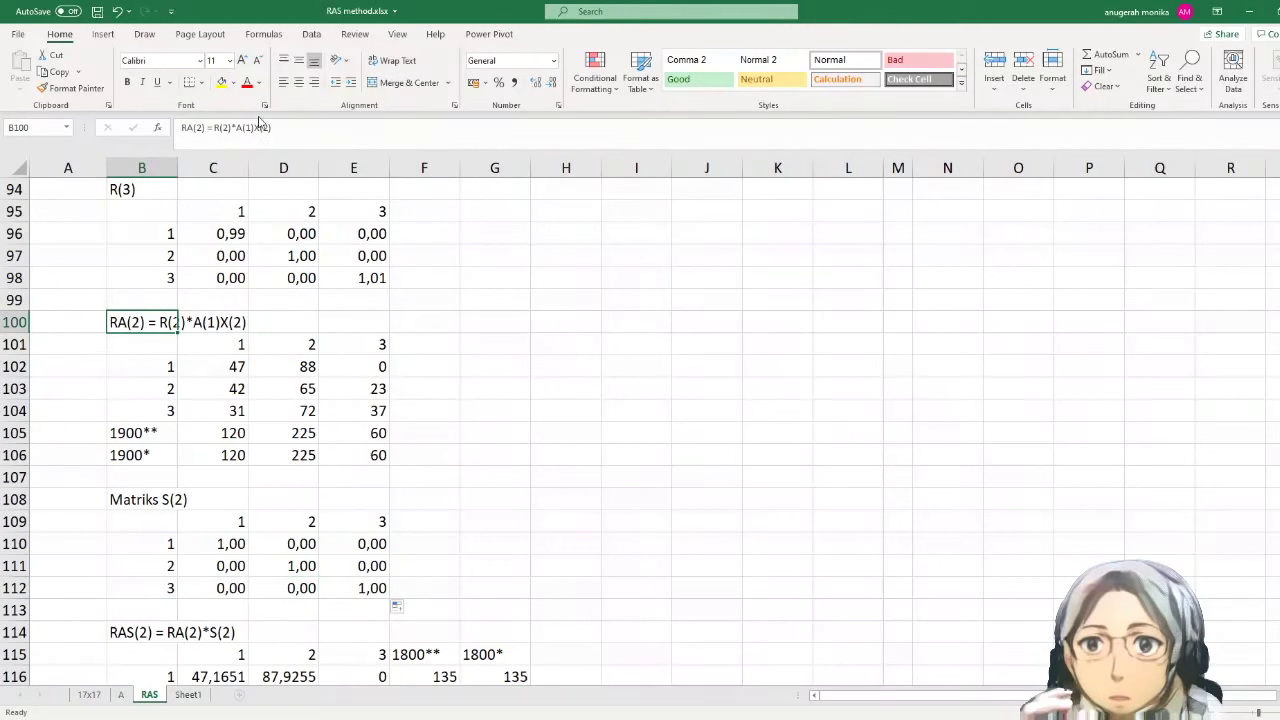
left_click(201, 130)
key("BackSpace")
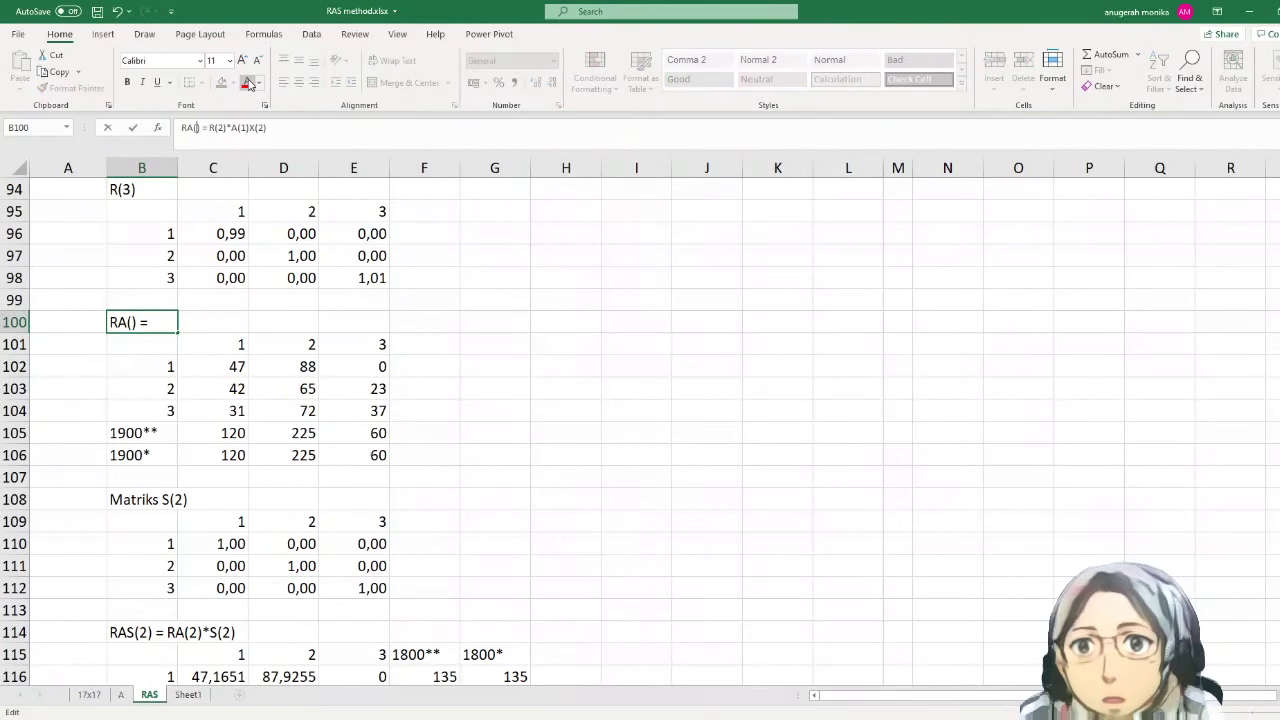
type("3")
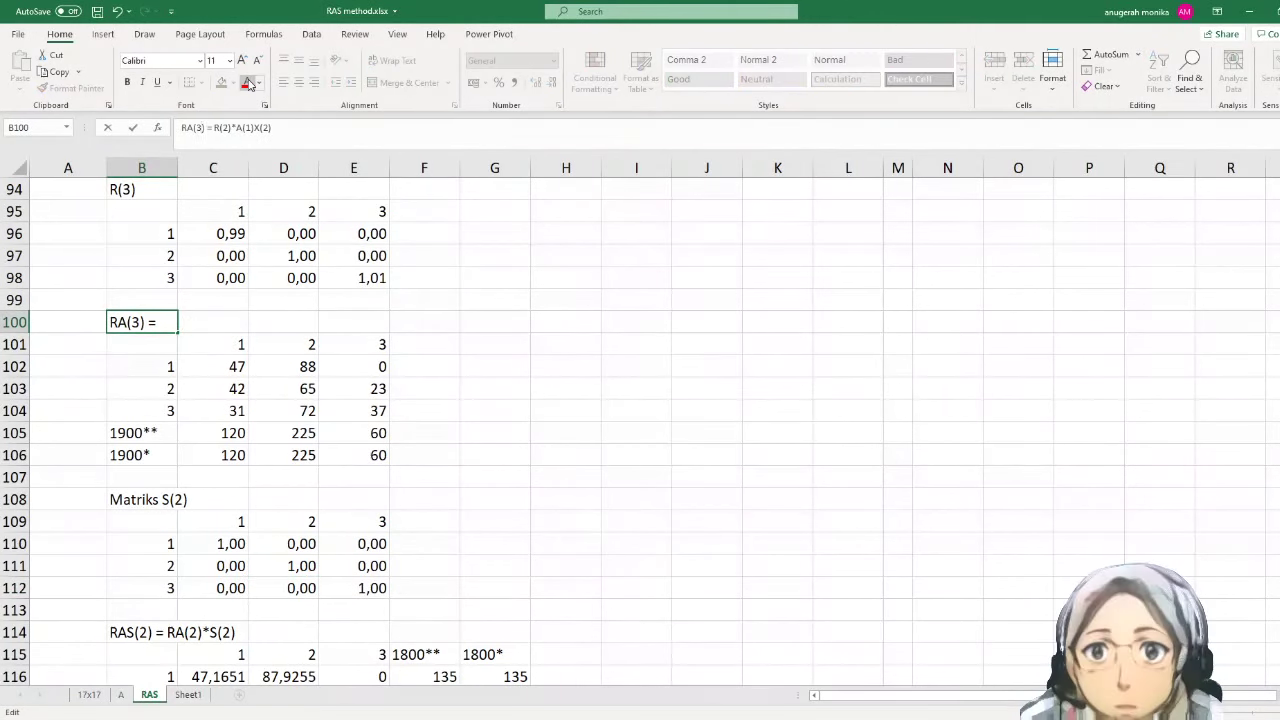
key("Right")
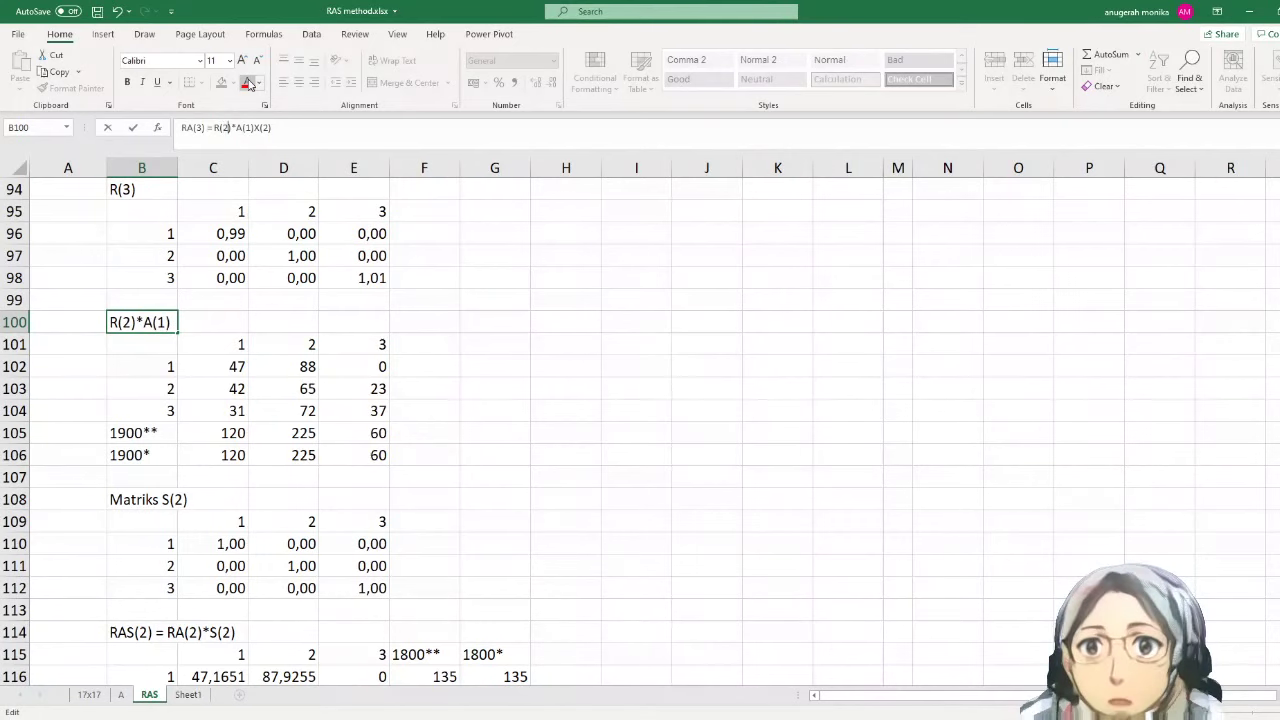
key("BackSpace")
type("3")
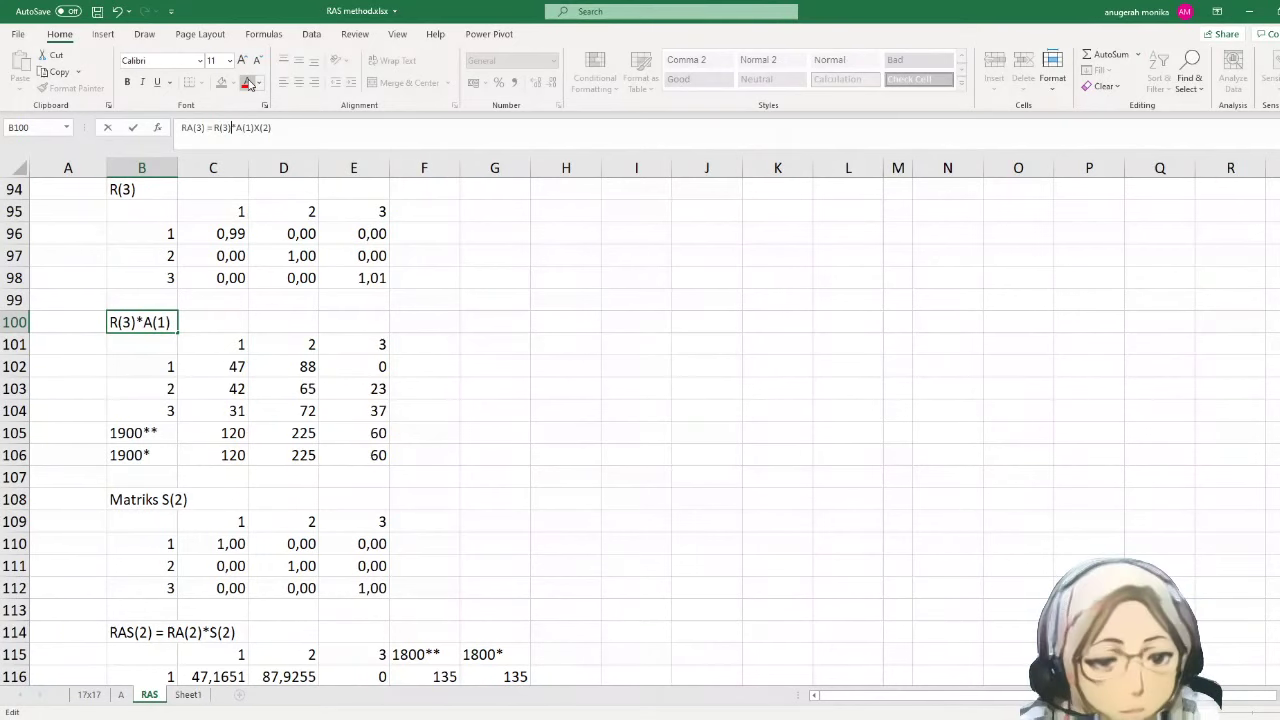
key("BackSpace")
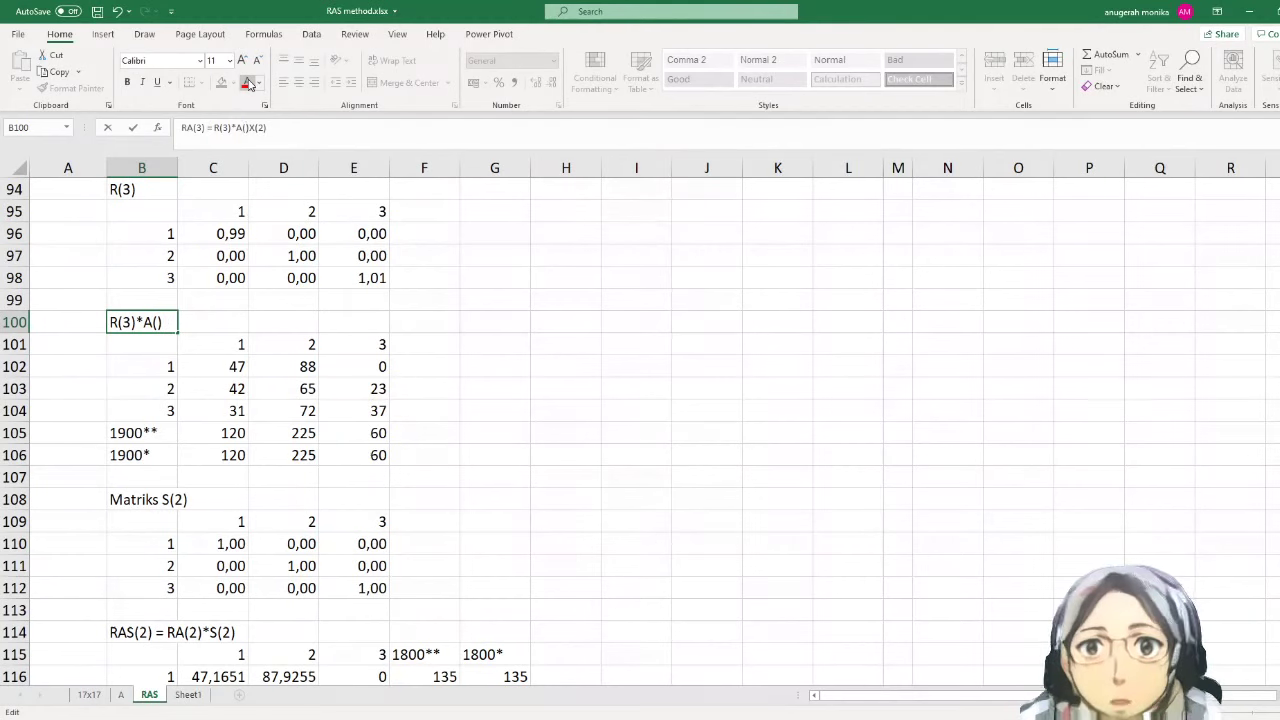
type("2")
key("Right")
key("Right")
key("BackSpace")
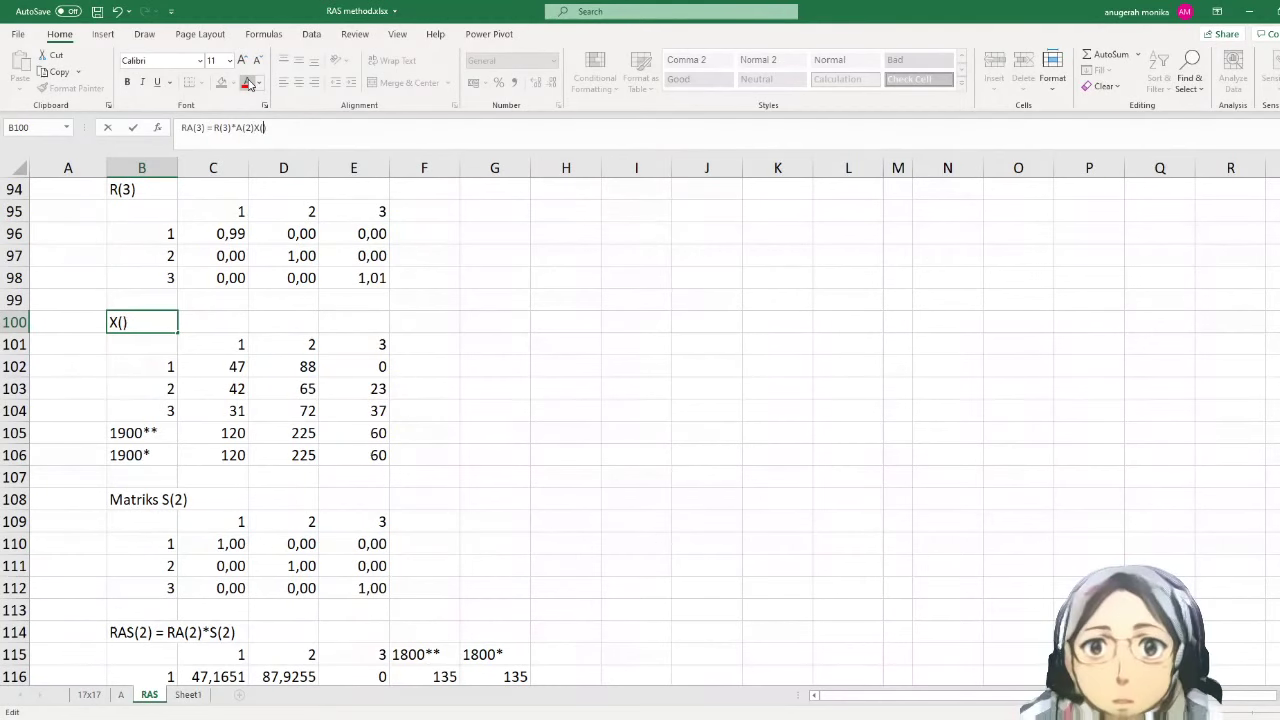
type("3")
key("Return")
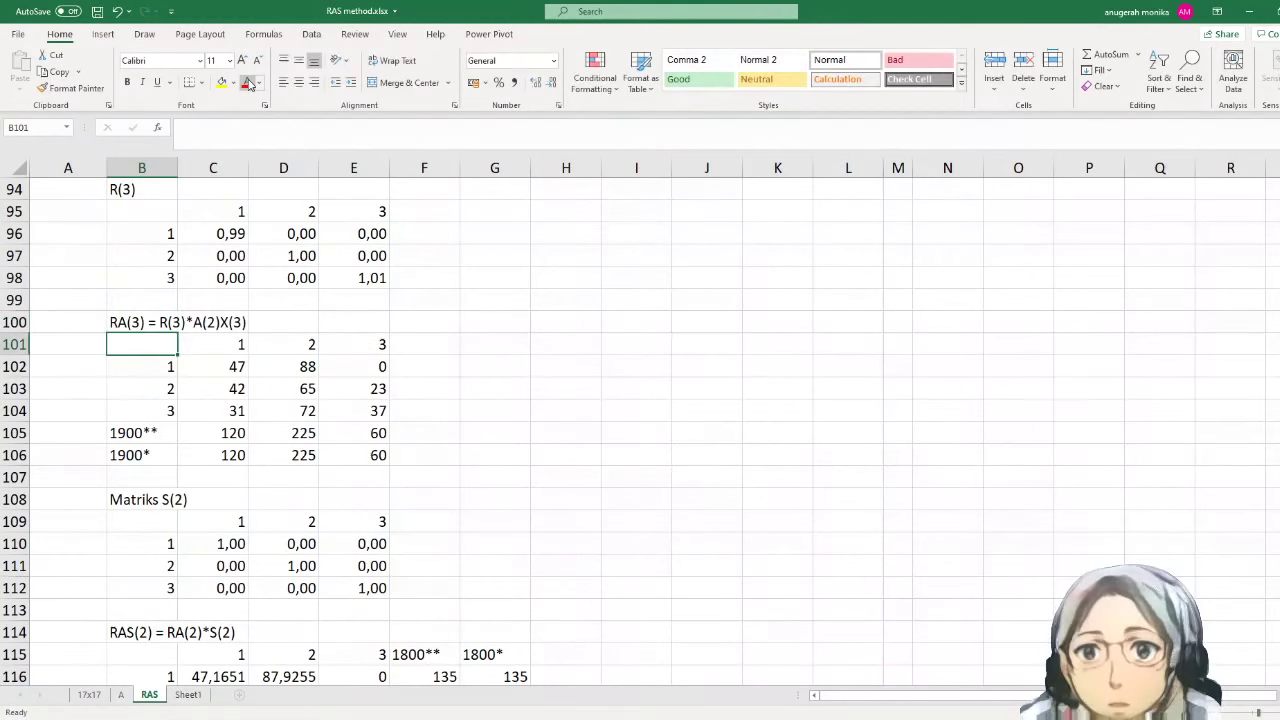
- Change the label in cell B108 to Matriks S(3)
left_click(152, 497)
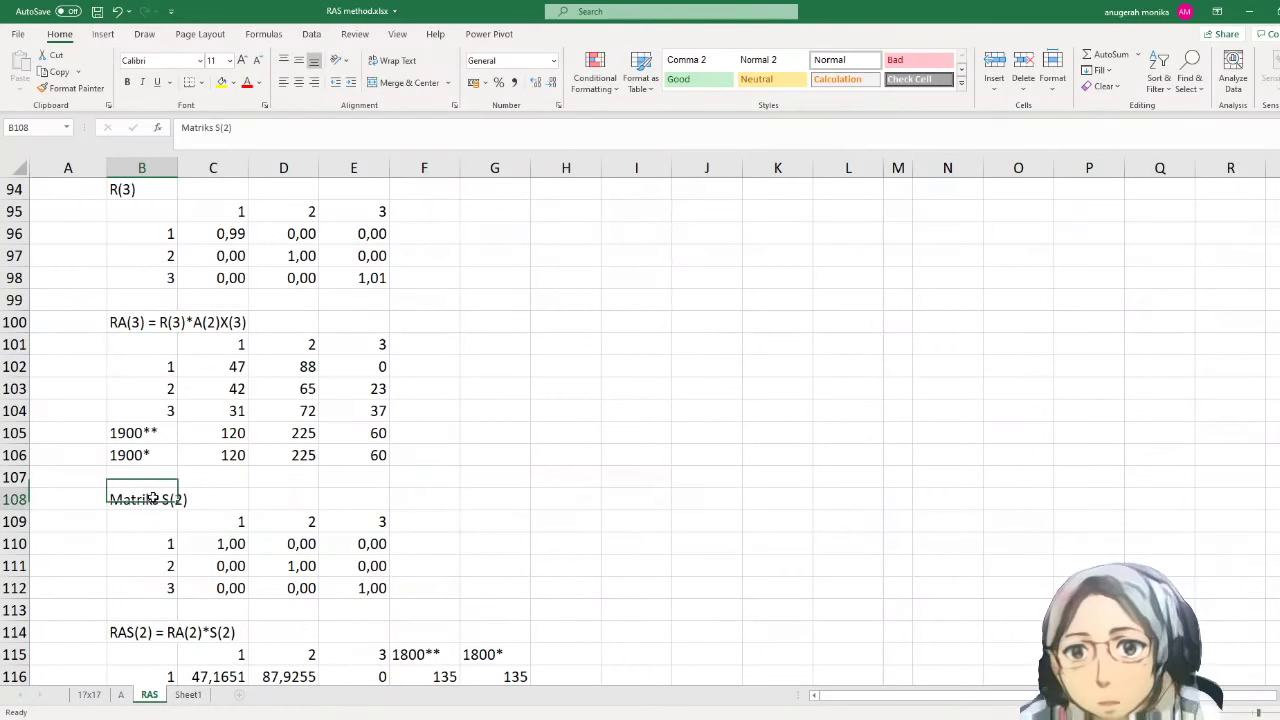
left_click(228, 131)
key("BackSpace")
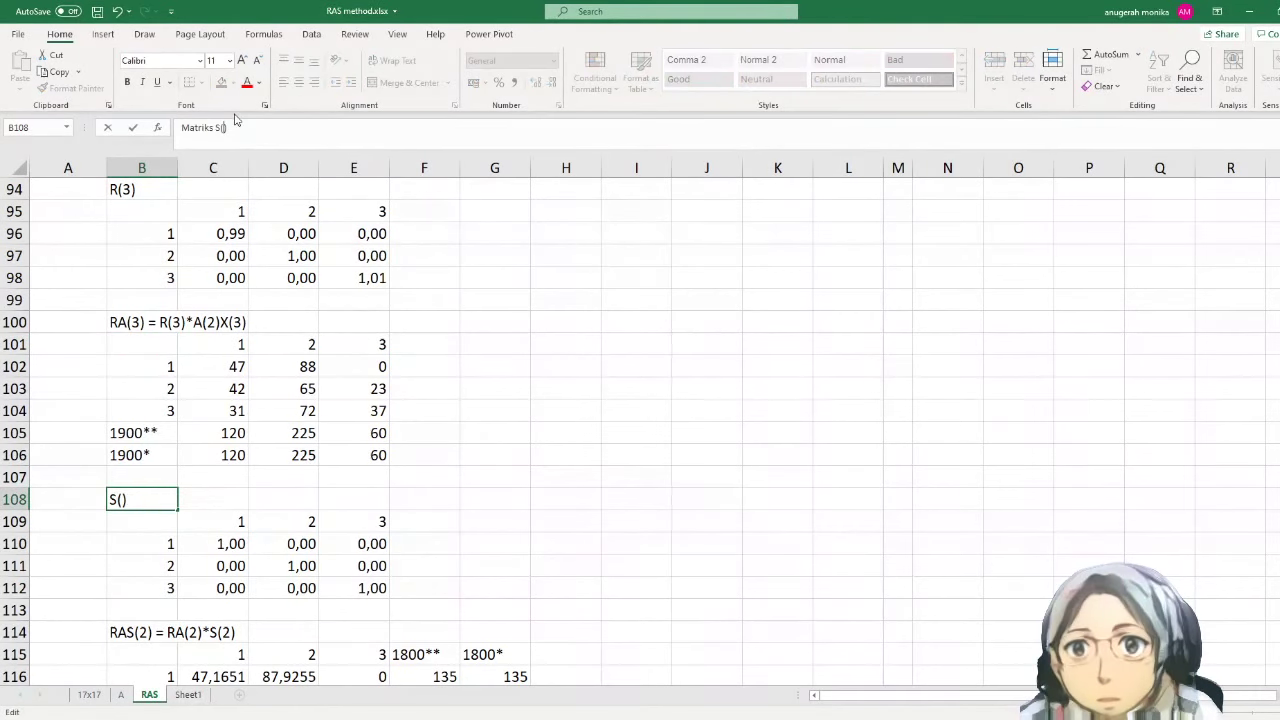
type("3")
key("Return")
- Change the label in cell B114 to RAS(3) = RA(3)*S()
scroll(240, 262, "down", 5)
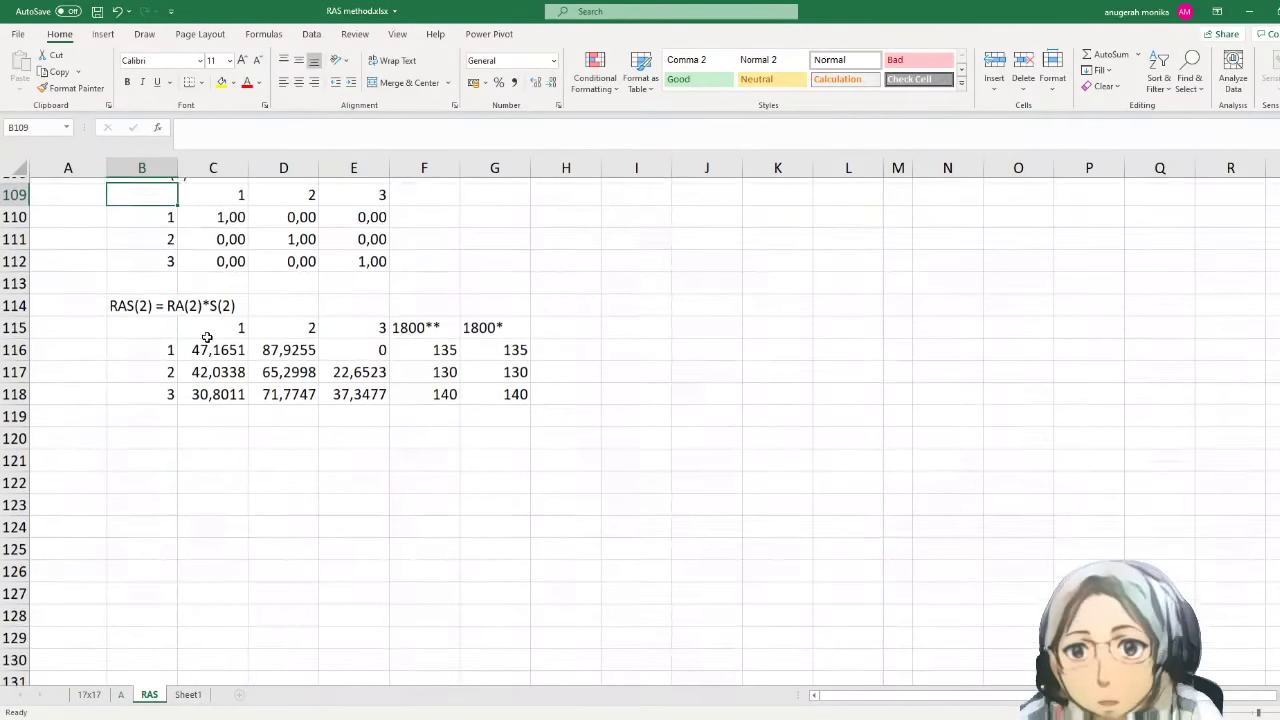
left_click(116, 305)
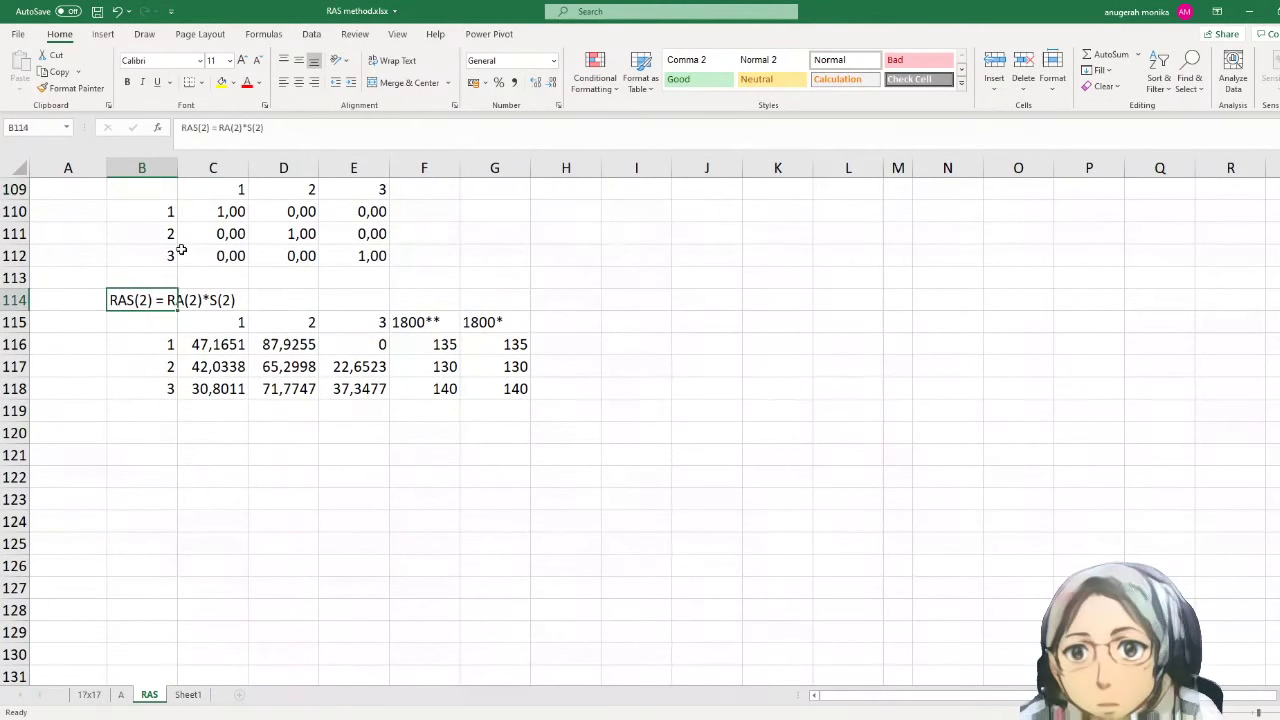
left_click(210, 128)
key("BackSpace")
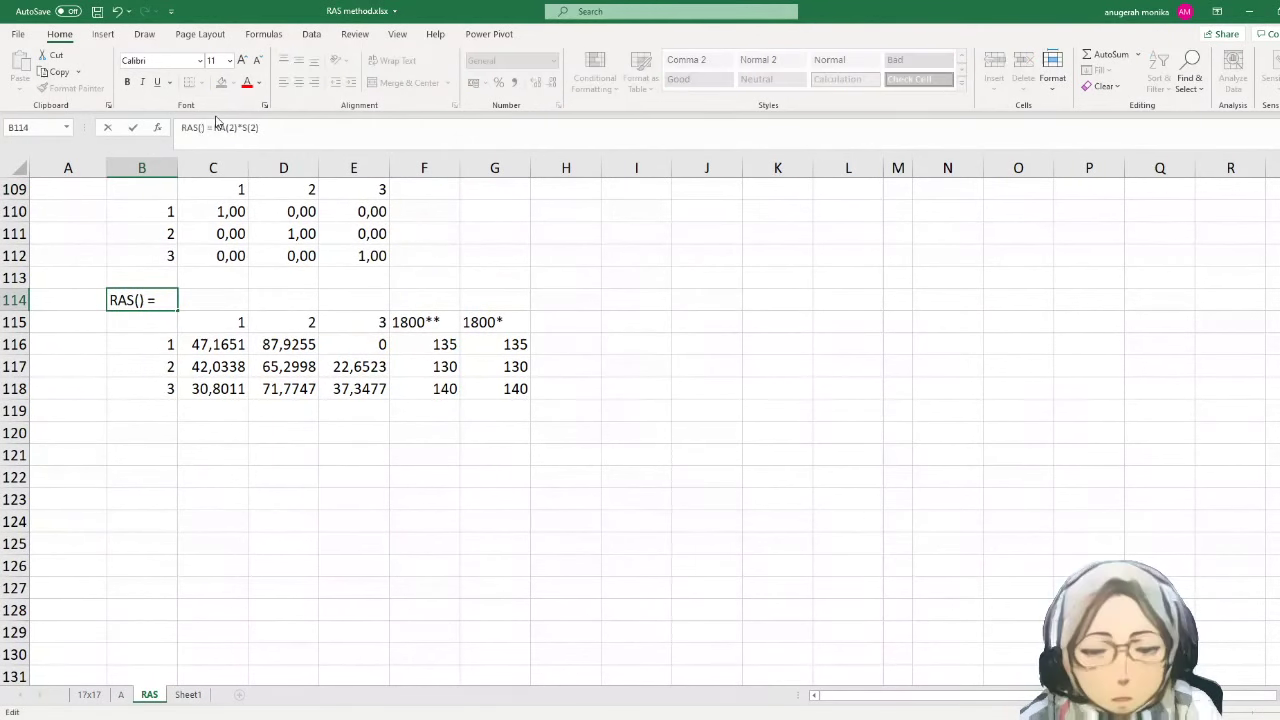
type("3")
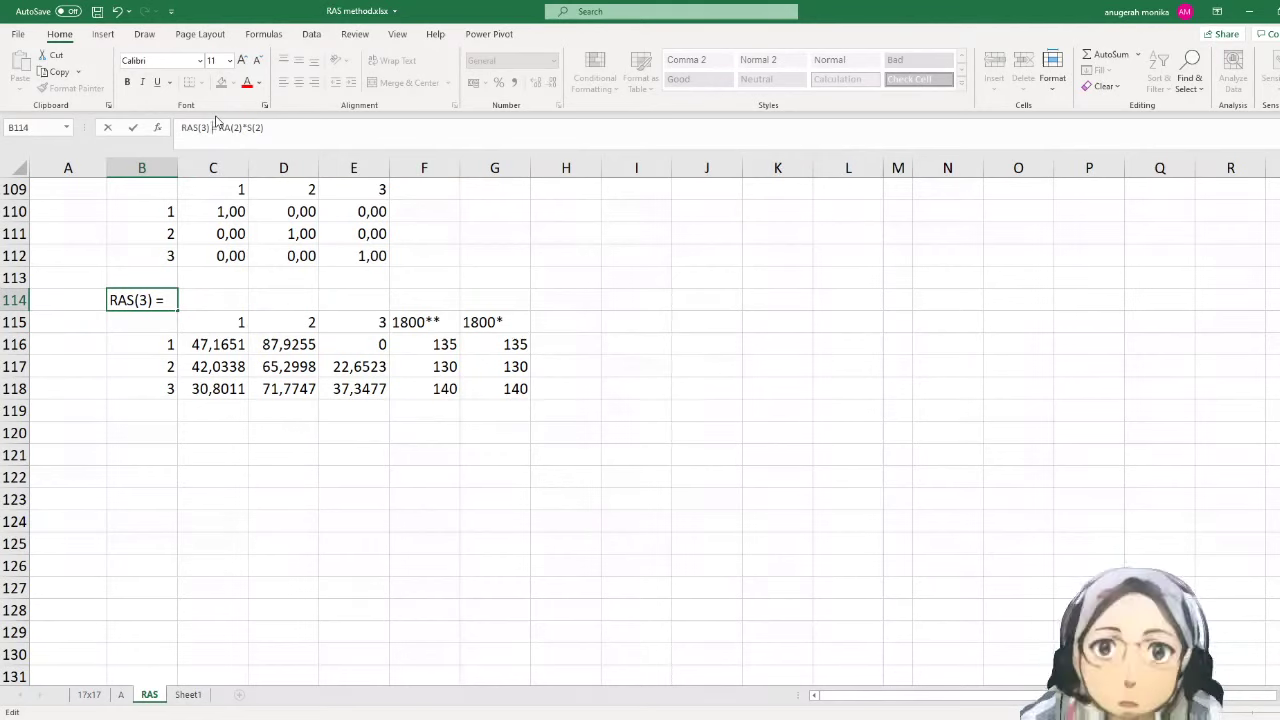
key("Right")
key("Right")
key("Right")
key("Right")
key("Right")
key("Right")
key("Right")
key("BackSpace")
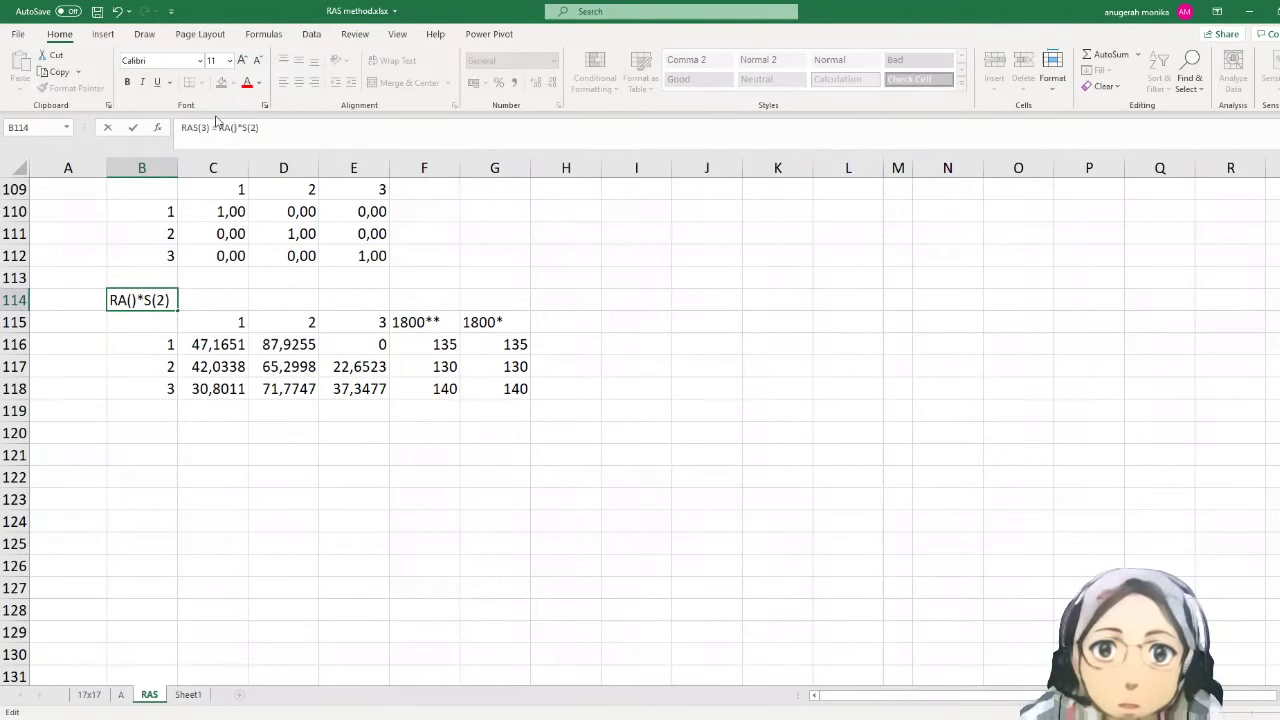
type("3")
key("Right")
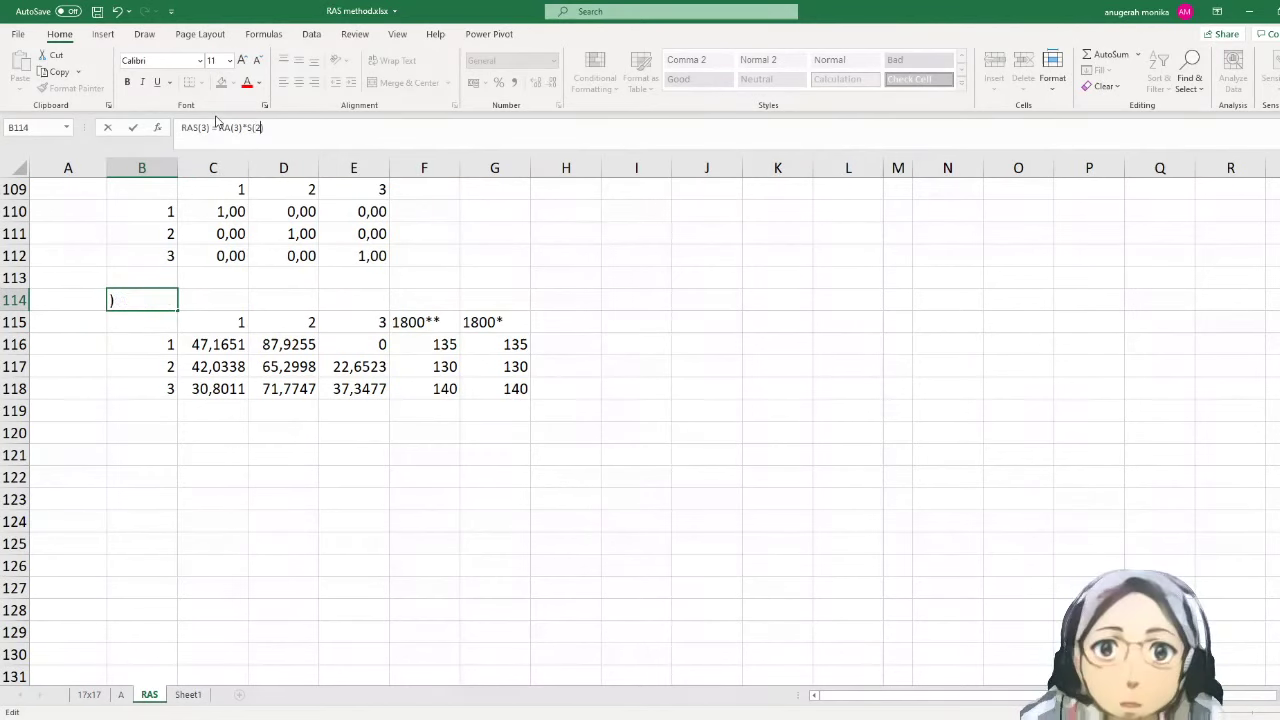
key("BackSpace")
key("Return")
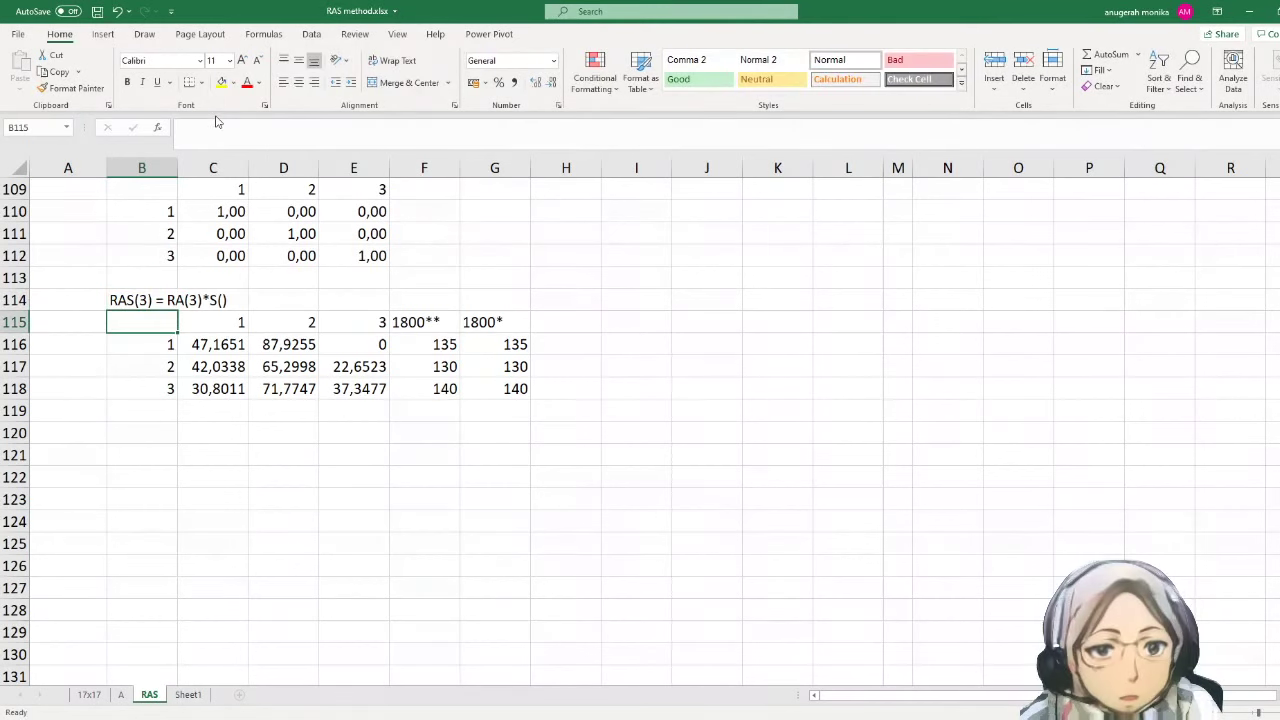
key("Down")
key("Down")
key("Down")
key("Down")
key("Down")
key("Down")
key("Down")
key("Down")
scroll(166, 426, "up", 4)
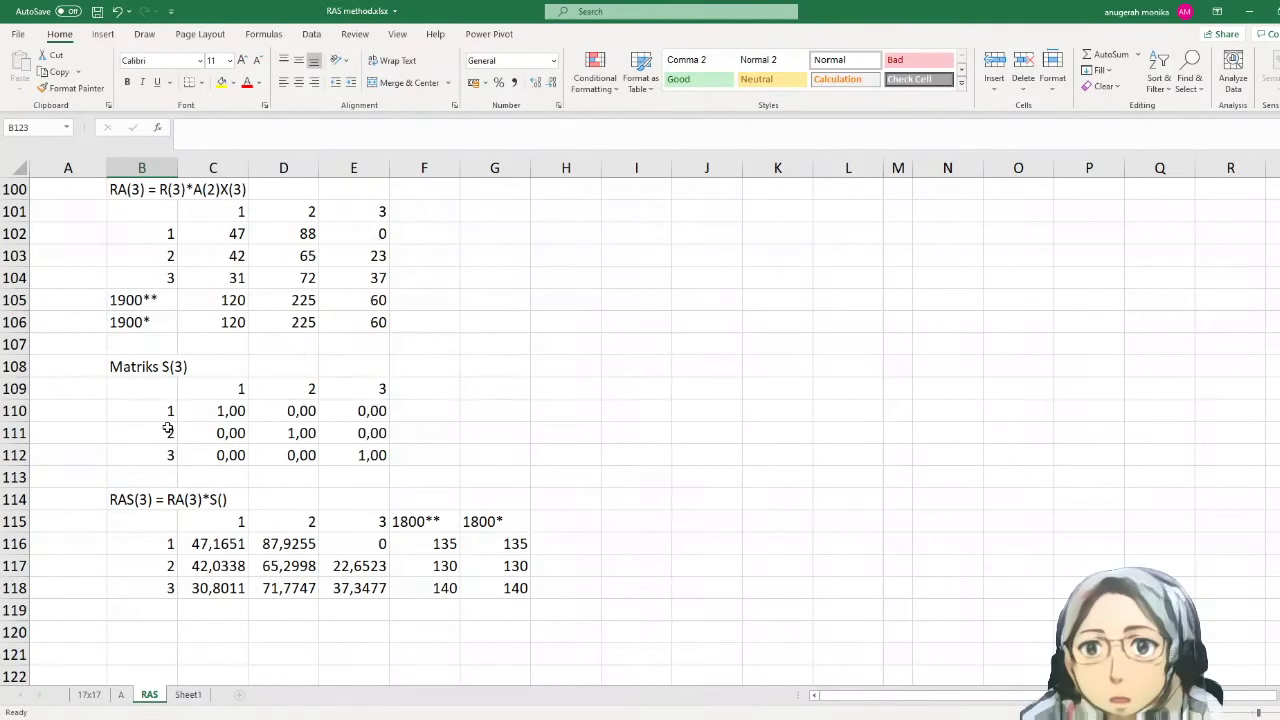
scroll(166, 426, "up", 4)
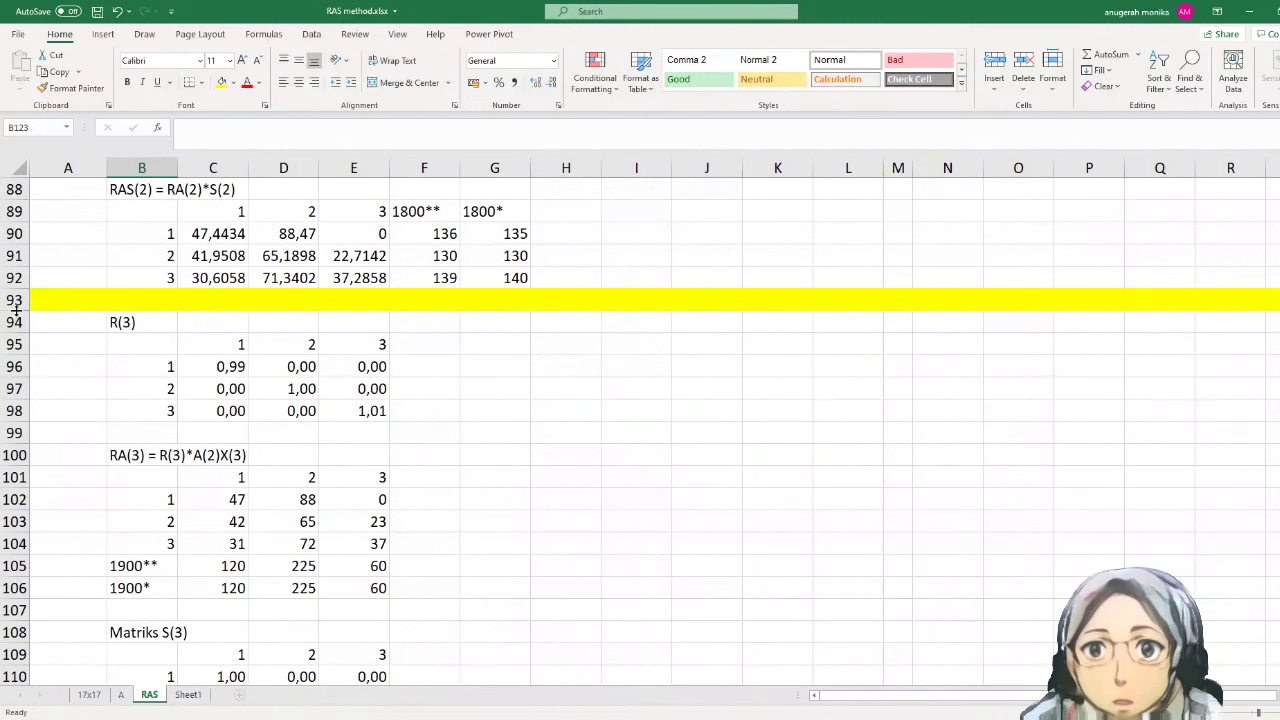
left_click_drag(18, 322, 149, 400)
scroll(149, 400, "up", 9)
scroll(149, 400, "up", 9)
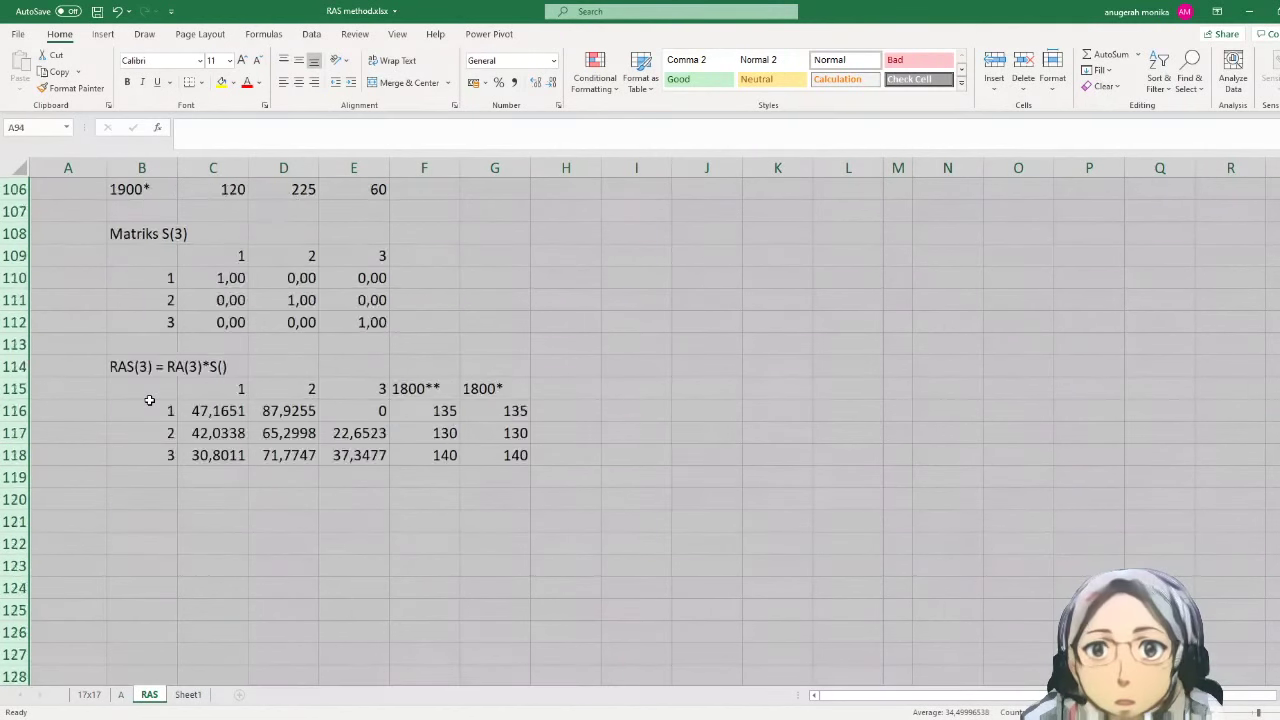
left_click(150, 294)
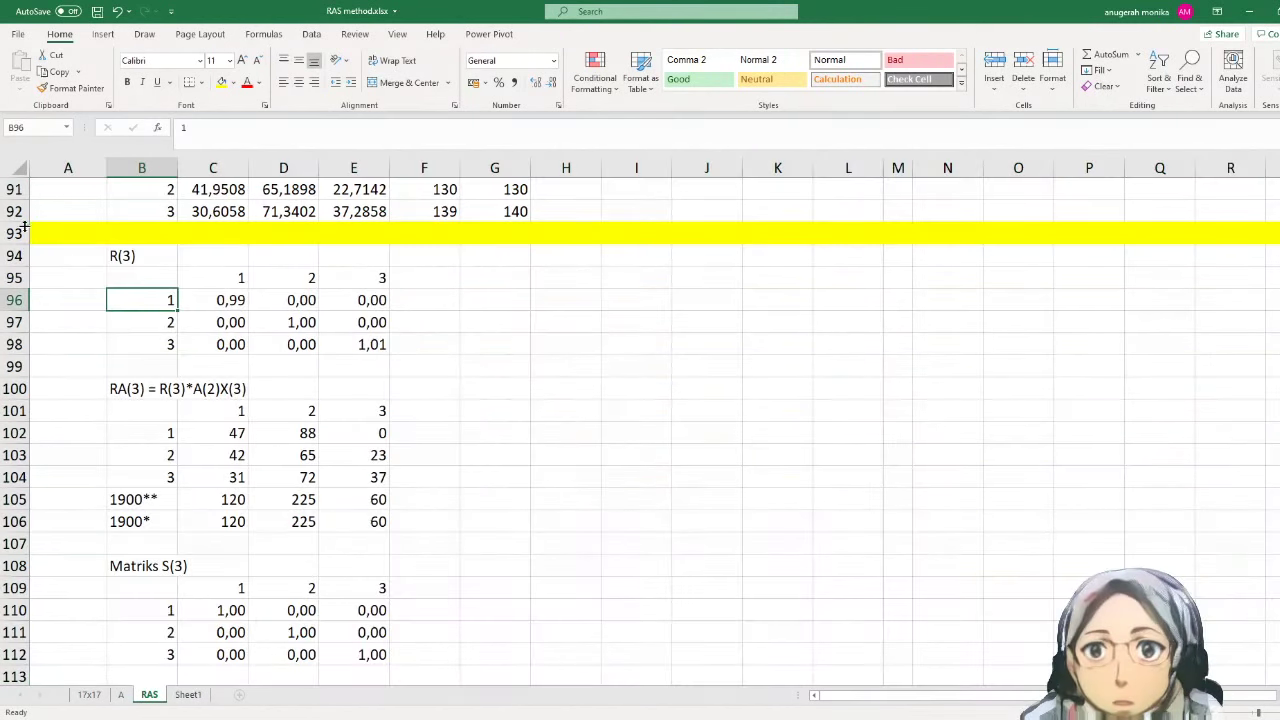
- Copy the third iteration's rows 93 to 118 and paste them starting at row 119
left_click_drag(18, 233, 122, 365)
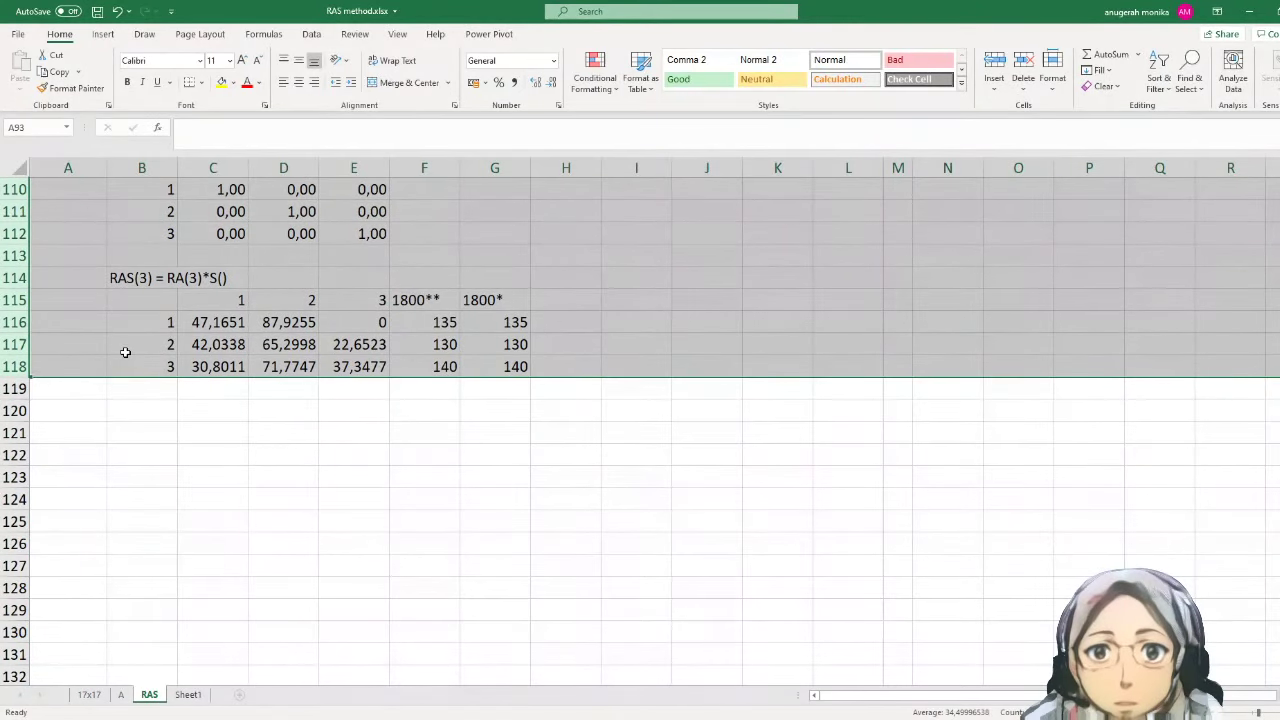
key("ctrl+c")
scroll(269, 435, "up", 9)
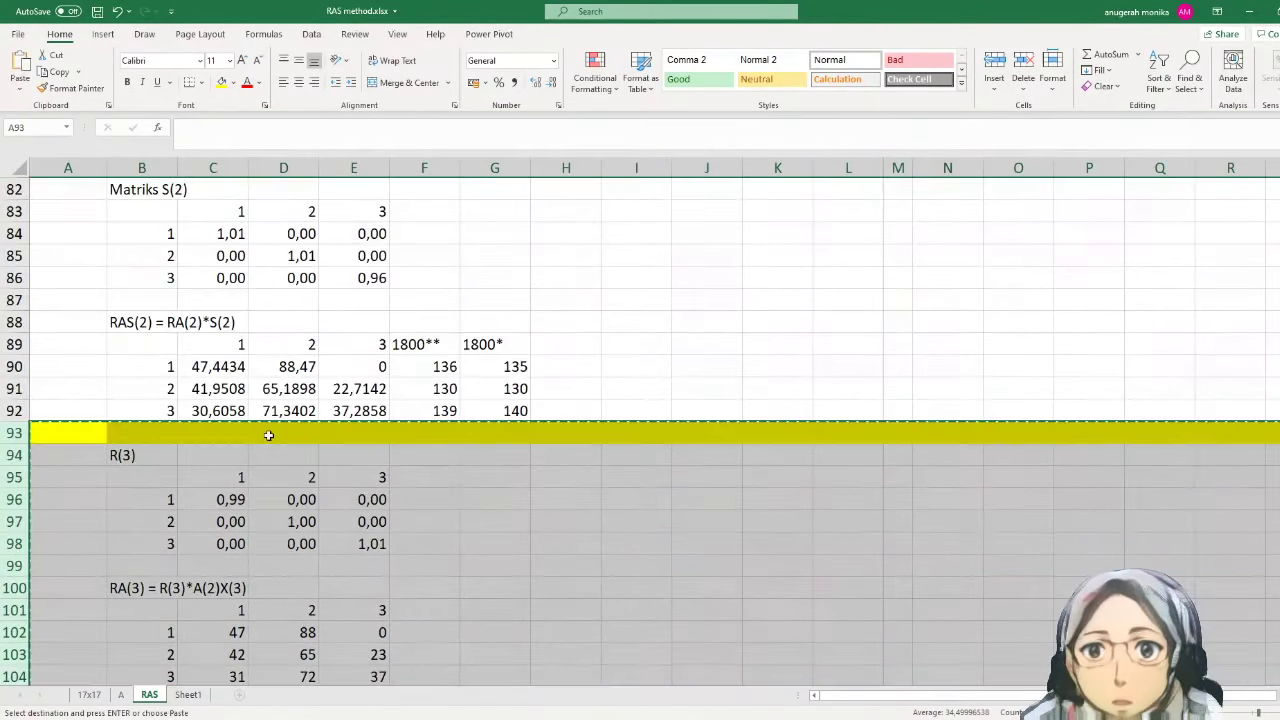
scroll(158, 560, "down", 9)
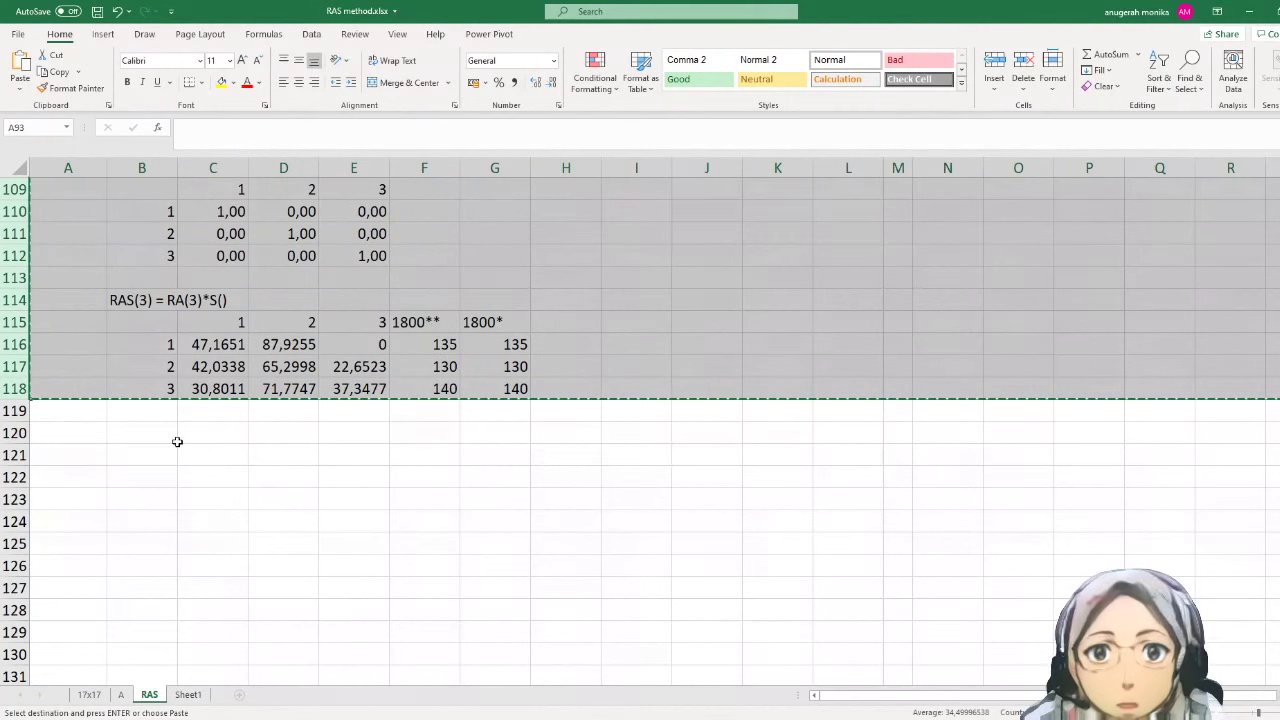
left_click(17, 411)
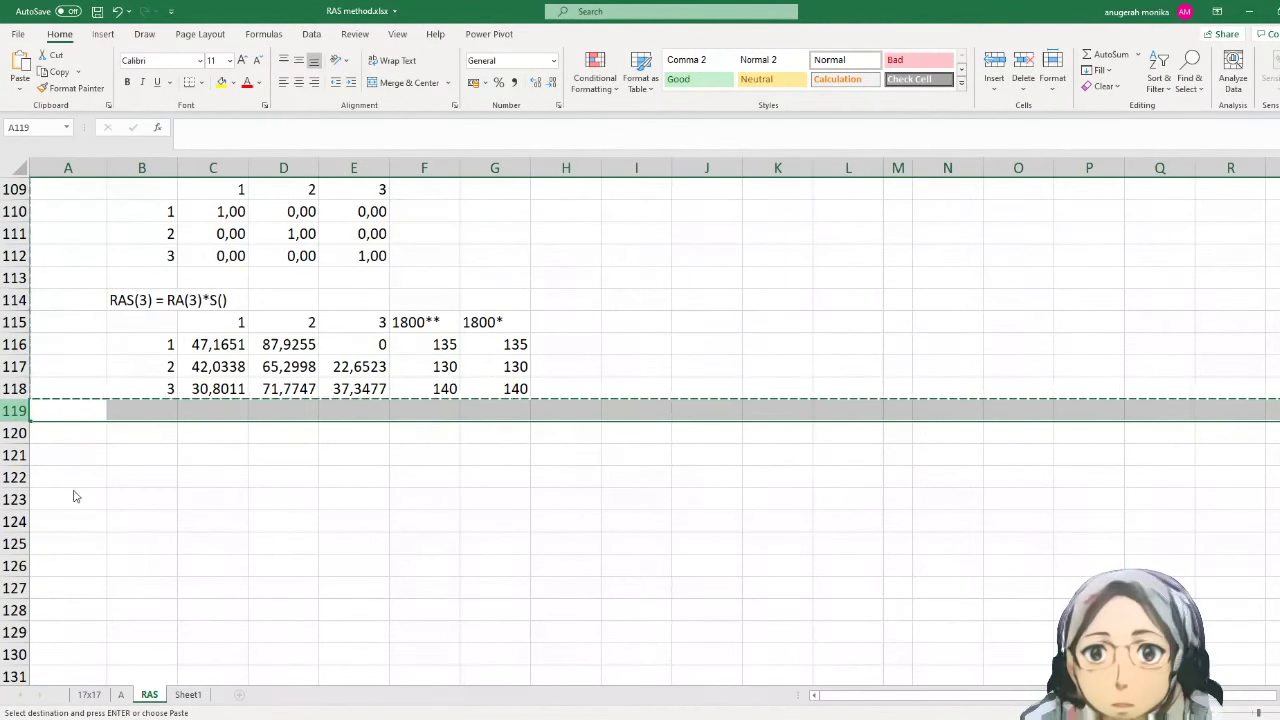
key("ctrl+v")
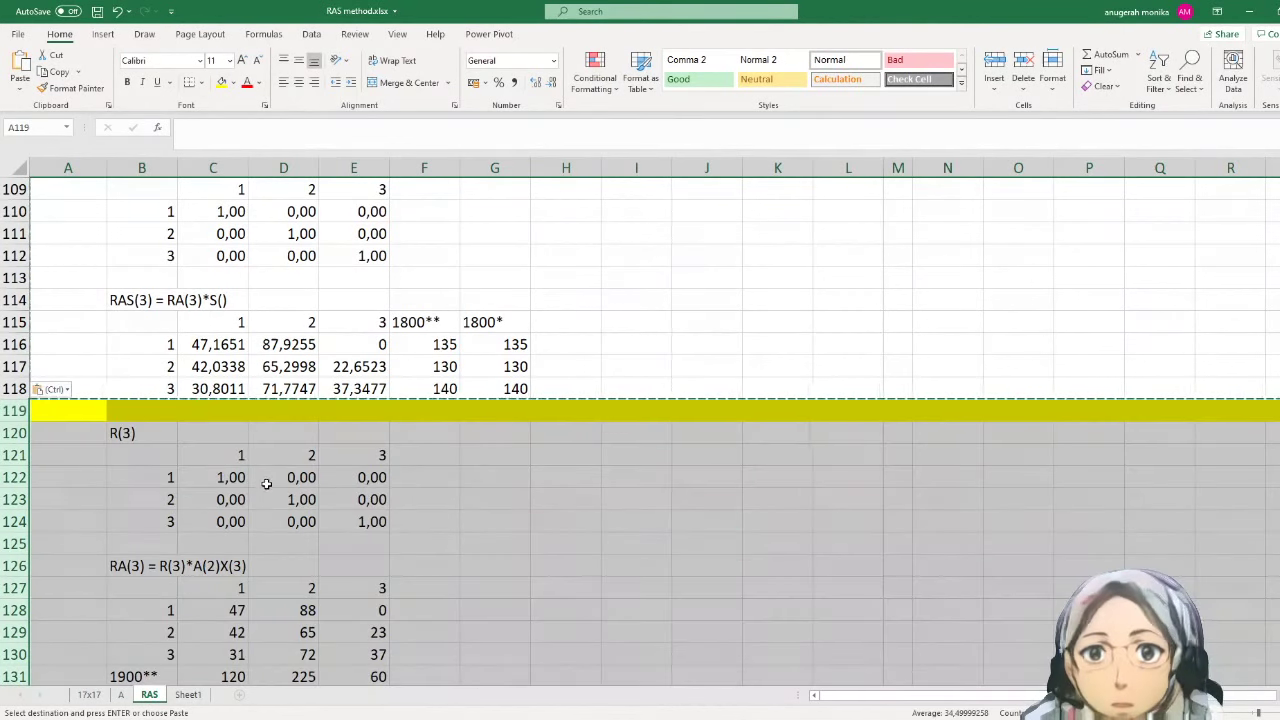
- Examine the pasted iteration block, checking the formulas in its S matrix and RAS result
left_click(279, 455)
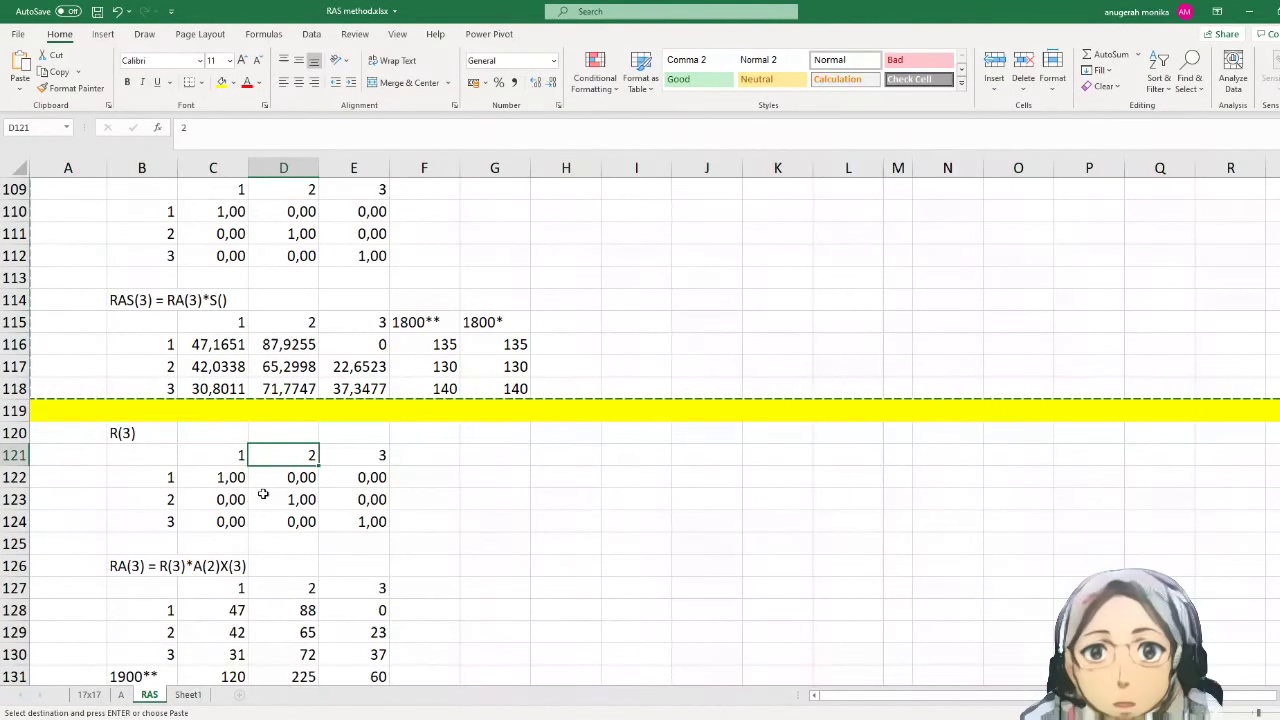
scroll(262, 490, "down", 4)
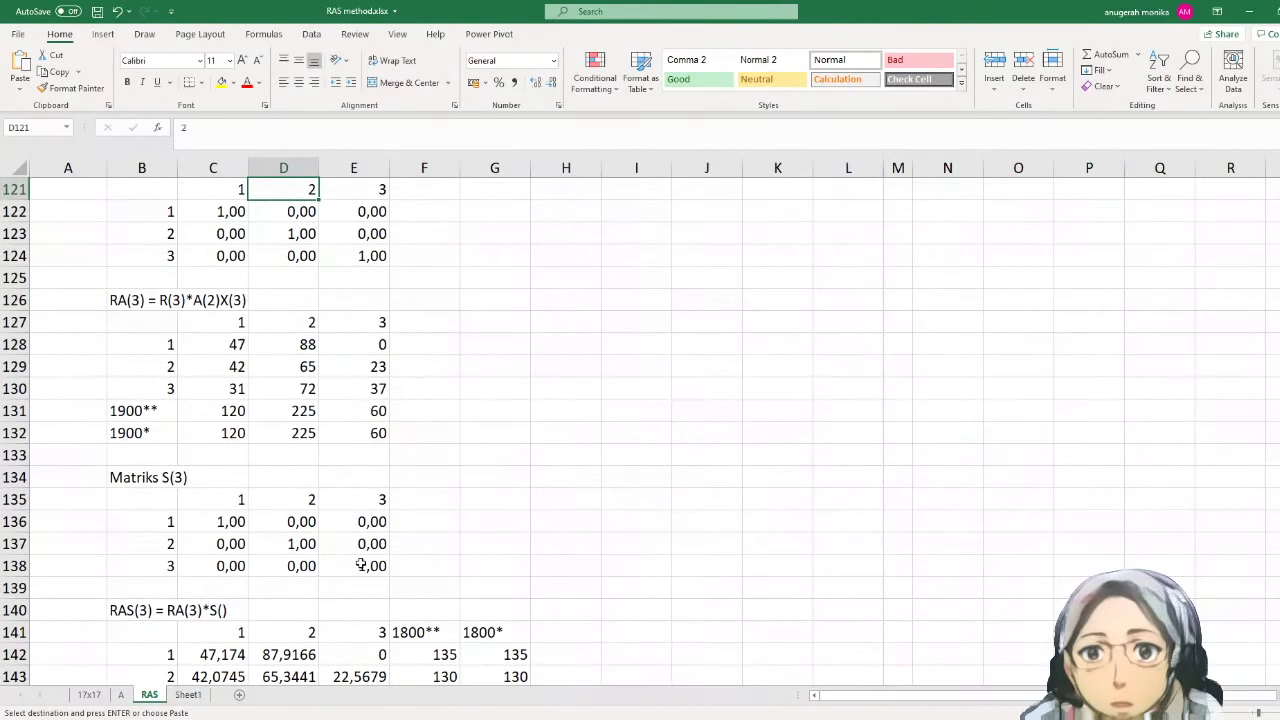
scroll(278, 505, "down", 2)
left_click_drag(219, 402, 285, 436)
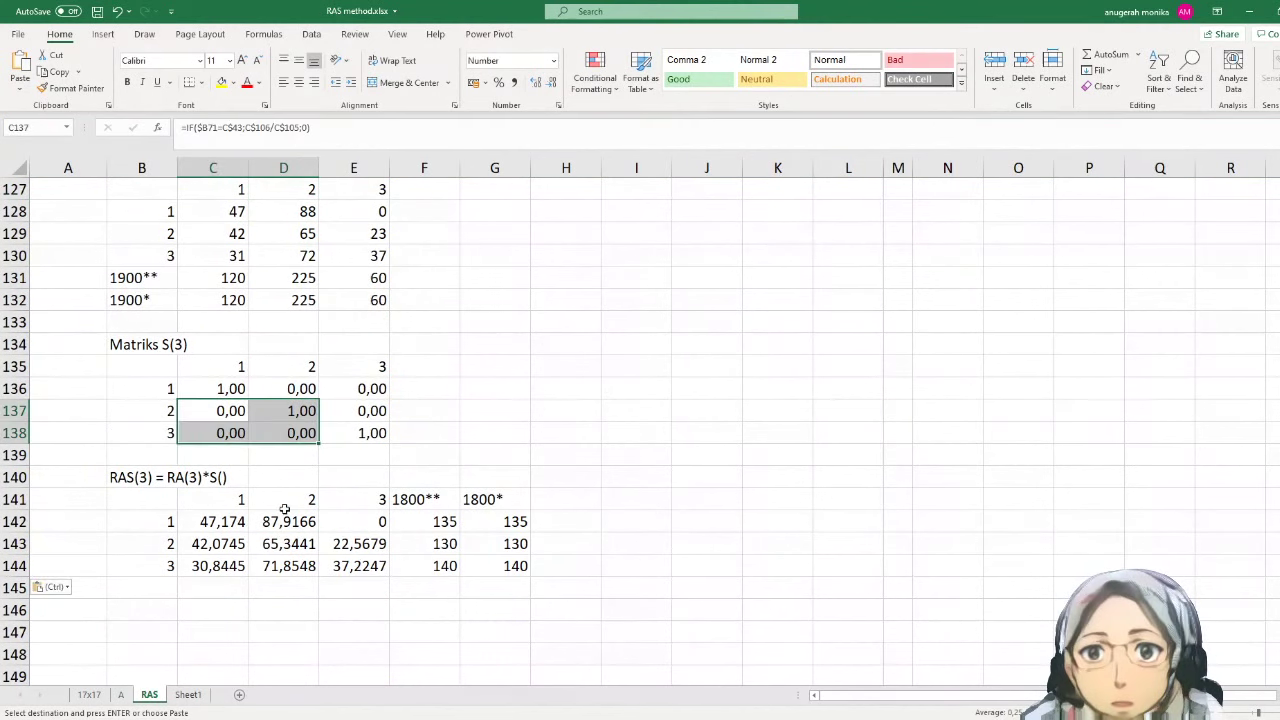
left_click(276, 538)
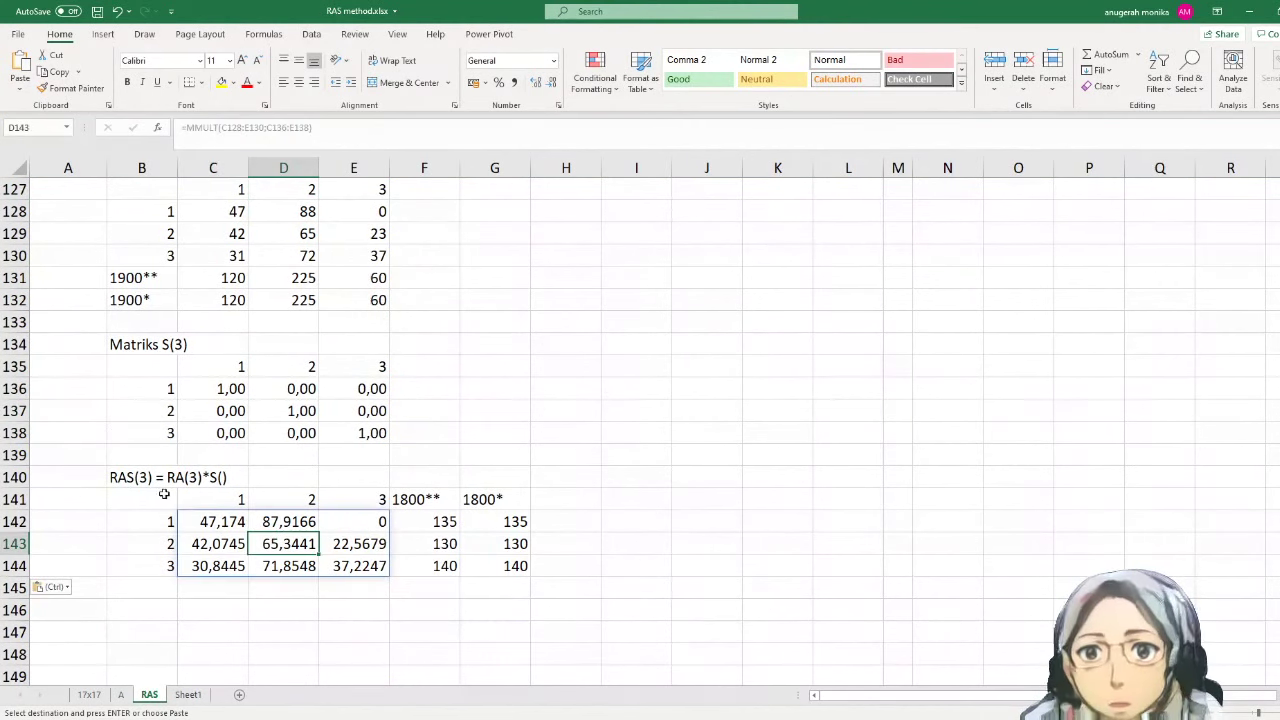
key("Escape")
left_click(462, 421)
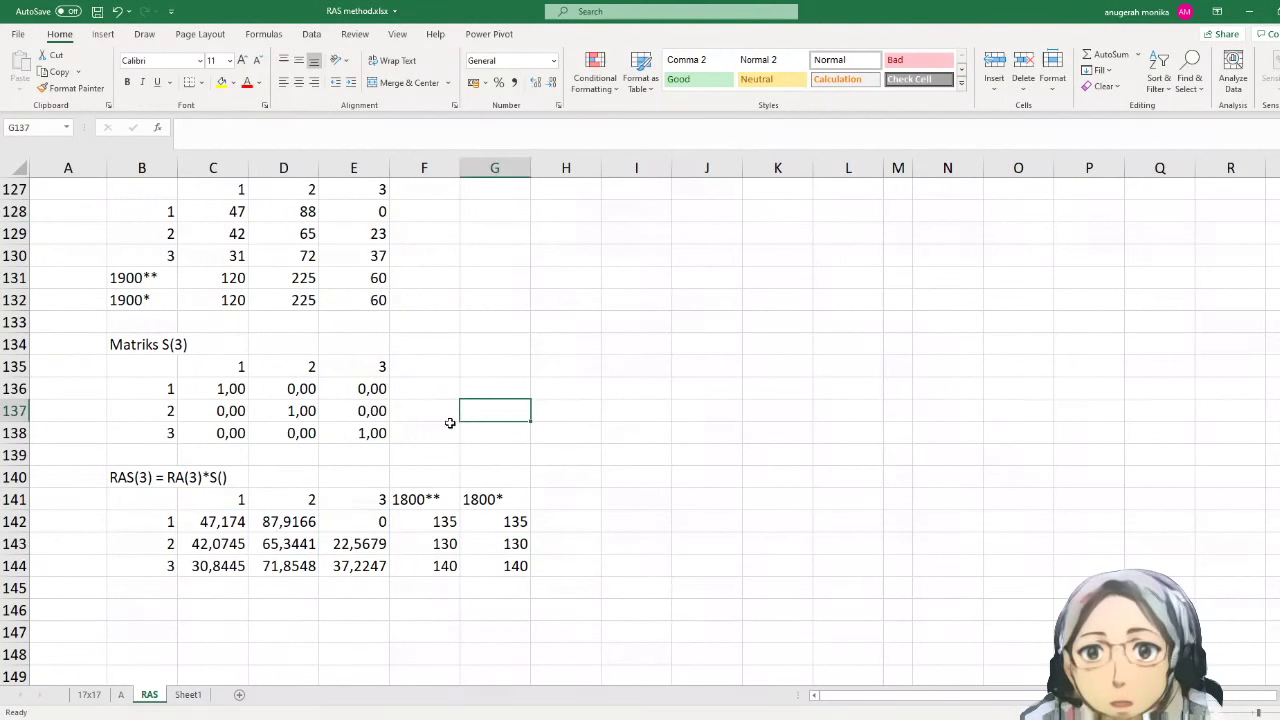
scroll(331, 457, "up", 3)
scroll(329, 460, "up", 1)
scroll(329, 460, "down", 2)
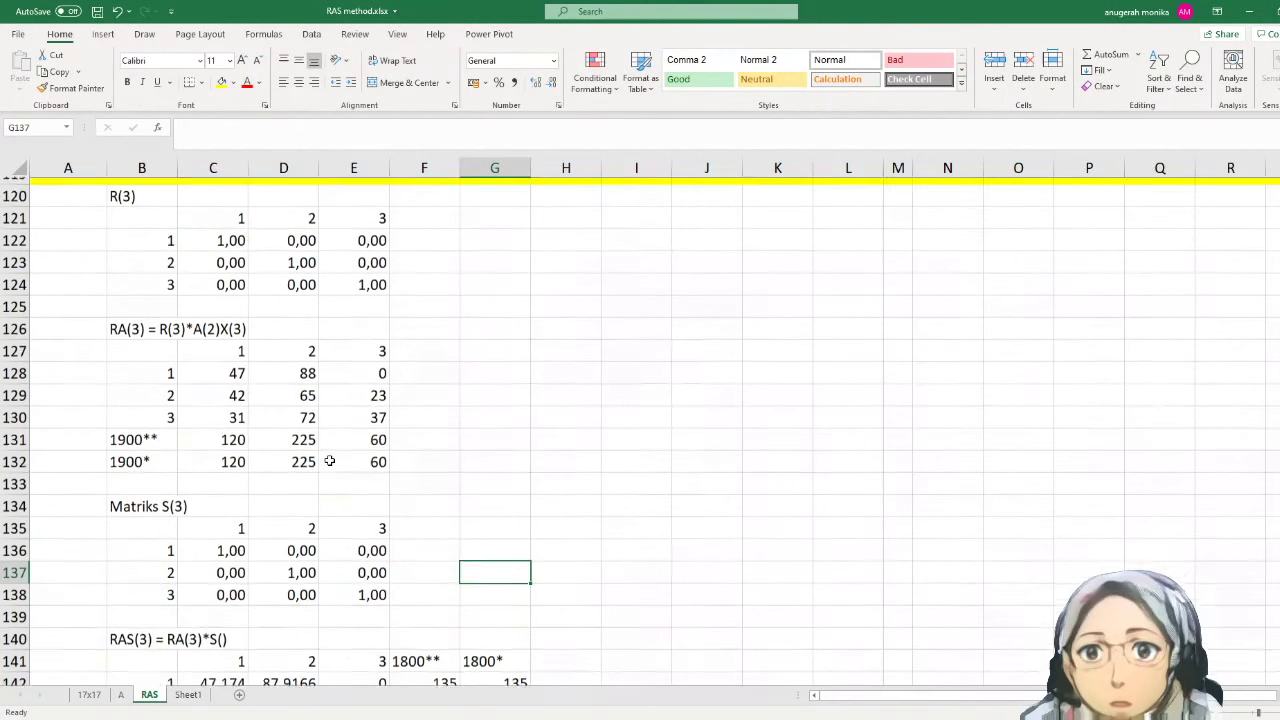
scroll(329, 460, "up", 2)
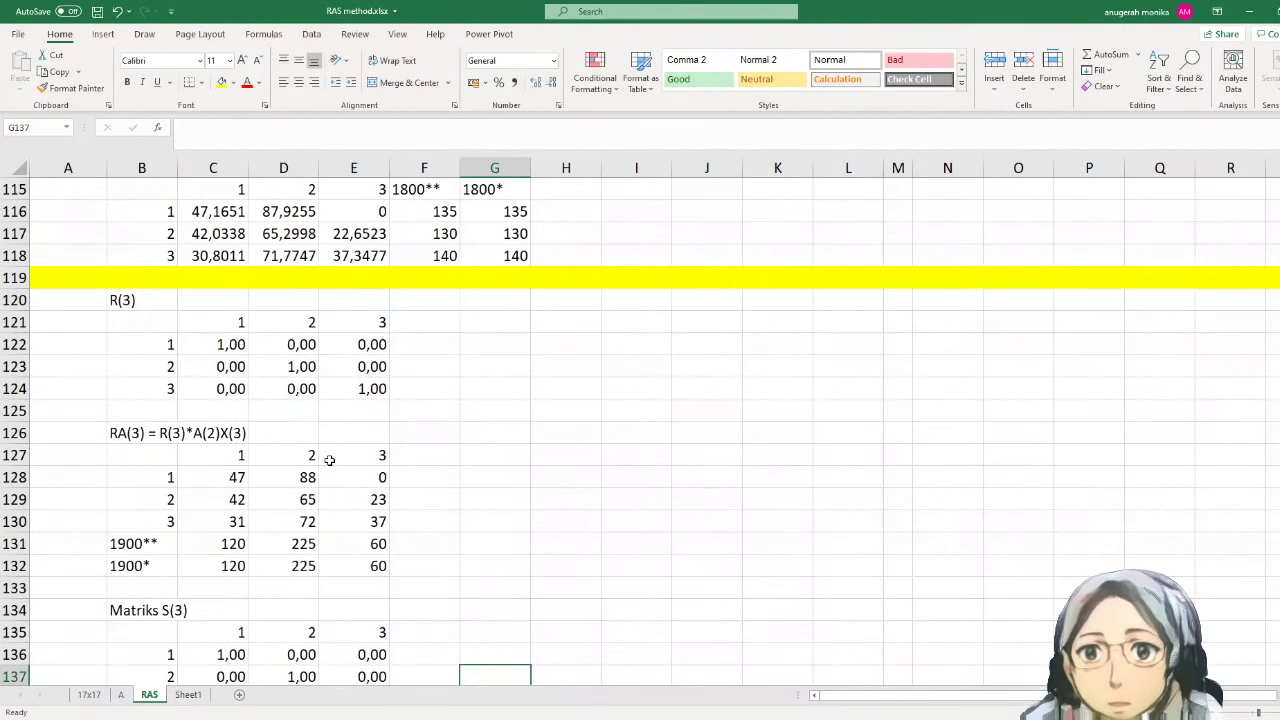
- Compare the 1900** and 1900* totals in rows 131:132, and the 1800** and 1800* columns in F116:G118
left_click(229, 541)
left_click(227, 564)
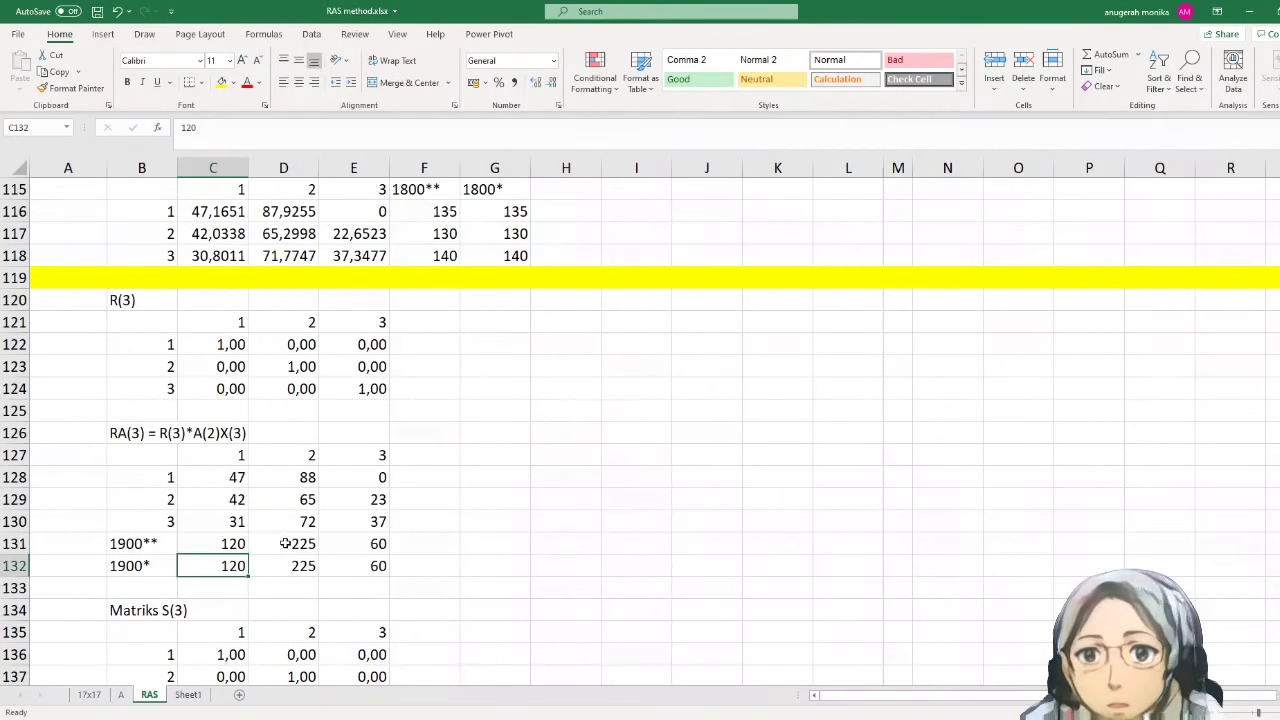
left_click_drag(270, 543, 283, 564)
left_click_drag(359, 550, 360, 569)
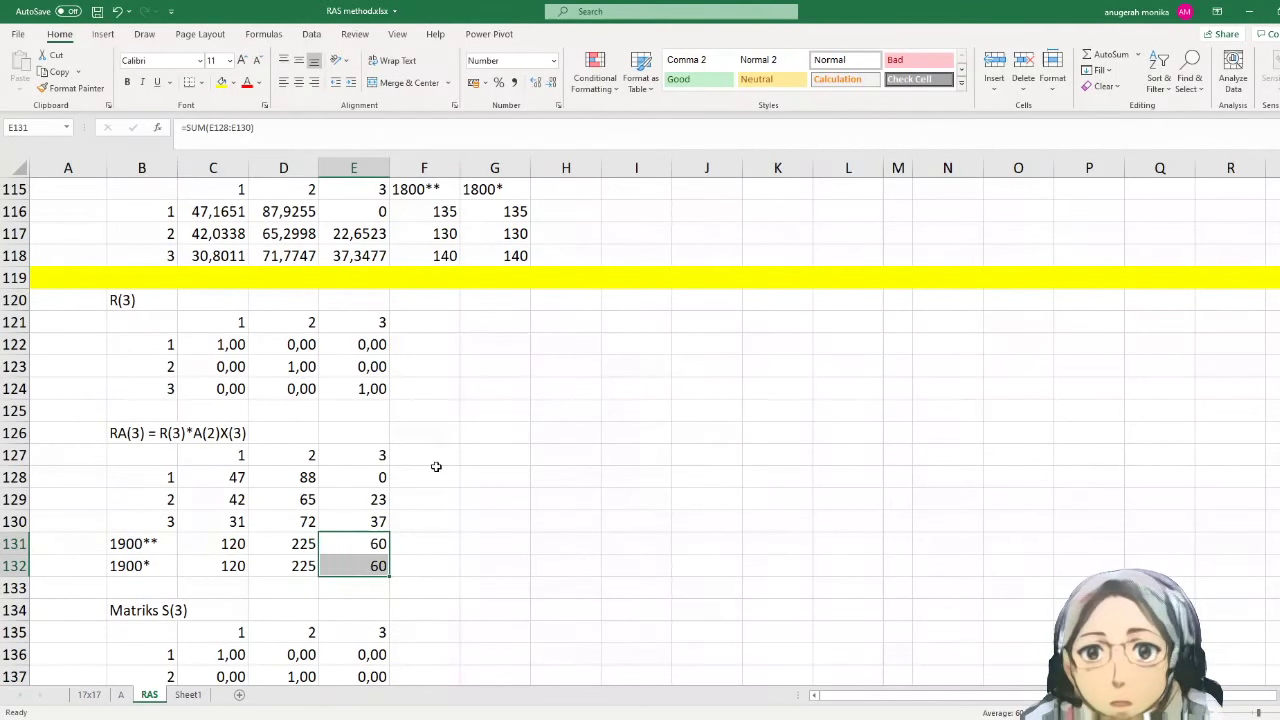
scroll(455, 330, "up", 2)
left_click_drag(443, 344, 445, 390)
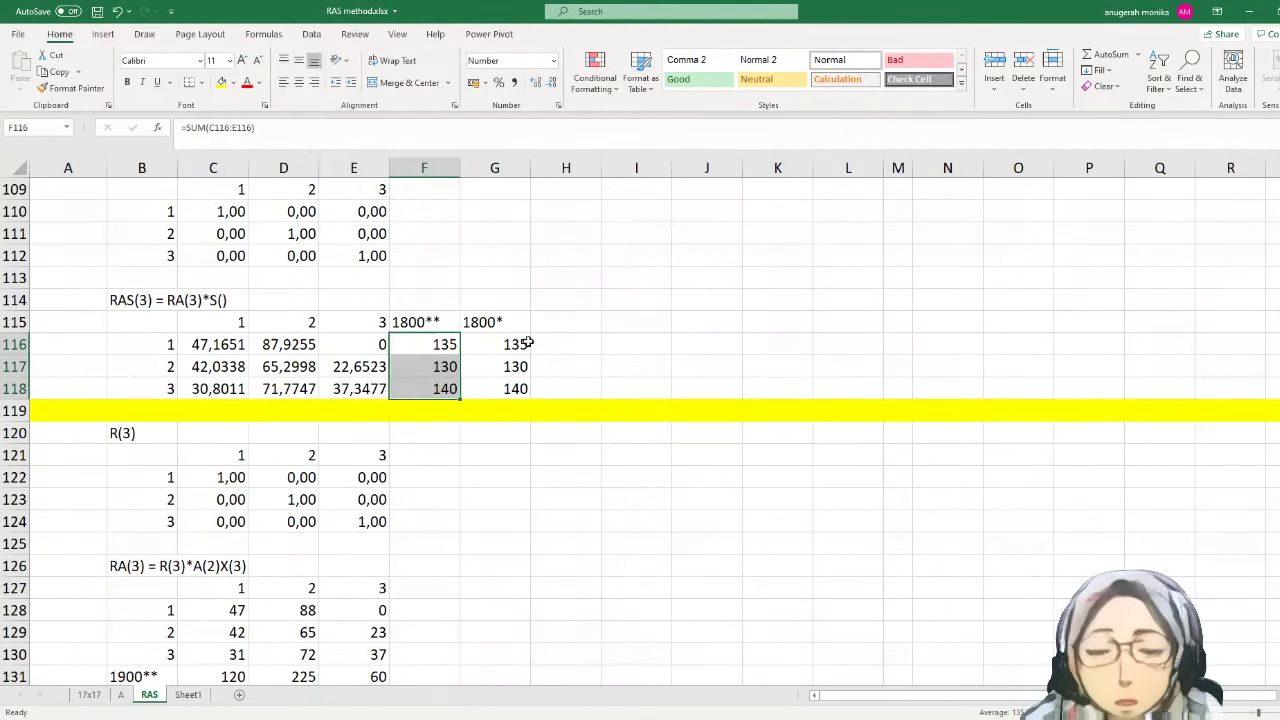
left_click_drag(518, 344, 518, 392)
left_click(579, 362)
- Fill the RAS(3) result cells C116:E118 with light blue
scroll(511, 483, "up", 2)
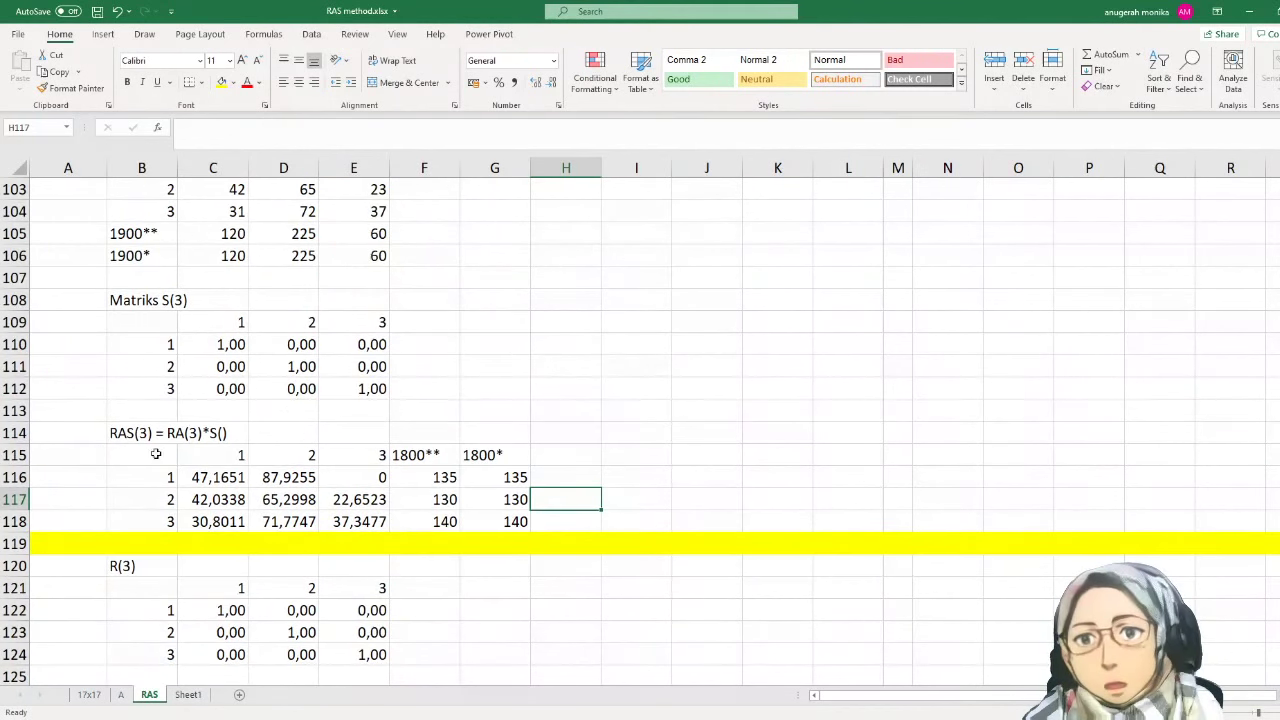
left_click_drag(206, 474, 352, 521)
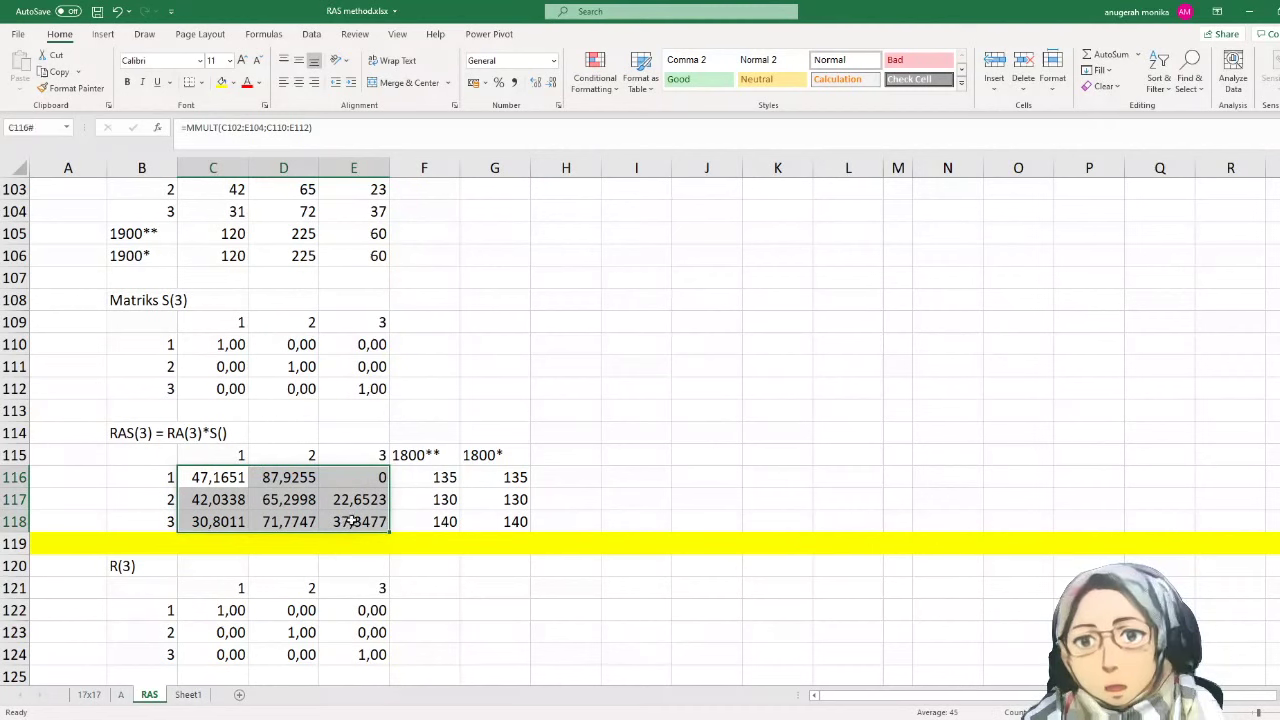
left_click(235, 81)
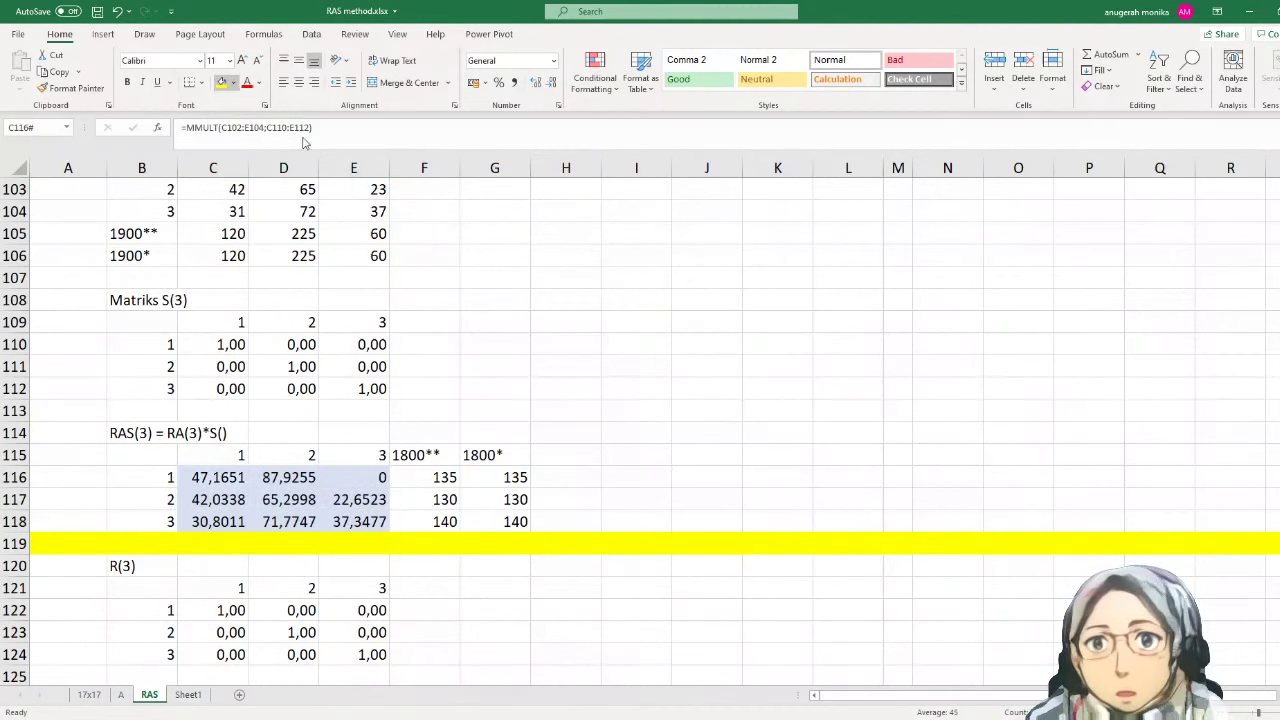
left_click(313, 143)
left_click(700, 391)
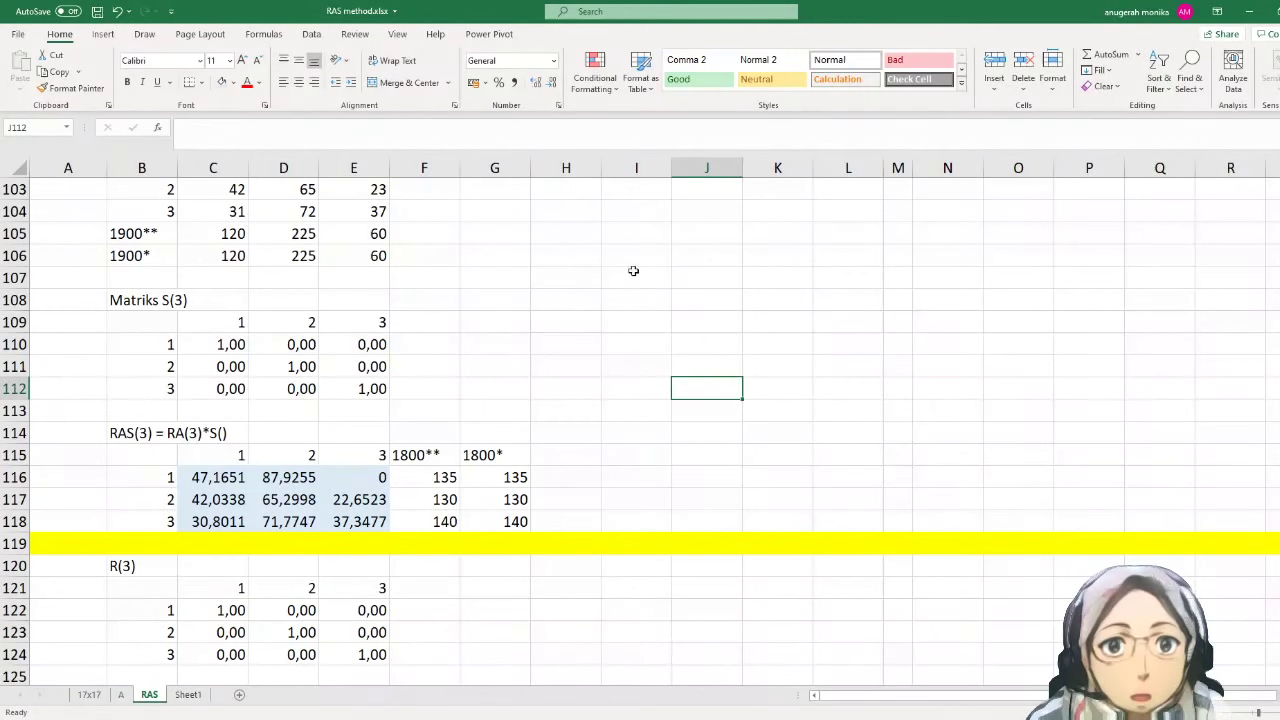
- Clear the yellow fill in row 119 from column H through the last column
left_click_drag(578, 168, 976, 168)
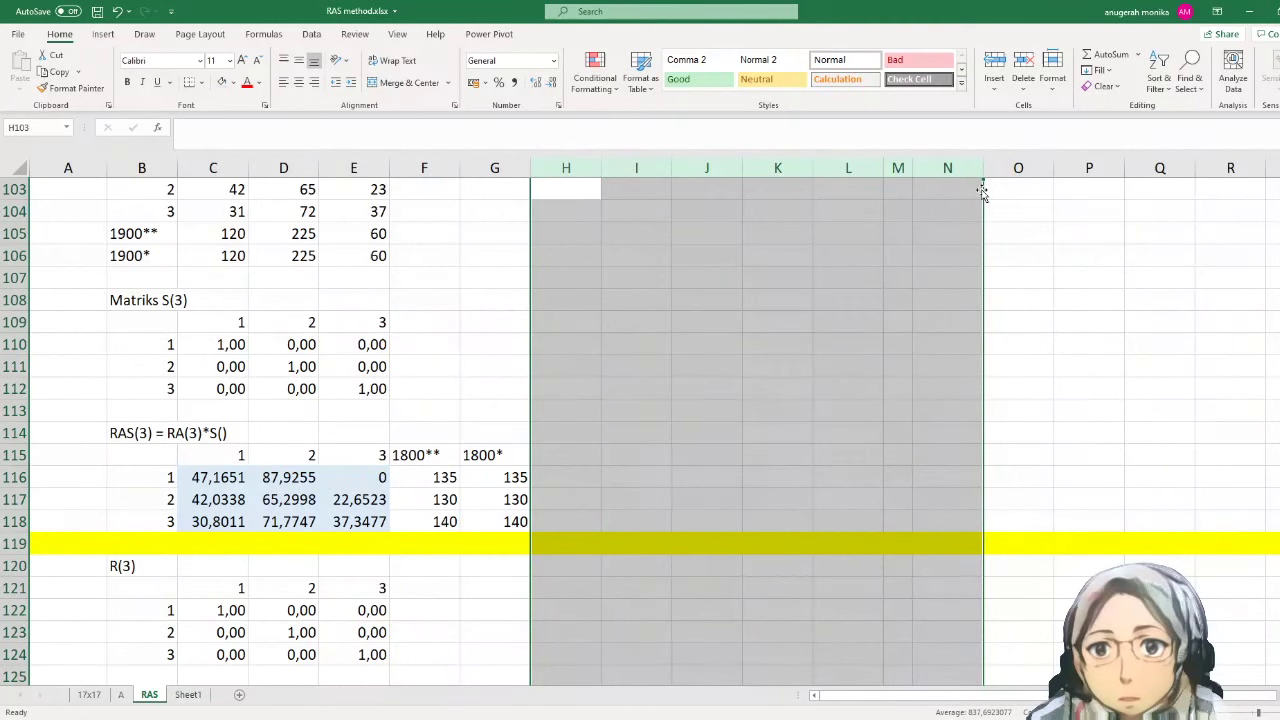
left_click(649, 207)
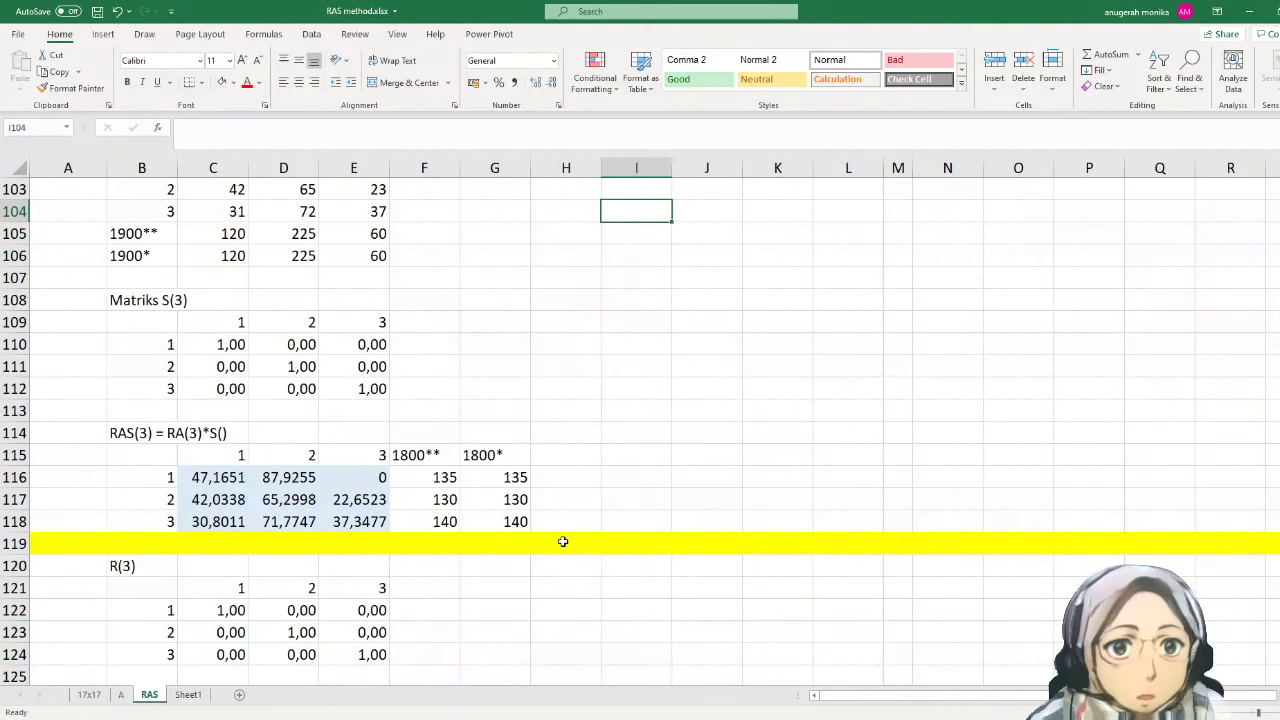
left_click(560, 540)
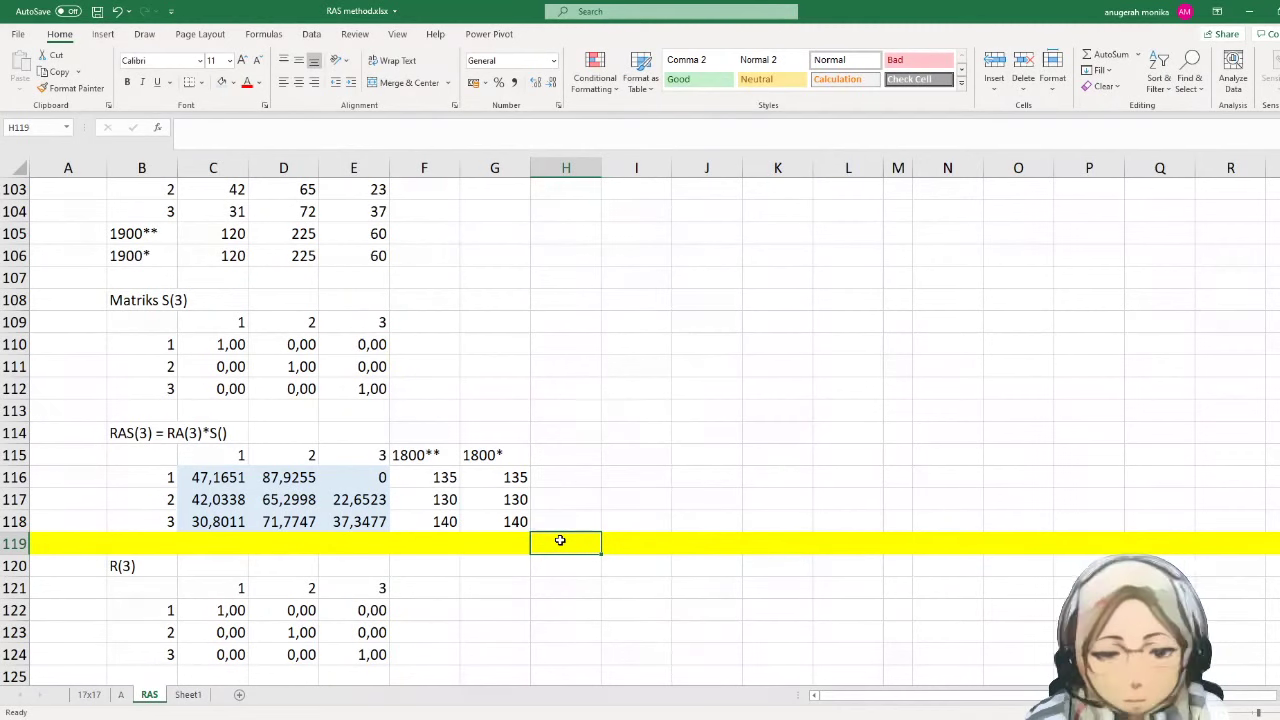
key("ctrl+shift+Right")
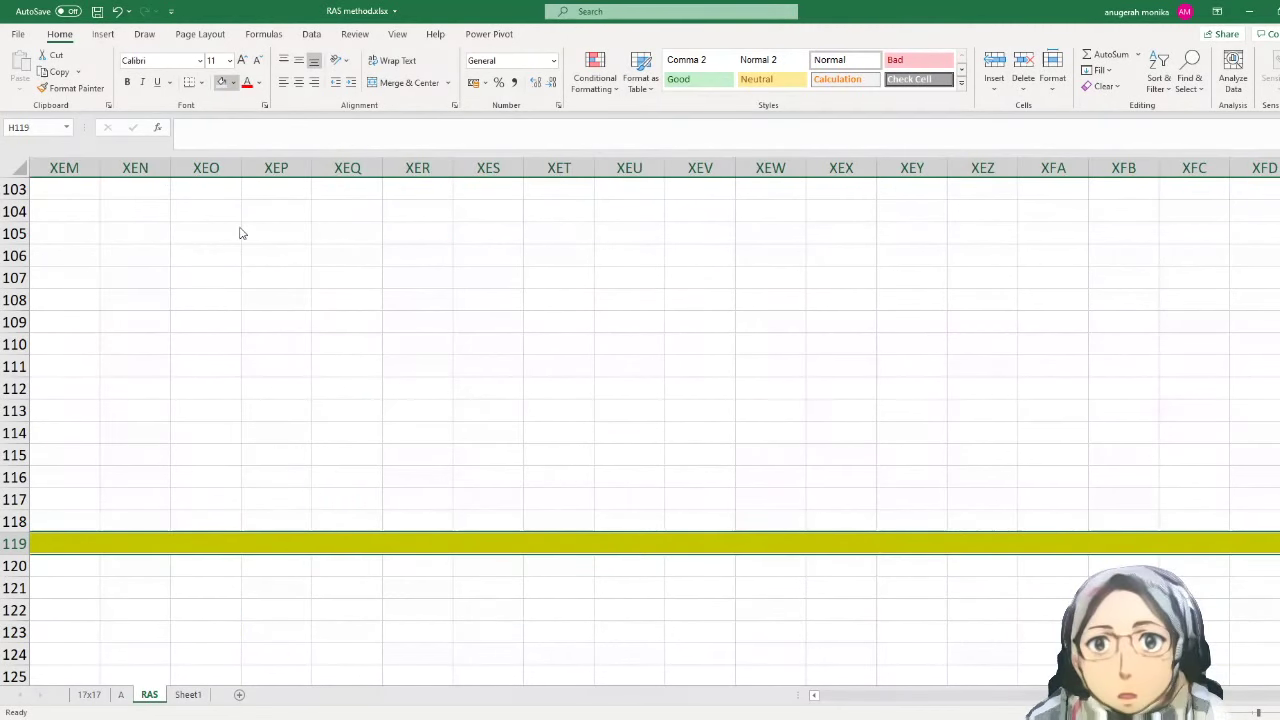
key("Left")
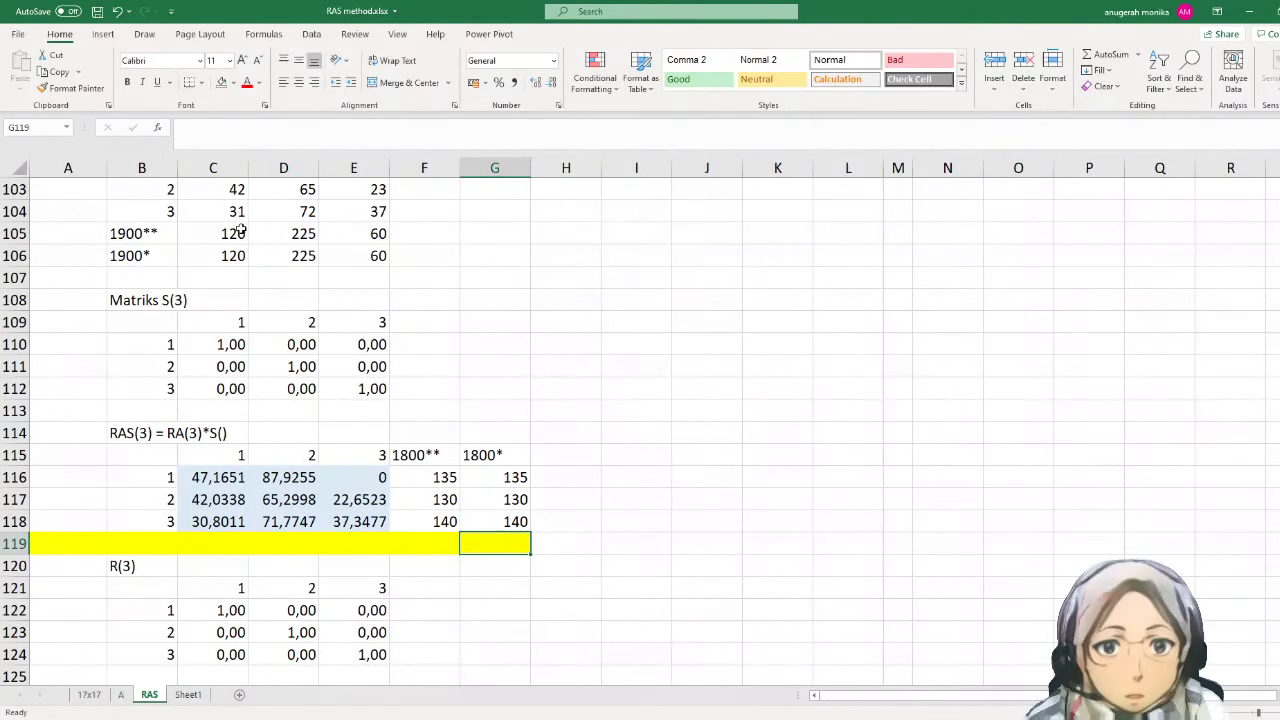
- Enter the title Matriks IO 2013 in cell I114 beside the RAS(3) block
left_click(655, 433)
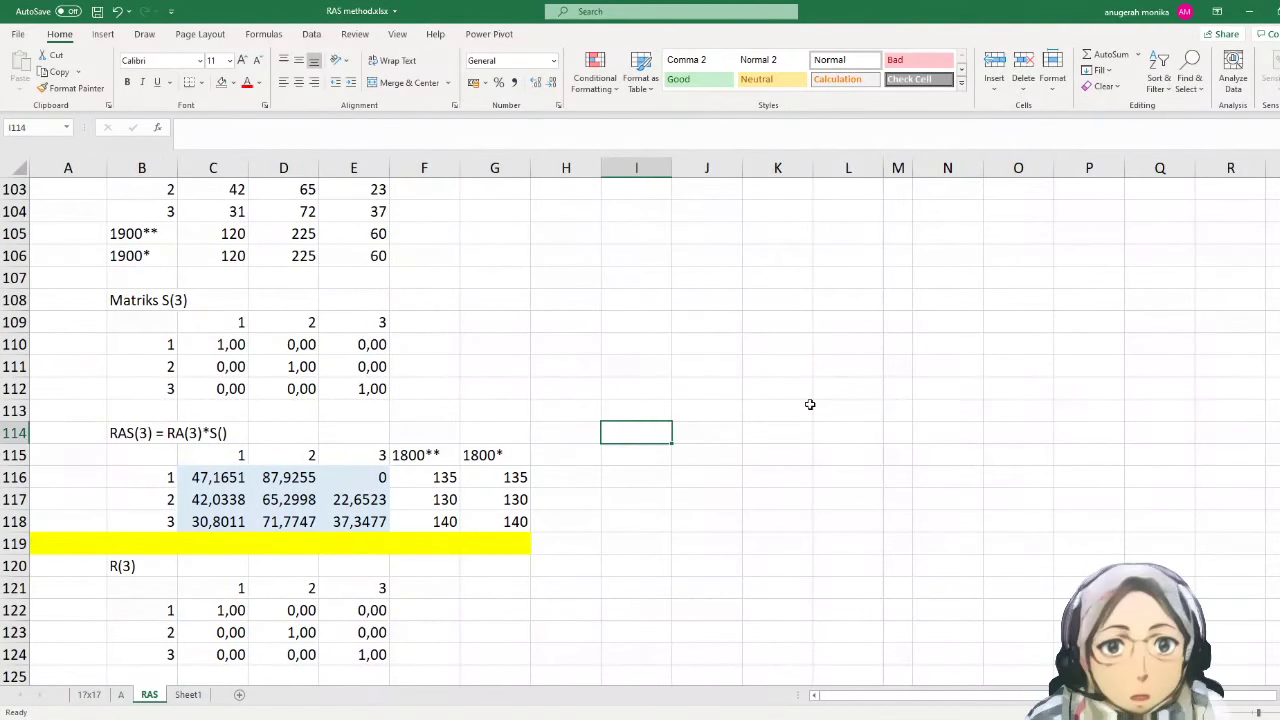
type("Matrik")
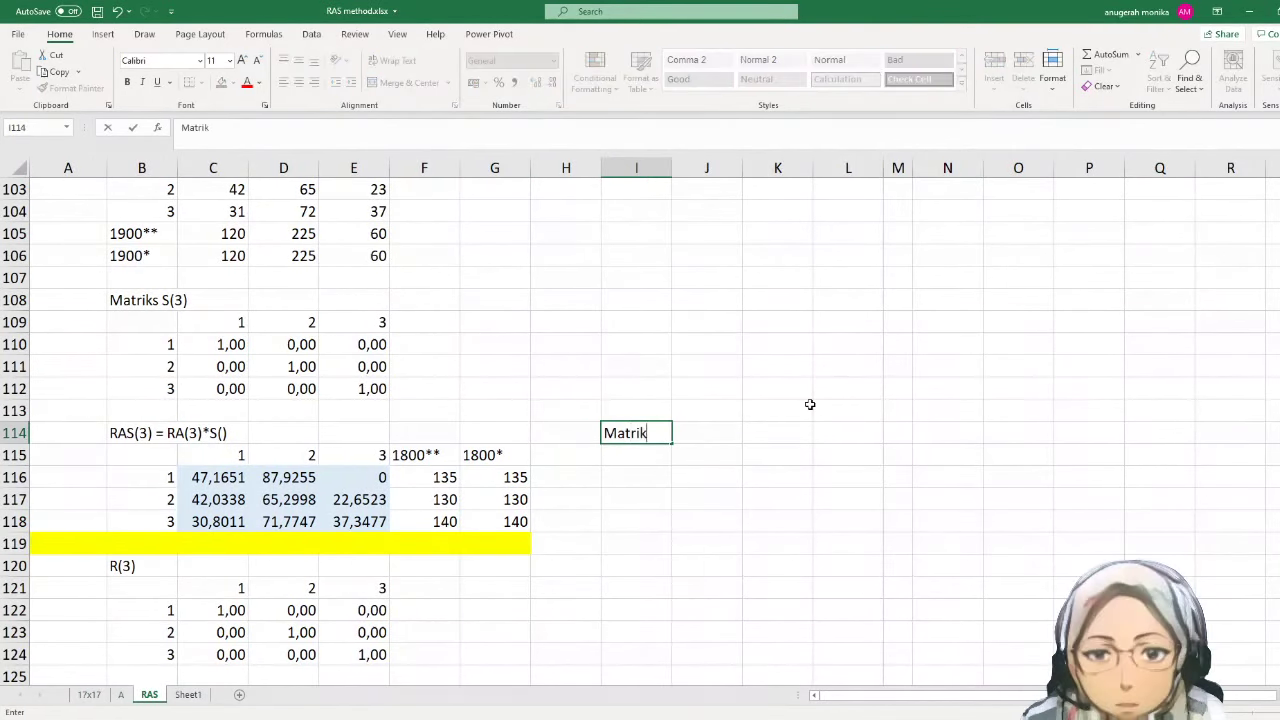
type("s IO 2")
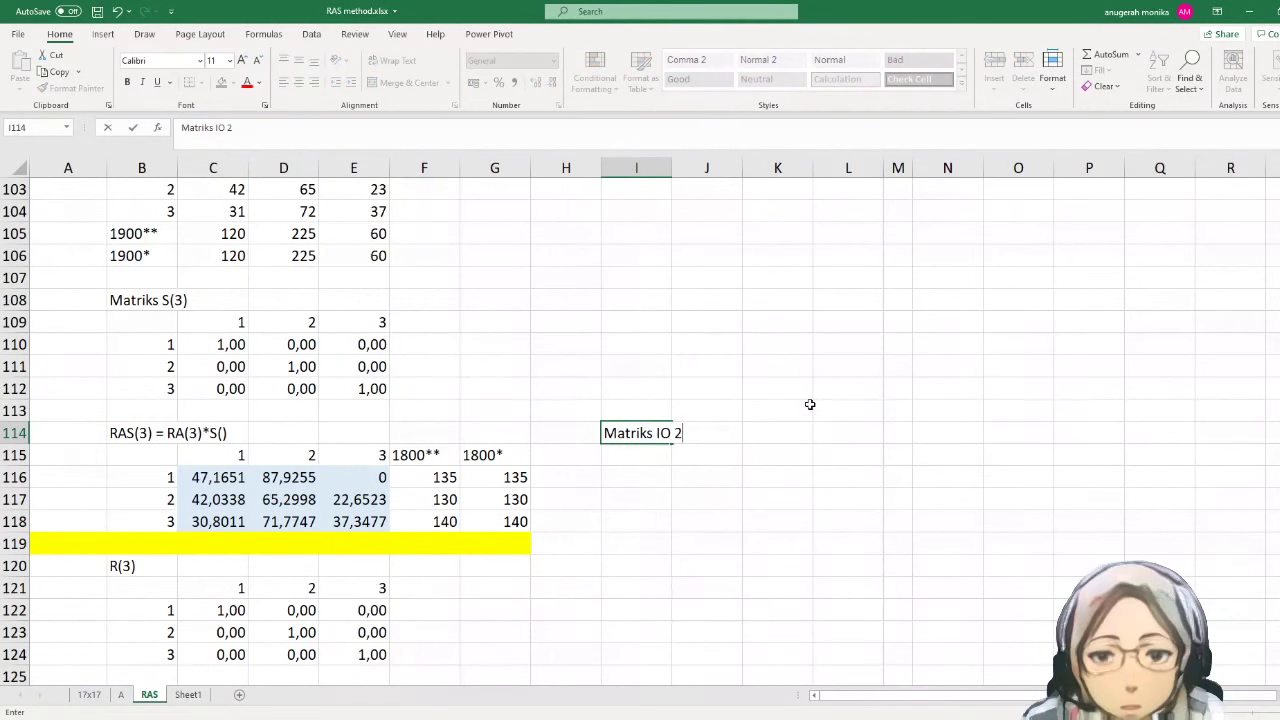
type("013")
key("Return")
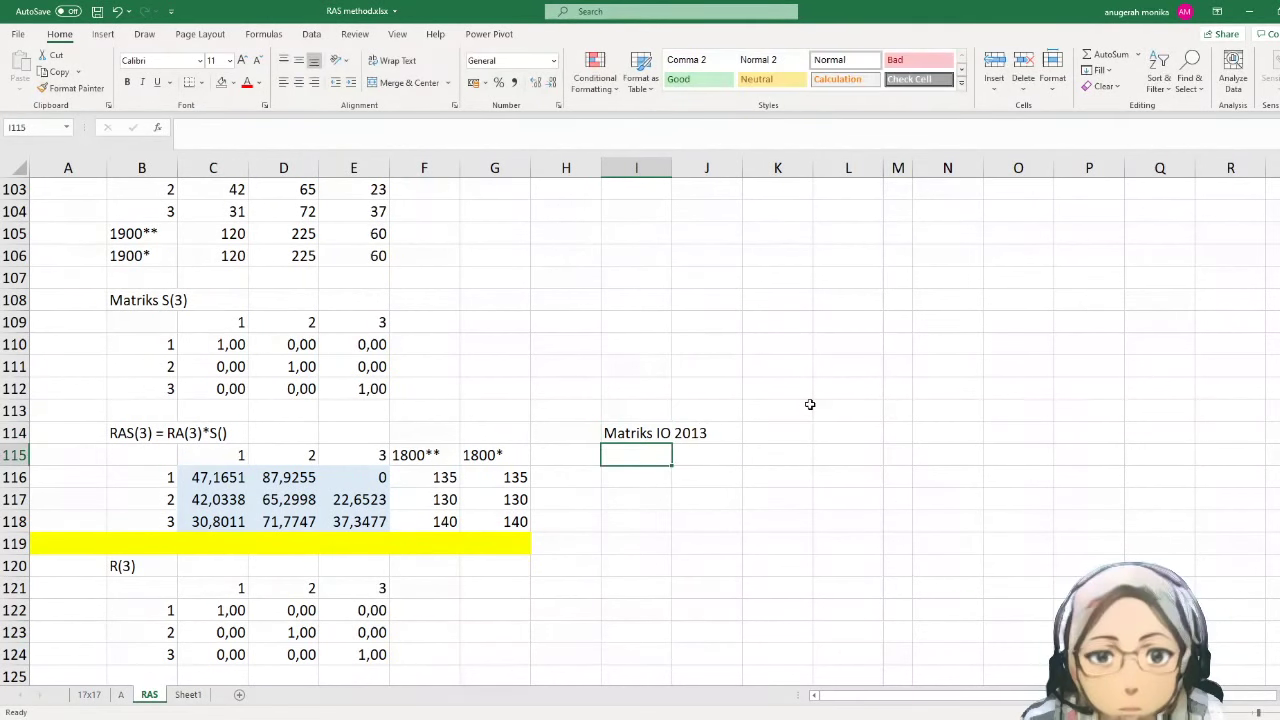
- Copy the 2013 target table B15:I22 to cell I115 under Matriks IO 2013 and widen column M so its values show
scroll(431, 320, "up", 14)
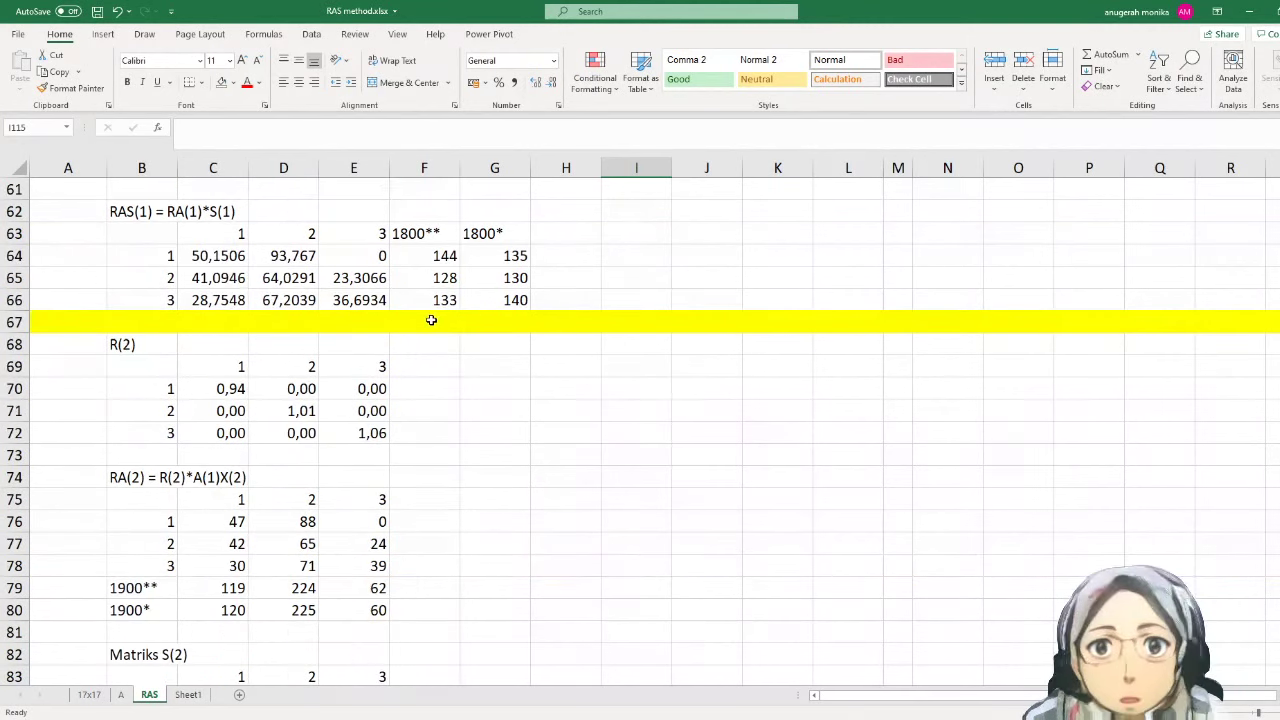
scroll(250, 354, "up", 8)
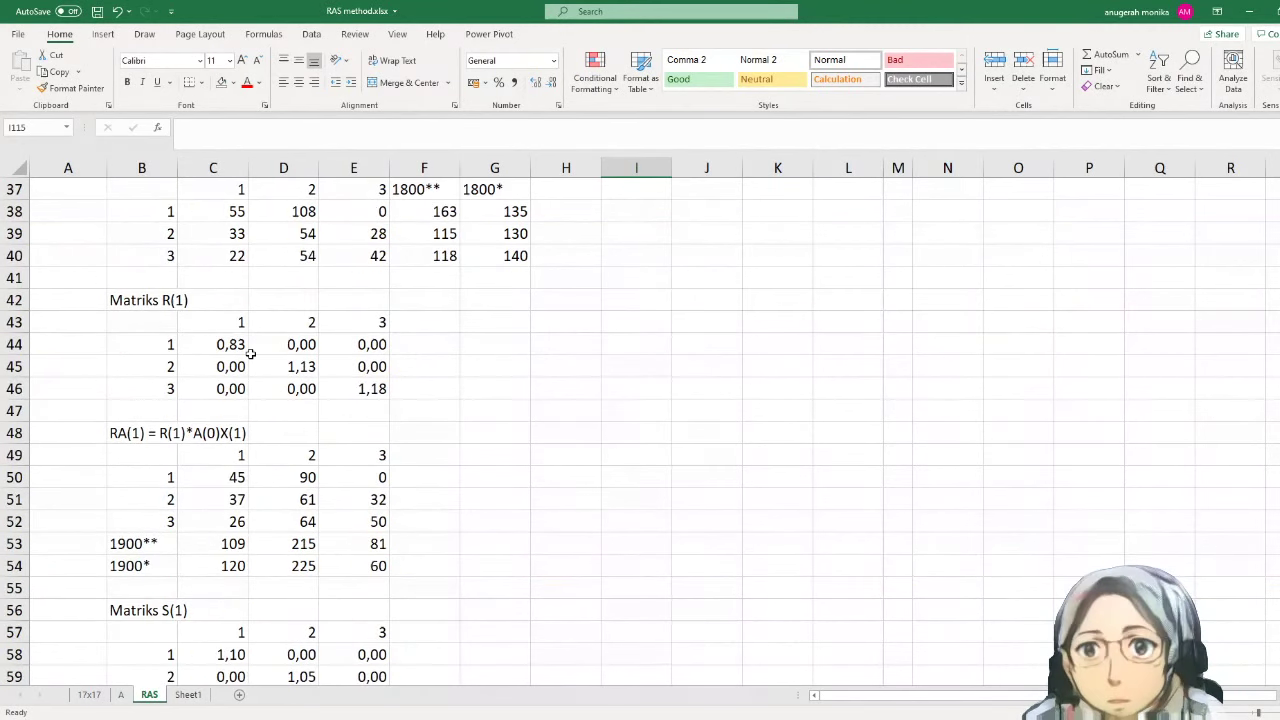
scroll(250, 354, "up", 12)
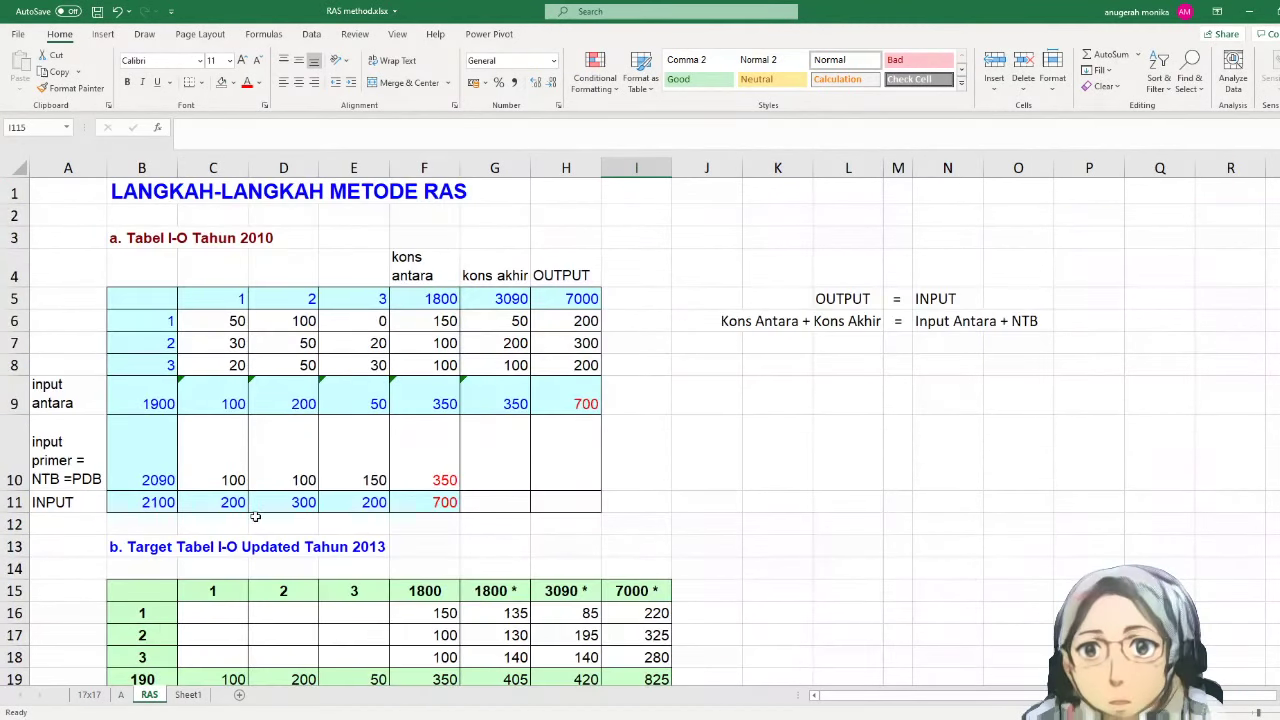
scroll(255, 516, "down", 2)
left_click_drag(165, 432, 628, 593)
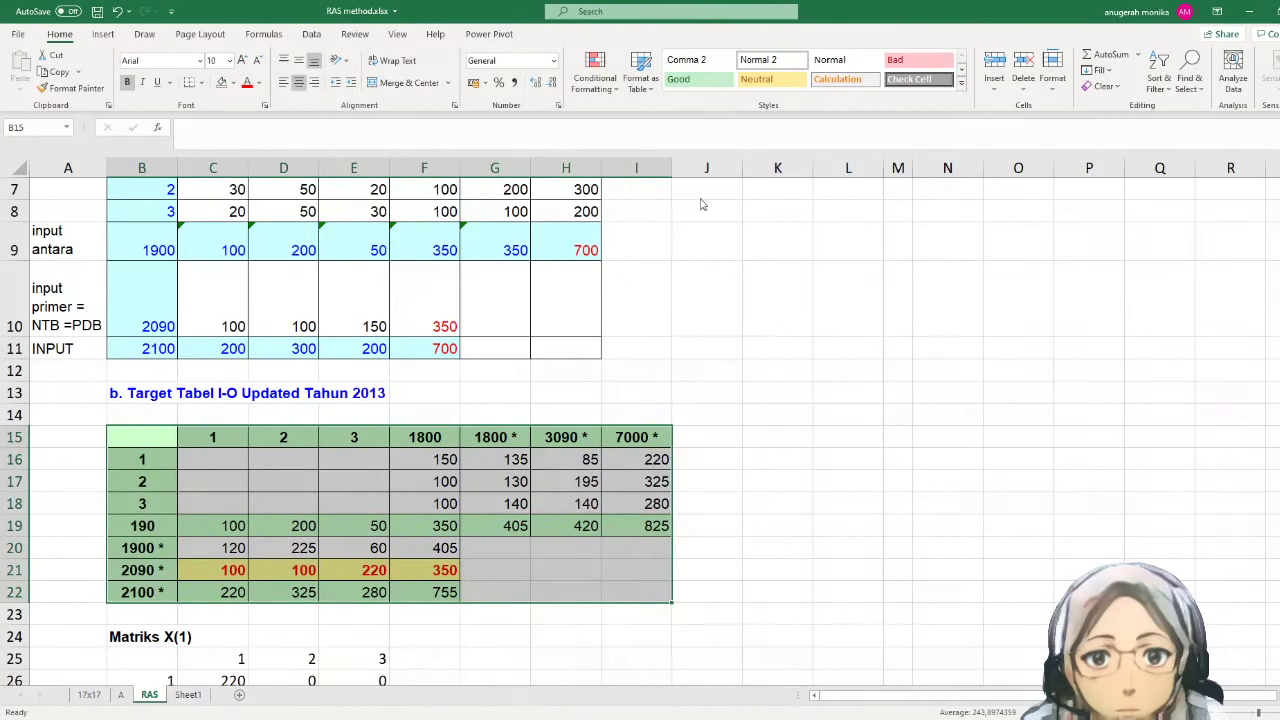
key("ctrl+c")
scroll(890, 520, "down", 18)
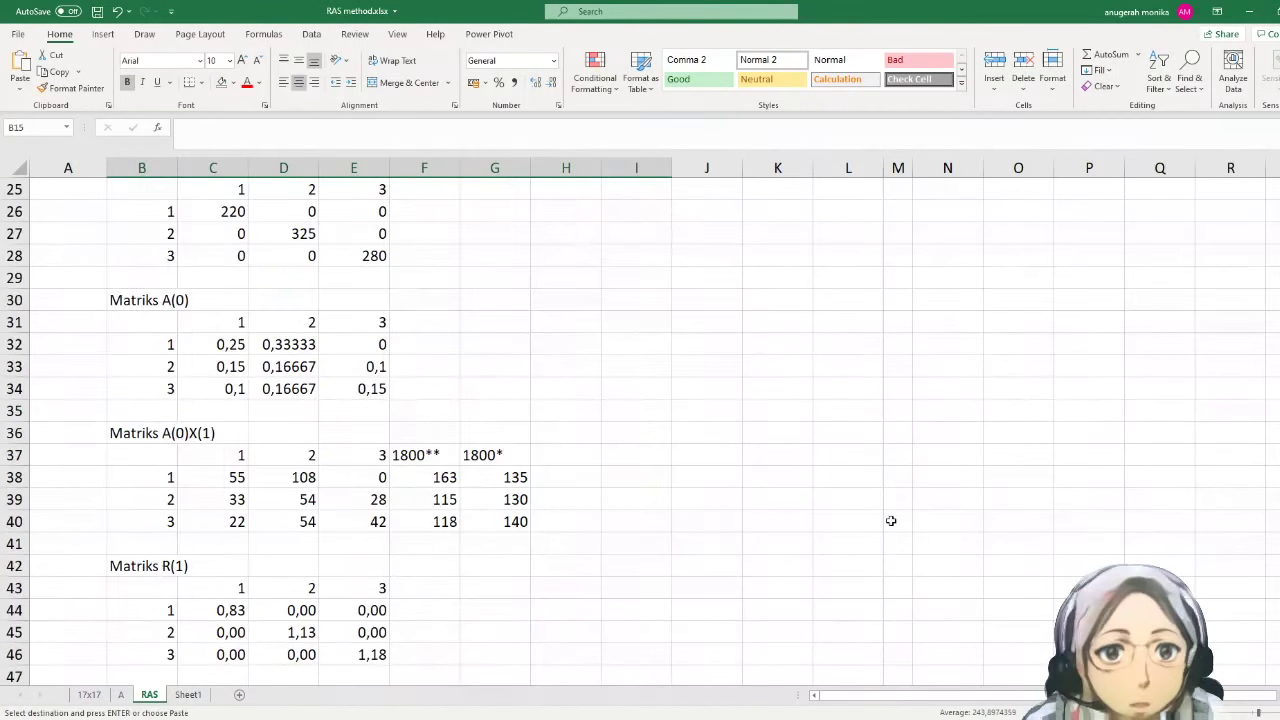
scroll(890, 520, "down", 14)
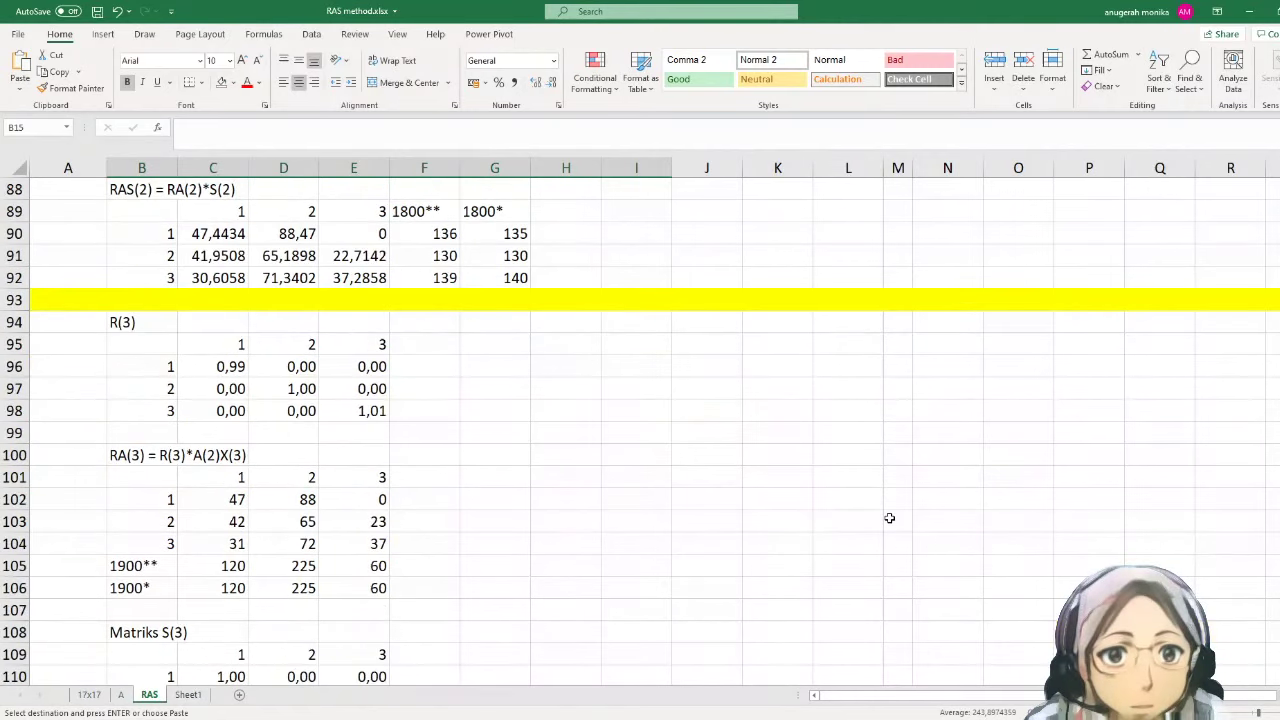
left_click(661, 458)
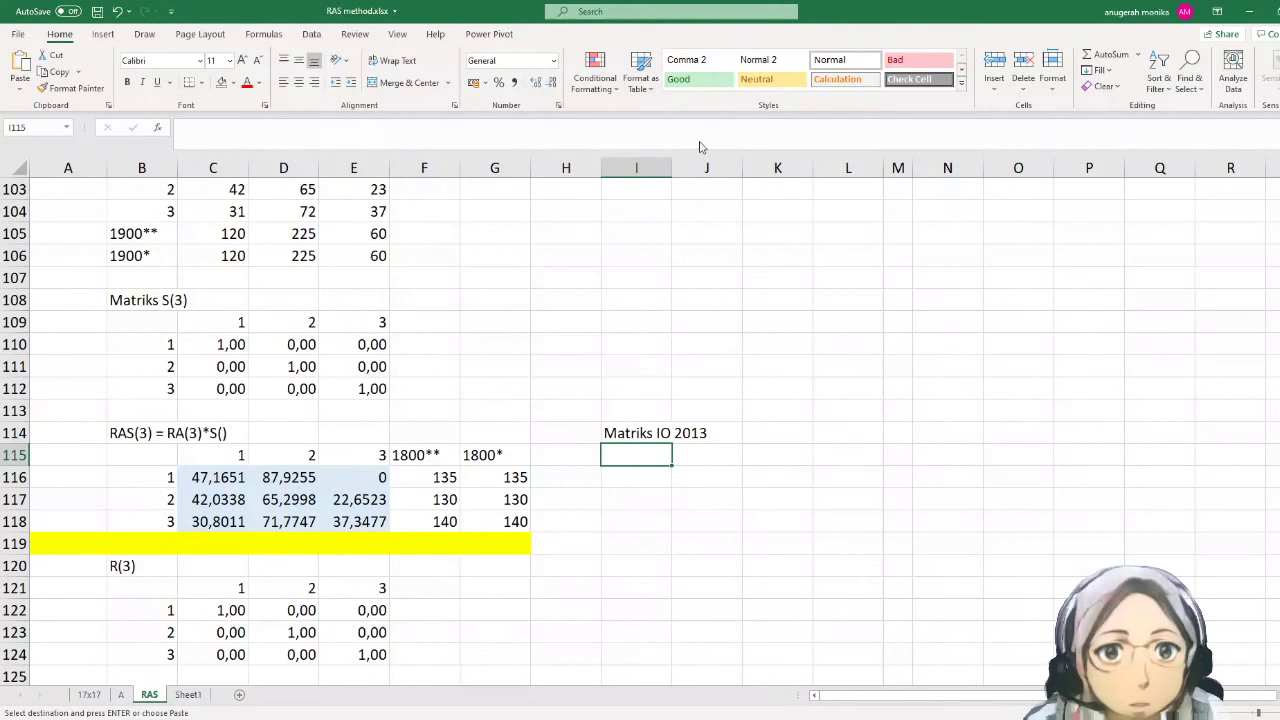
key("ctrl+v")
left_click(721, 583)
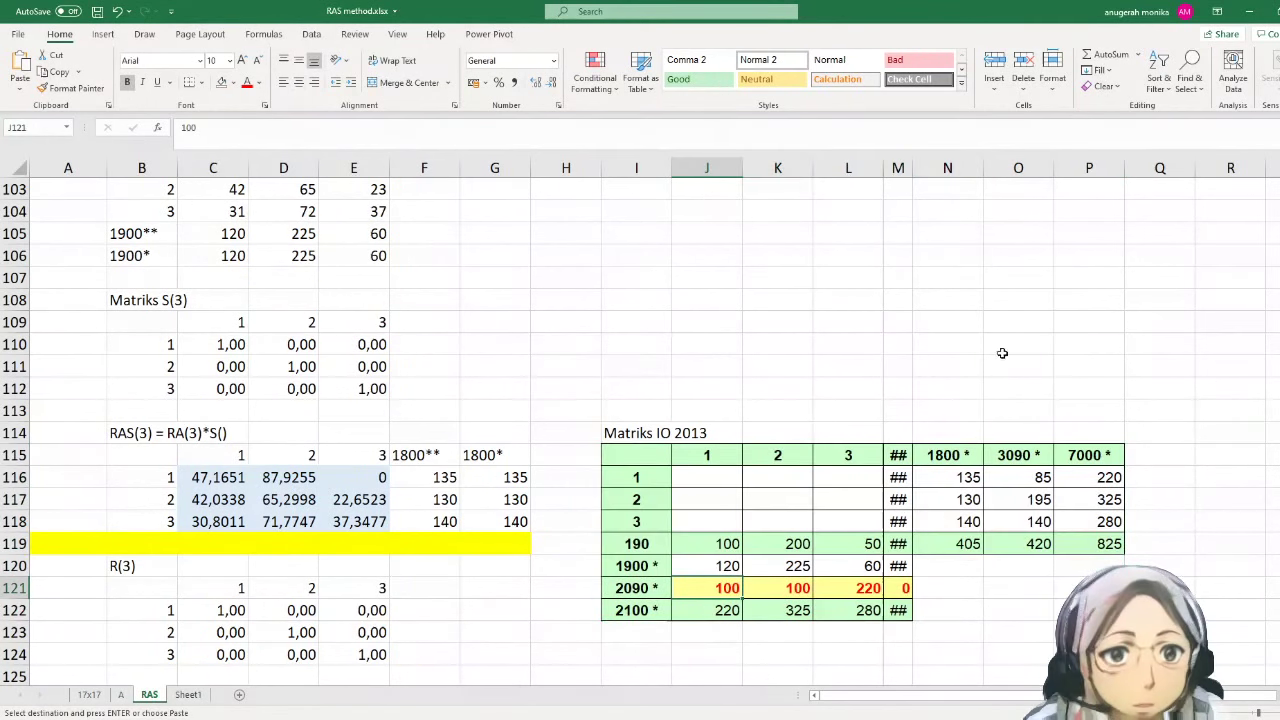
left_click_drag(913, 167, 957, 165)
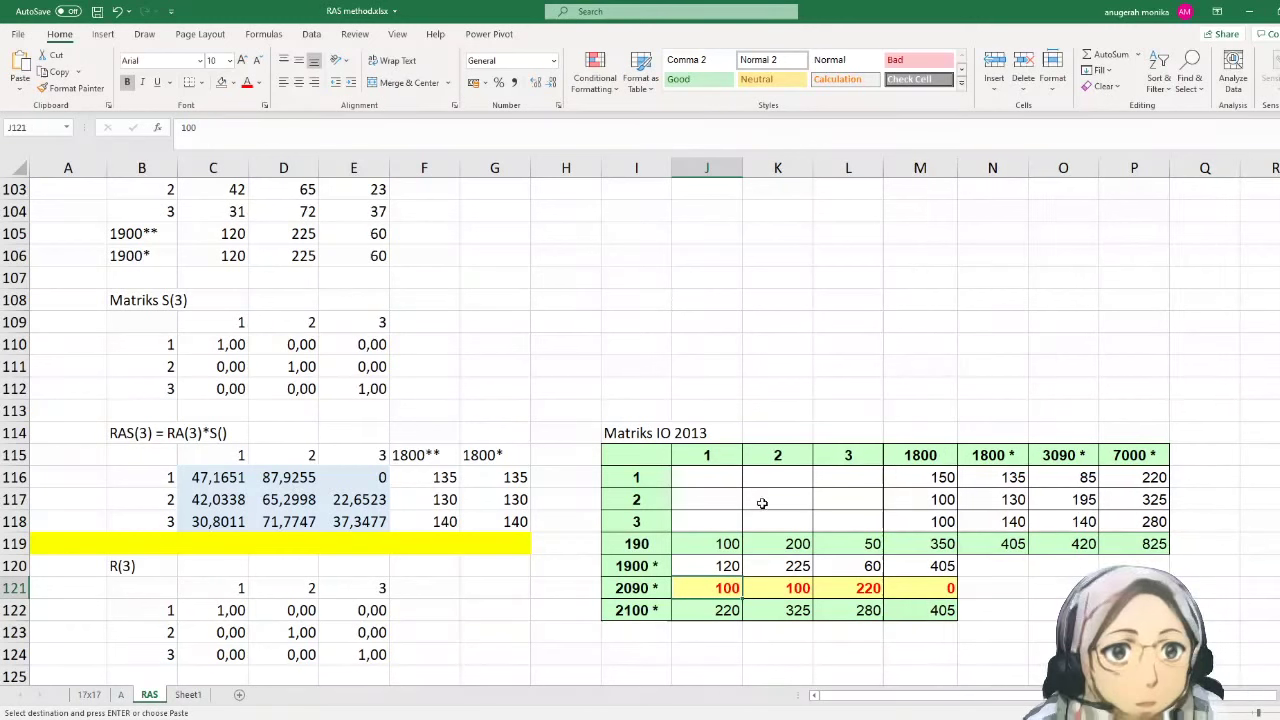
- Delete the 190 row cells I119:M119, shifting up, and the unstarred 1800 column cells M115:M119, shifting left, from Matriks IO 2013
left_click(655, 562)
left_click_drag(655, 548, 909, 543)
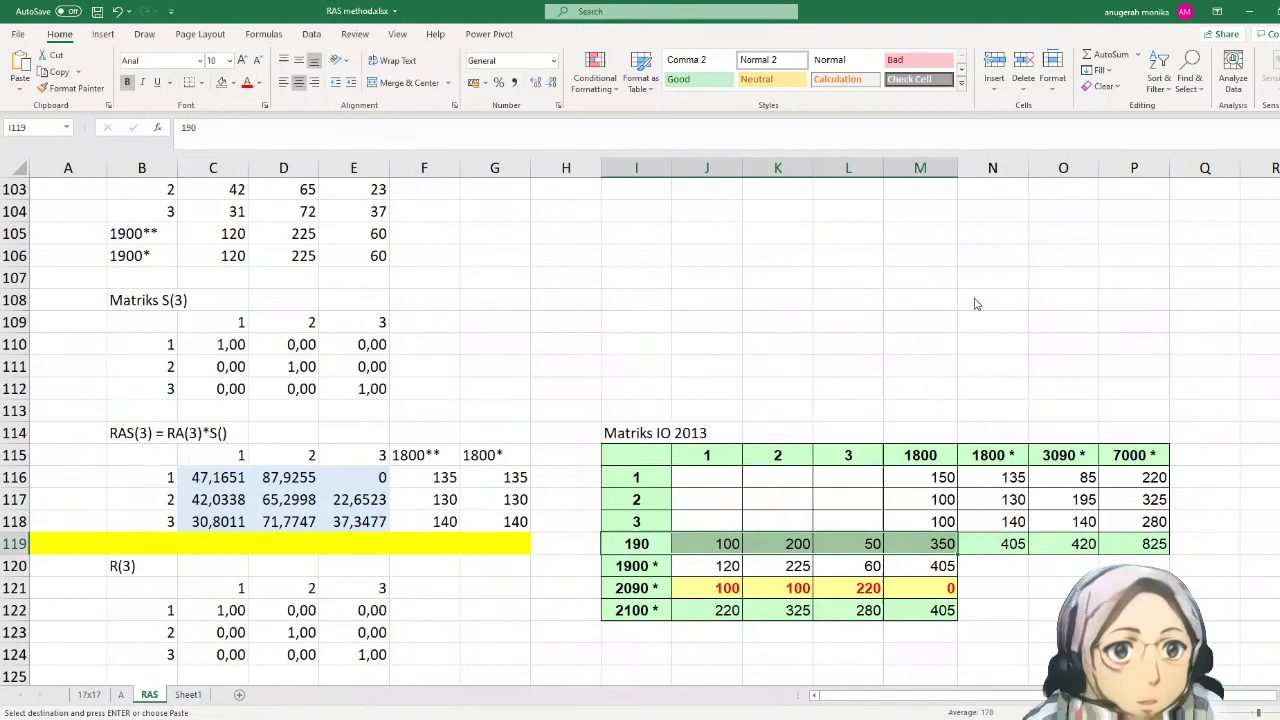
key("Escape")
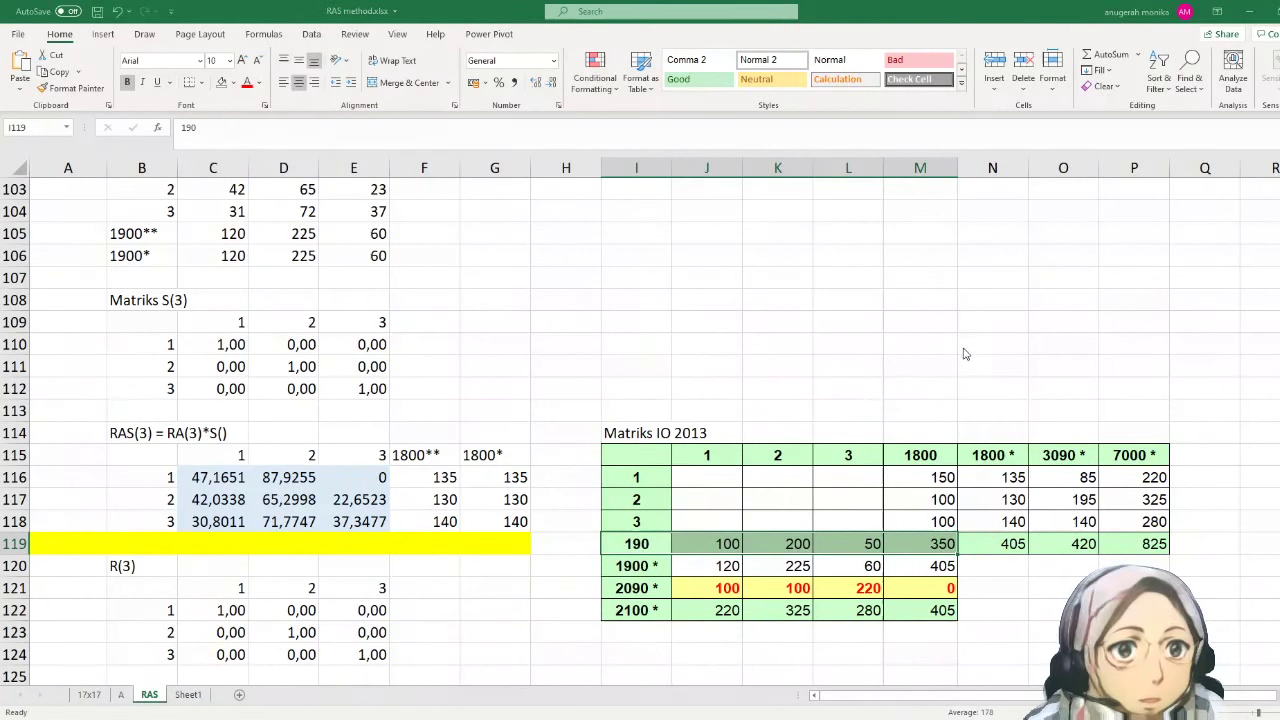
key("ctrl+minus")
key("Return")
left_click_drag(922, 455, 920, 539)
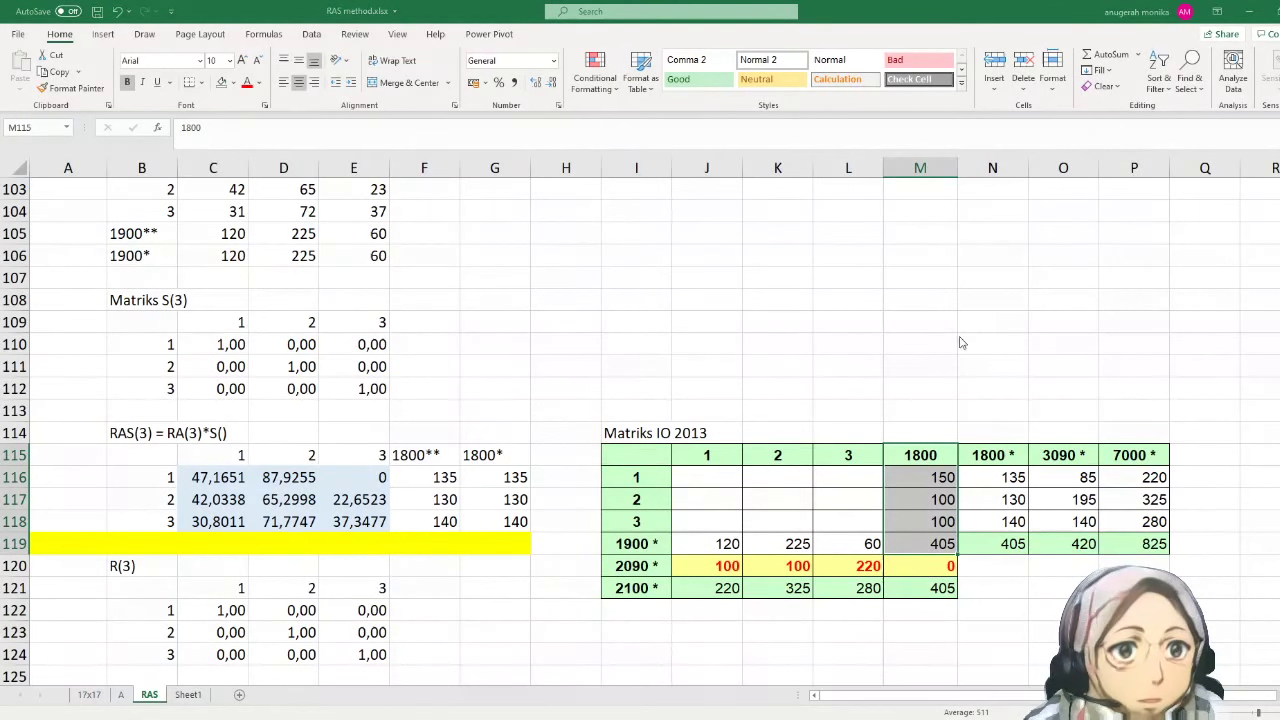
key("ctrl+minus")
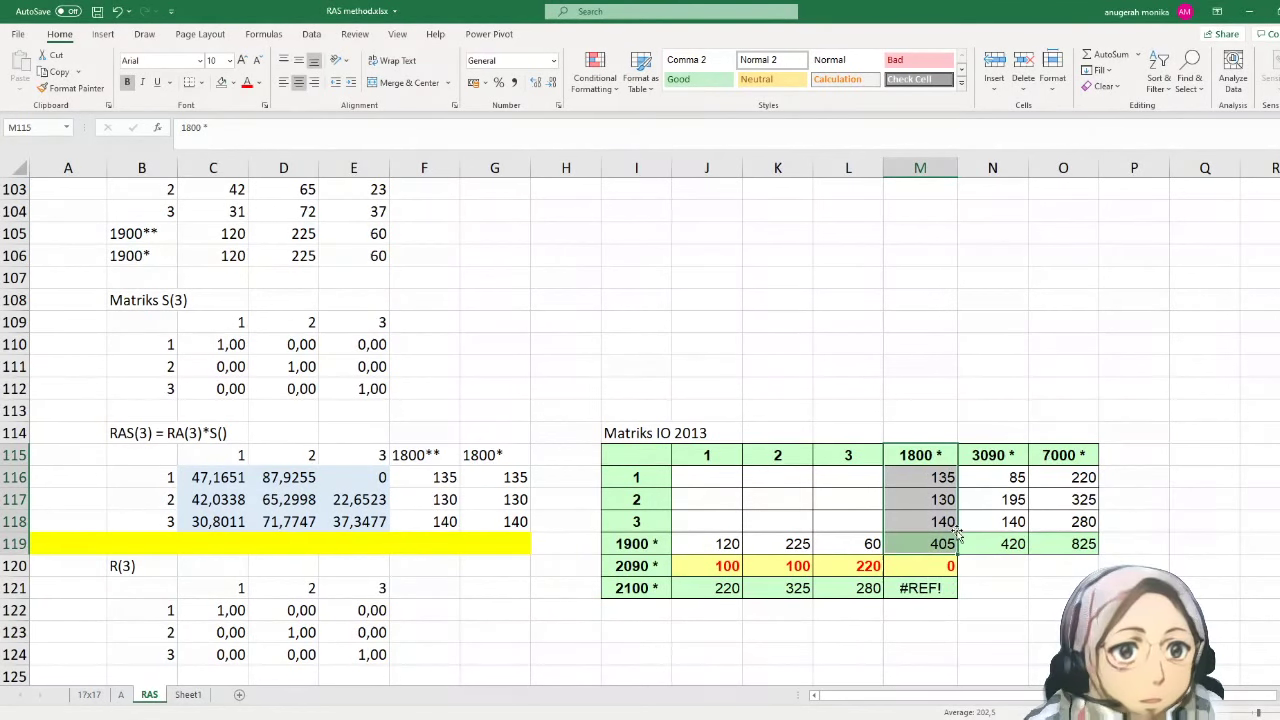
- Replace the broken 2100* total in M121 with the sum of J121:L121
left_click(922, 590)
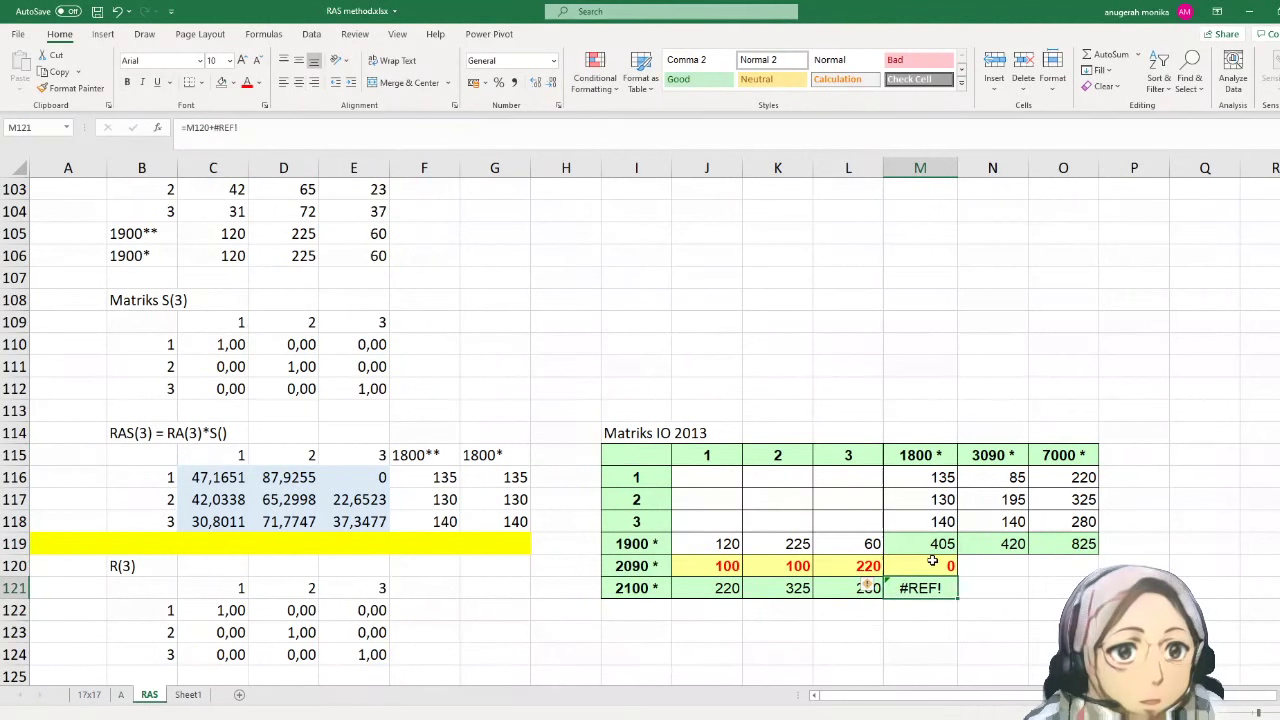
type("=s")
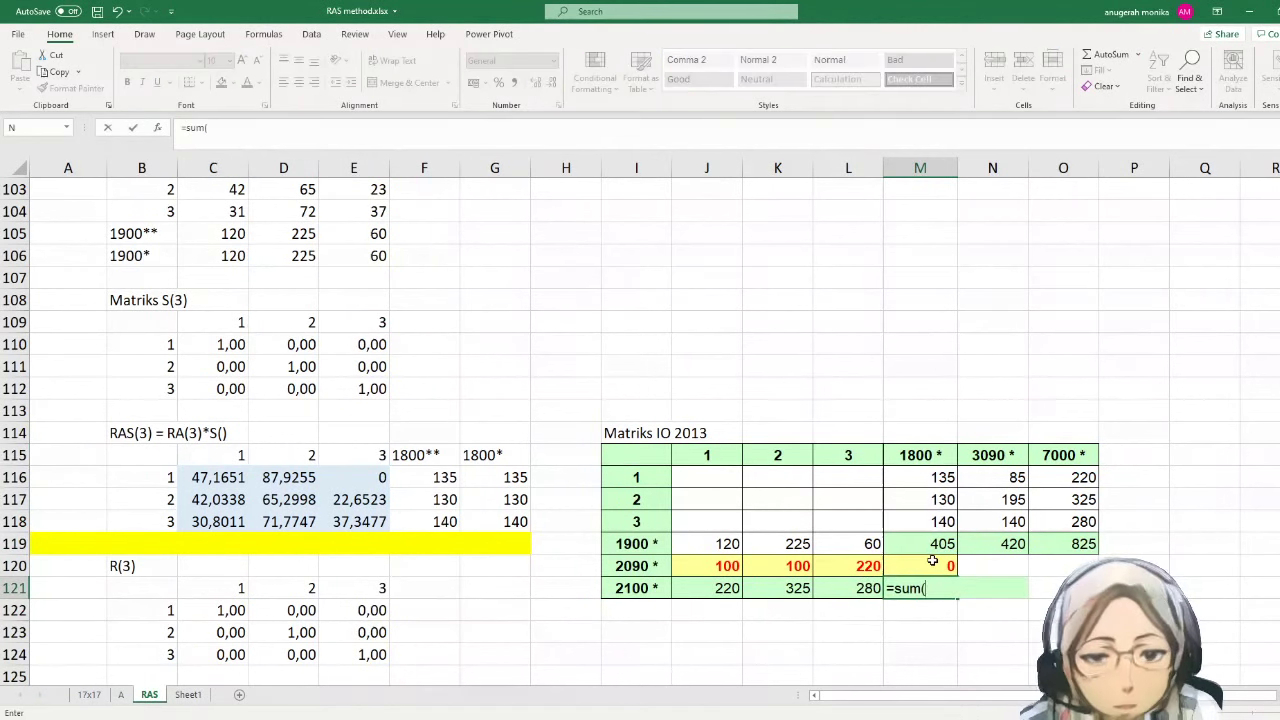
type("um(")
key("Left")
key("shift+Left")
key("shift+Left")
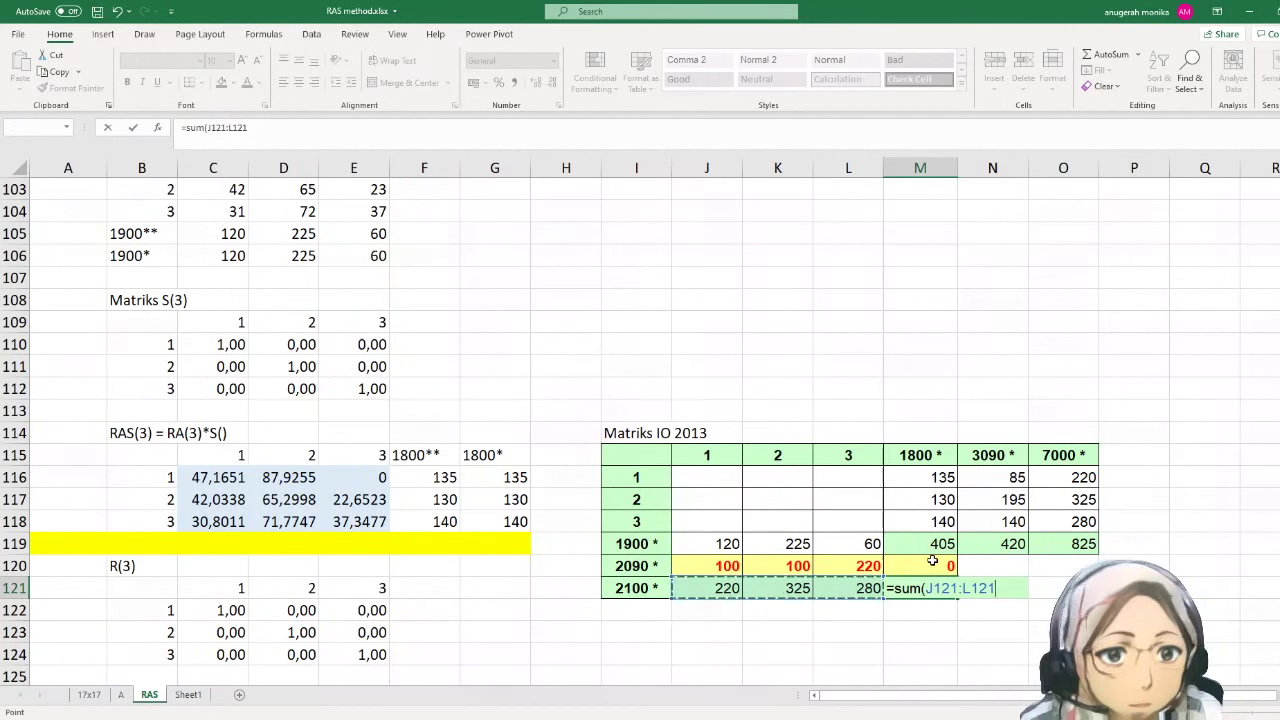
key("Return")
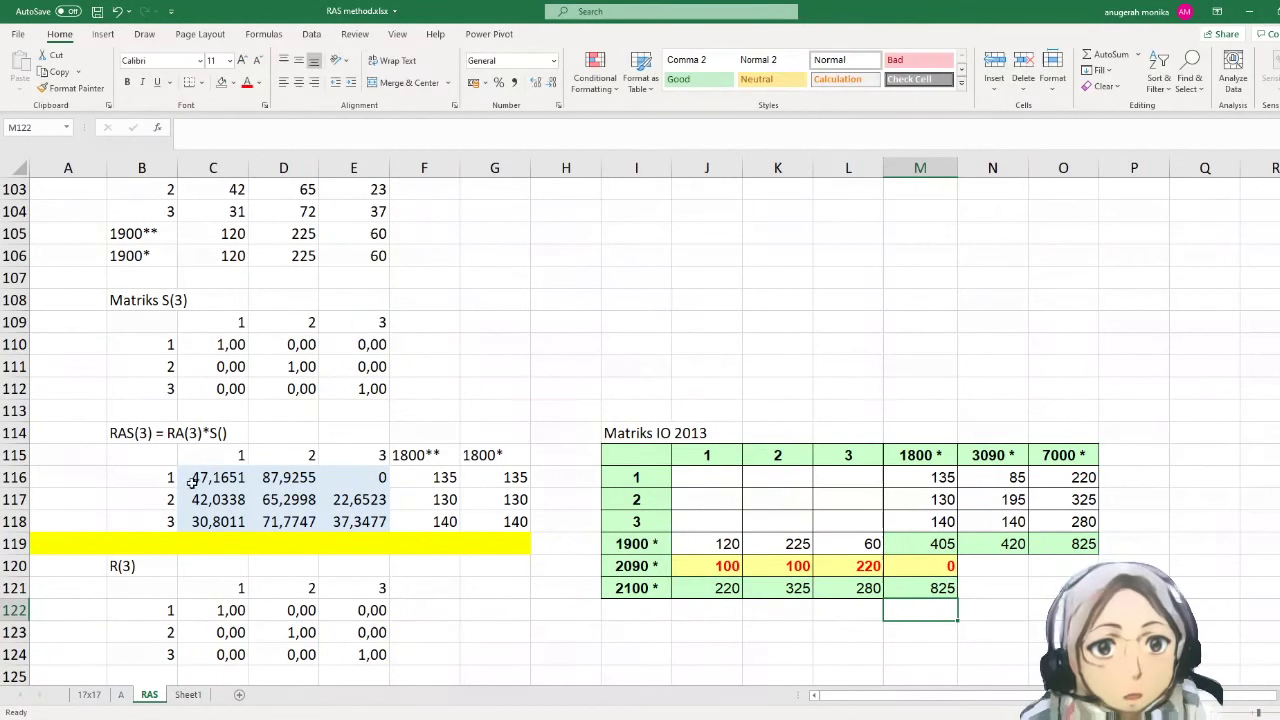
- Copy the RAS(3) results C116:E118 as values into J116:L118 of Matriks IO 2013
left_click_drag(217, 478, 346, 525)
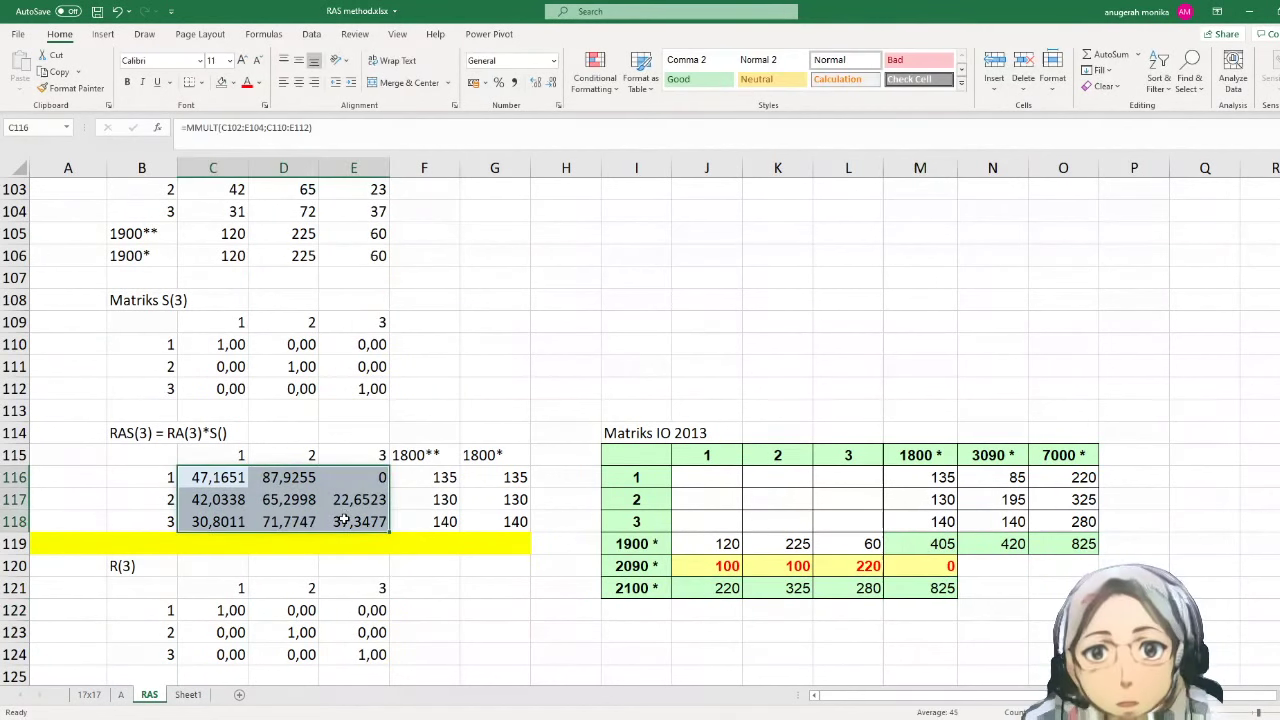
key("ctrl+c")
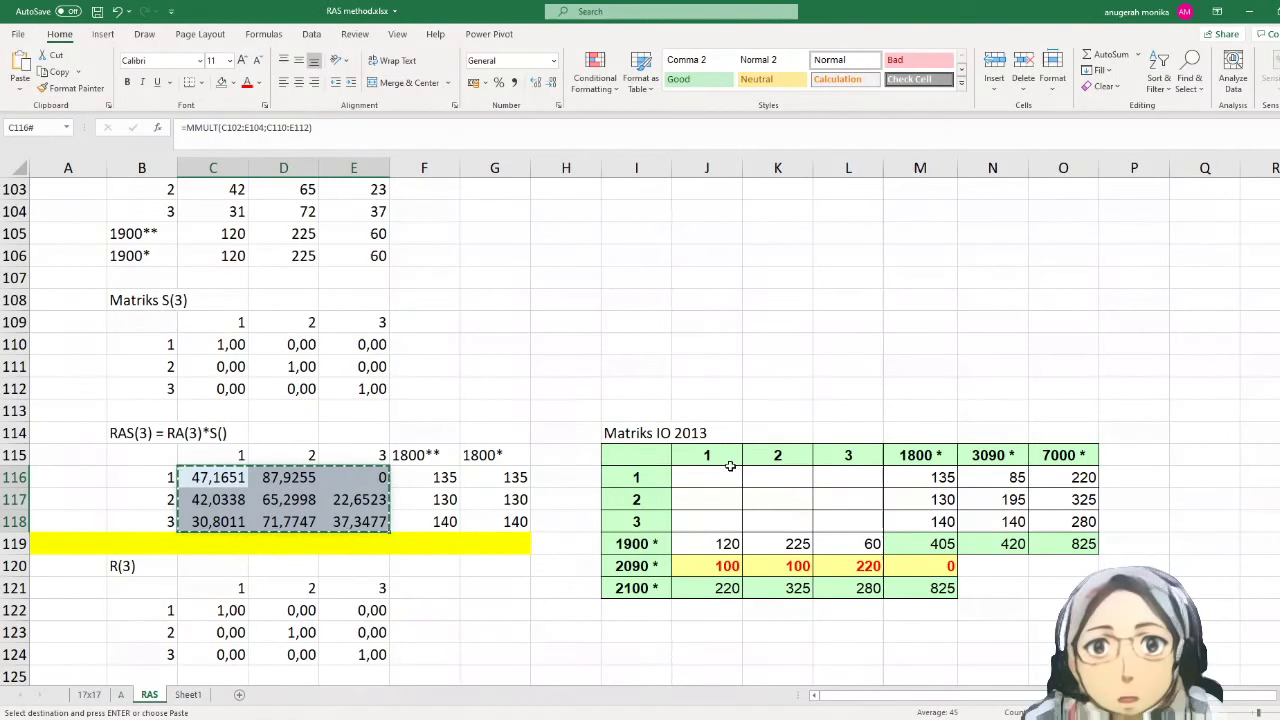
left_click(725, 477)
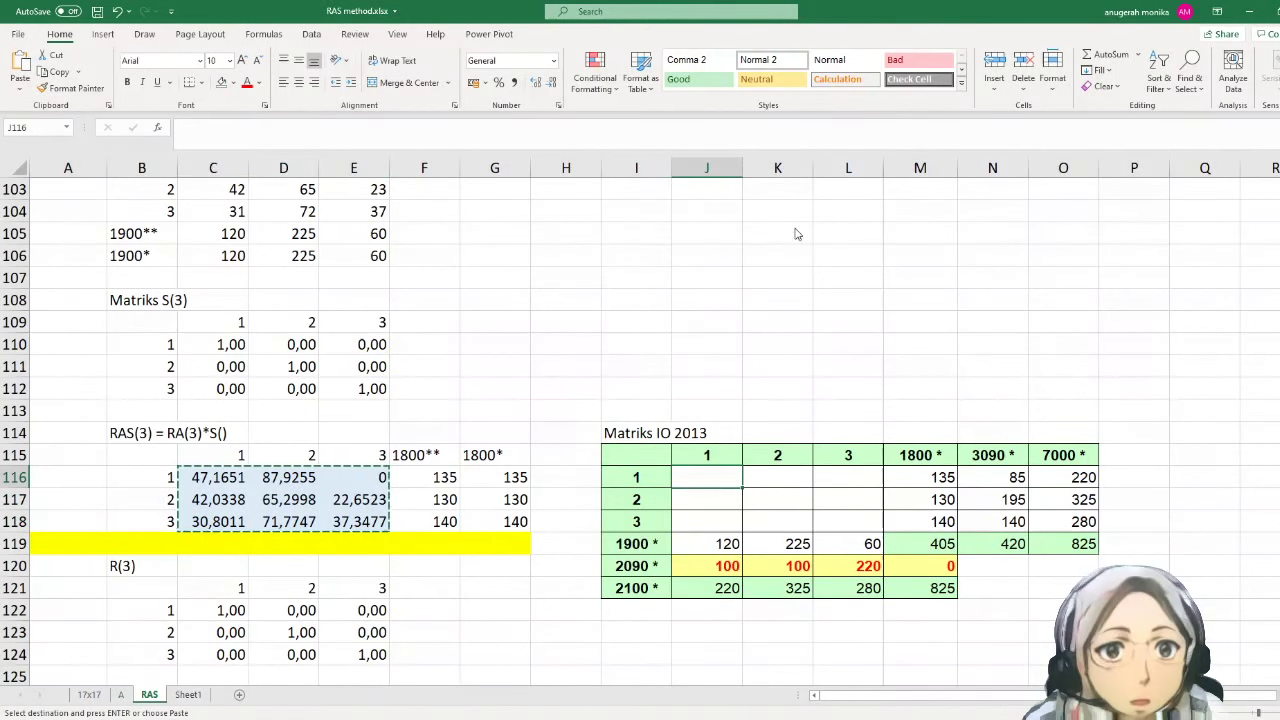
key("ctrl+v")
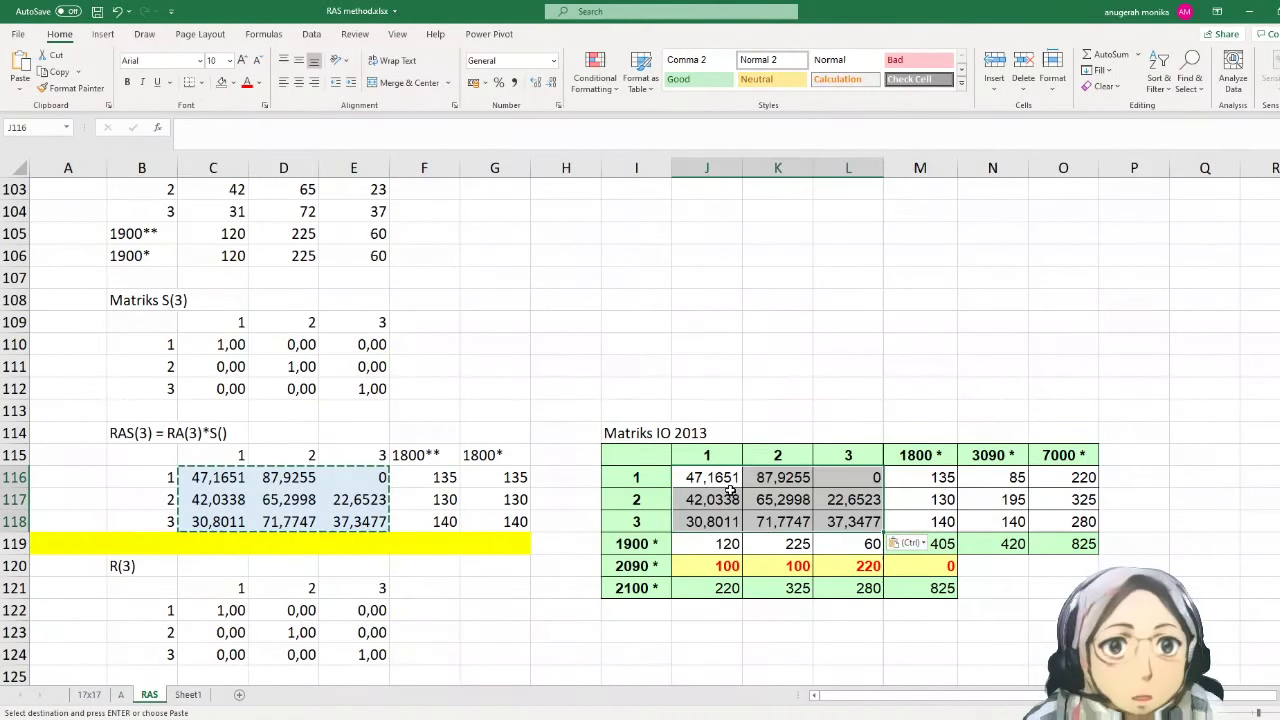
- Replace sector 1's 1900* value in J119 with the sum of J116:J118
left_click(720, 544)
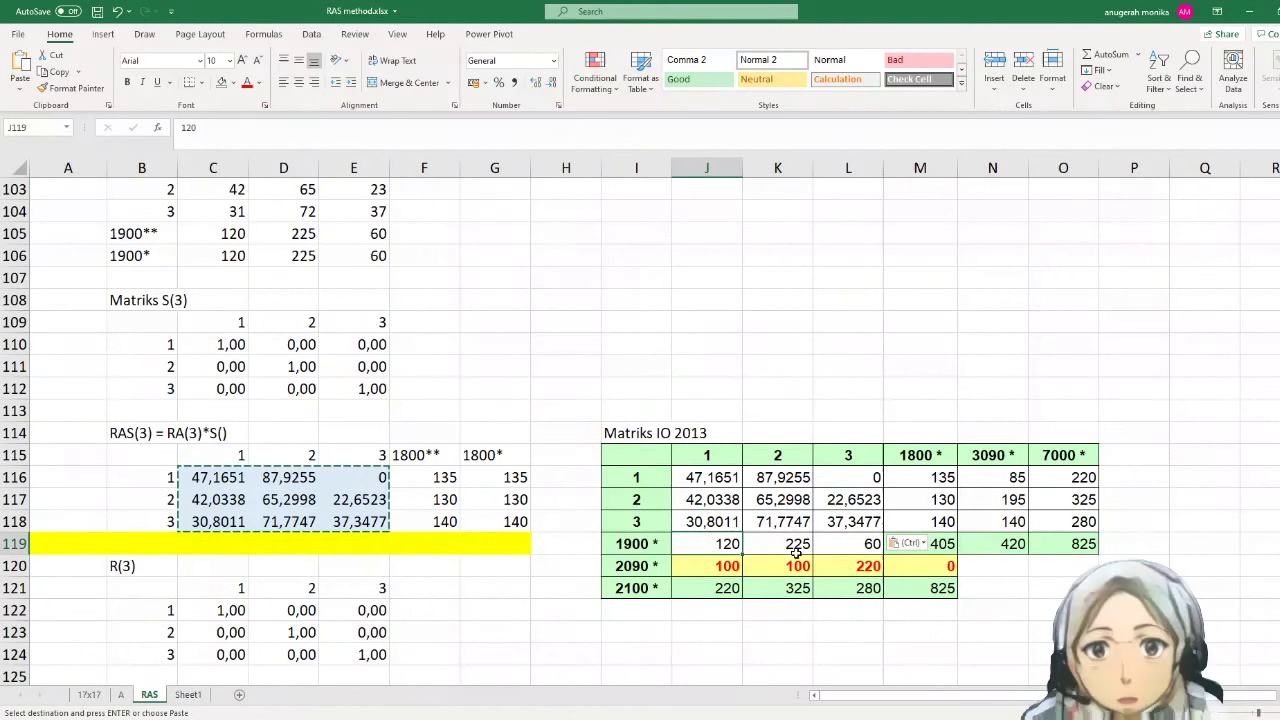
type("=sum(")
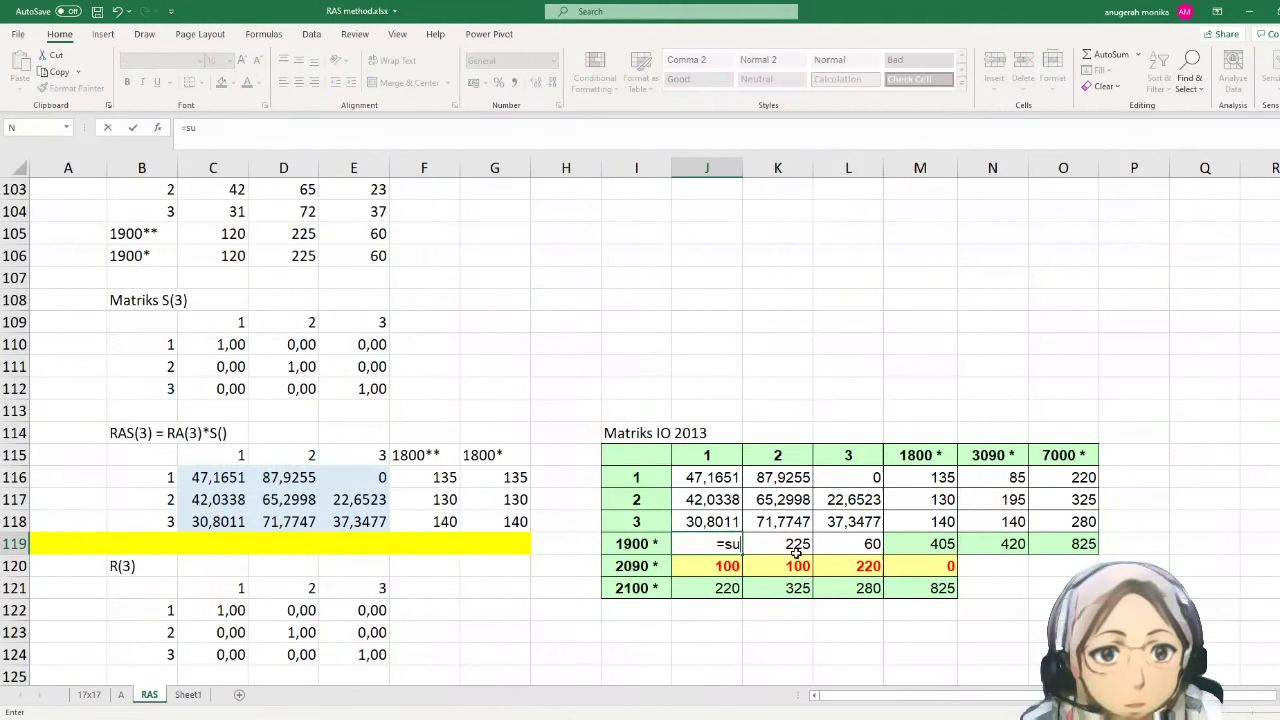
key("Up")
key("shift+Up")
key("shift+Up")
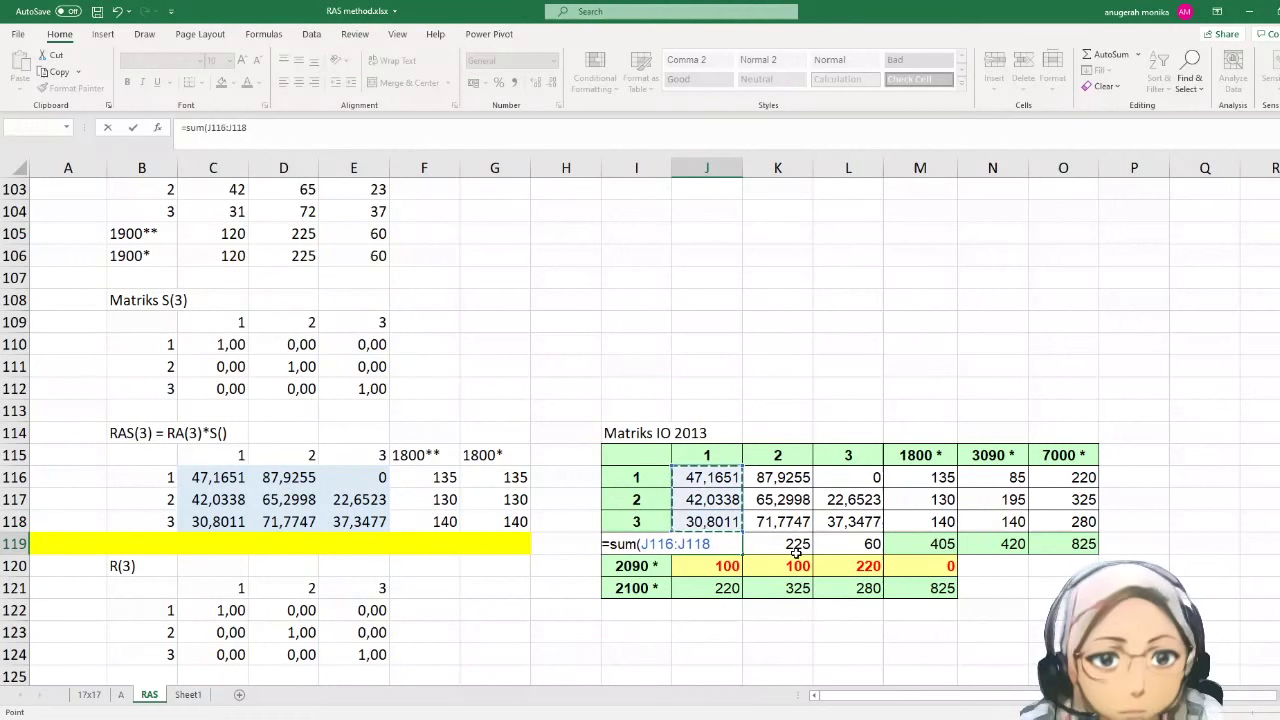
key("Return")
- Display the sector values J116:L118 of Matriks IO 2013 with no decimal places
scroll(797, 551, "up", 1)
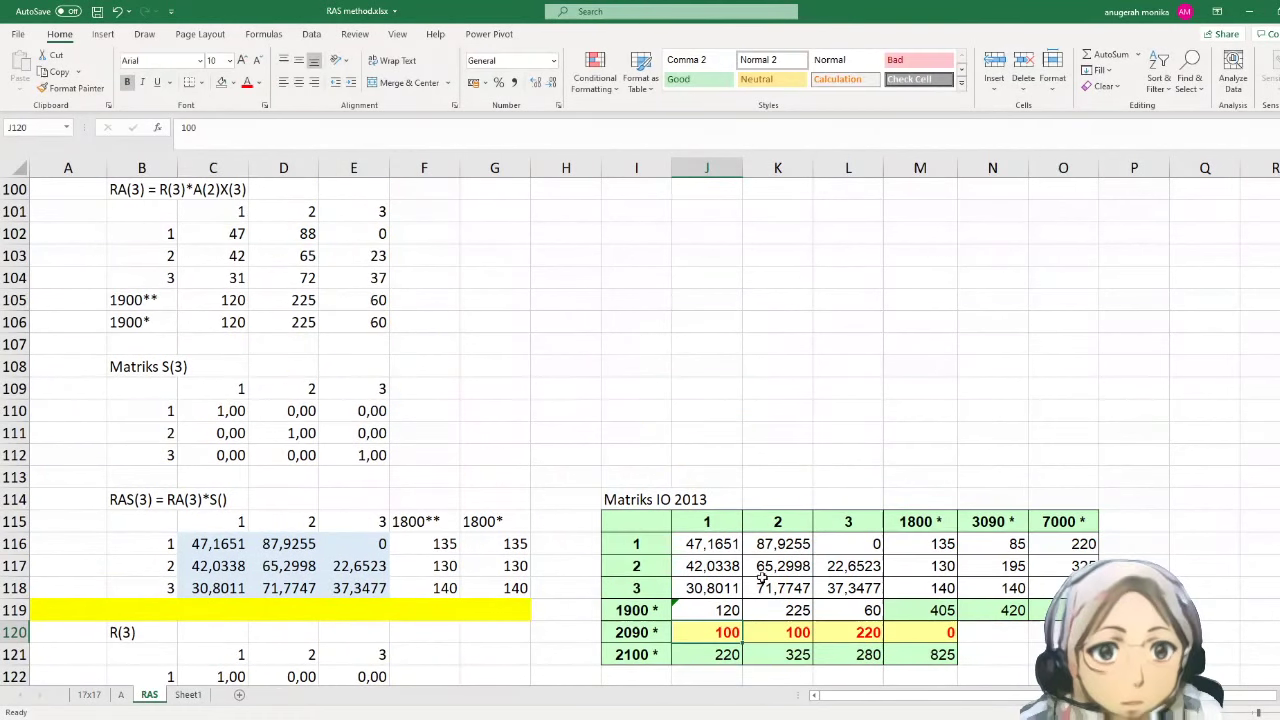
left_click_drag(725, 543, 848, 588)
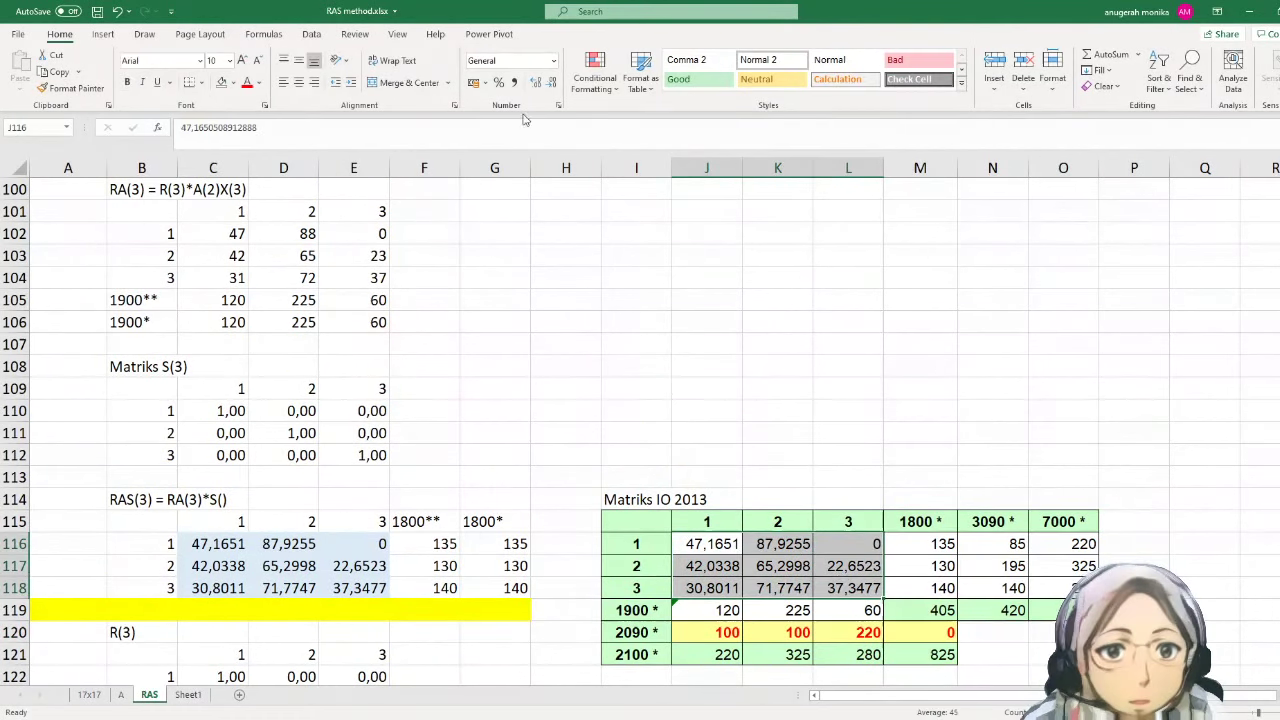
left_click(549, 86)
left_click(549, 86)
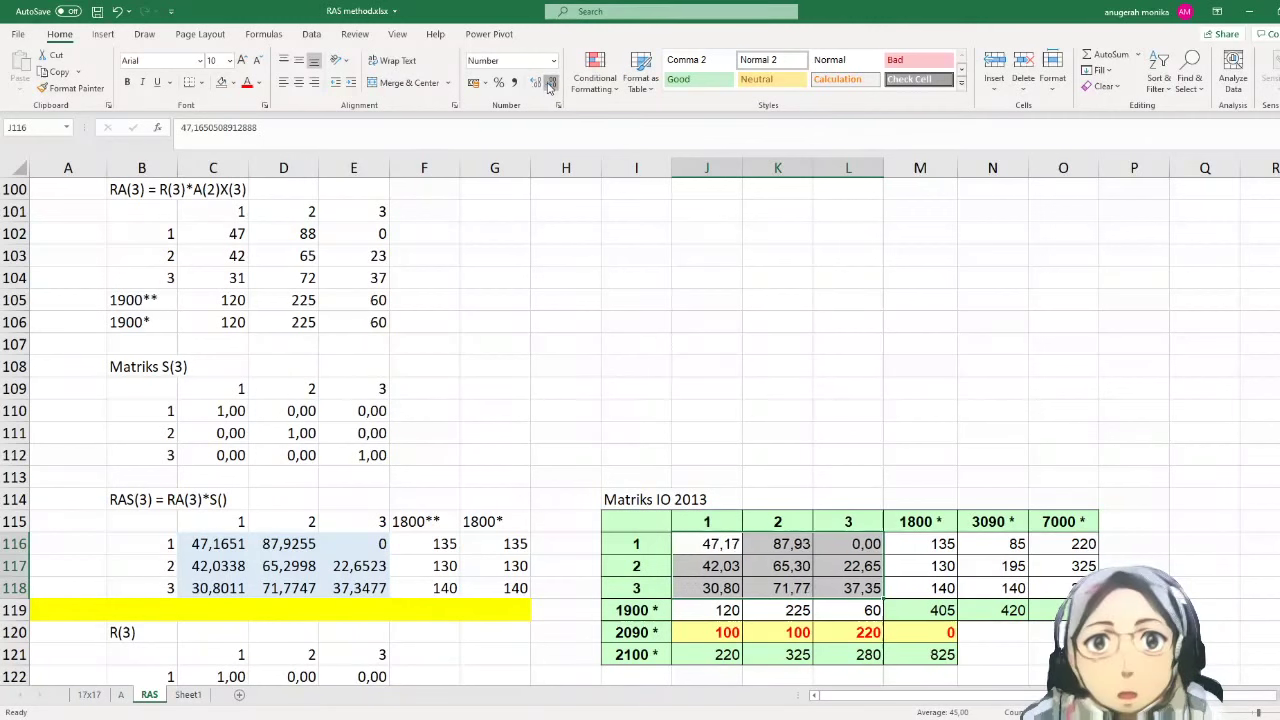
left_click(549, 86)
left_click(549, 86)
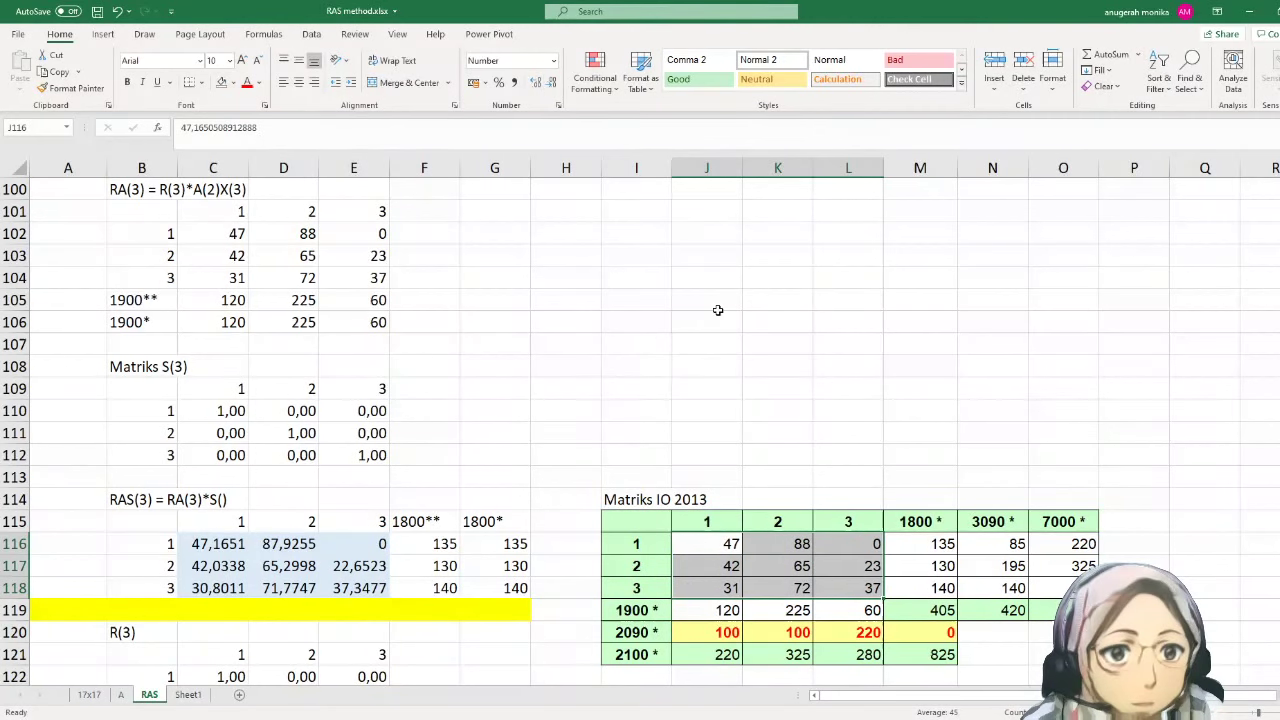
left_click(733, 370)
- Examine the Matriks IO 2013 table, including its 2090* and 2100* rows and 1800* and 3090* columns, and the handwritten RAS notes on Sheet1
left_click(886, 570)
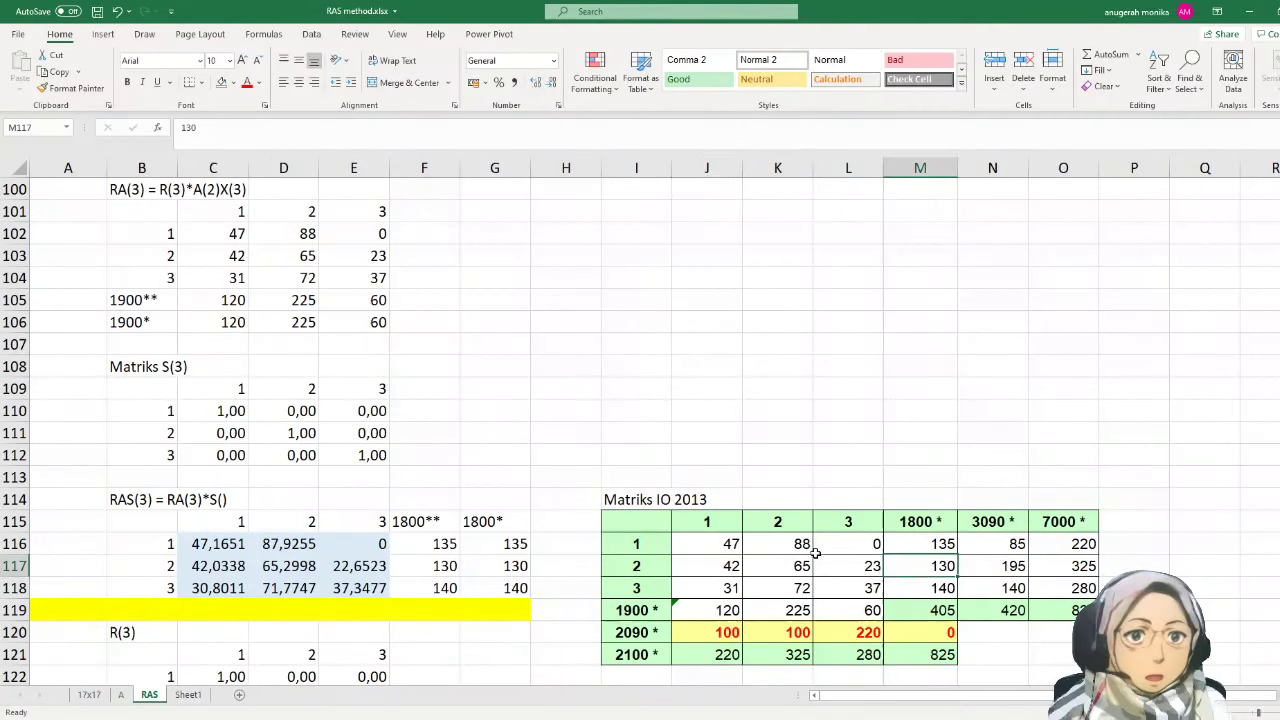
scroll(814, 540, "down", 2)
left_click_drag(640, 372, 1019, 532)
left_click(1063, 544)
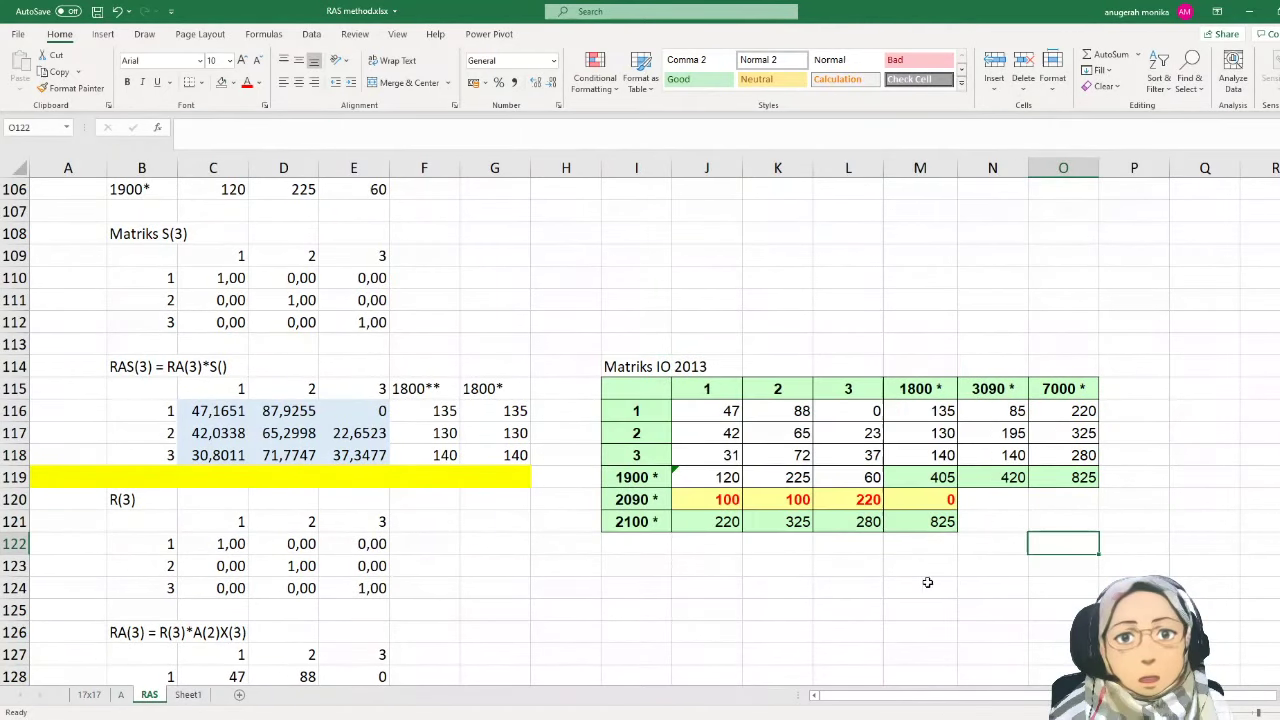
left_click(922, 582)
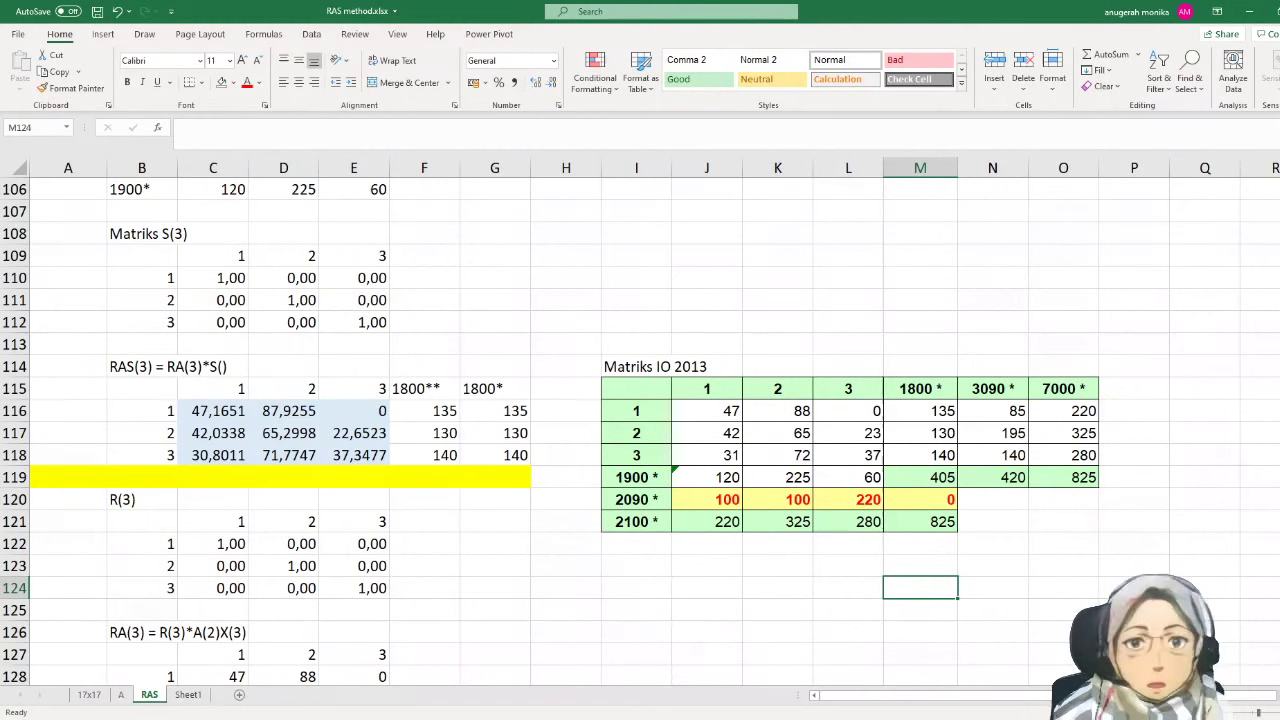
left_click(801, 587)
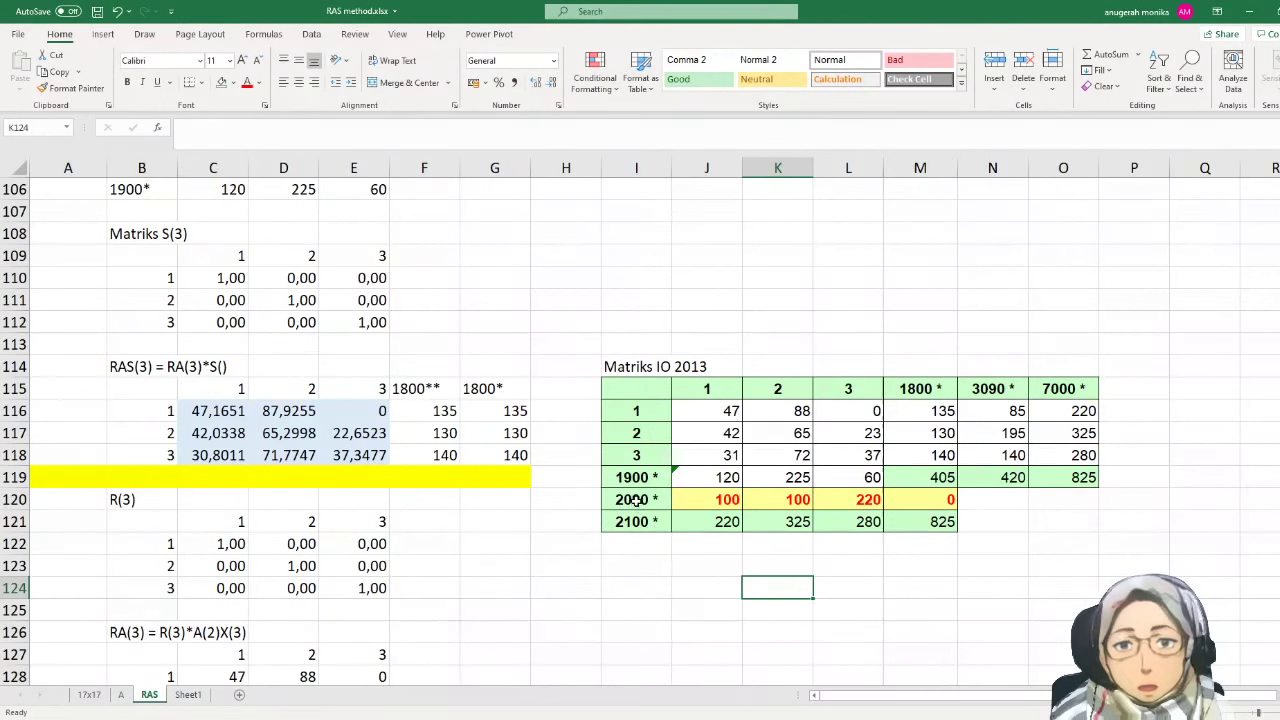
left_click_drag(634, 499, 636, 524)
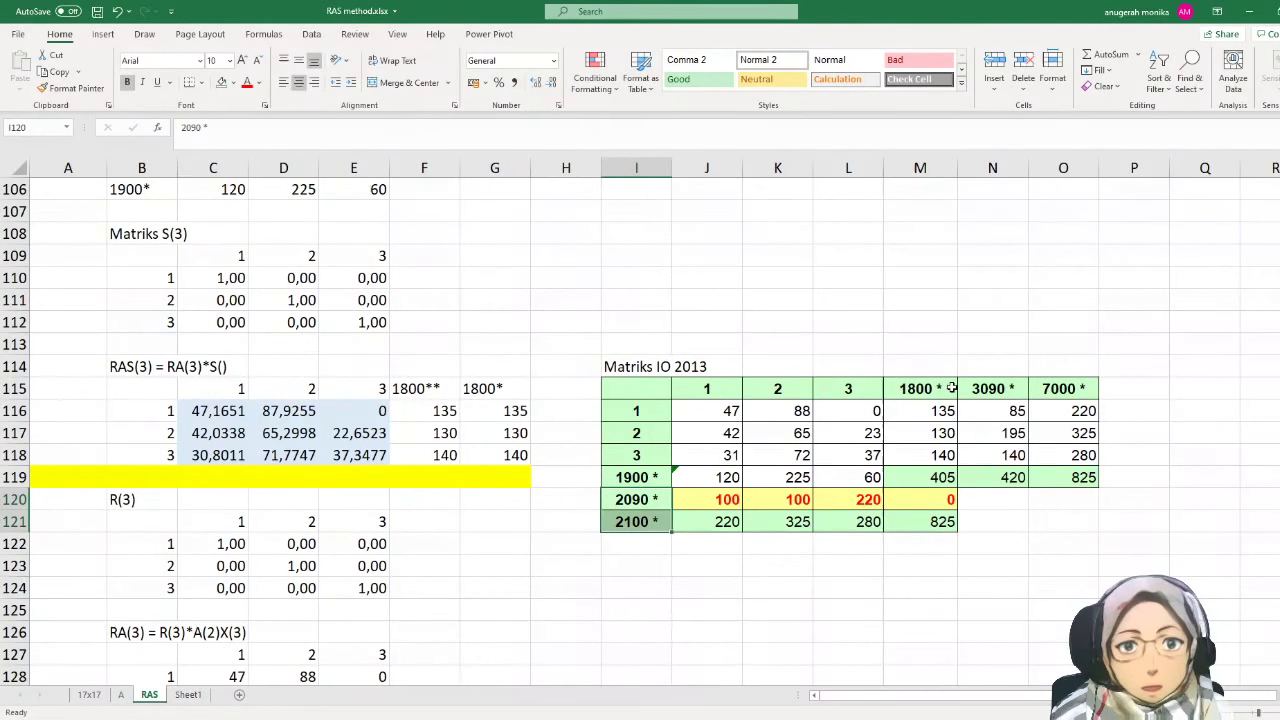
left_click_drag(952, 388, 967, 389)
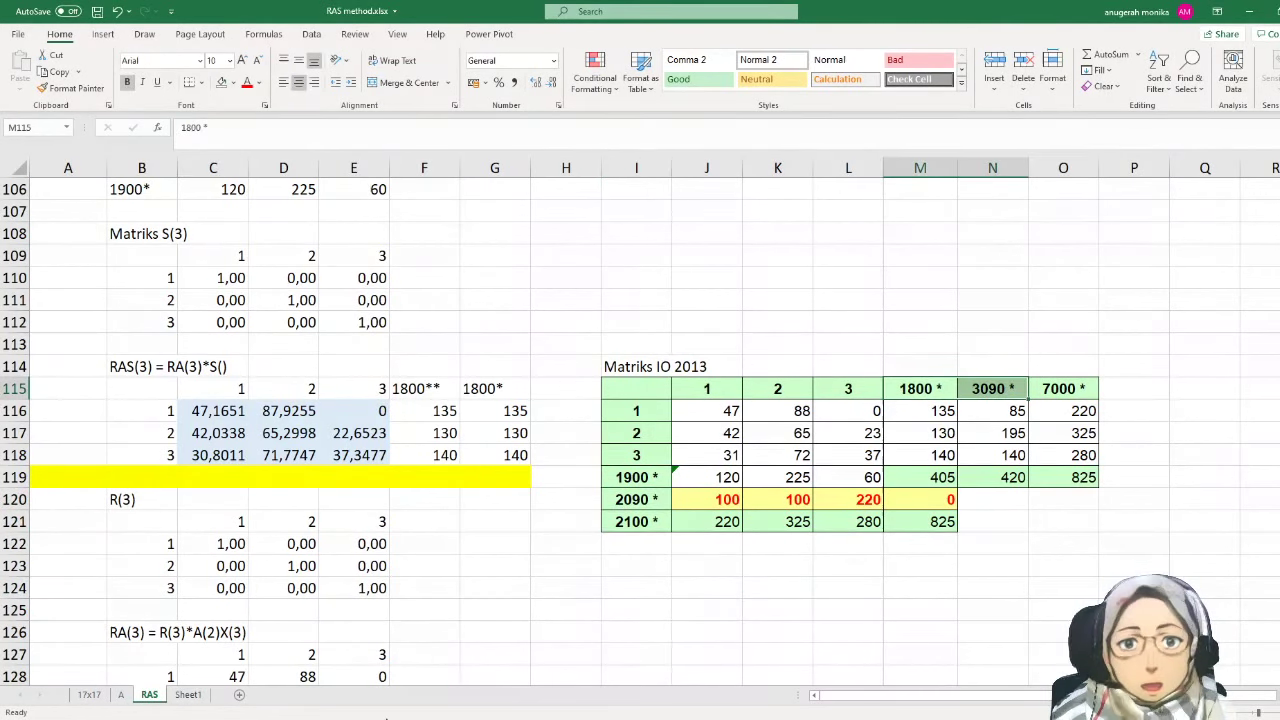
left_click(190, 695)
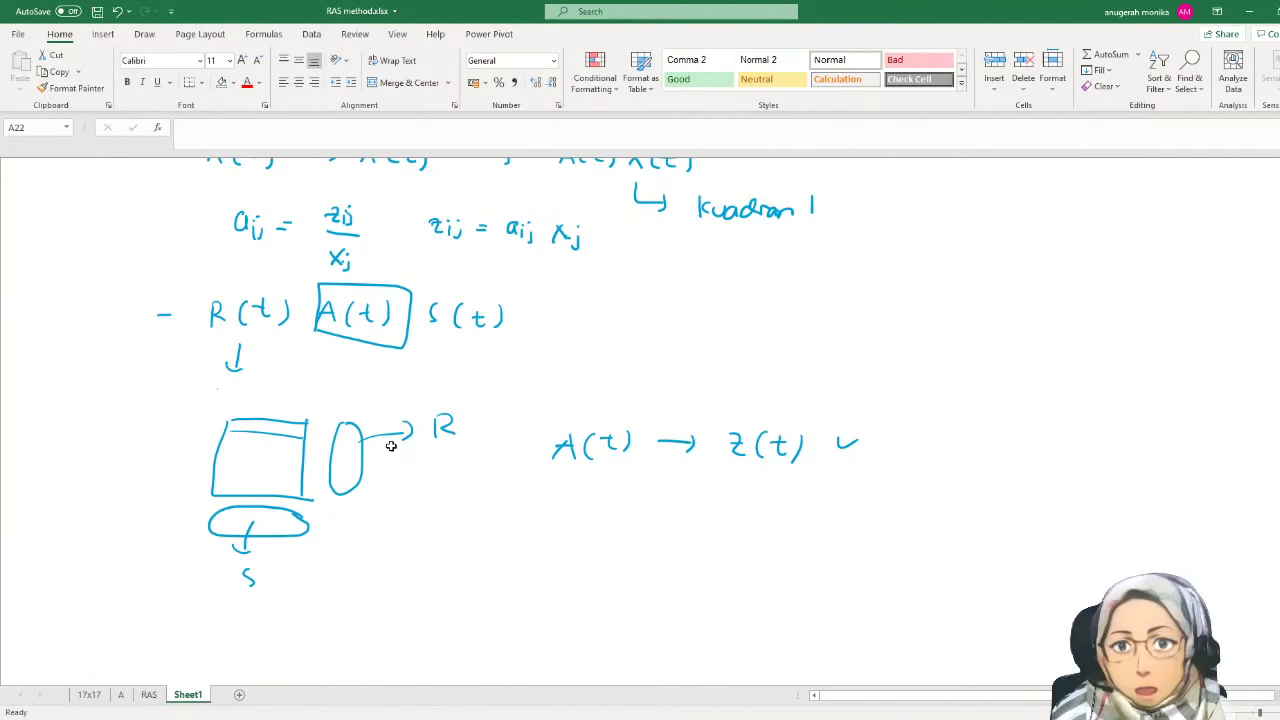
- Review the semi-survey data requirements in the Sheet1 notes and the product rows and sector columns of the 17x17 table
scroll(391, 446, "up", 10)
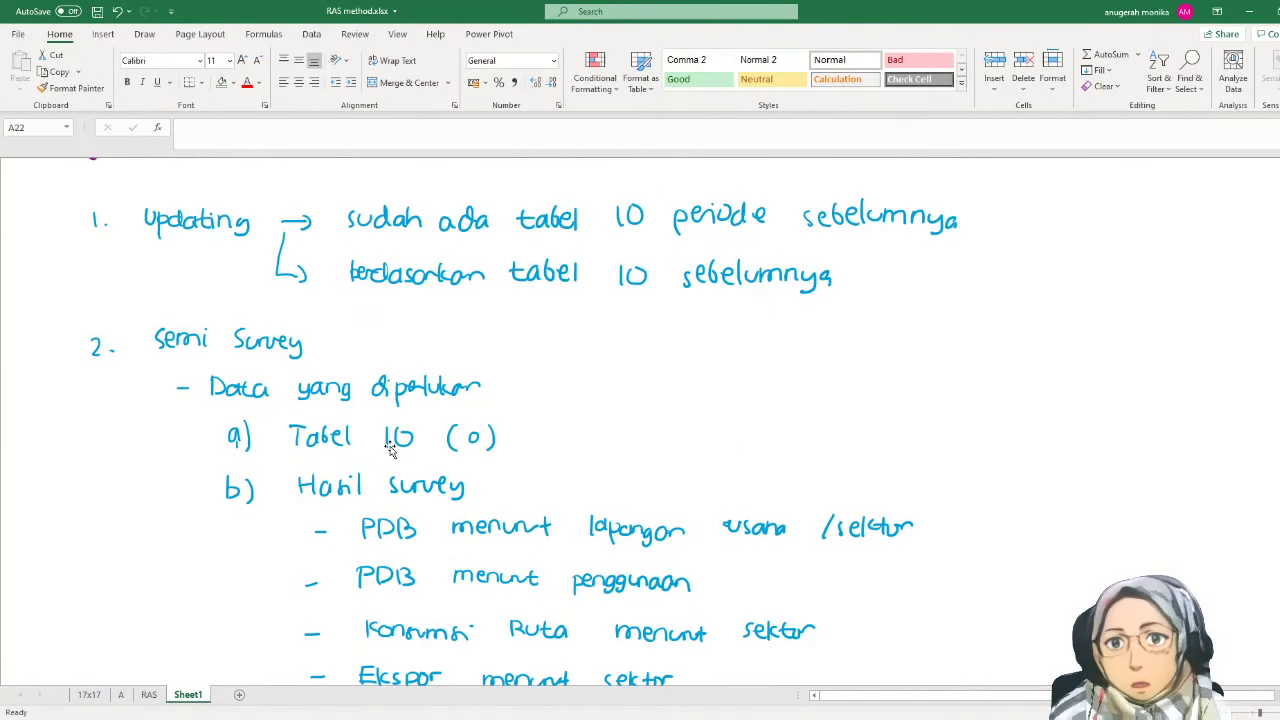
scroll(449, 423, "down", 2)
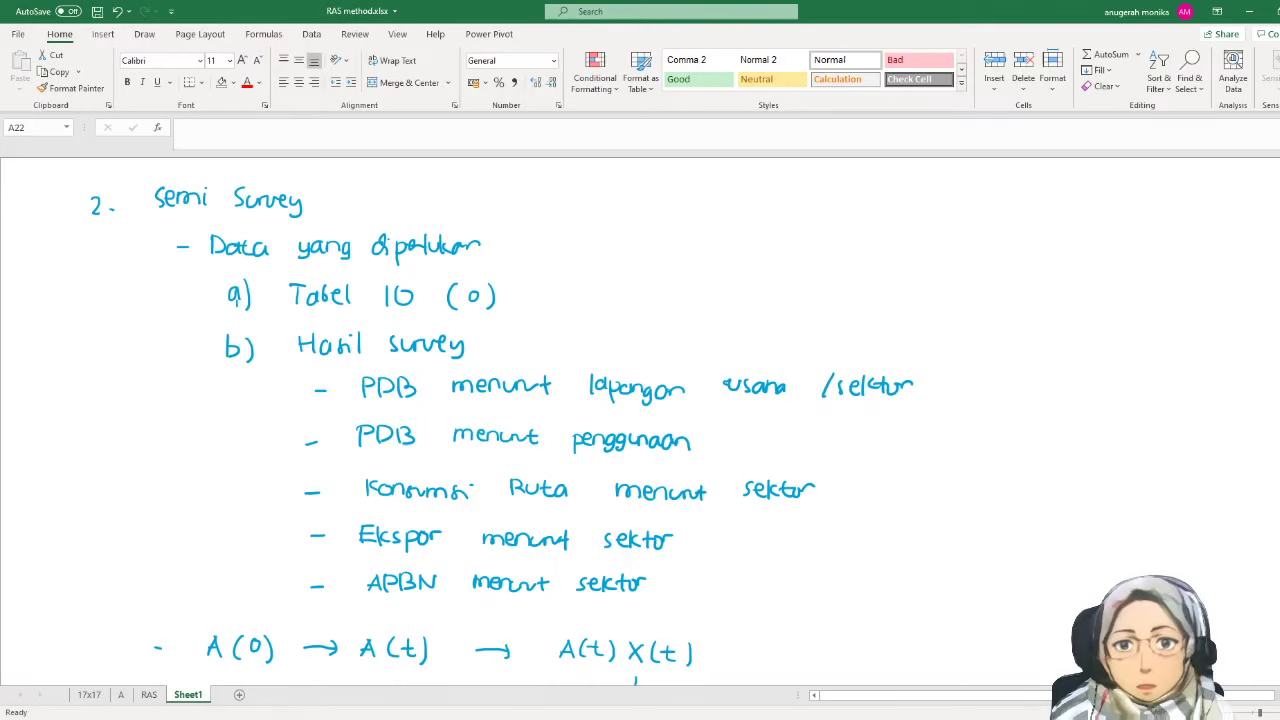
left_click(94, 695)
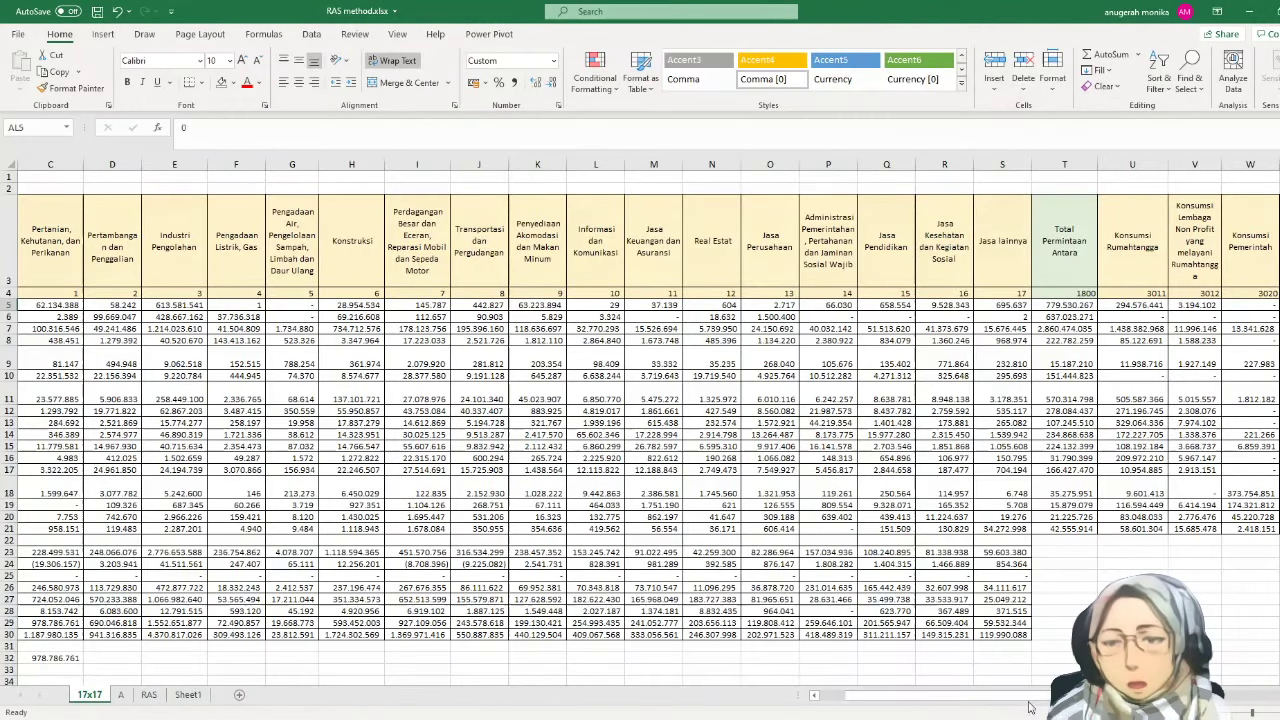
left_click_drag(1030, 698, 914, 703)
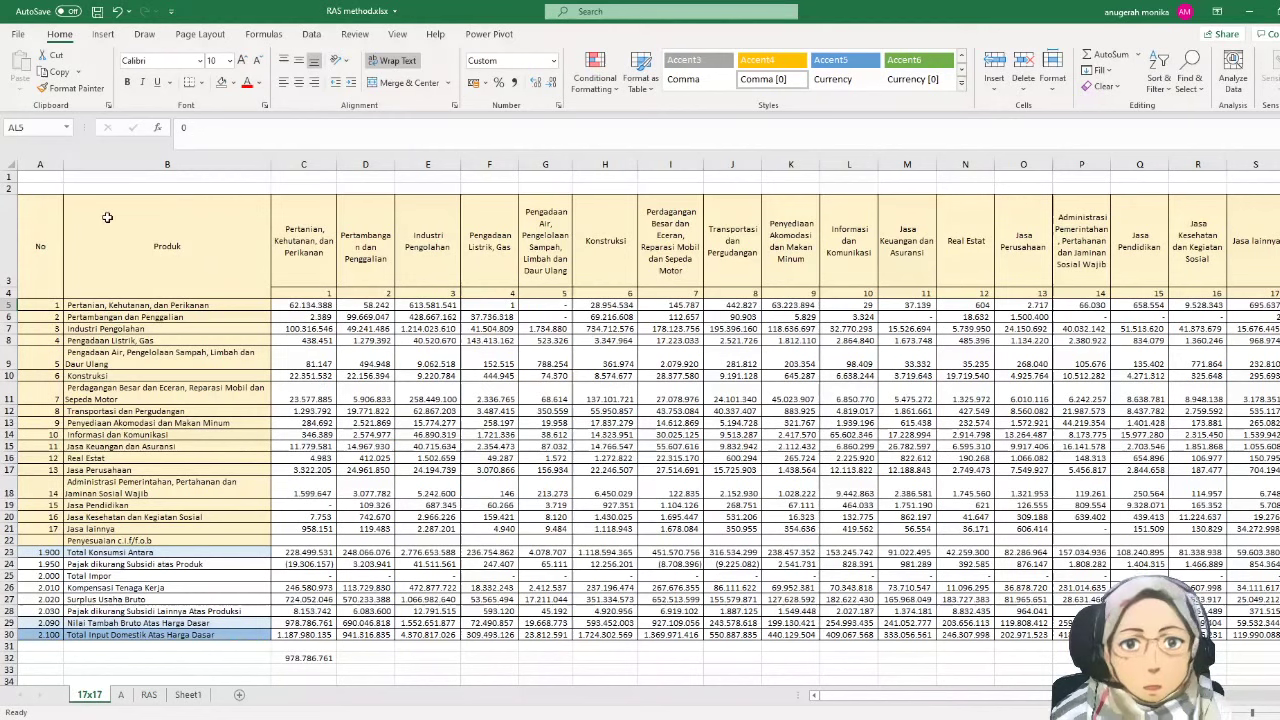
left_click(276, 375)
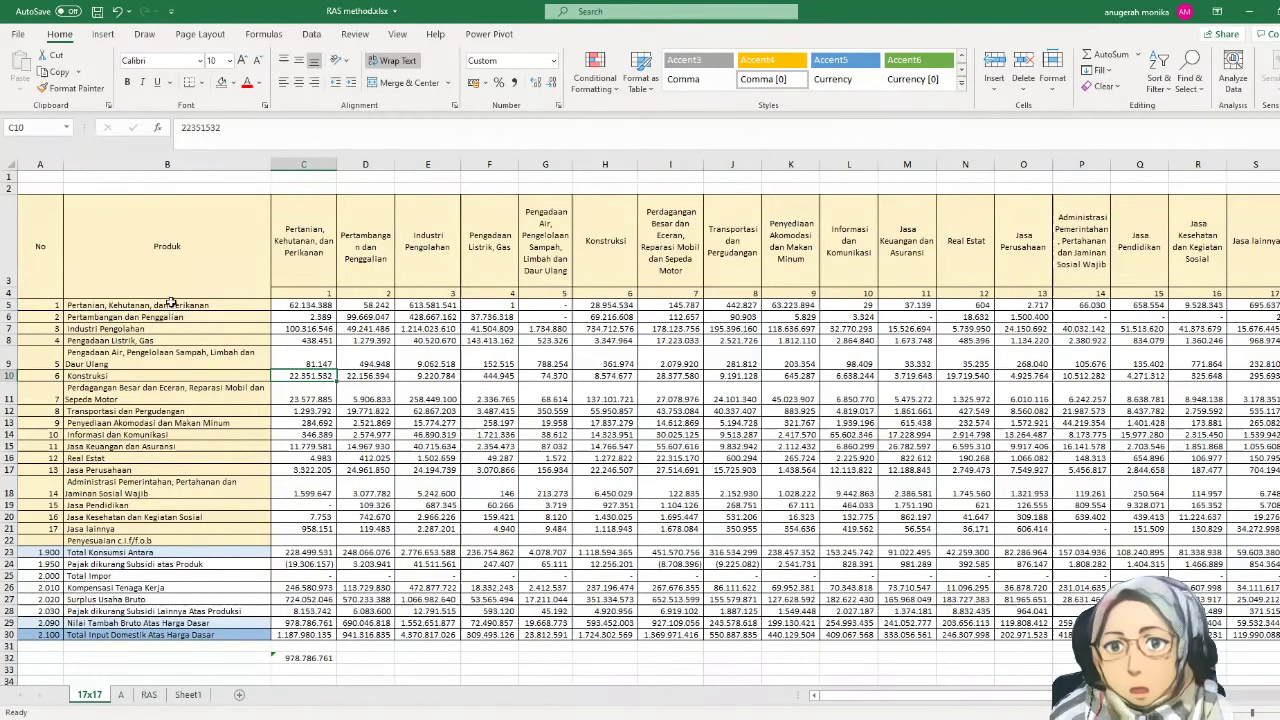
left_click_drag(172, 304, 153, 528)
left_click(291, 469)
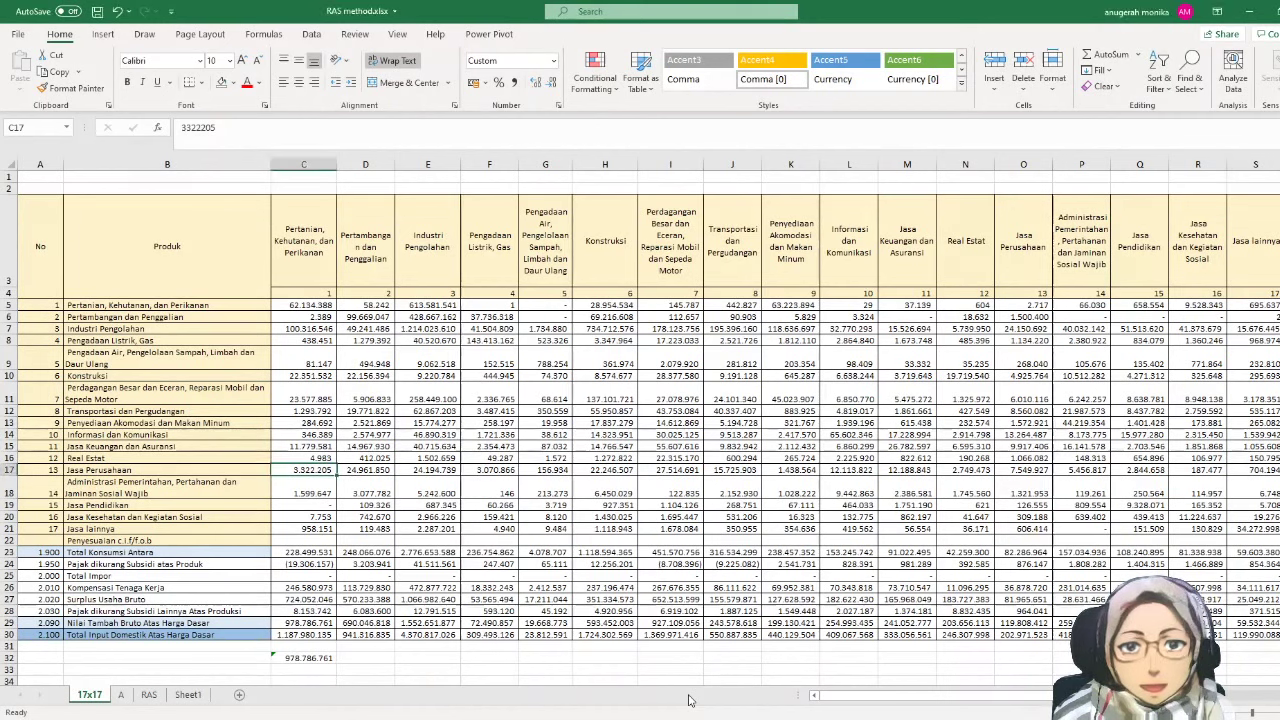
left_click(414, 376)
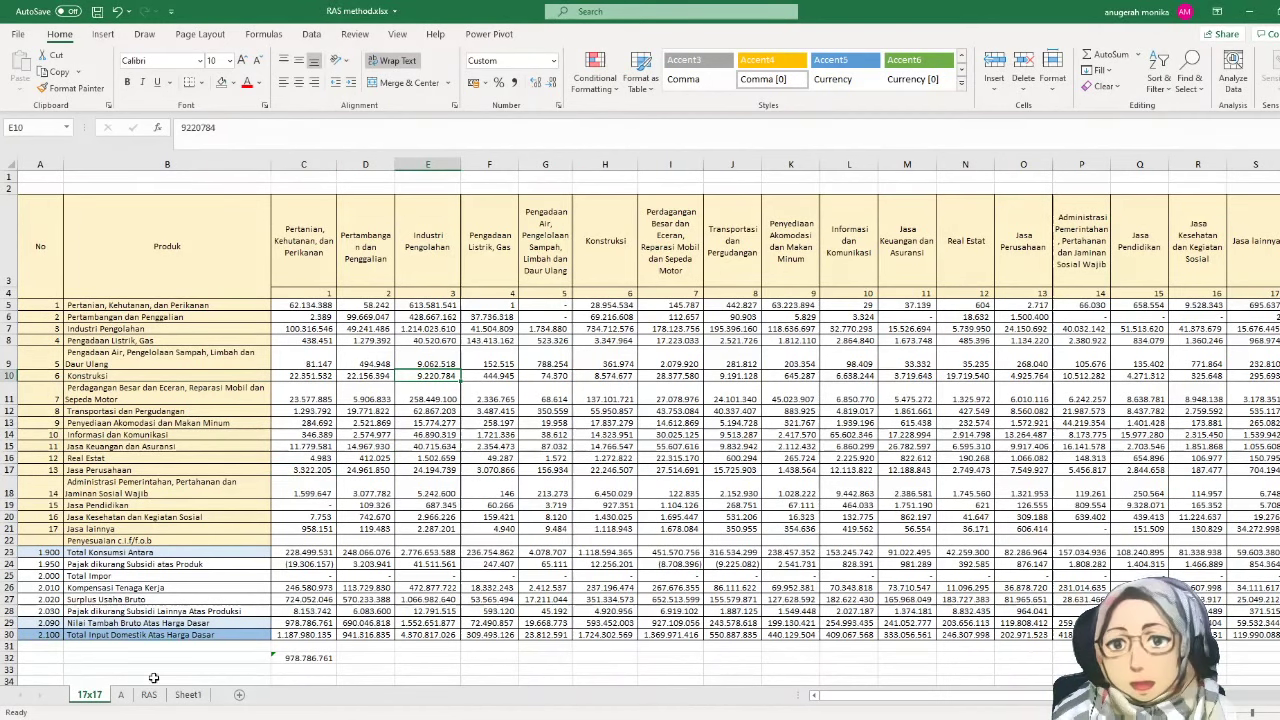
- Compare the 17x17 table with the coefficient matrix on sheet A, and examine the NTB 2015 row there
left_click(122, 695)
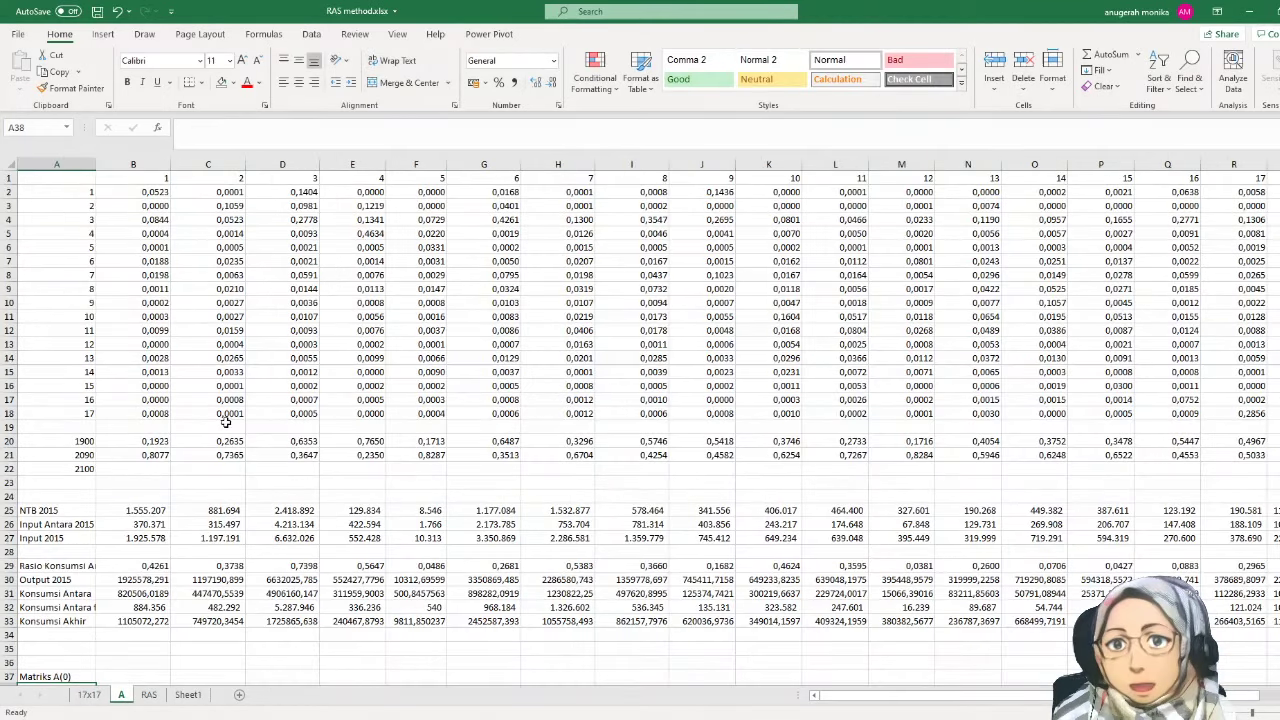
left_click(215, 427)
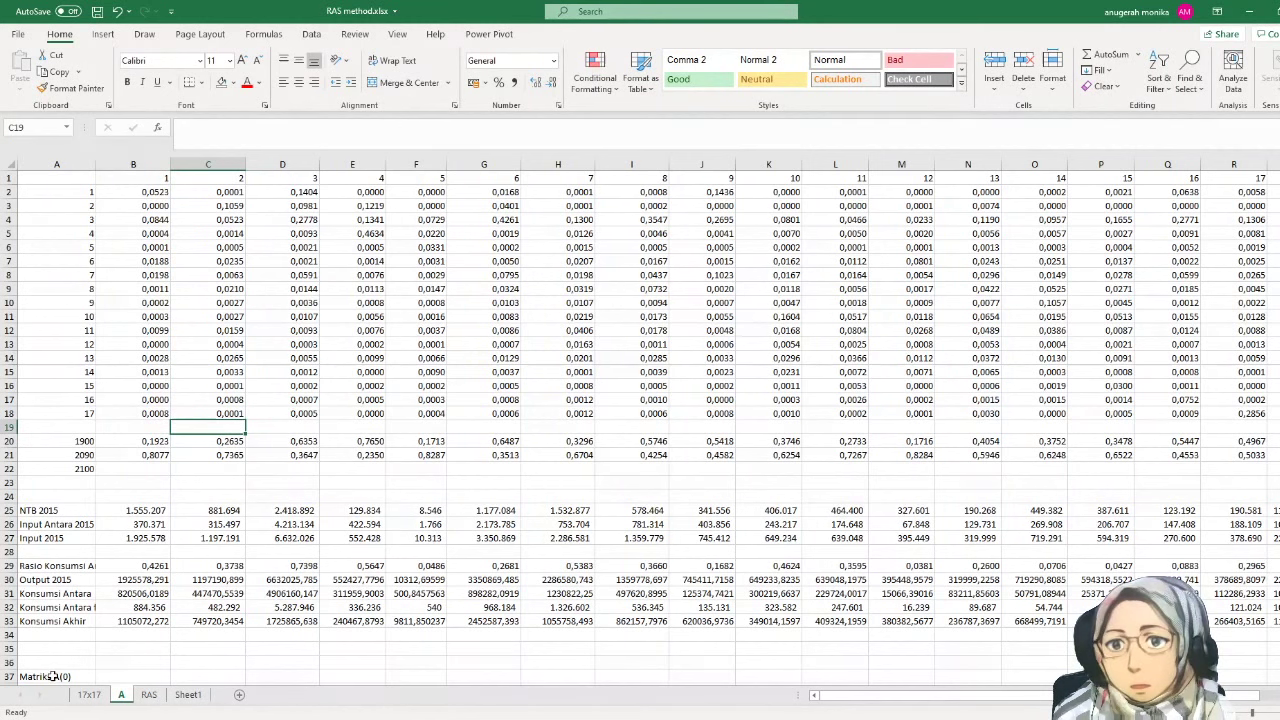
left_click(88, 695, "ctrl")
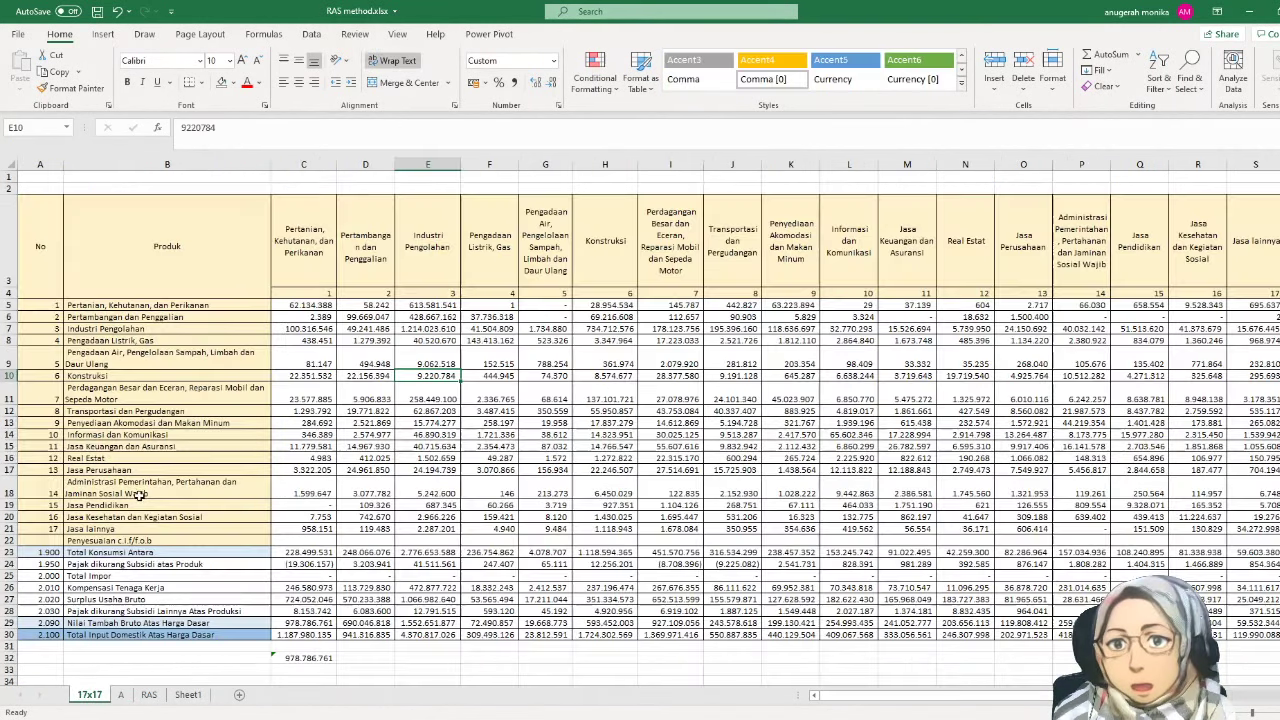
left_click(121, 695)
left_click(80, 513)
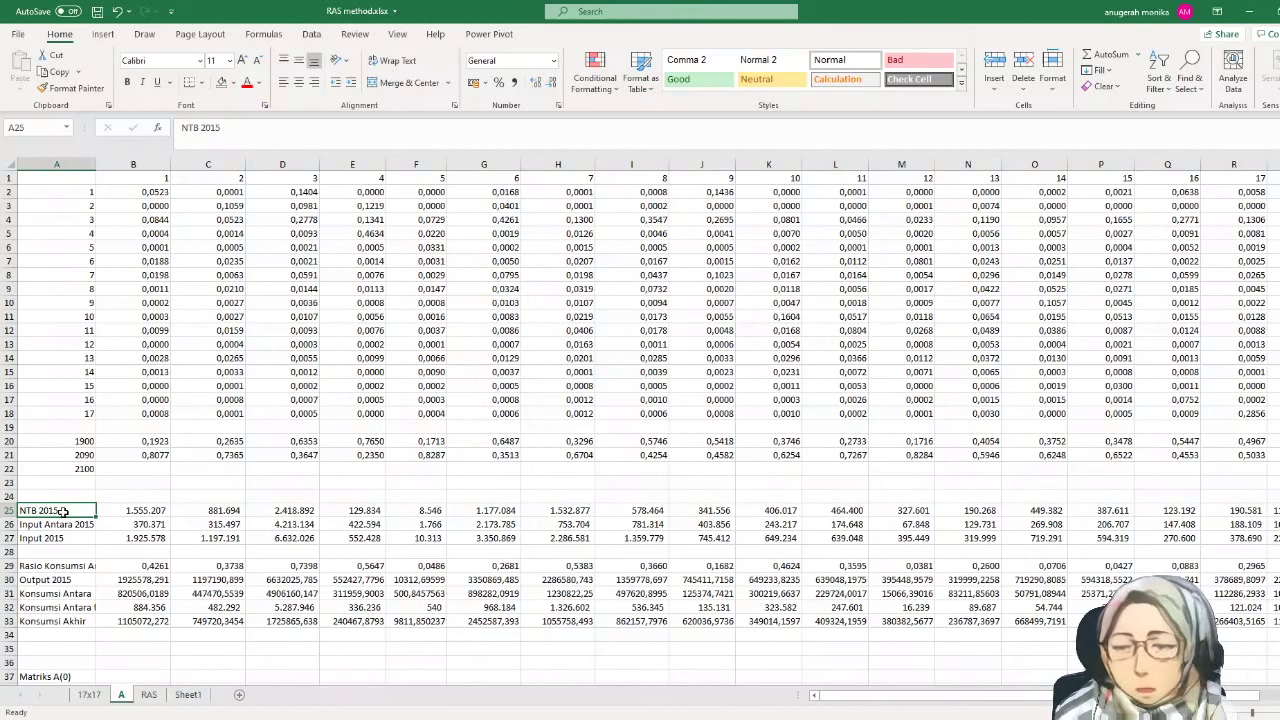
left_click_drag(82, 194, 58, 415)
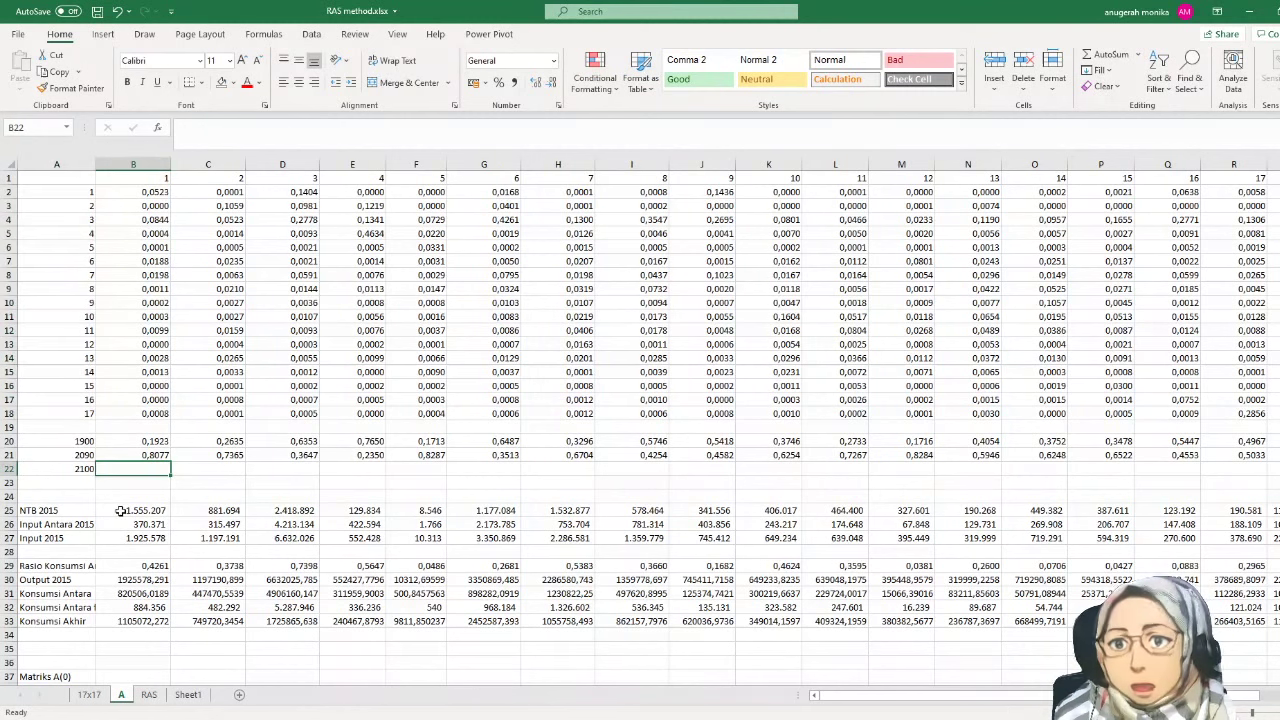
left_click_drag(121, 511, 652, 507)
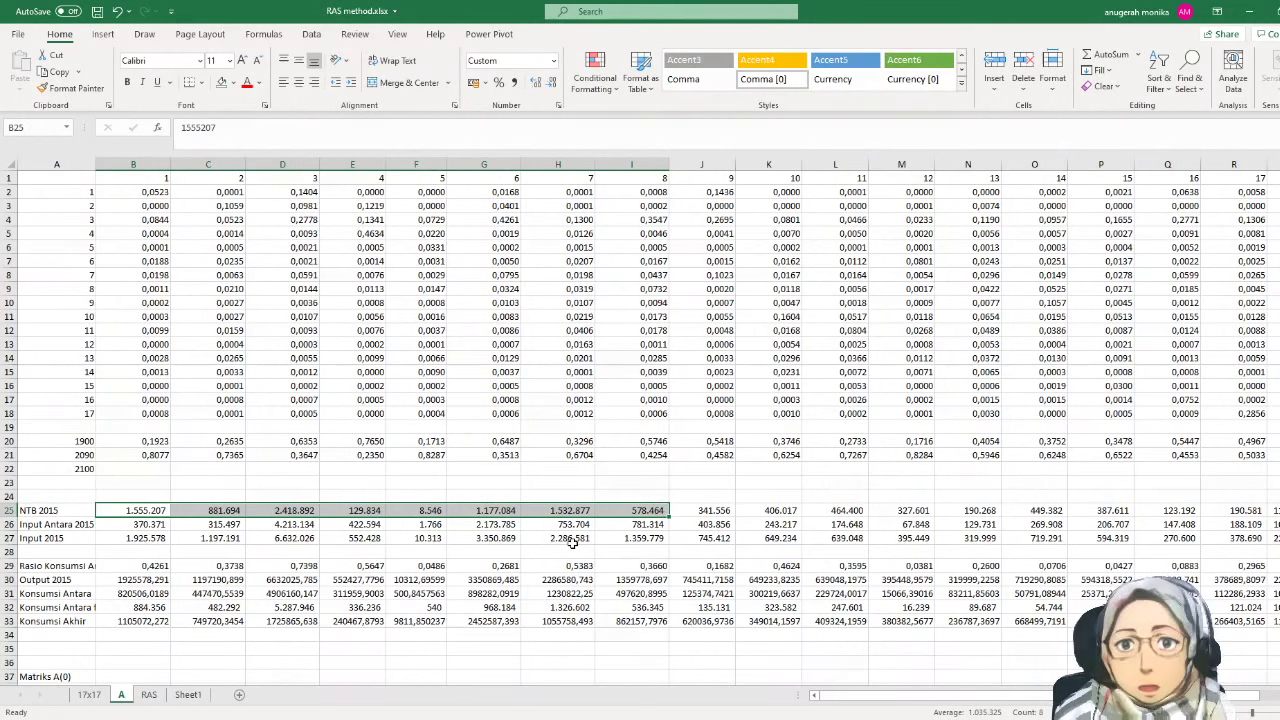
left_click(452, 540)
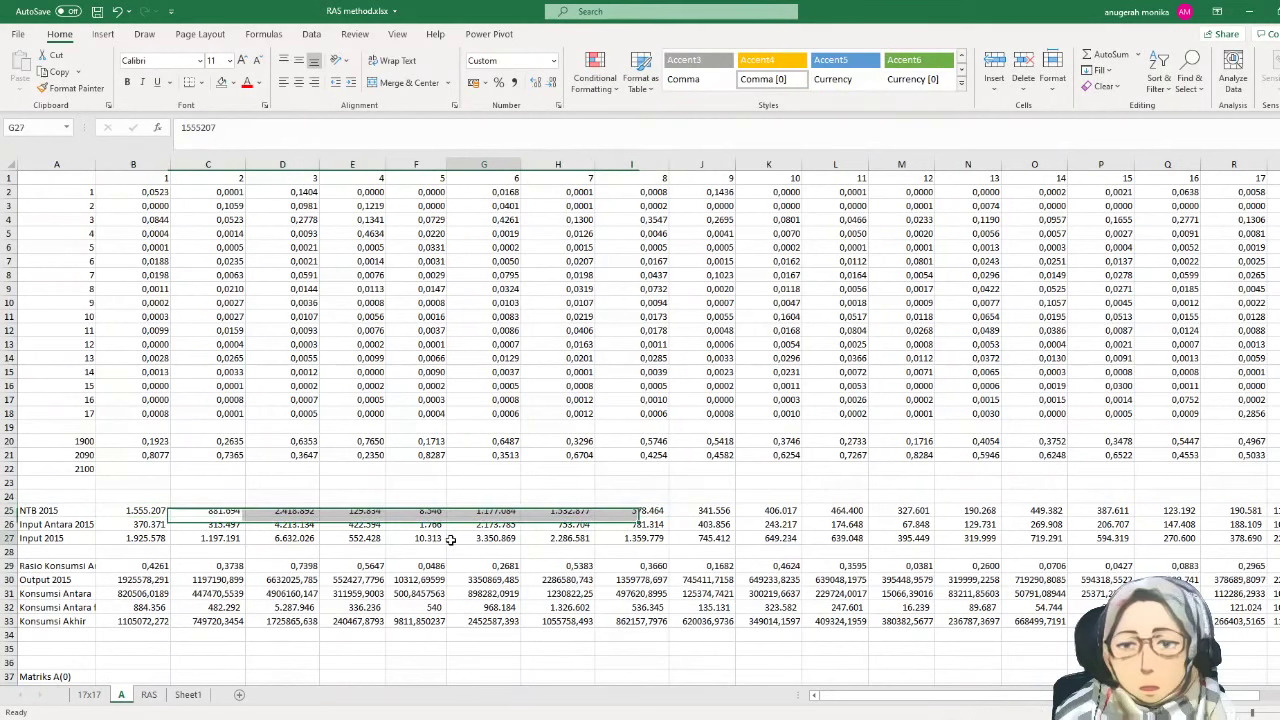
- Inspect sector 1's formulas on sheet A for Input Antara 2015, Input 2015, and the 1900 and 2090 coefficients
left_click(80, 524)
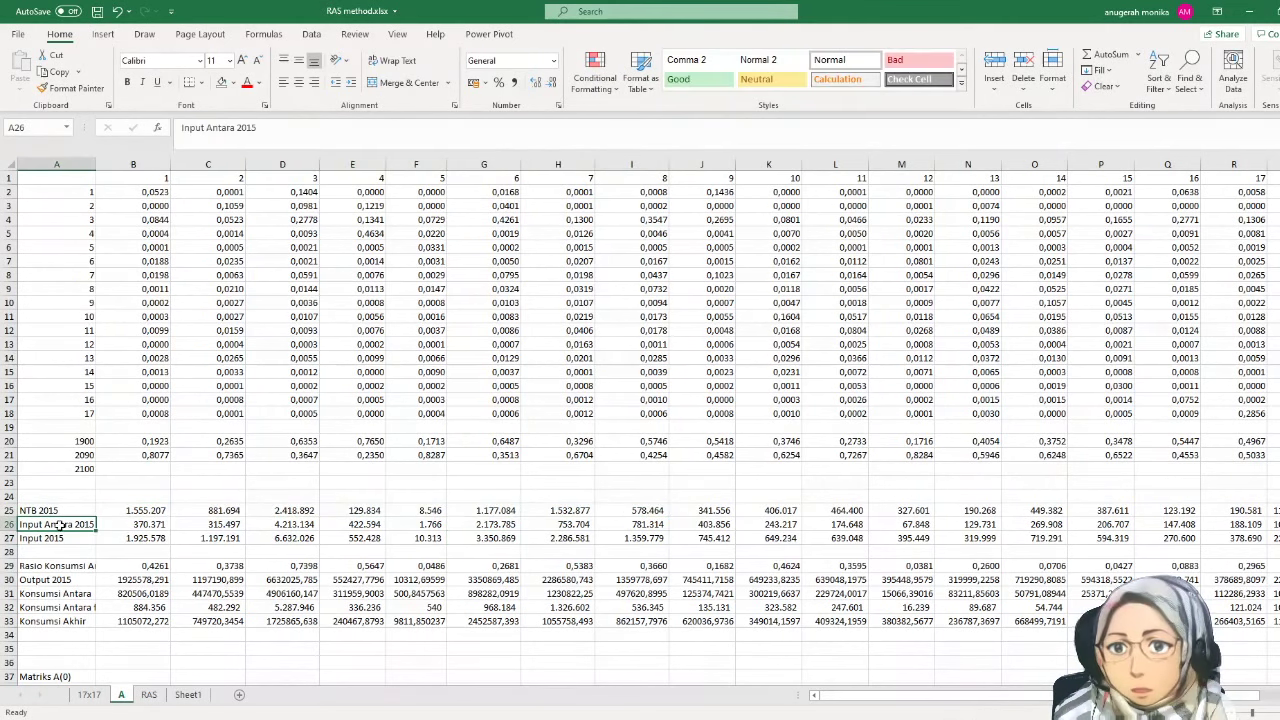
left_click(129, 525)
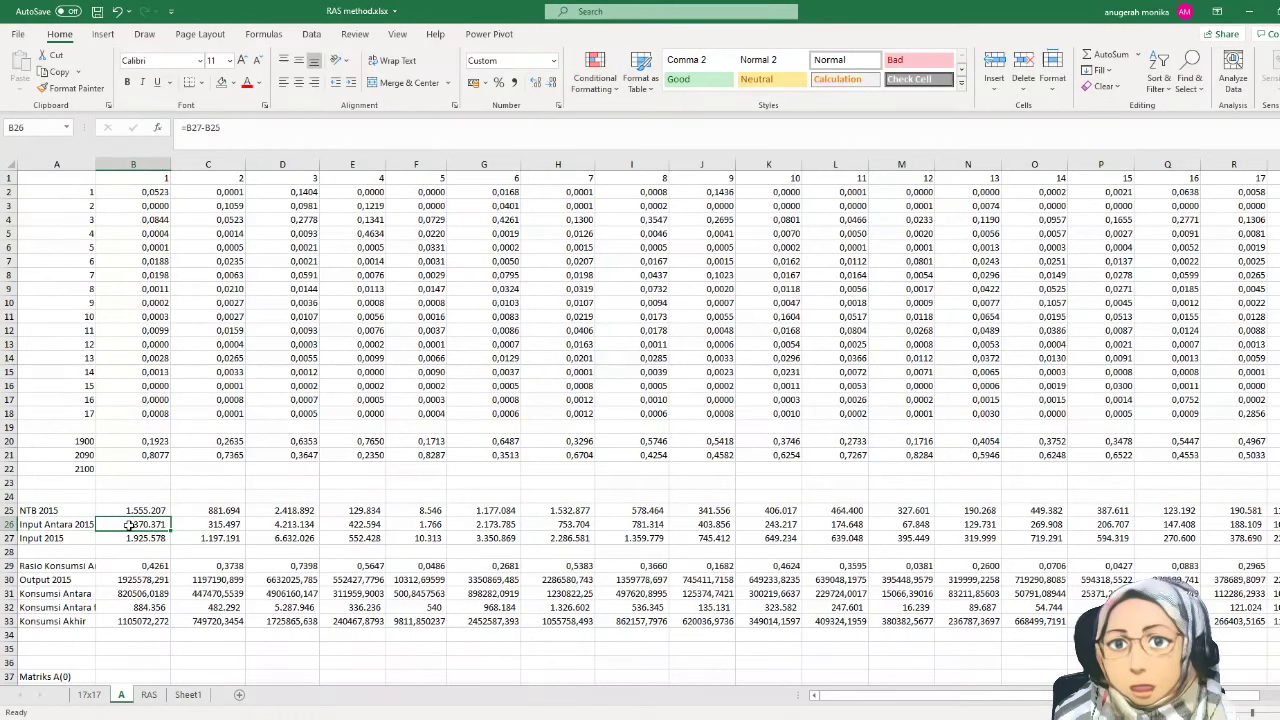
left_click(134, 539)
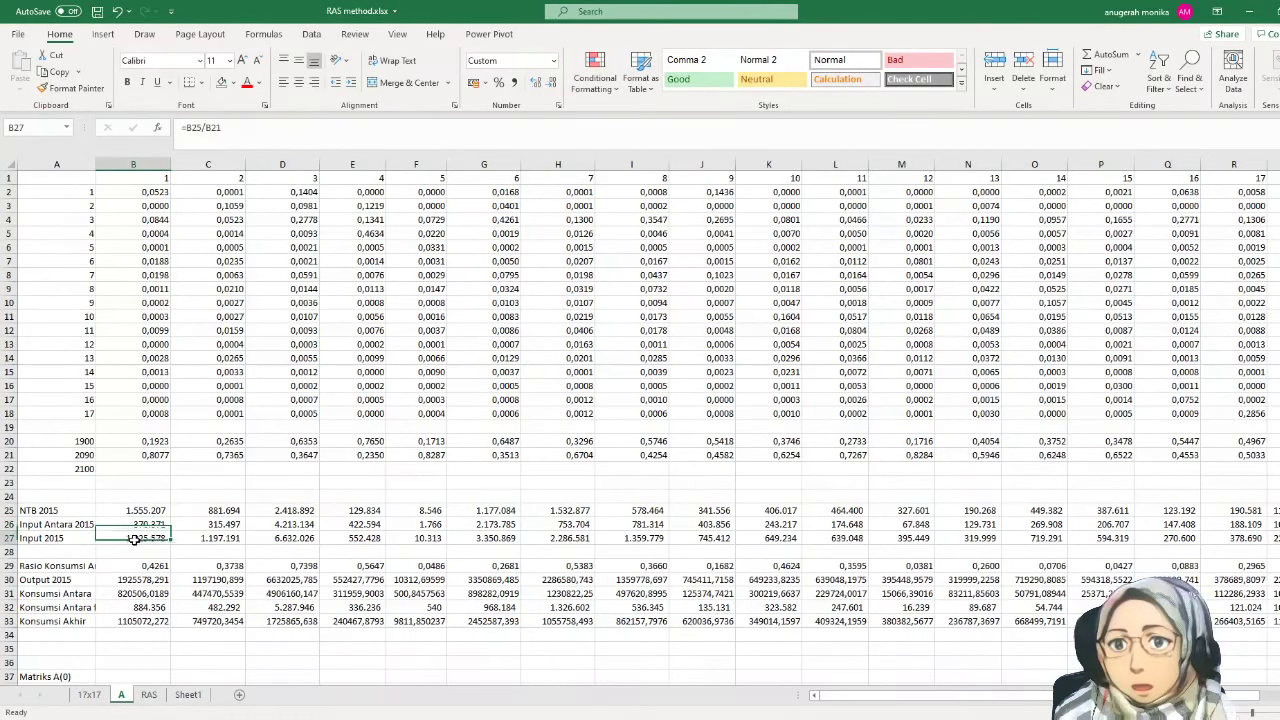
left_click(155, 442)
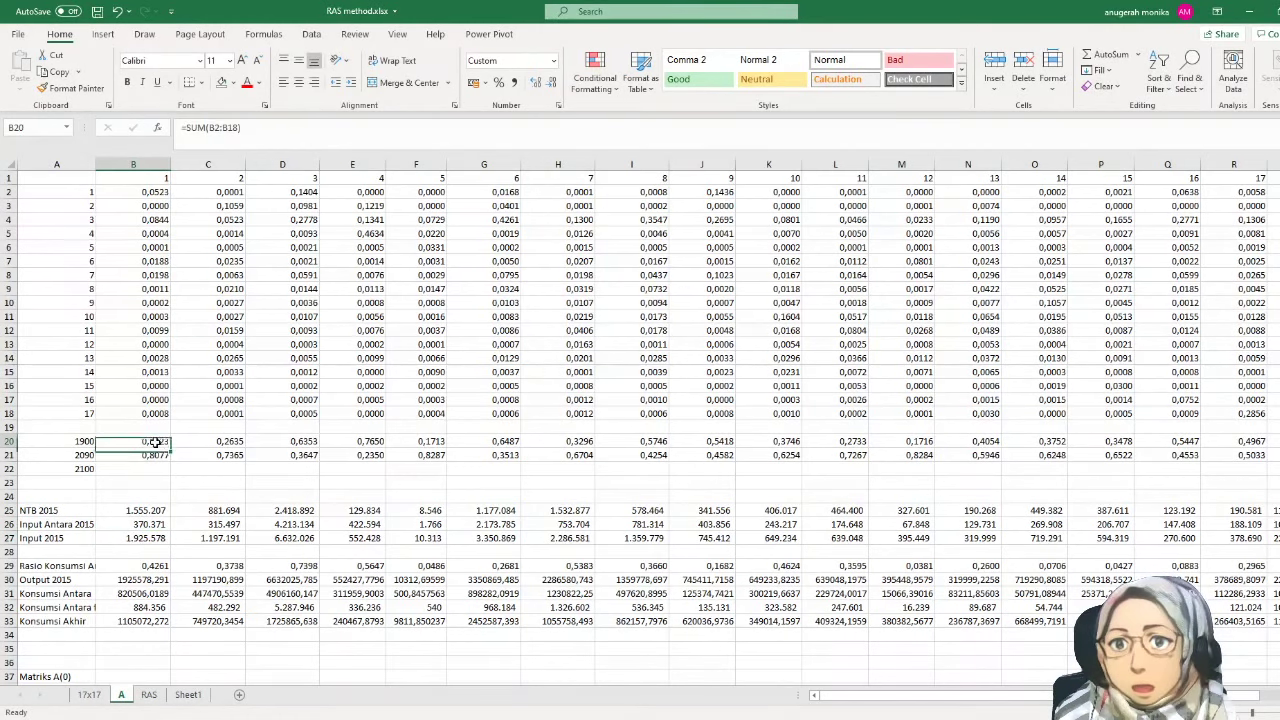
left_click(70, 443)
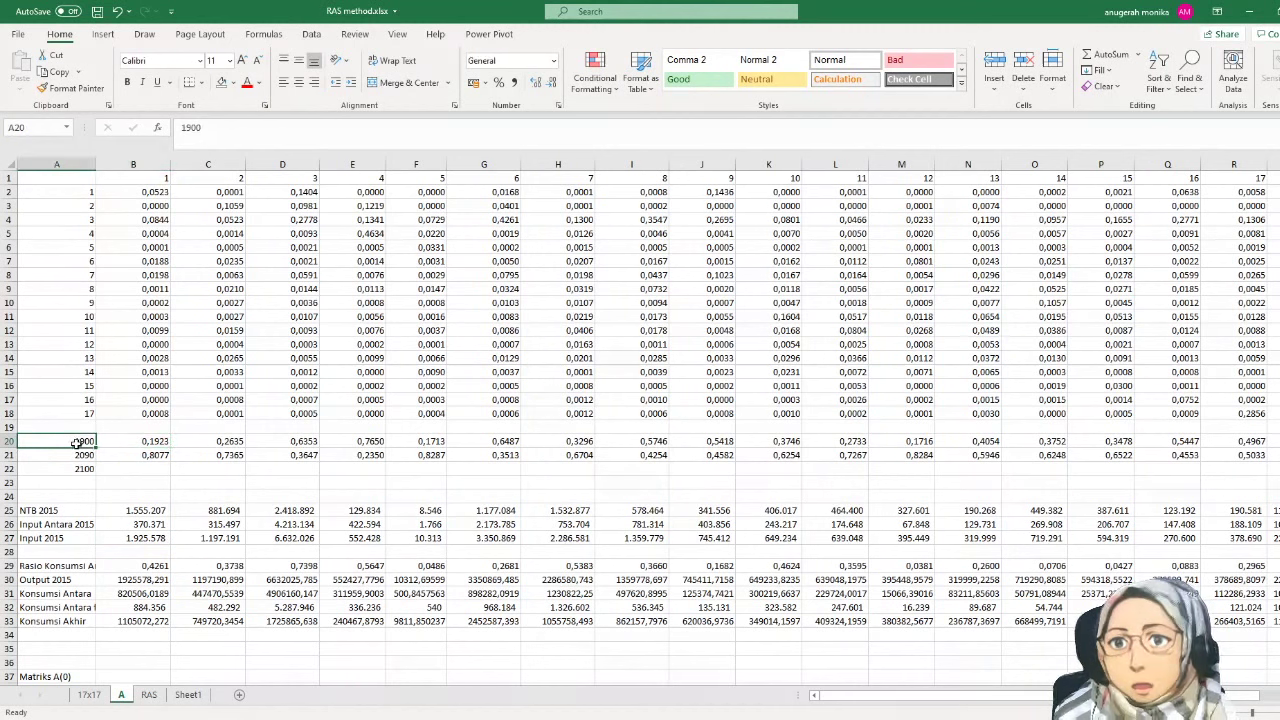
left_click(134, 442)
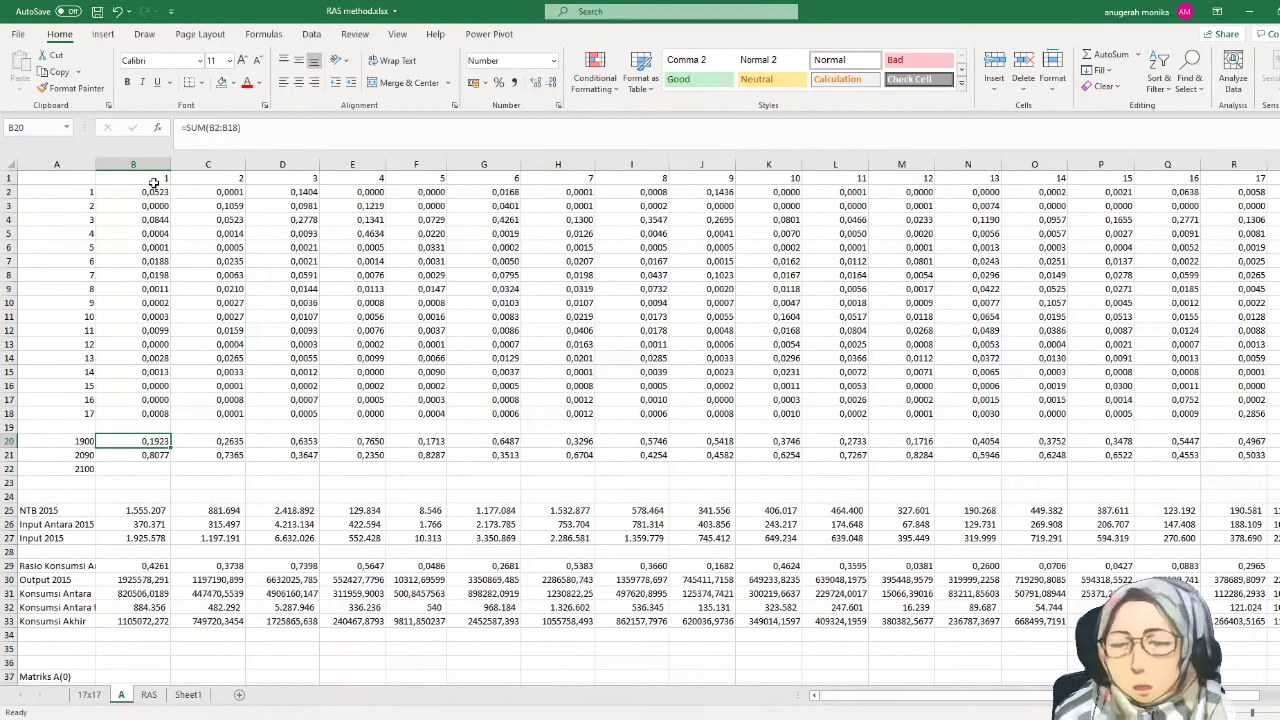
double_click(148, 442)
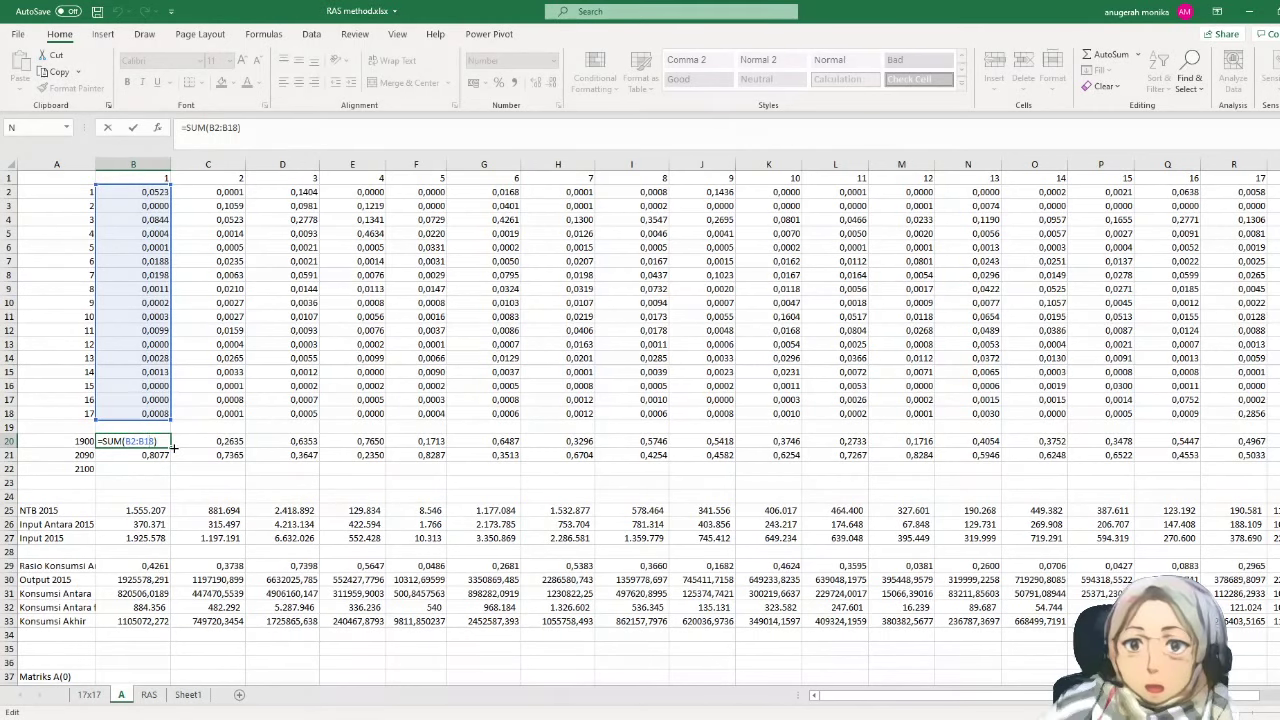
key("Escape")
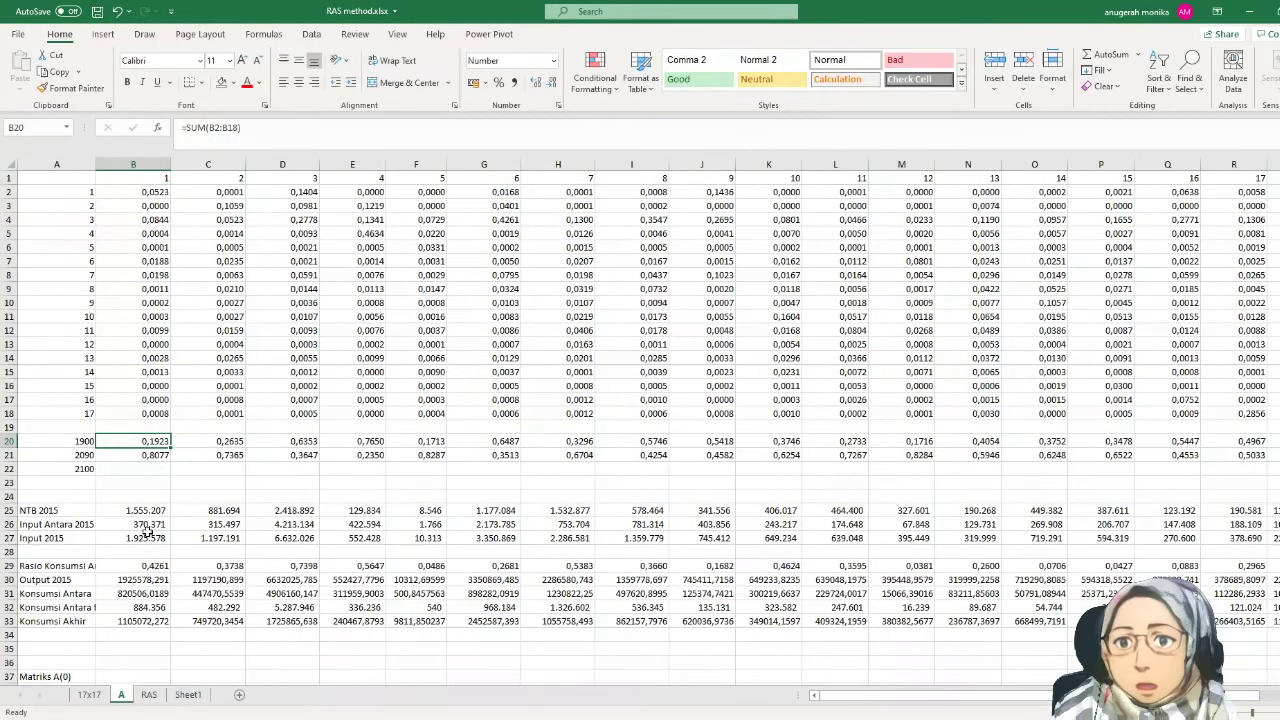
left_click(164, 455)
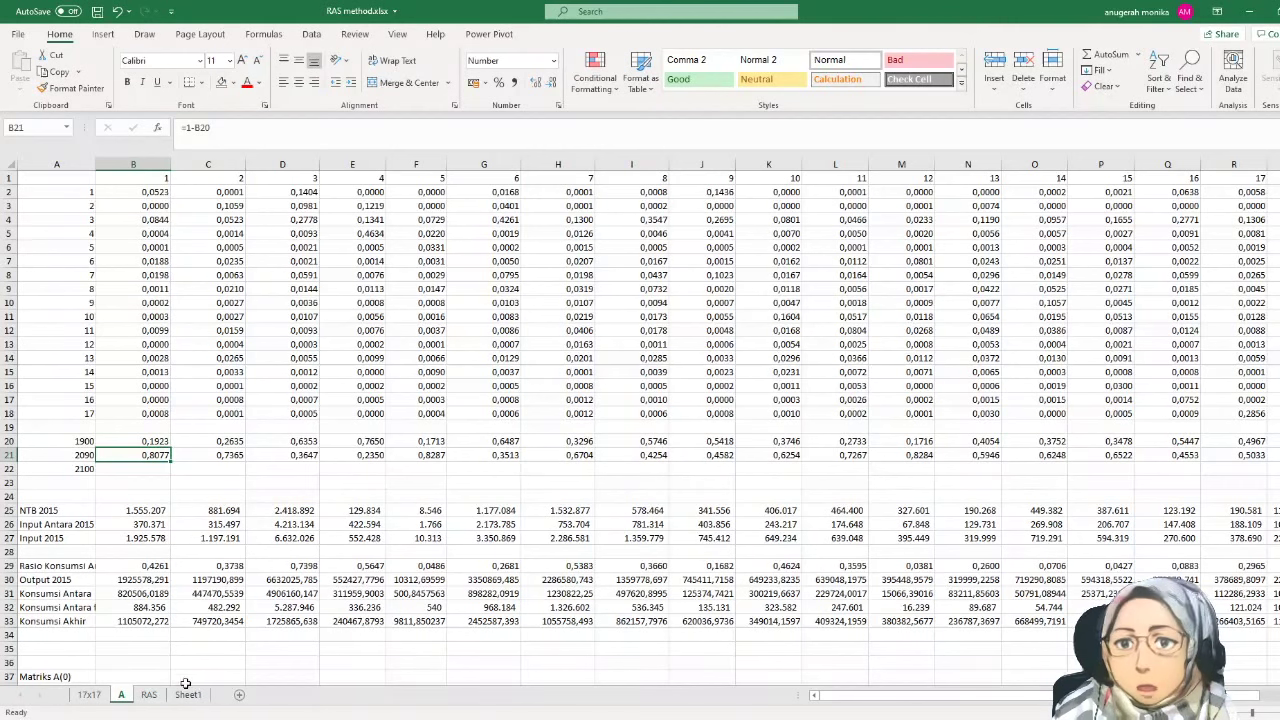
- Review the 2010 I-O table and the output-input identity on sheet RAS, and look at the 17x17 table again
left_click(150, 695)
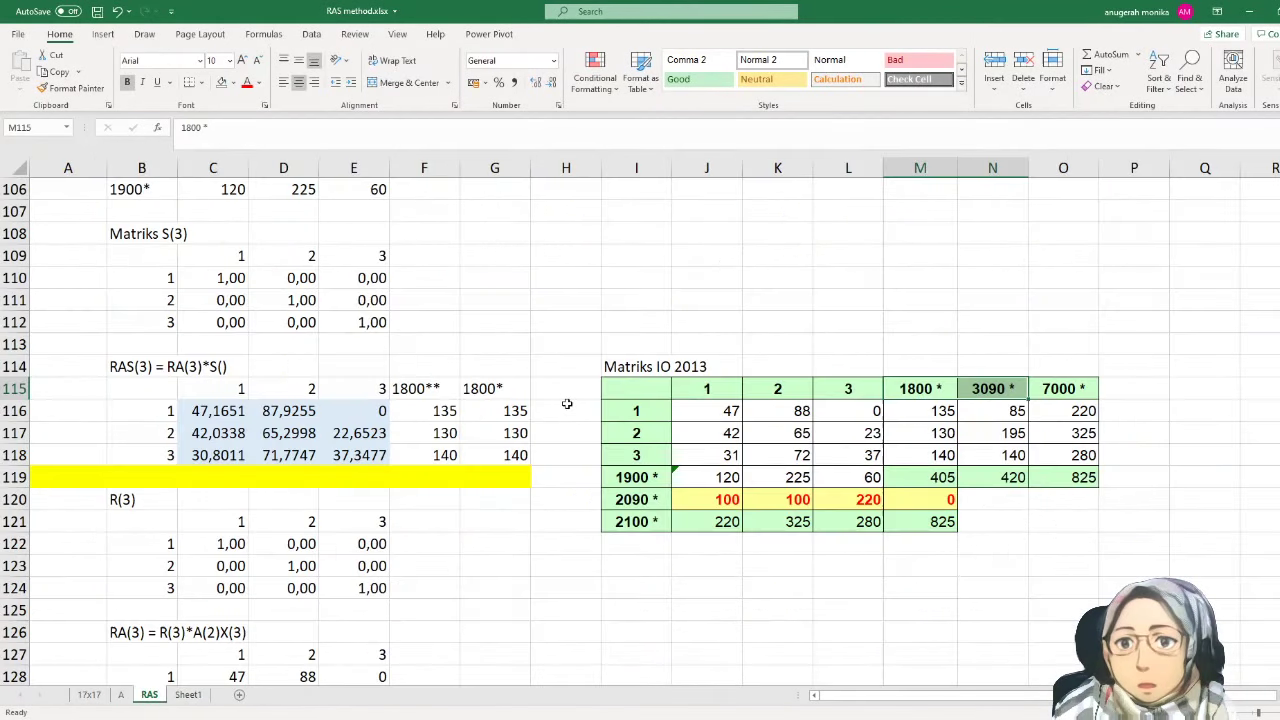
scroll(563, 400, "up", 20)
scroll(500, 432, "up", 12)
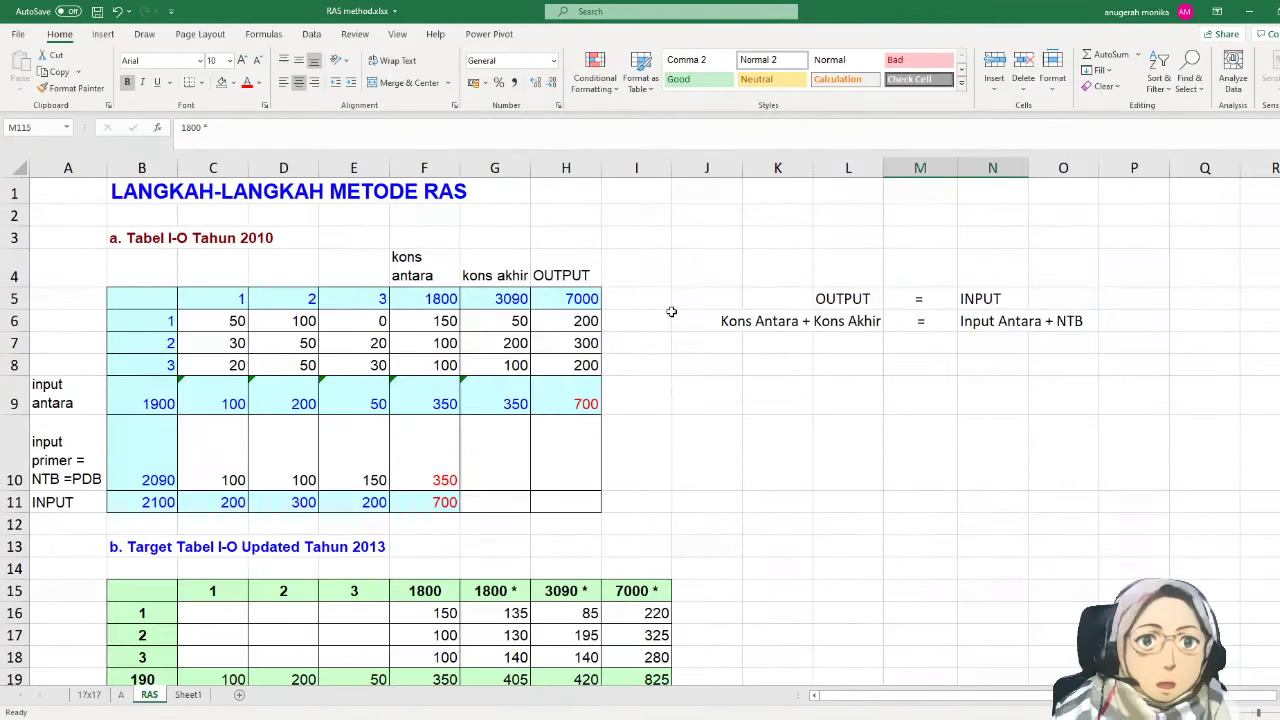
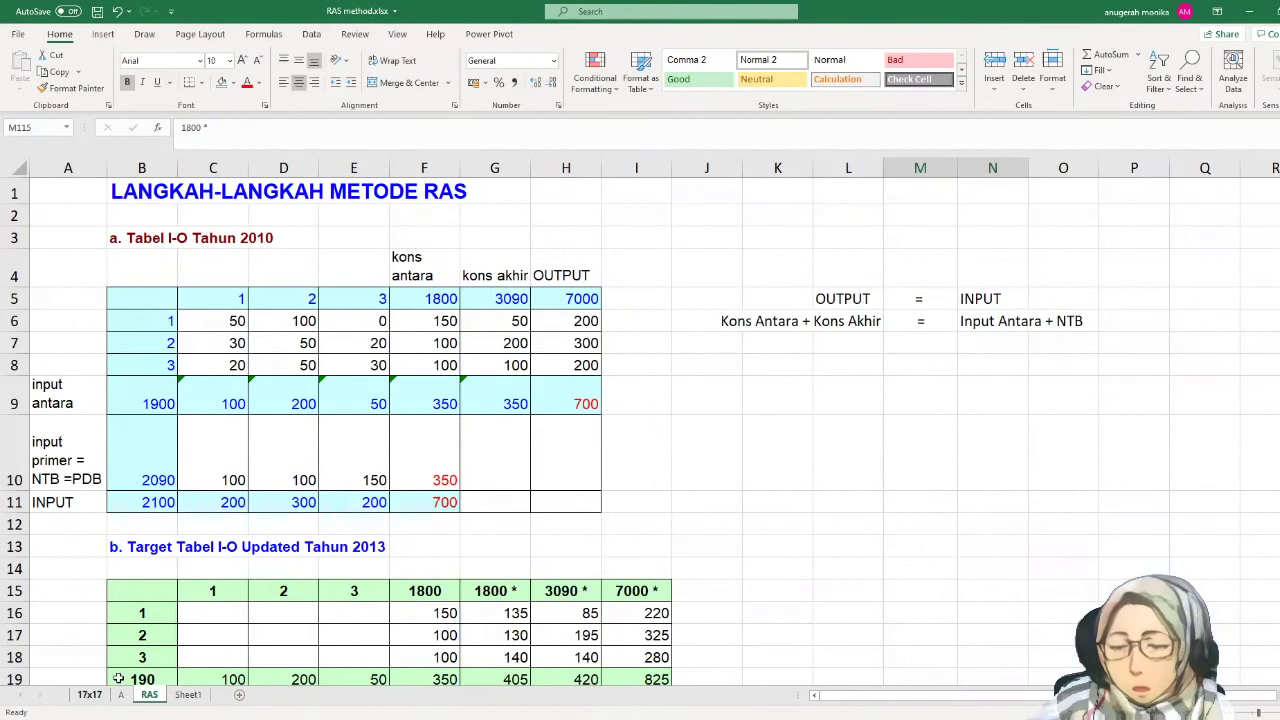
left_click(89, 694)
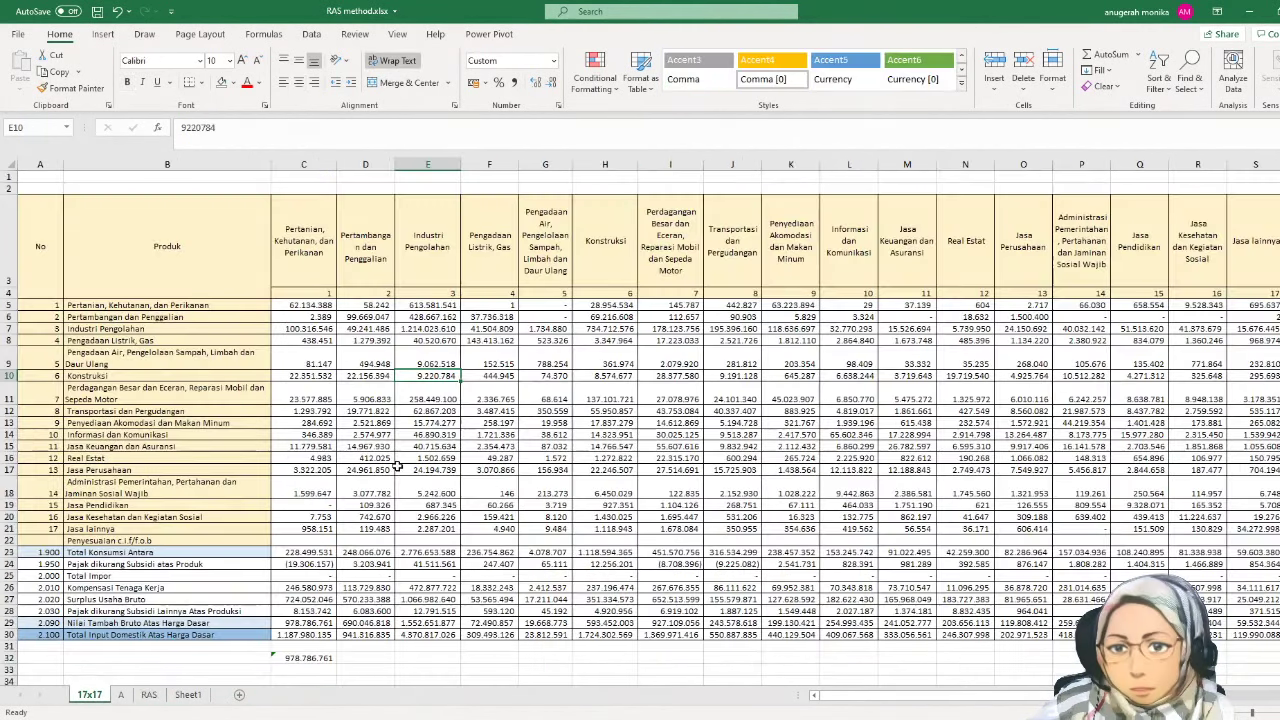
- Inspect sector 1's Input 2015 and Input Antara 2015 formulas on sheet A, tracing the cells each one references
left_click(121, 694)
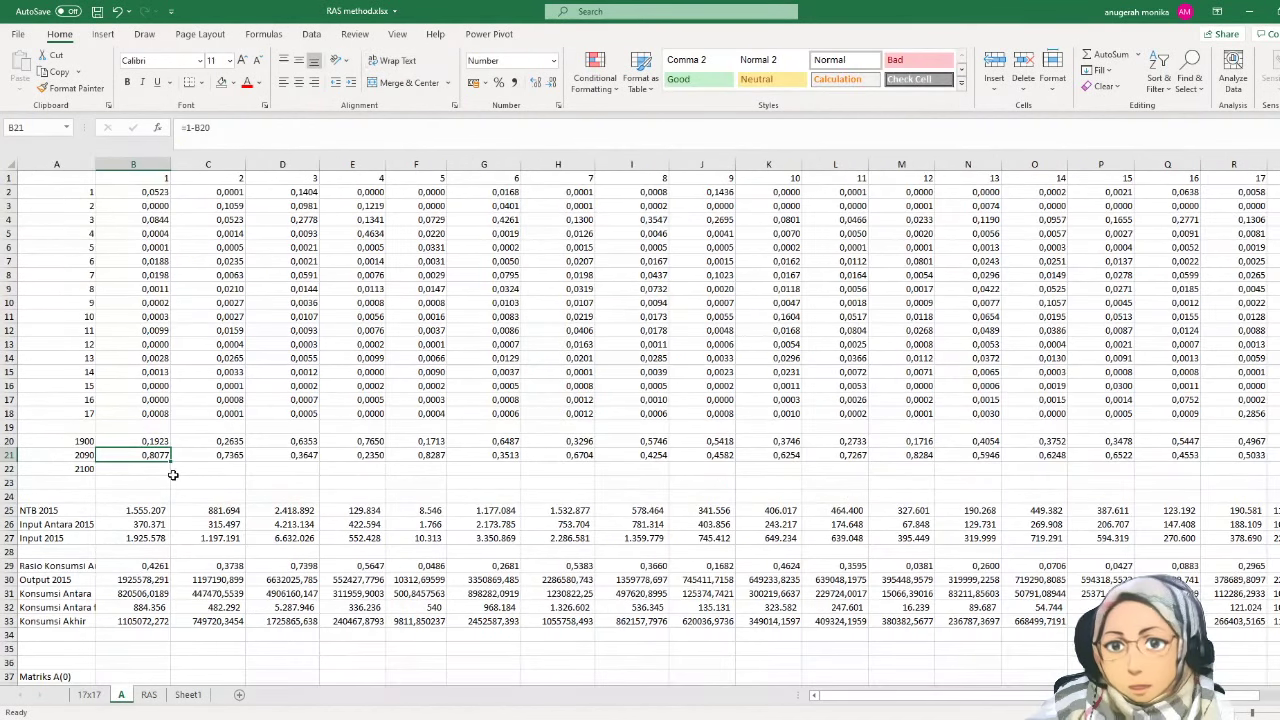
left_click(142, 525)
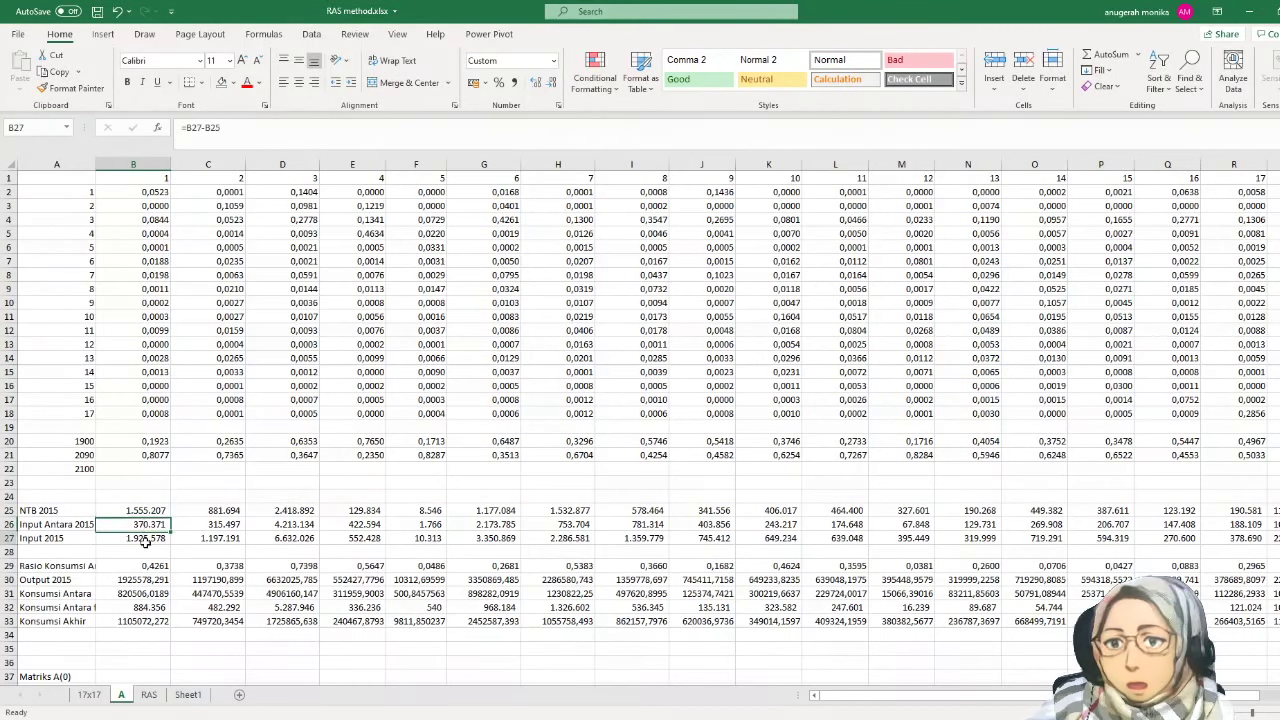
left_click(145, 540)
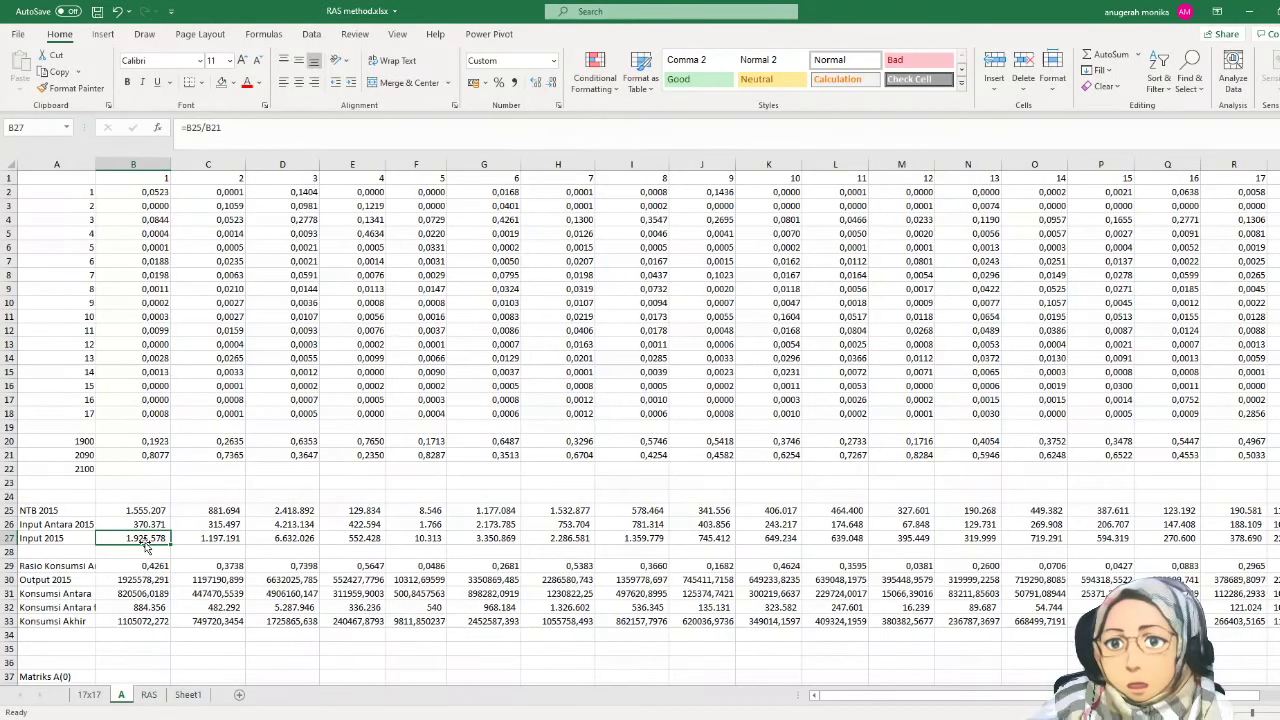
double_click(145, 540)
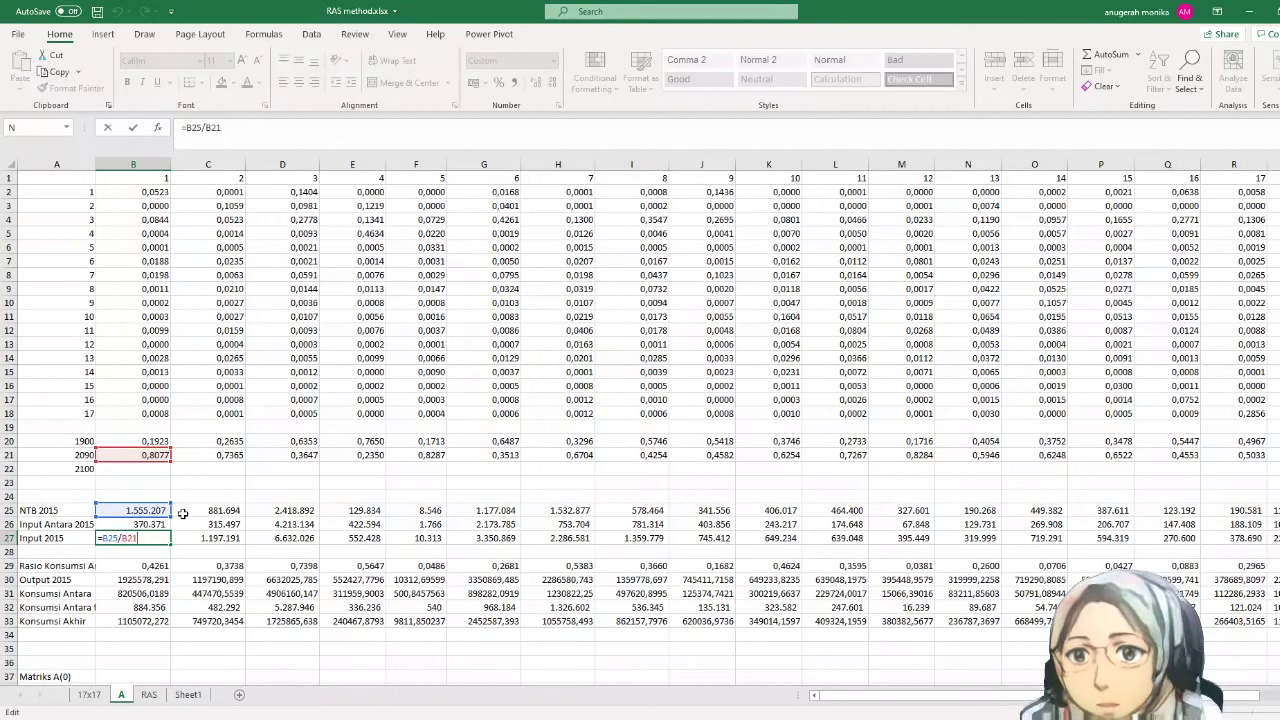
key("ctrl+Return")
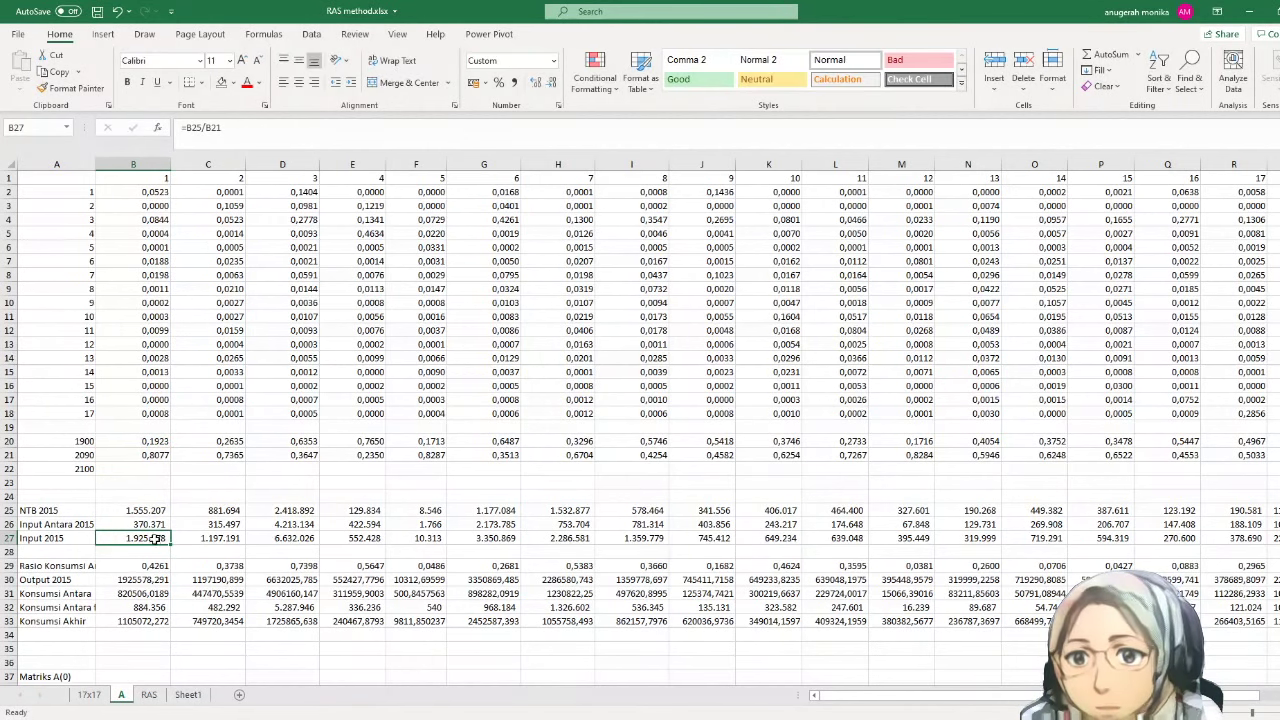
double_click(155, 538)
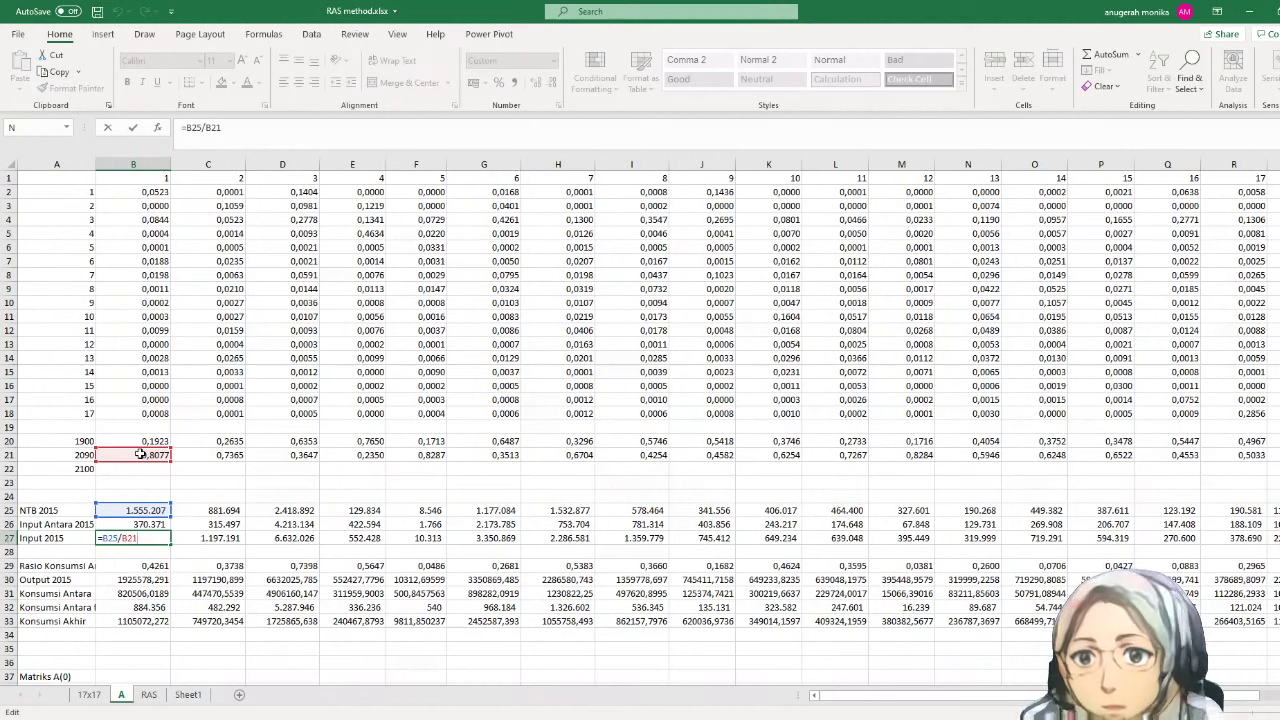
key("ctrl+Return")
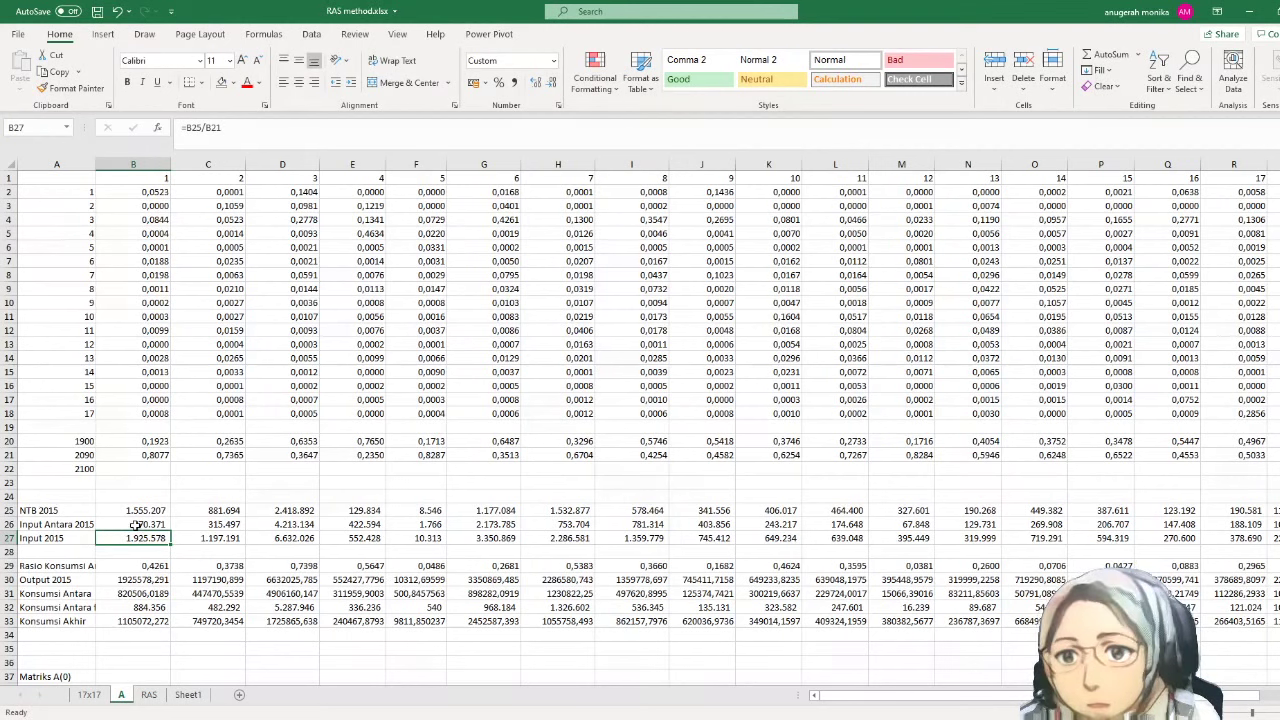
left_click(137, 524)
type("=B27-B25")
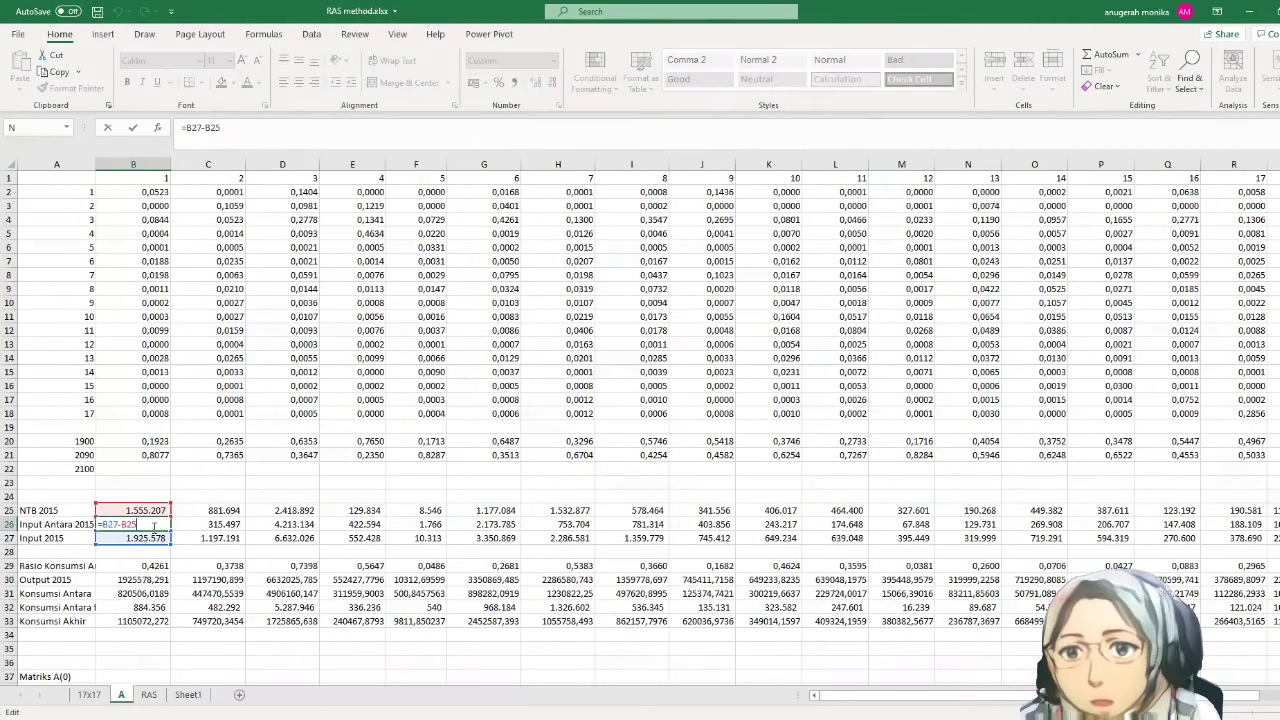
key("ctrl+Return")
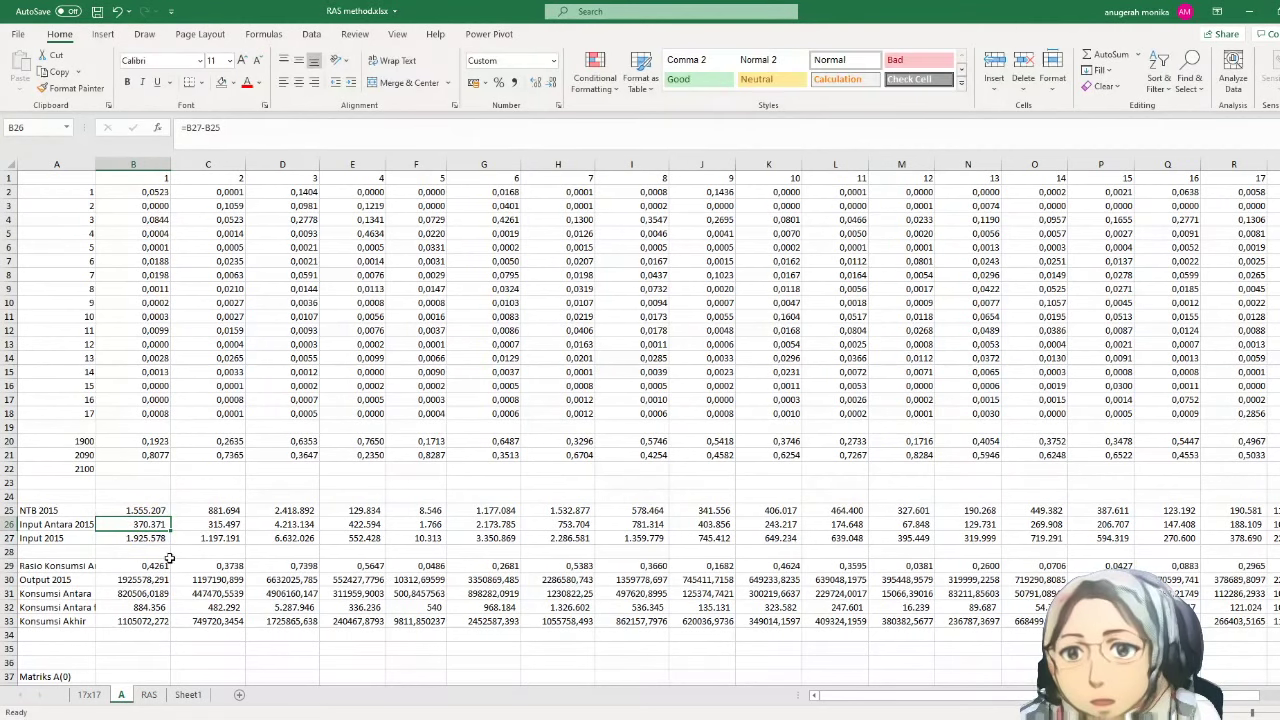
- Examine sector 1's Rasio Konsumsi Antara 2015 entry on sheet A and the Total Output Domestik column of the 17x17 table
left_click(115, 566)
left_click(88, 566)
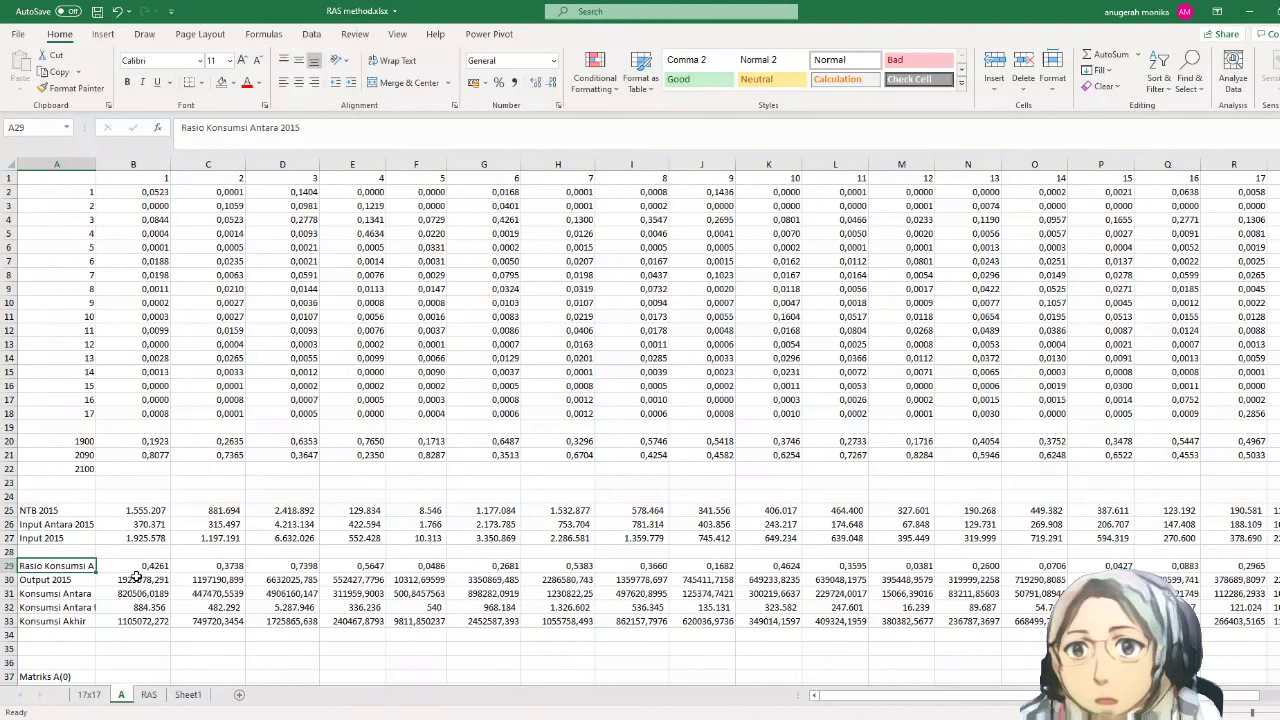
left_click(136, 569)
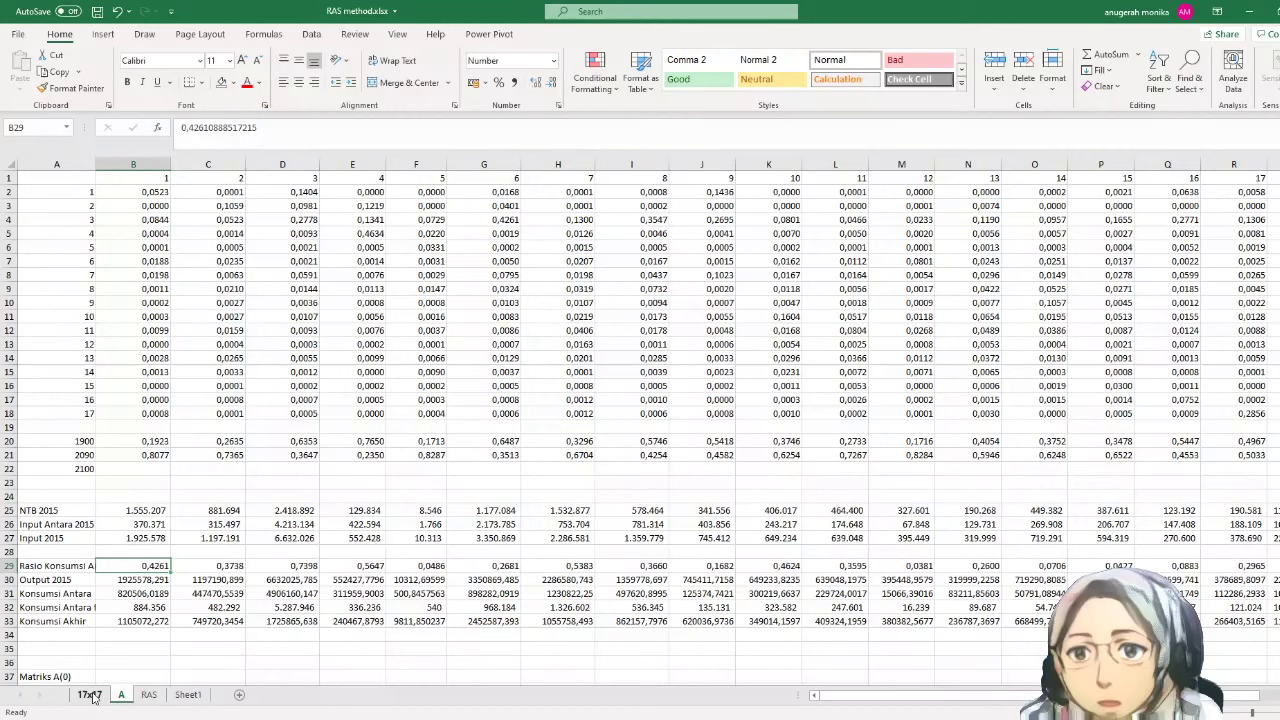
left_click(90, 695)
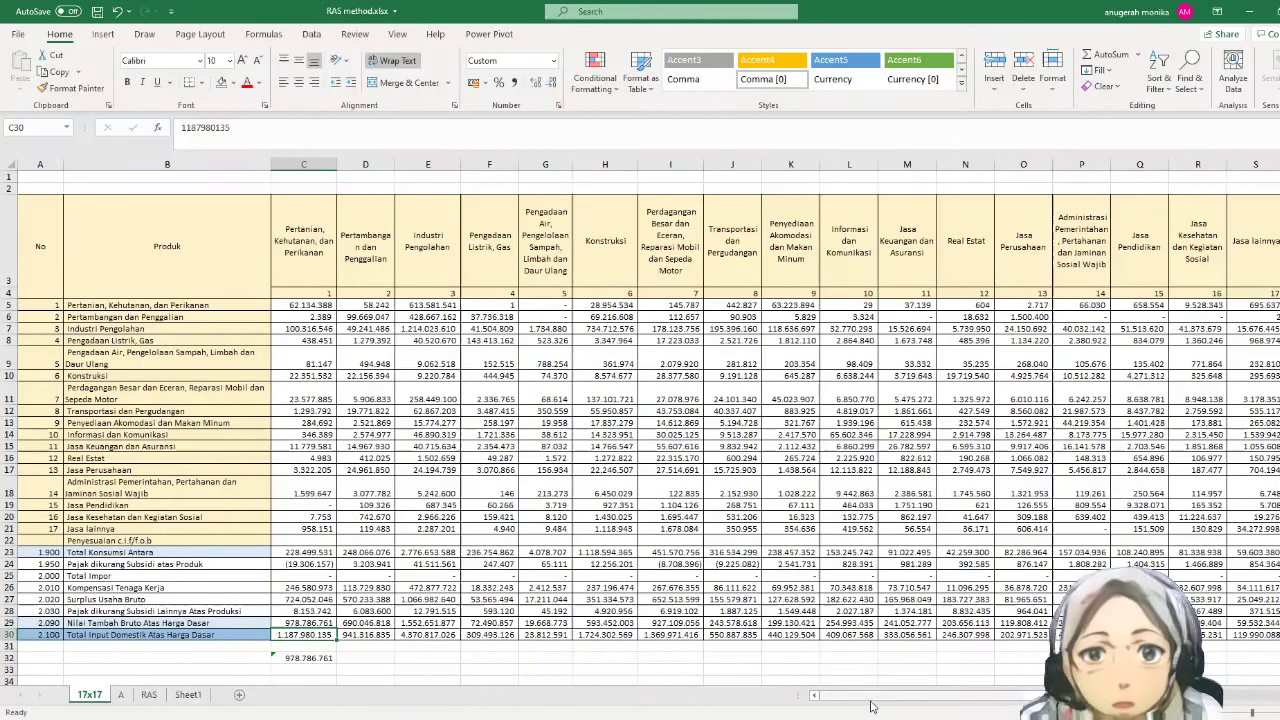
scroll(870, 706, "right", 6)
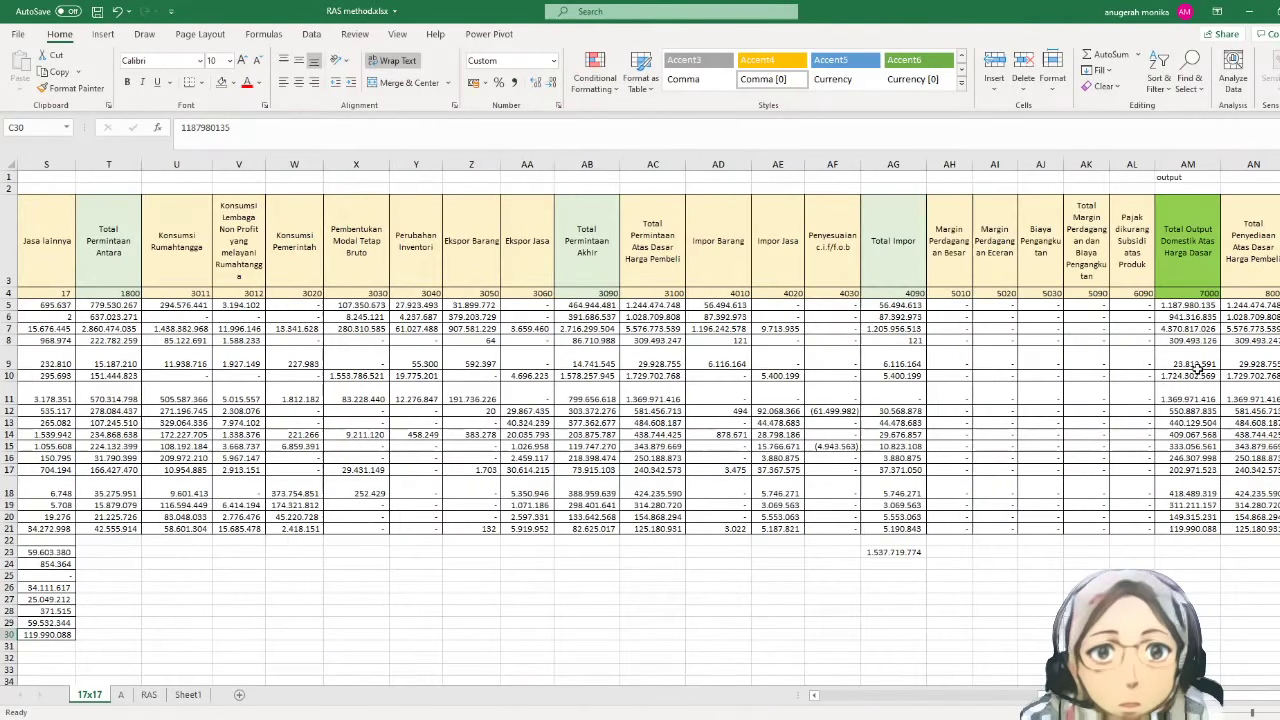
left_click(1190, 300)
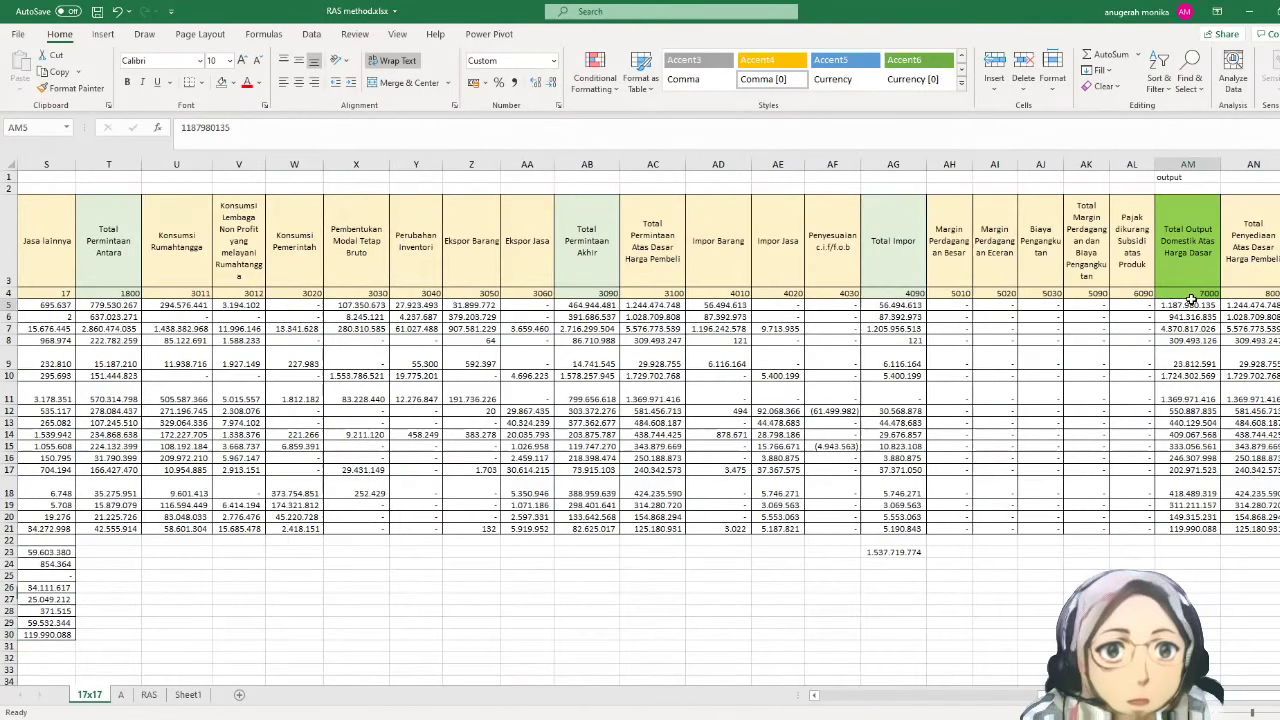
left_click(121, 694)
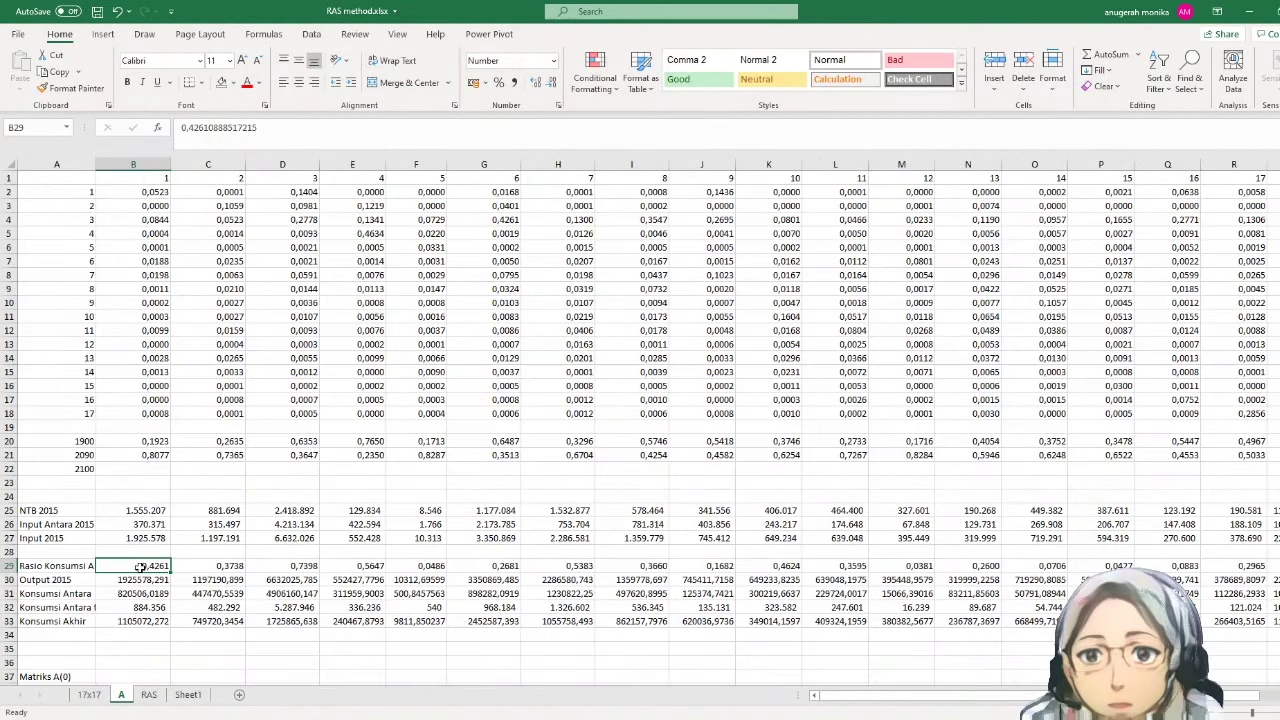
double_click(141, 566)
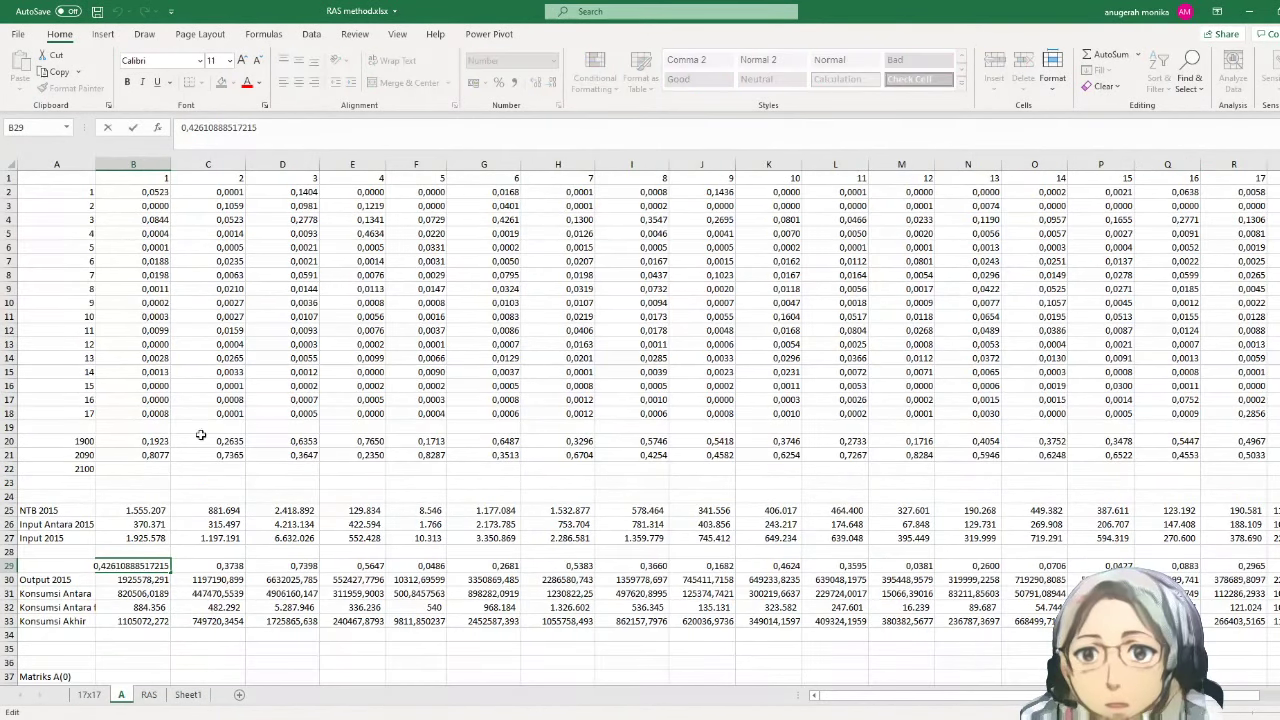
key("Escape")
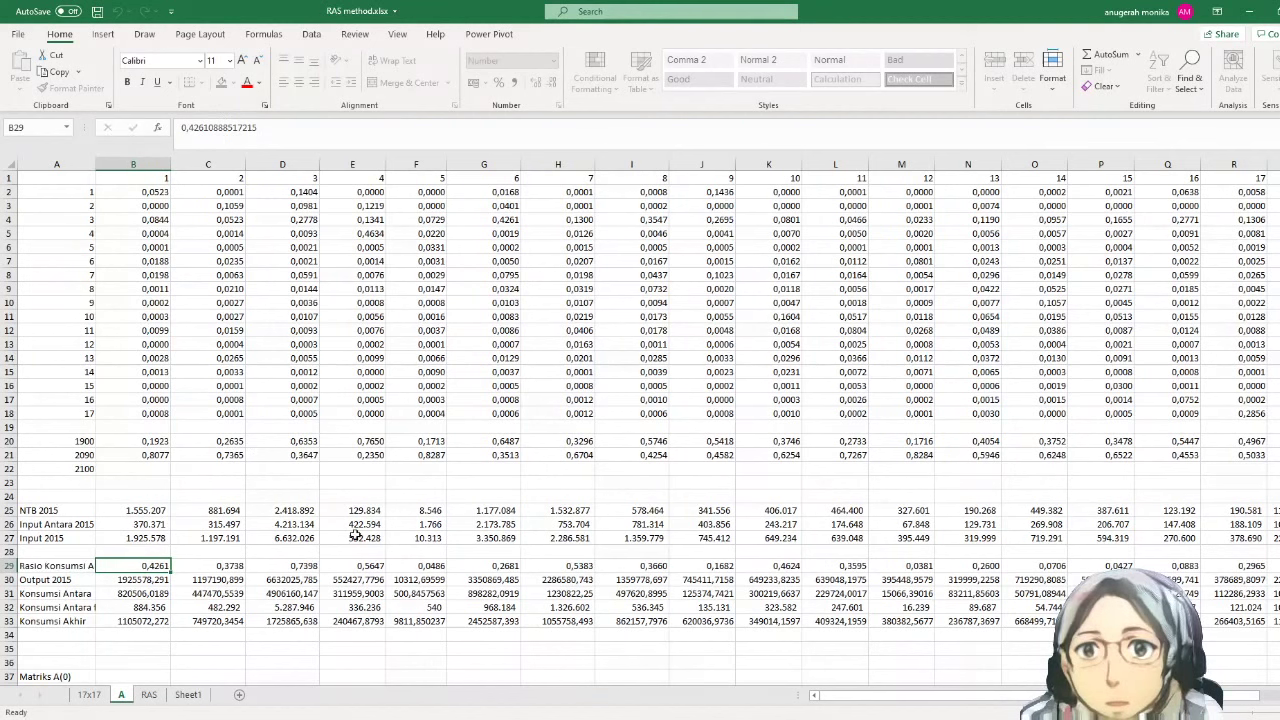
- Inspect the formula for sector 1 in the 1800 column of sheet A and the coefficient row it references
left_click_drag(857, 695, 1038, 694)
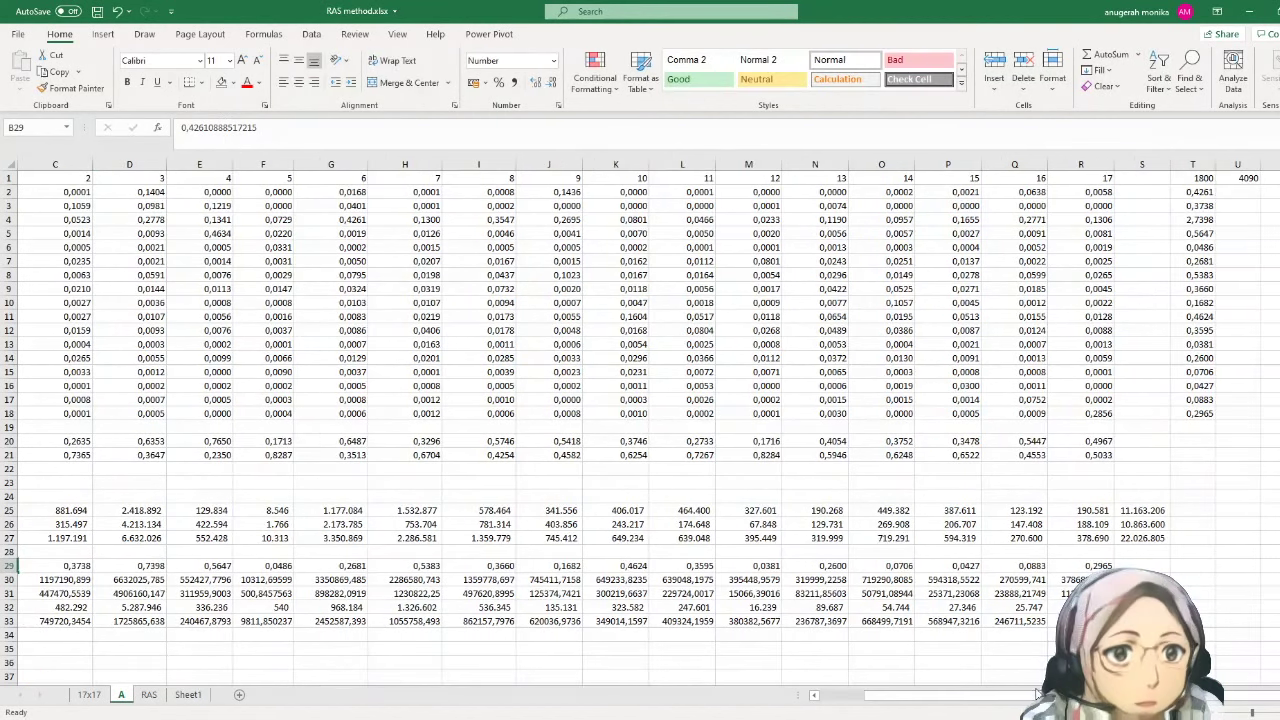
double_click(1198, 191)
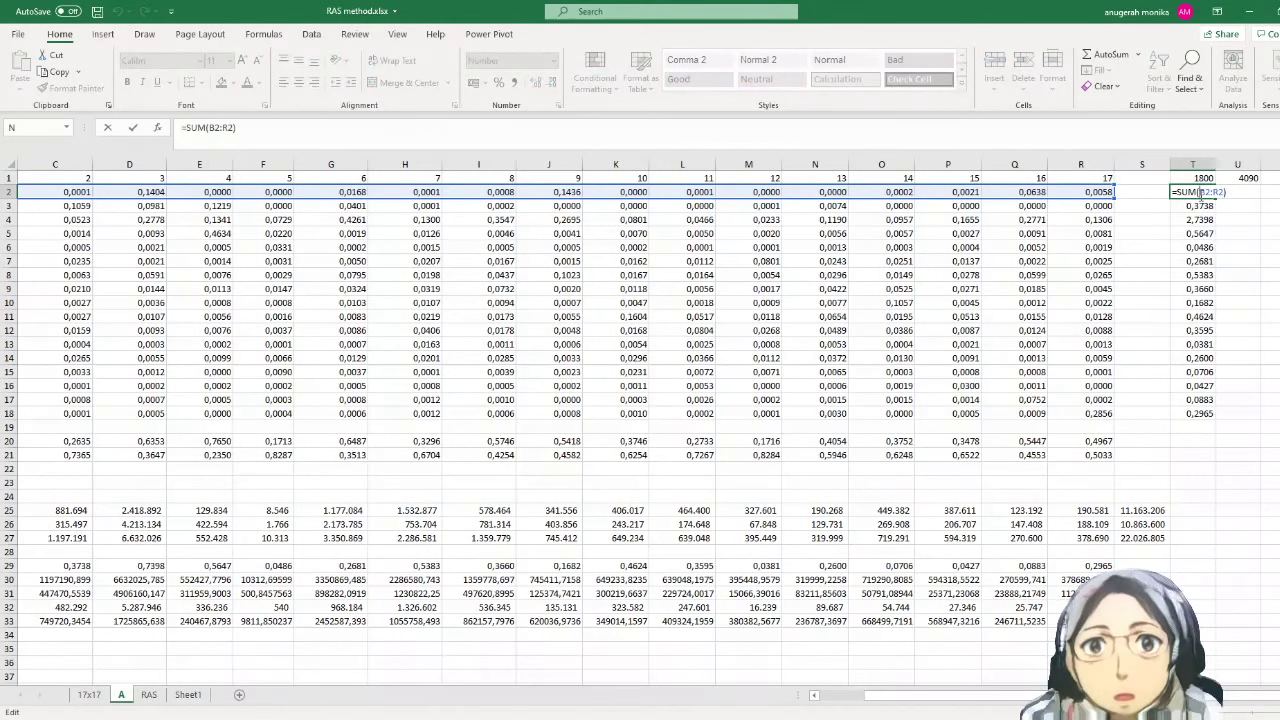
key("Escape")
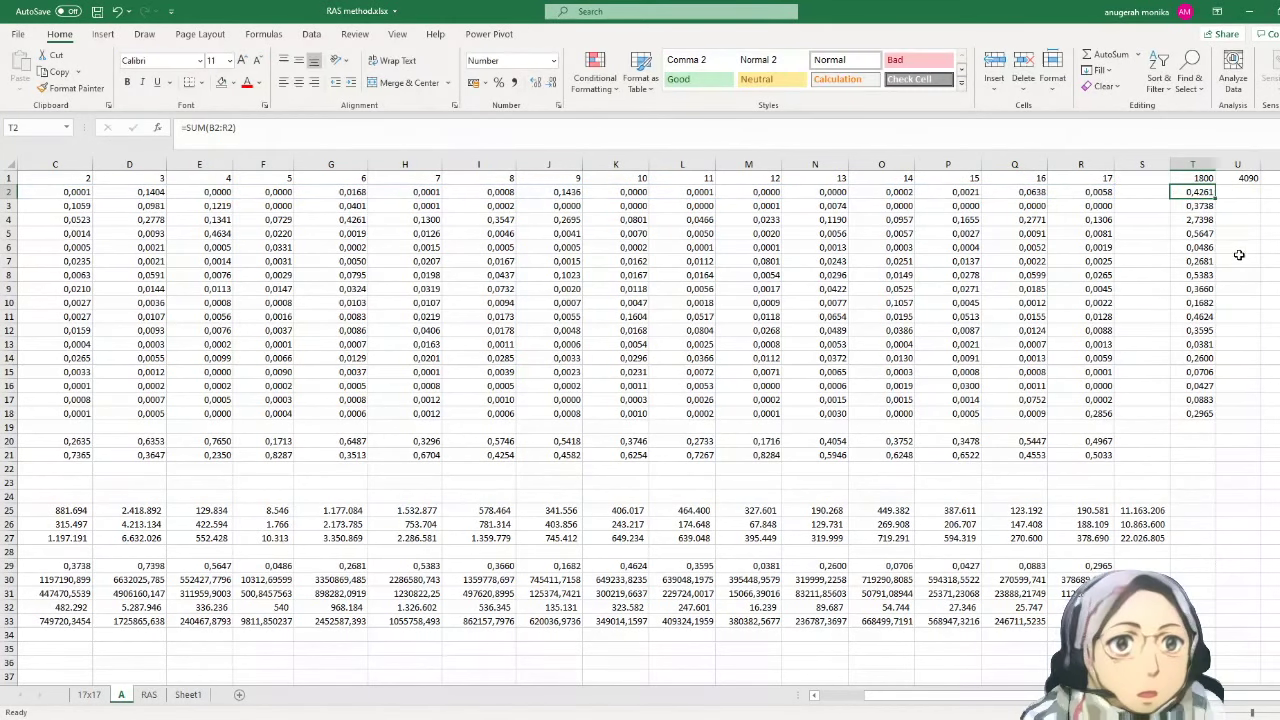
scroll(640, 420, "left", 2)
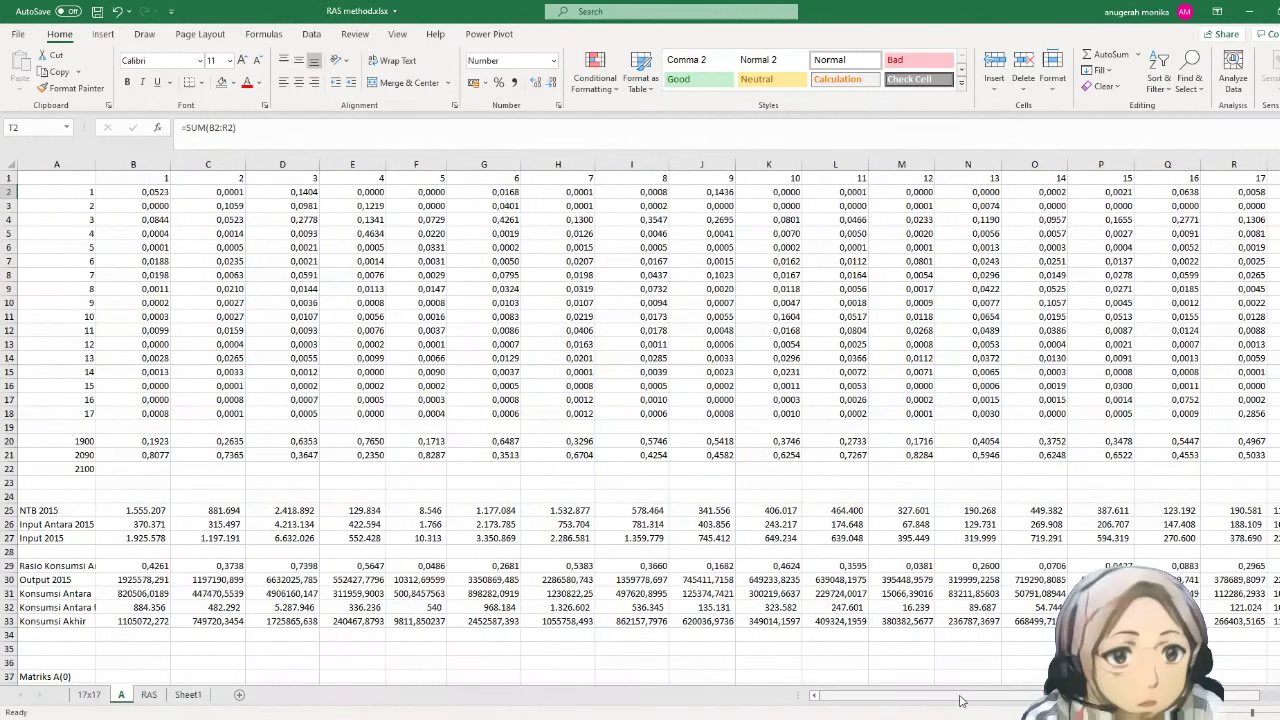
left_click_drag(960, 700, 1037, 697)
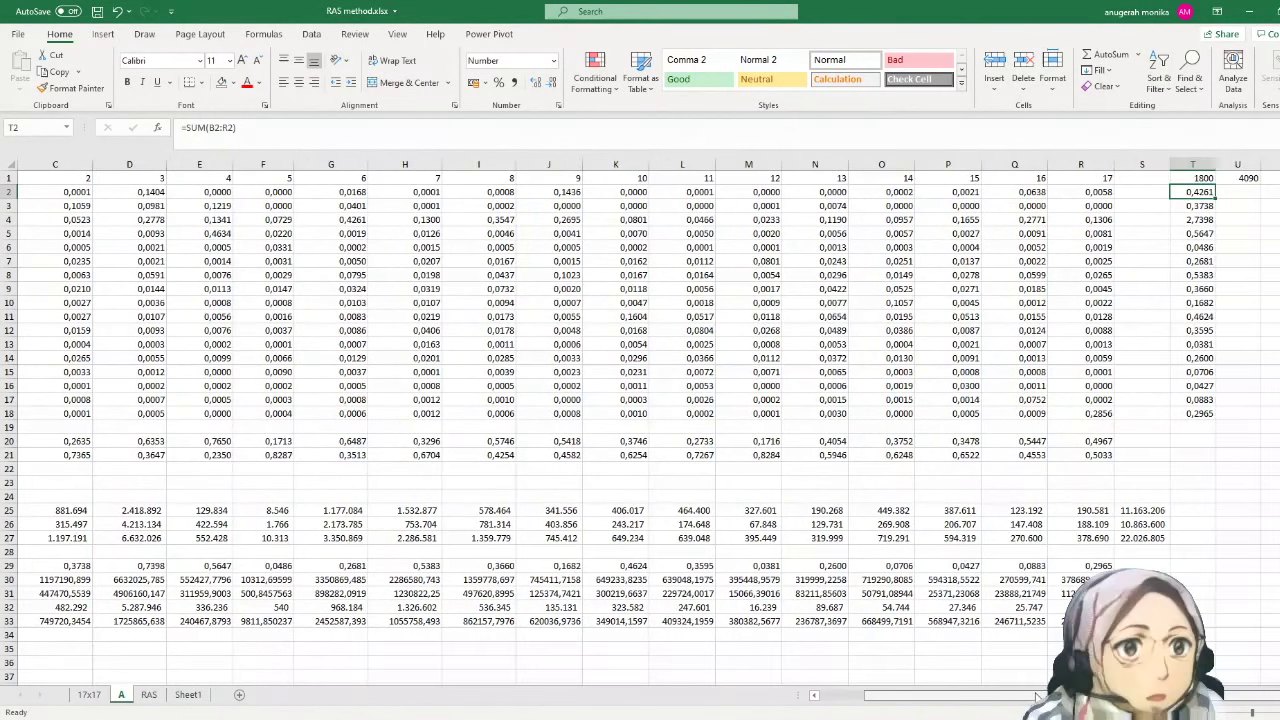
- Clear the formulas for all 17 sectors in the 1800 column of sheet A, cells T2 to T18
left_click(1205, 220)
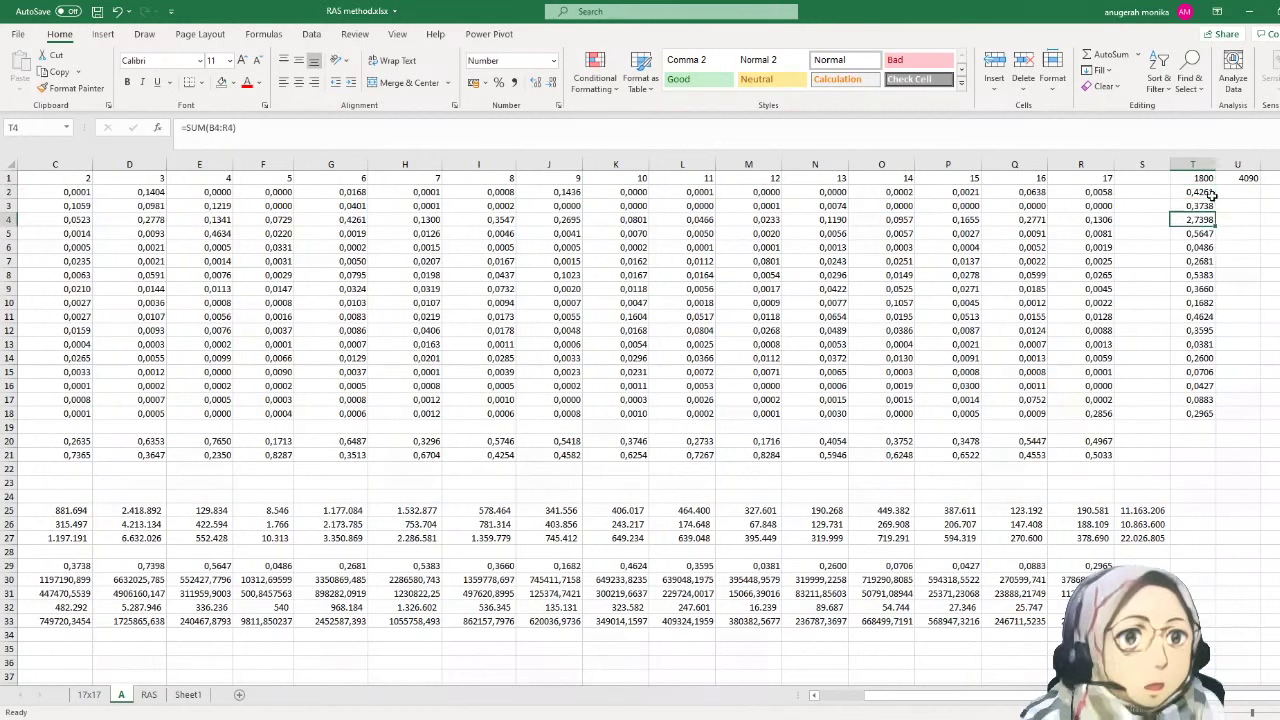
left_click_drag(1206, 192, 1210, 408)
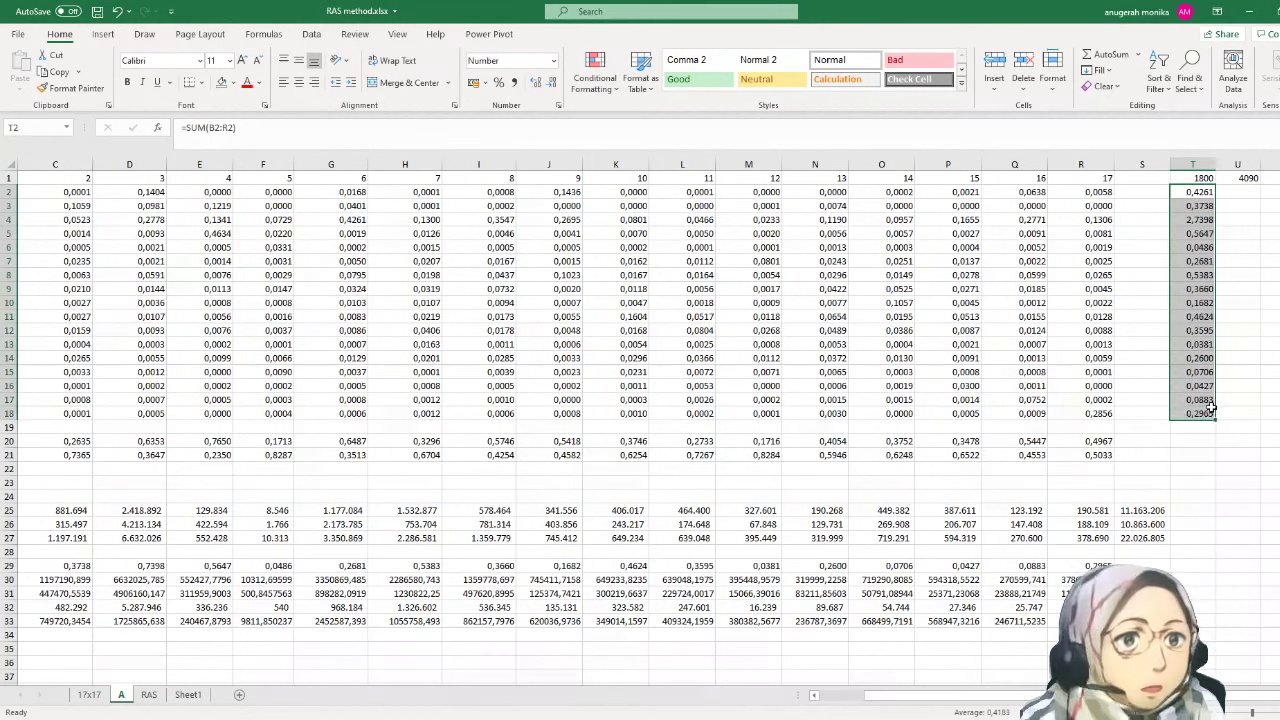
key("Delete")
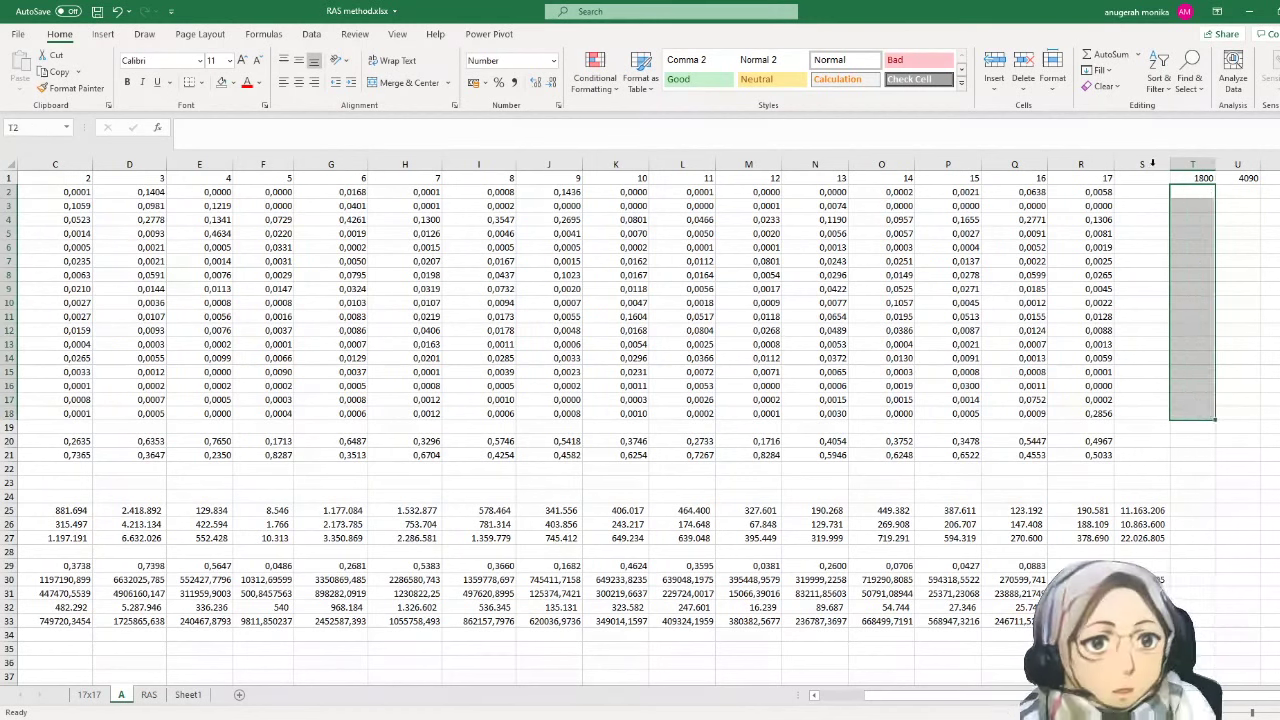
left_click(1185, 190)
type("=")
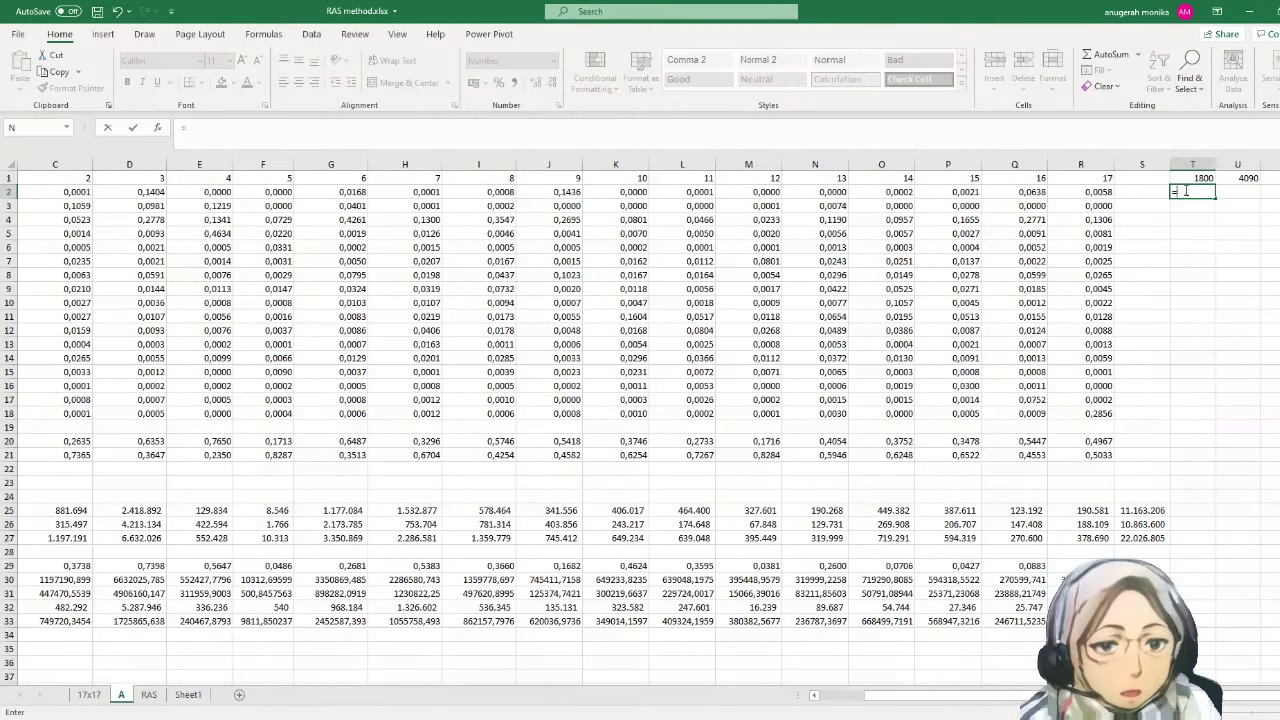
type("sum")
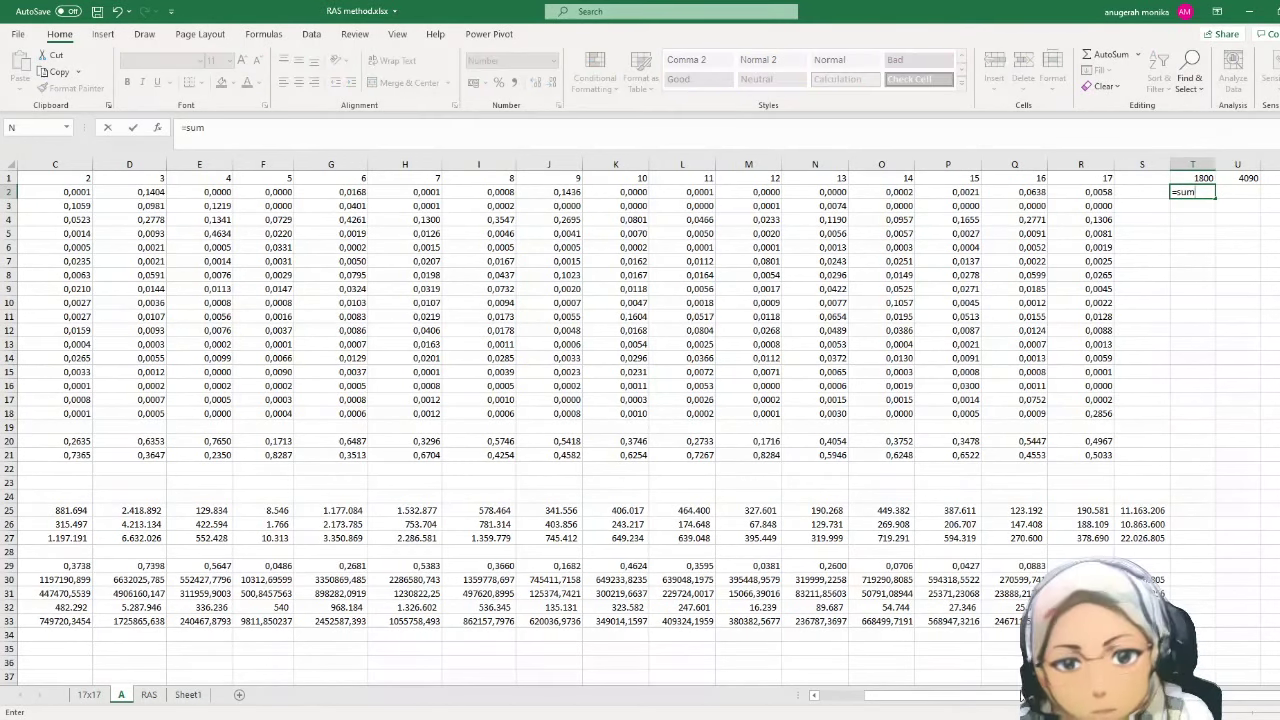
left_click_drag(930, 698, 880, 702)
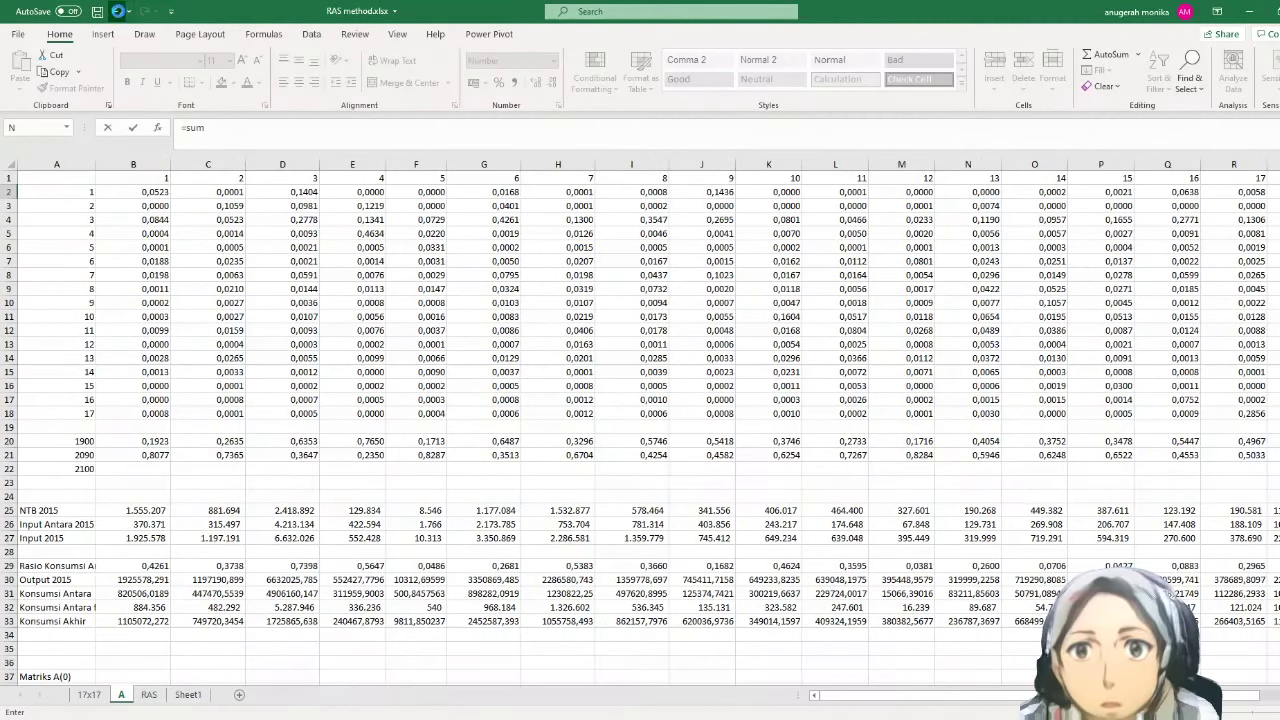
left_click(118, 11)
left_click(516, 413)
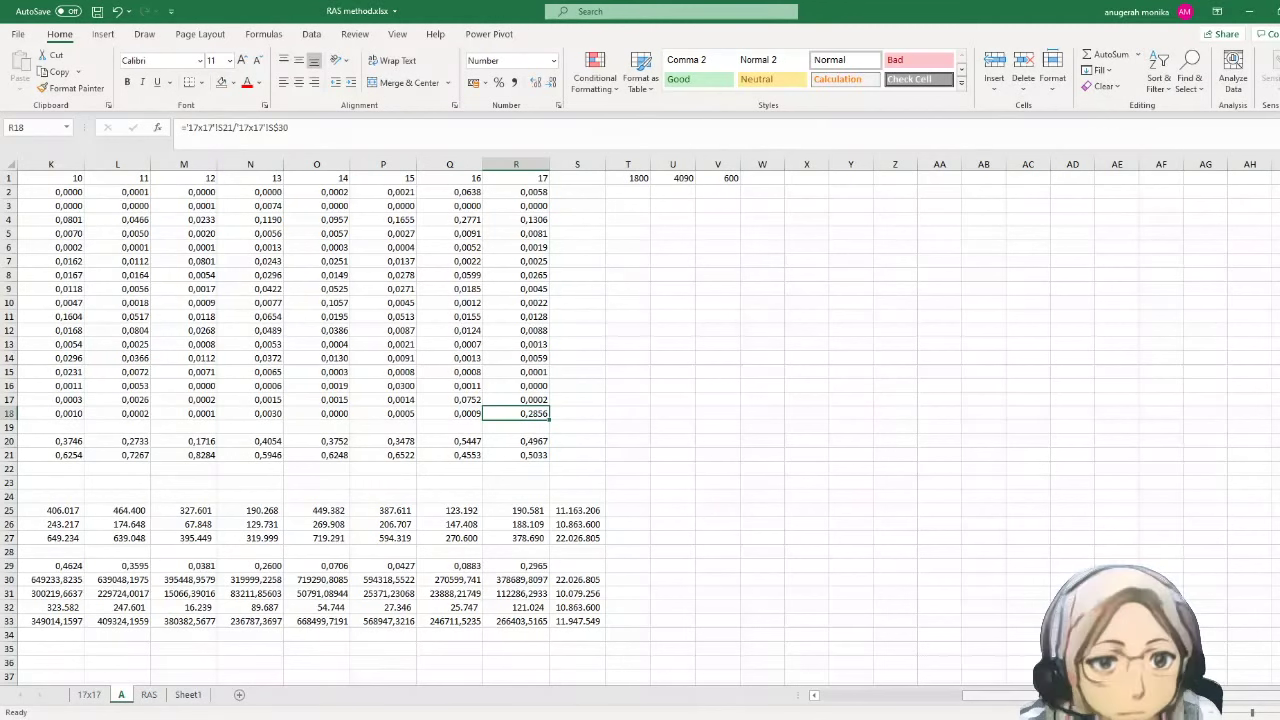
- In T2 of sheet A, divide sector 1's Total Permintaan Antara by its Total Output Domestik ('17x17'!T5/'17x17'!AM5) and fill down to T18
scroll(640, 400, "left", 5)
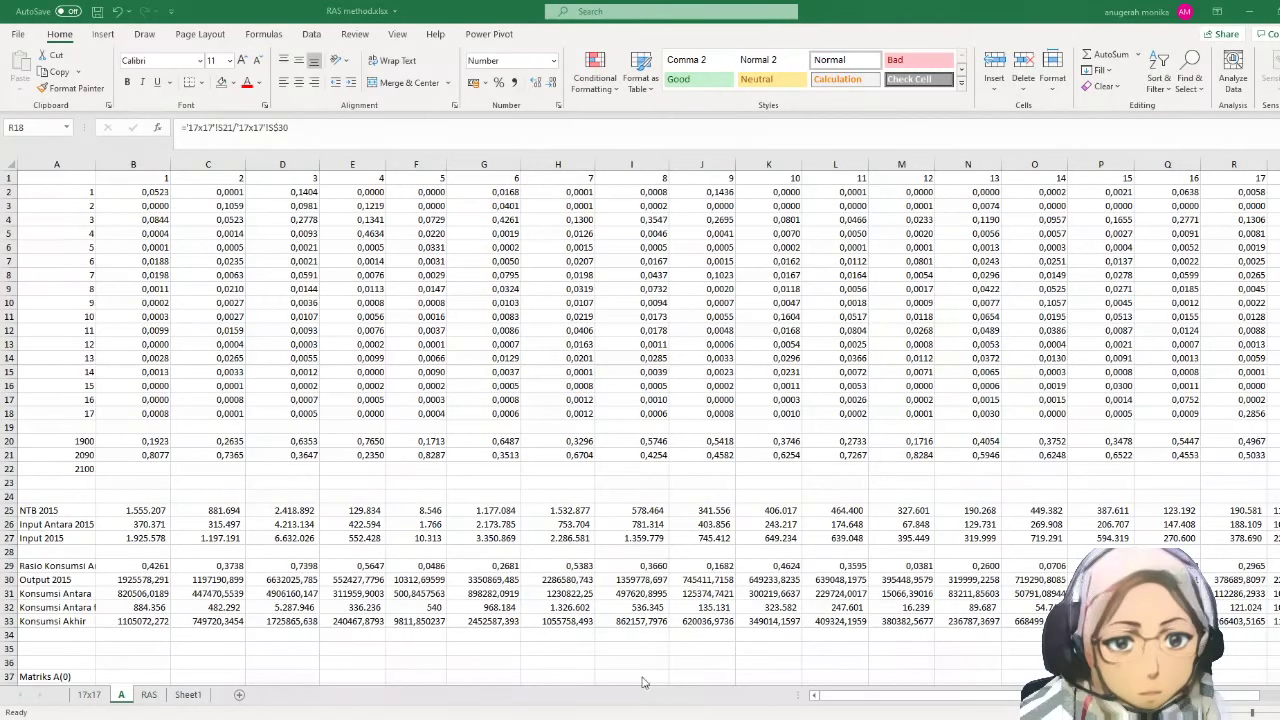
left_click(282, 524)
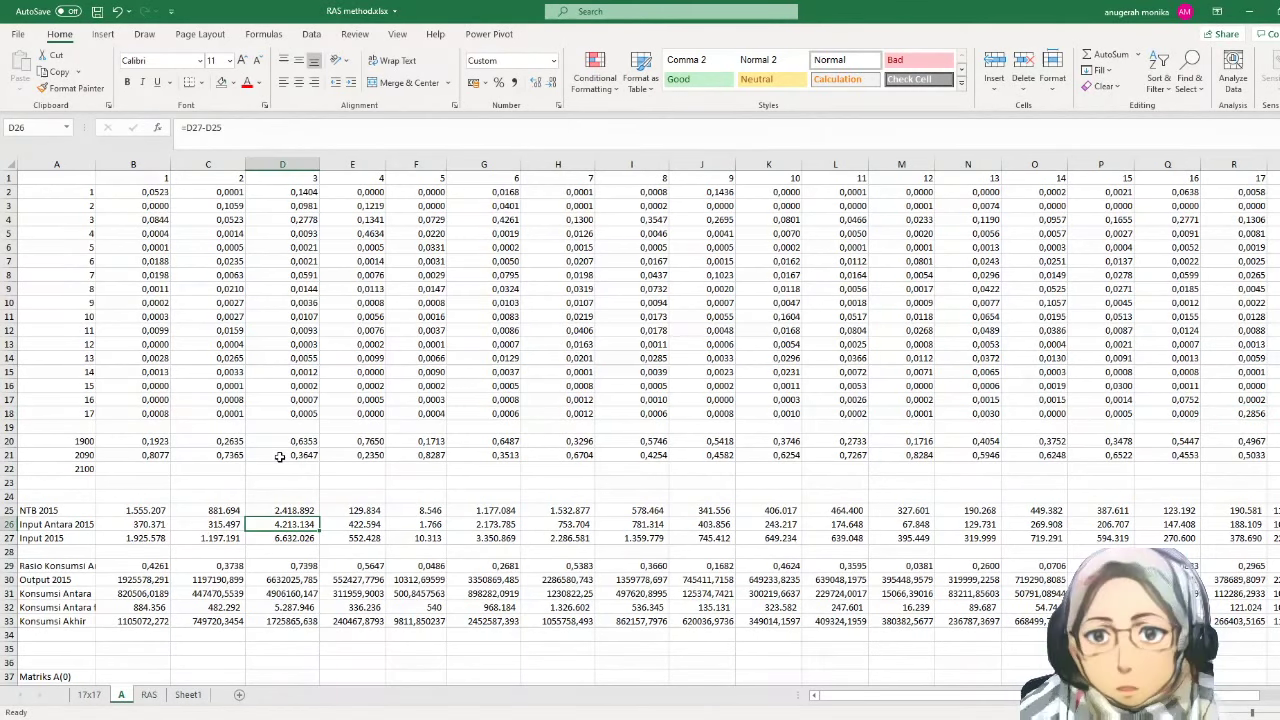
left_click(146, 565)
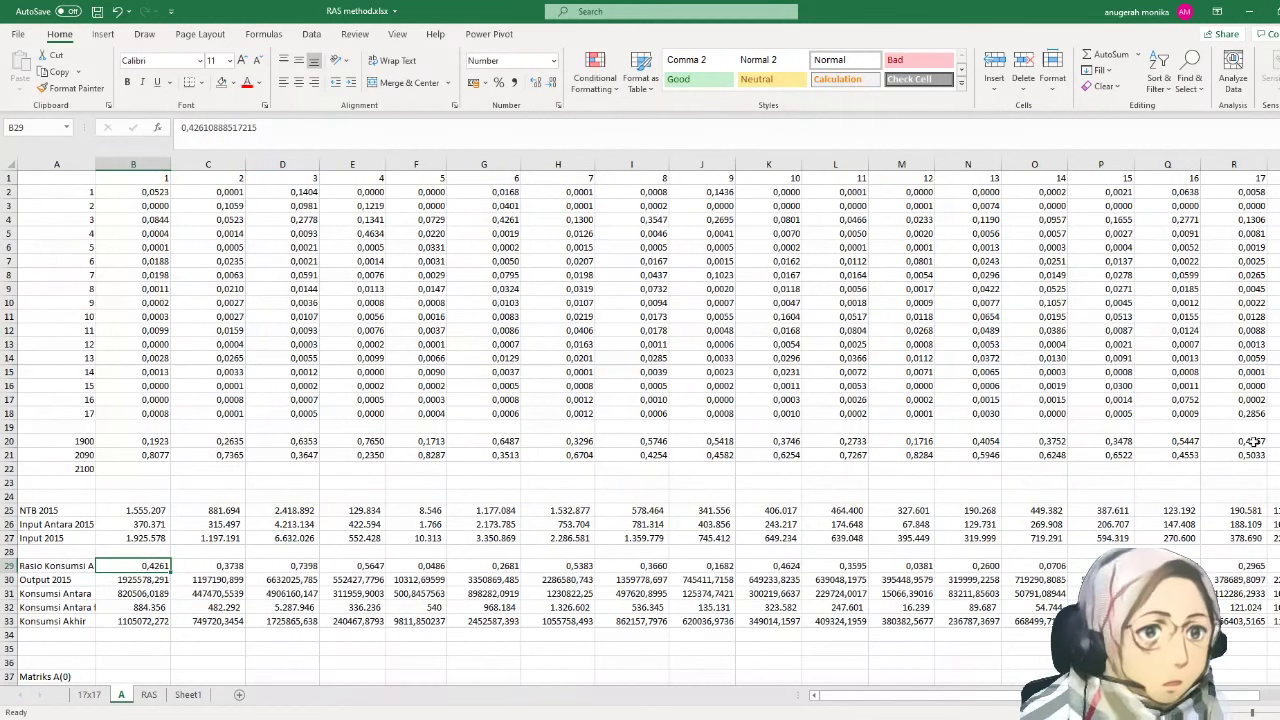
left_click(1272, 191)
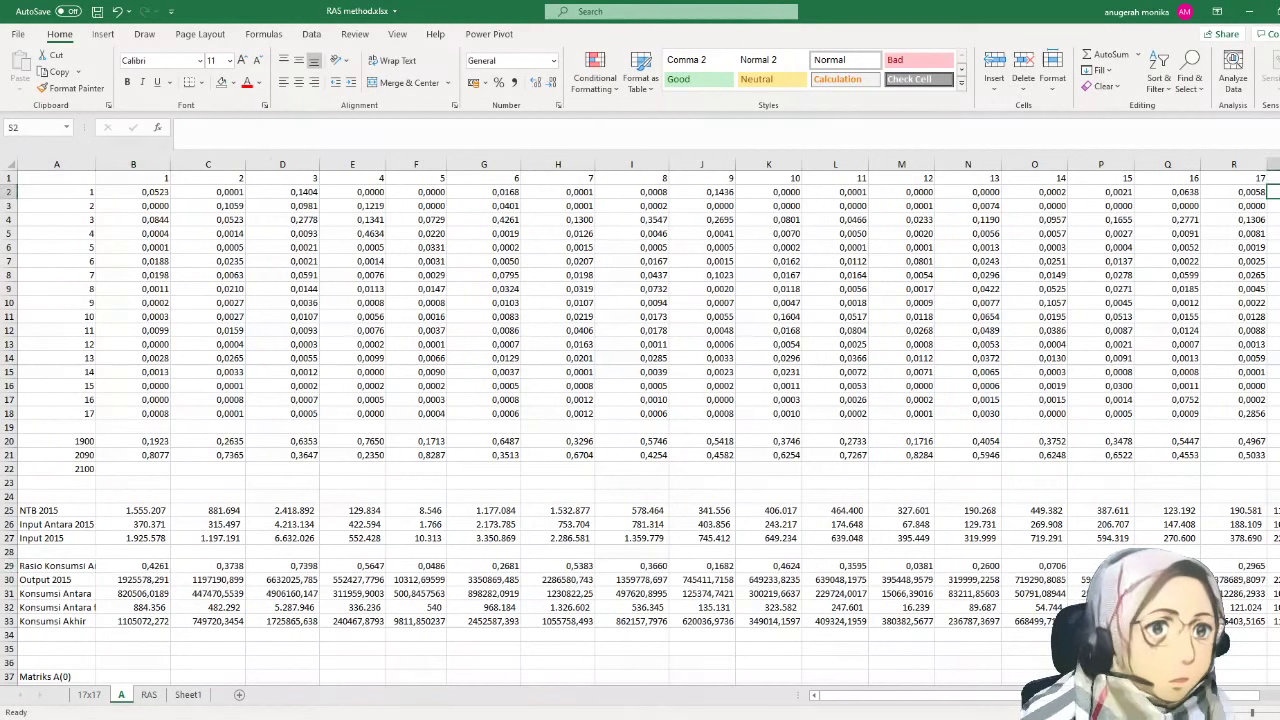
key("Right")
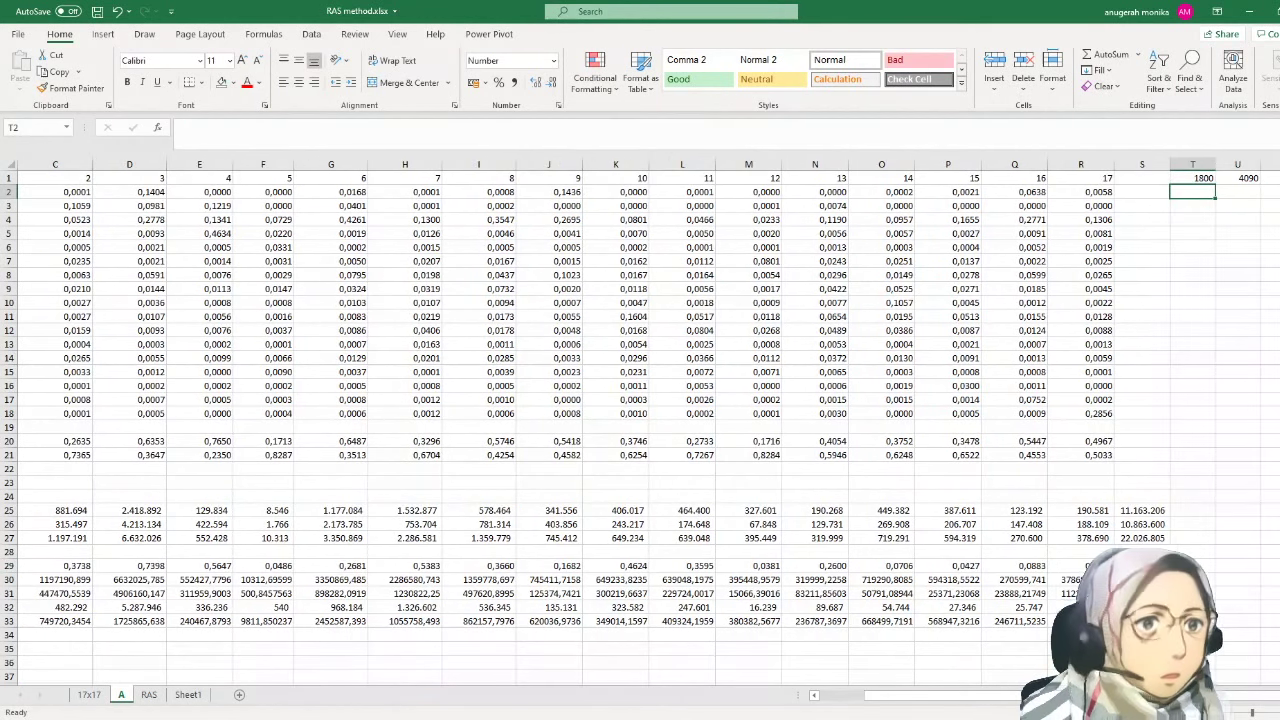
type("=")
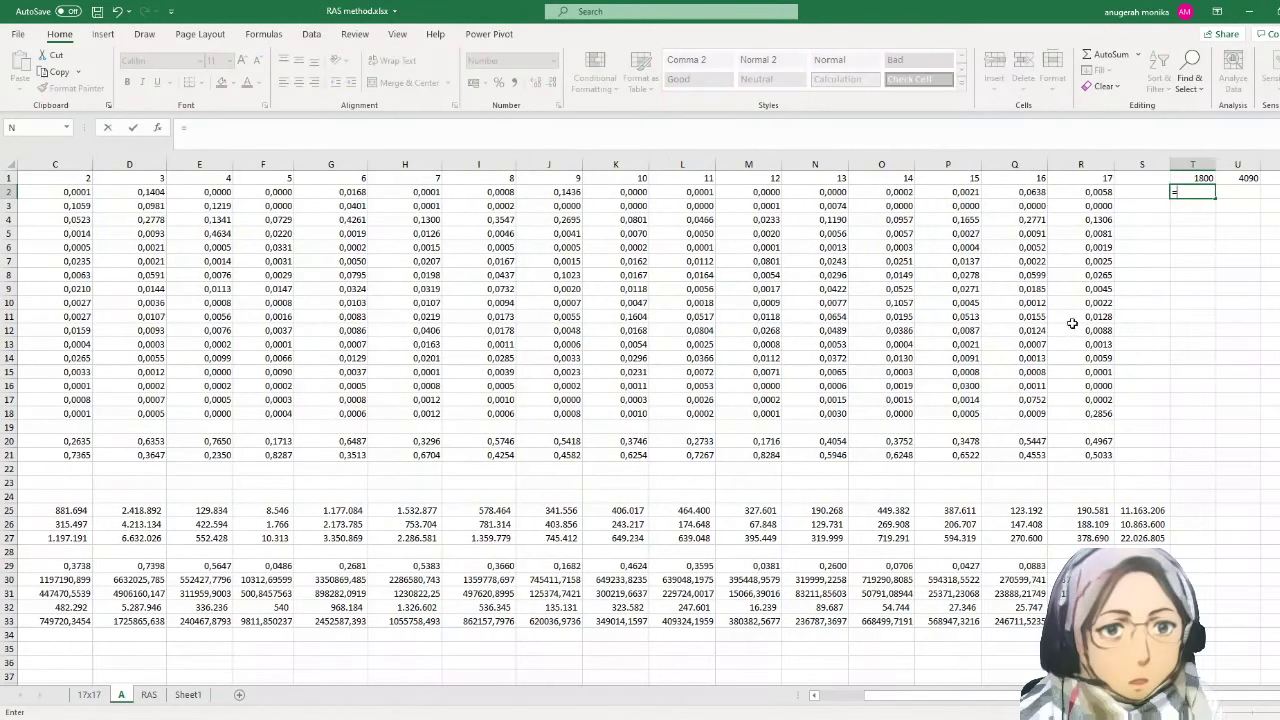
left_click(89, 694)
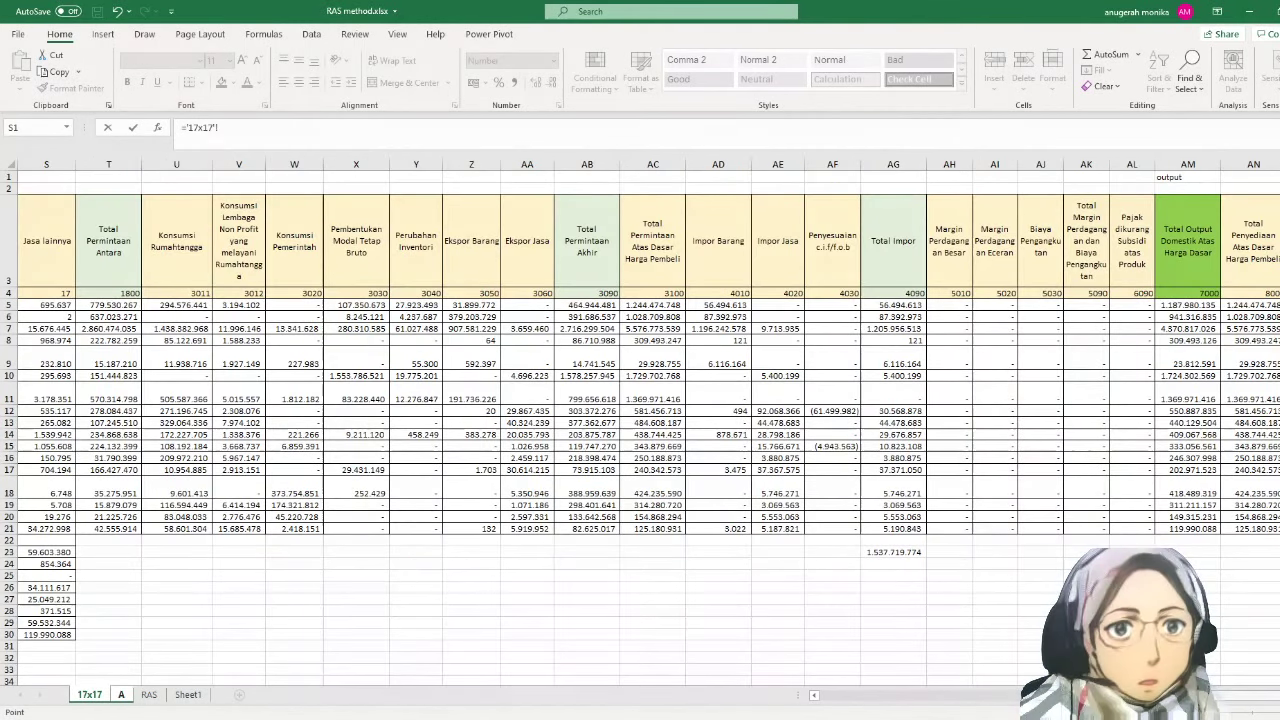
left_click(122, 302)
type("/")
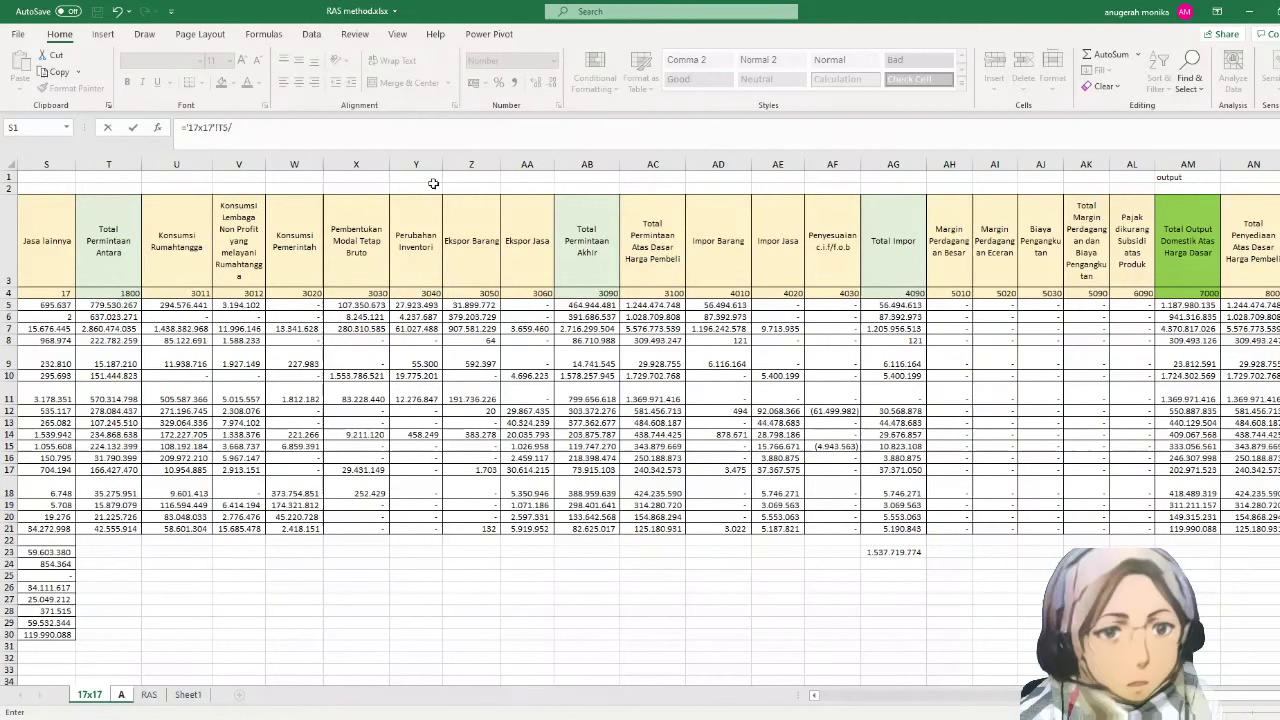
left_click(1183, 304)
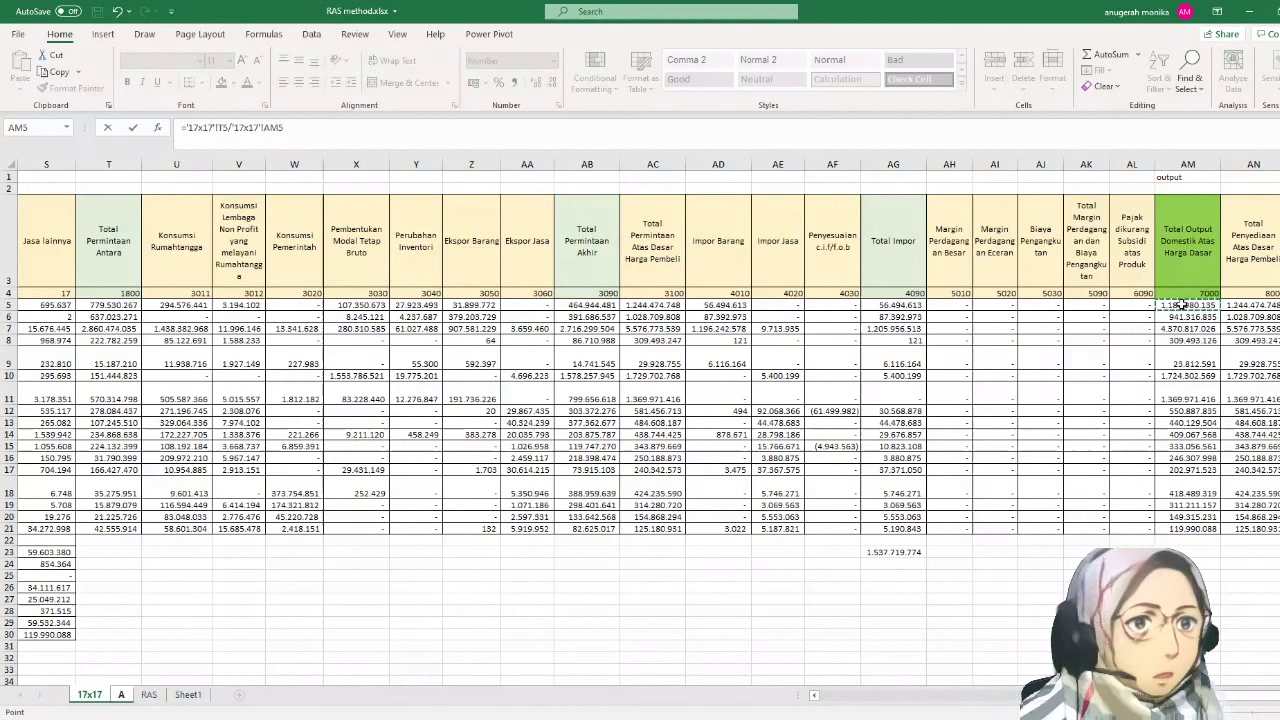
key("Return")
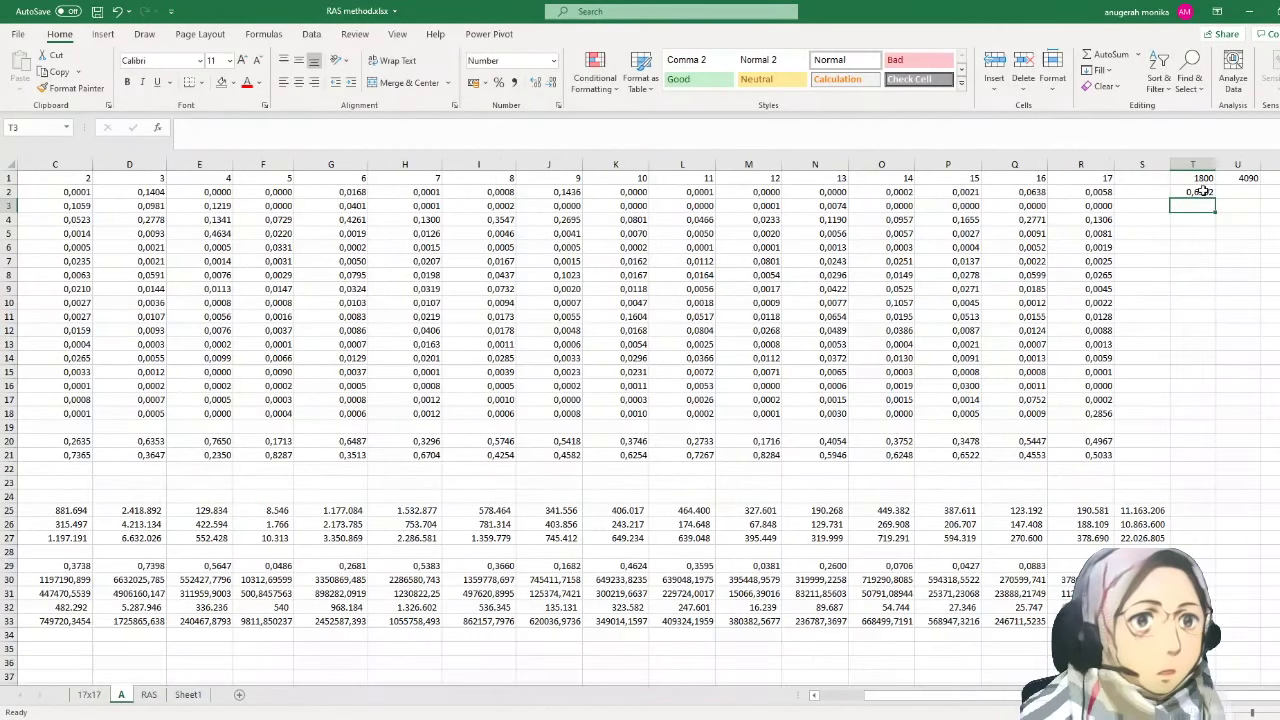
left_click(1203, 191)
left_click_drag(1217, 198, 1208, 414)
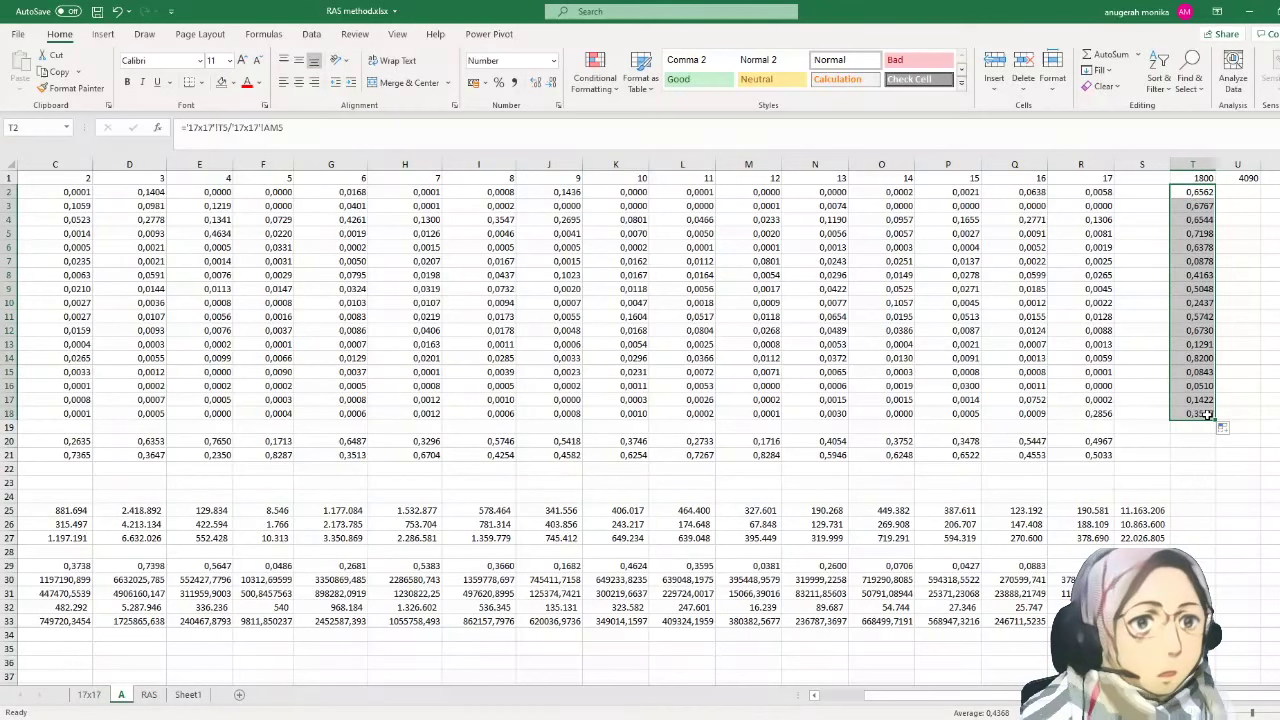
- Change the column heading in U1 of sheet A to 3090
left_click(1250, 190)
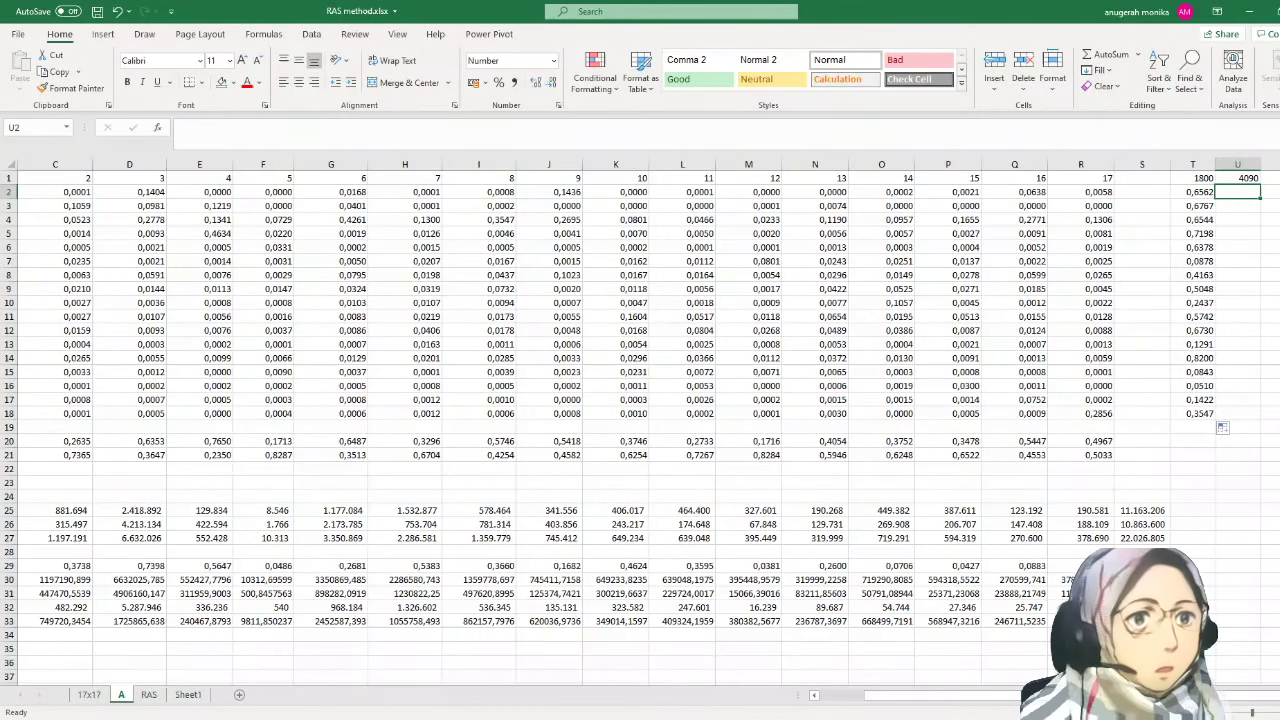
left_click(1244, 178)
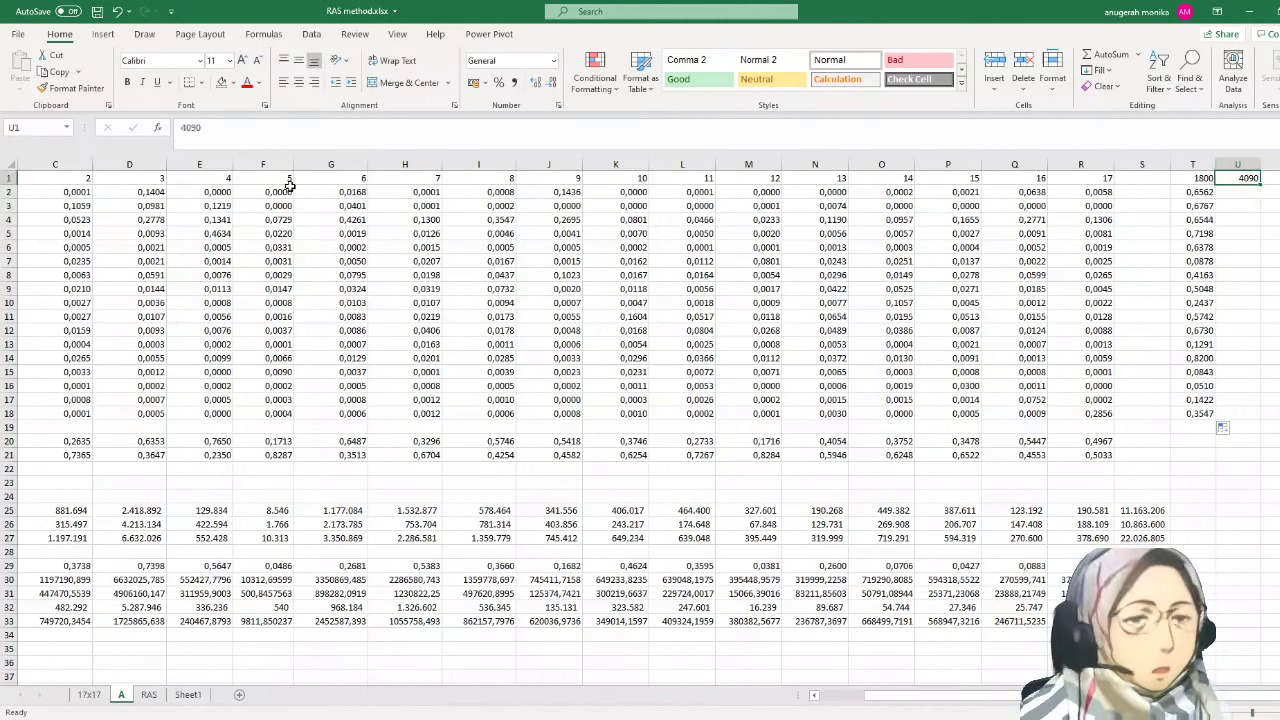
left_click(188, 128)
key("BackSpace")
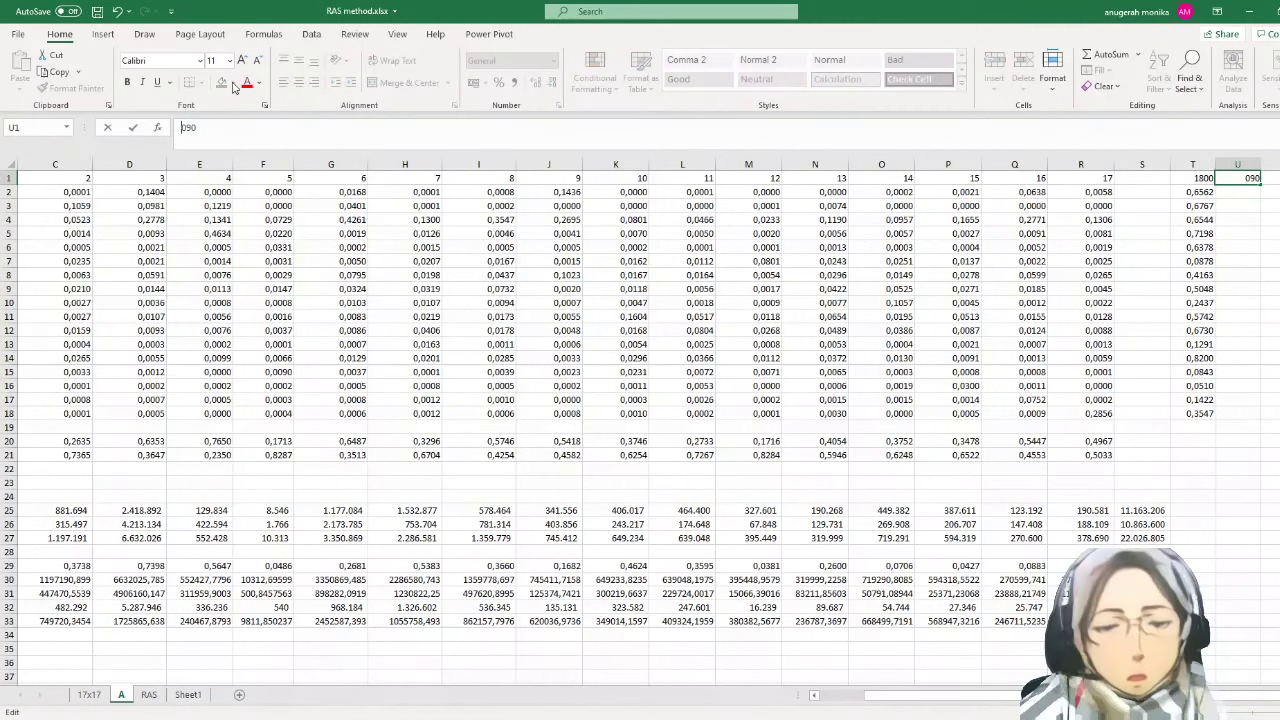
type("3")
key("Return")
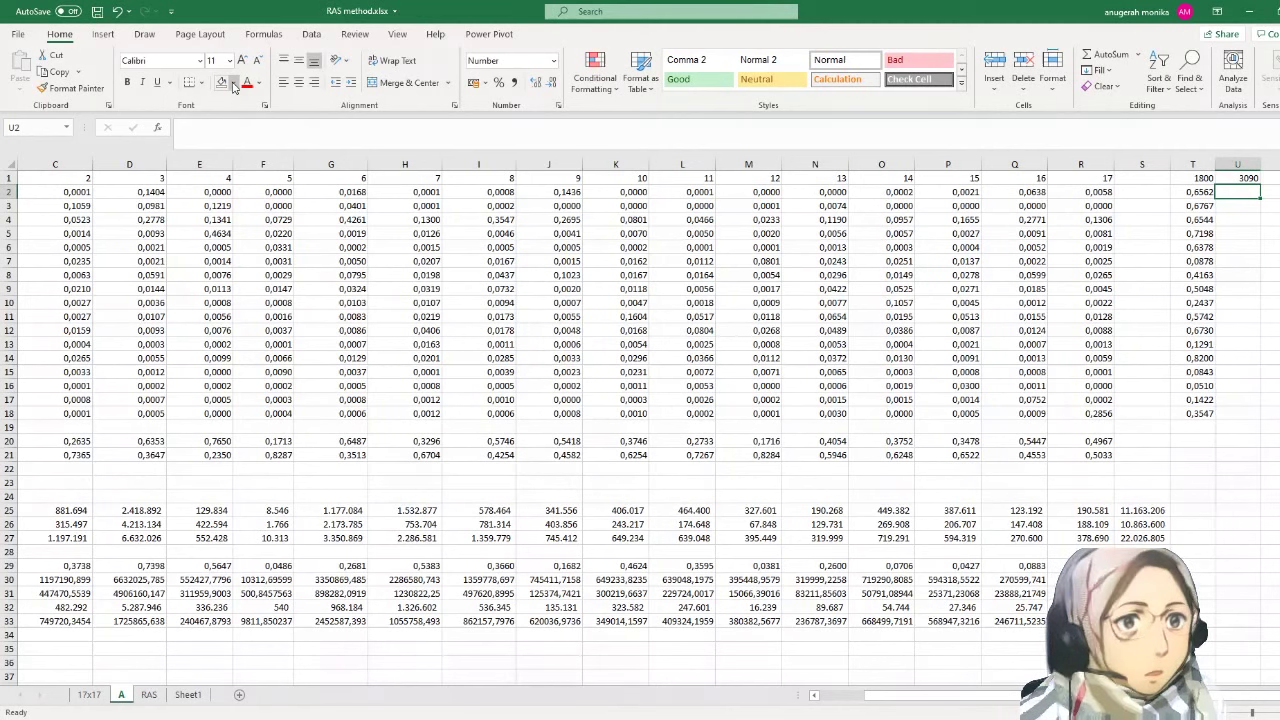
- Calculate the 3090 column as one minus the 1800 ratio (=1-T2) in U2 and fill it down to U18
type("=")
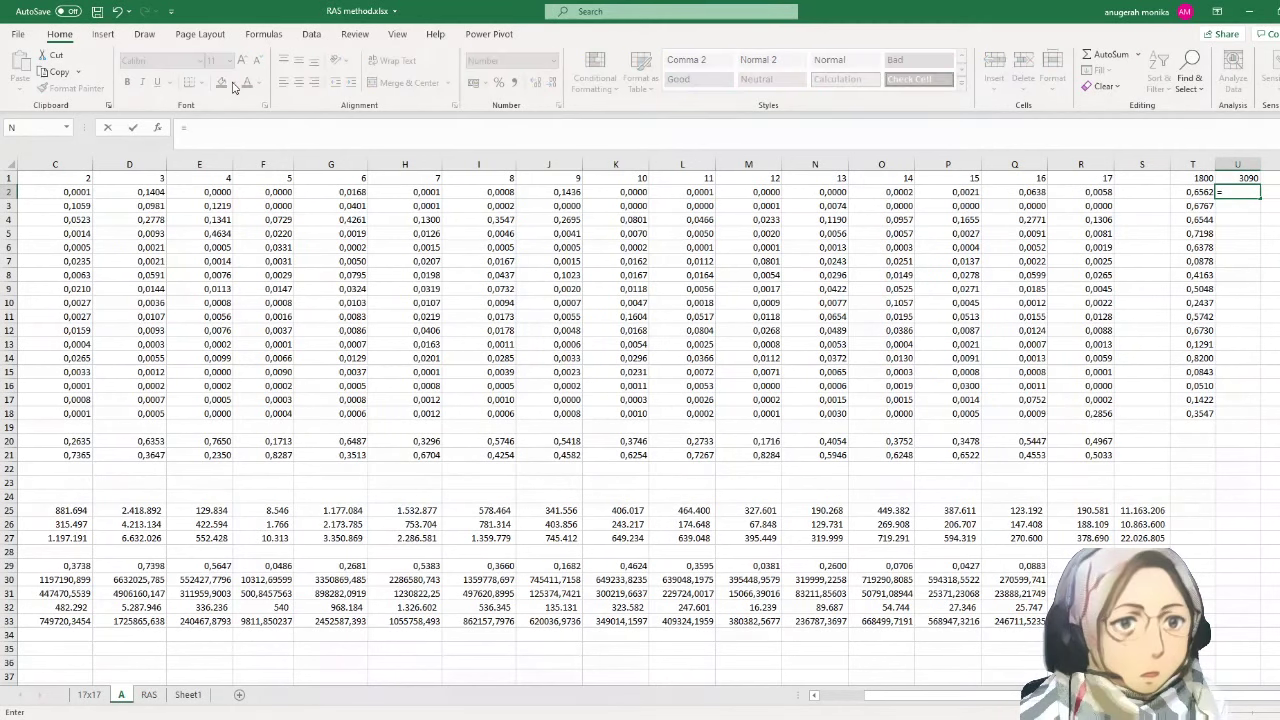
type("1-")
key("Left")
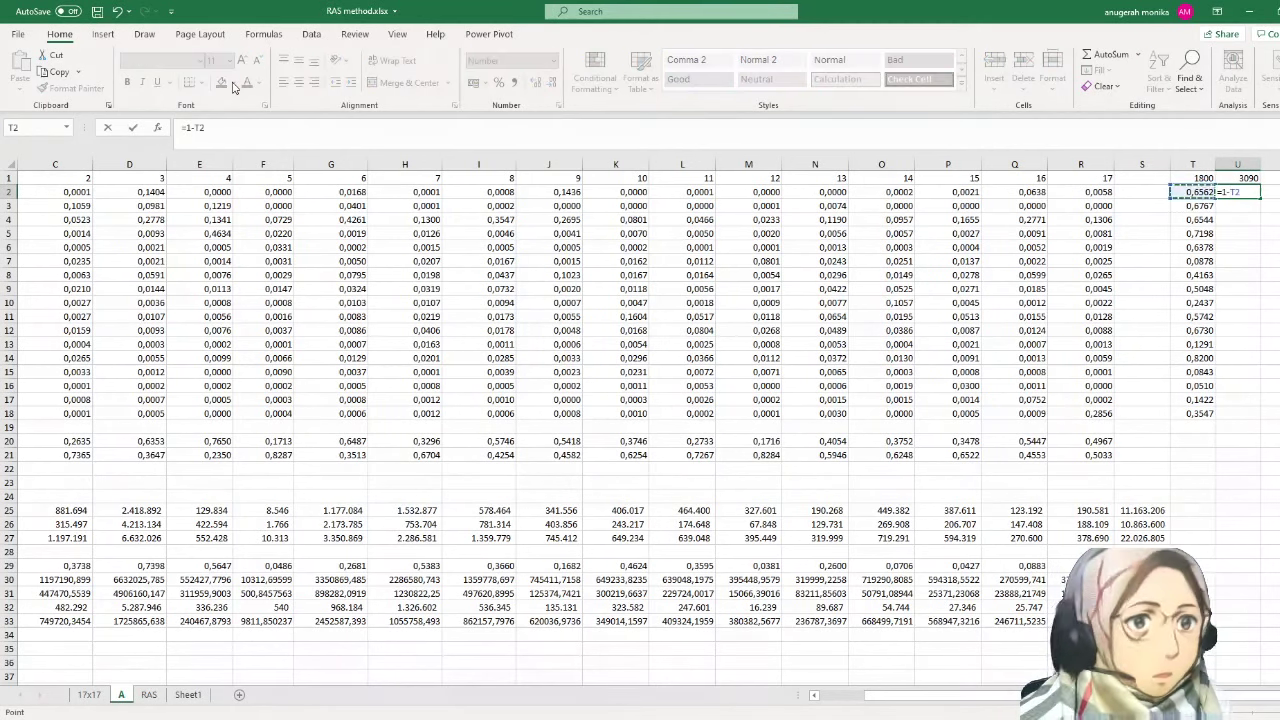
key("Return")
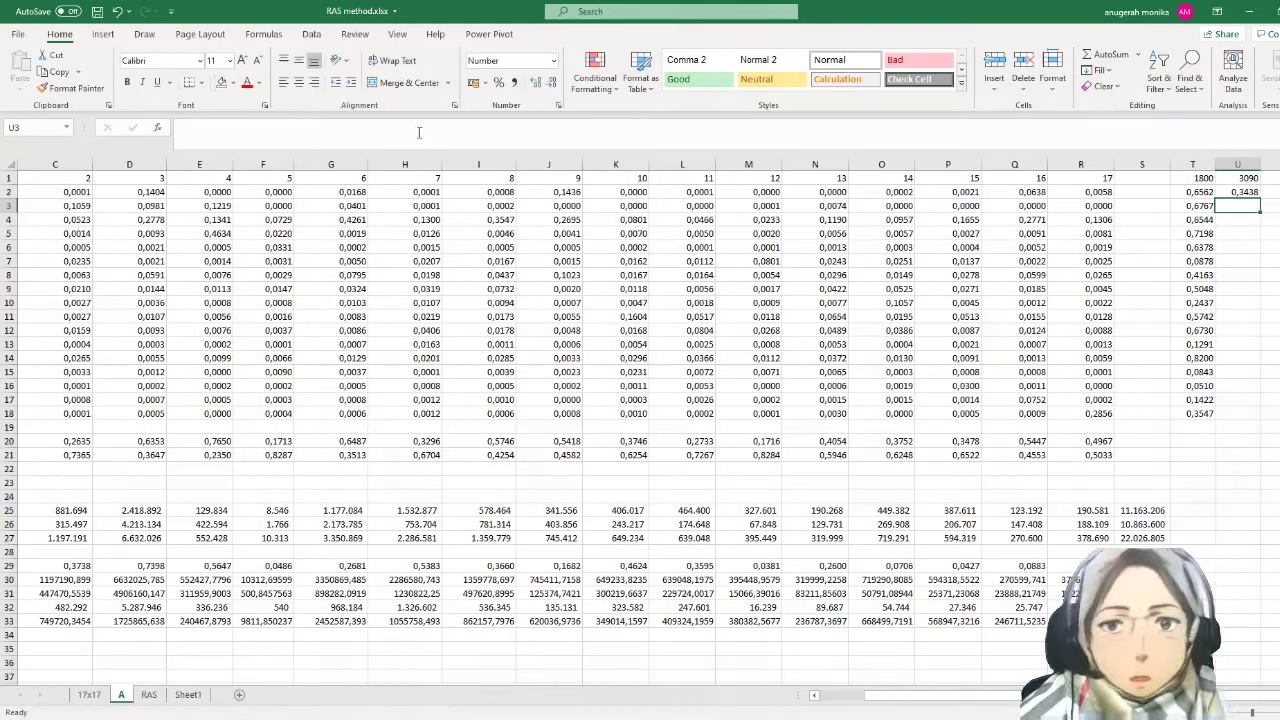
left_click(1240, 193)
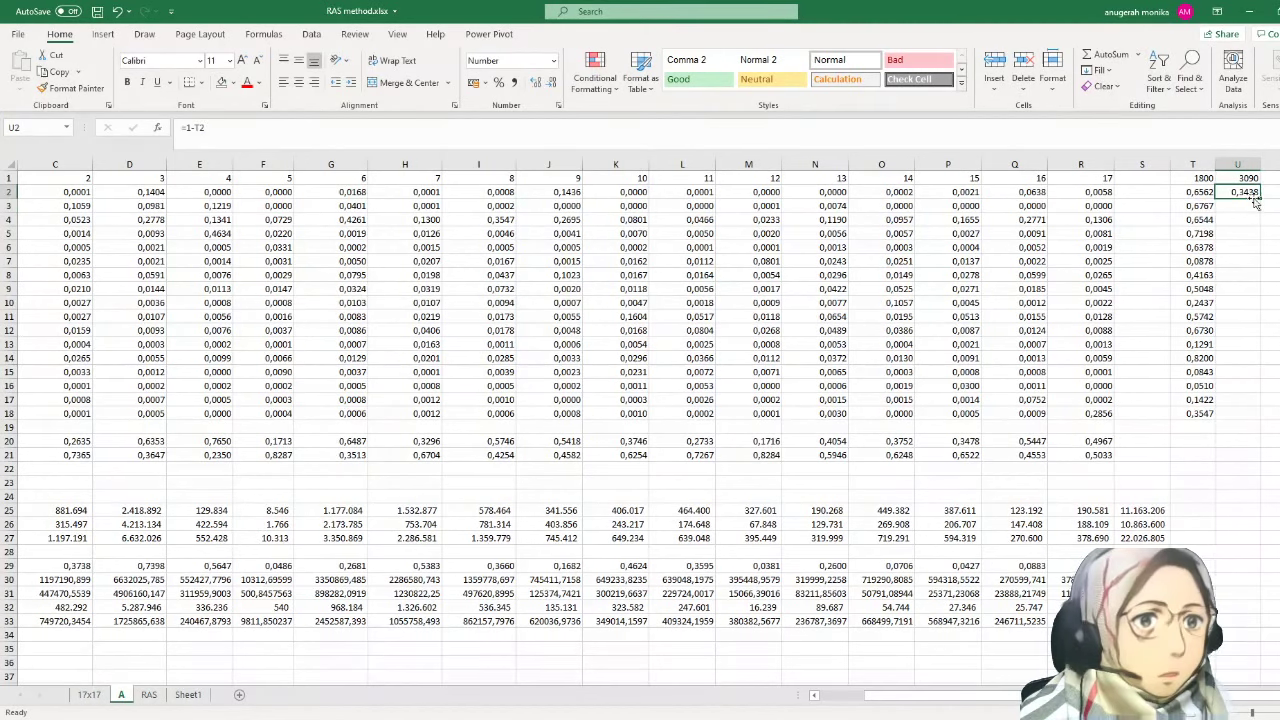
double_click(1262, 198)
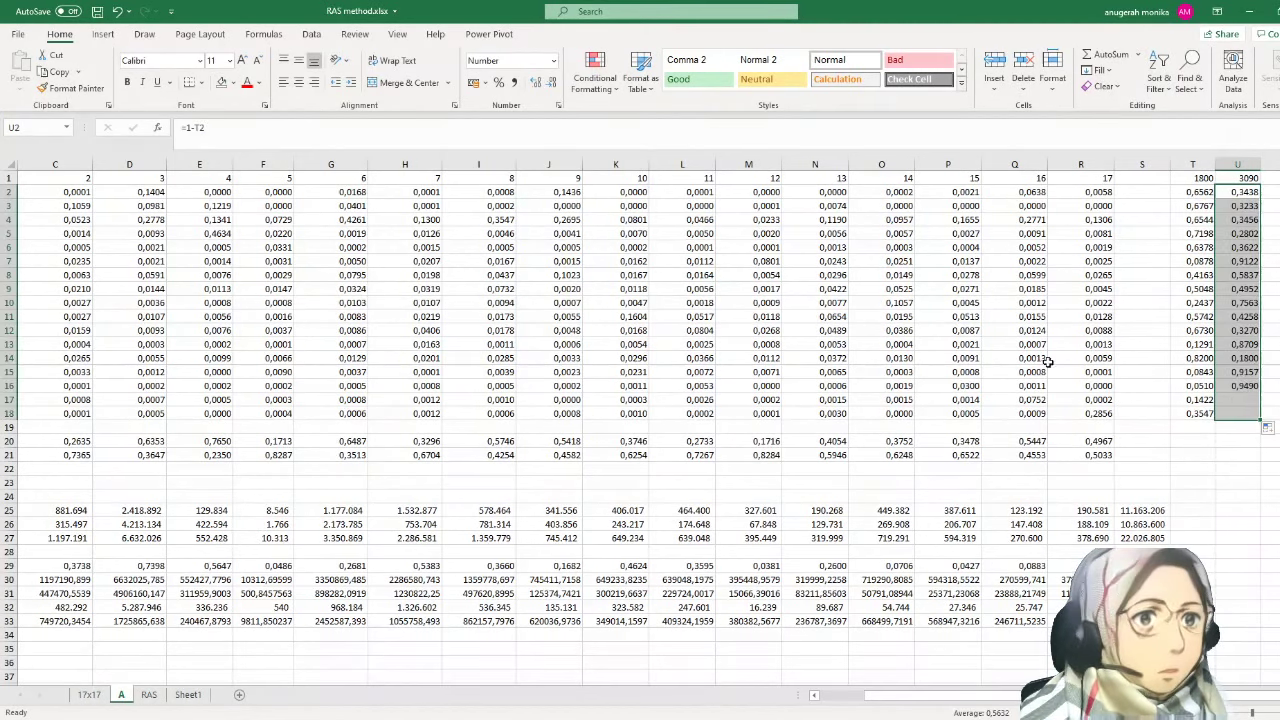
- Review the Rasio Konsumsi Antara 2015 row on sheet A and copy the 17 ratios of the 1800 column, T2 to T18
left_click(1058, 330)
left_click_drag(1035, 696, 948, 697)
left_click(140, 565)
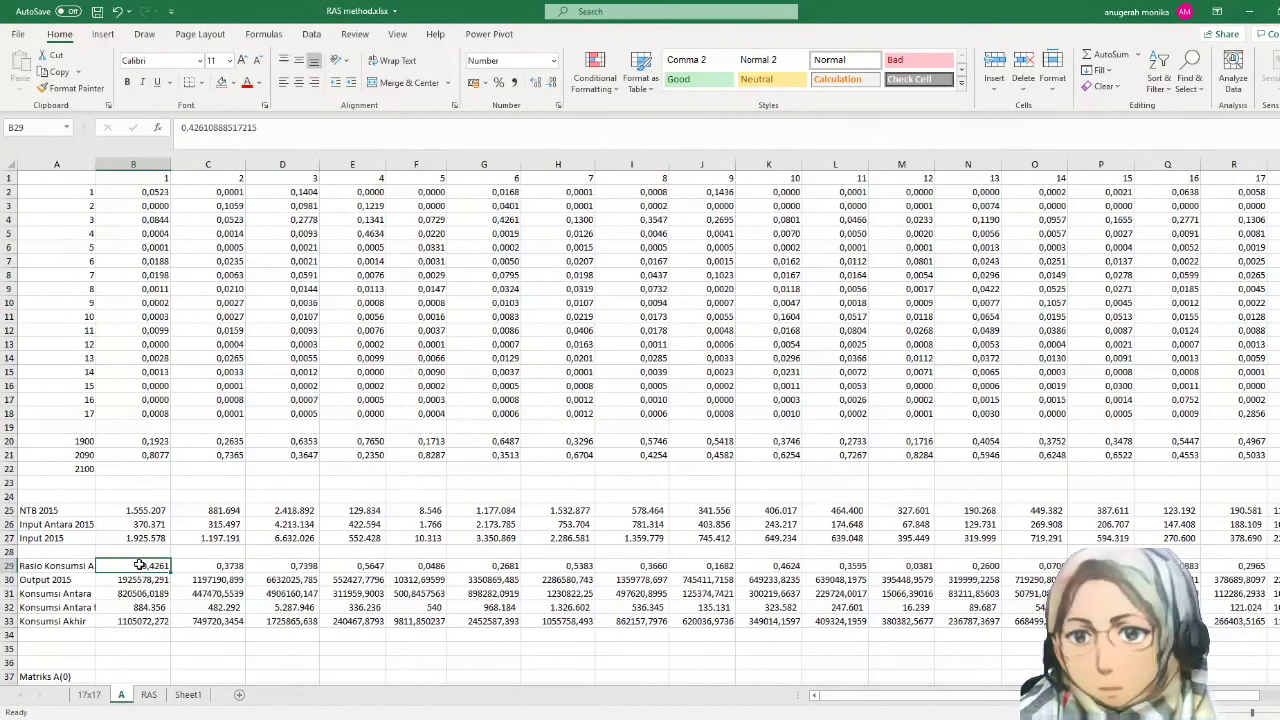
left_click(80, 566)
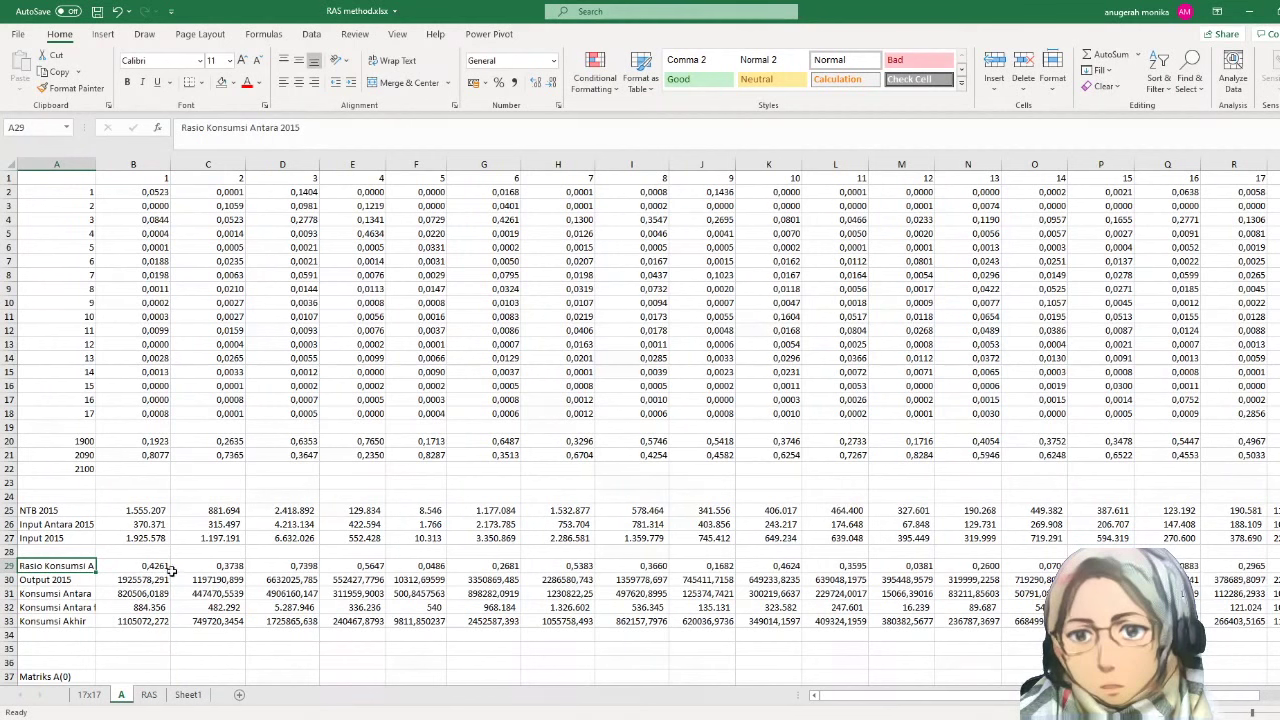
left_click_drag(868, 700, 912, 700)
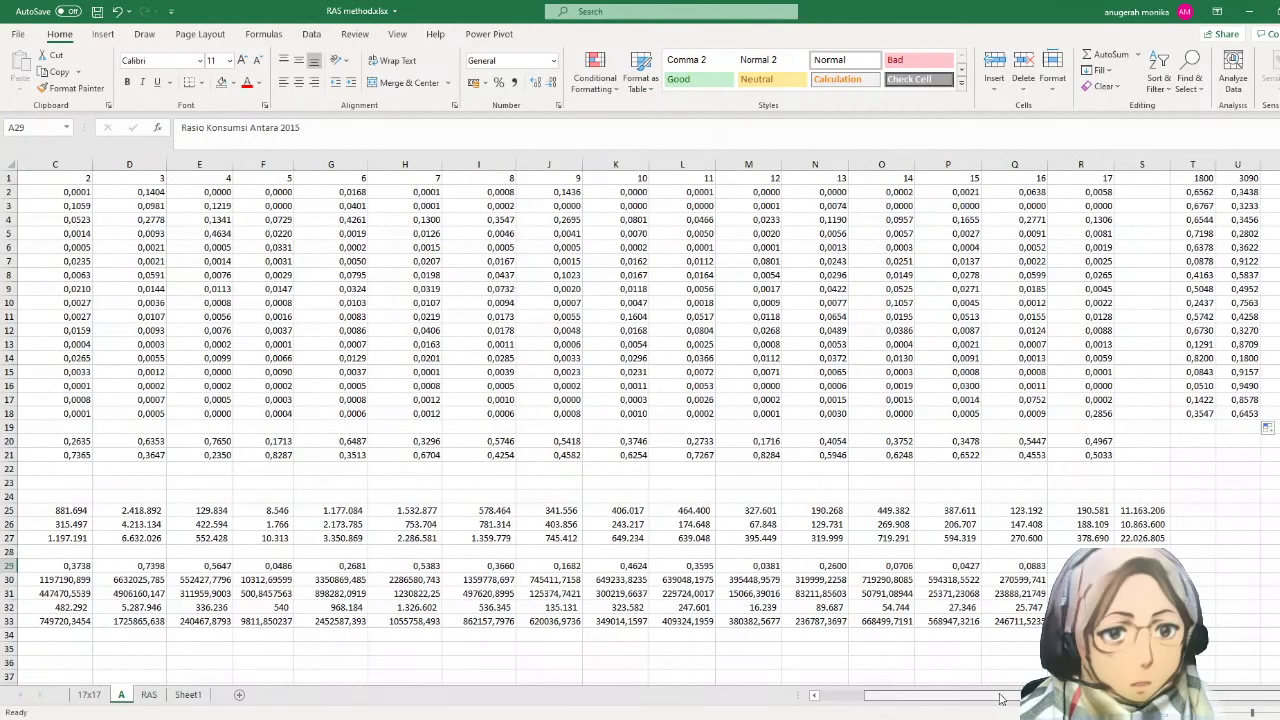
left_click_drag(1205, 190, 1195, 411)
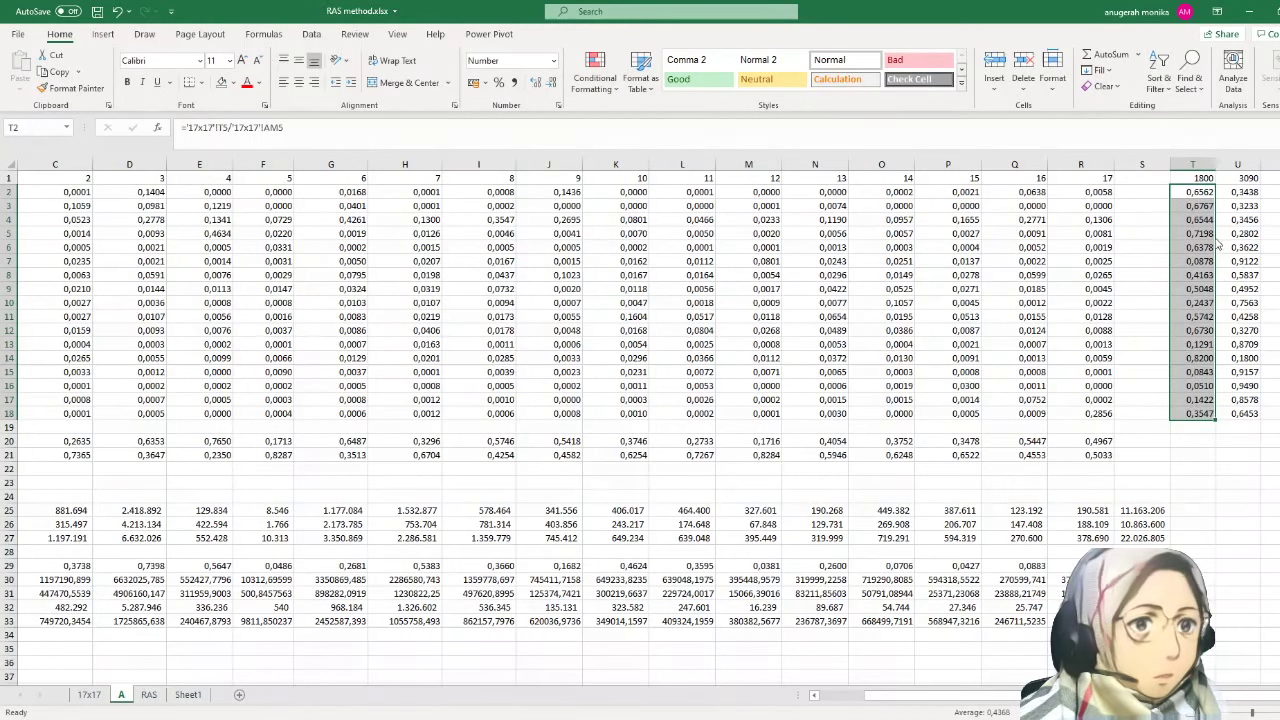
key("ctrl+c")
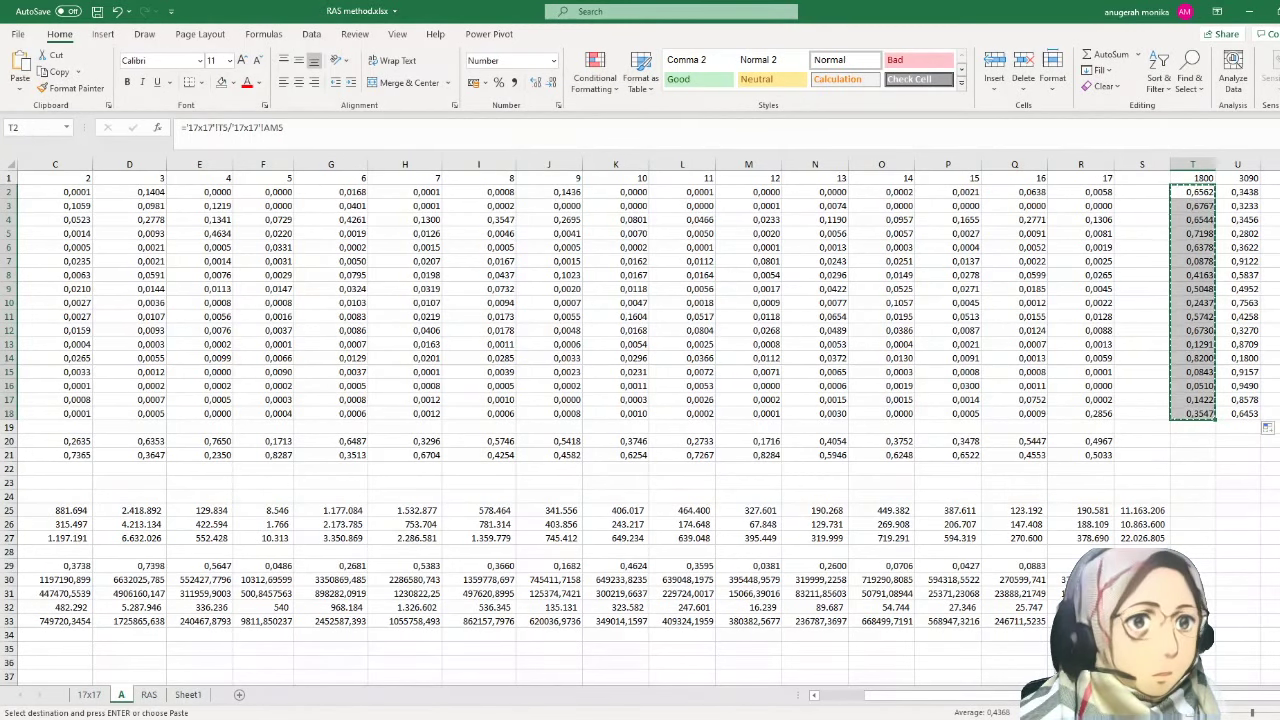
- Paste the copied ratios as transposed values into the Rasio Konsumsi Antara 2015 row, starting at B29
left_click_drag(900, 696, 797, 682)
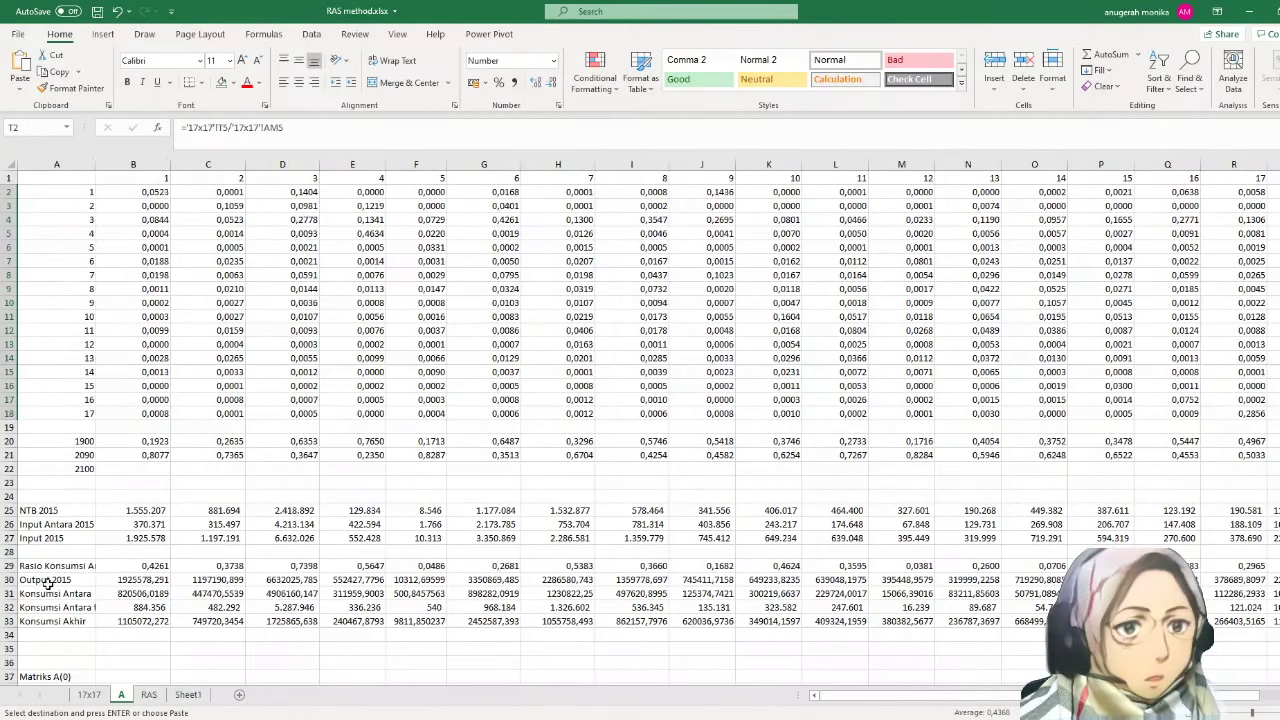
left_click(147, 566)
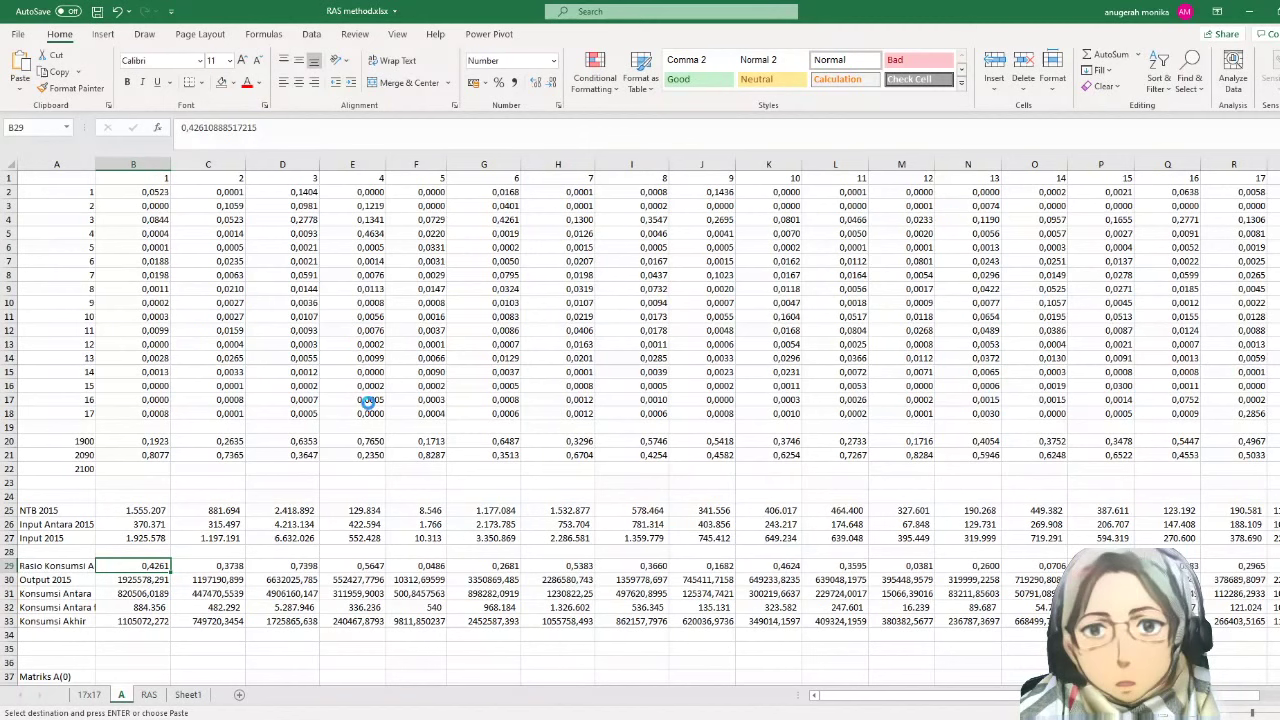
key("ctrl+v")
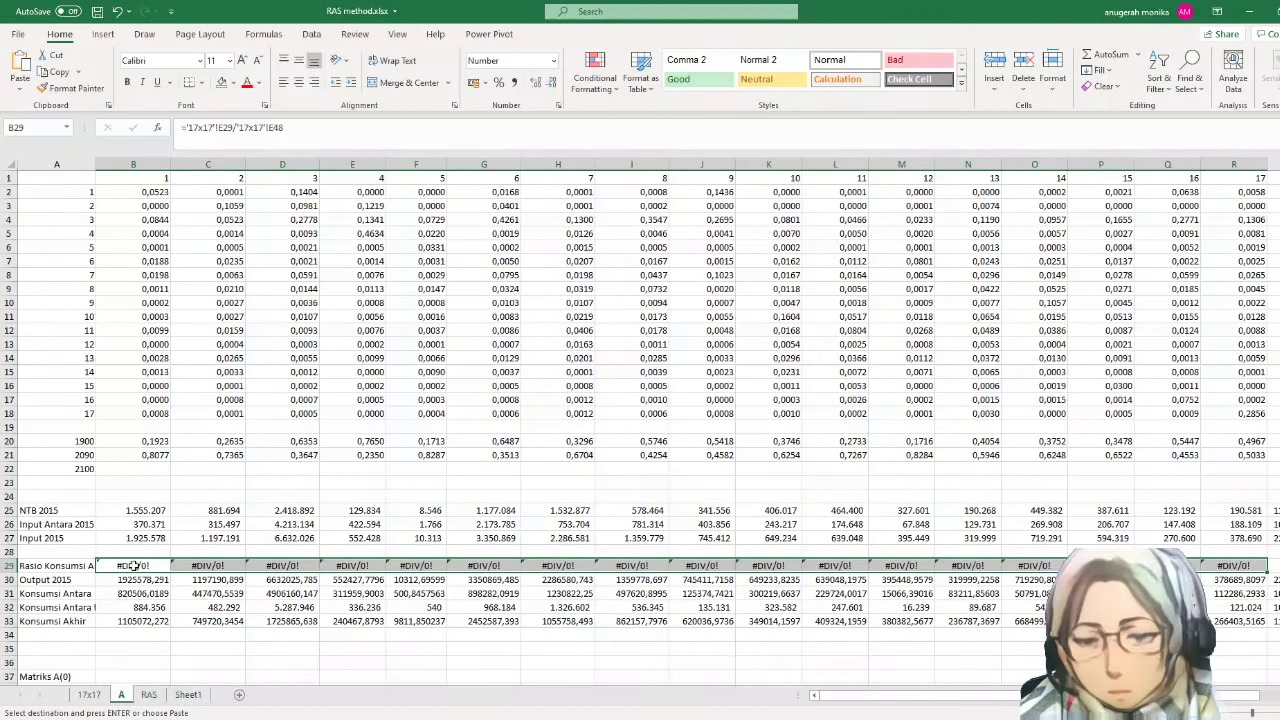
key("ctrl+shift+v")
left_click(133, 566)
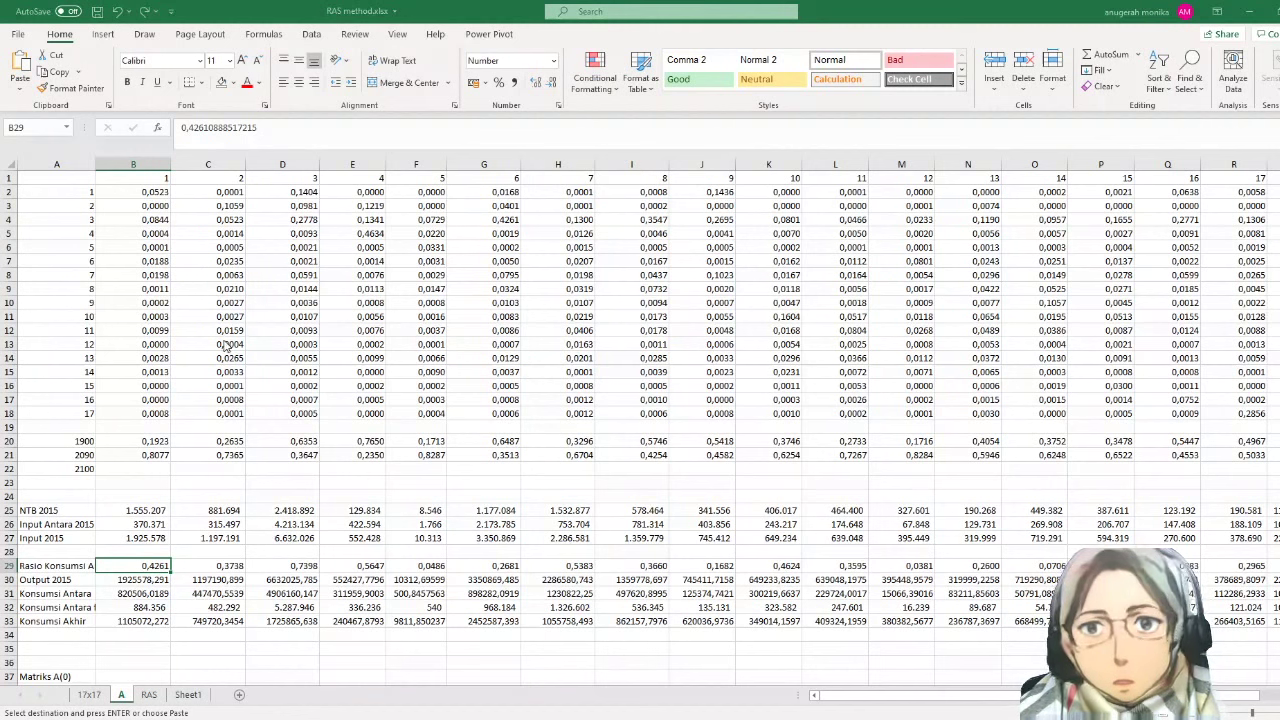
key("ctrl+v")
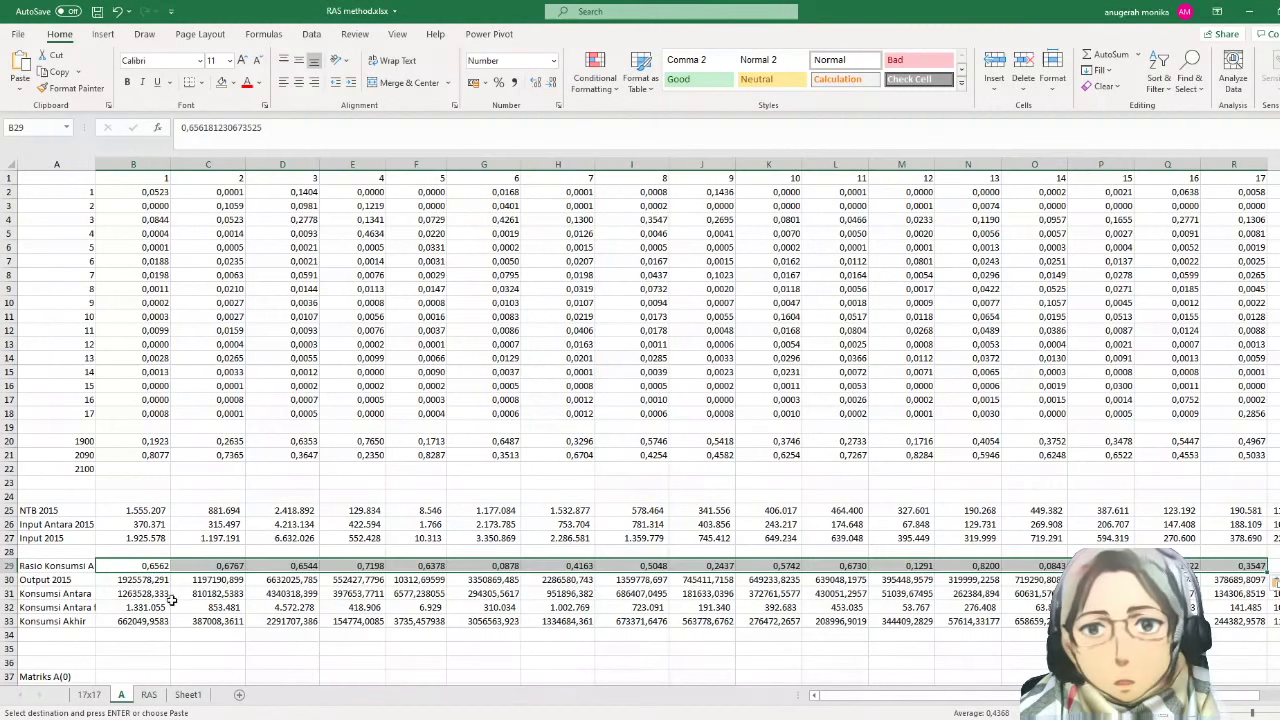
- Inspect sector 1's Output 2015 entry and the Konsumsi Antara formula below it, tracing the cells it references
left_click(162, 582)
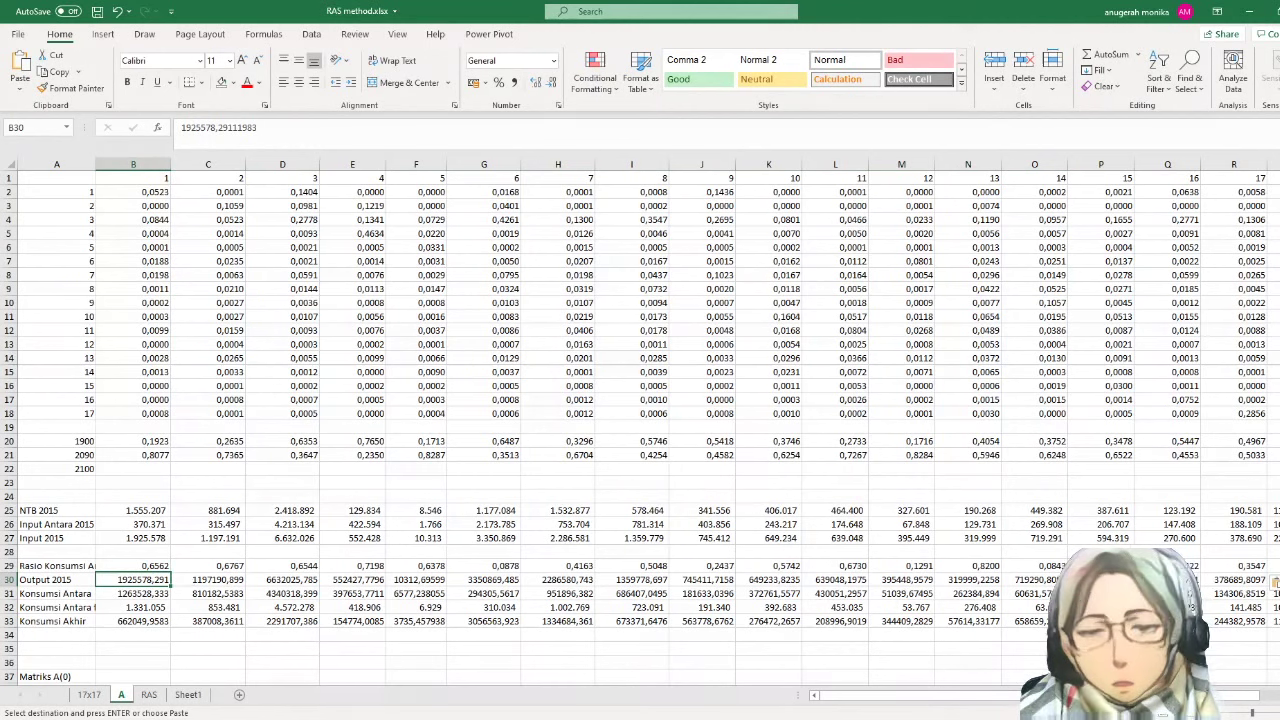
double_click(152, 578)
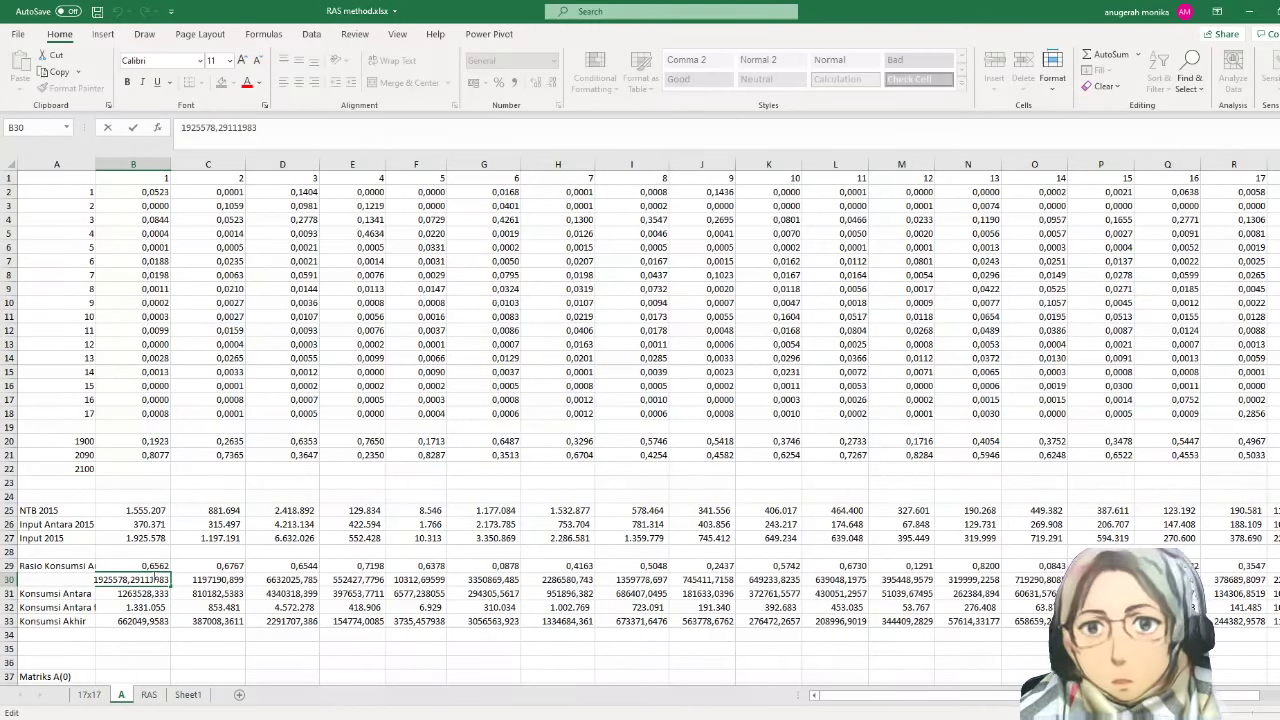
key("Escape")
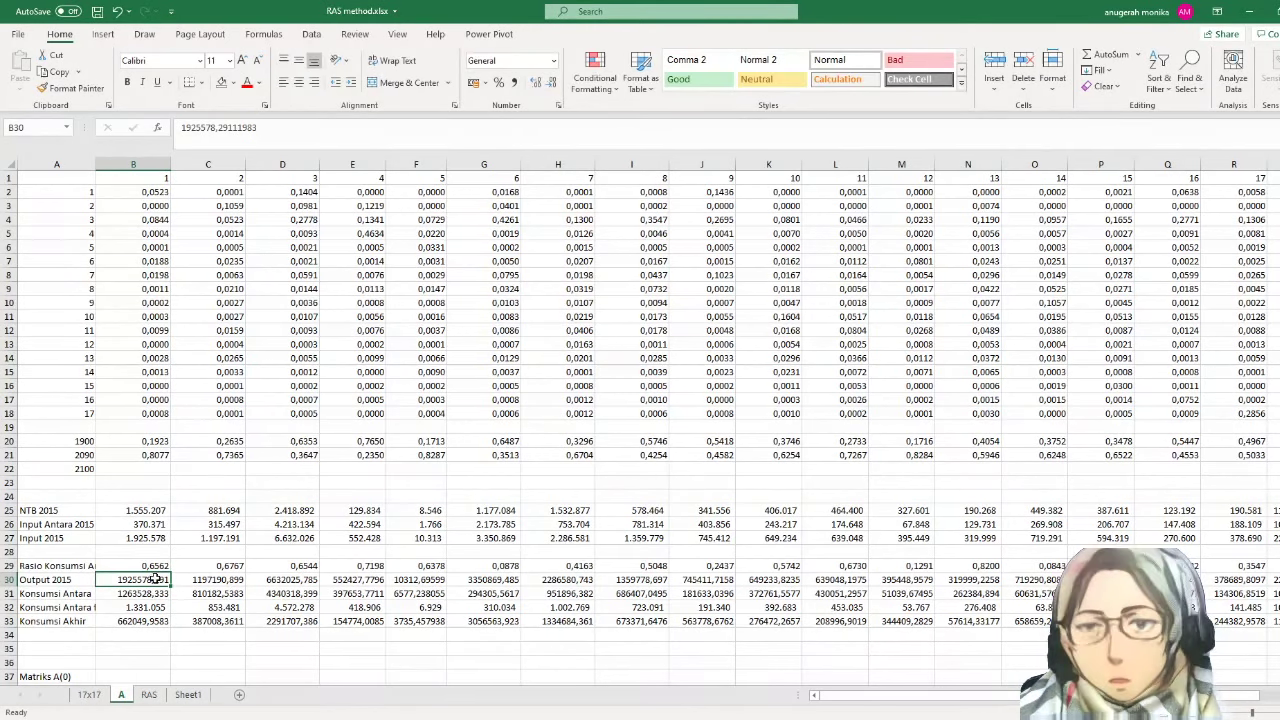
left_click(147, 593)
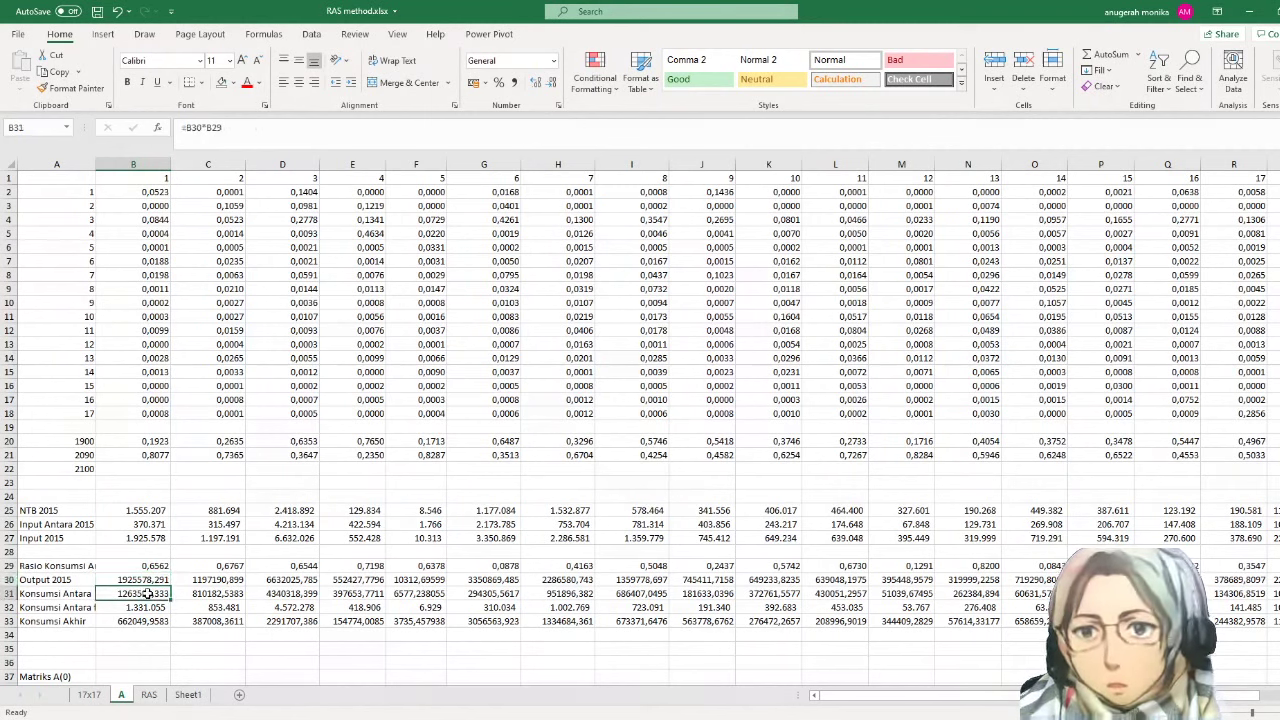
double_click(147, 593)
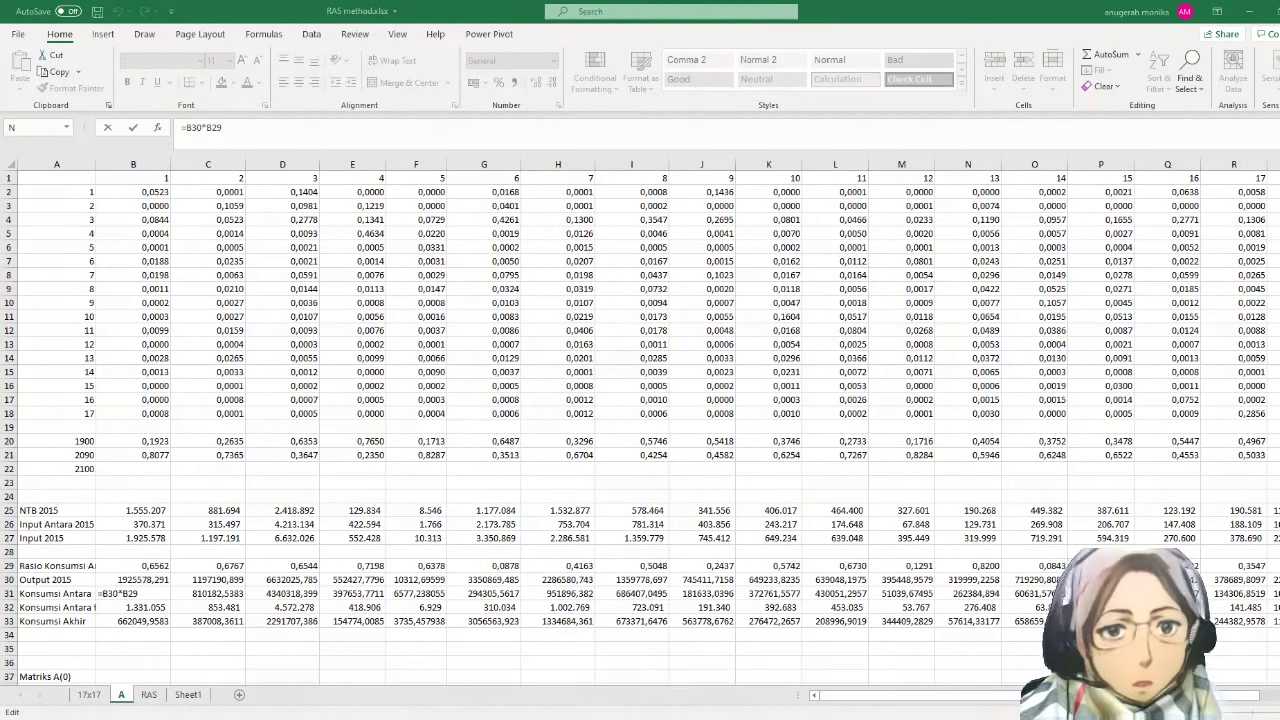
- Compare sector 1's Output 2015 value in B30 with its Input 2015 value in B27
key("ctrl+Return")
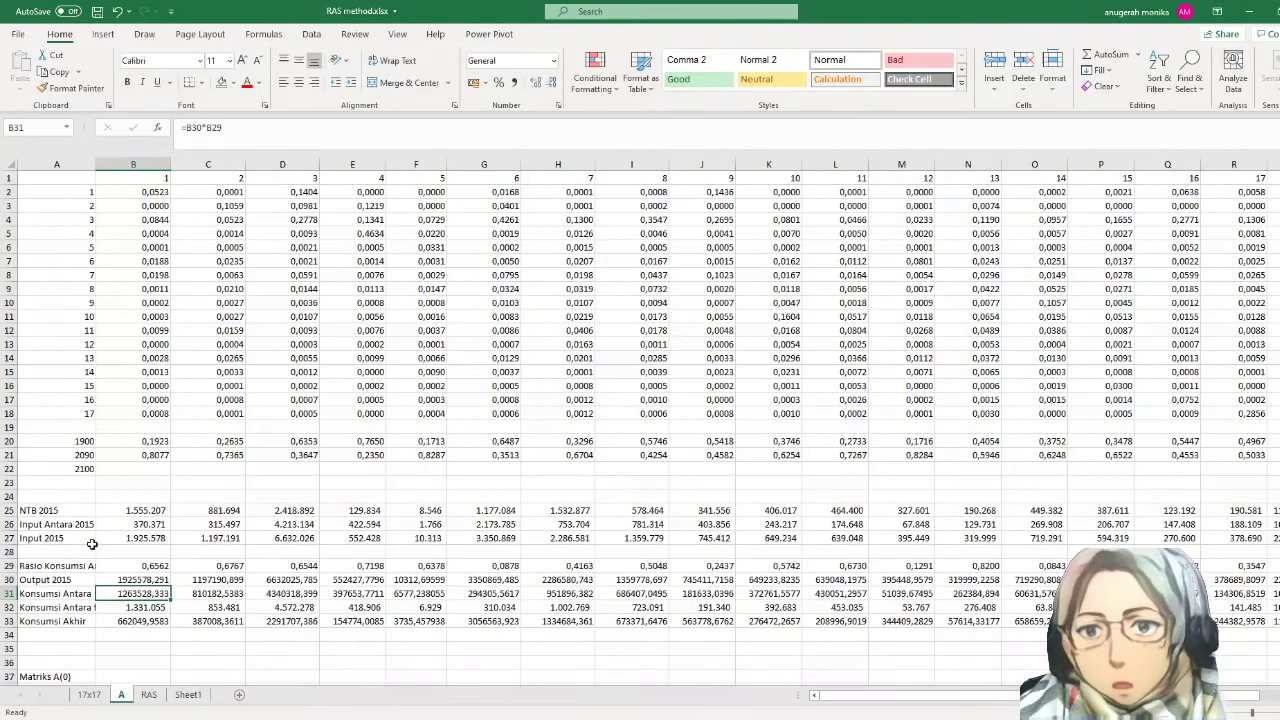
left_click(91, 543)
left_click(87, 580)
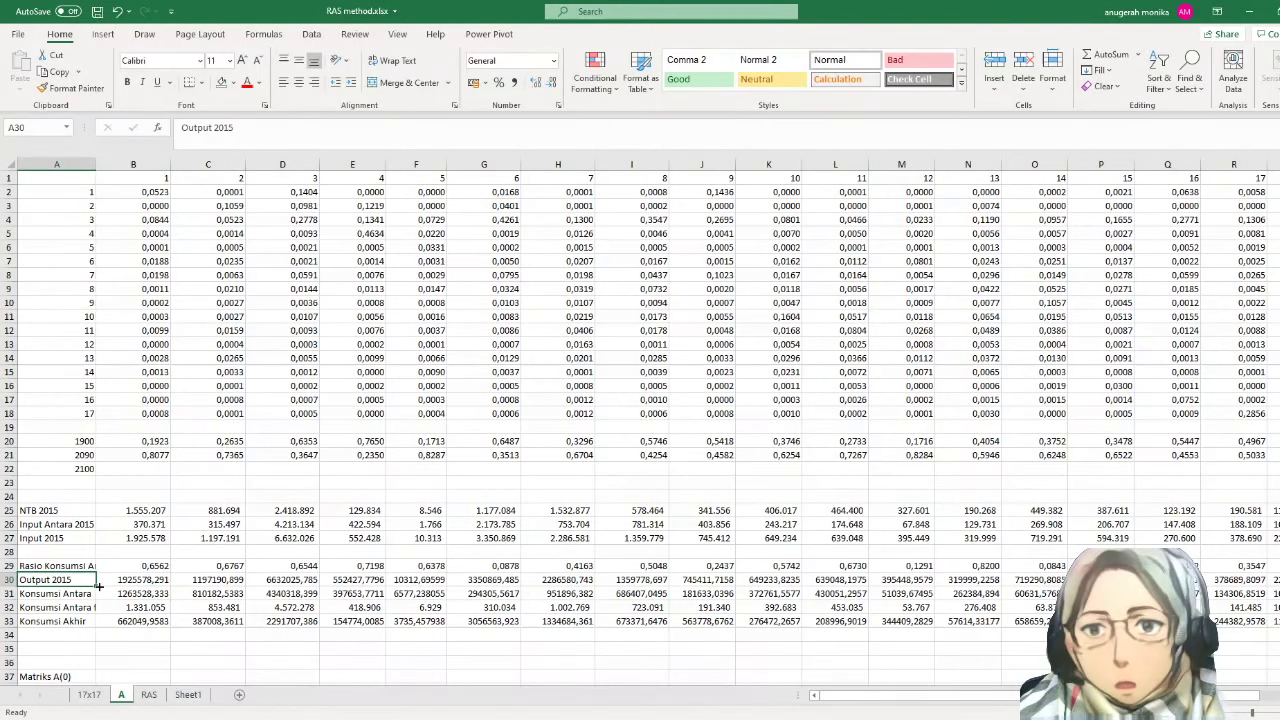
left_click(128, 581)
left_click(145, 538)
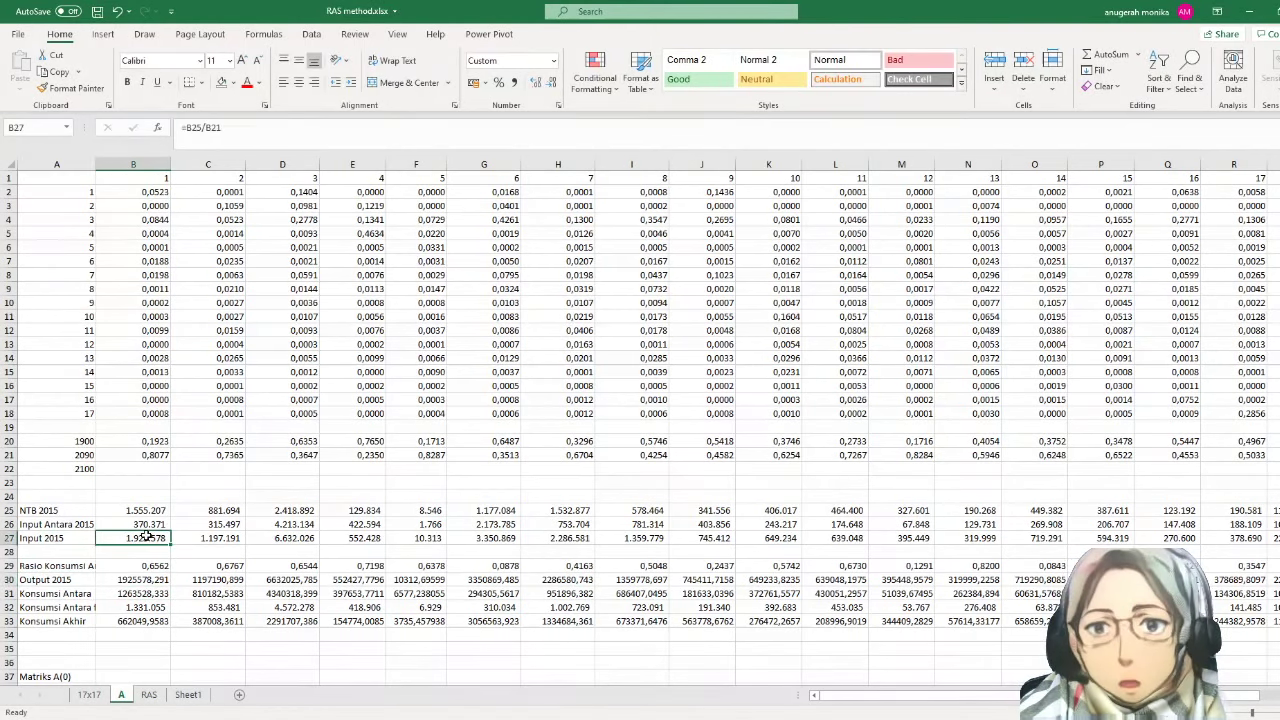
- Calculate sector 1's Konsumsi Antara in B31 as Output 2015 times the intermediate consumption ratio (=B30*B29), and check the matching sector 2 formula
left_click(84, 595)
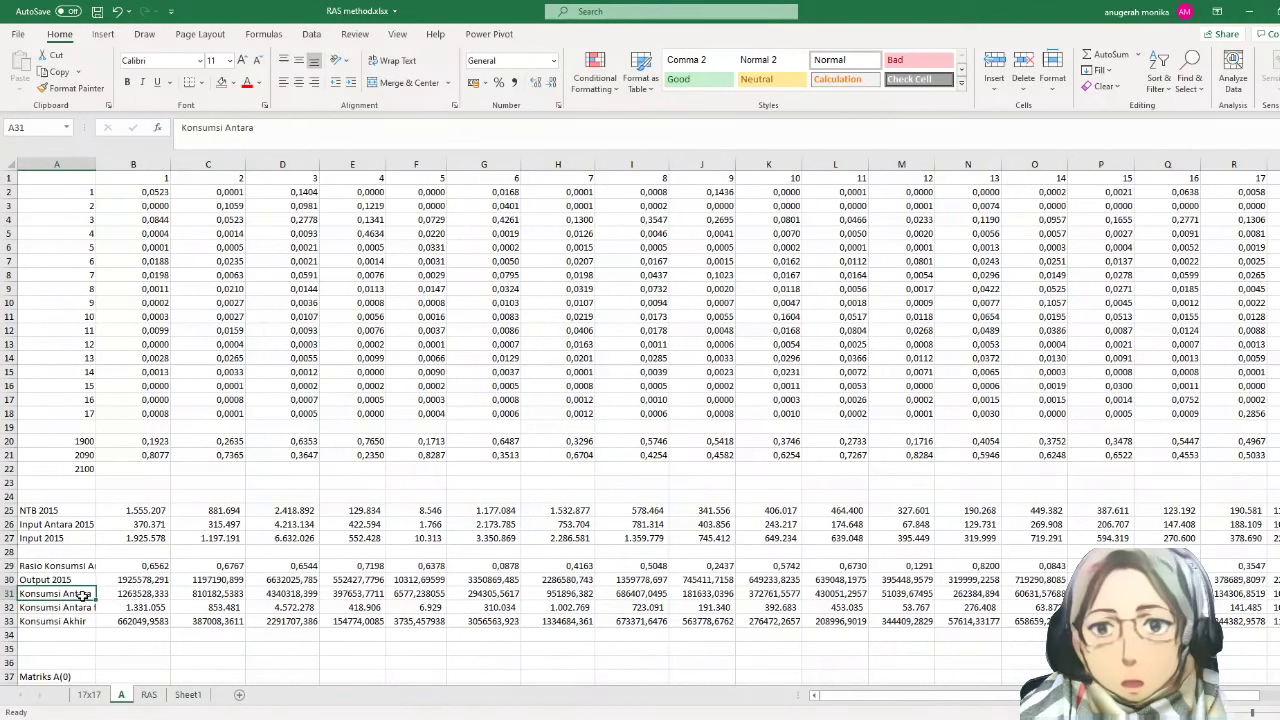
left_click(148, 596)
type("=")
left_click(150, 580)
type("*")
left_click(165, 565)
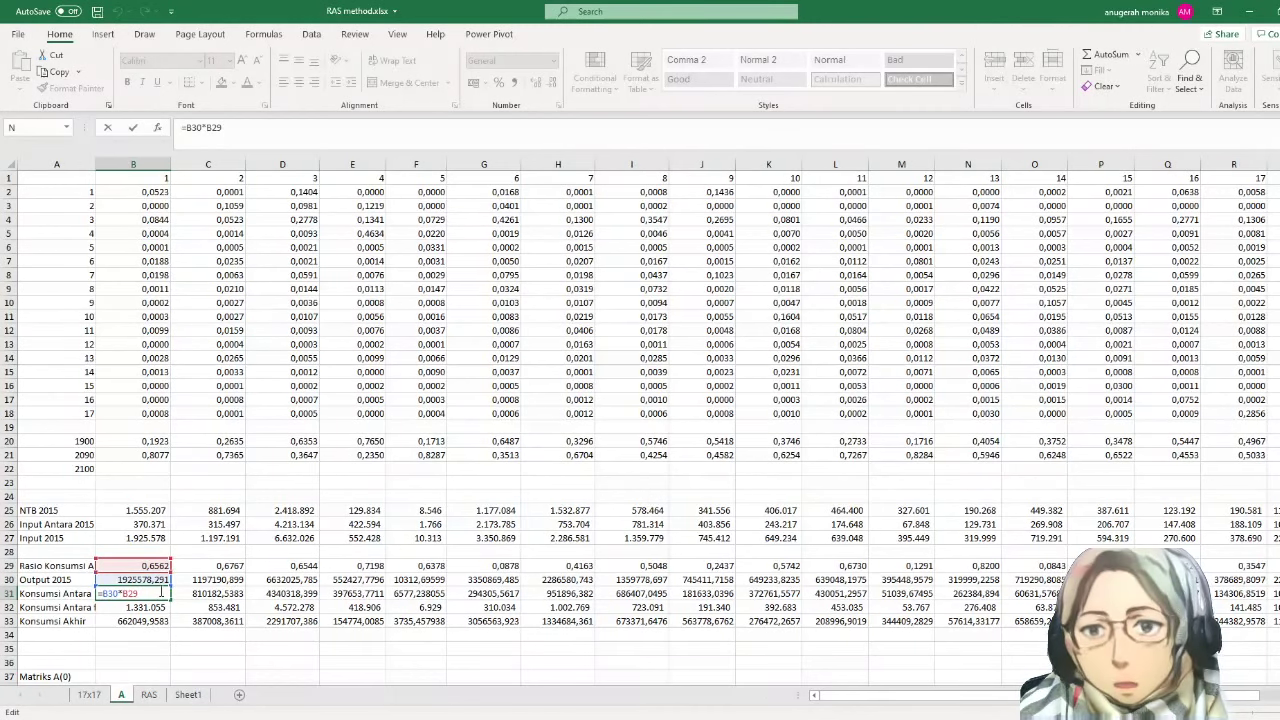
key("ctrl+Return")
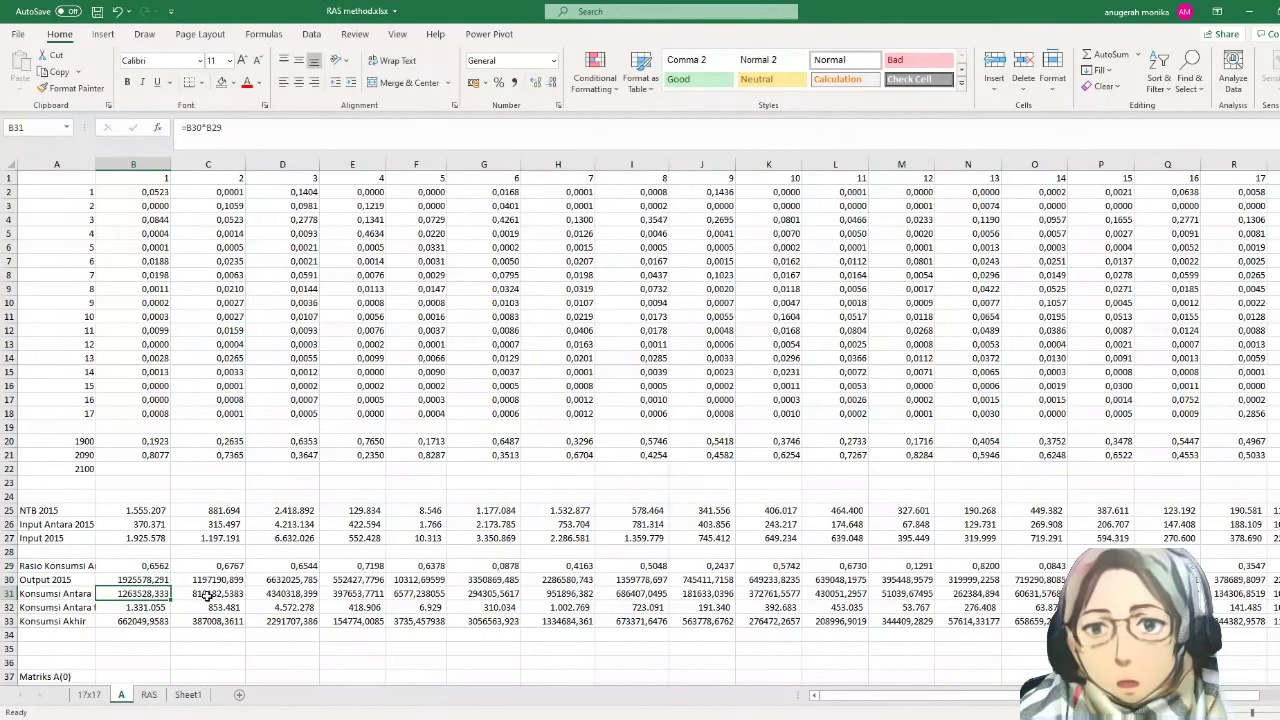
left_click(207, 594)
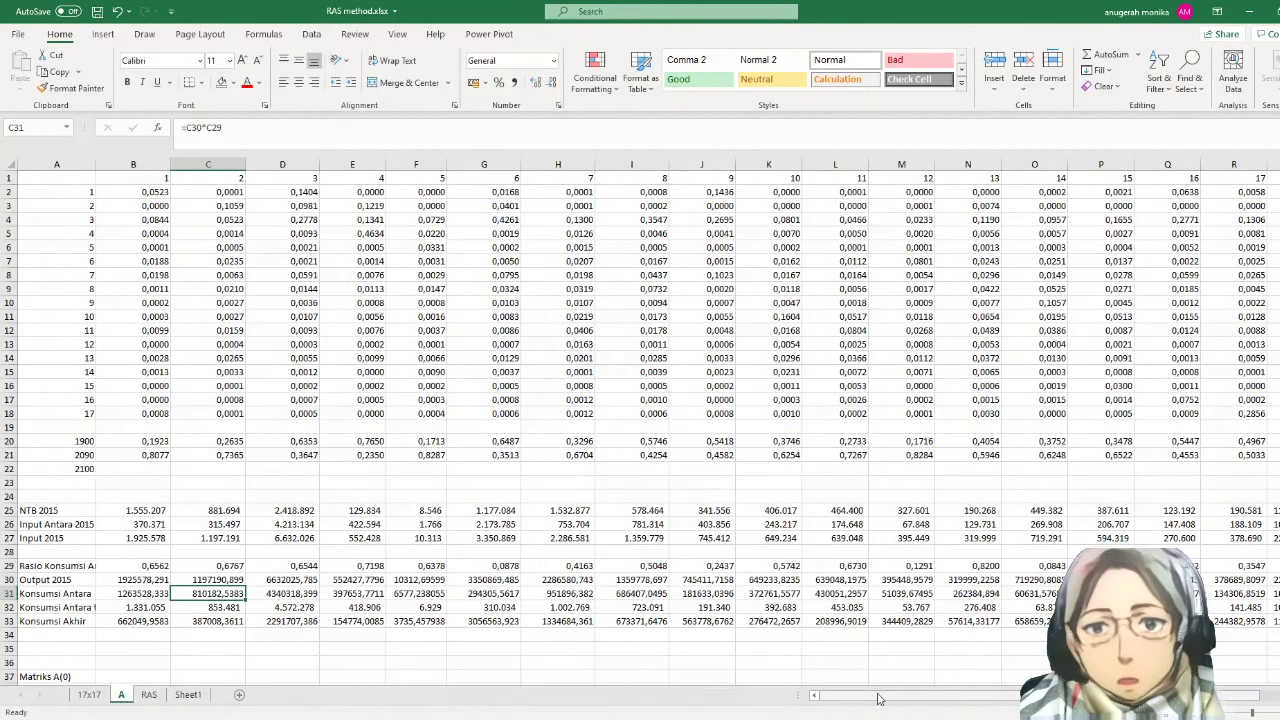
- Inspect the sum formulas in column S for the Input Antara 2015 and Konsumsi Antara rows, S26 and S31
left_click_drag(878, 698, 993, 698)
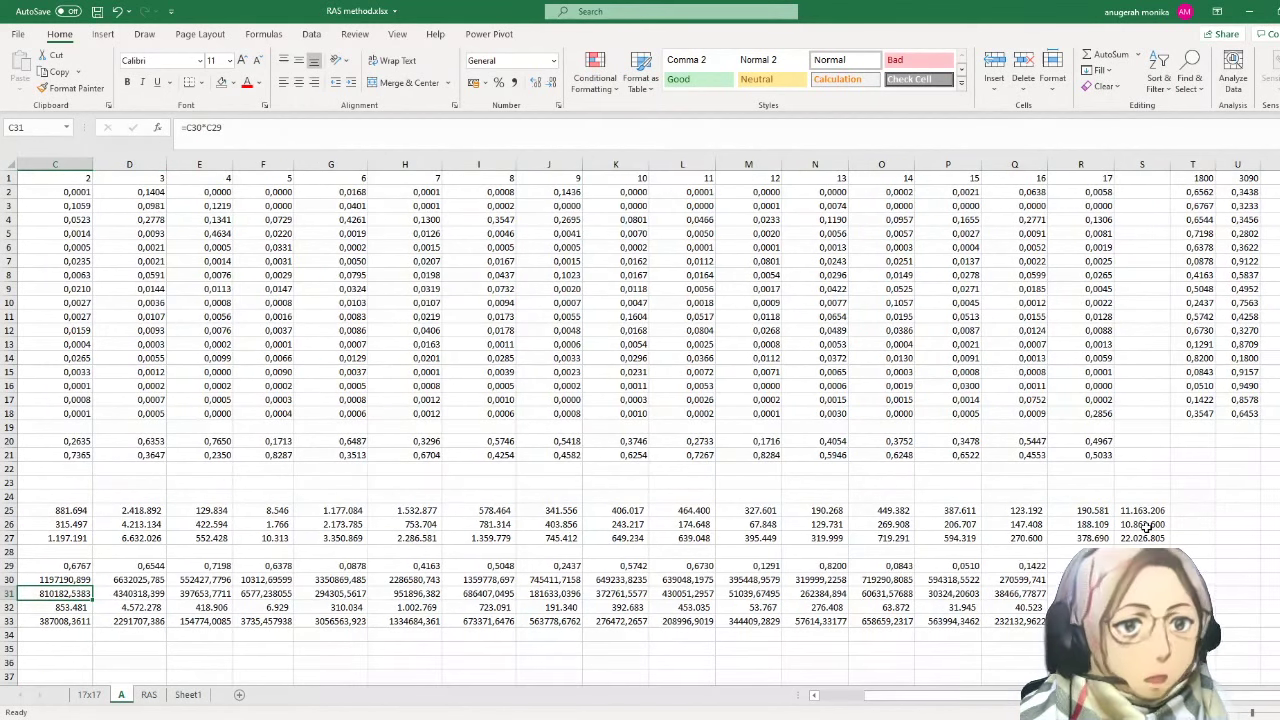
left_click(1148, 525)
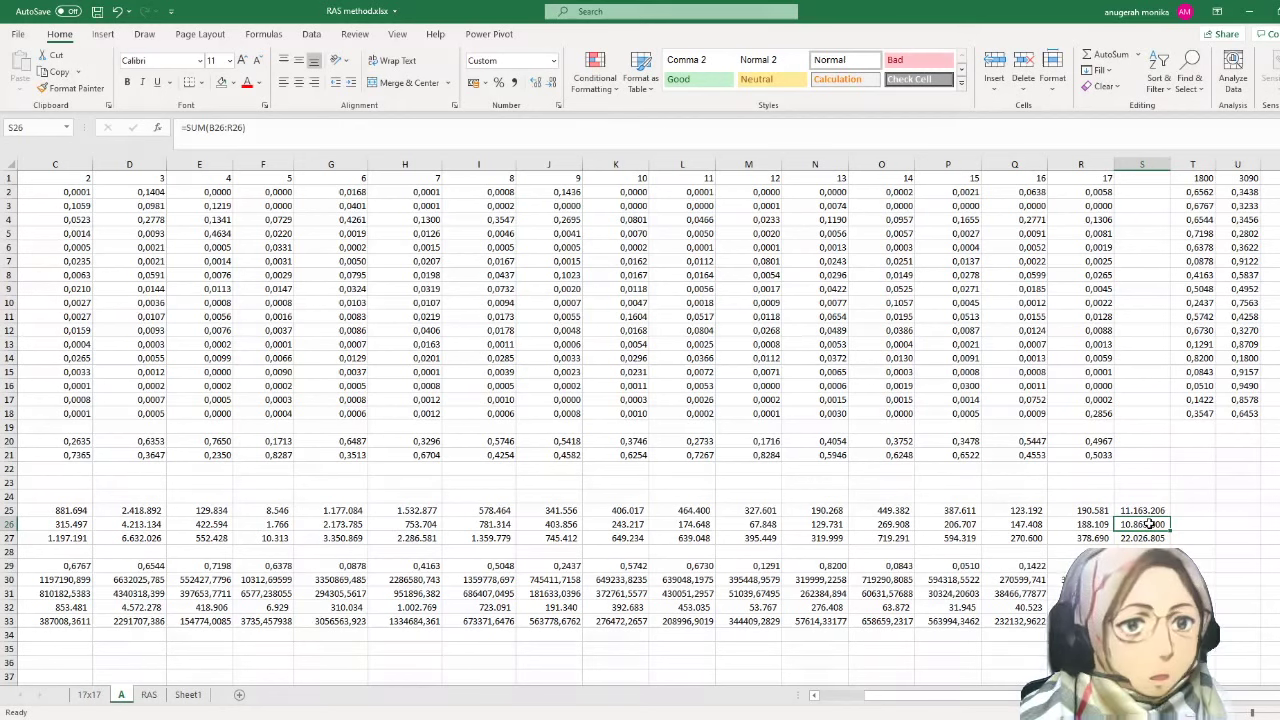
double_click(1150, 524)
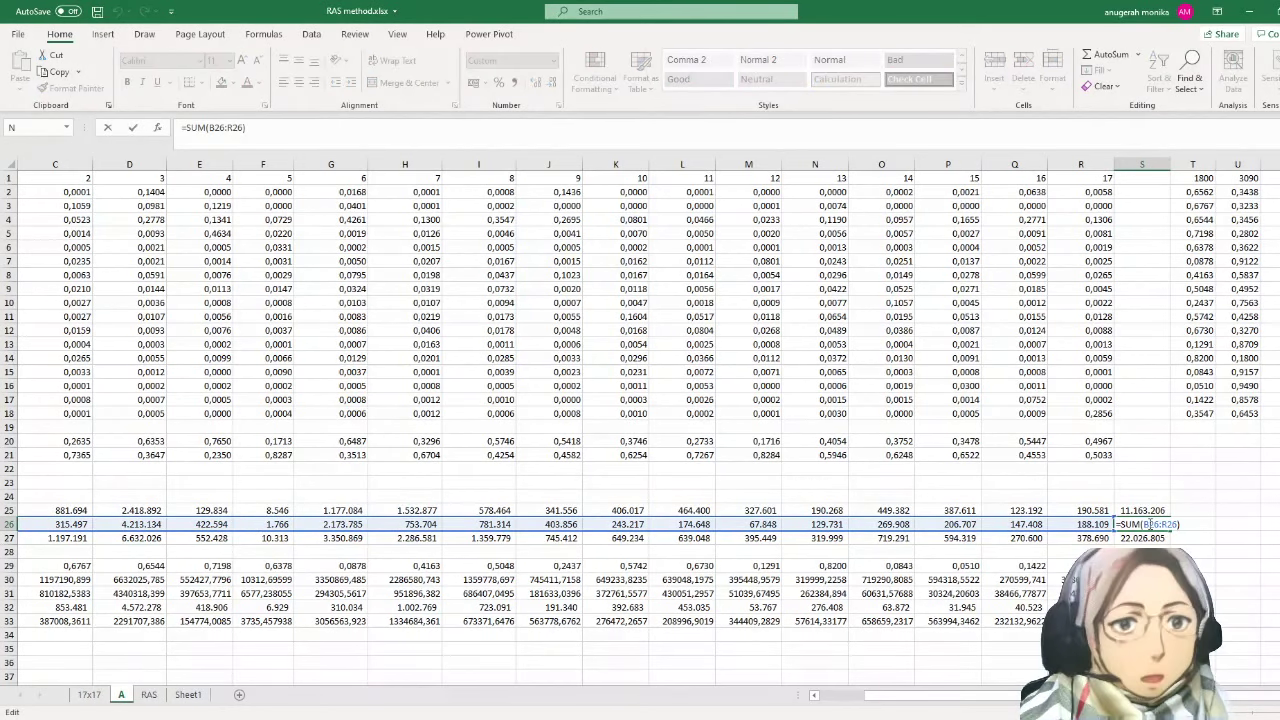
key("Escape")
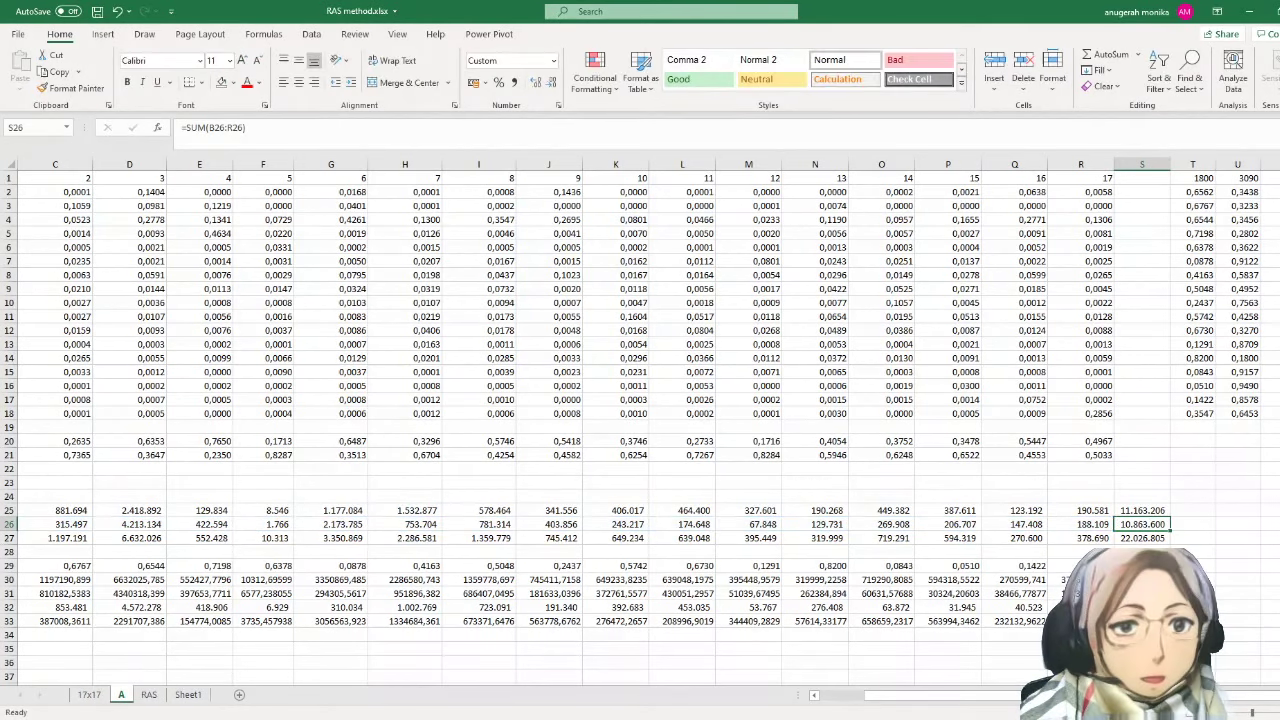
double_click(1142, 594)
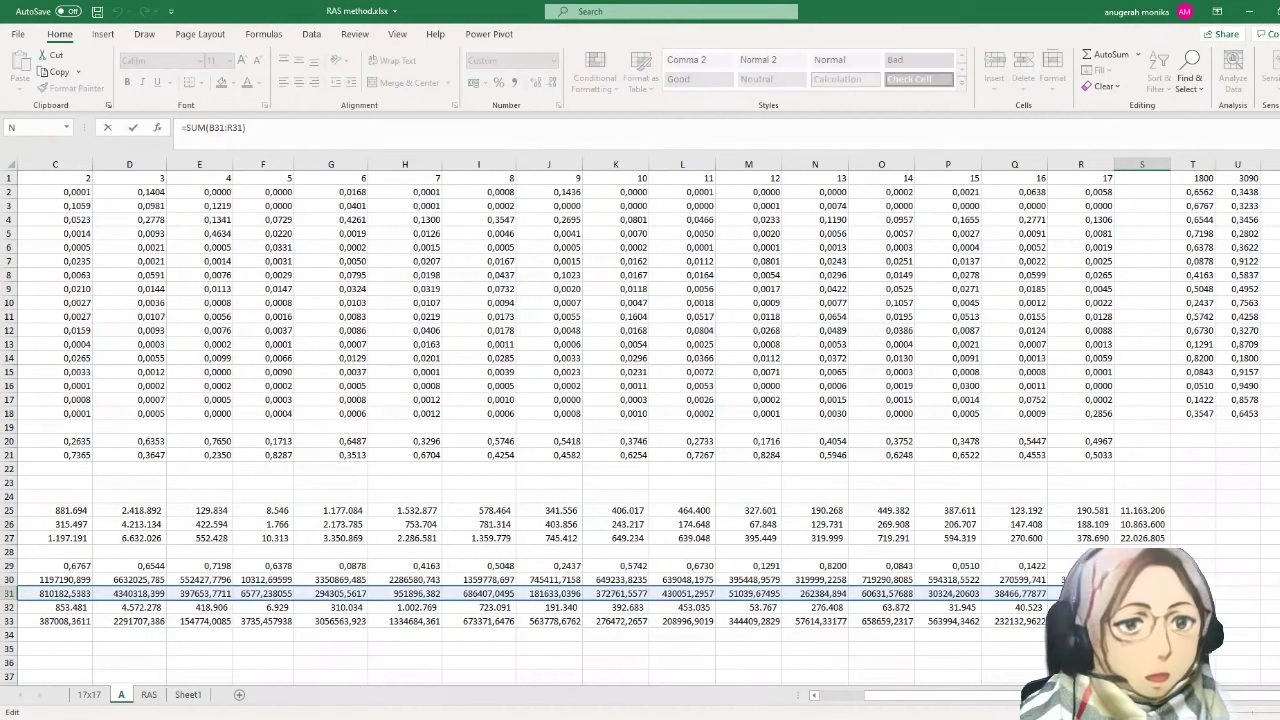
key("Escape")
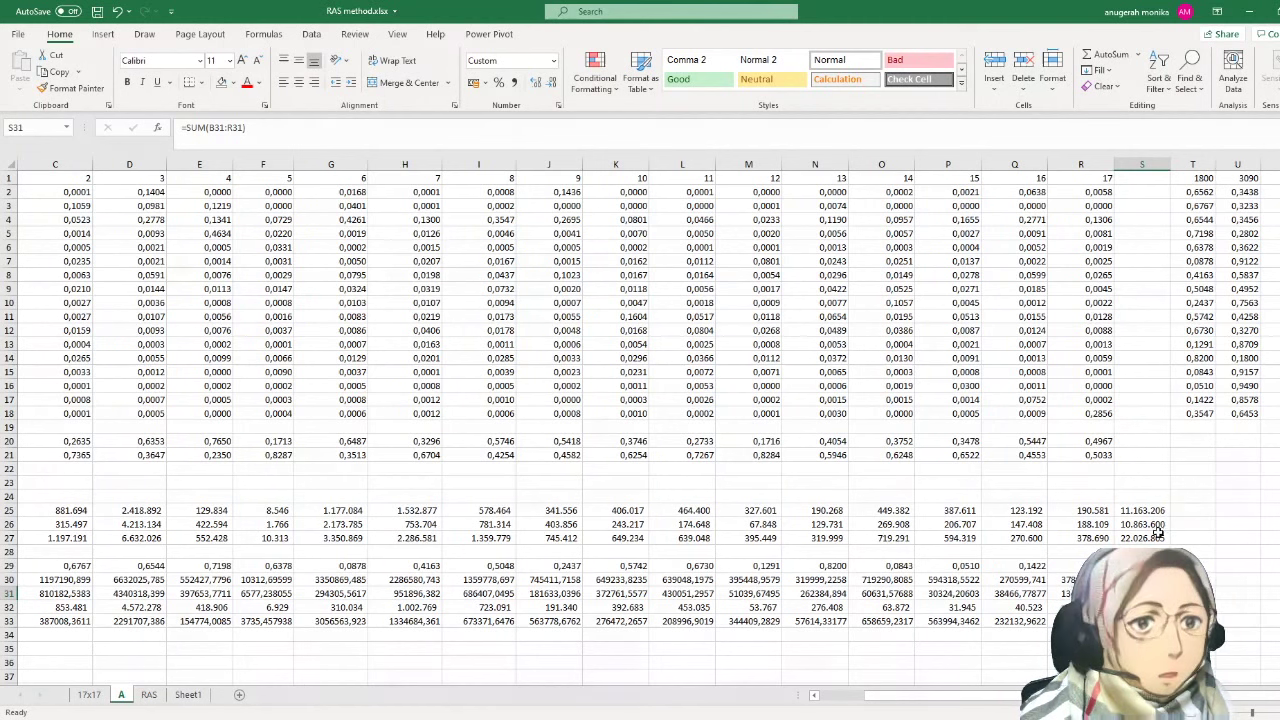
- Widen column A enough to show the full row labels, including Konsumsi Antara flow rate
scroll(789, 676, "left", 2)
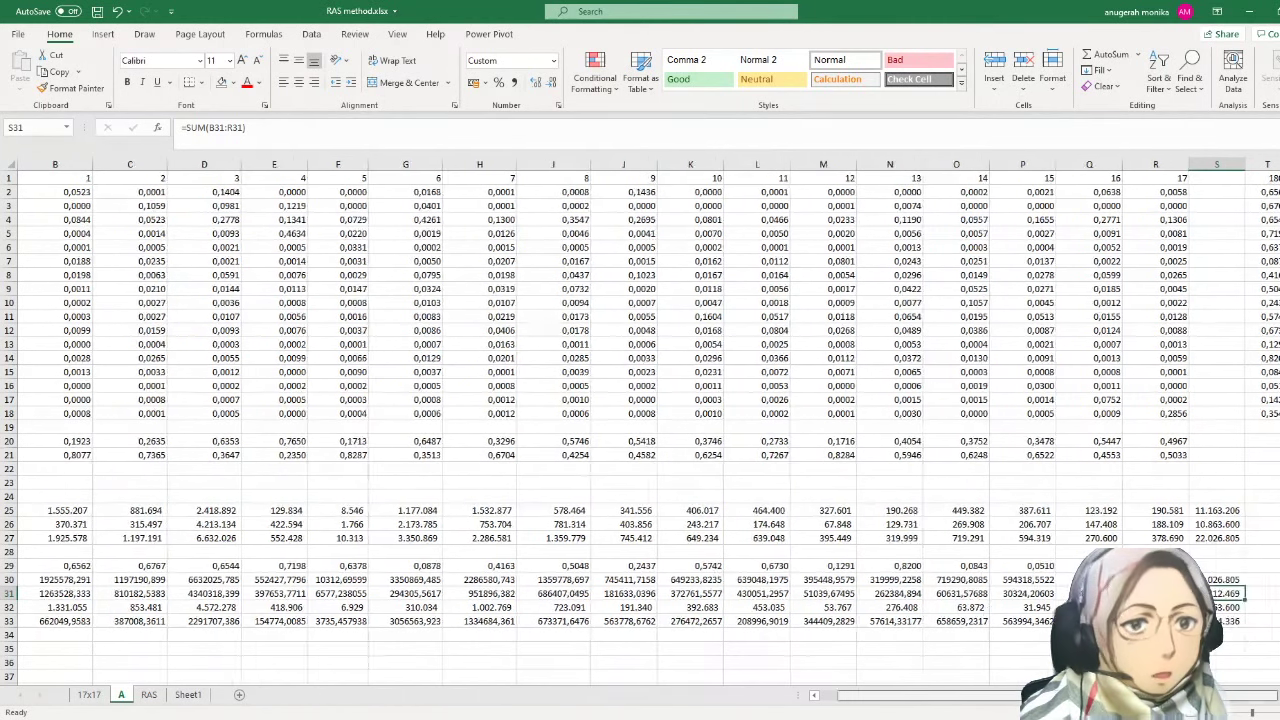
left_click(70, 607)
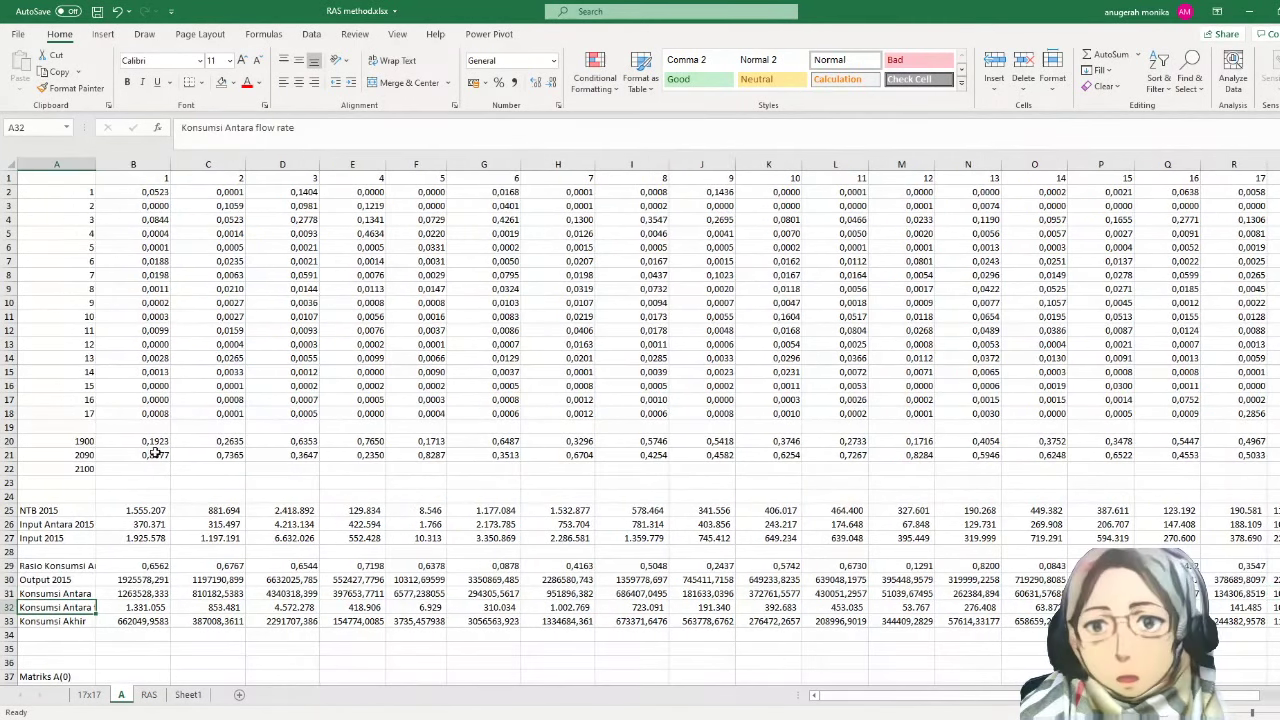
left_click_drag(95, 165, 155, 165)
- Inspect the Konsumsi Antara flow rate formula in B32, tracing its references to the column S totals, and check sectors 2 and 3
left_click(207, 604)
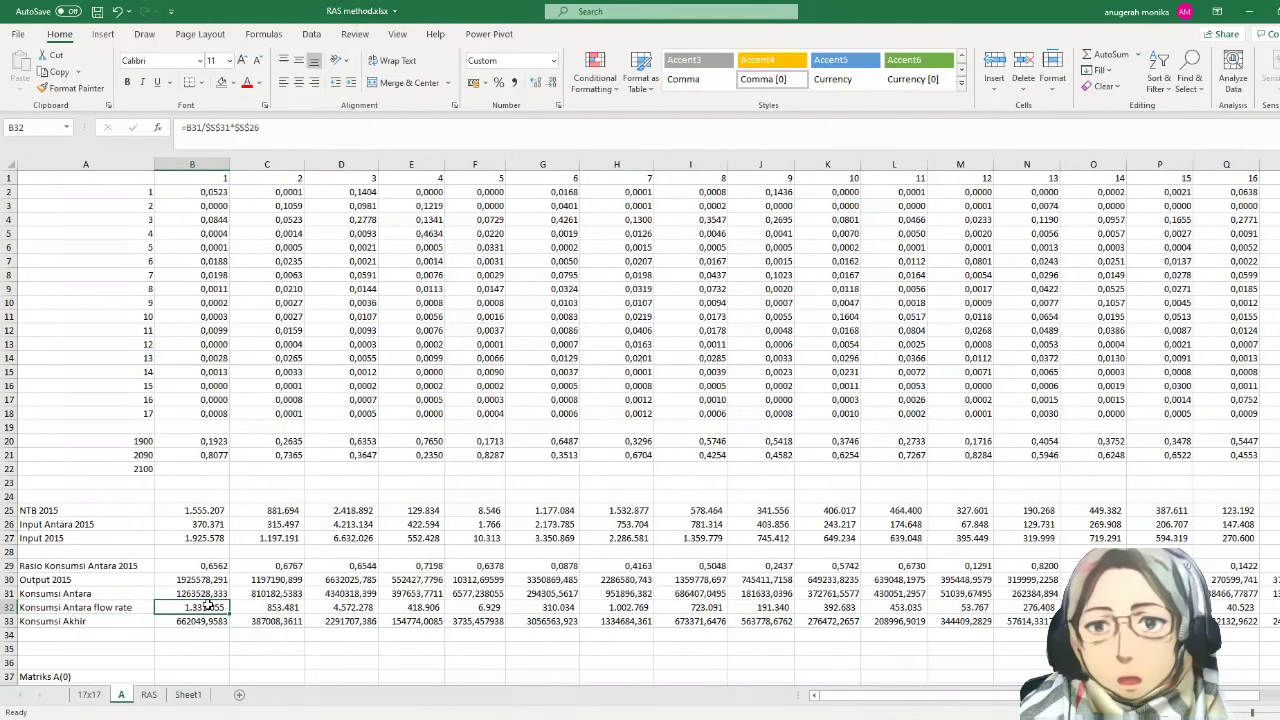
double_click(216, 607)
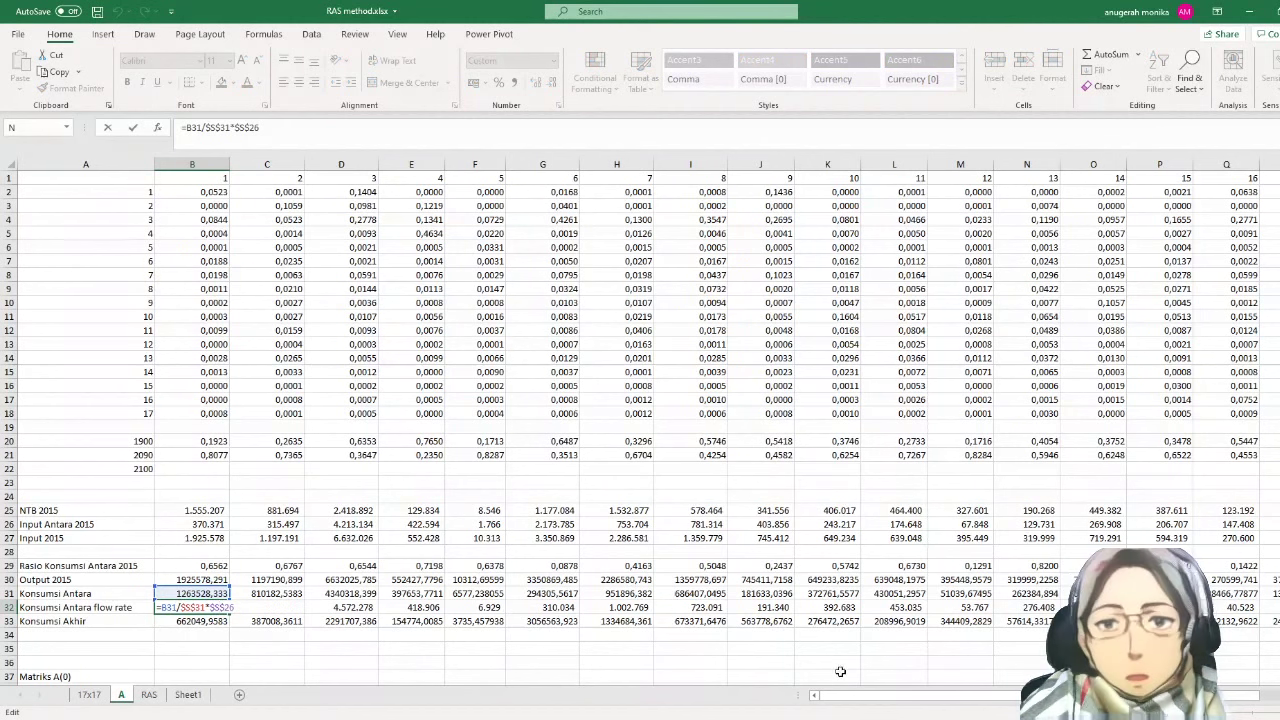
left_click_drag(862, 697, 910, 697)
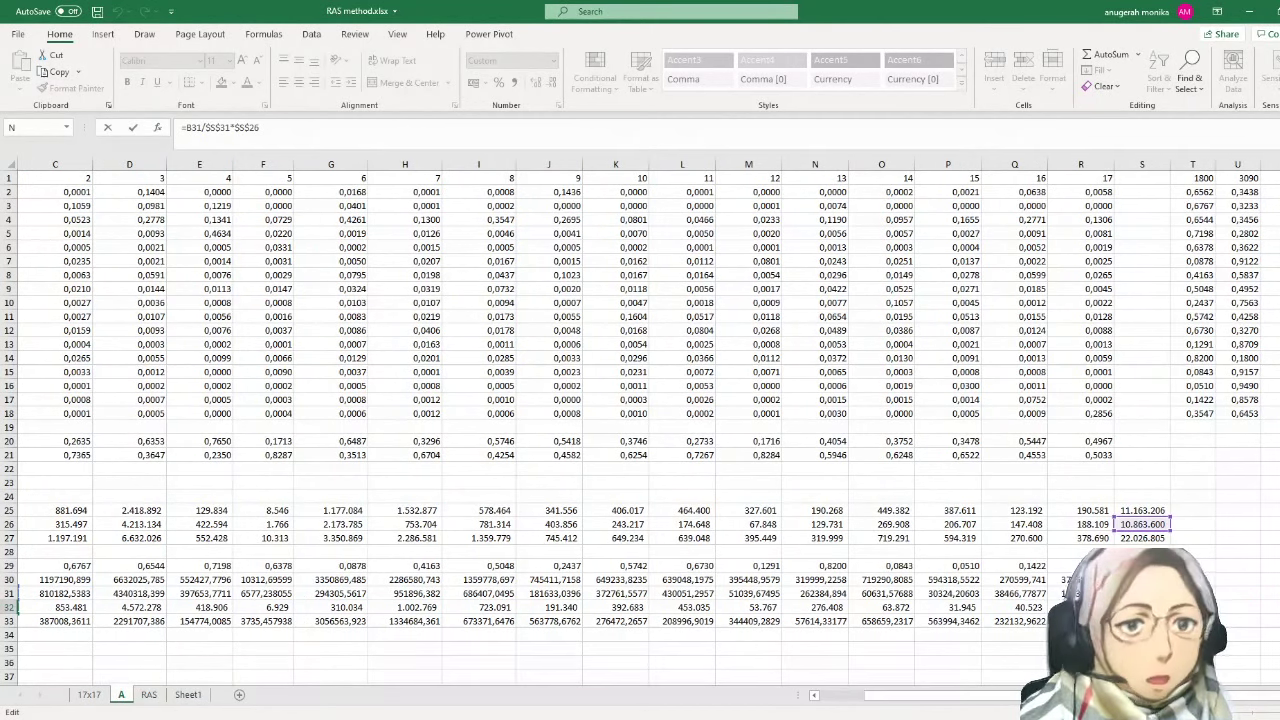
scroll(640, 400, "left", 2)
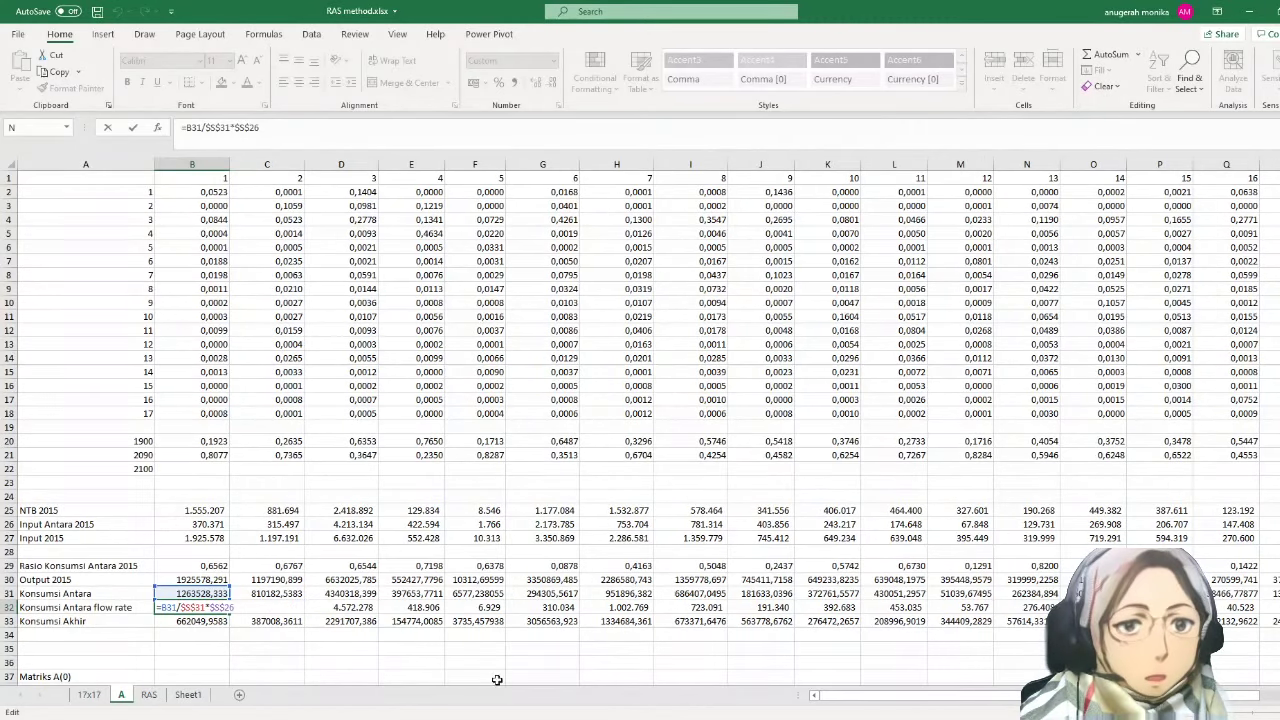
key("ctrl+Return")
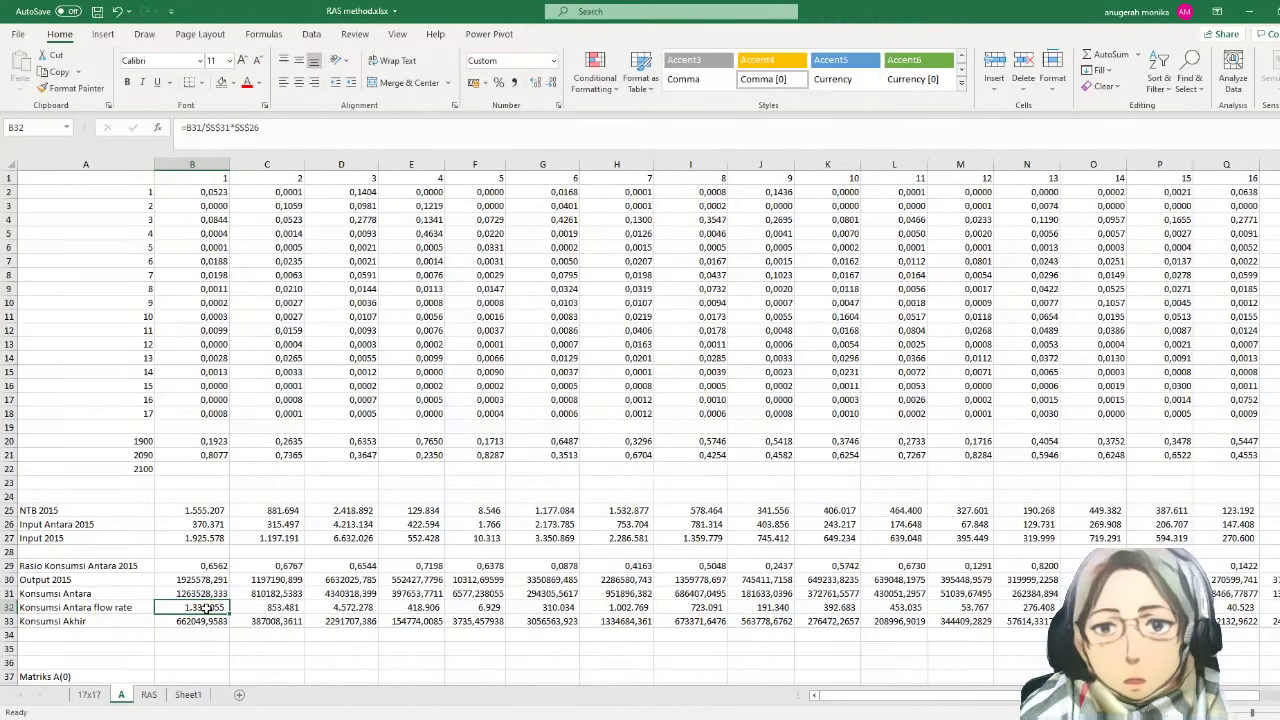
left_click(270, 607)
left_click(350, 606)
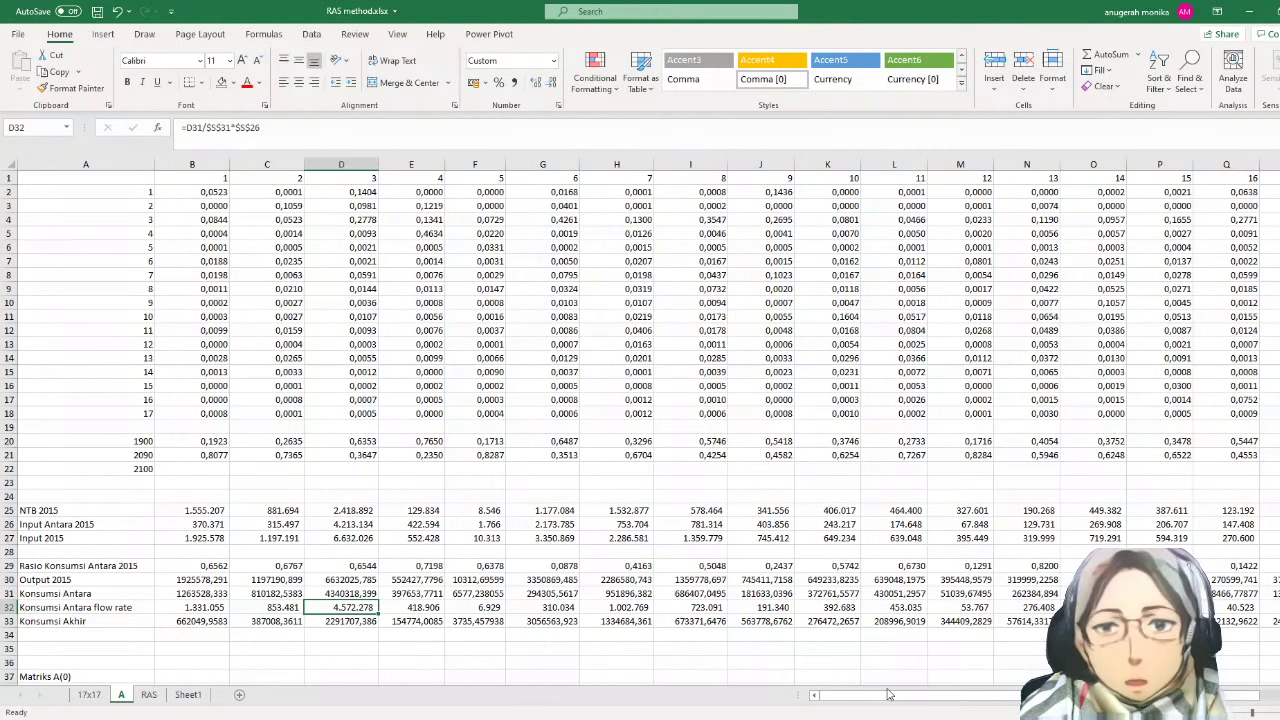
- Shade the Input Antara 2015 total in S26 light blue and check the Konsumsi Antara flow rate total in S32
left_click_drag(891, 695, 937, 695)
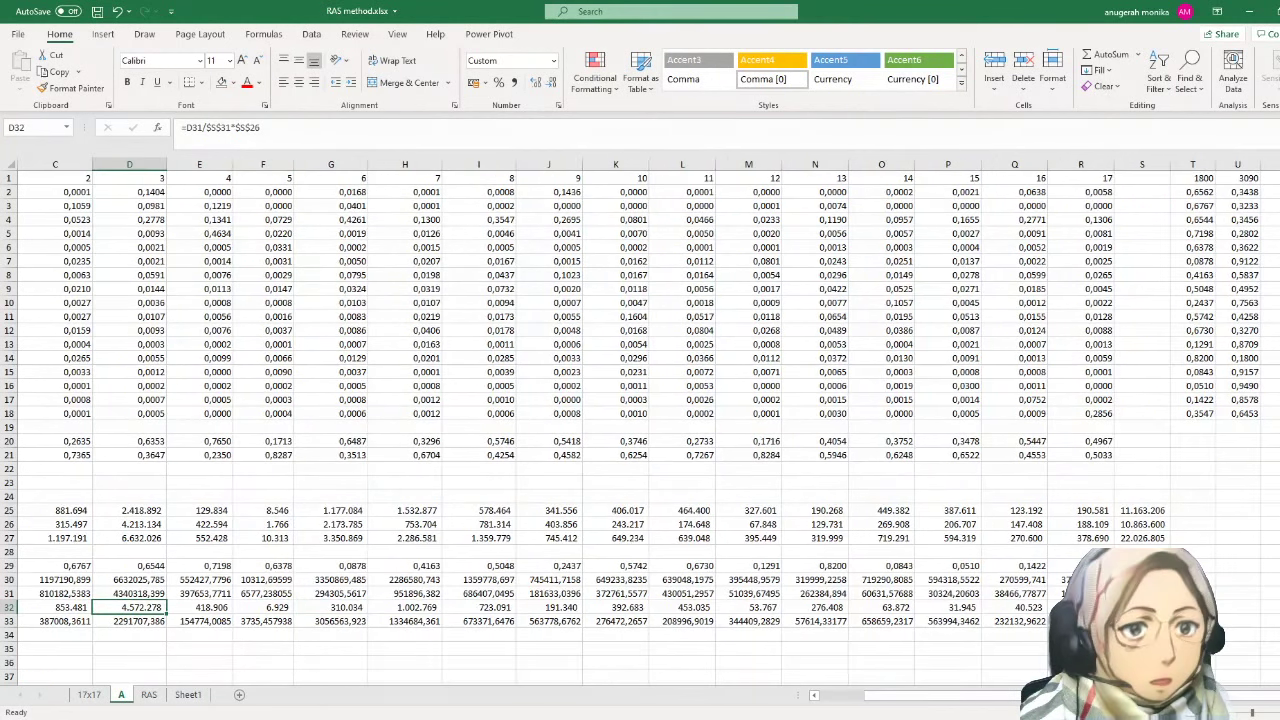
left_click(1140, 526)
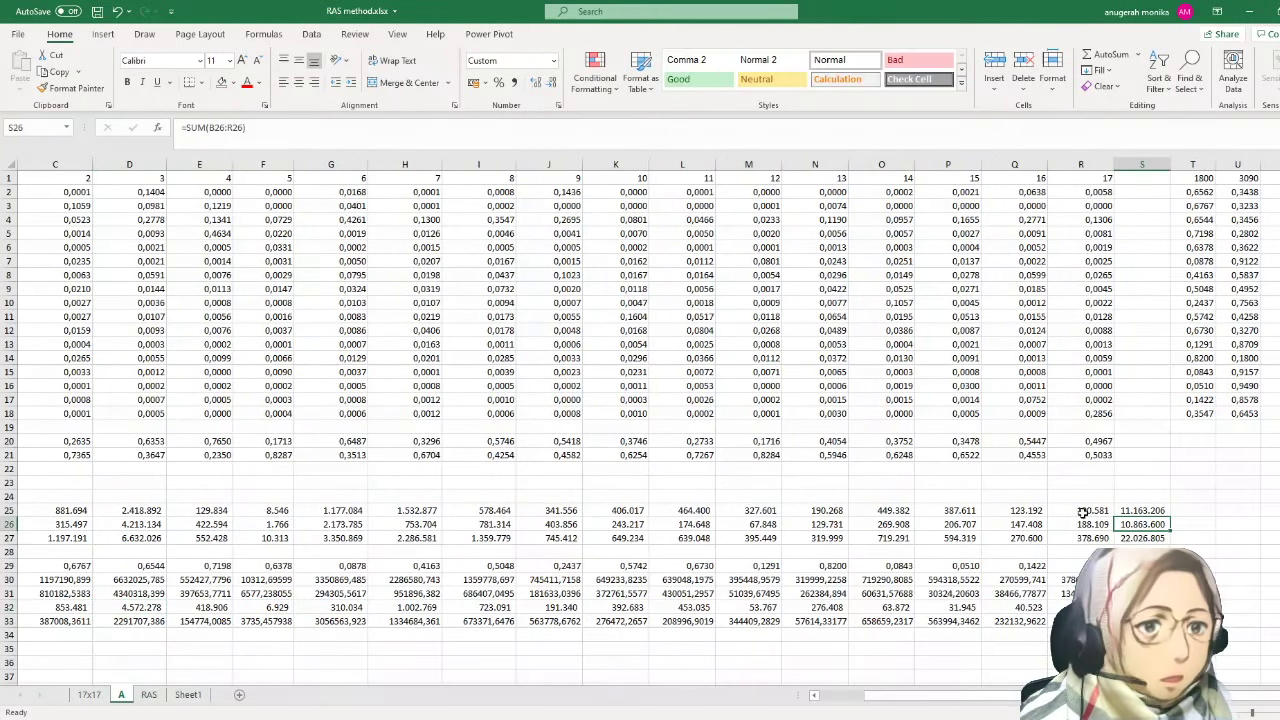
left_click(230, 83)
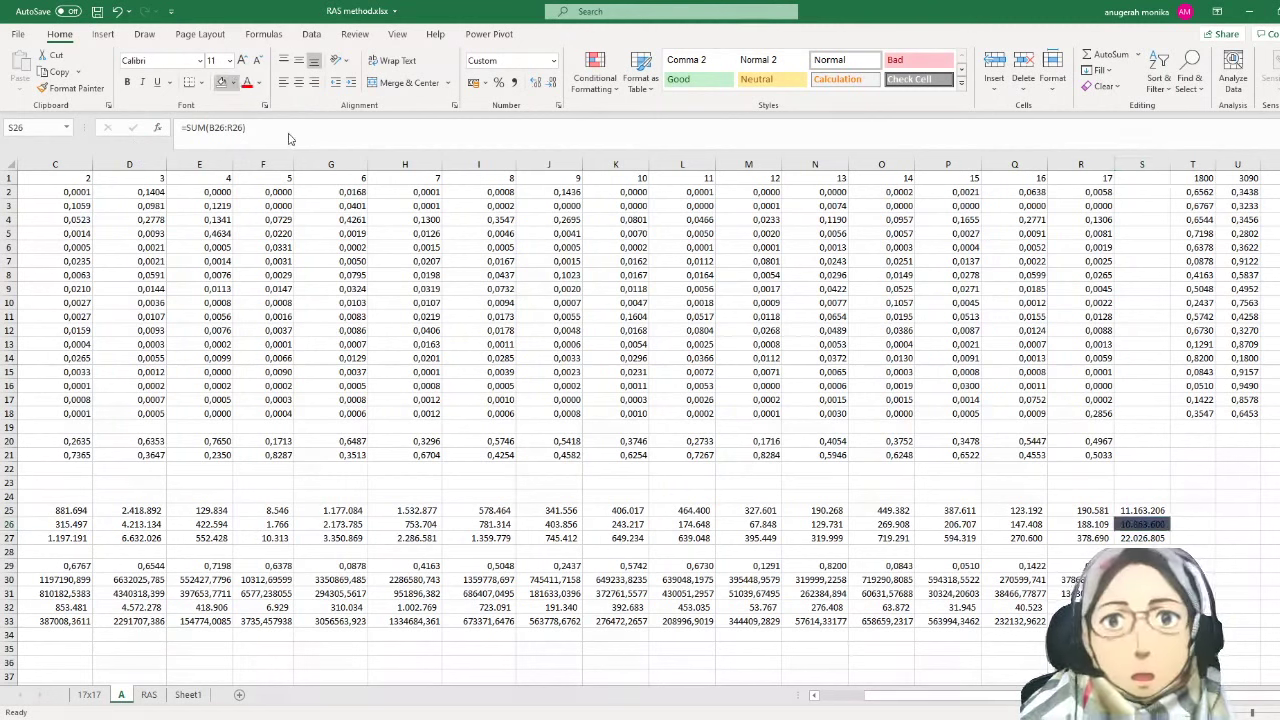
key("ctrl+z")
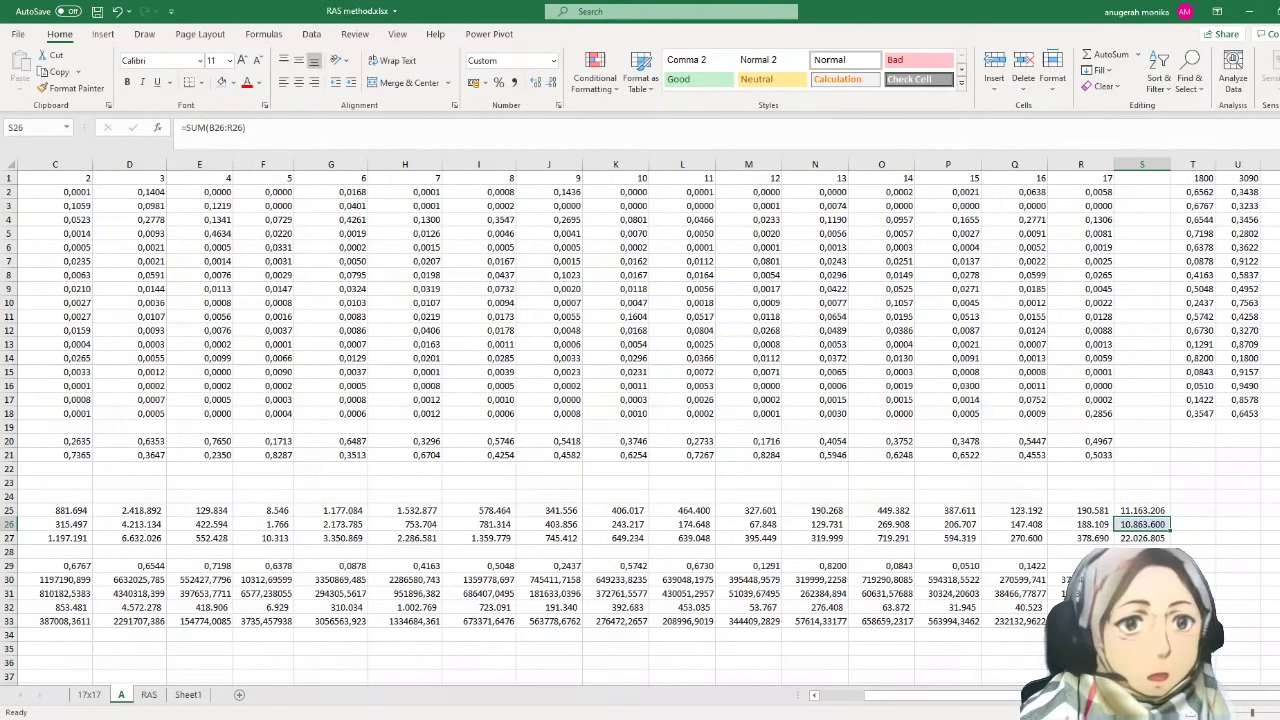
key("Down")
key("Down")
key("Down")
key("Down")
key("Down")
key("Down")
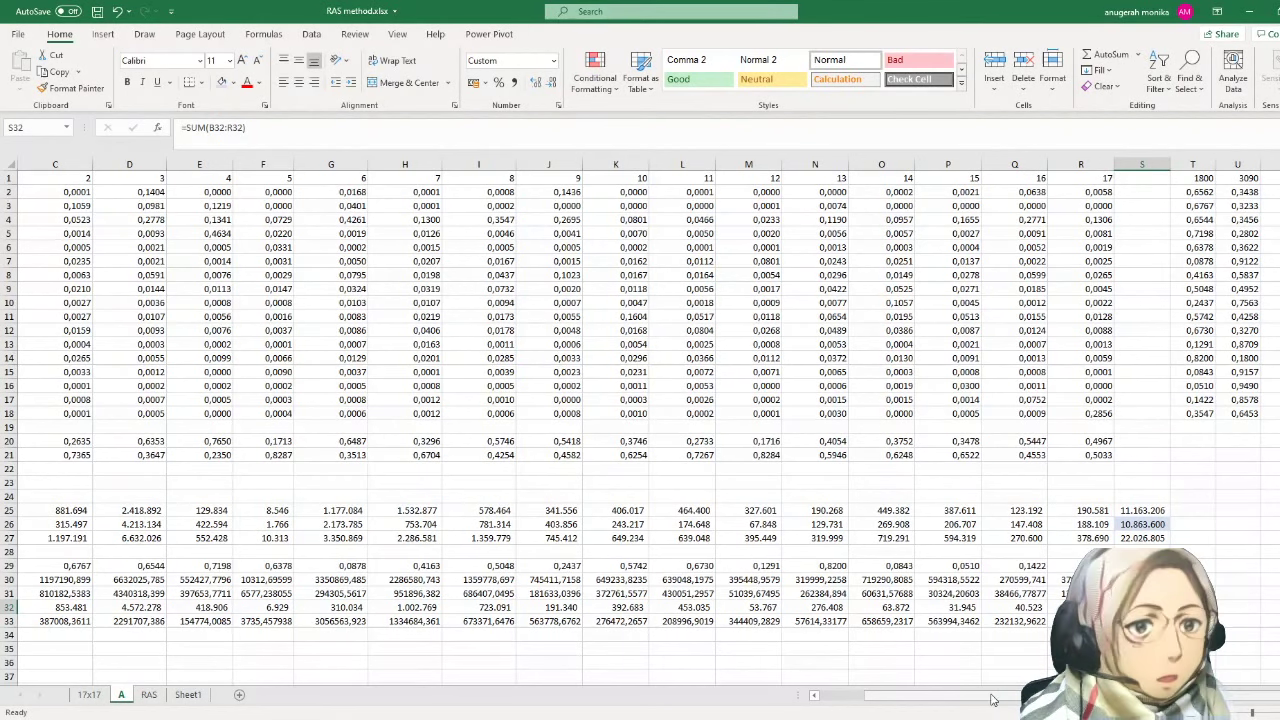
- Insert a blank column before the row labels in column A
left_click_drag(993, 700, 948, 700)
left_click(80, 608)
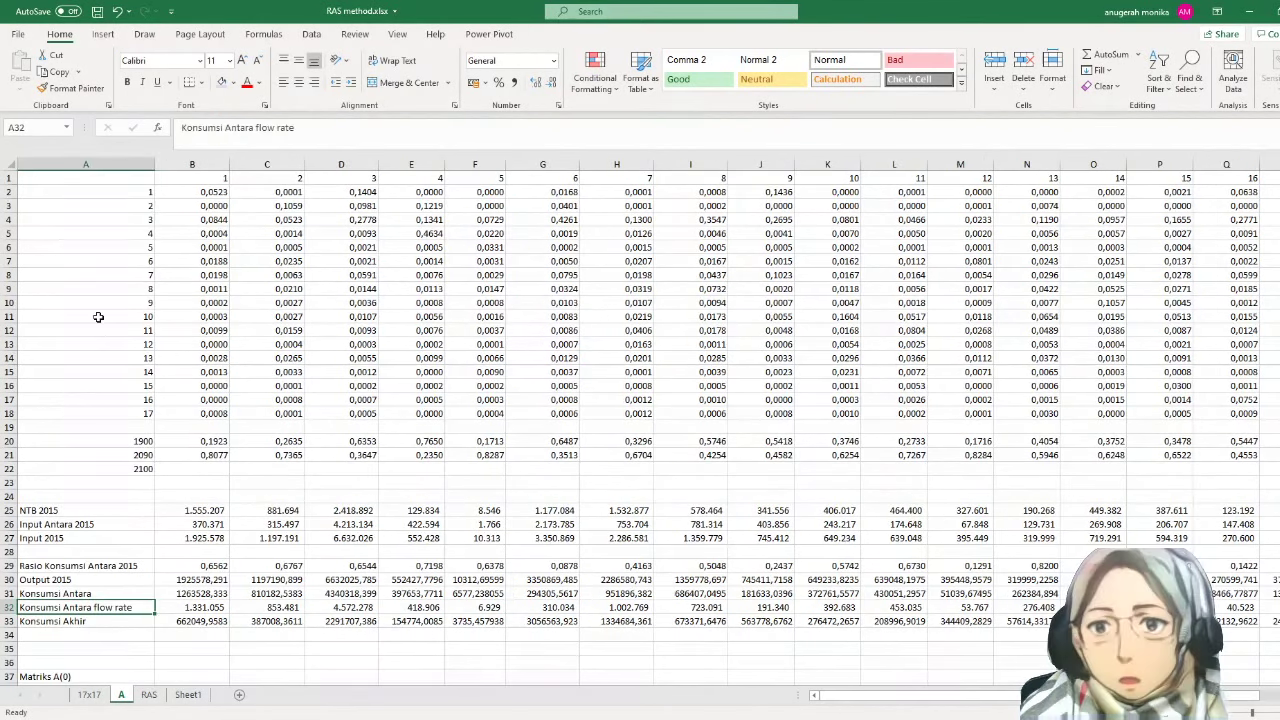
left_click(105, 164)
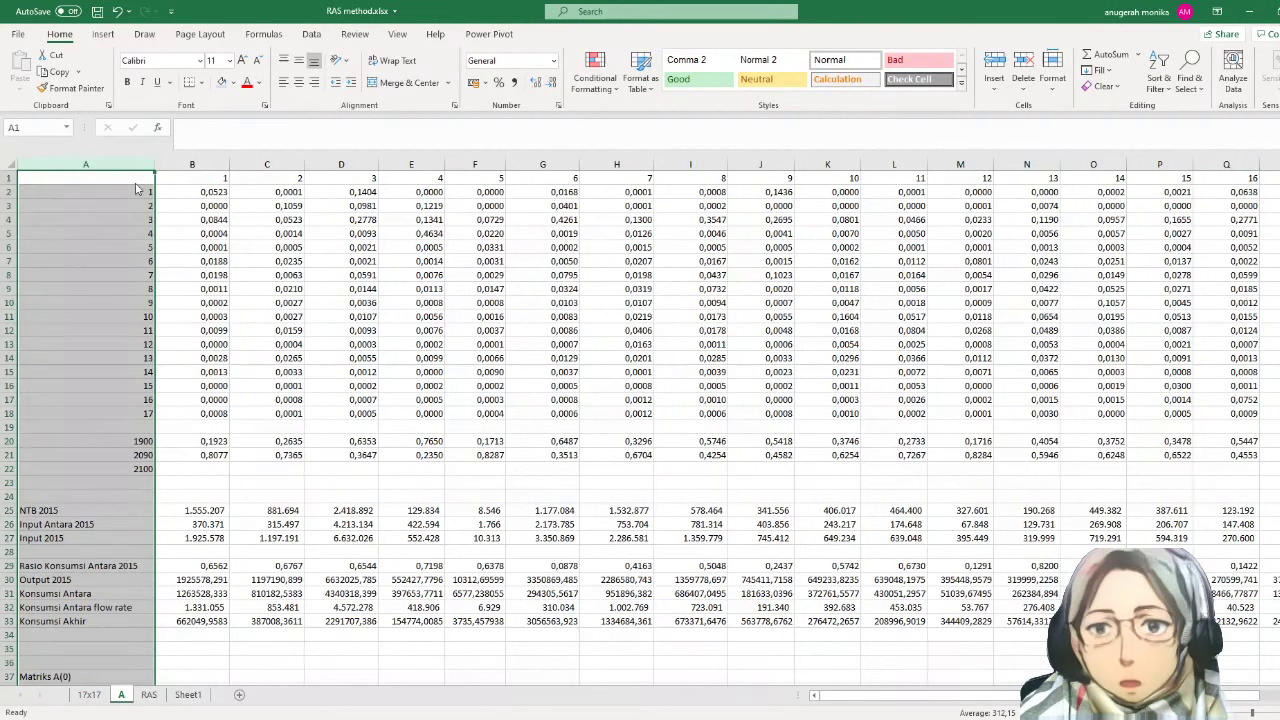
key("ctrl+shift+plus")
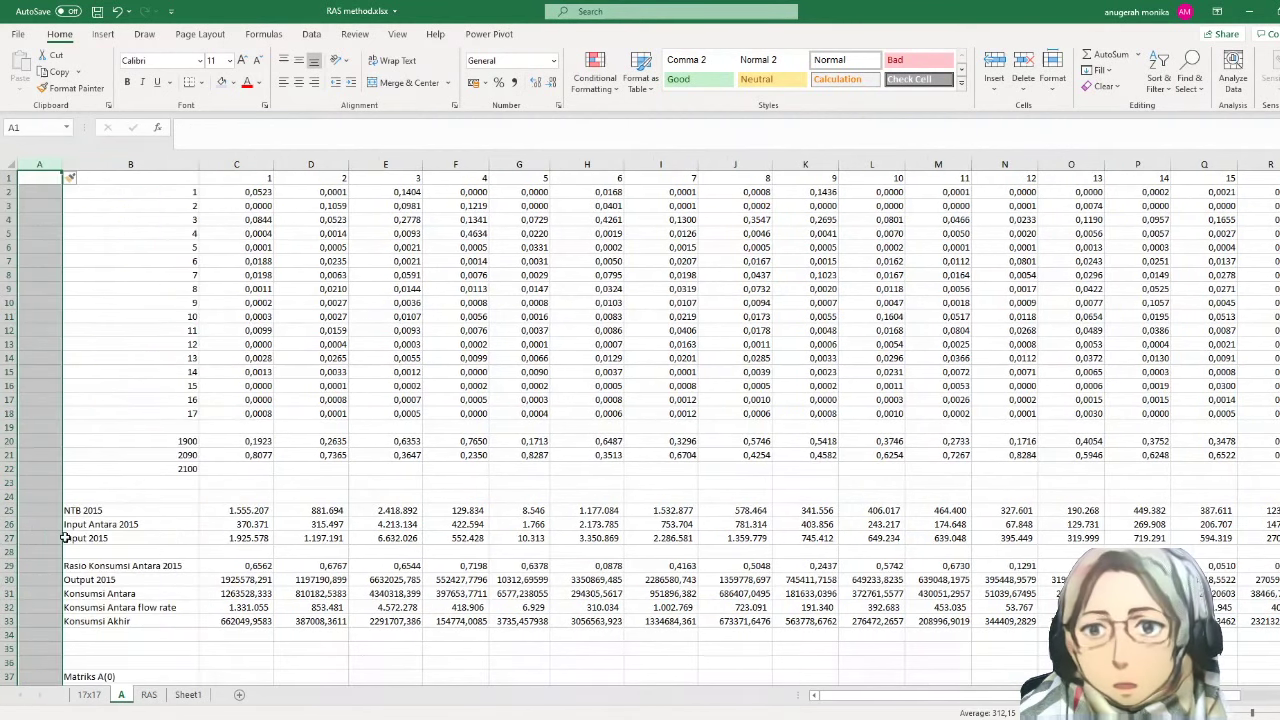
- Enter the code 1900* beside Input Antara 2015 and 2100* beside Input 2015 in column A
left_click(36, 526)
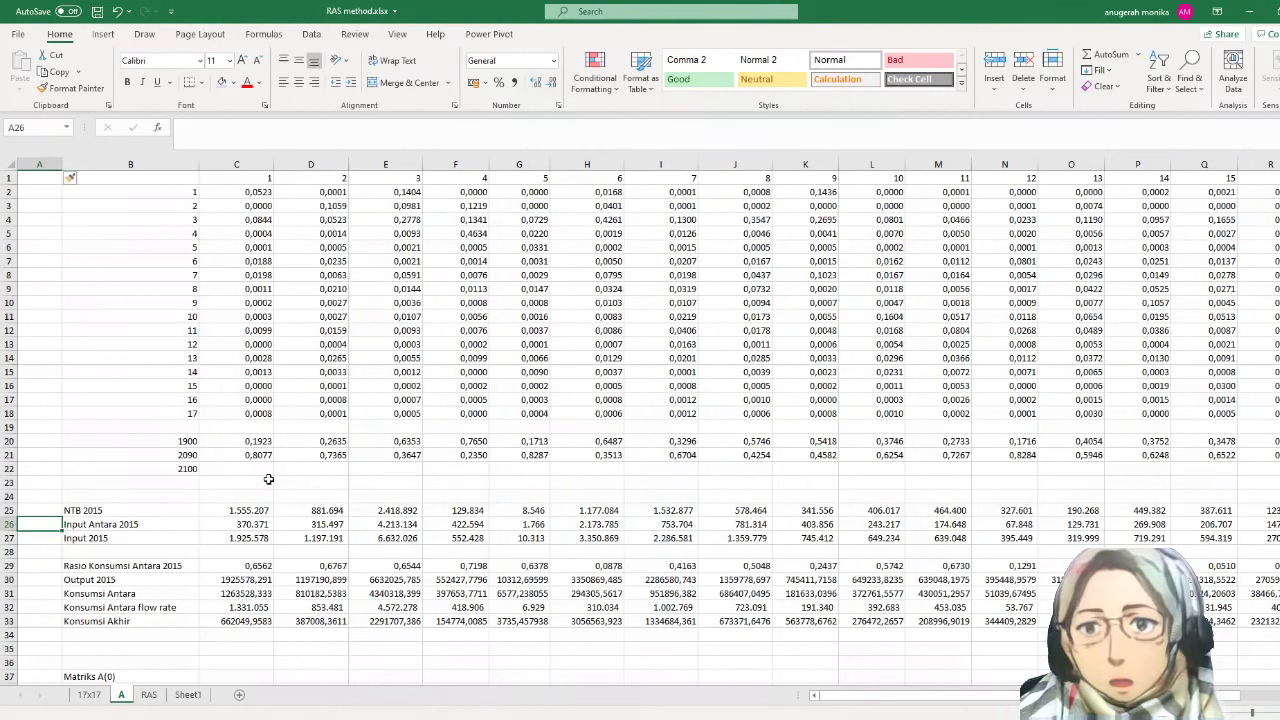
type("1900*")
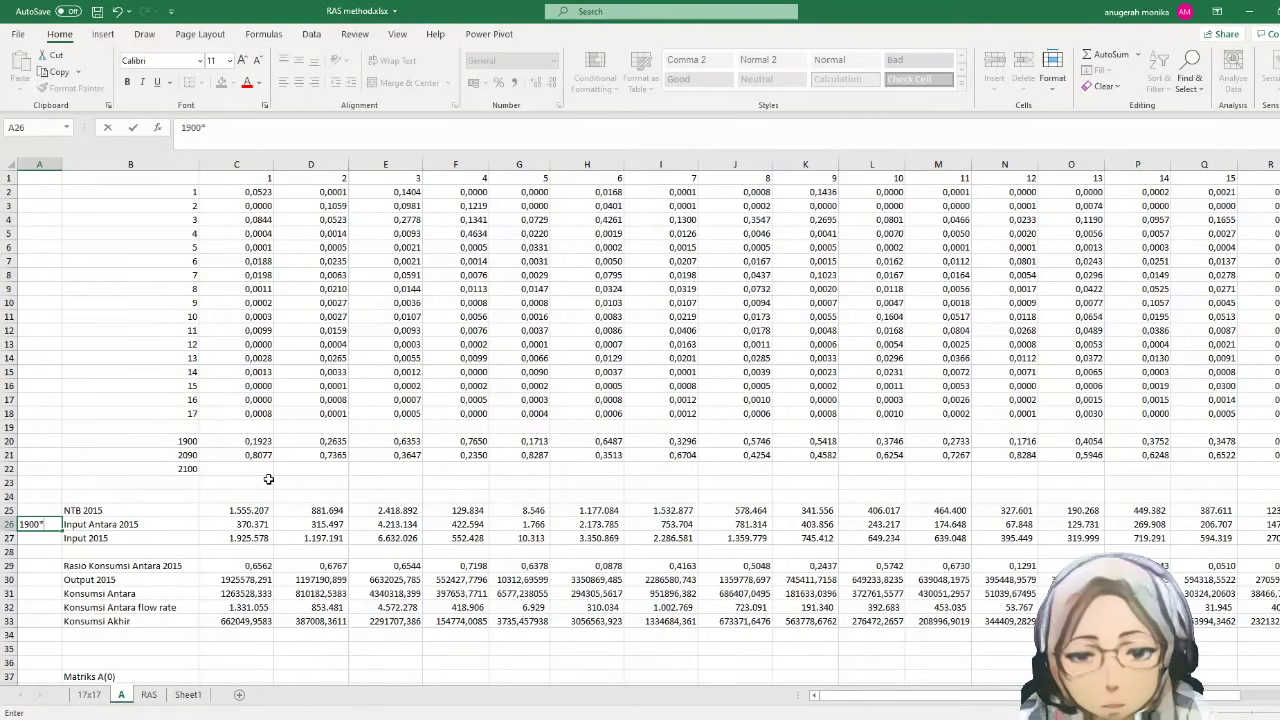
key("Return")
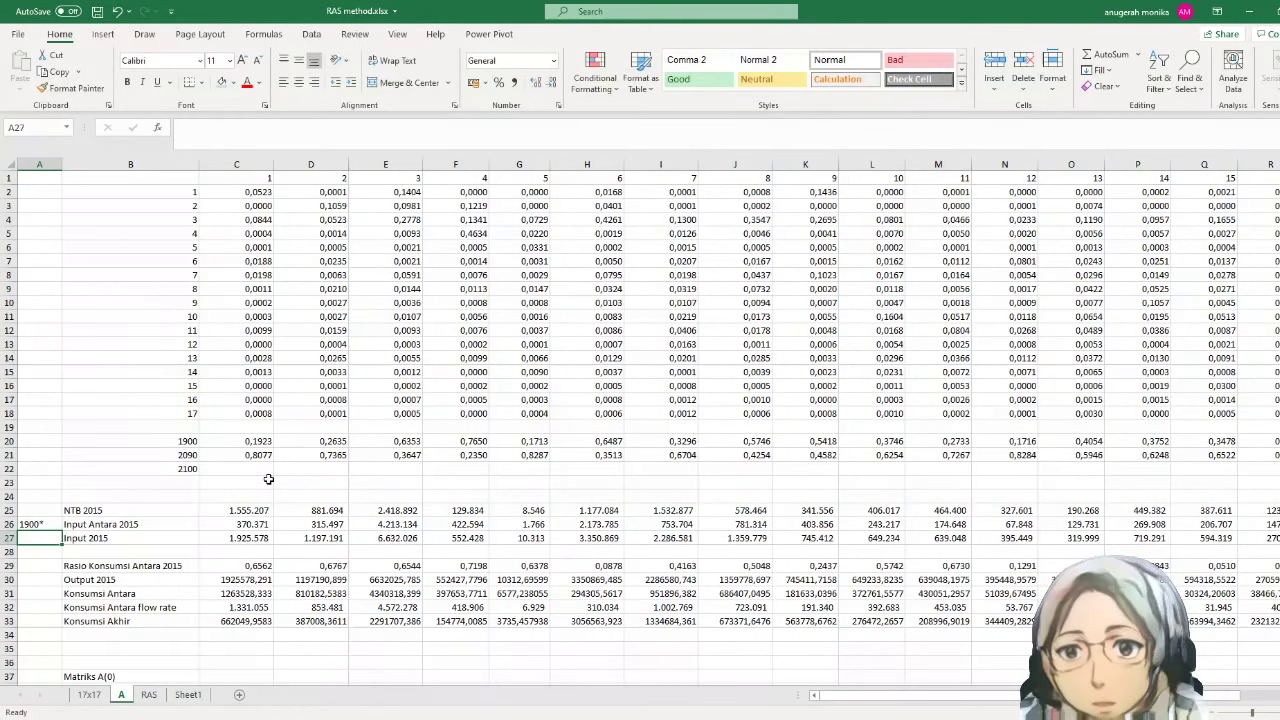
type("2100")
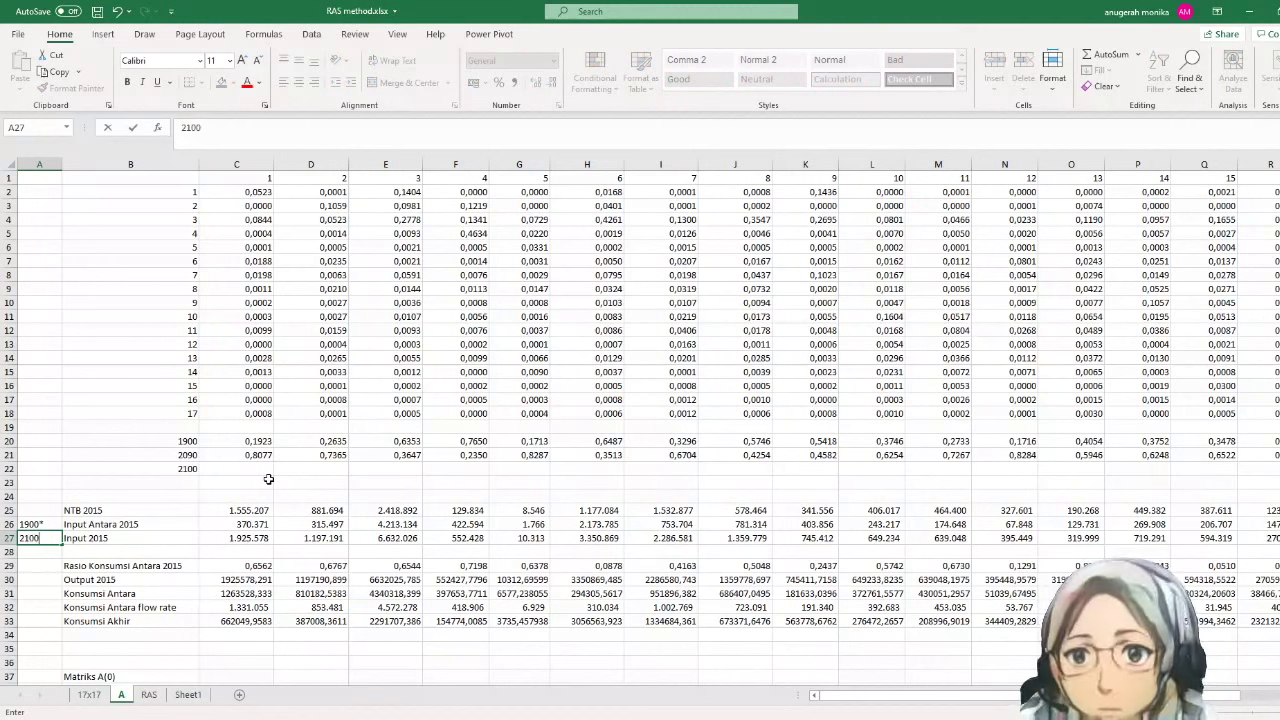
type("*")
- Label the NTB 2015 row with the code 2090* in A25
key("Up")
key("Up")
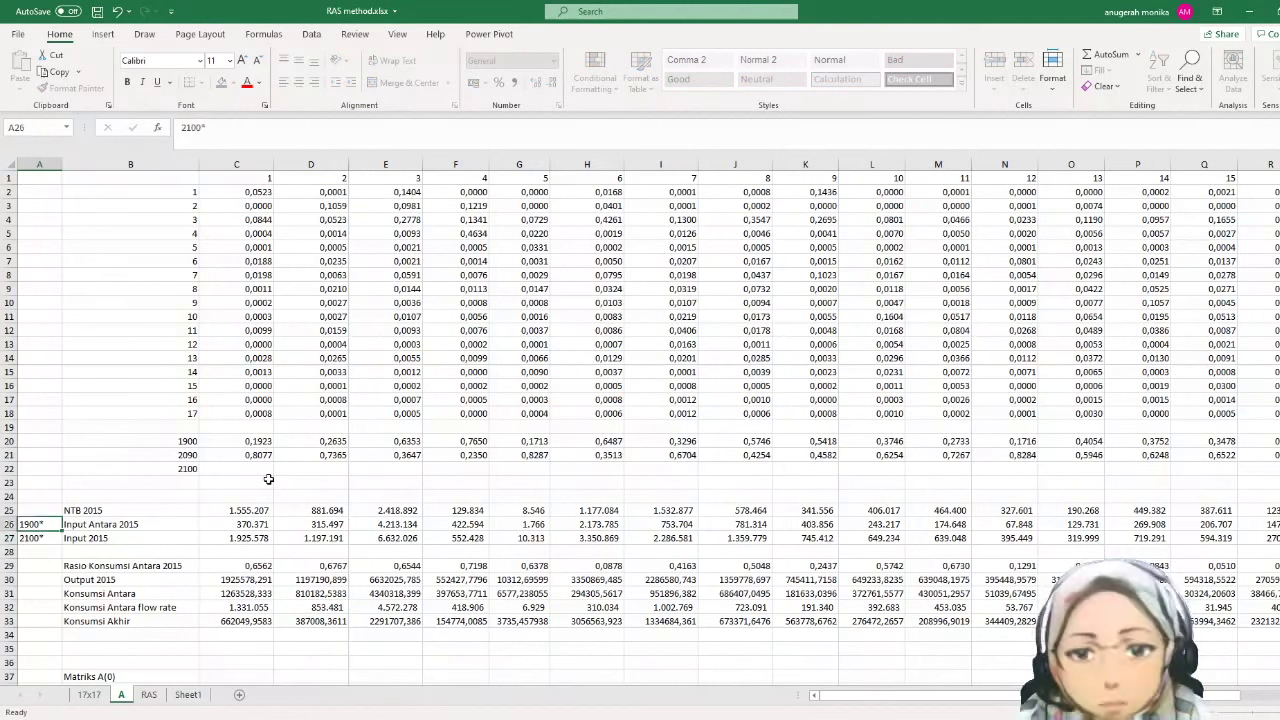
type("1")
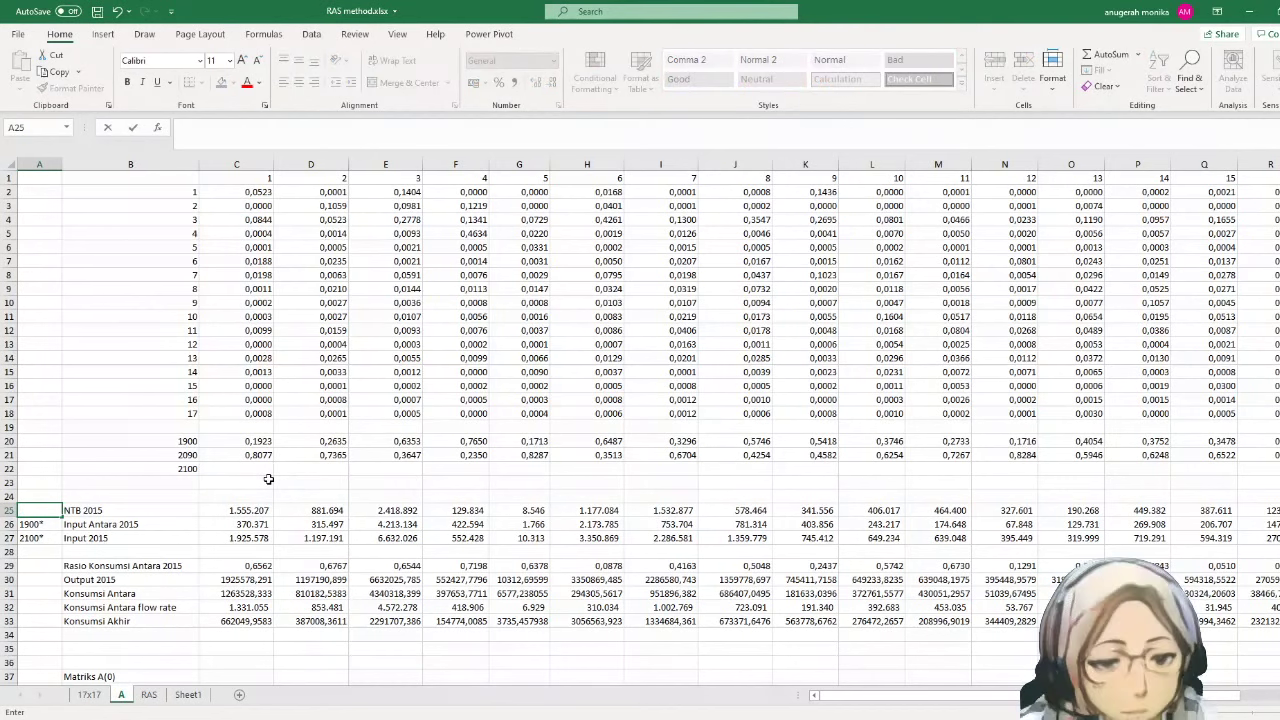
type("090")
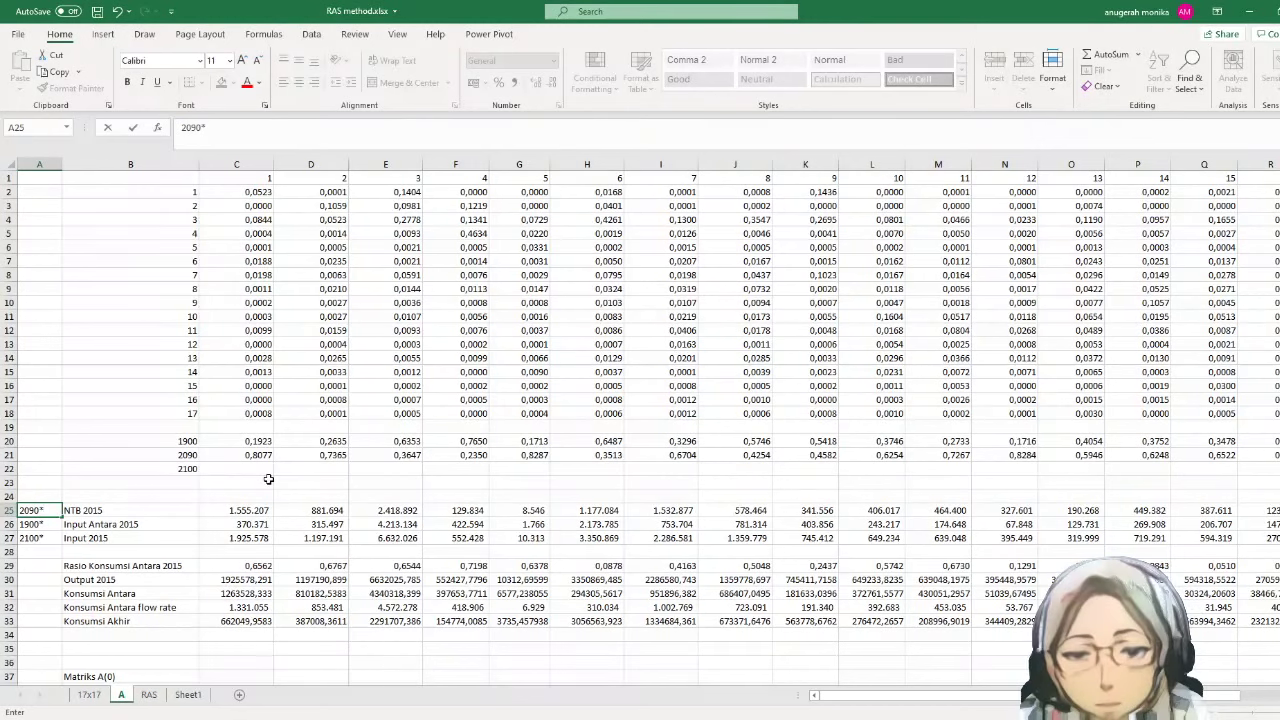
type("*")
key("Return")
- Enter the code 1800* beside Konsumsi Antara flow rate and 3090* beside Konsumsi Akhir in column A
key("Down")
key("Down")
key("Down")
key("Down")
key("Down")
key("Down")
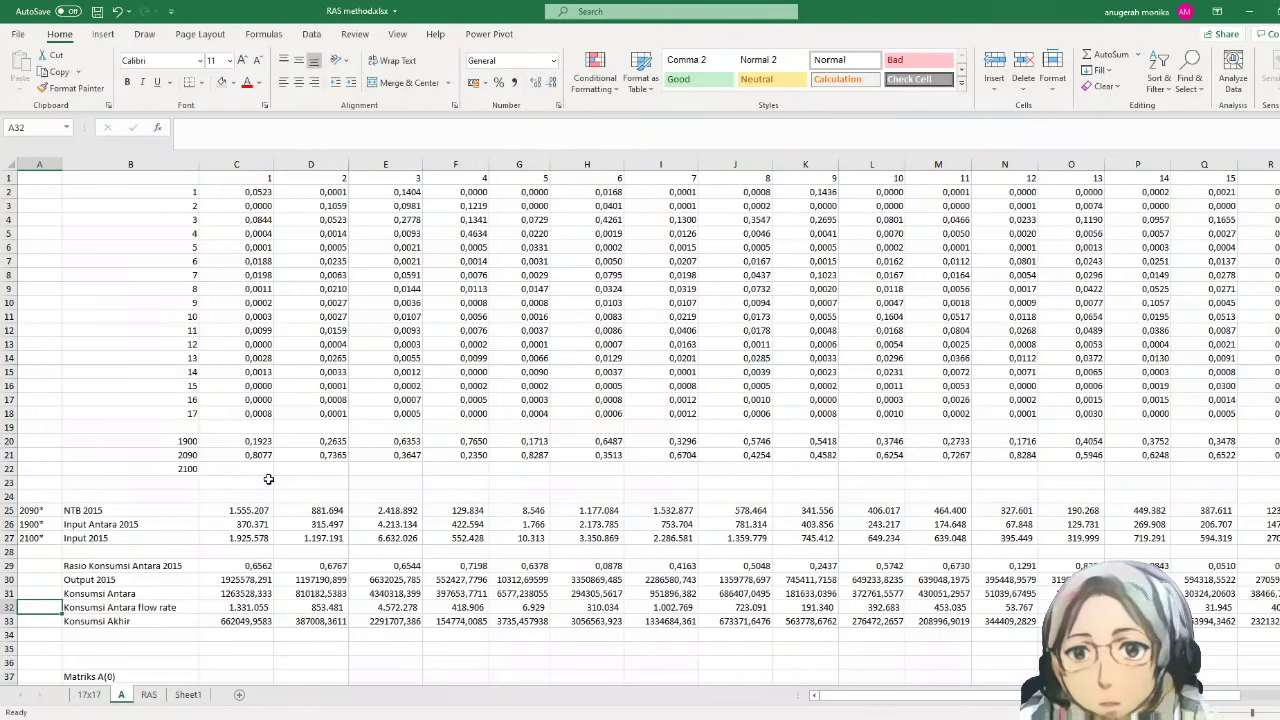
type("1800*")
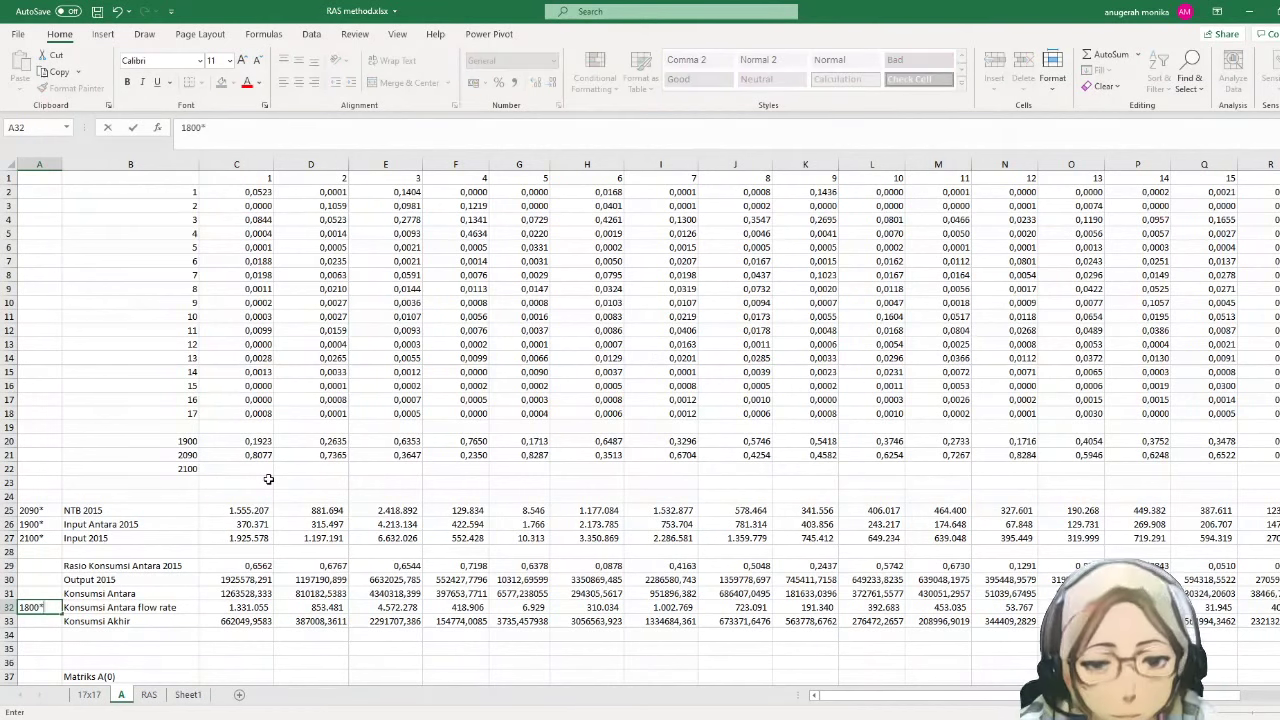
key("Return")
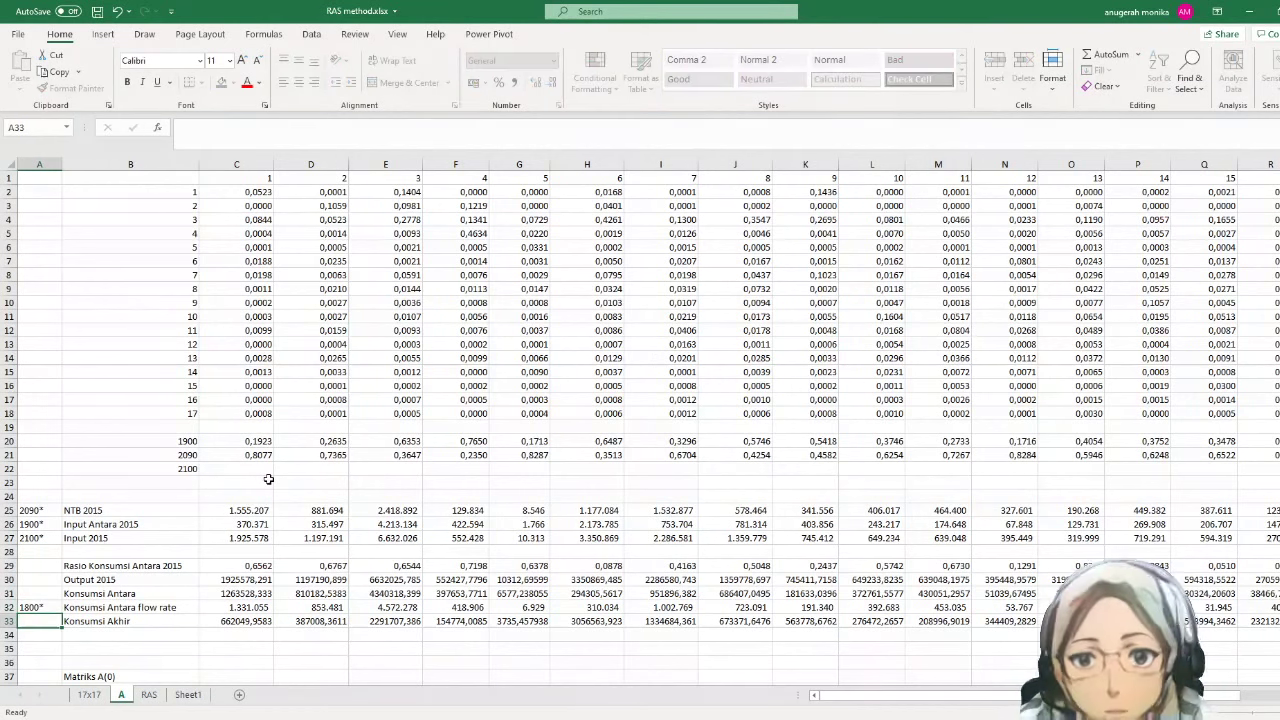
type("3090")
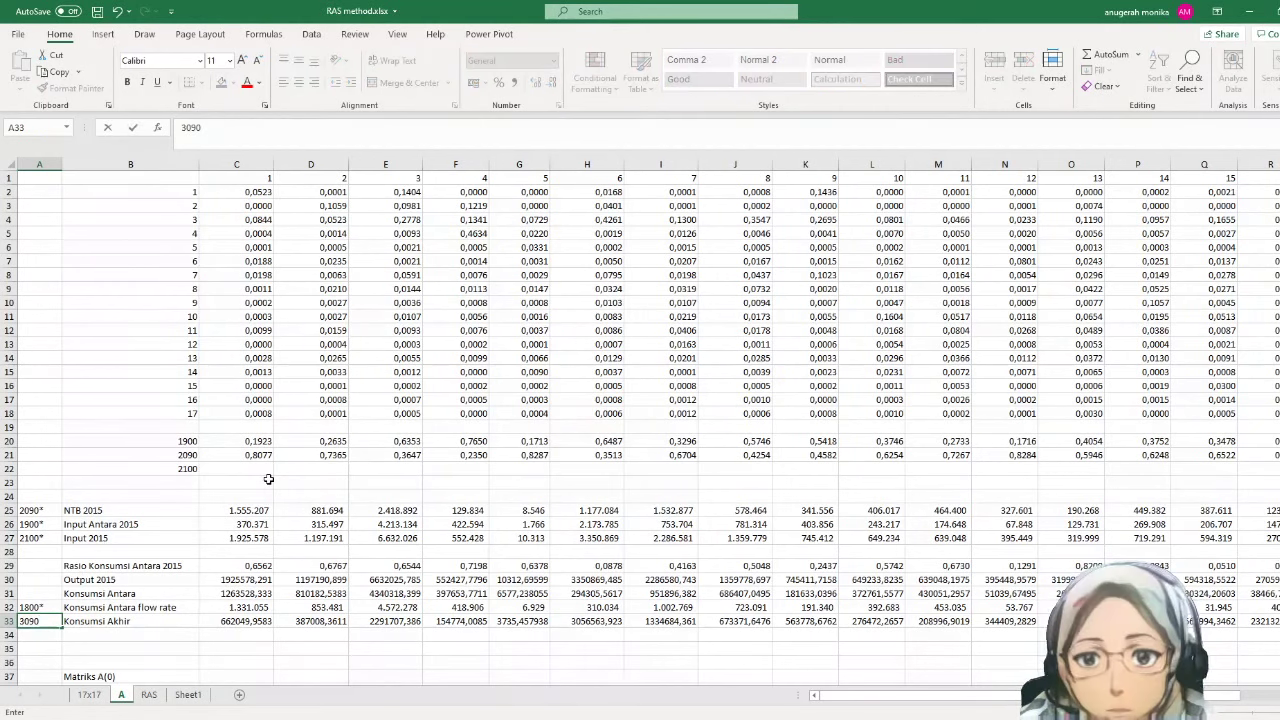
key("Up")
- Label the Output 2015 row with the code 7000* in A30
key("Up")
key("Up")
key("Up")
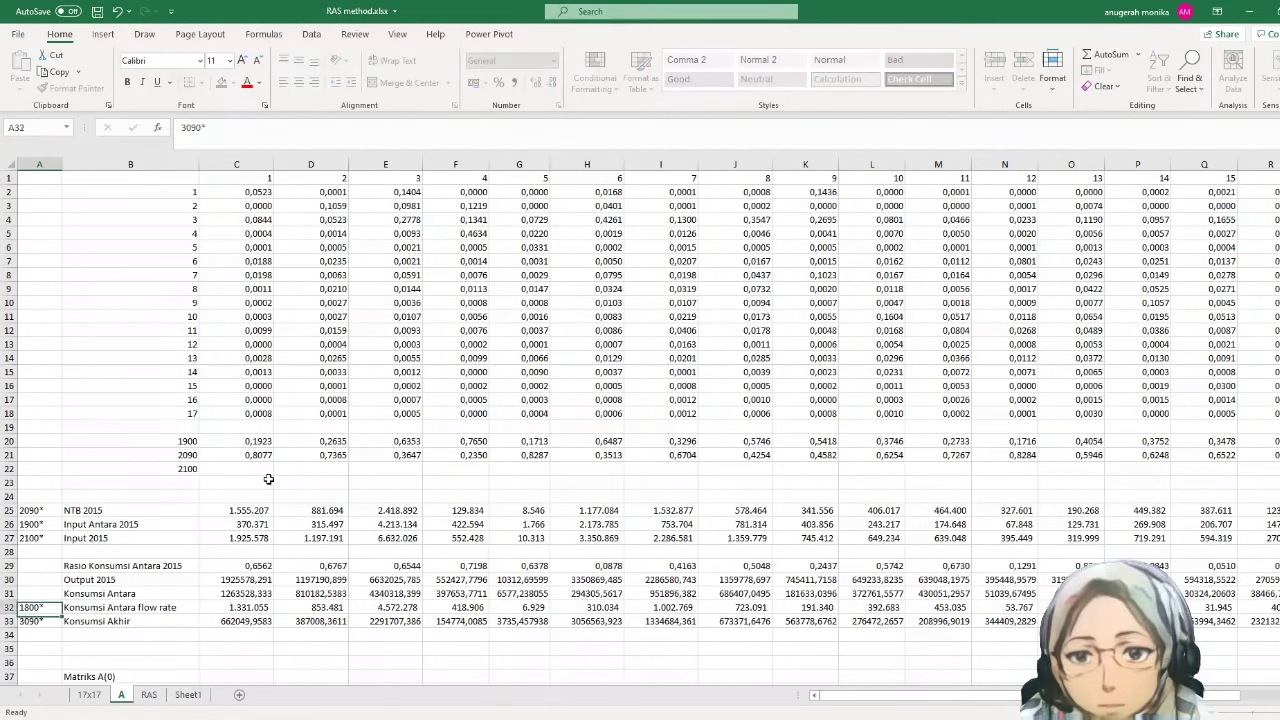
key("Down")
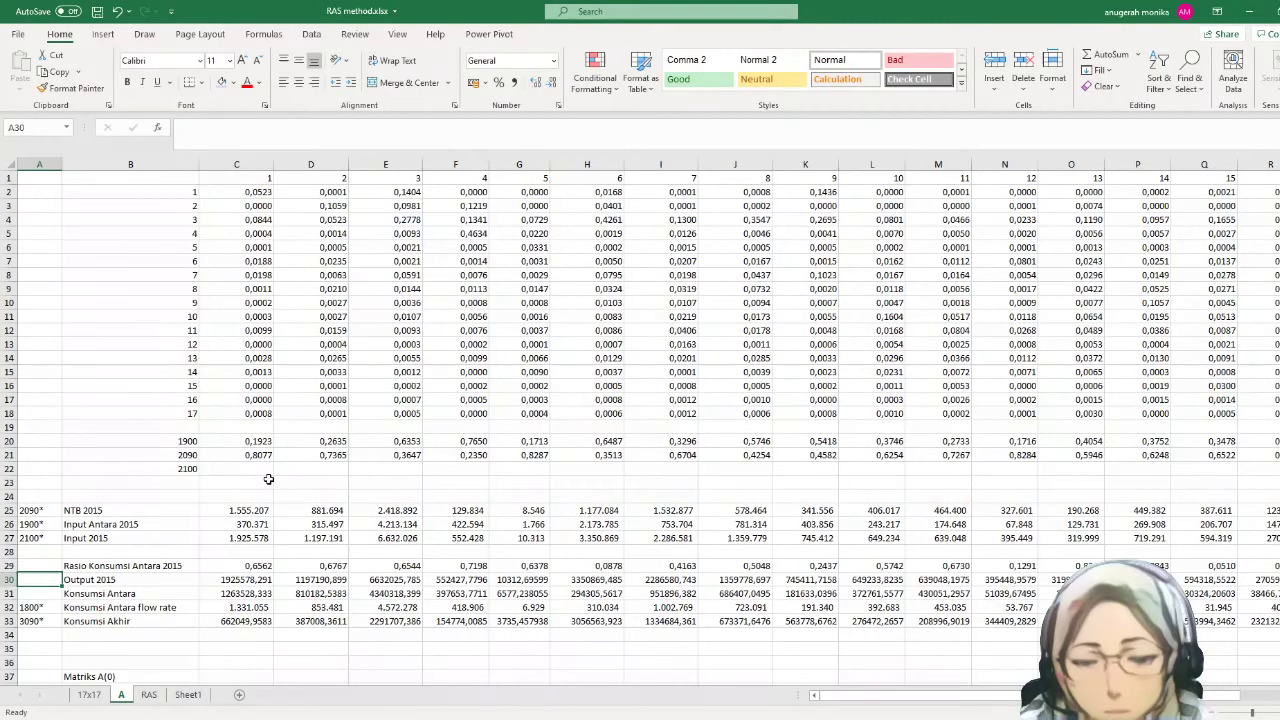
type("00")
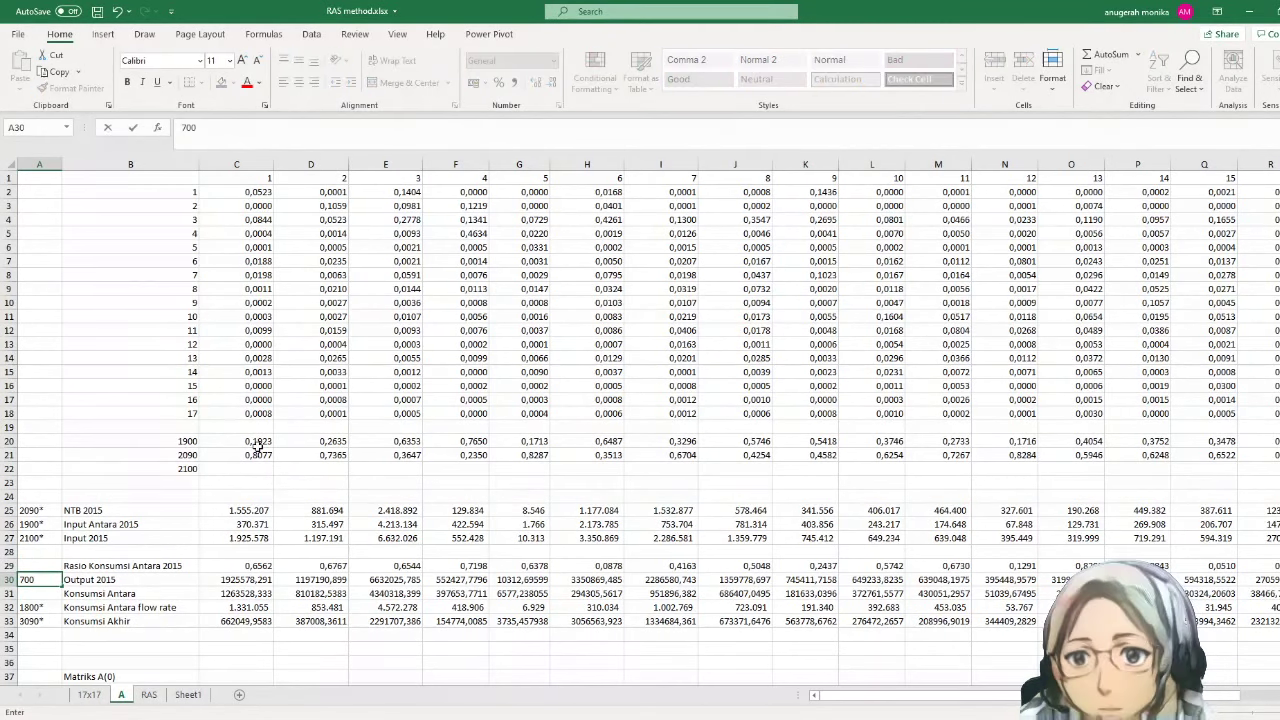
left_click(103, 34)
left_click(149, 694)
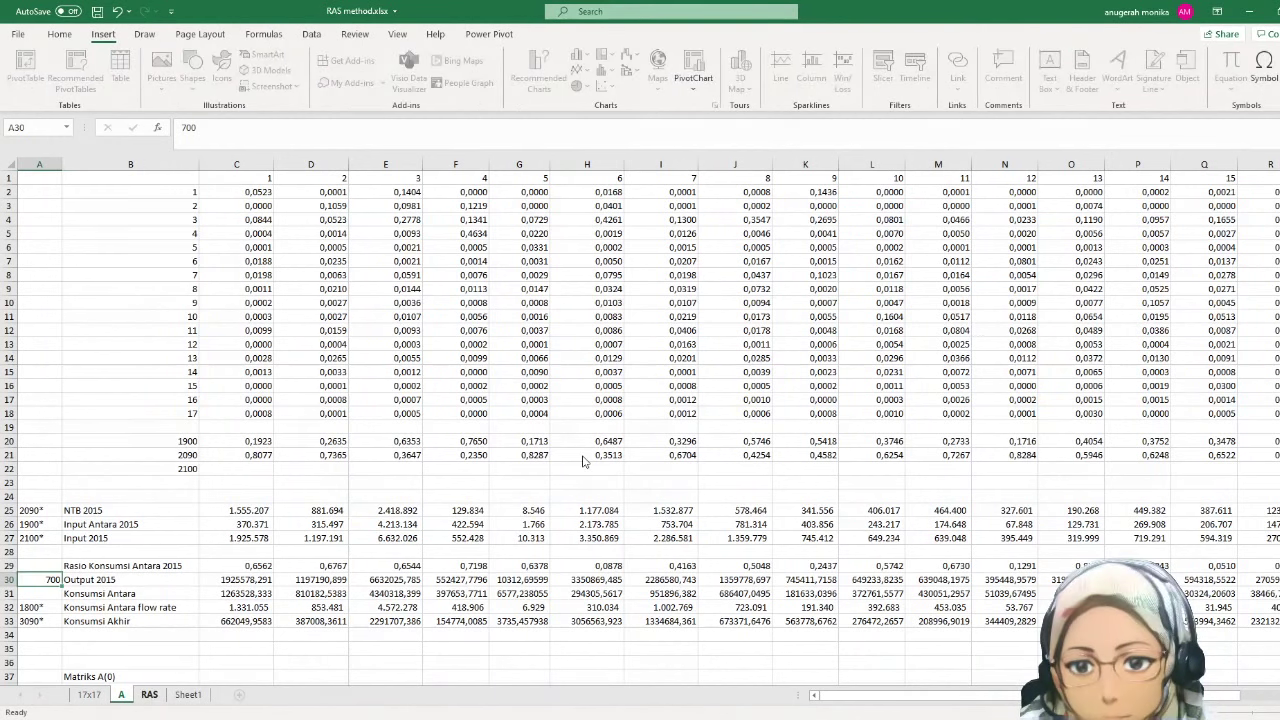
left_click(121, 694)
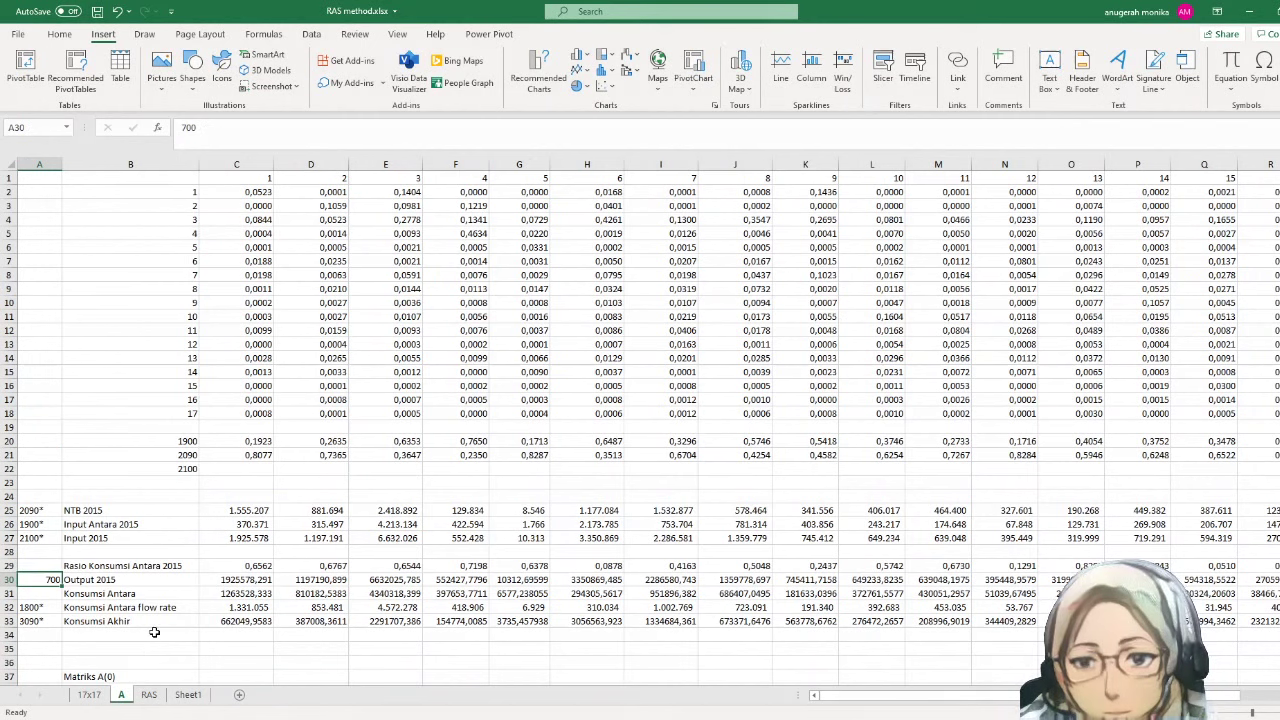
left_click(216, 130)
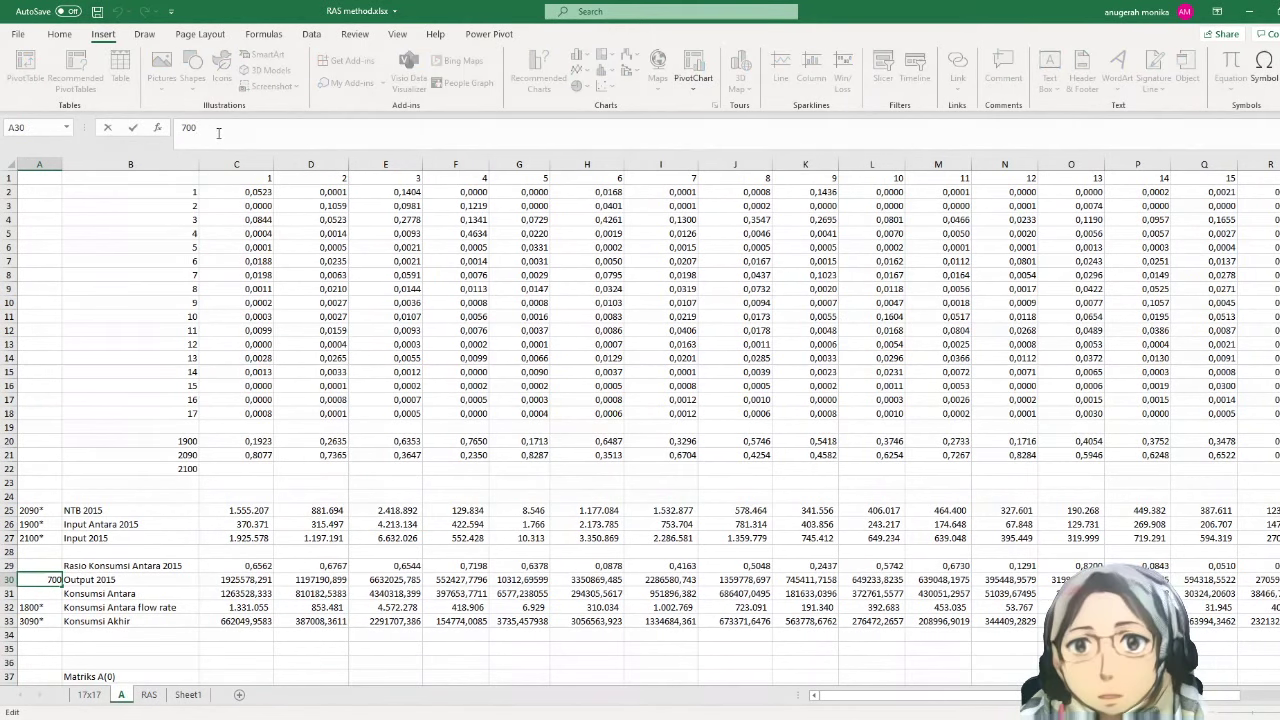
type("0*")
key("Return")
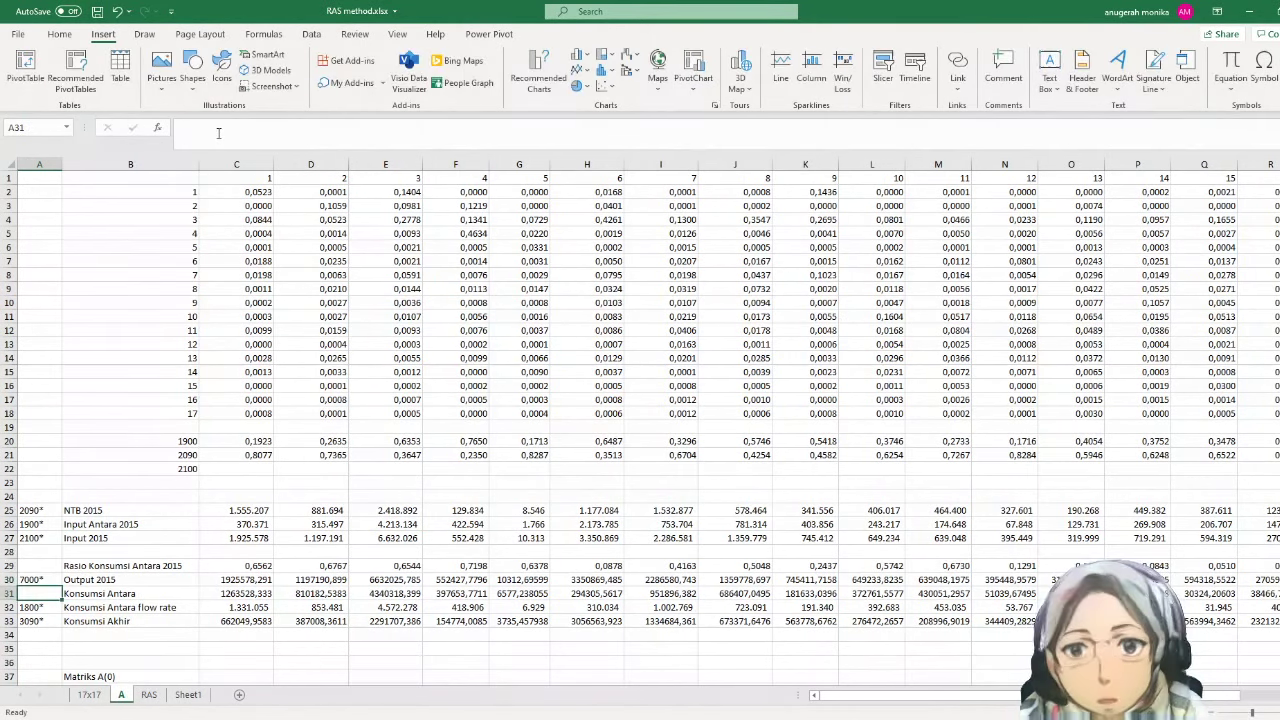
left_click(340, 316)
left_click(341, 342)
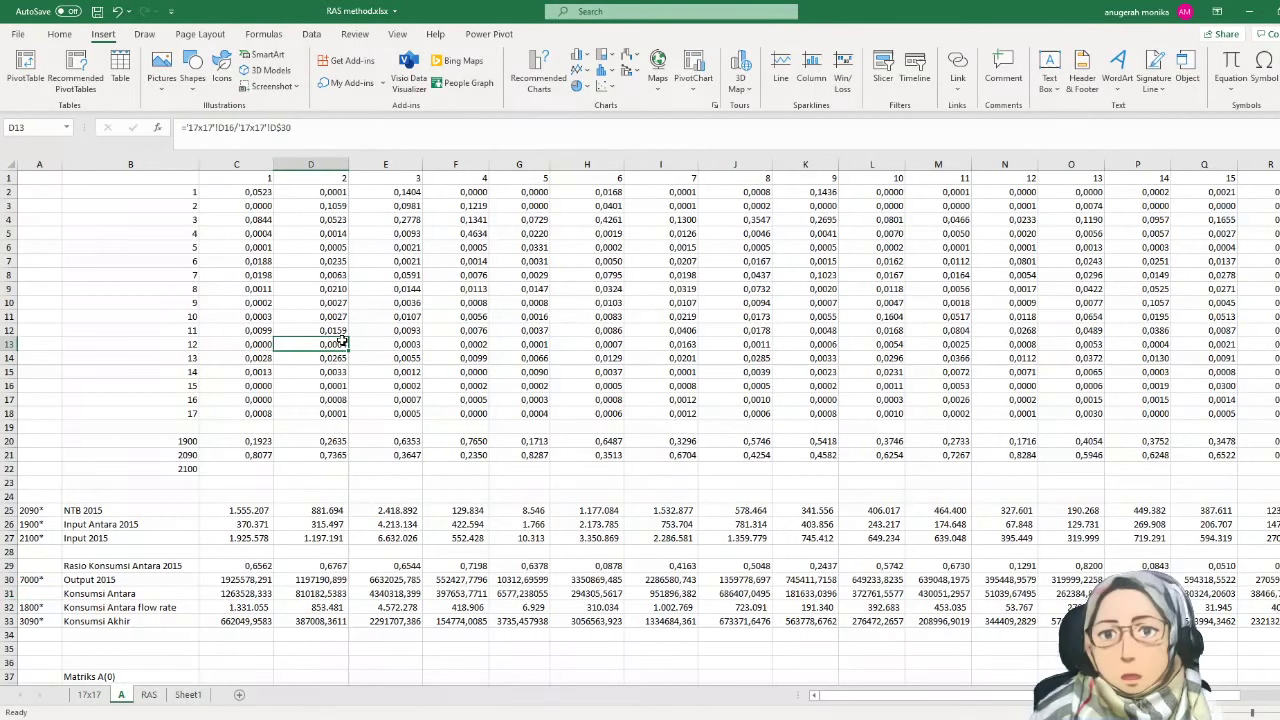
left_click(106, 496)
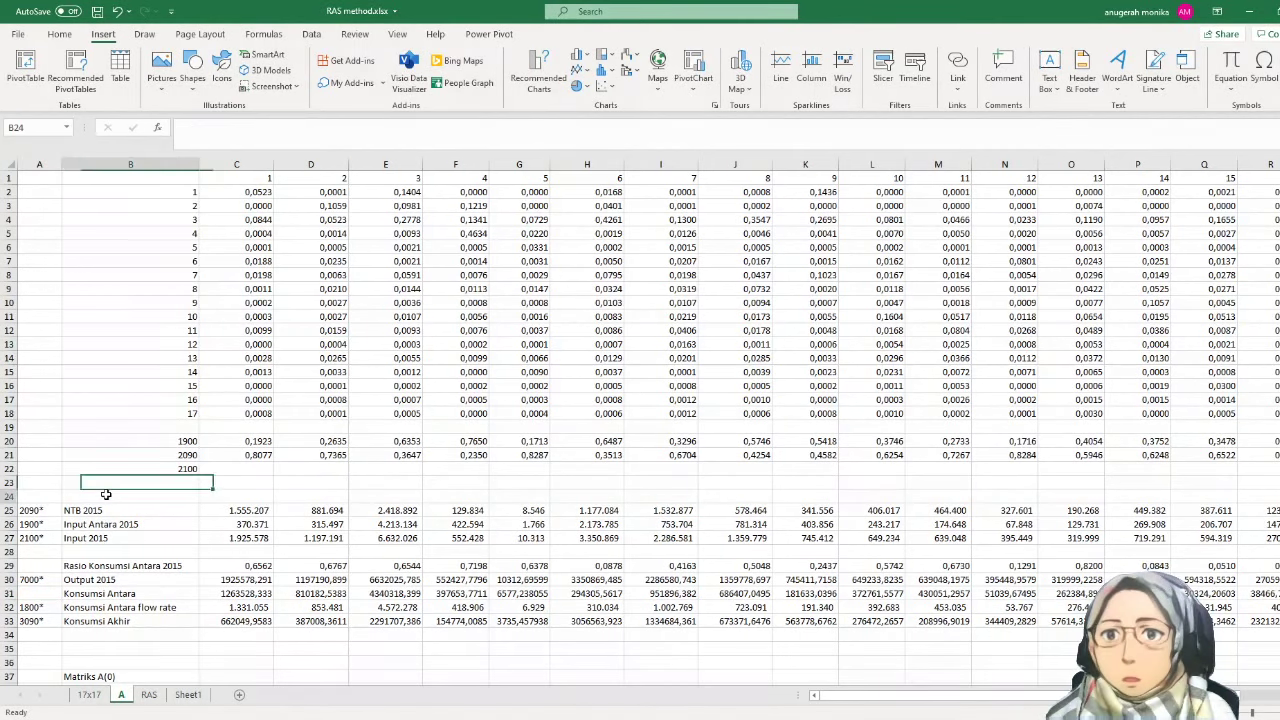
left_click(112, 511)
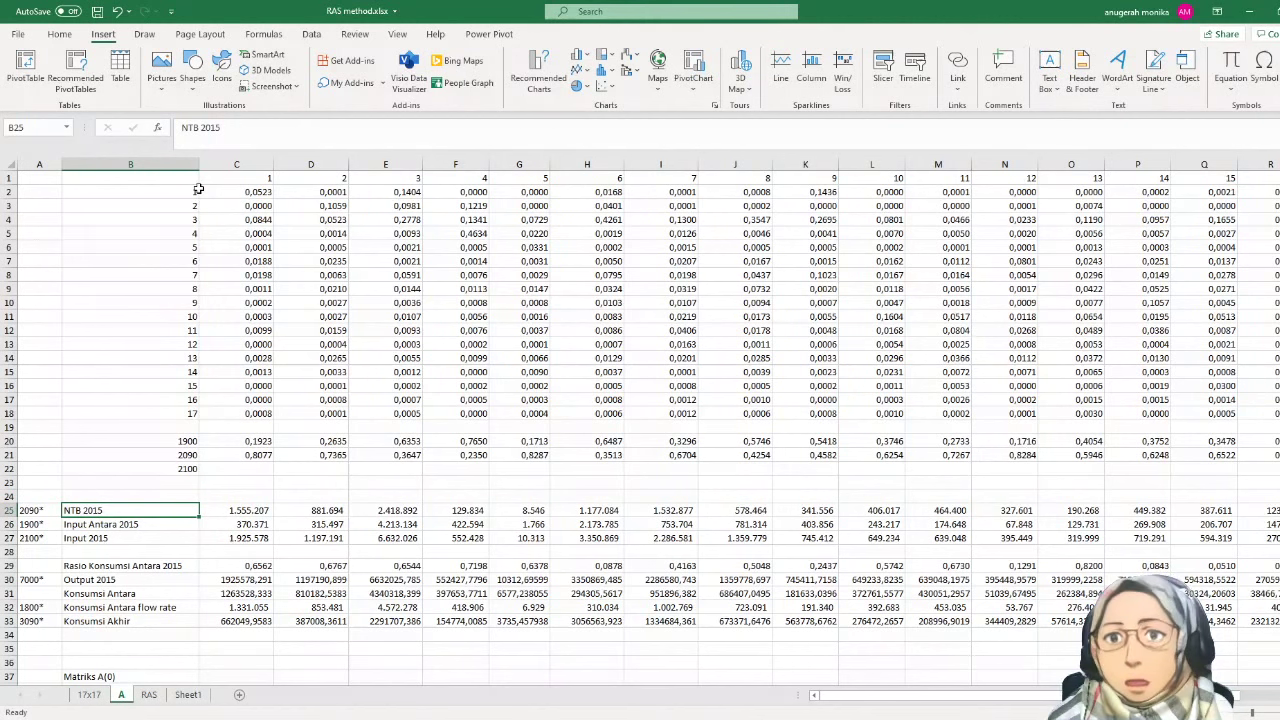
scroll(128, 476, "down", 1)
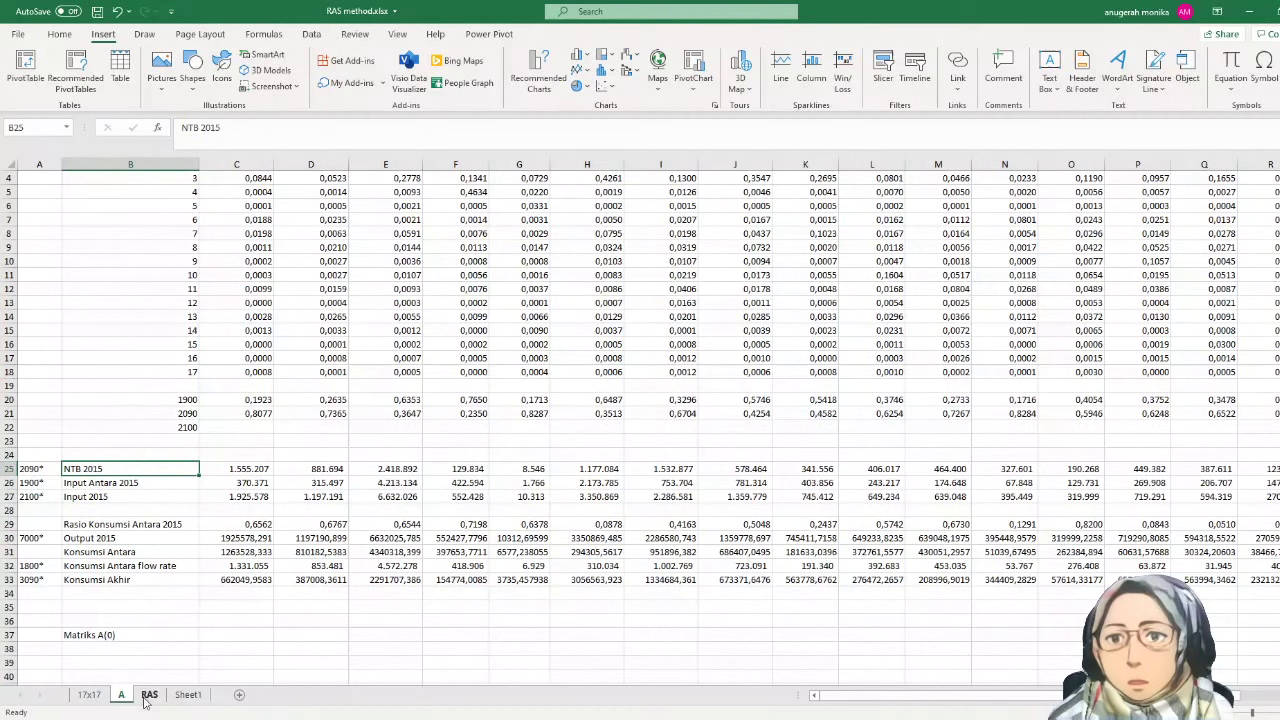
scroll(187, 321, "up", 1)
scroll(187, 321, "up", 1)
- Label the coefficient matrix A(0) in cell A1
left_click(147, 177)
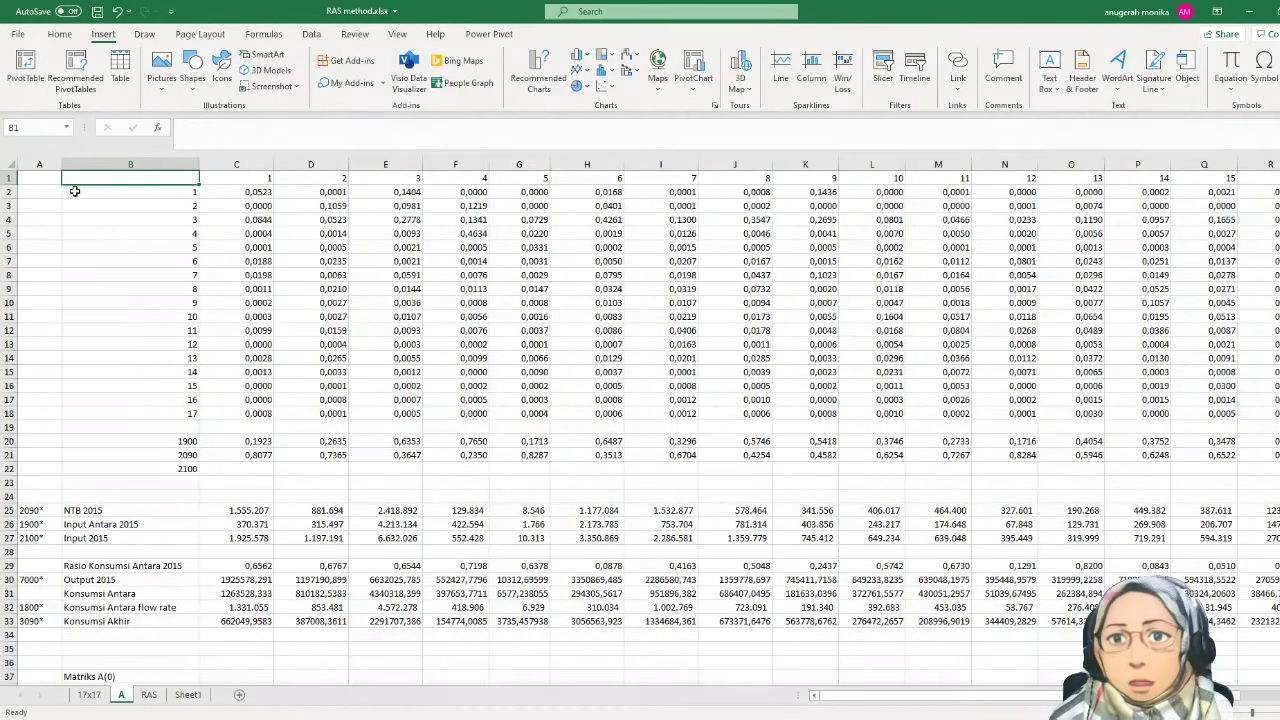
left_click(47, 179)
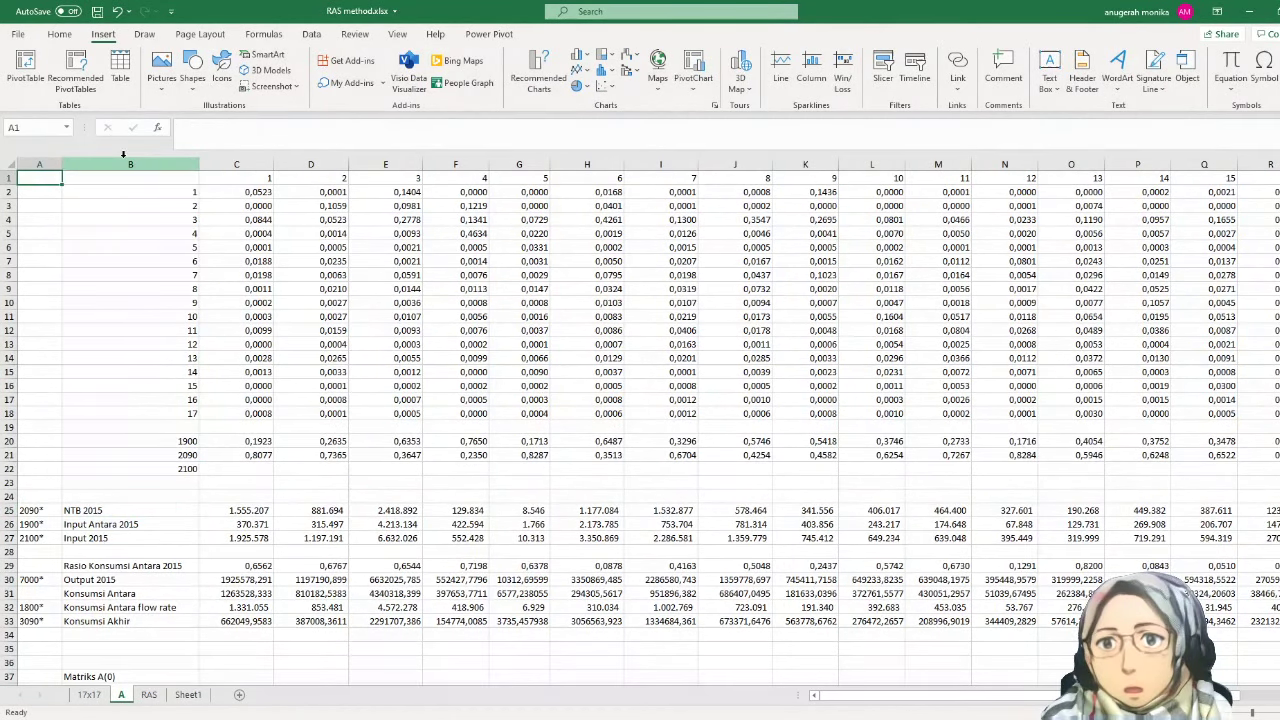
type("A(0")
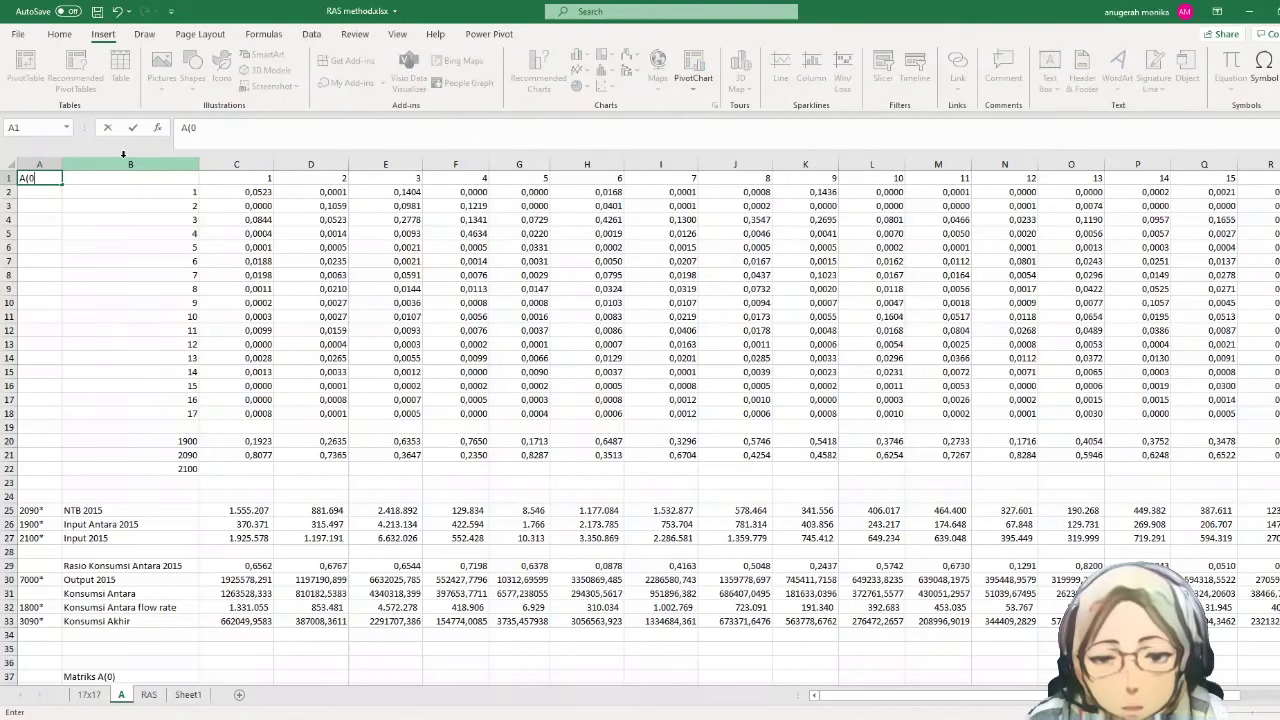
type(")")
key("Return")
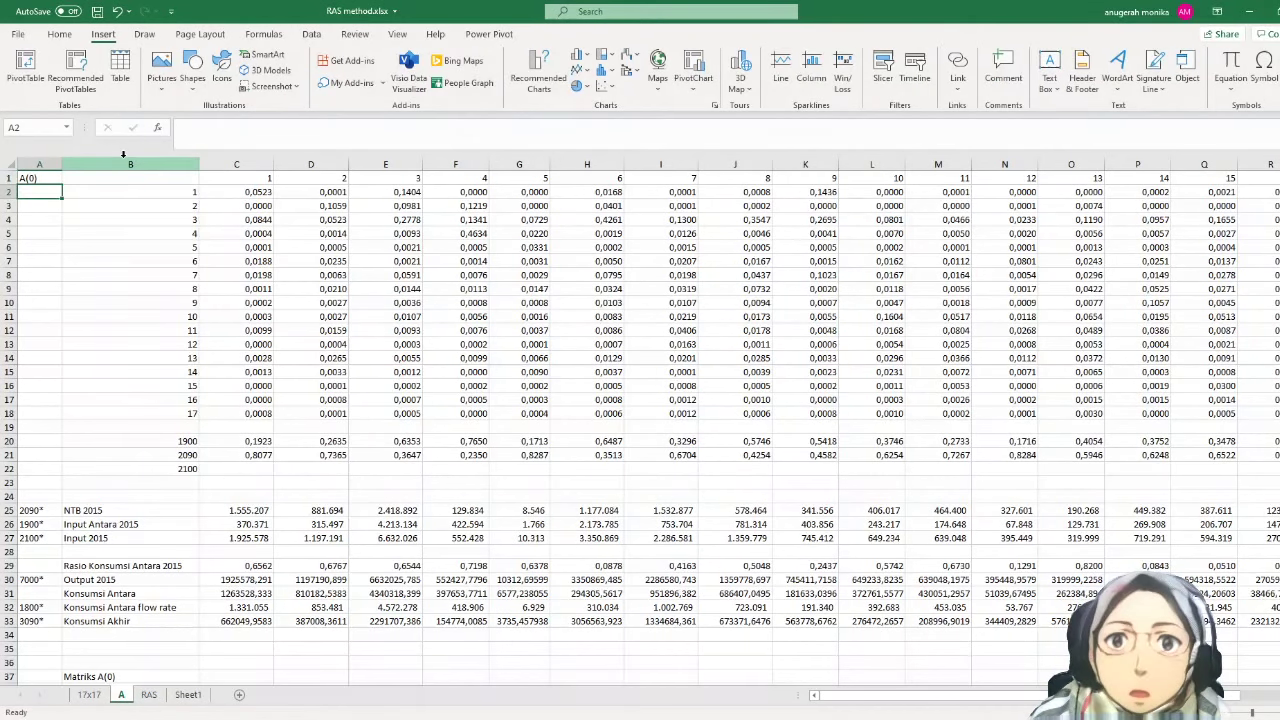
- Shade the 17-sector coefficient matrix C2:S18 light blue and save the workbook
left_click_drag(239, 192, 1157, 413)
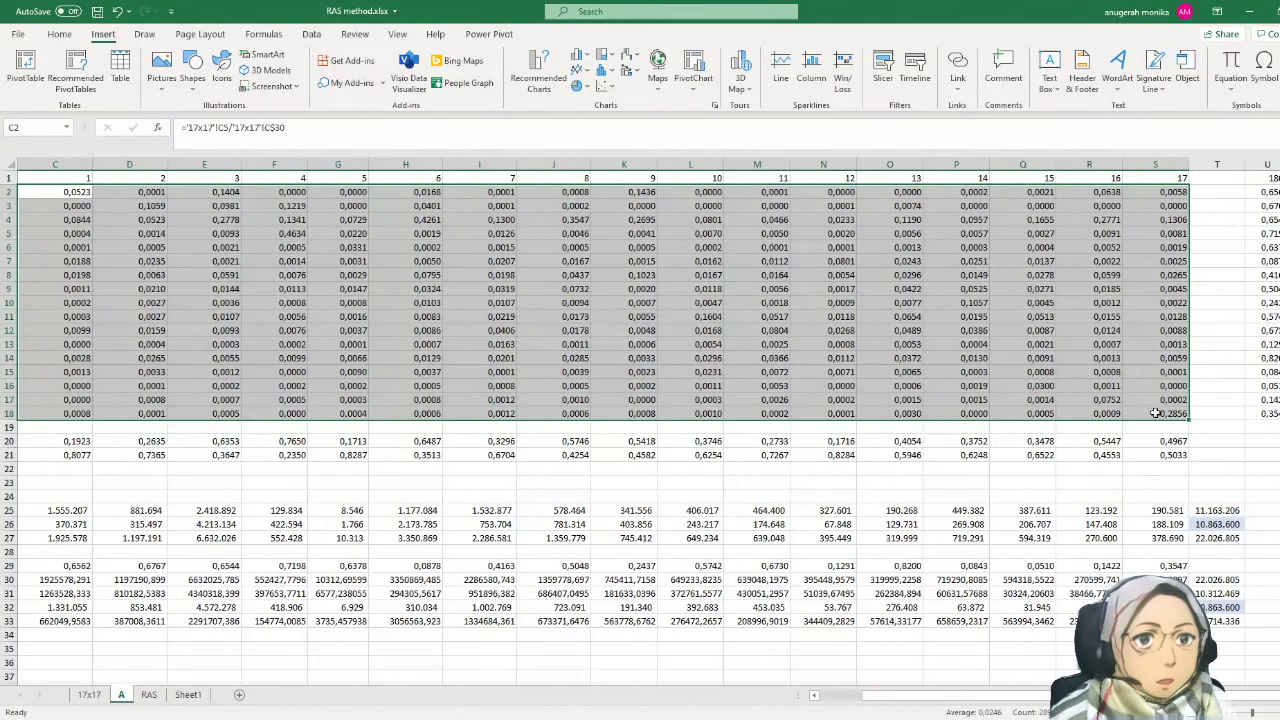
left_click(60, 35)
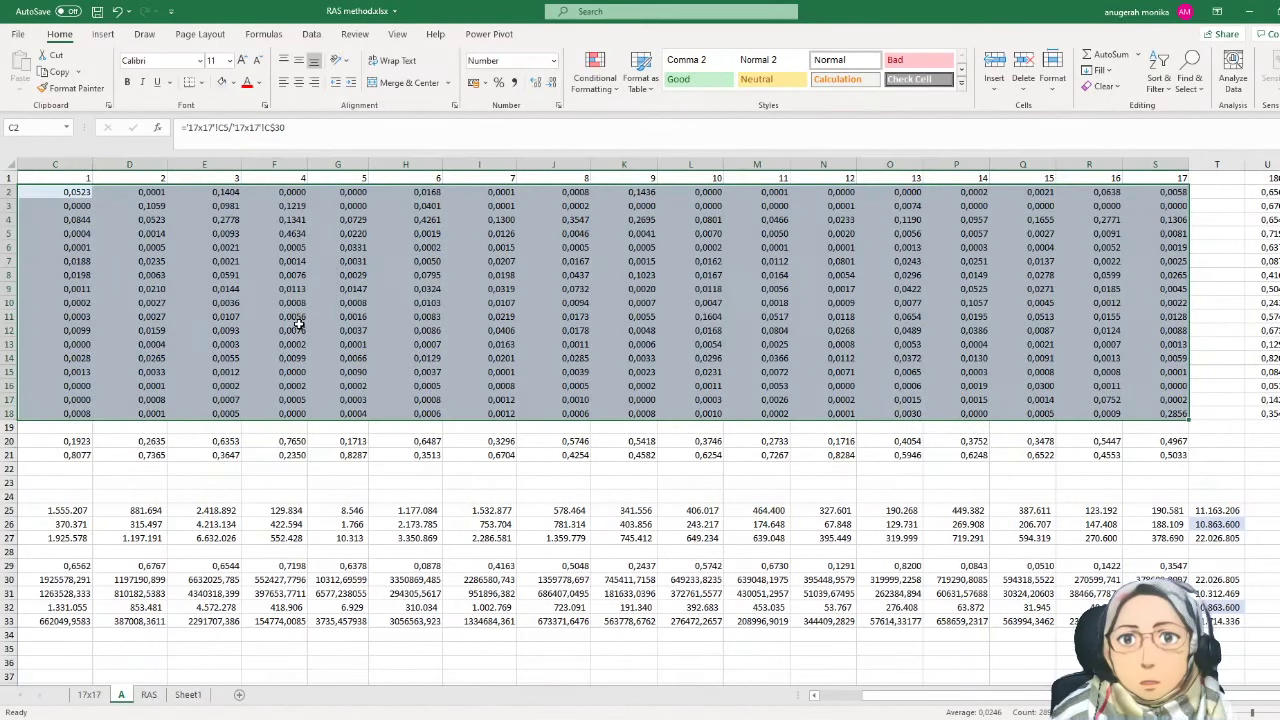
left_click(290, 328)
left_click_drag(905, 697, 847, 694)
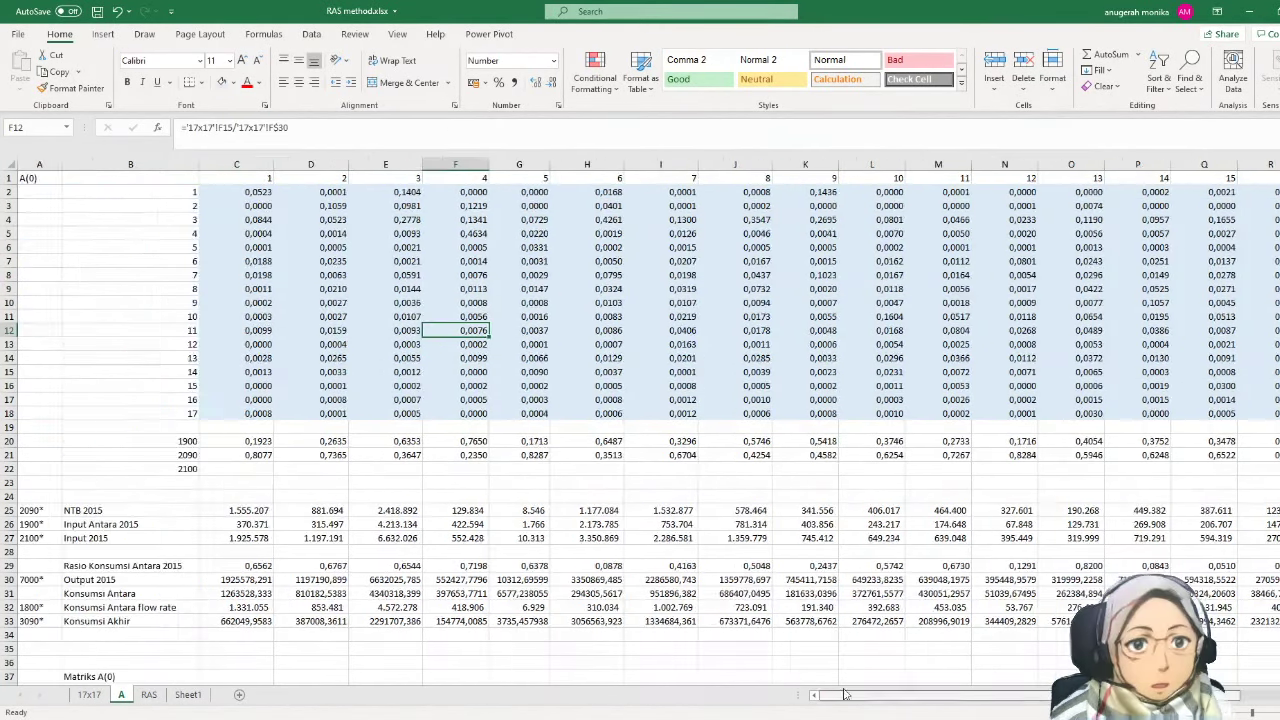
left_click(97, 11)
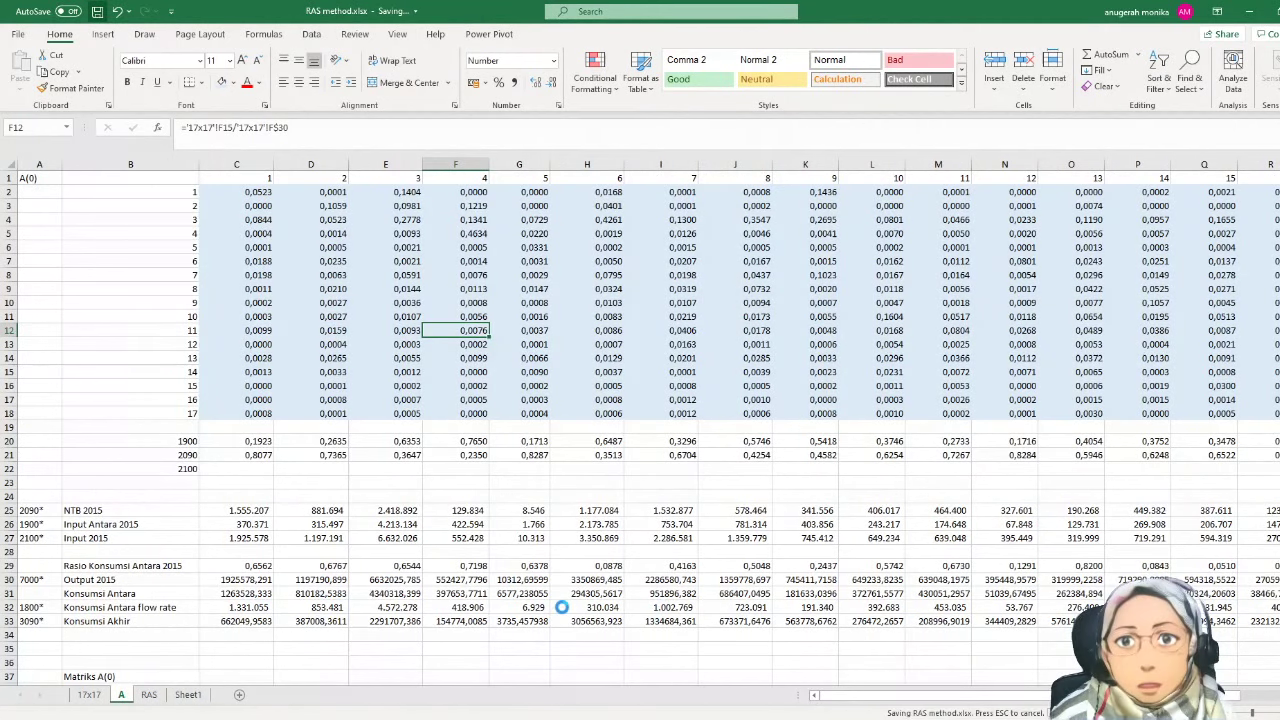